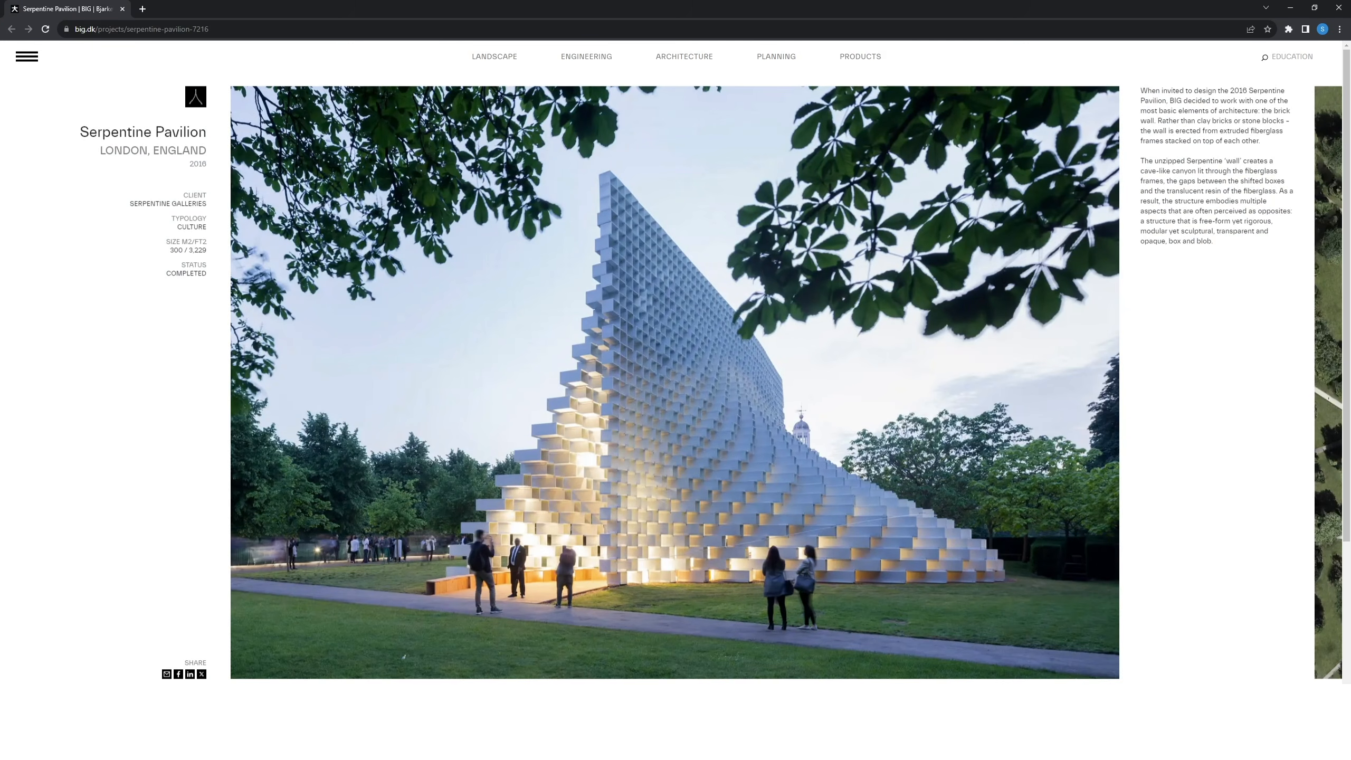
Examine the Serpentine Pavilion project page's photos, site plan and diagrams of the stacked-box wall.
scroll(671, 383, down, 5)
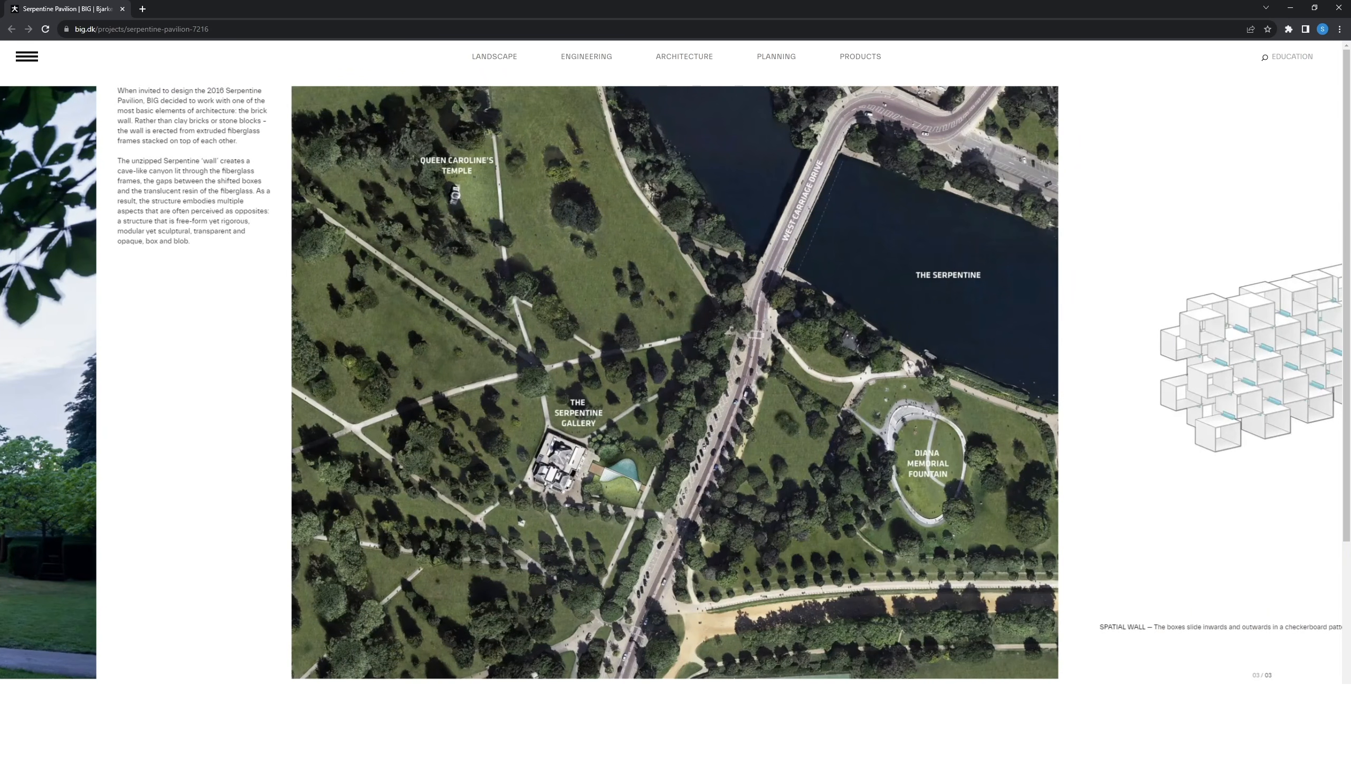
scroll(671, 382, down, 3)
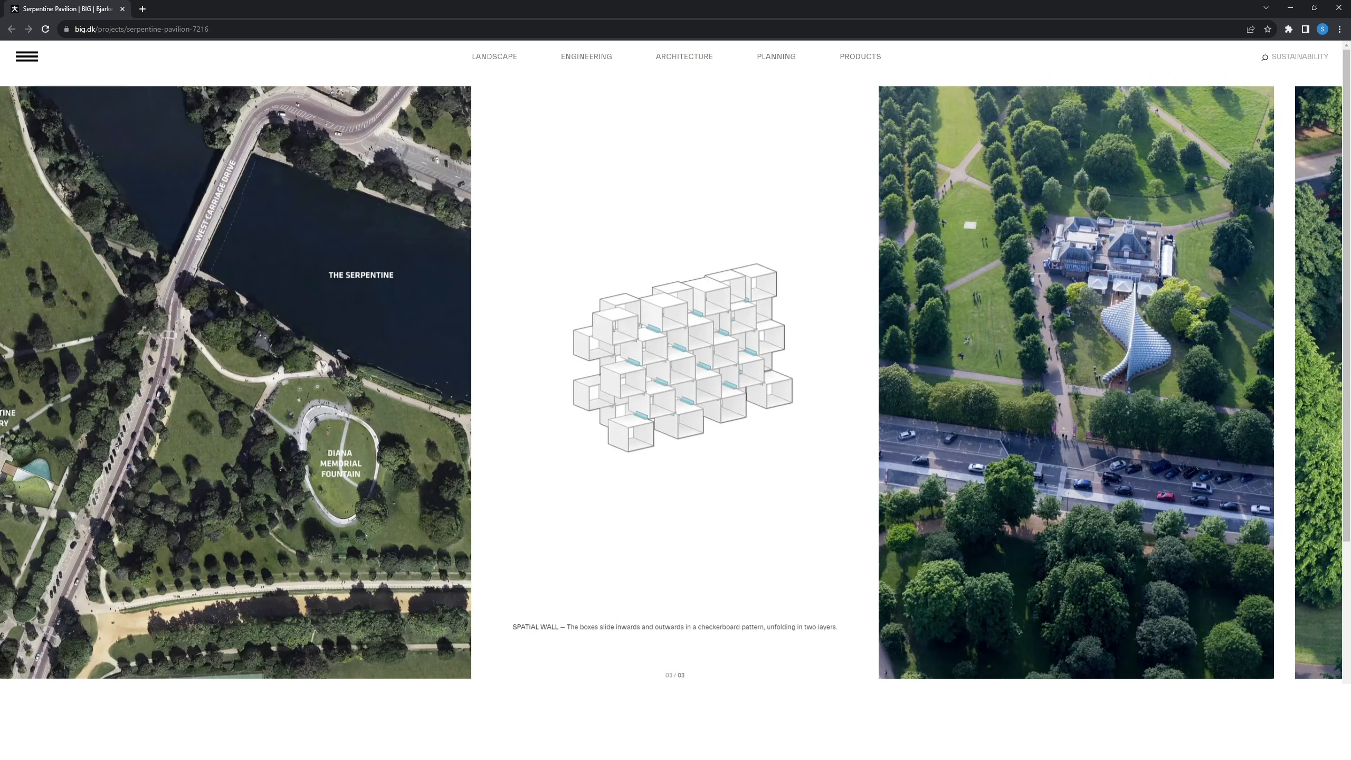
scroll(672, 382, down, 2)
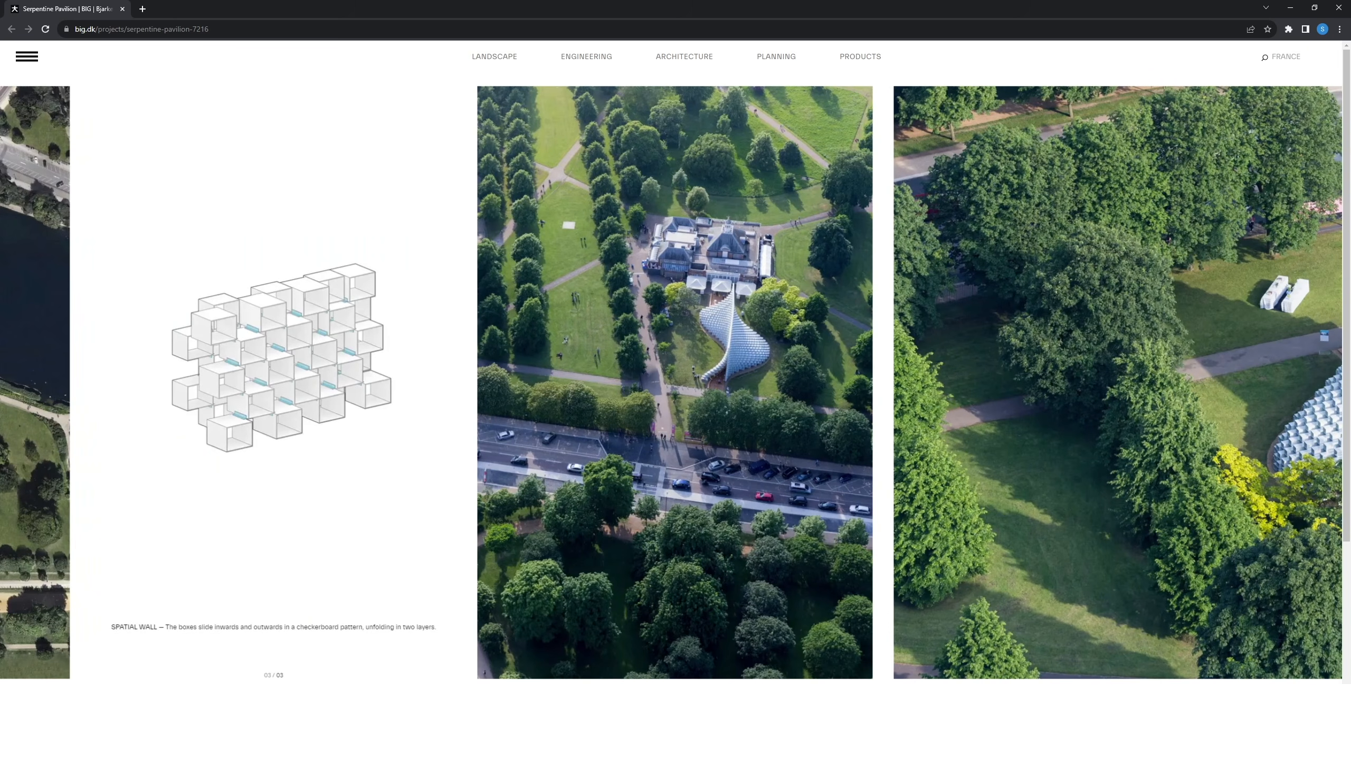
scroll(671, 382, down, 3)
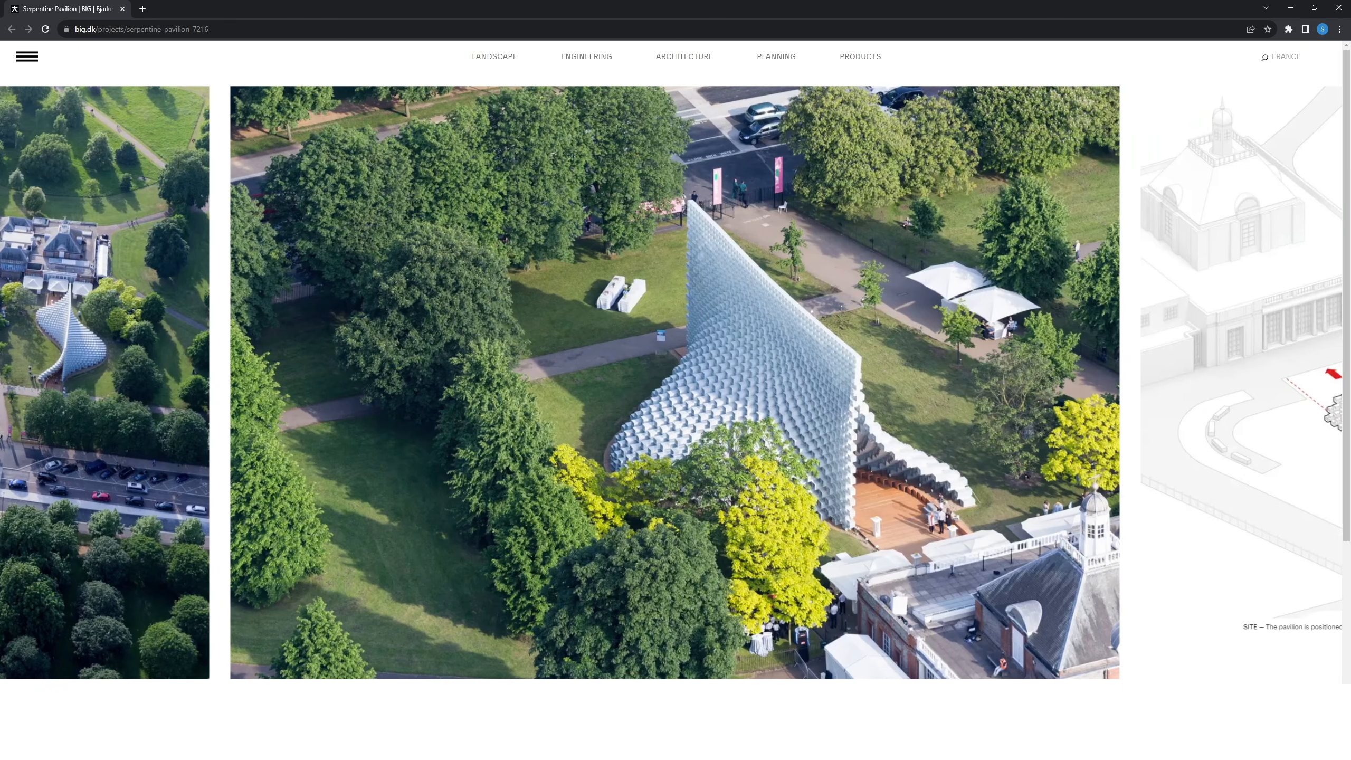
scroll(671, 382, down, 4)
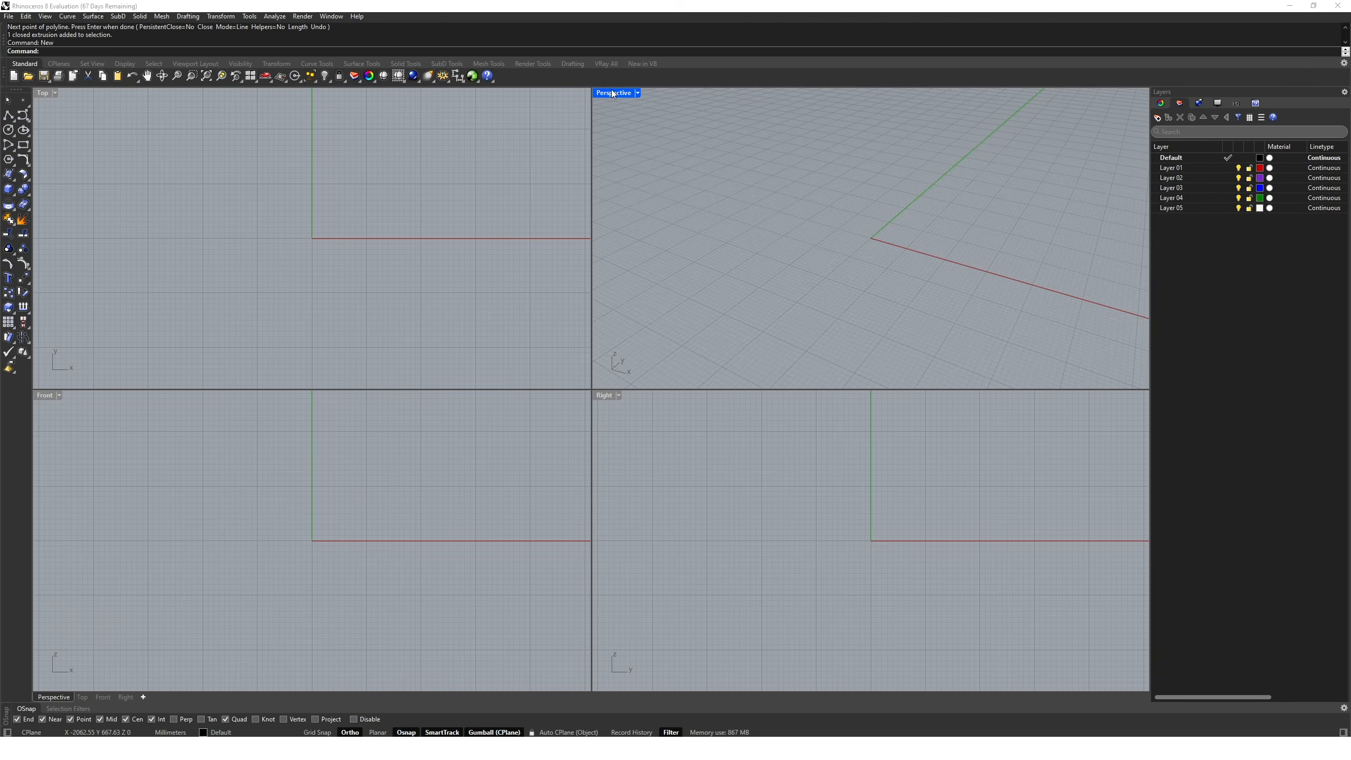
Maximise the Perspective viewport in Rhino and create a 500 × 500 × 400 mm box with its first corner at the origin.
double_click(611, 90)
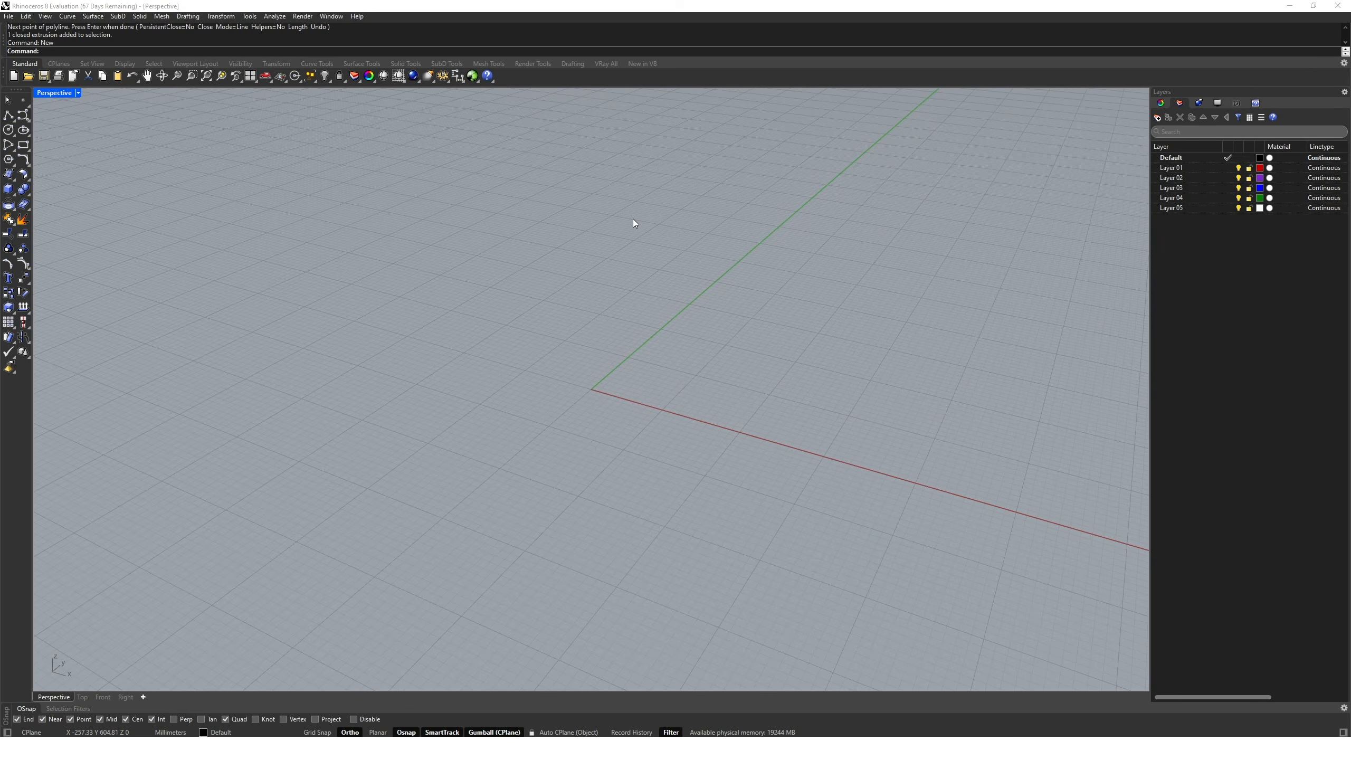
text(box)
key(Return)
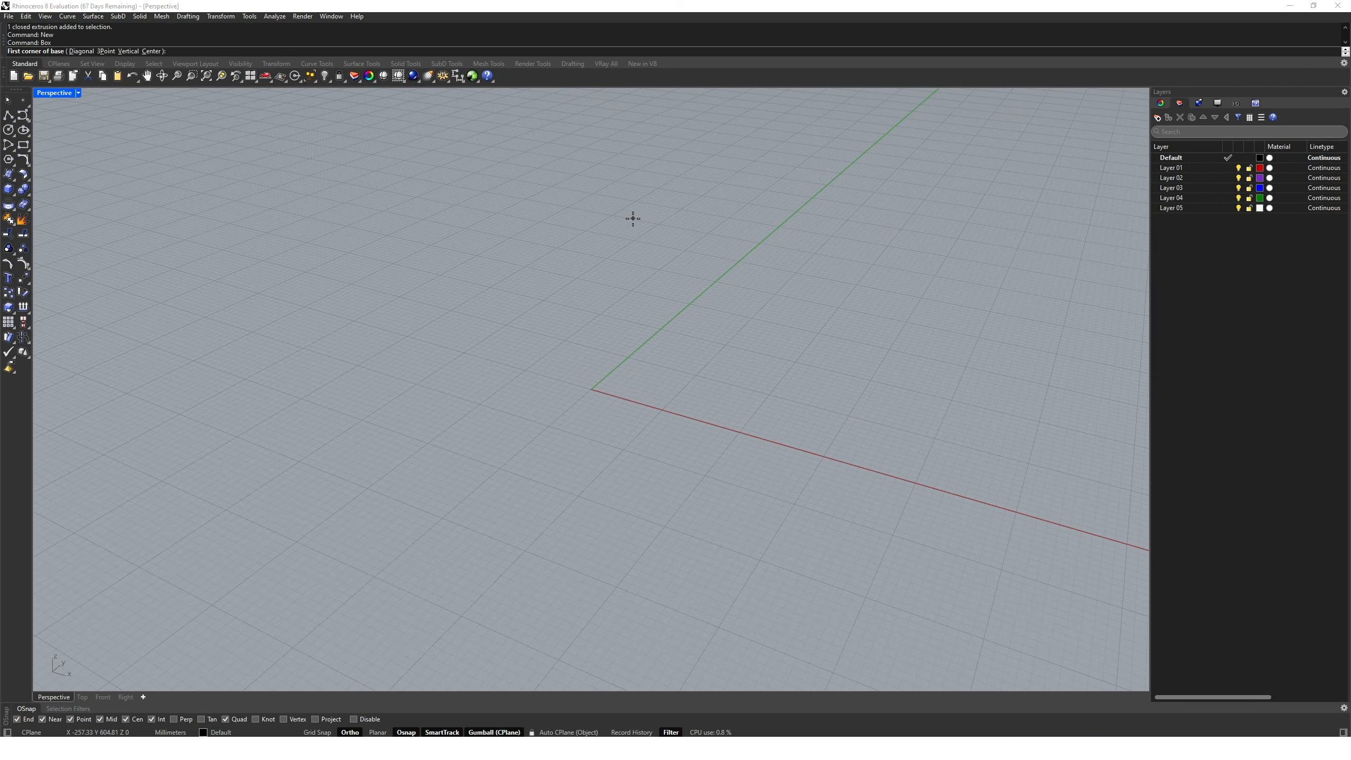
text(0)
key(Return)
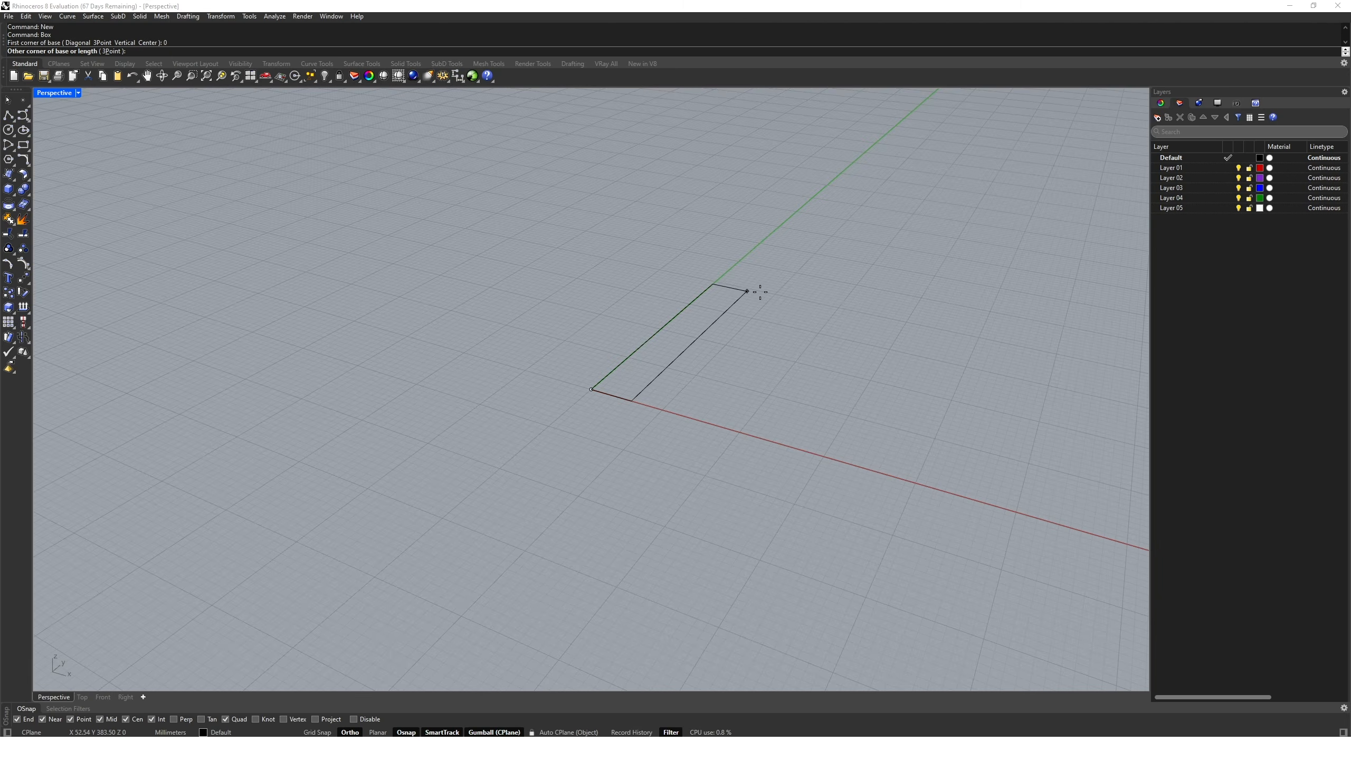
text(500)
key(Return)
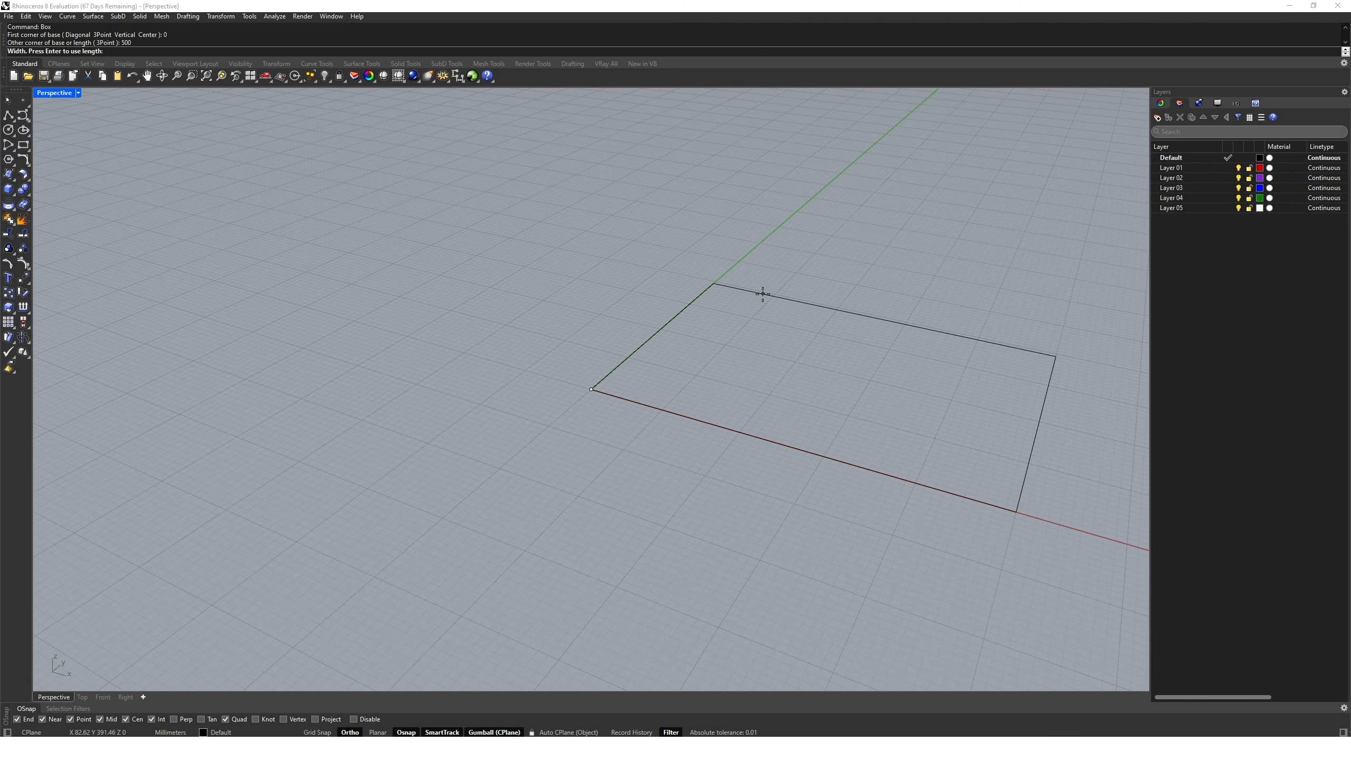
key(Return)
text(400)
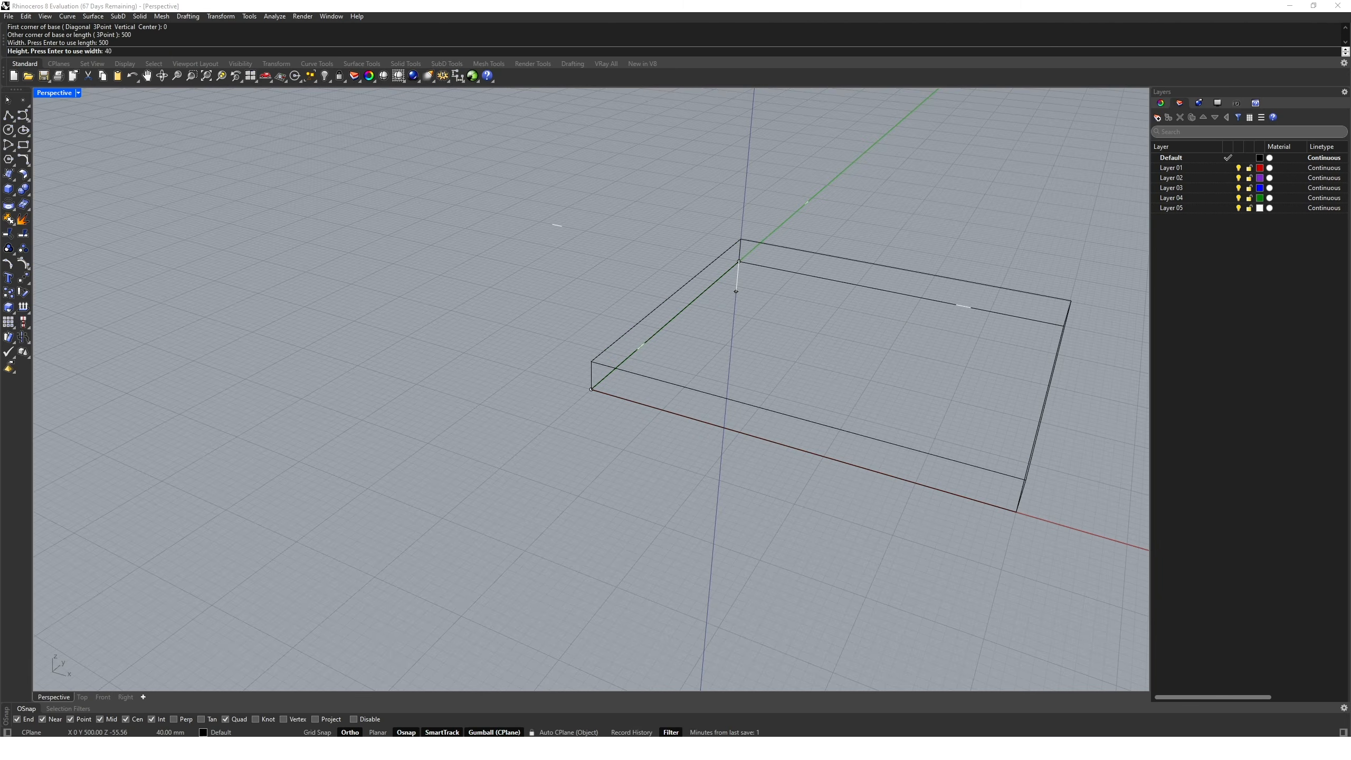
key(Return)
scroll(616, 401, down, 4)
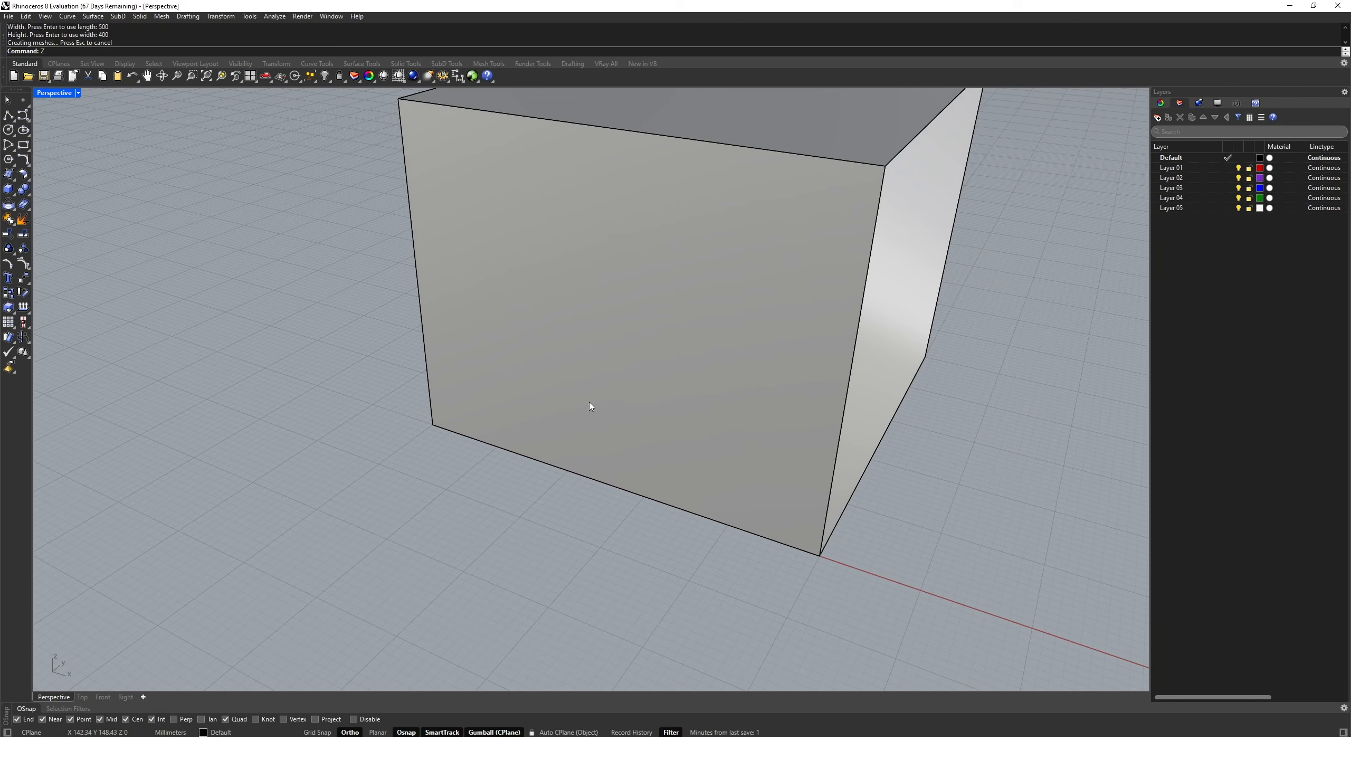
click(653, 371)
text(ZS)
key(Return)
click(868, 419)
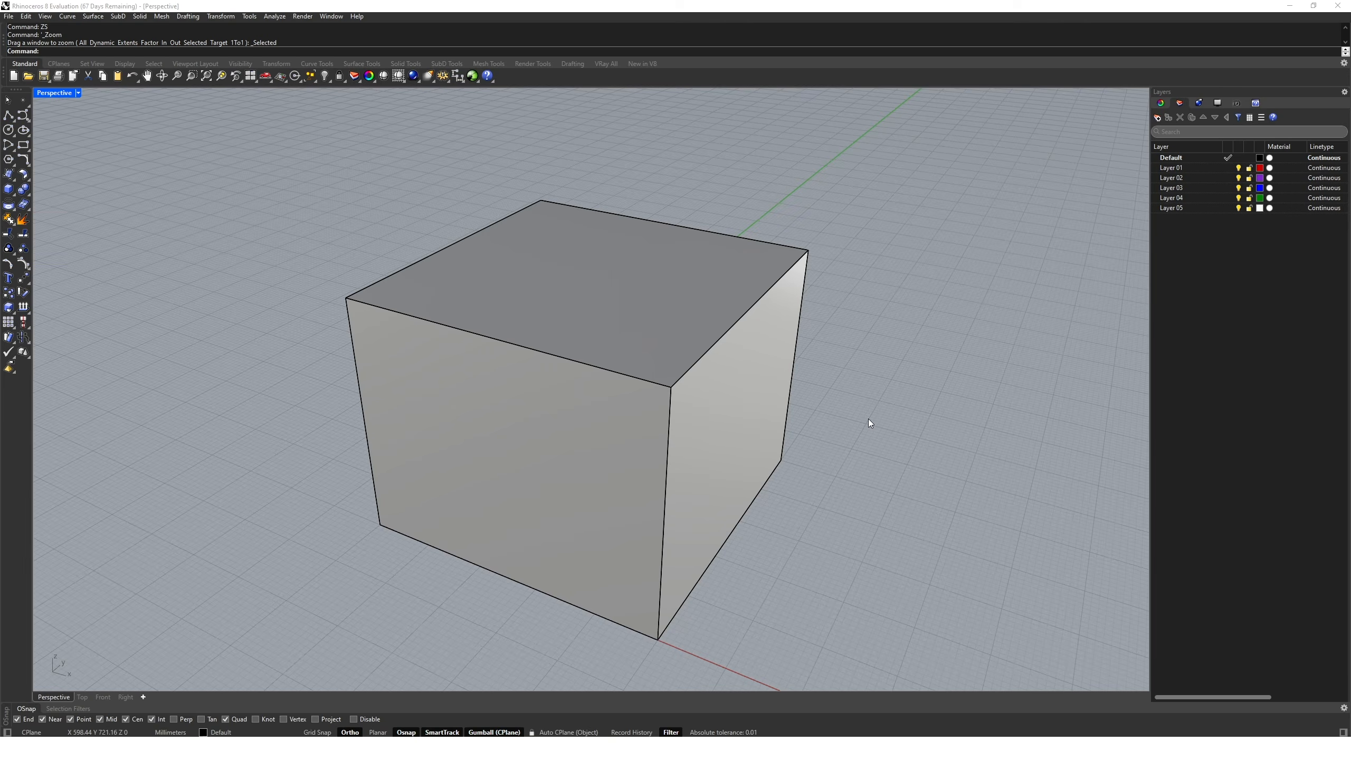
Array the box linearly into 53 items along the Y axis, using its bottom edge from corner to corner as the spacing.
text(Arra)
key(Down)
key(Down)
key(Down)
key(Down)
key(Down)
key(Down)
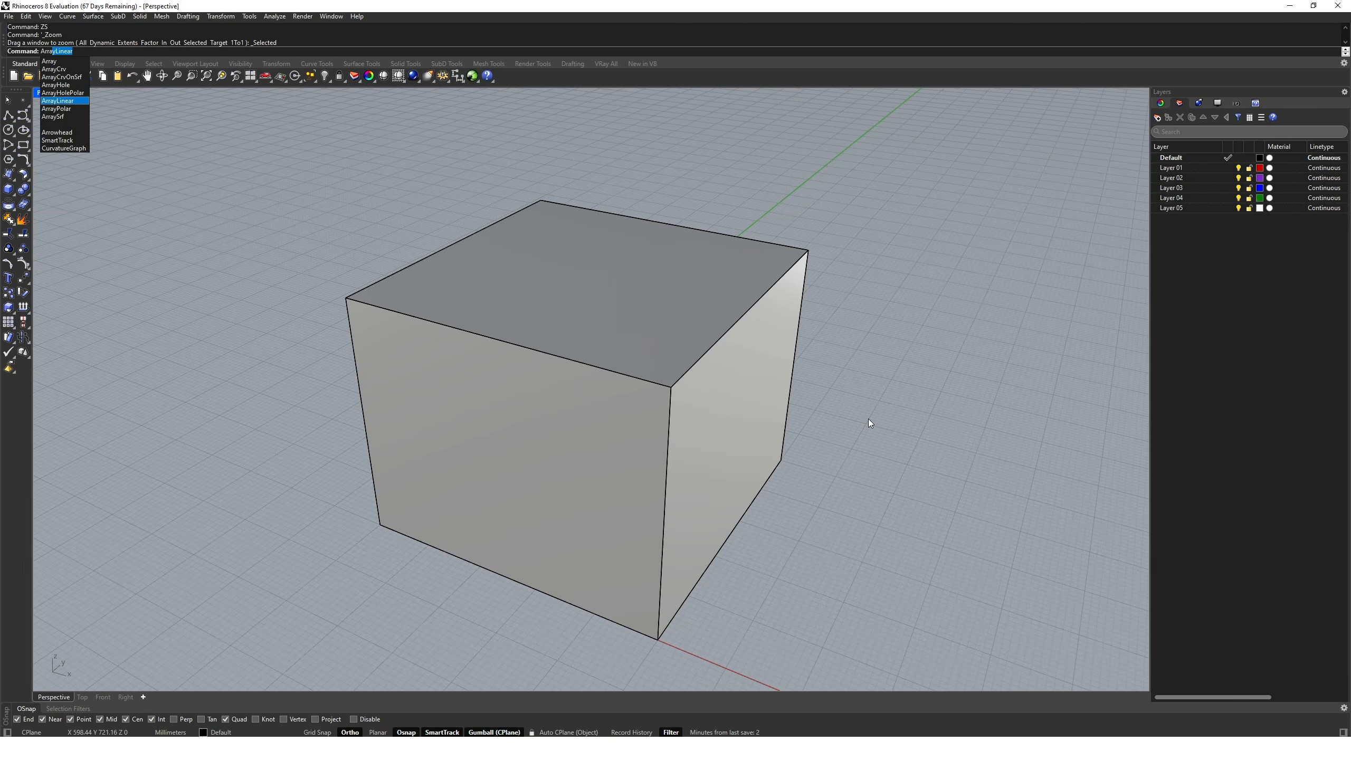
key(Return)
click(593, 409)
right_drag(636, 447, 582, 462)
scroll(584, 465, down, 4)
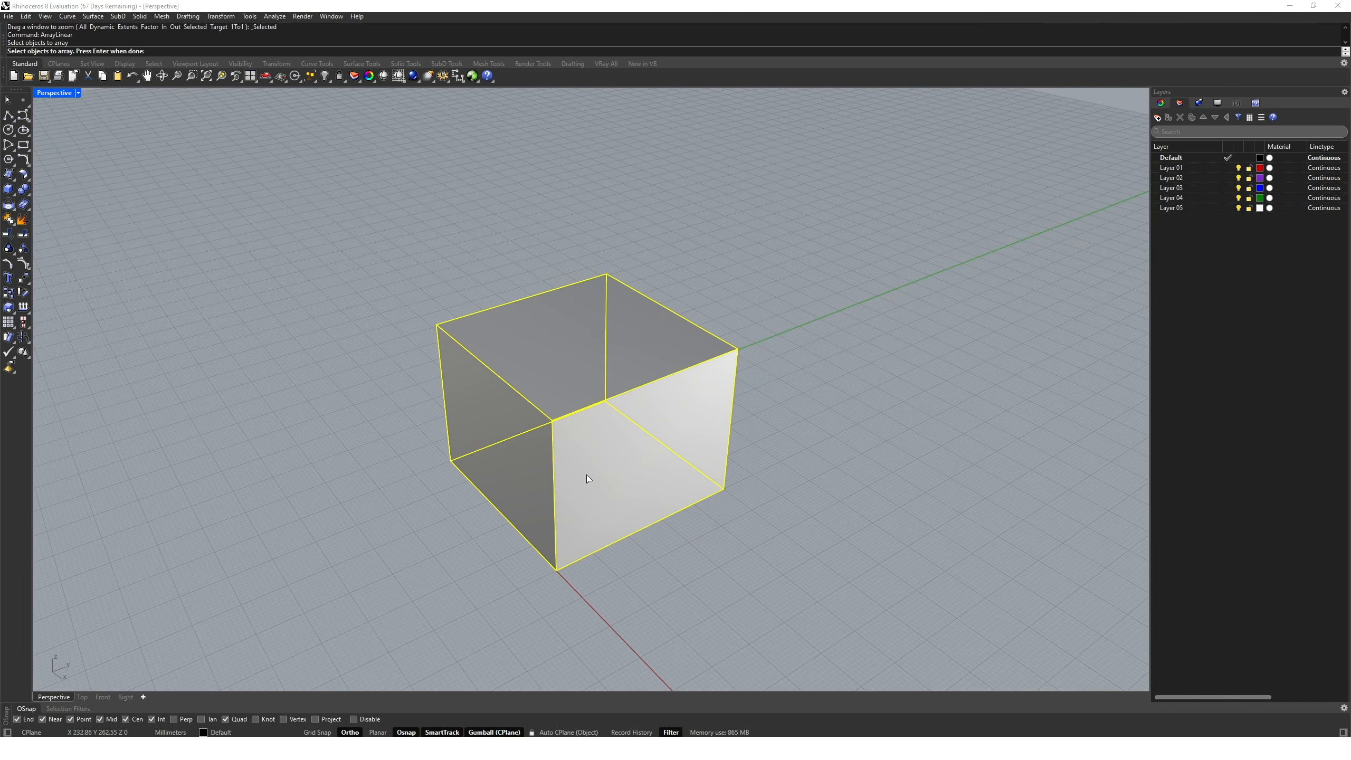
key(Return)
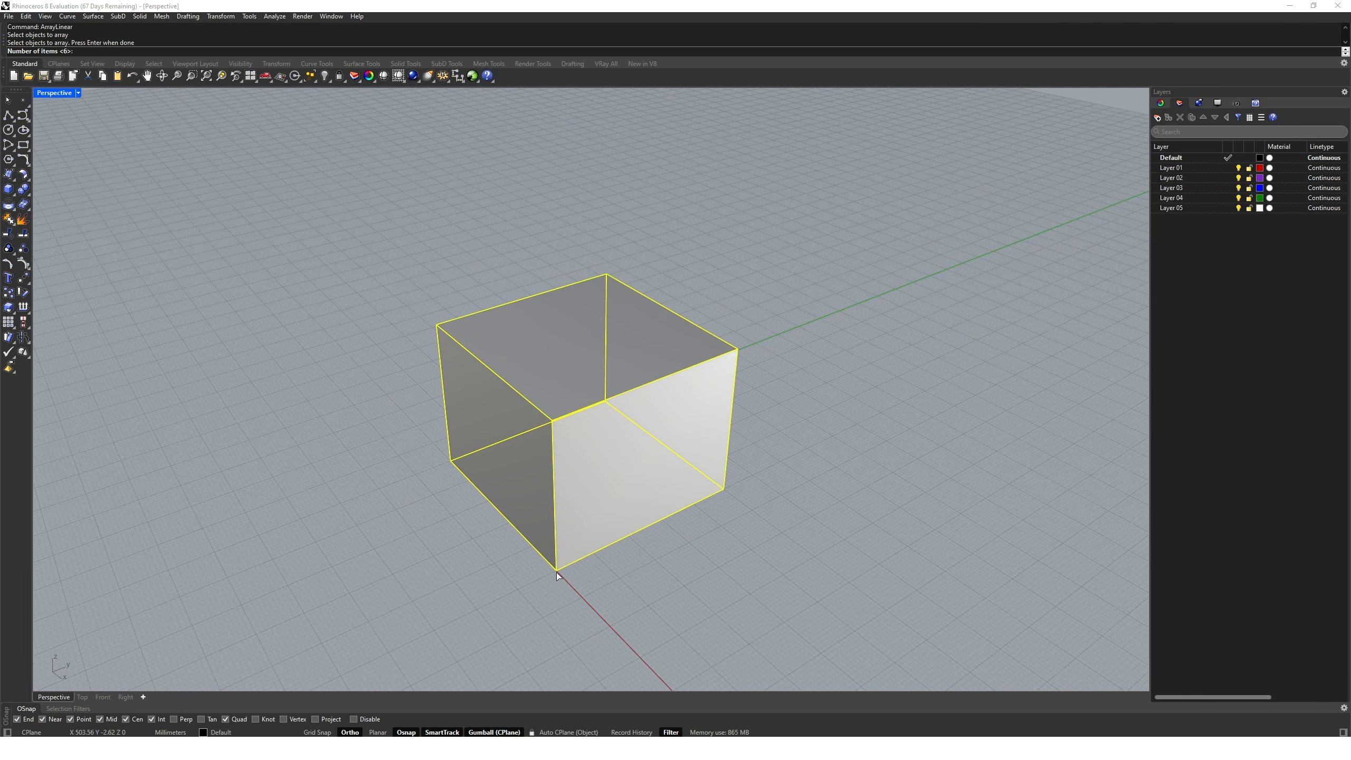
text(53)
key(Return)
click(557, 572)
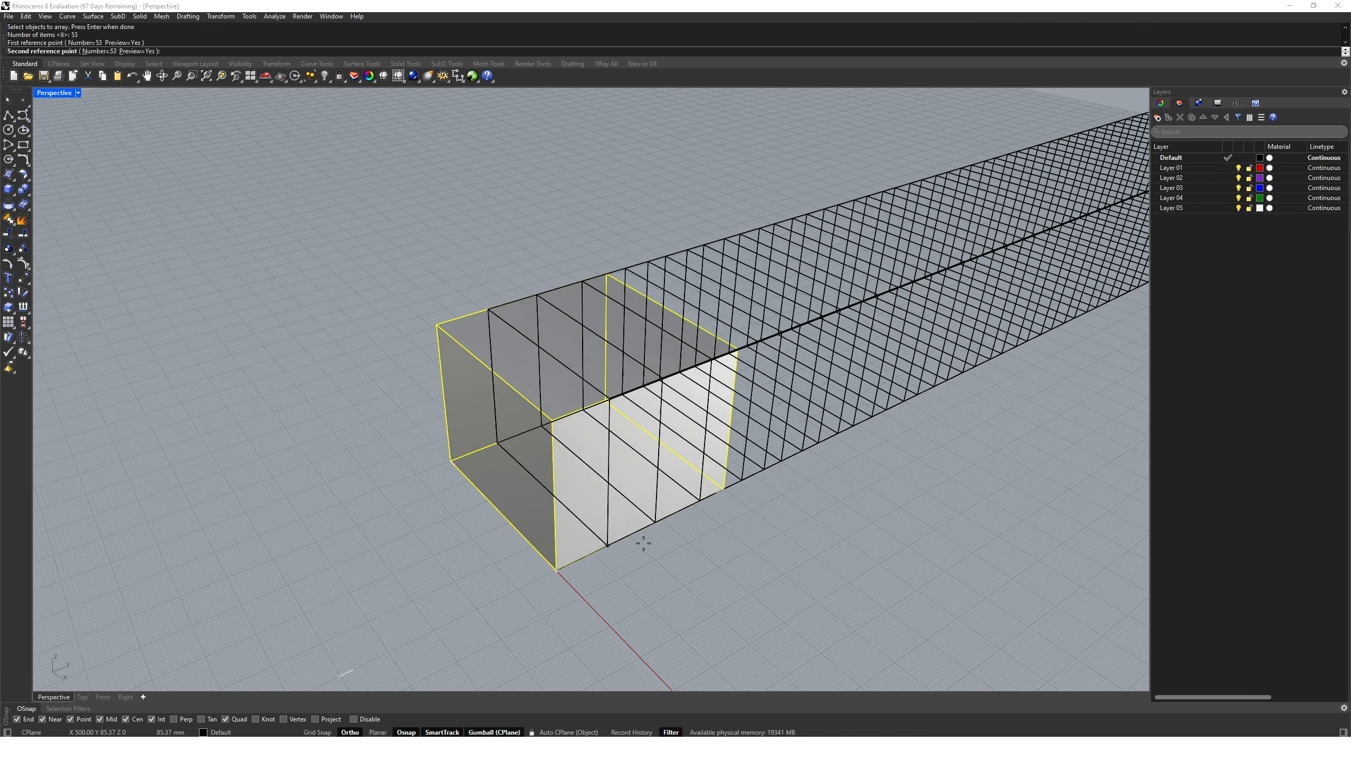
click(721, 490)
text(ZE)
key(Return)
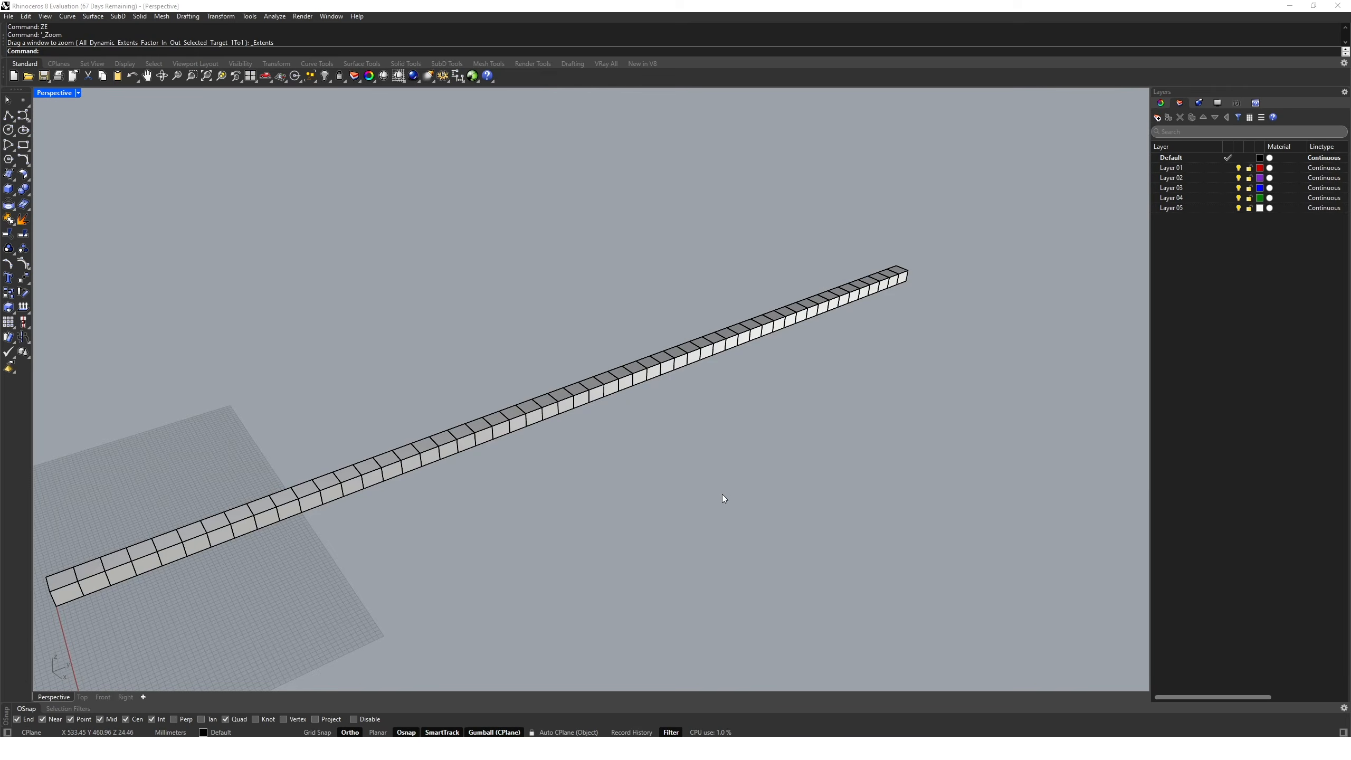
Select the whole row of boxes and array it linearly into 34 items upward, spaced one box height apart.
text(SelAll)
key(Return)
text(Array)
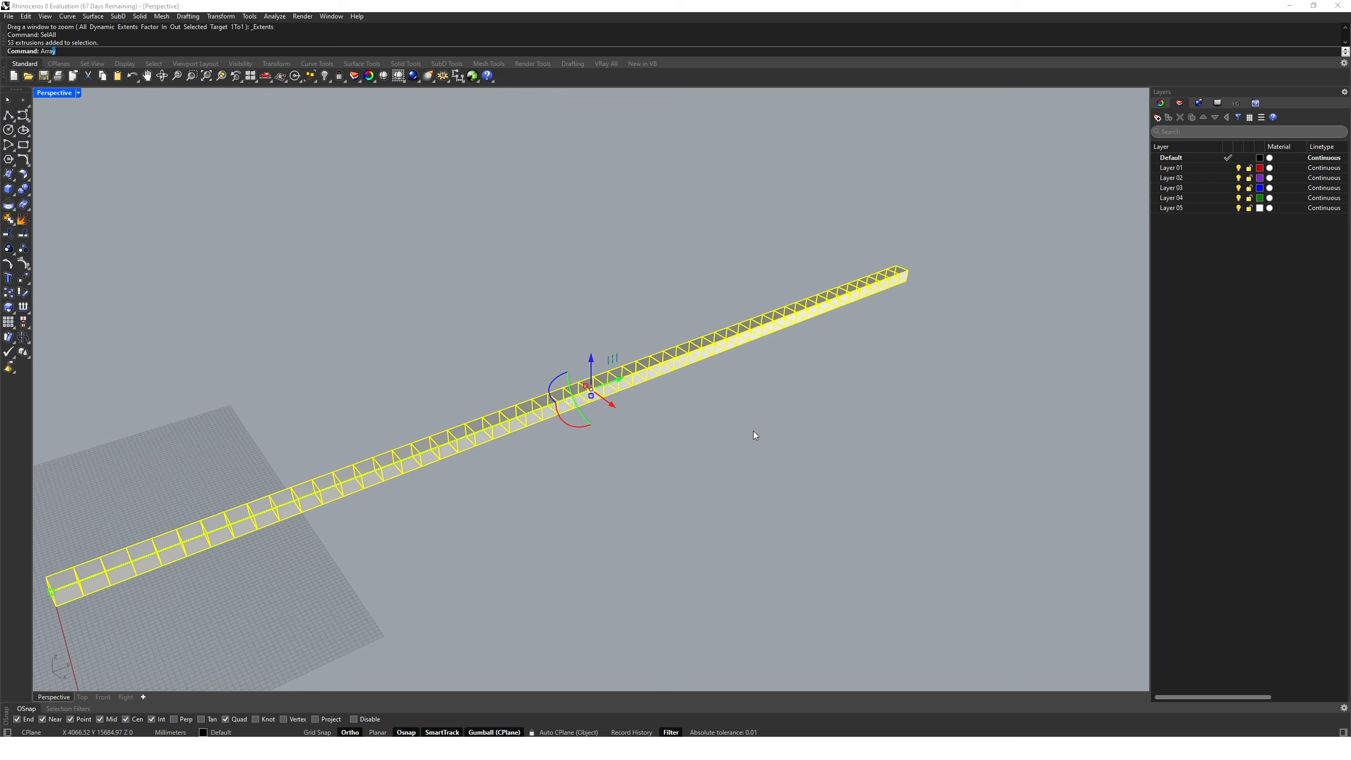
text(Linear)
key(Return)
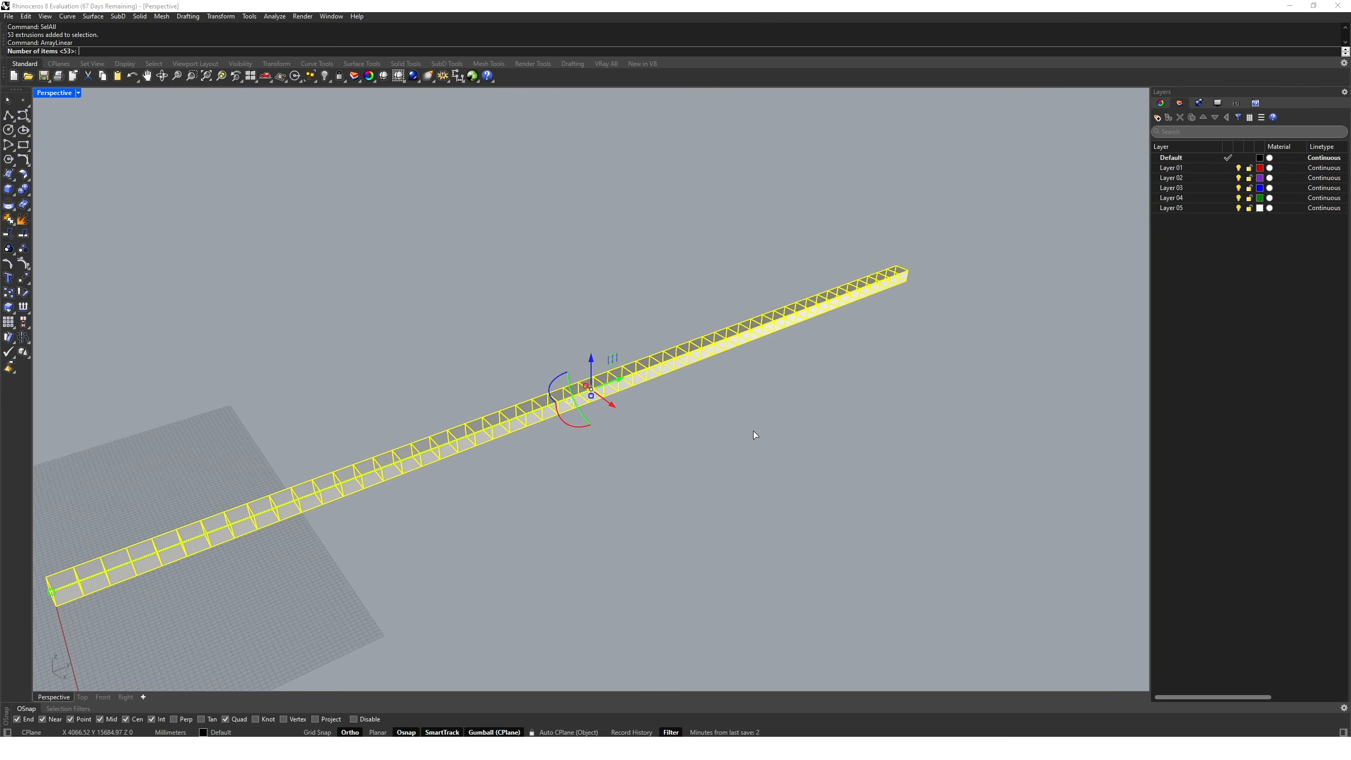
text(34)
key(Return)
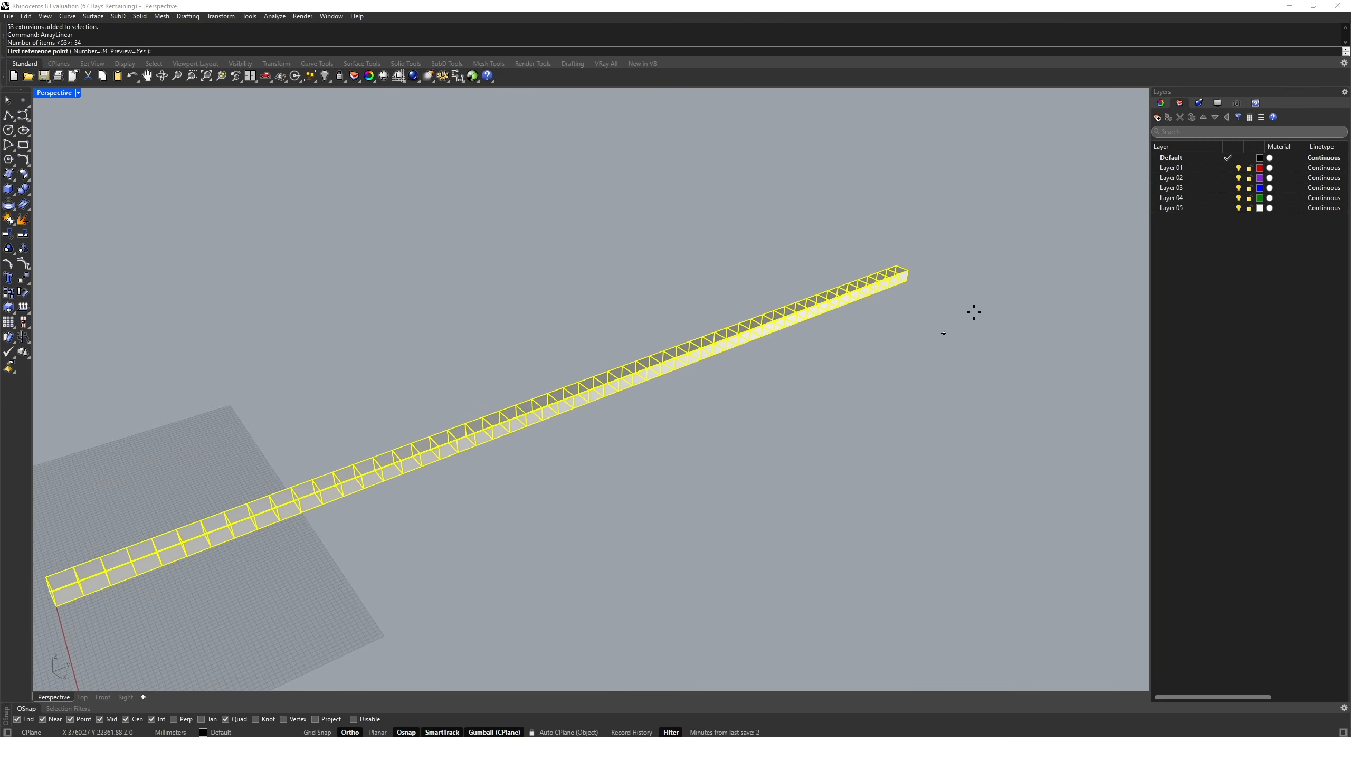
click(917, 288)
click(920, 282)
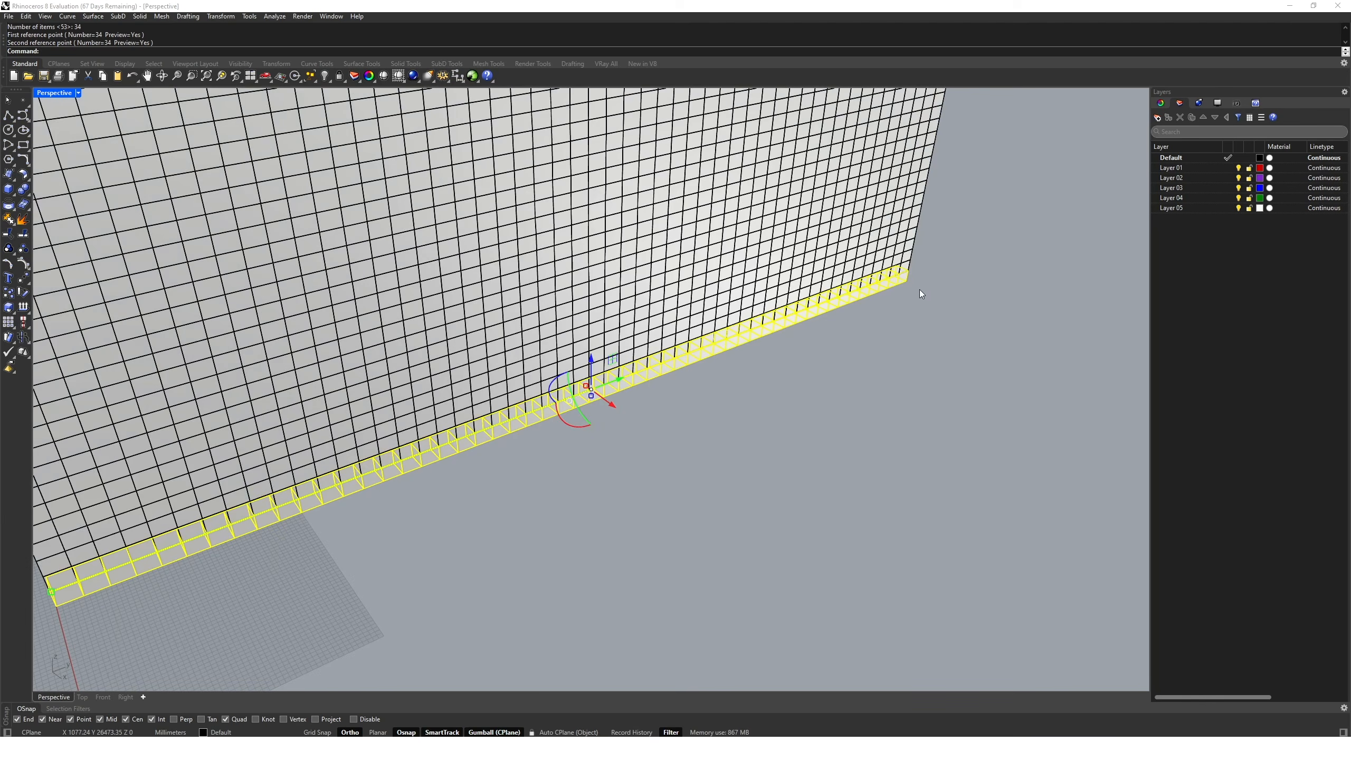
text(ZE)
key(Return)
key(Escape)
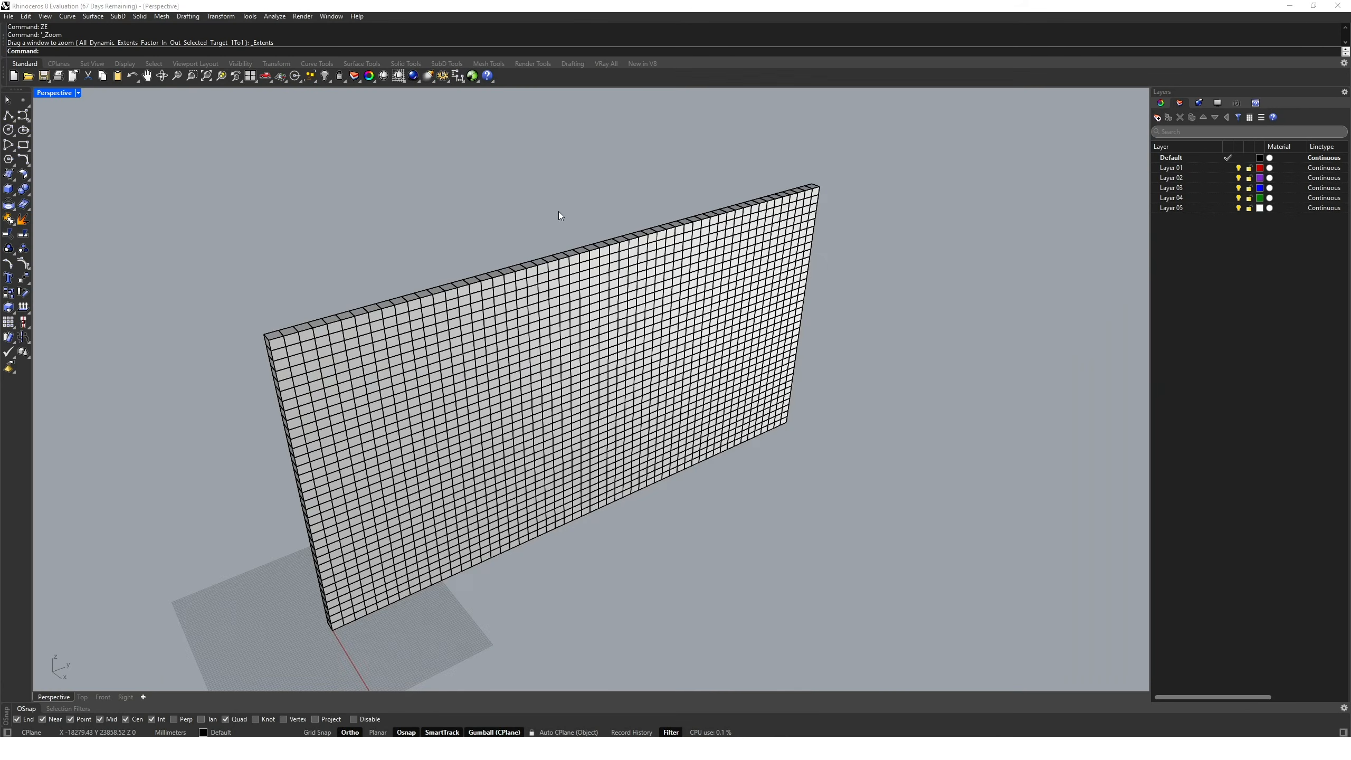
text(Picture)
key(Return)
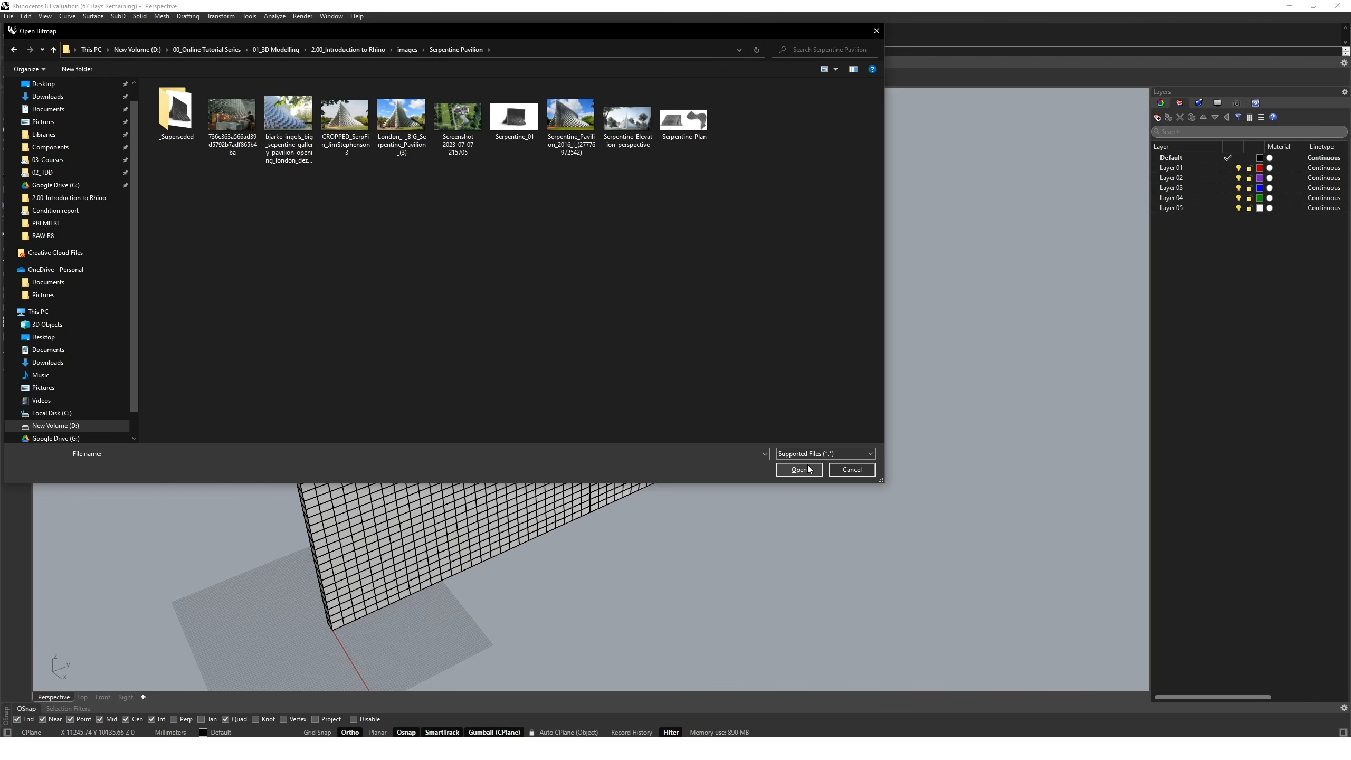
click(850, 470)
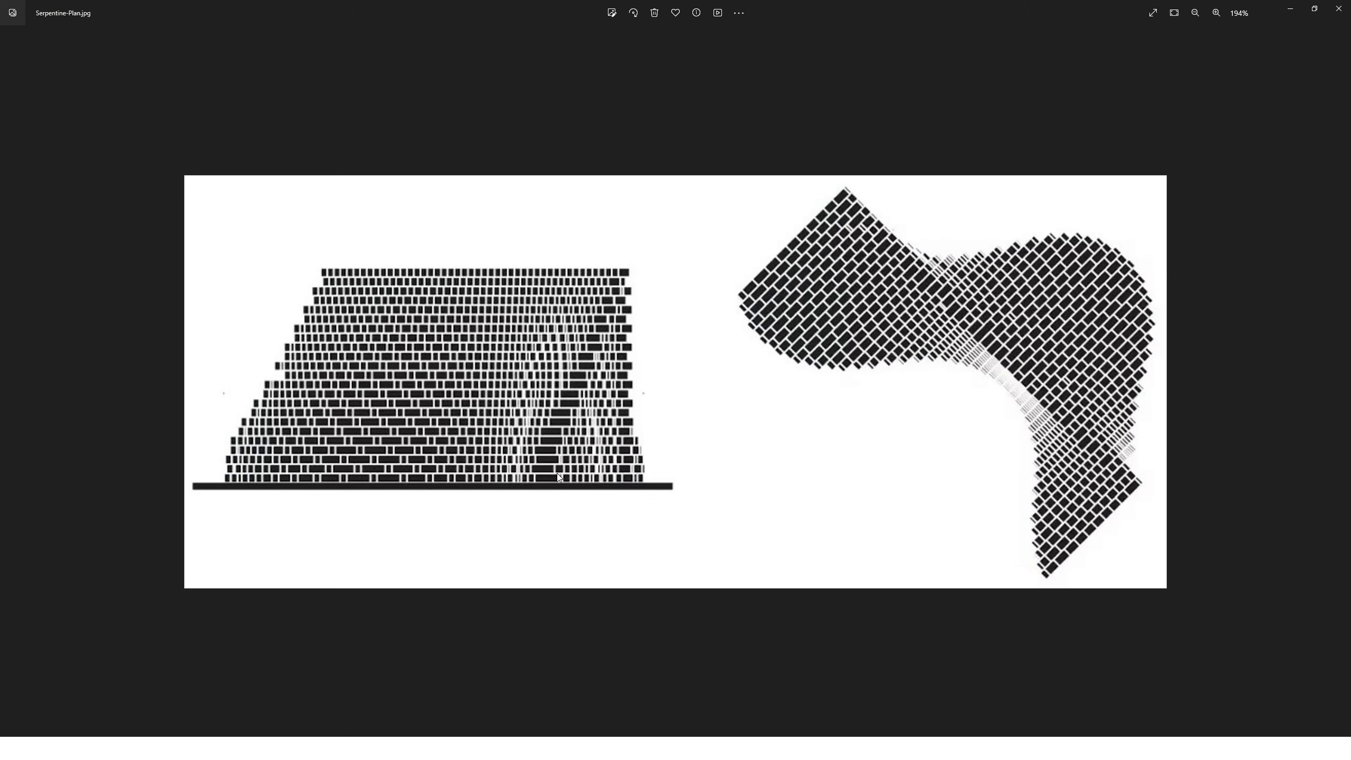
Switch to the image viewer and copy the Serpentine-Plan.jpg image to the clipboard.
right_click(558, 473)
click(606, 135)
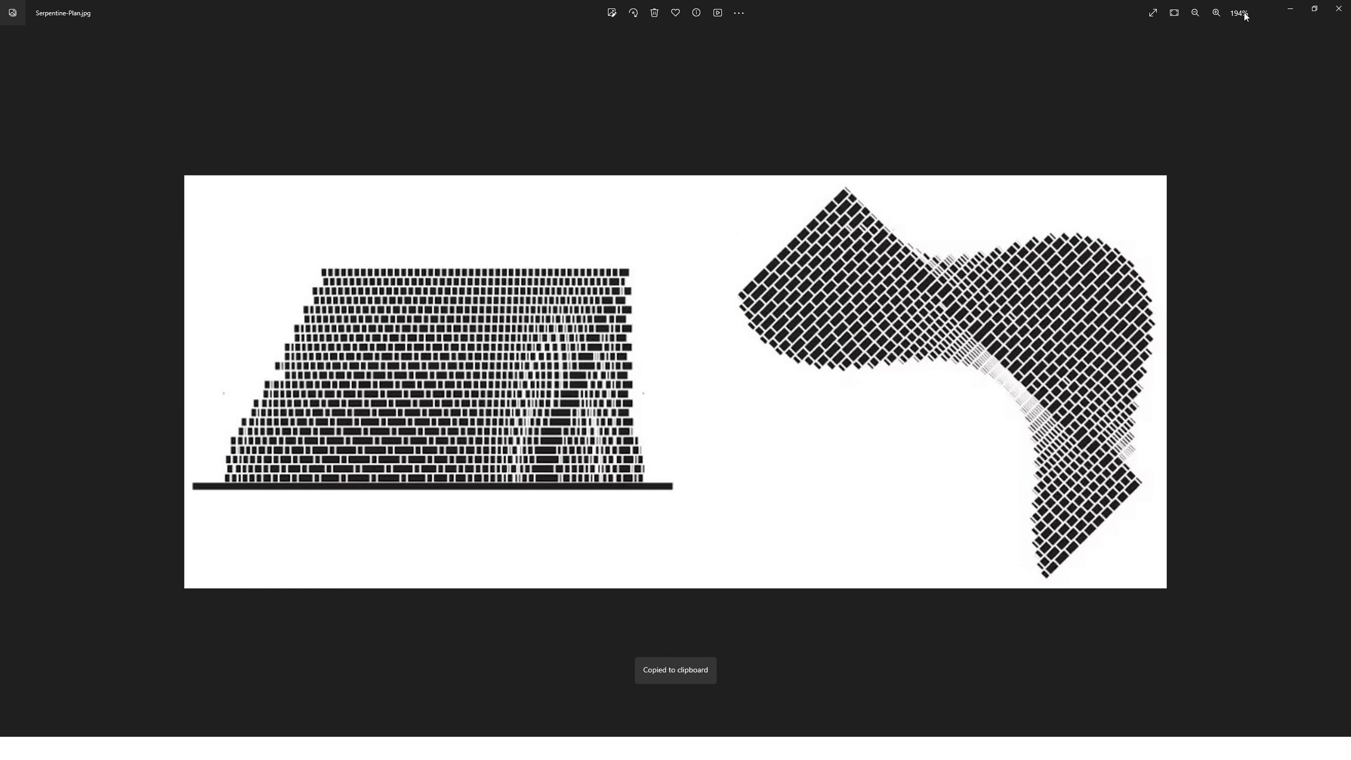
click(1290, 8)
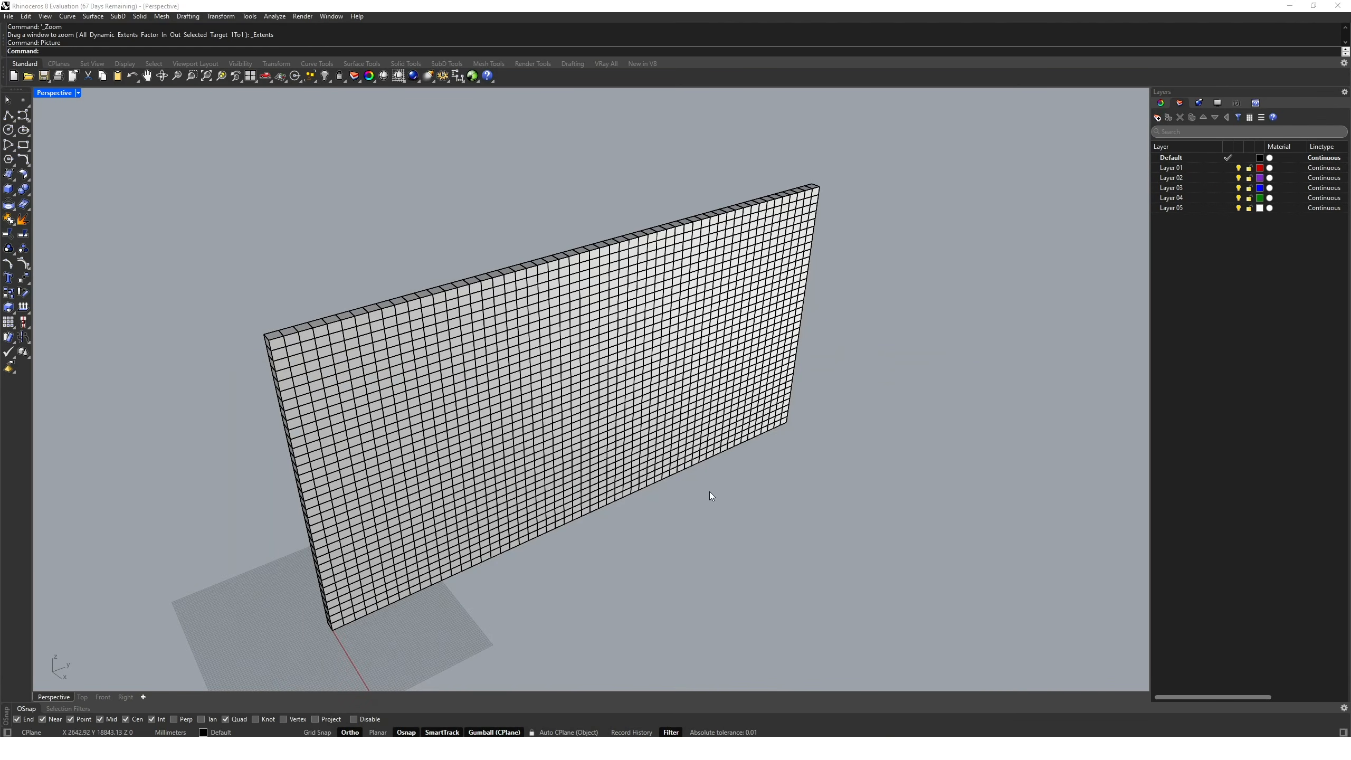
Paste the copied plan image into the Rhino model as a flat picture starting at the origin and extending out from the wall.
scroll(710, 492, down, 4)
key(ctrl+v)
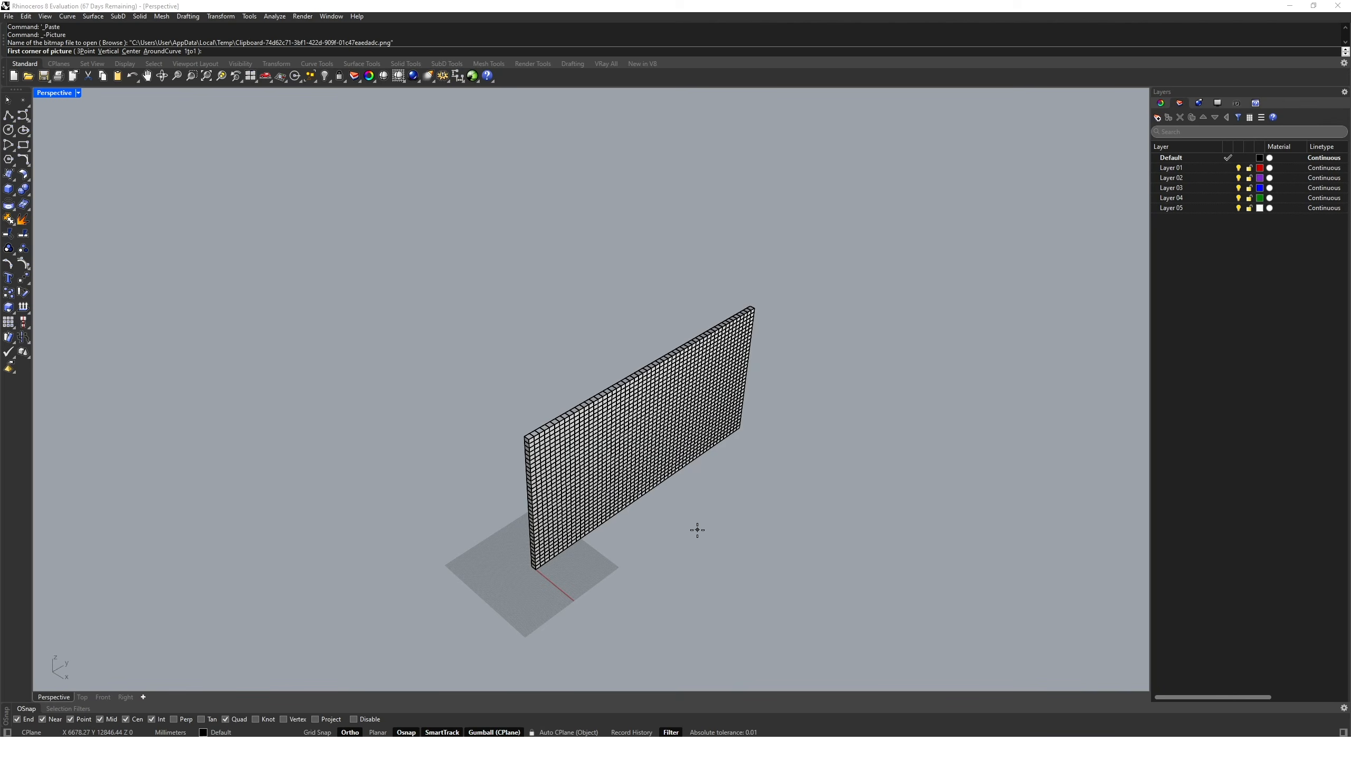
text(0)
key(Return)
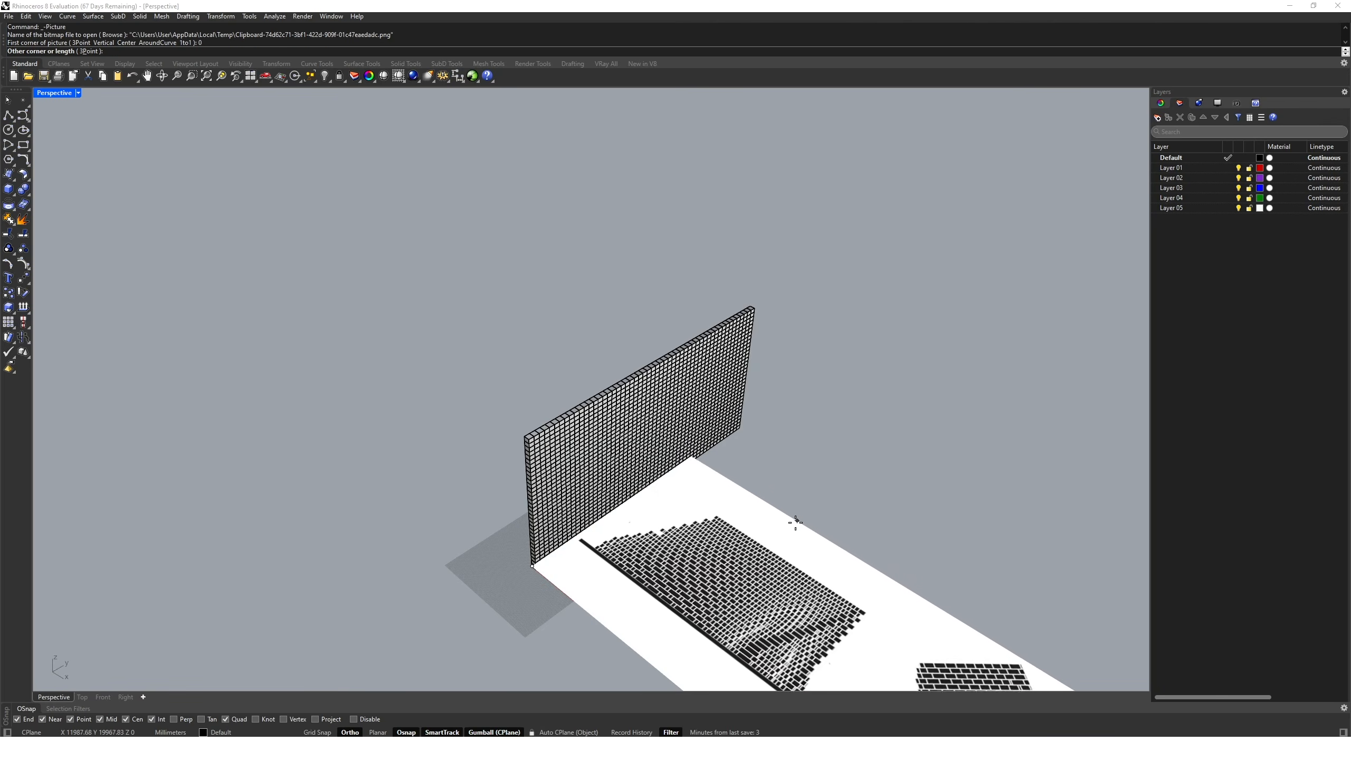
click(810, 532)
shift+right_drag(806, 536, 740, 457)
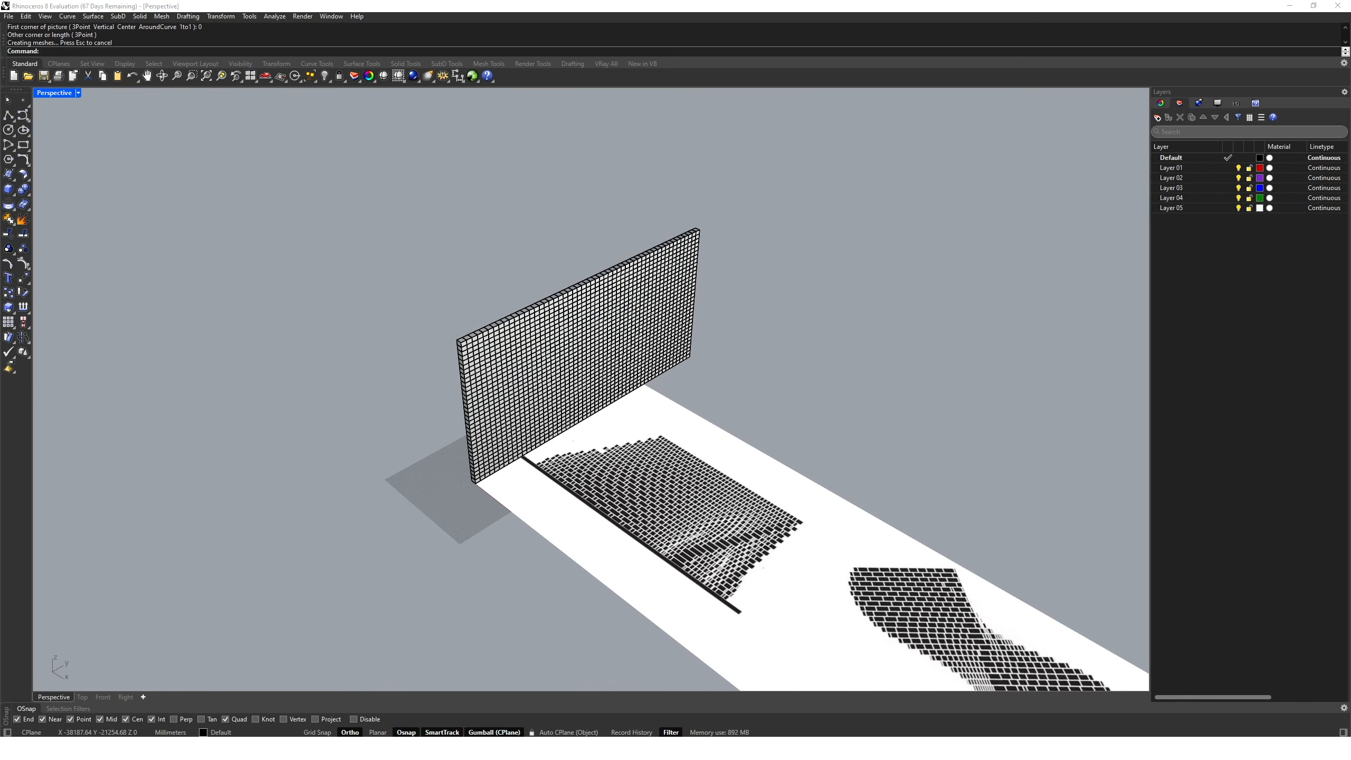
Move the picture from the end corner of the pavilion plan to the block wall's bottom outer corner near the origin.
click(714, 591)
text(Move)
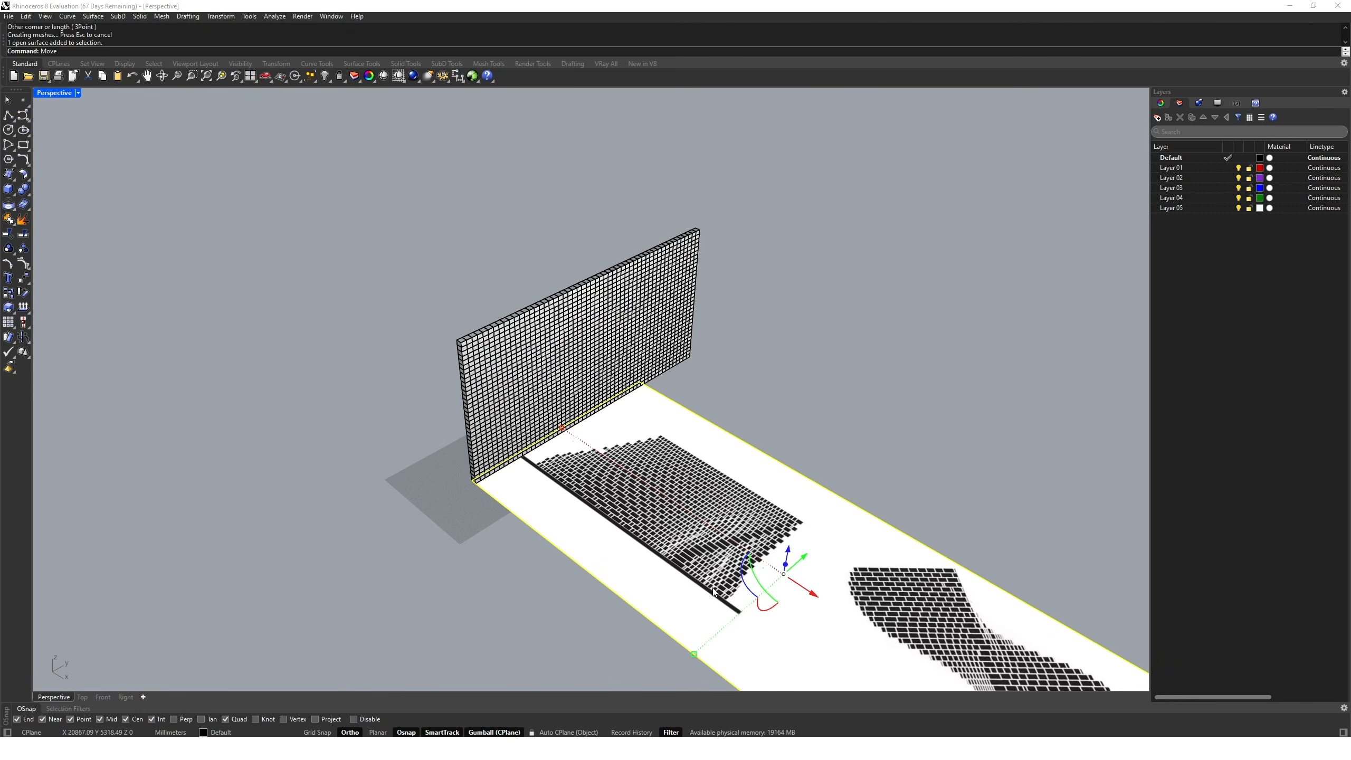
key(Return)
scroll(851, 564, down, 5)
scroll(739, 473, up, 4)
scroll(739, 472, up, 6)
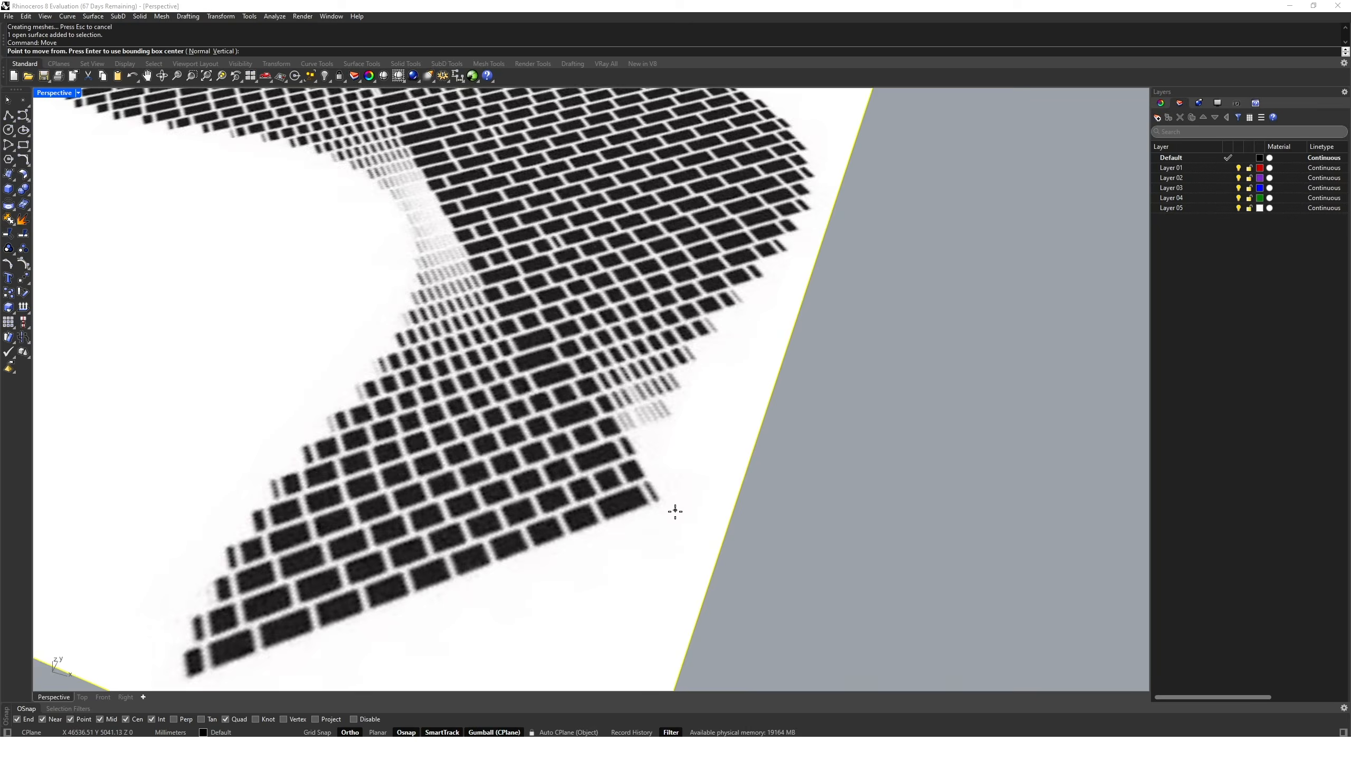
click(633, 479)
scroll(642, 486, down, 3)
scroll(642, 486, down, 5)
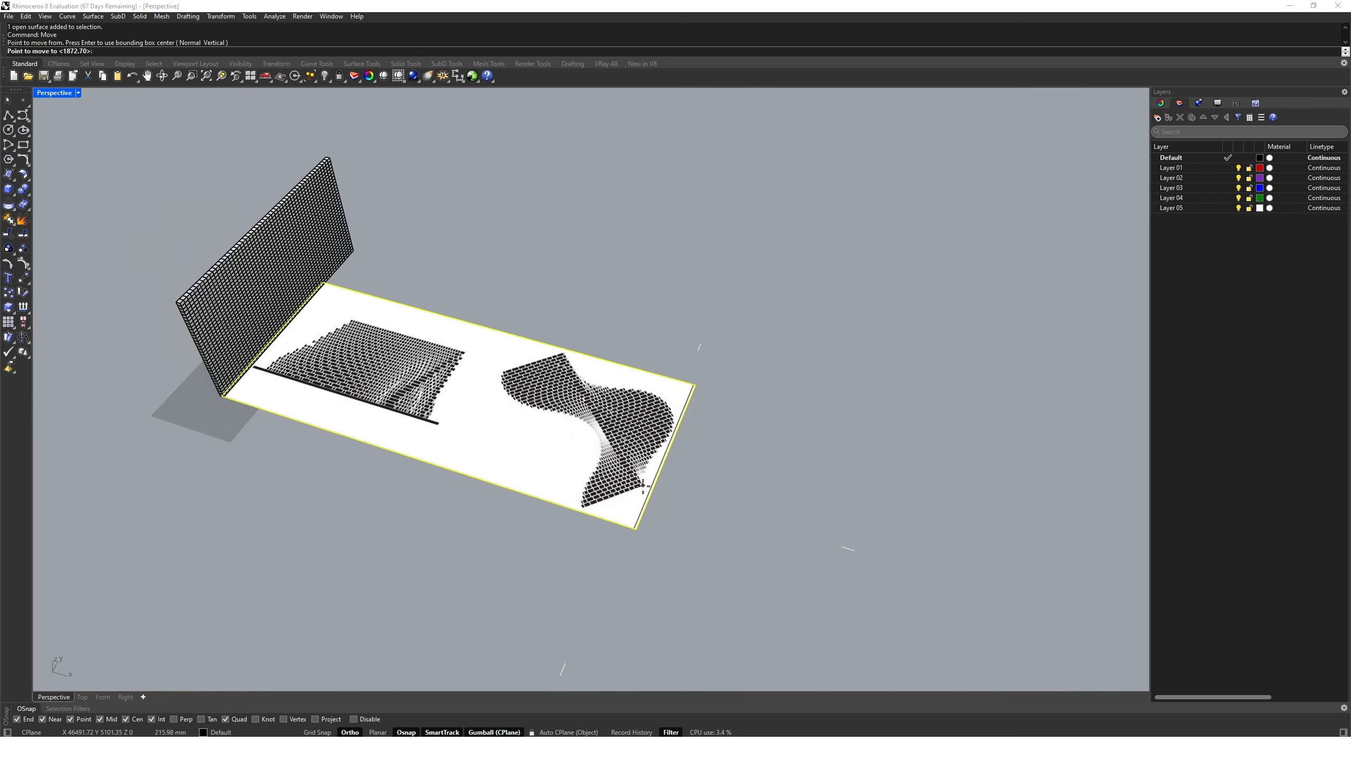
scroll(255, 427, up, 6)
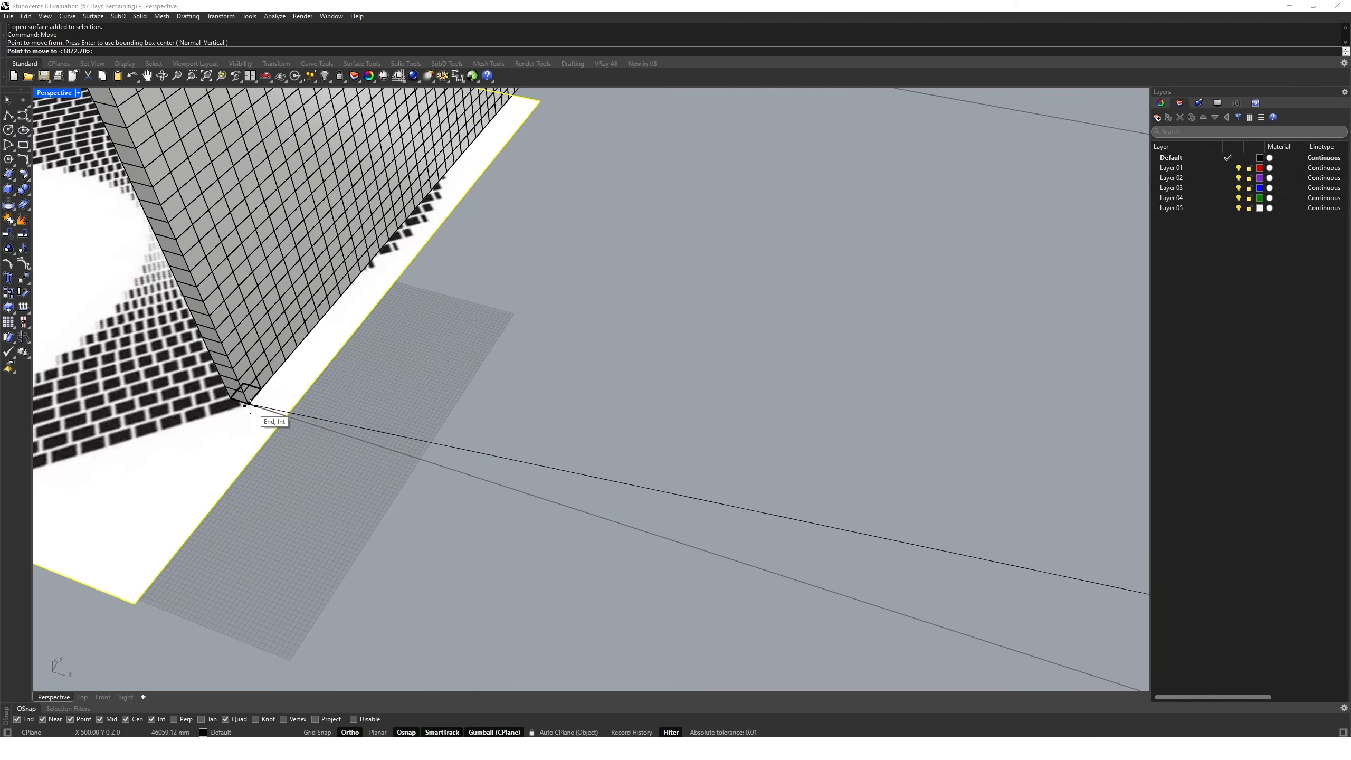
click(251, 404)
Rotate the picture about the wall's bottom outer corner, turning the plan's far end corner into line with the wall's bottom edge.
text(Rotate)
key(Return)
click(250, 404)
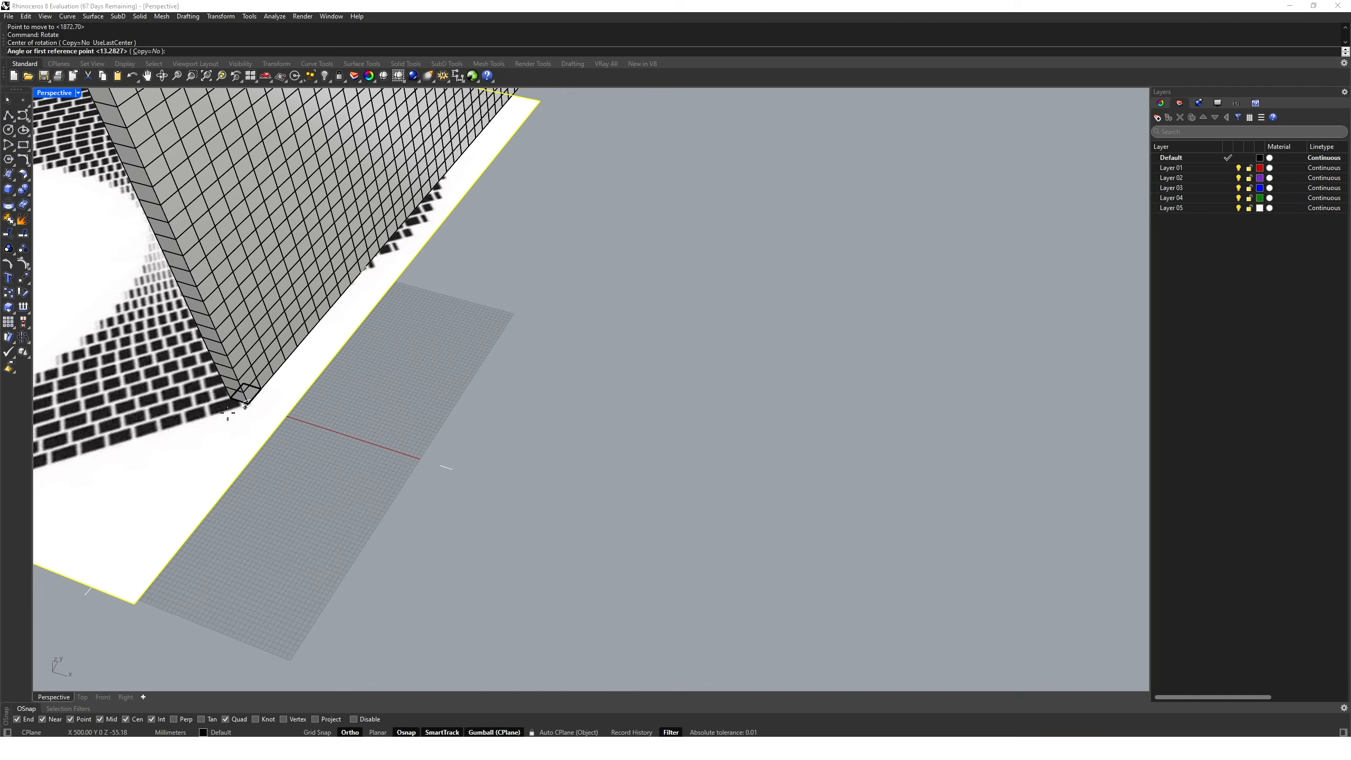
right_drag(447, 464, 718, 389)
right_drag(173, 389, 575, 415)
click(318, 468)
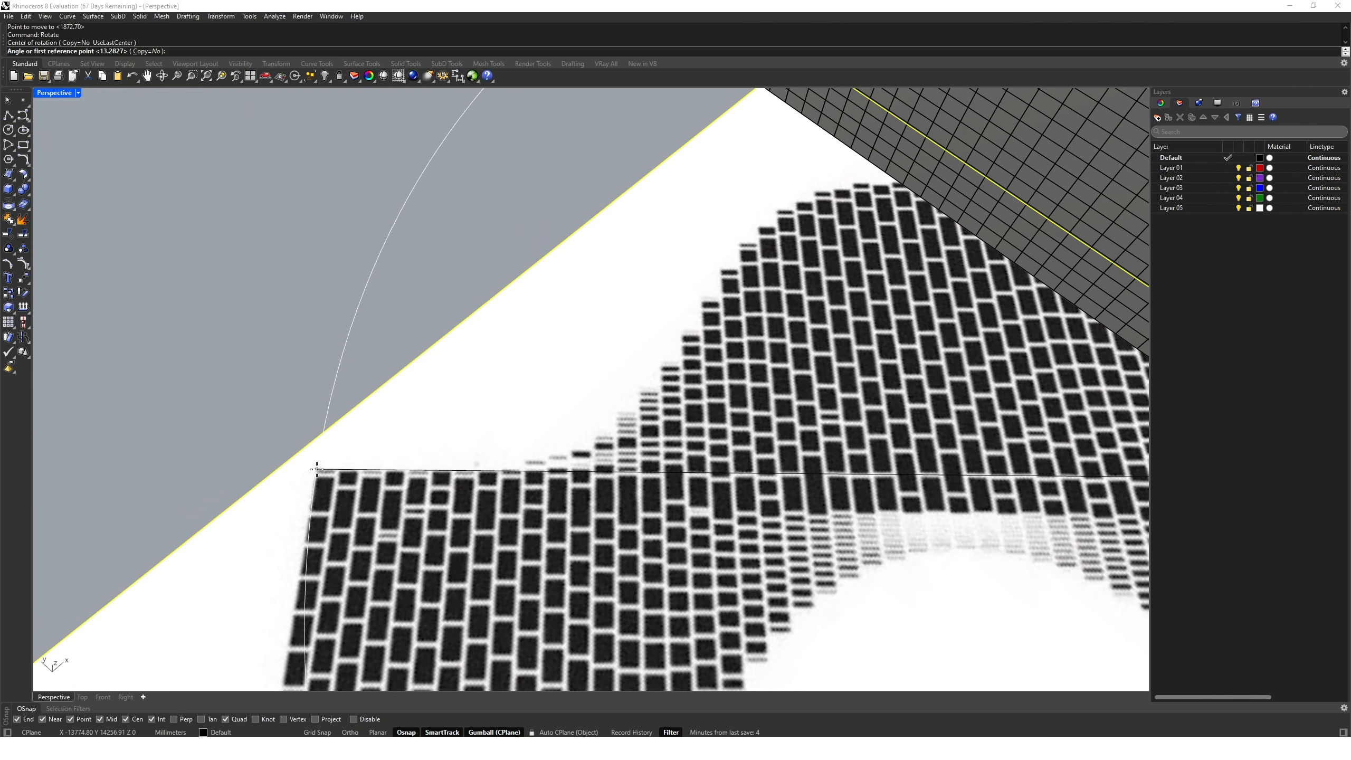
right_drag(318, 468, 764, 403)
scroll(778, 335, up, 9)
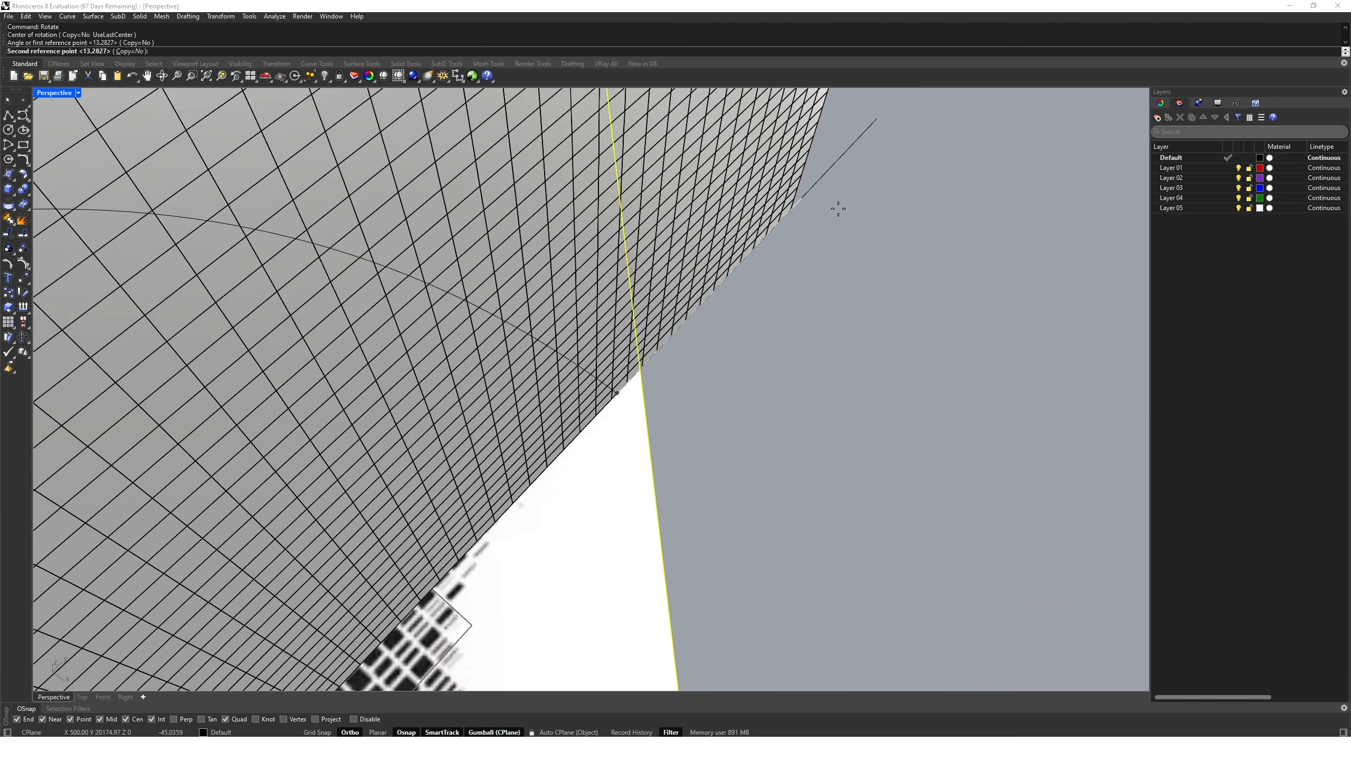
click(767, 220)
scroll(753, 261, down, 14)
Scale the picture from the wall's bottom outer corner so the plan's far end meets the far end of the wall, then deselect it.
scroll(543, 519, up, 10)
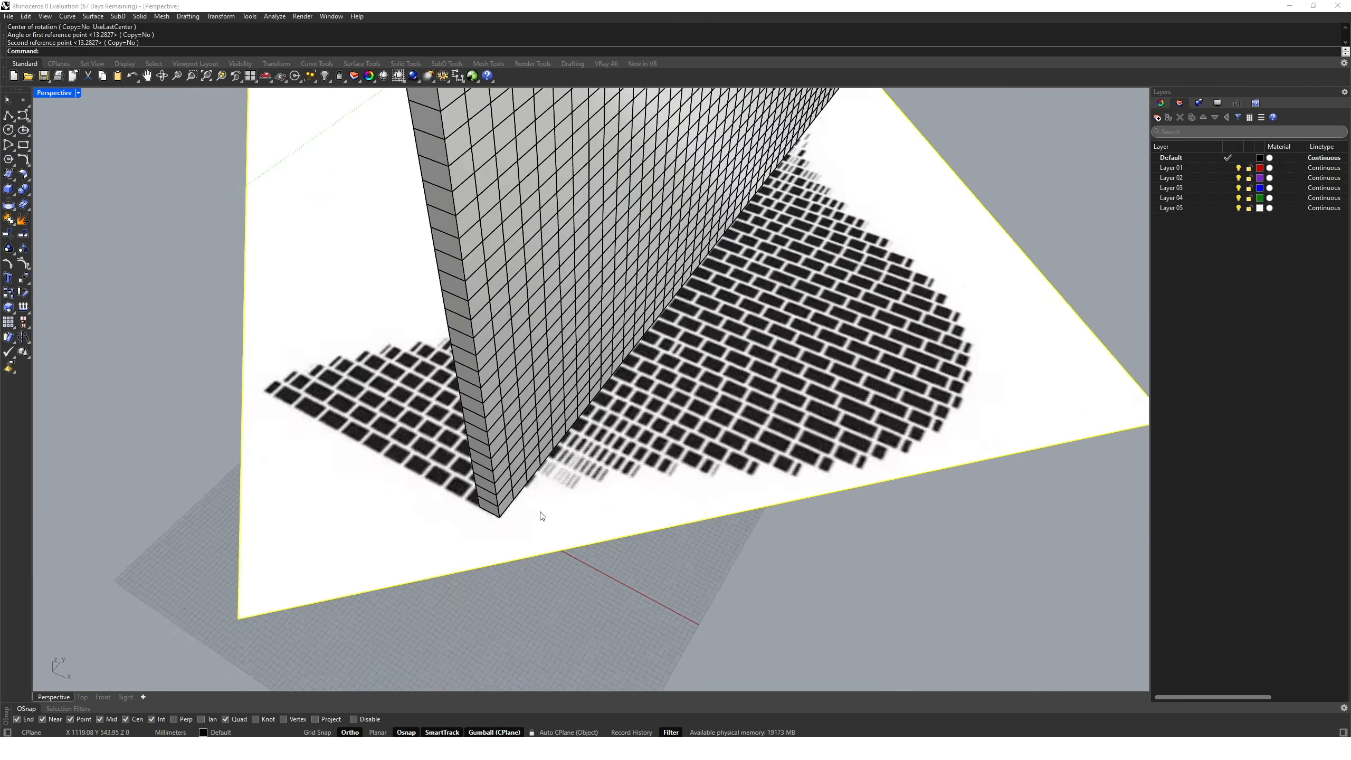
text(Scale)
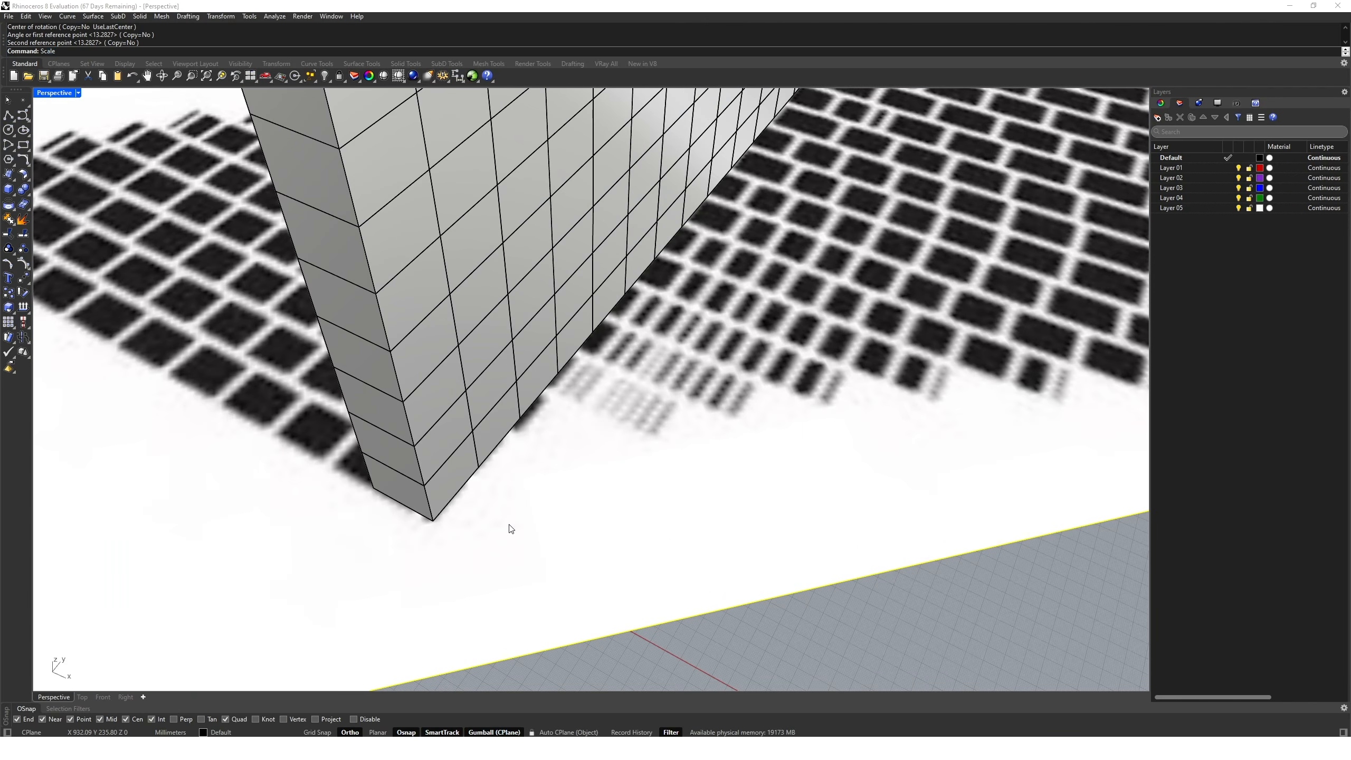
key(Return)
click(461, 529)
scroll(516, 483, down, 10)
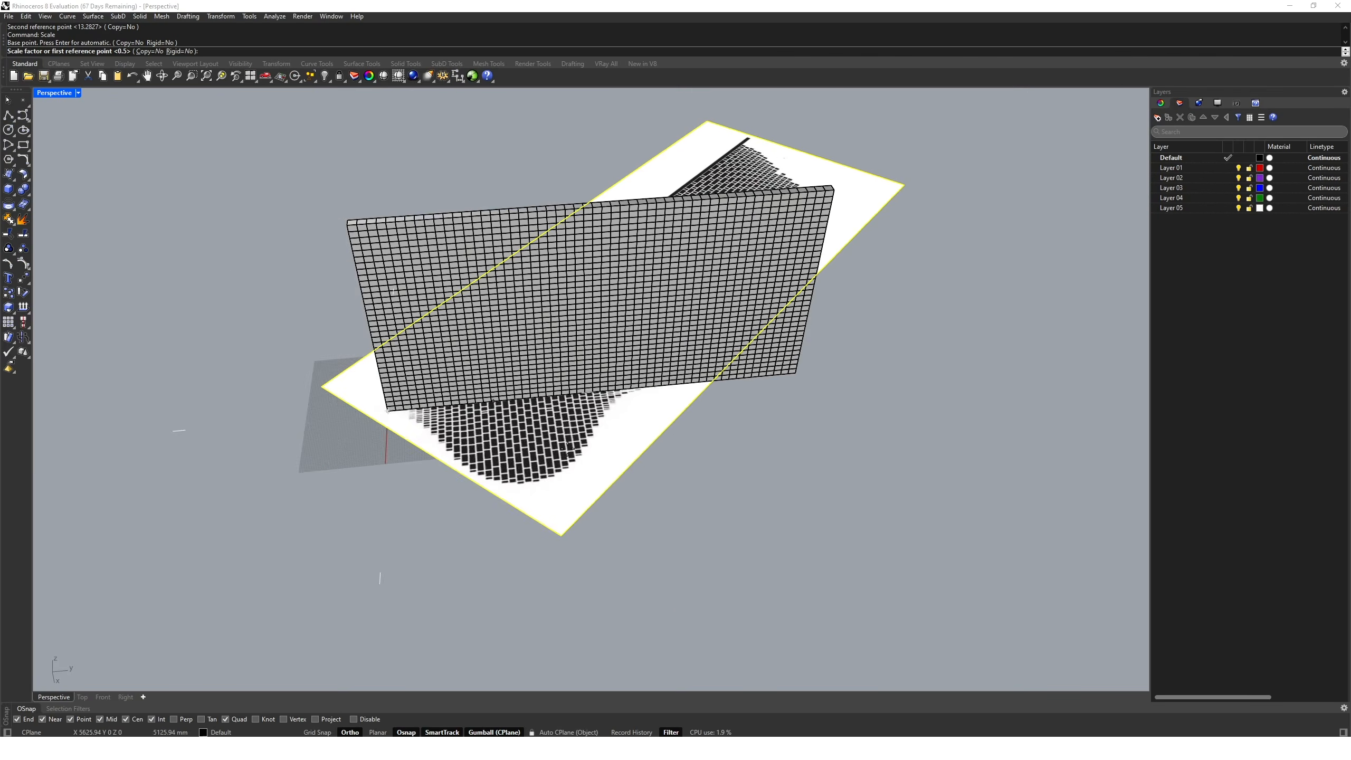
scroll(569, 450, up, 10)
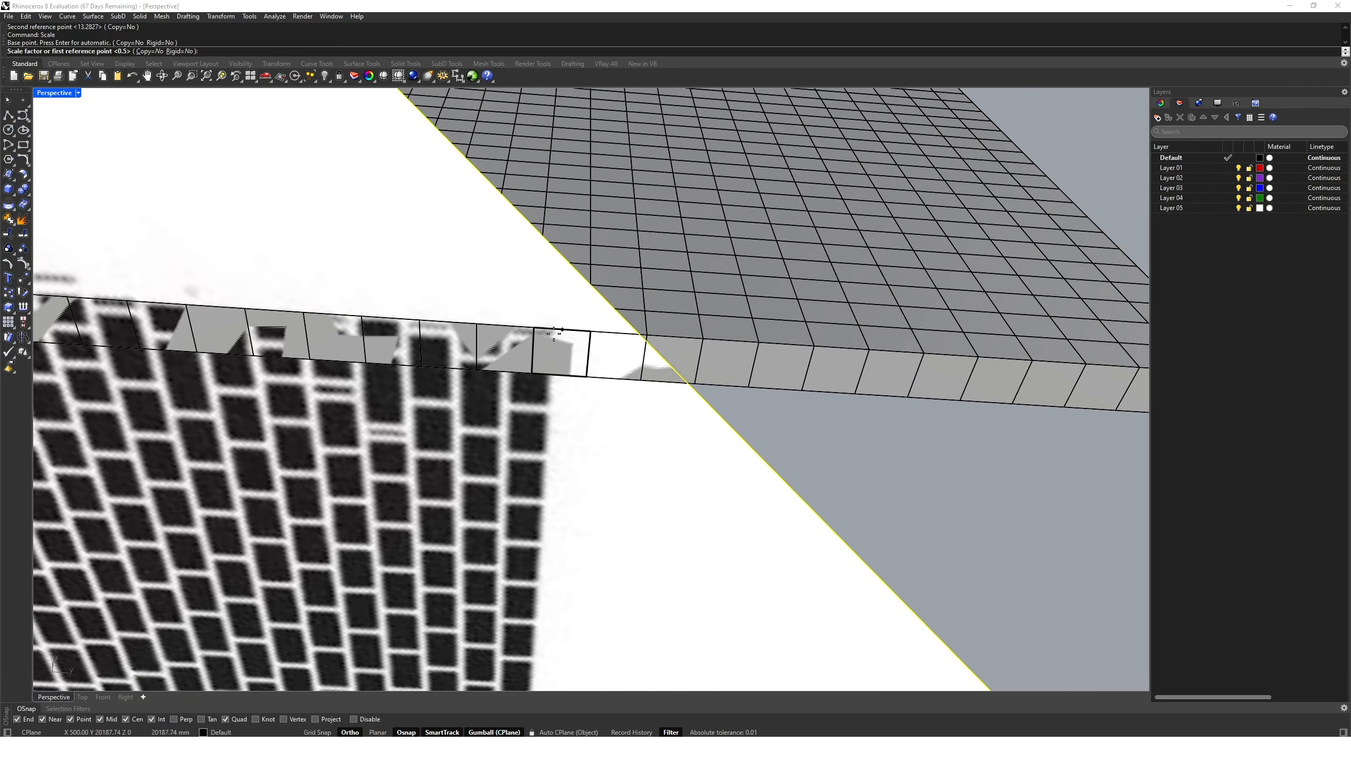
click(554, 333)
shift+right_drag(554, 334, 380, 337)
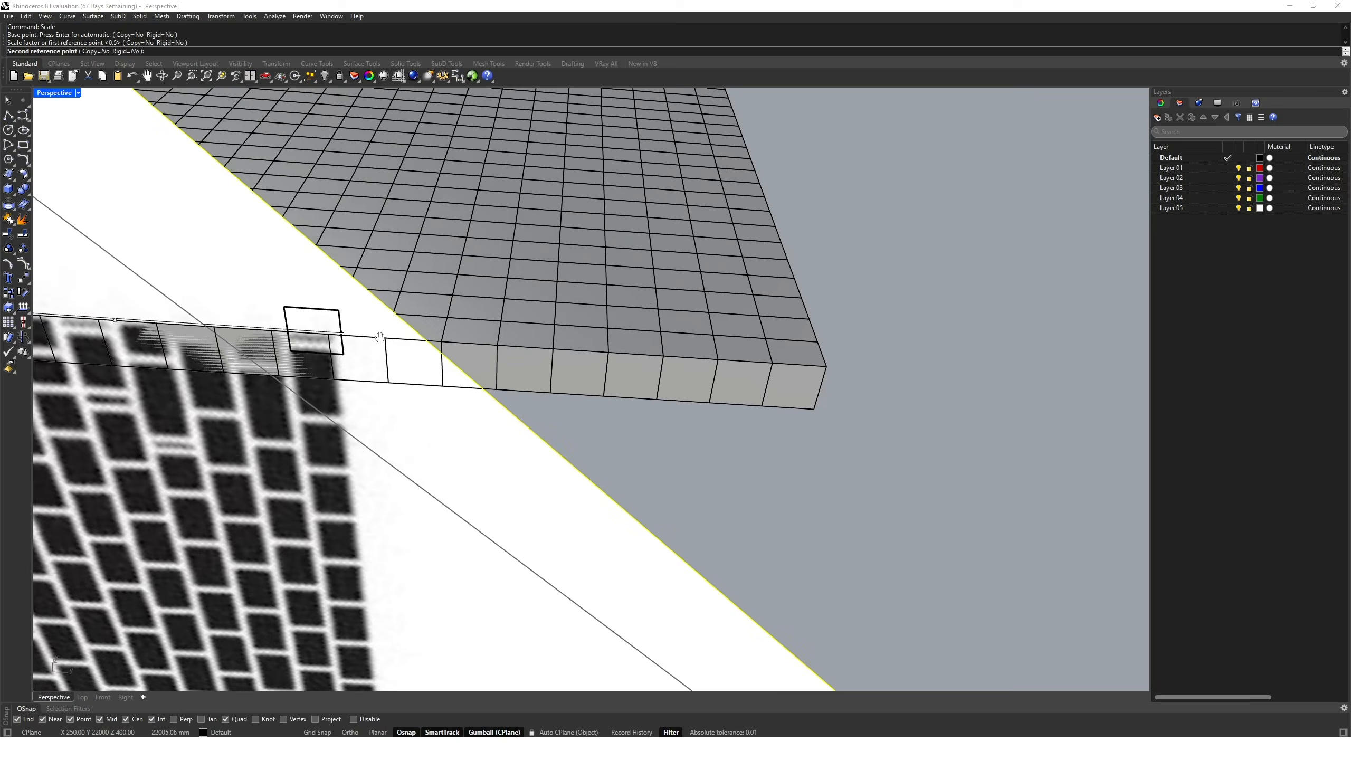
scroll(380, 337, down, 6)
click(613, 354)
scroll(590, 356, down, 8)
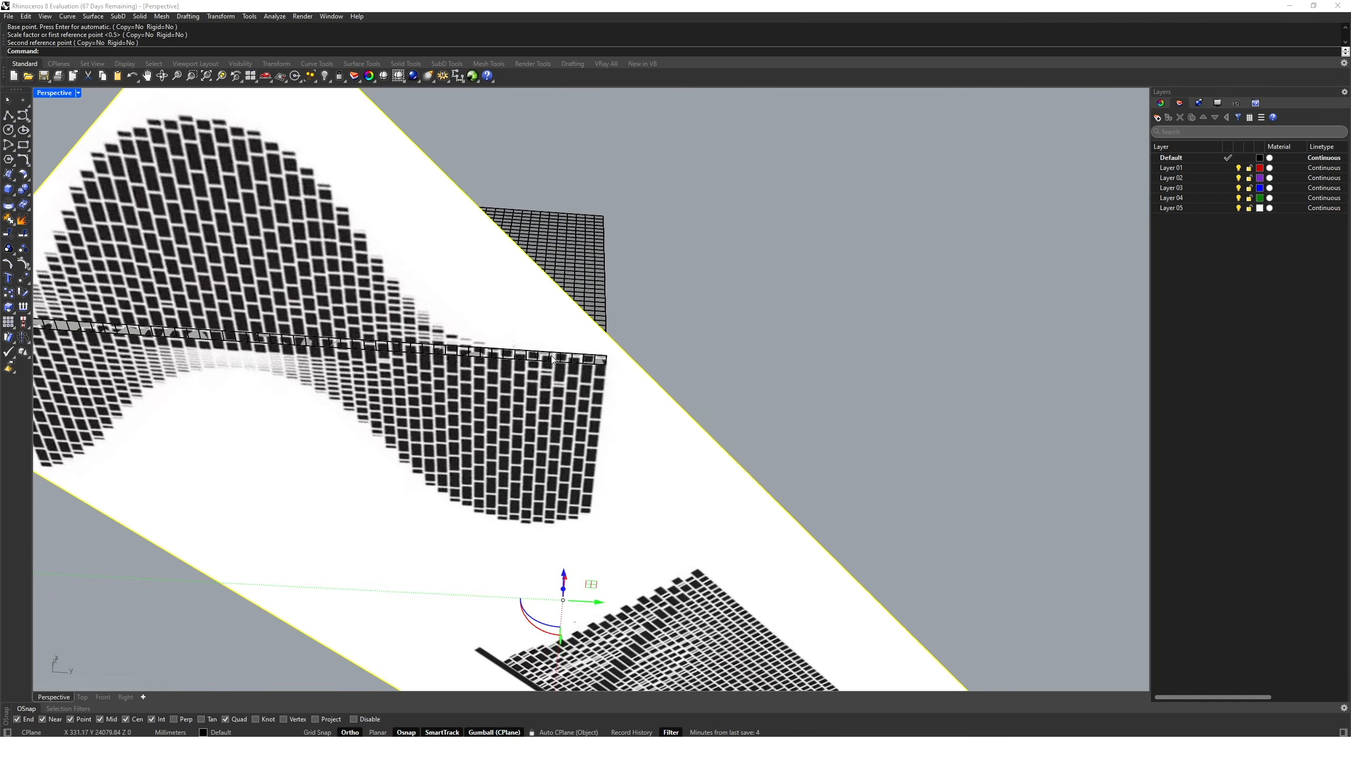
right_drag(552, 356, 558, 482)
scroll(558, 482, down, 7)
right_drag(631, 450, 687, 443)
click(771, 419)
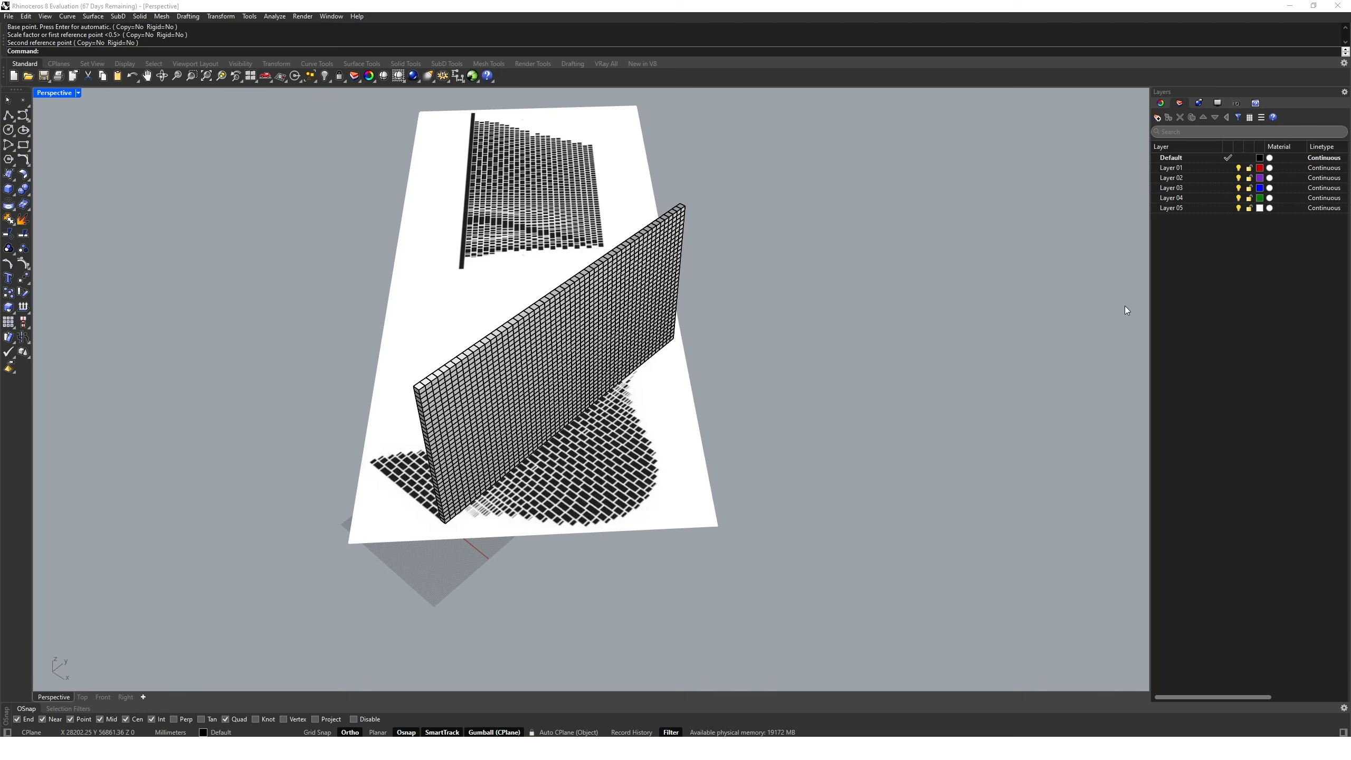
Delete Layer 01 through Layer 05 and add a new layer named Picture.
click(1191, 168)
shift+click(1191, 208)
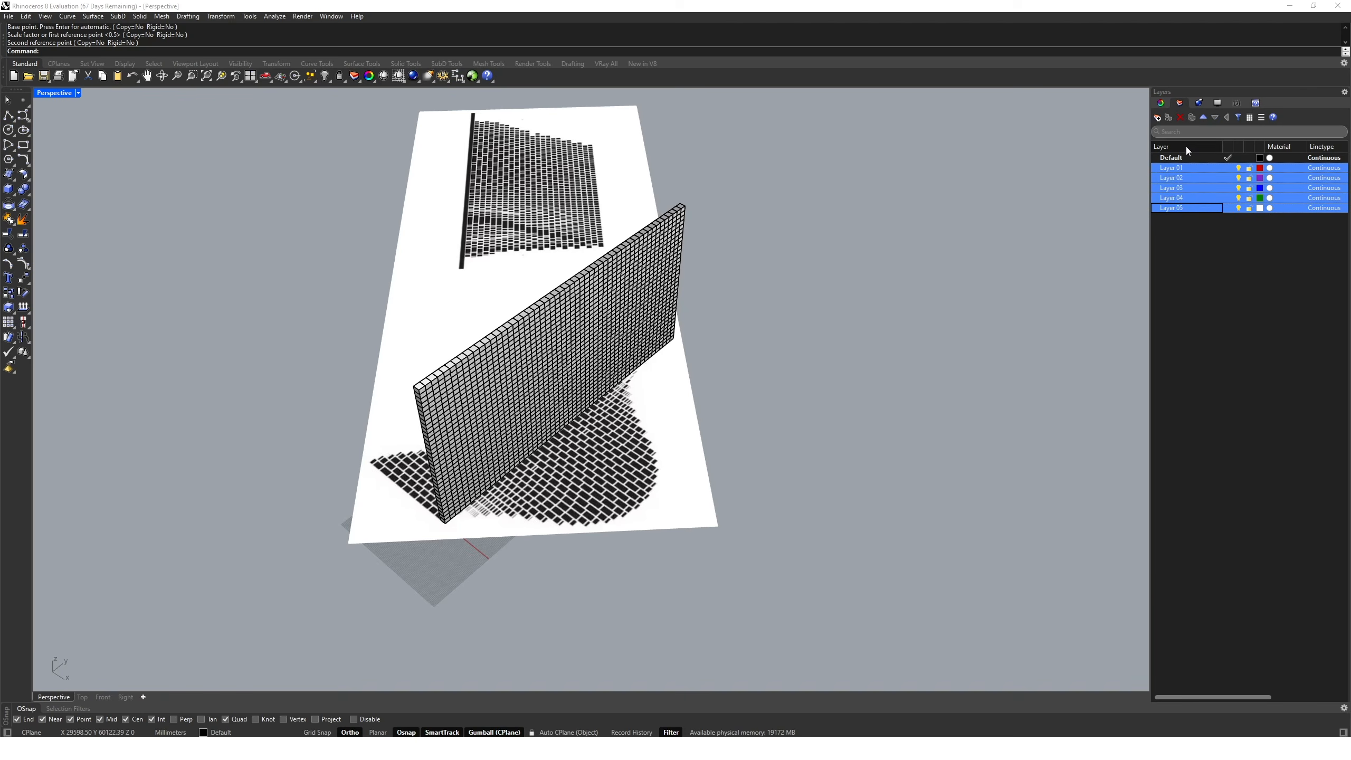
click(1181, 117)
click(1160, 121)
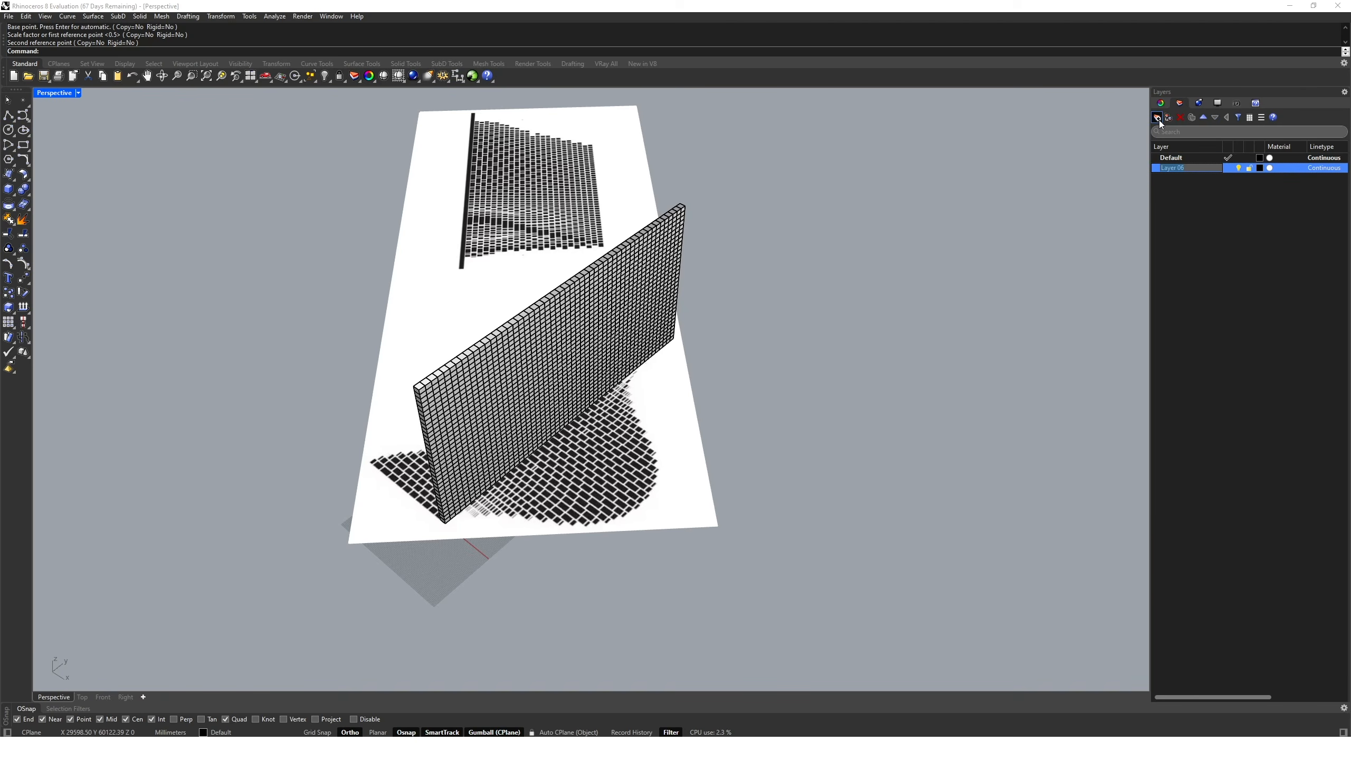
text(Picture)
key(Return)
Move the plan picture to the Picture layer and lock that layer.
click(612, 211)
right_click(1174, 167)
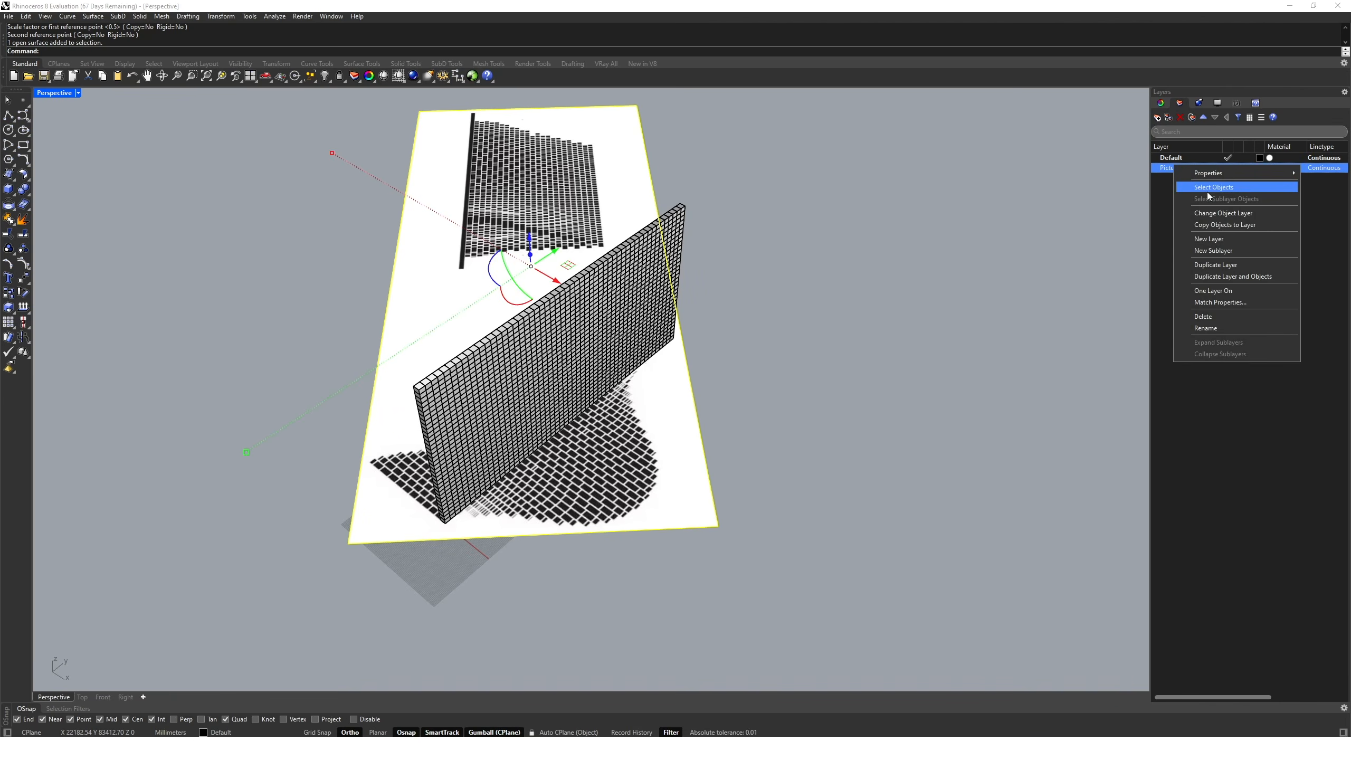
click(1224, 213)
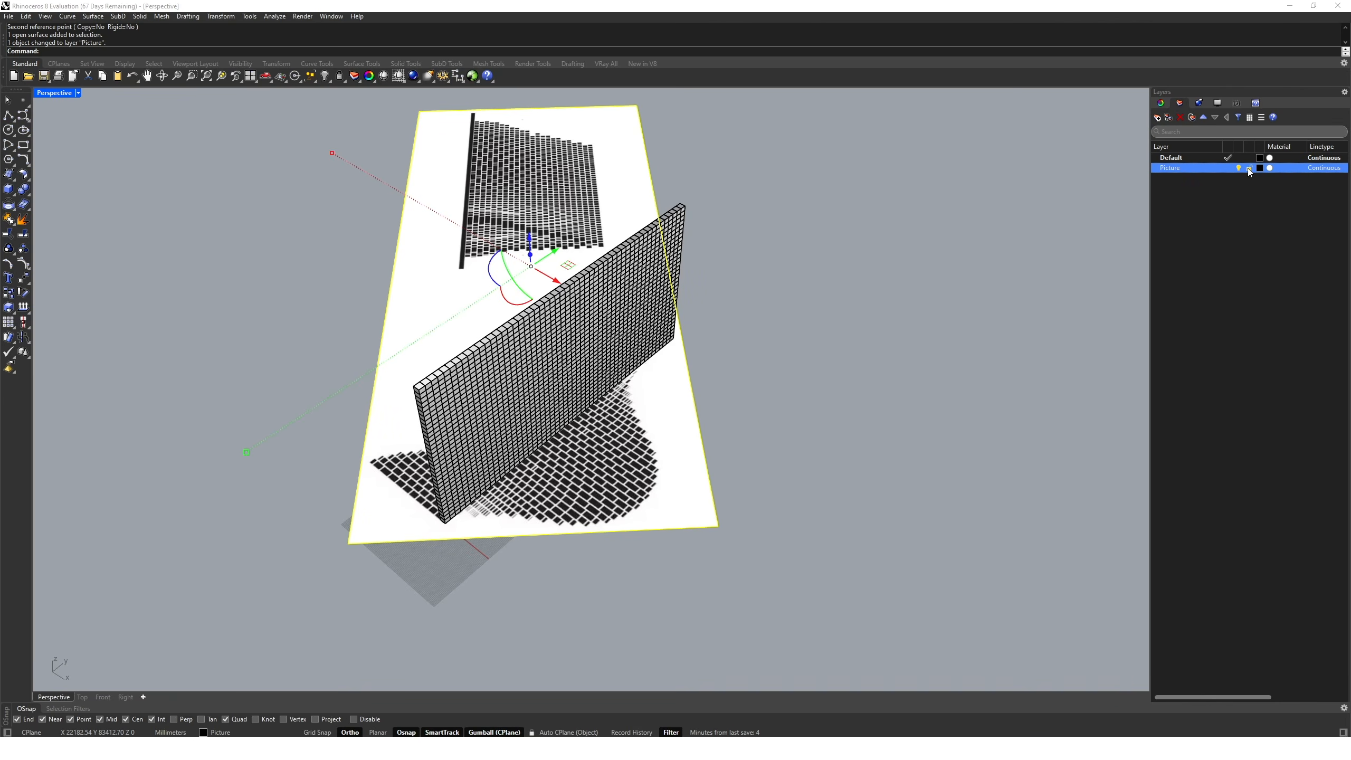
click(1249, 168)
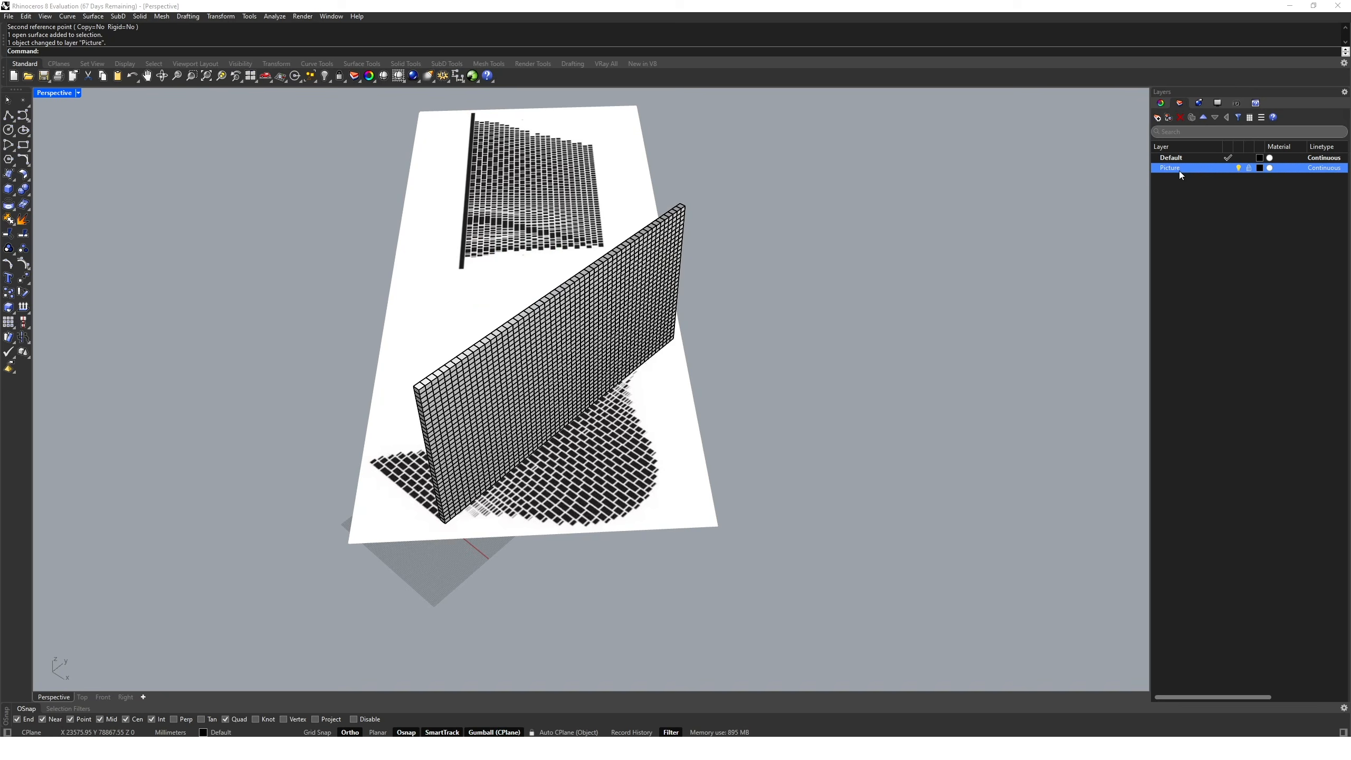
Create a layer named Module and move all the wall boxes onto it.
click(1159, 118)
text(Module)
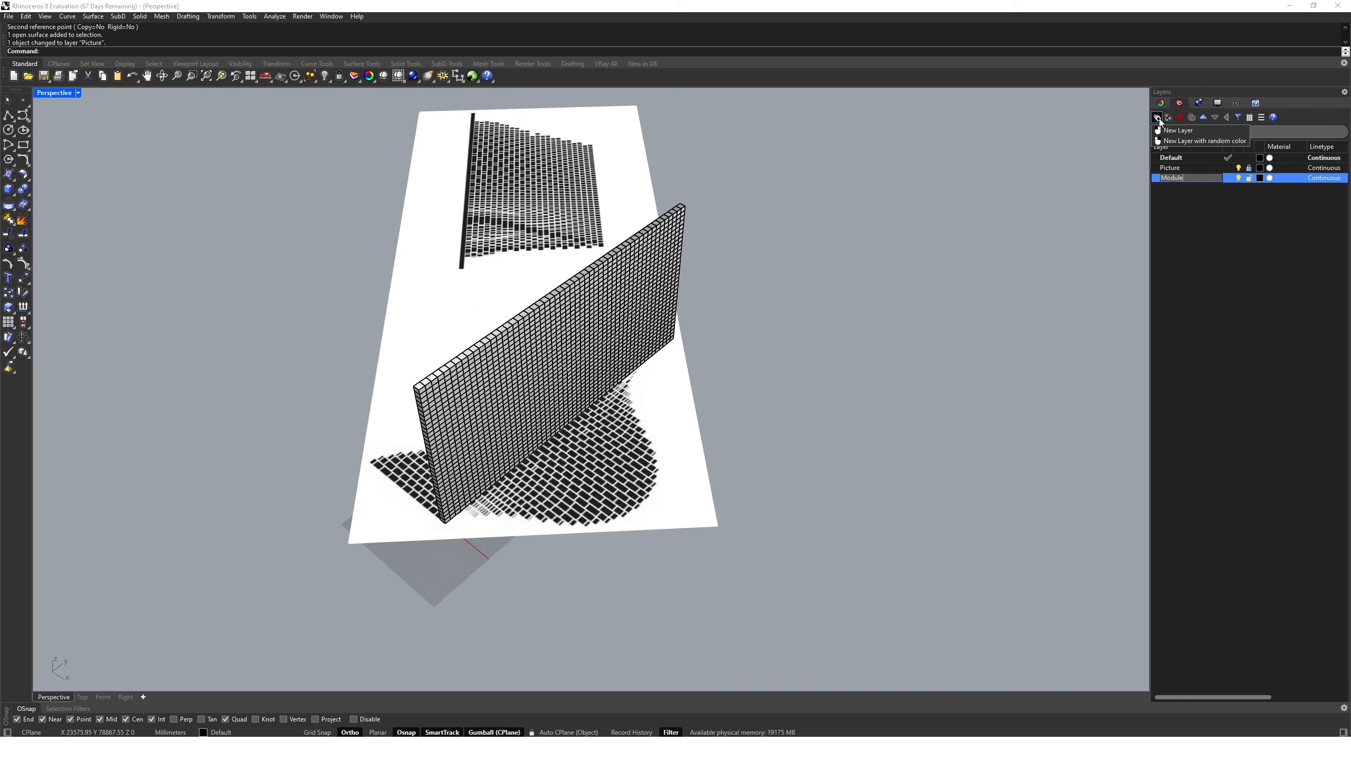
key(Return)
drag(301, 176, 842, 587)
right_click(1176, 178)
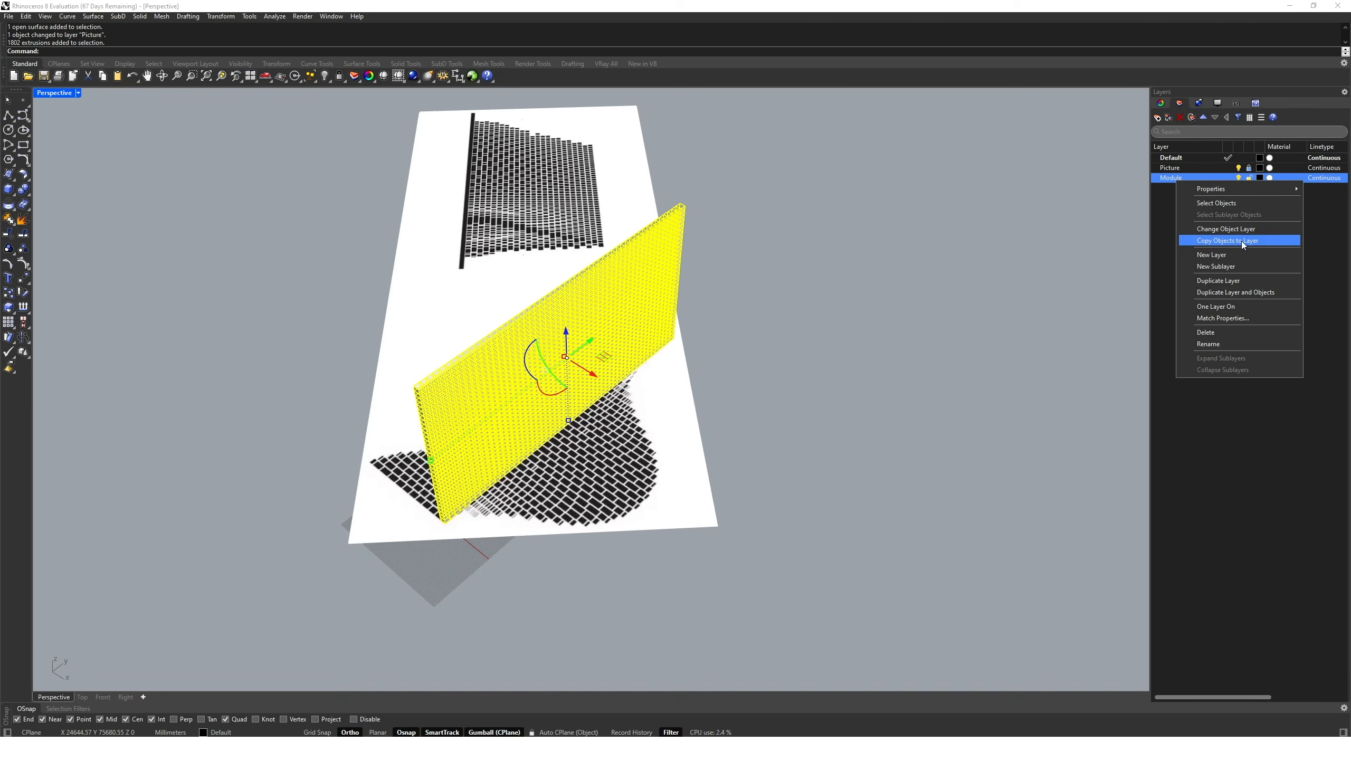
click(1226, 228)
key(Escape)
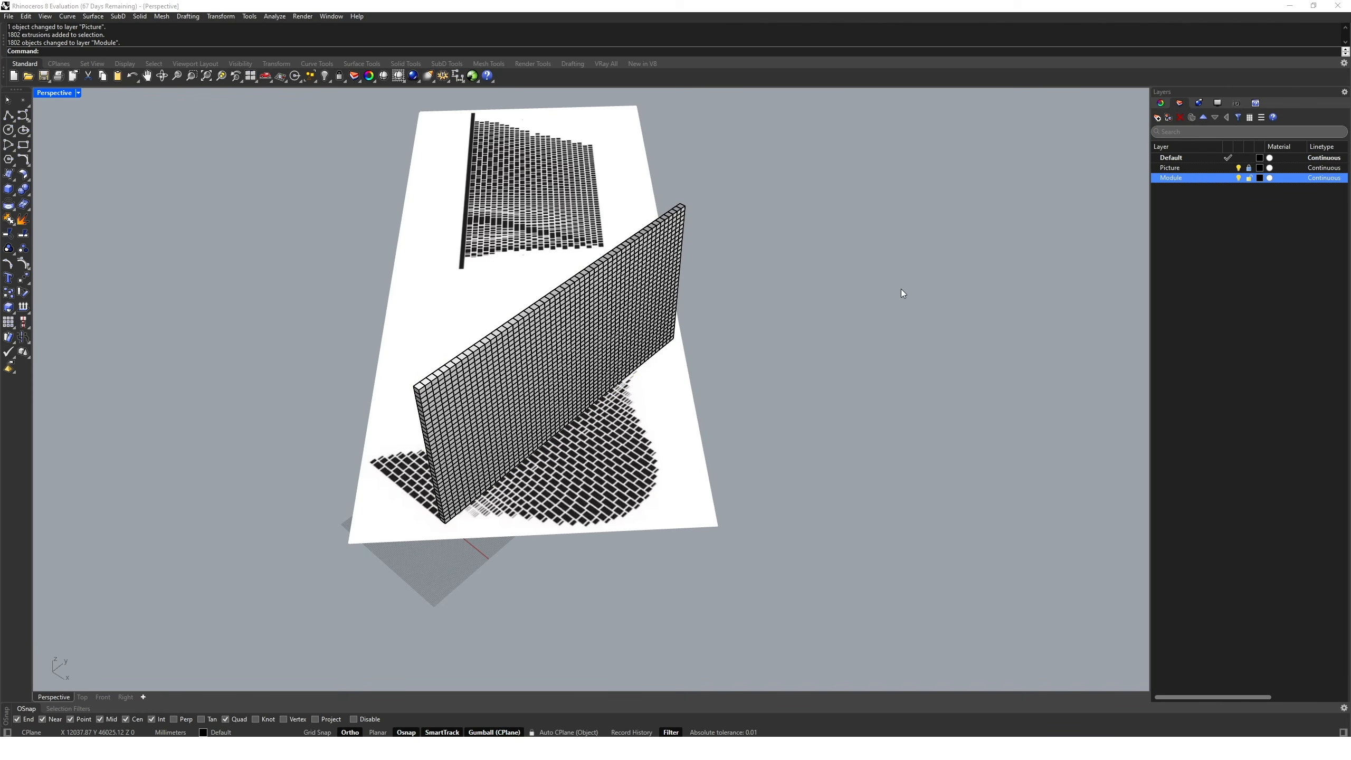
Add two new layers named Wall01 and Wall02.
click(1158, 118)
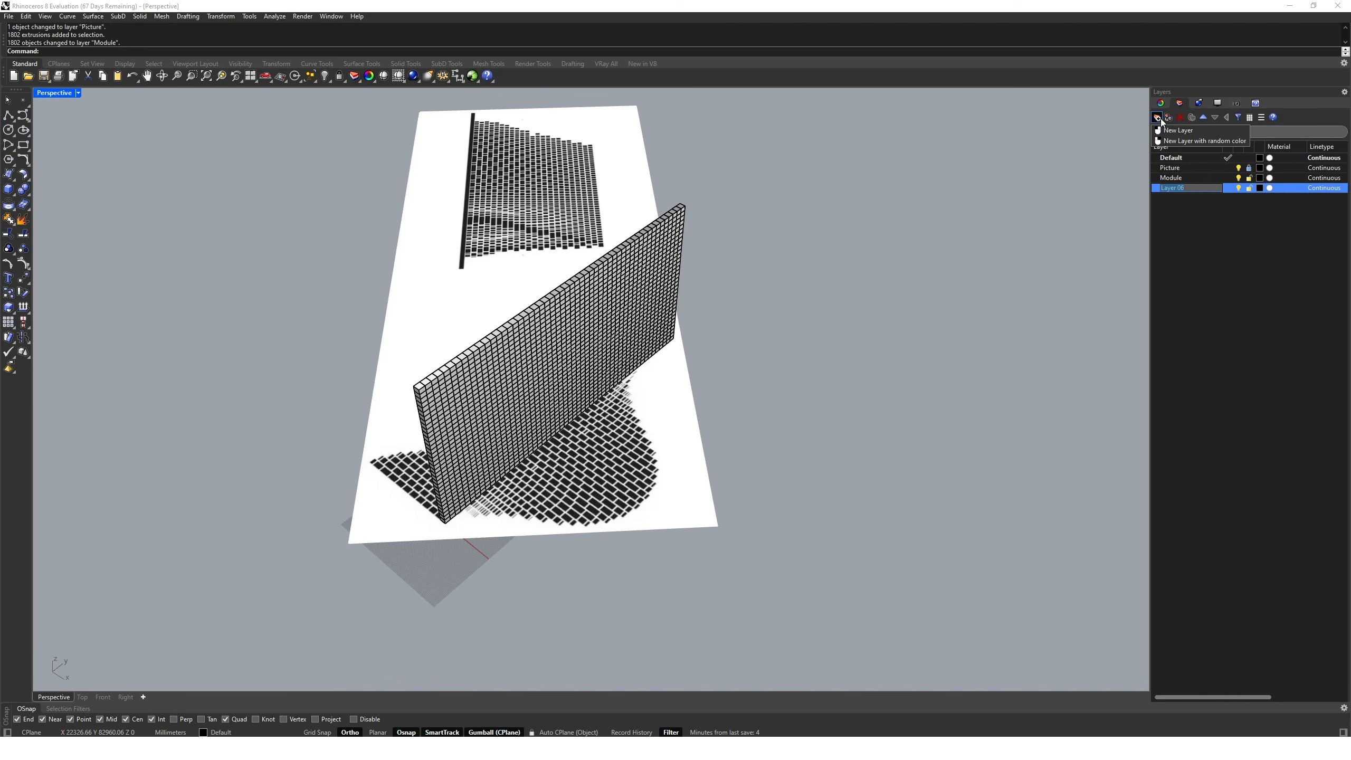
text(Wall01)
click(1158, 117)
text(Wal)
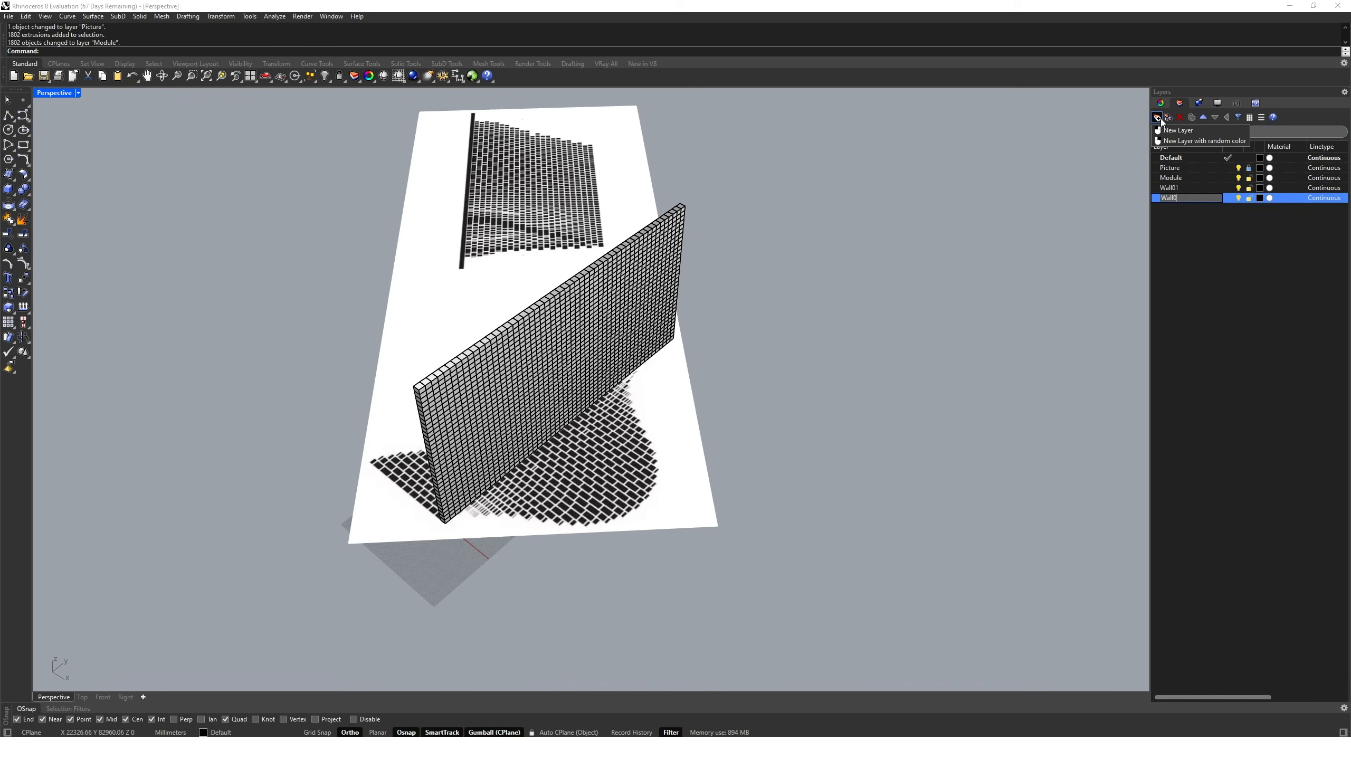
key(Return)
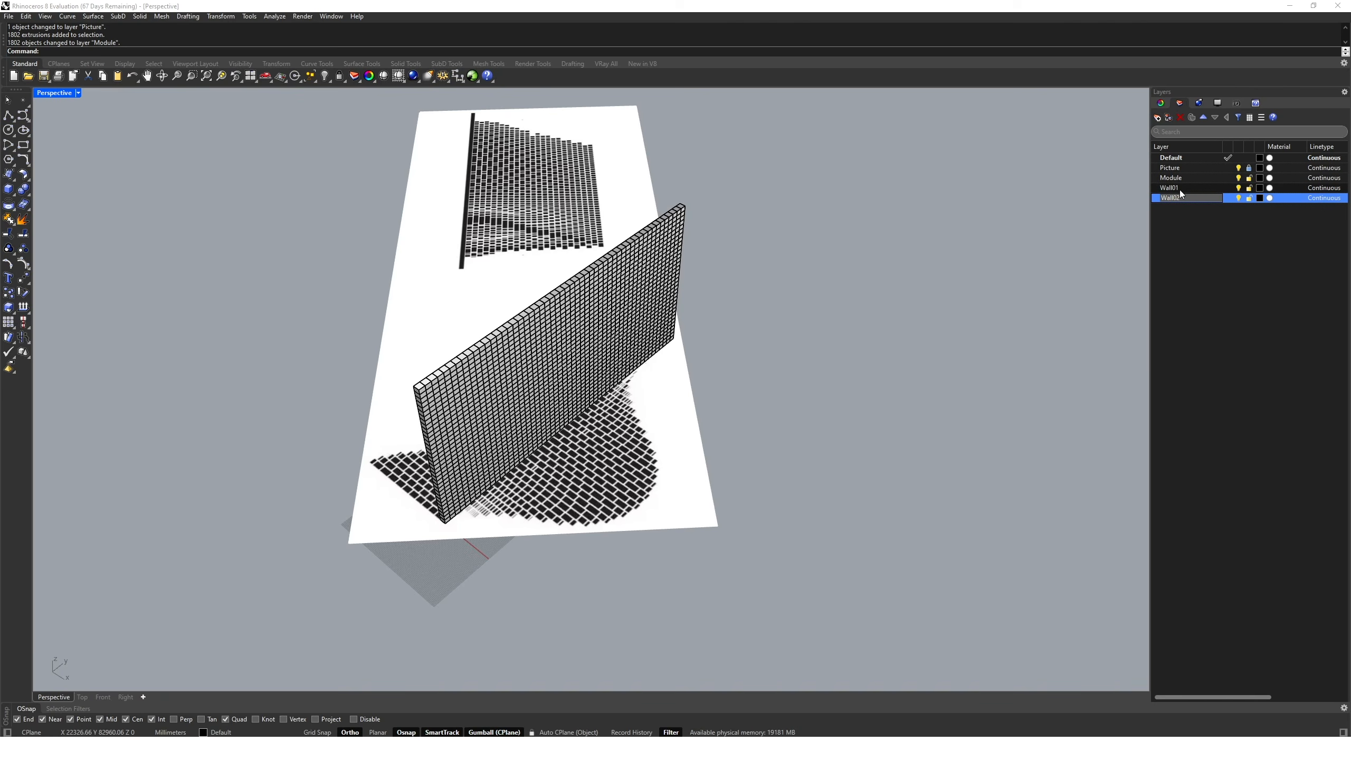
Add a sublayer named Curves under Wall02 and set its colour to Blue.
click(1169, 117)
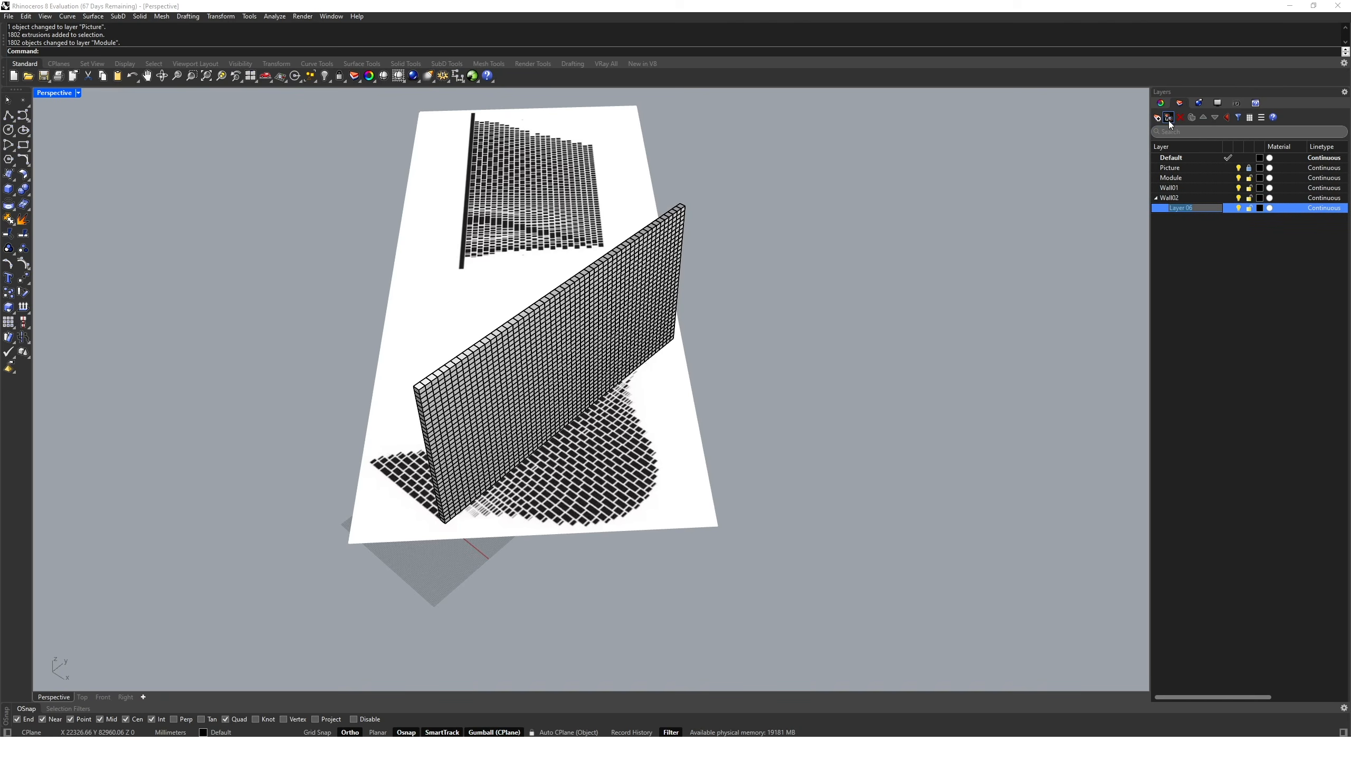
text(Curves)
click(1261, 209)
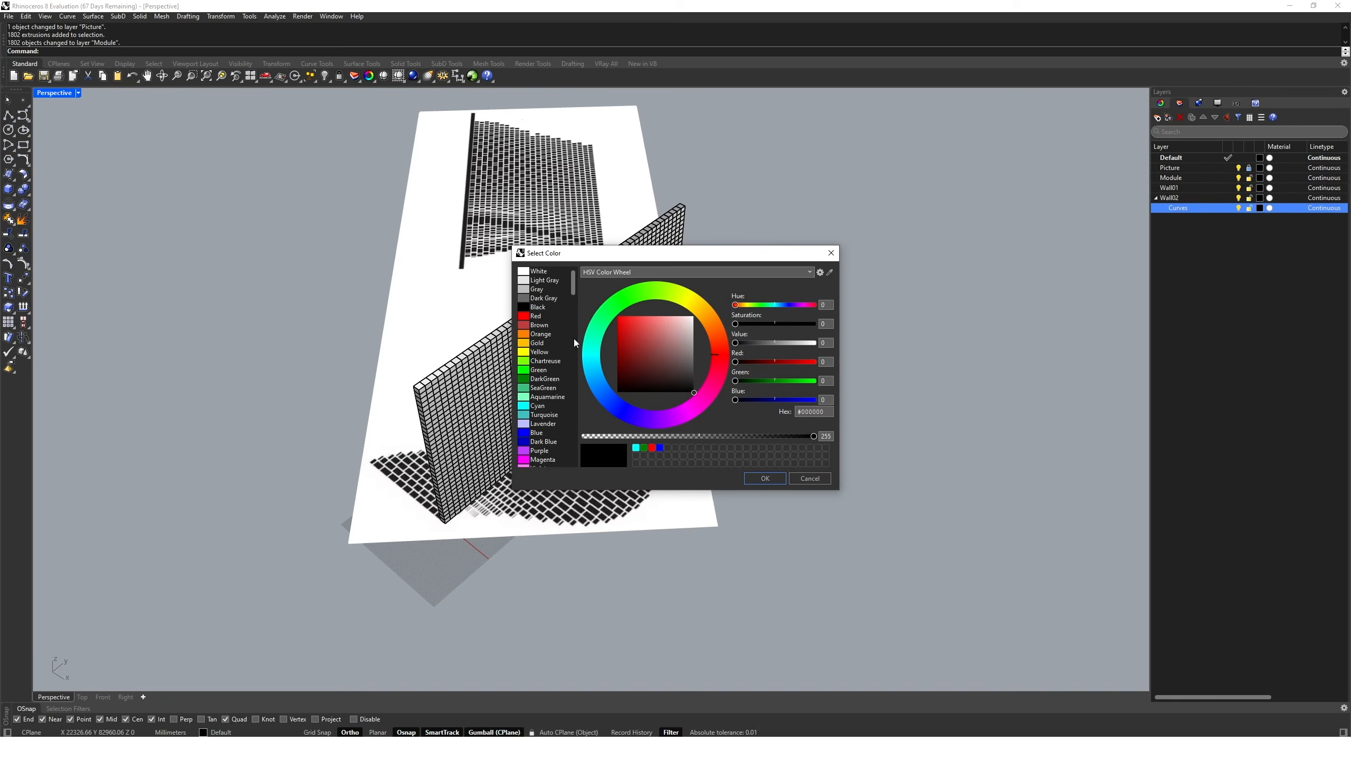
click(543, 433)
click(775, 479)
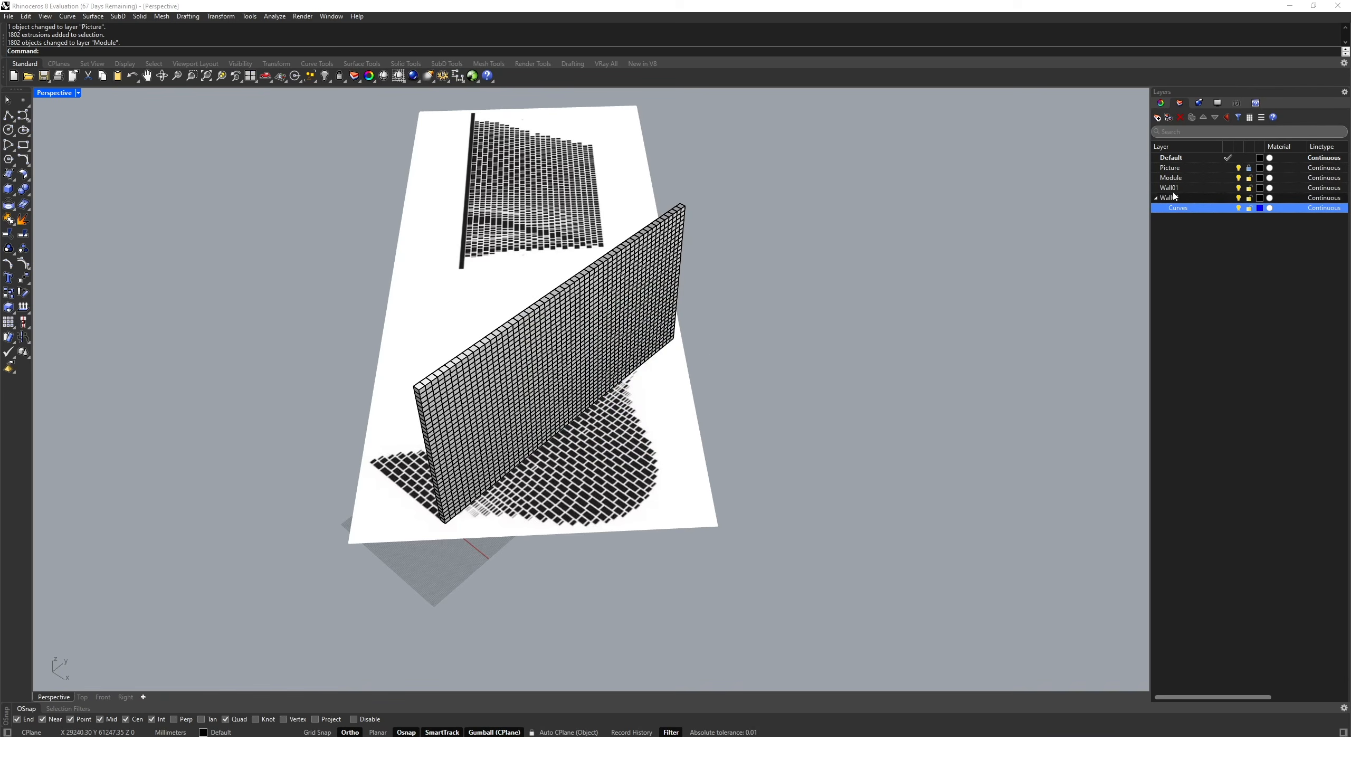
Add a sublayer named Curves under Wall01 and set its colour to Blue.
click(1174, 188)
click(1168, 118)
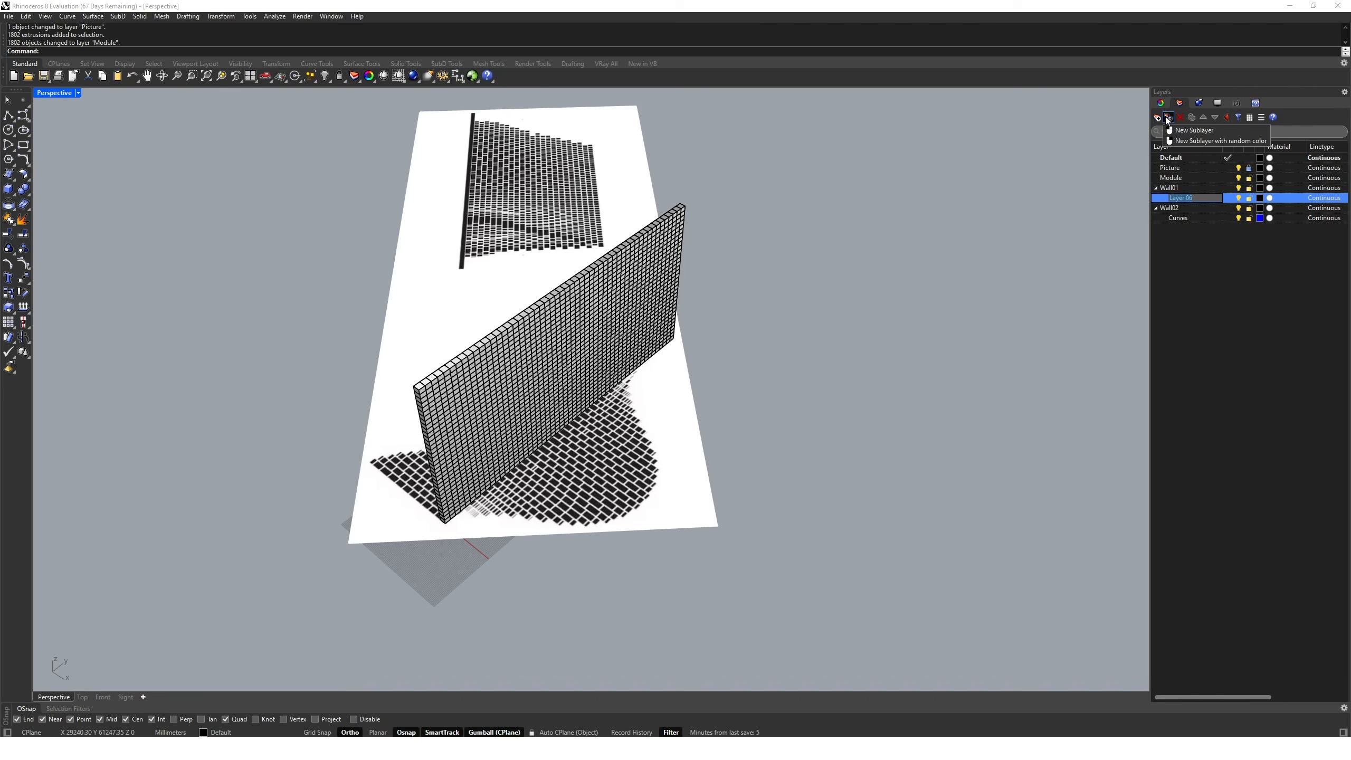
text(Curves)
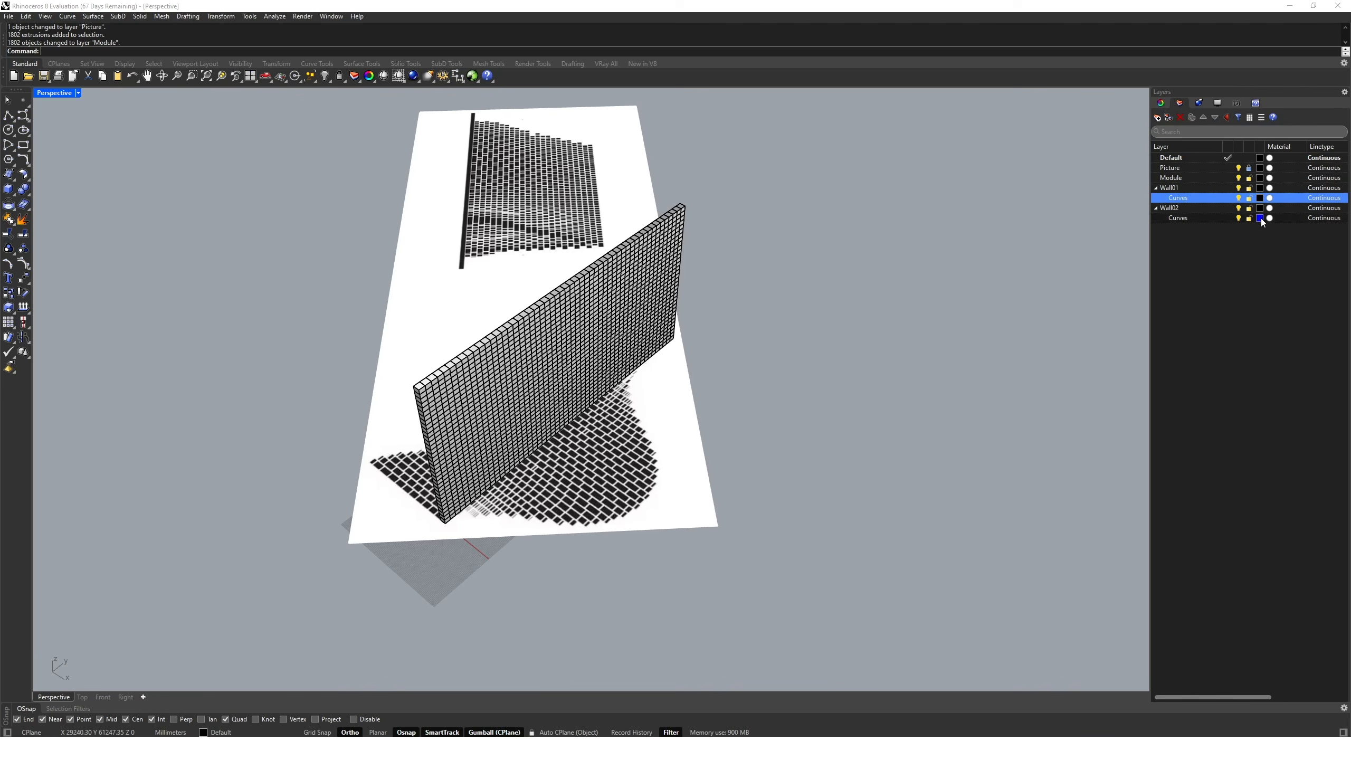
click(1260, 200)
click(541, 438)
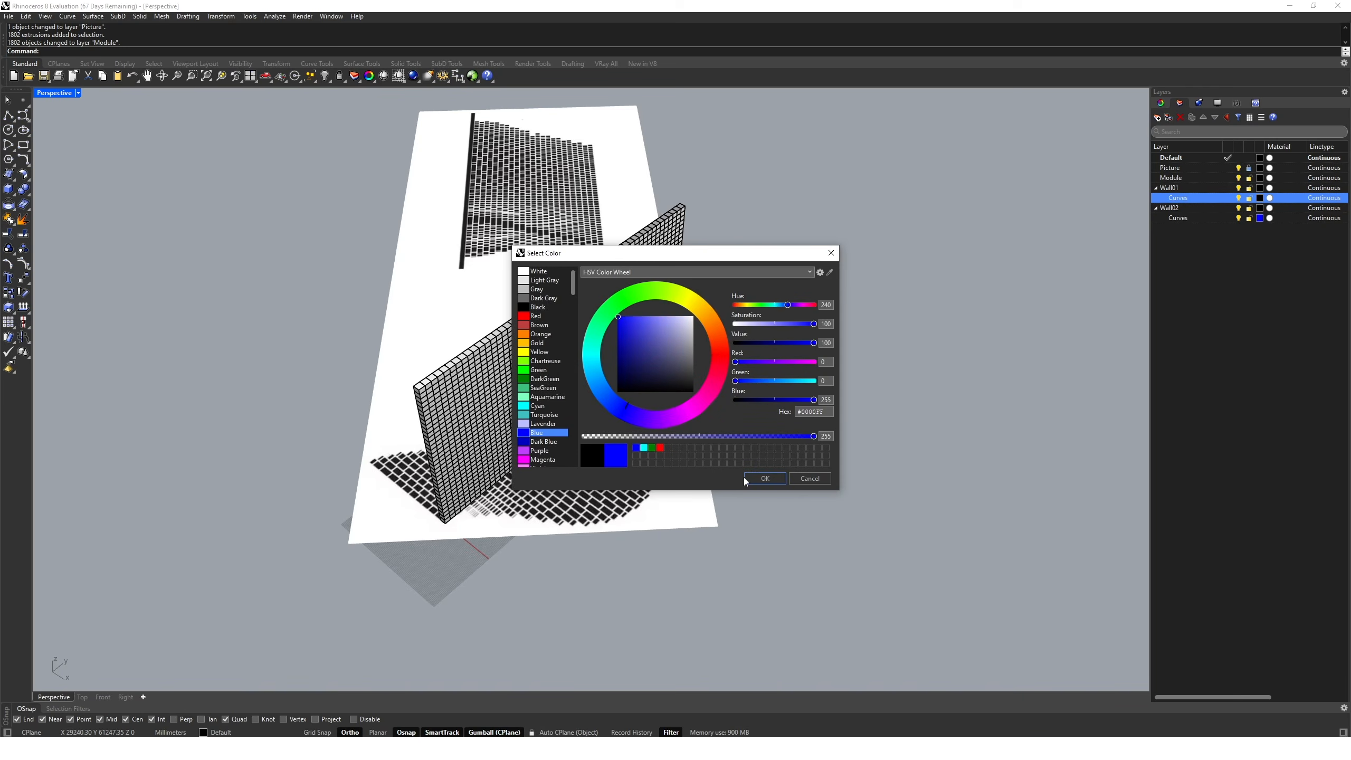
click(765, 478)
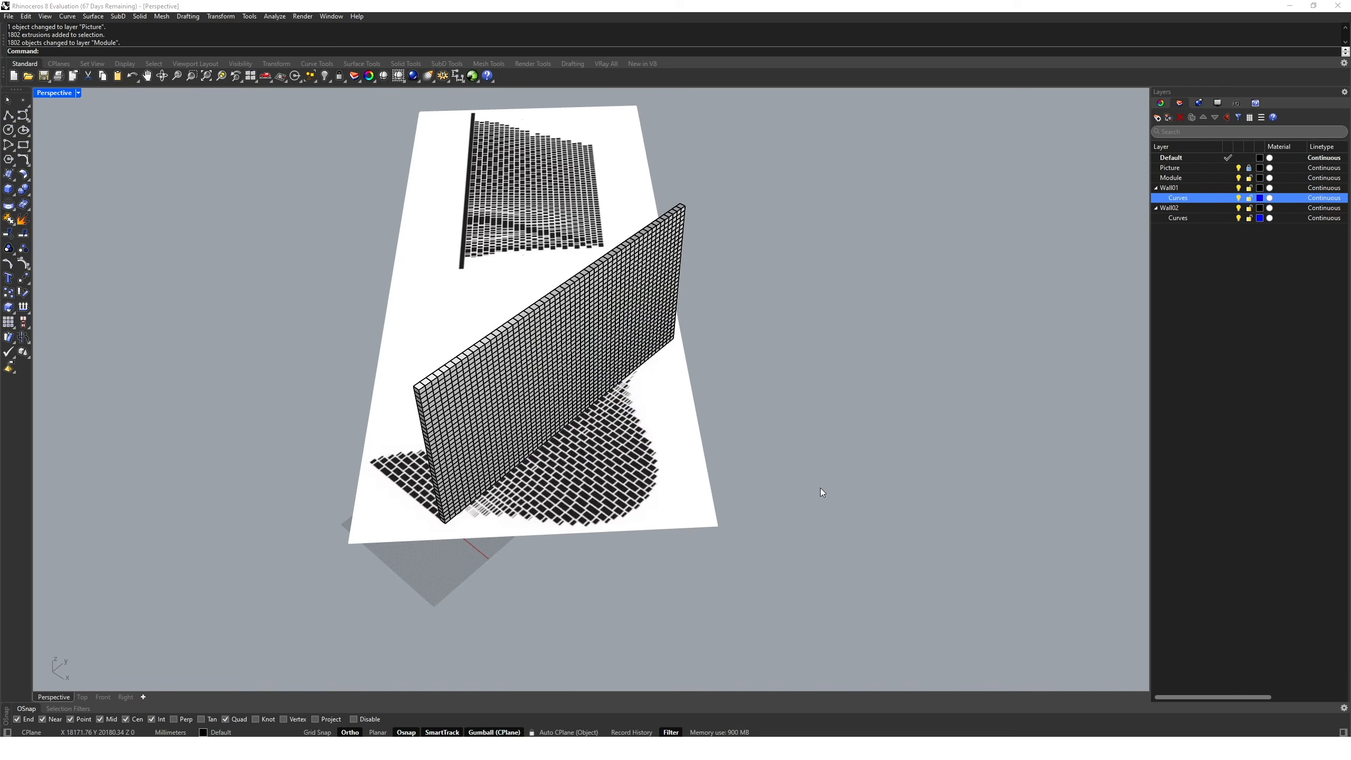
Make Wall01's Curves sublayer current and draw a line along the wall's full bottom edge on each of its two long sides.
double_click(1212, 199)
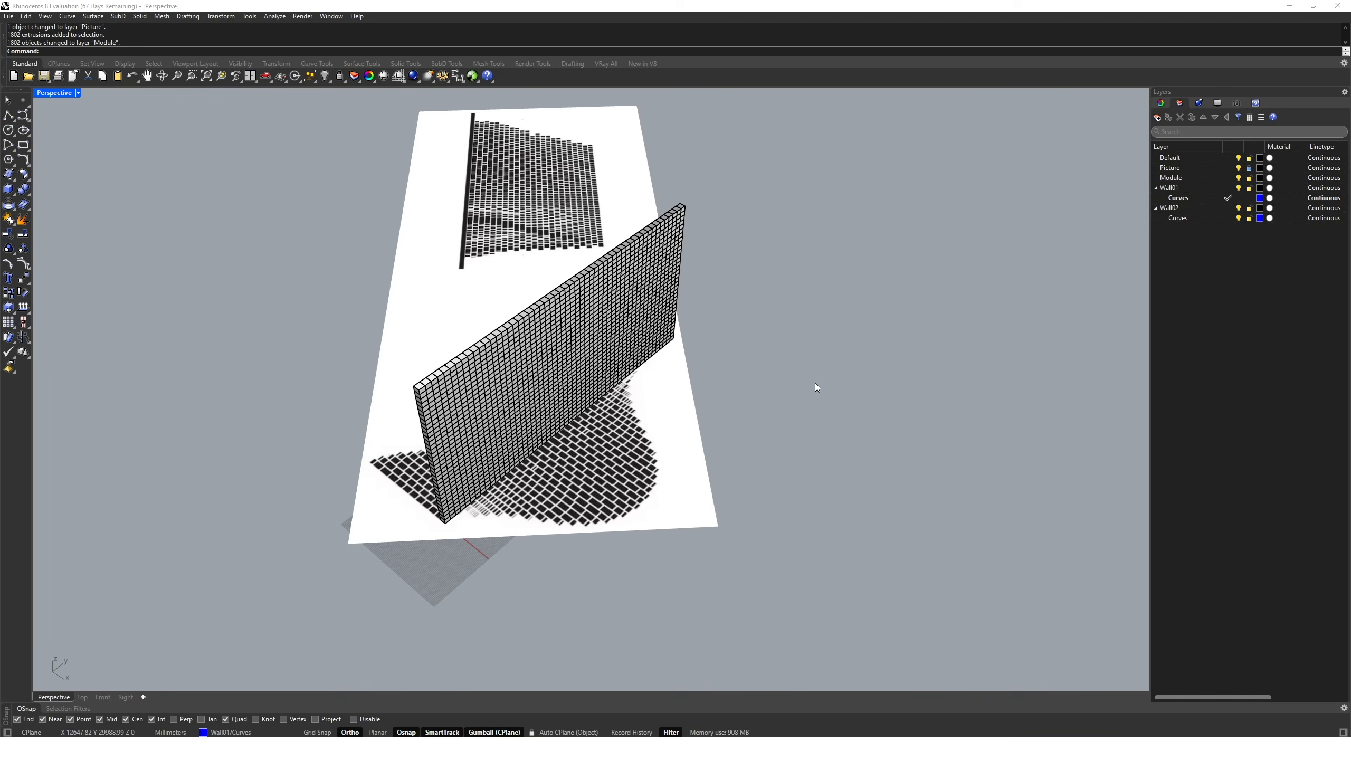
scroll(463, 526, up, 4)
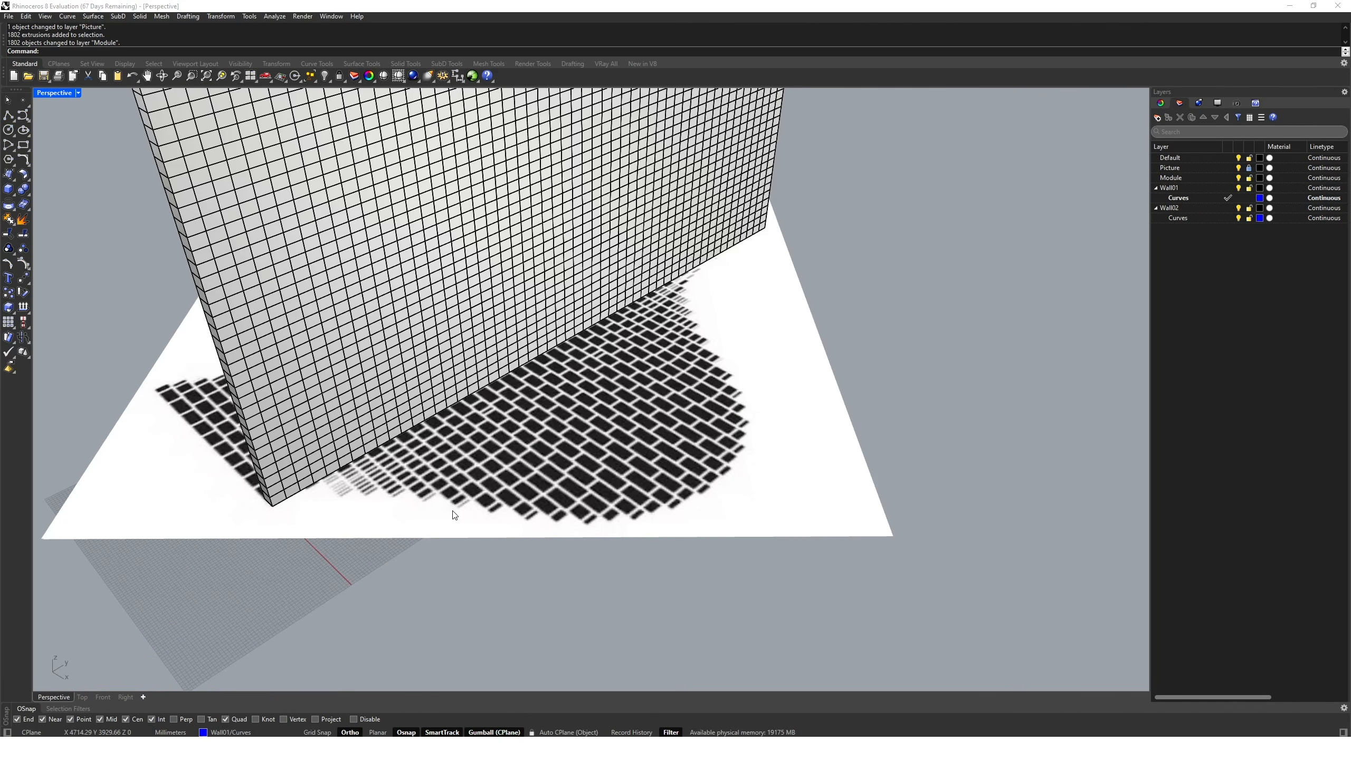
click(271, 504)
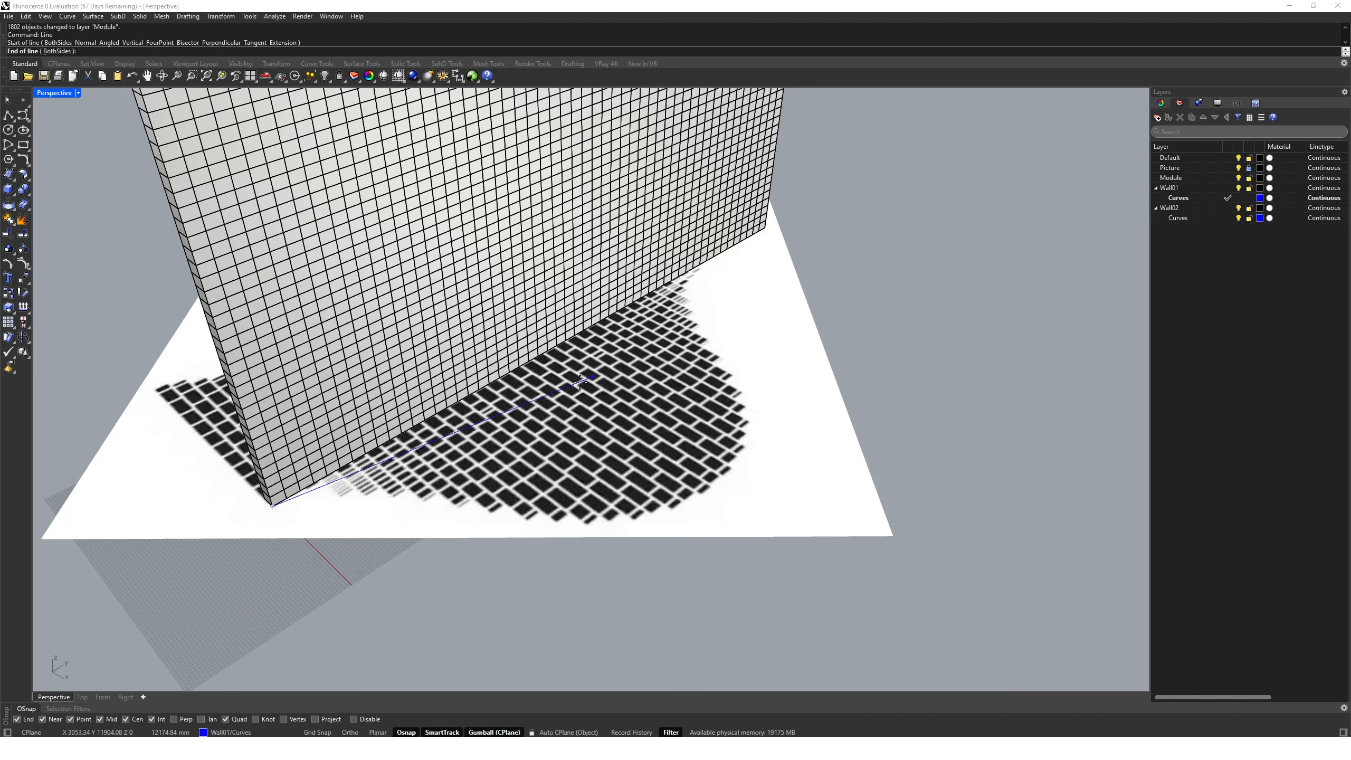
scroll(522, 369, up, 3)
click(584, 336)
right_drag(361, 399, 688, 444)
shift+right_drag(688, 443, 449, 331)
right_click(449, 331)
click(278, 321)
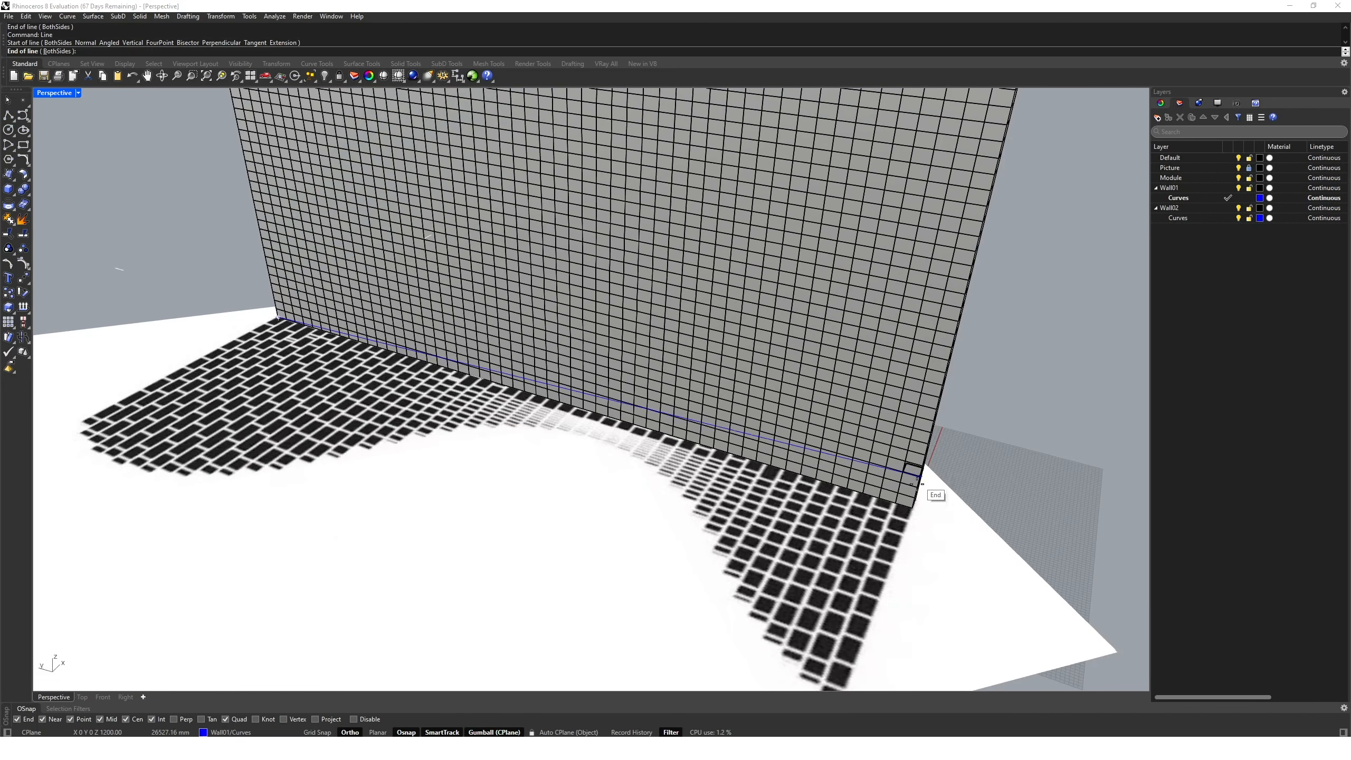
click(913, 514)
Hide the Module layer and switch to the maximized Top view.
click(1238, 178)
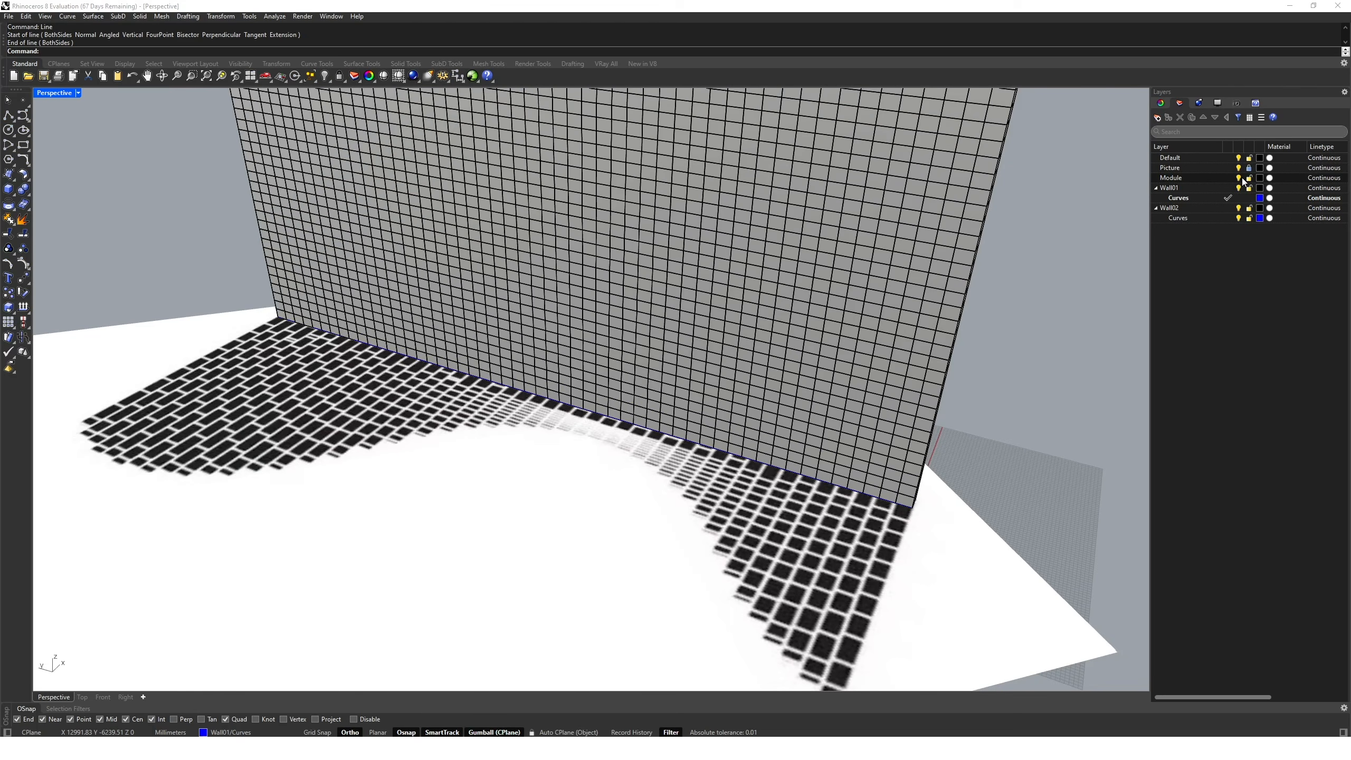
right_drag(788, 396, 657, 416)
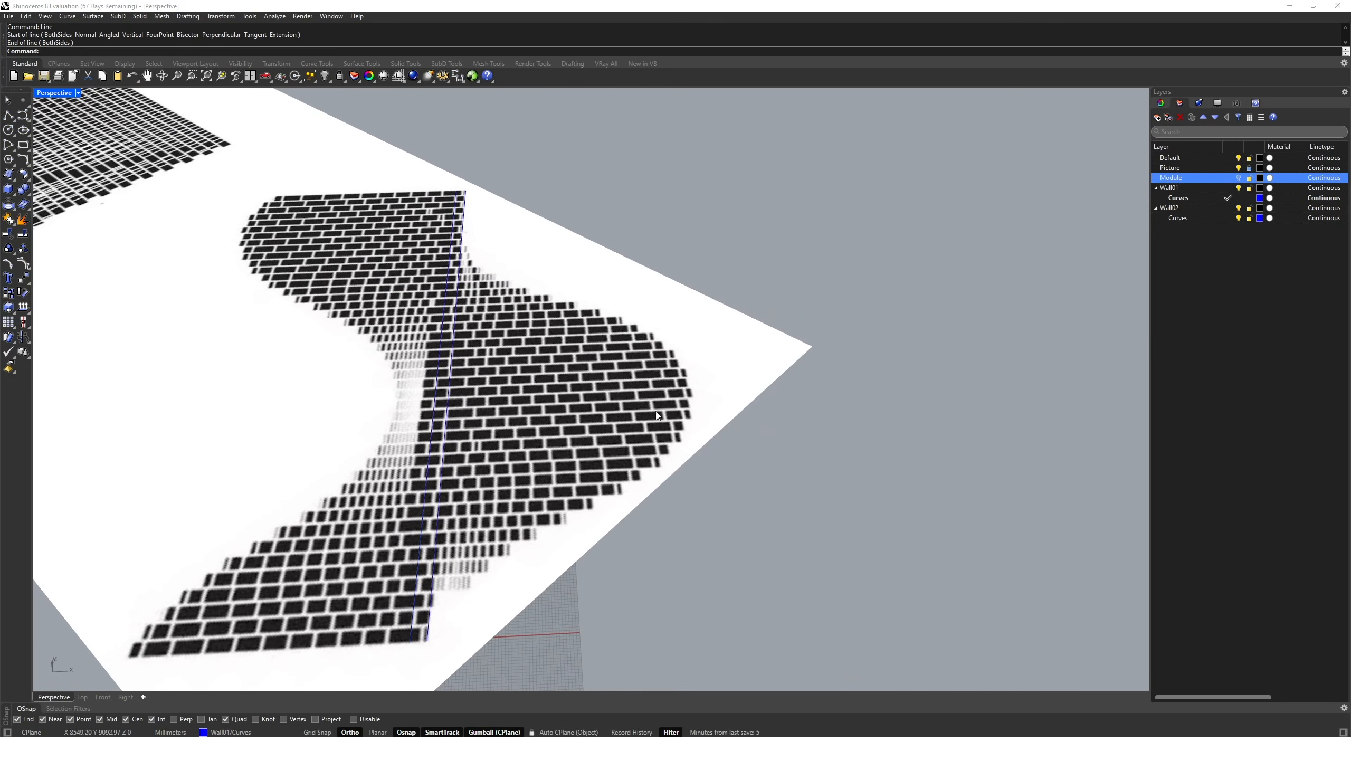
double_click(46, 94)
double_click(43, 93)
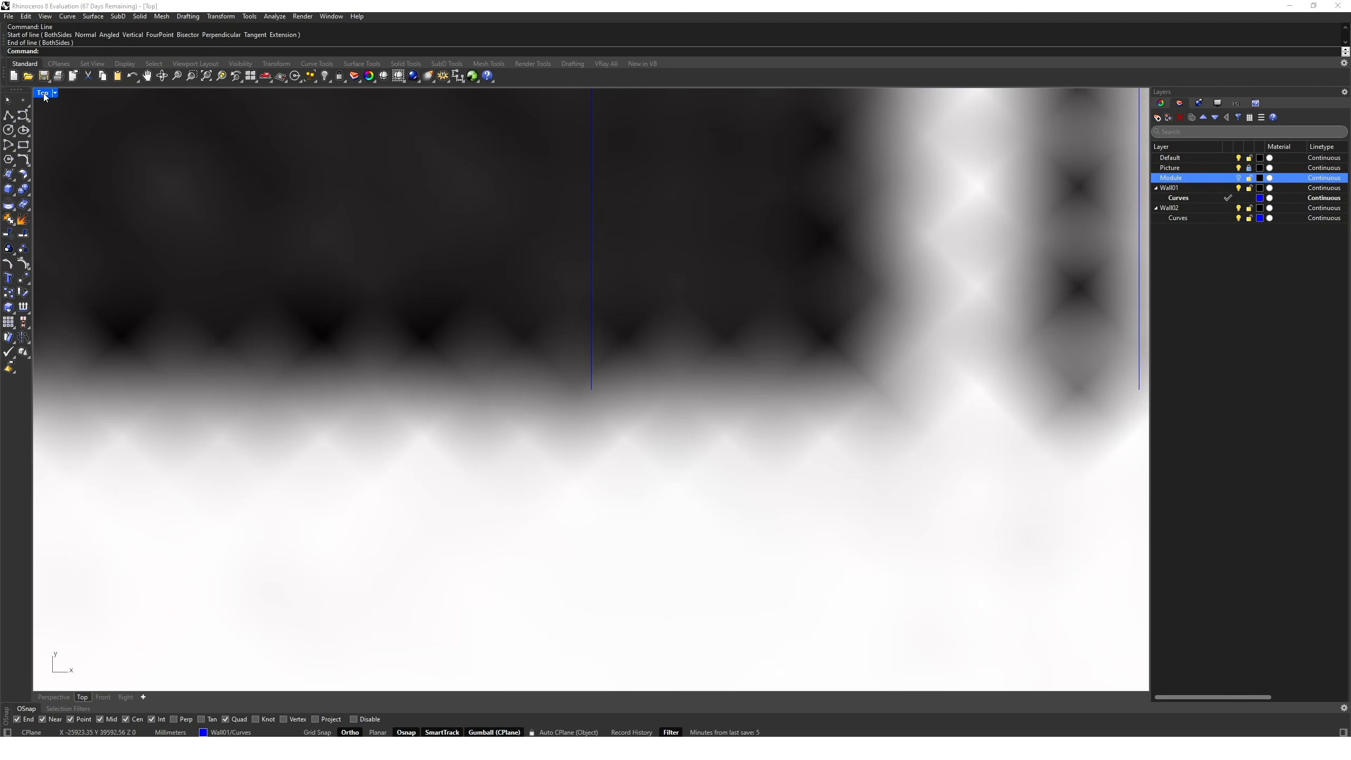
Start an interpolated curve at the lower end of the outer wall line and trace the plan's right edge to the bulge's outermost point.
scroll(295, 251, down, 10)
scroll(330, 380, down, 6)
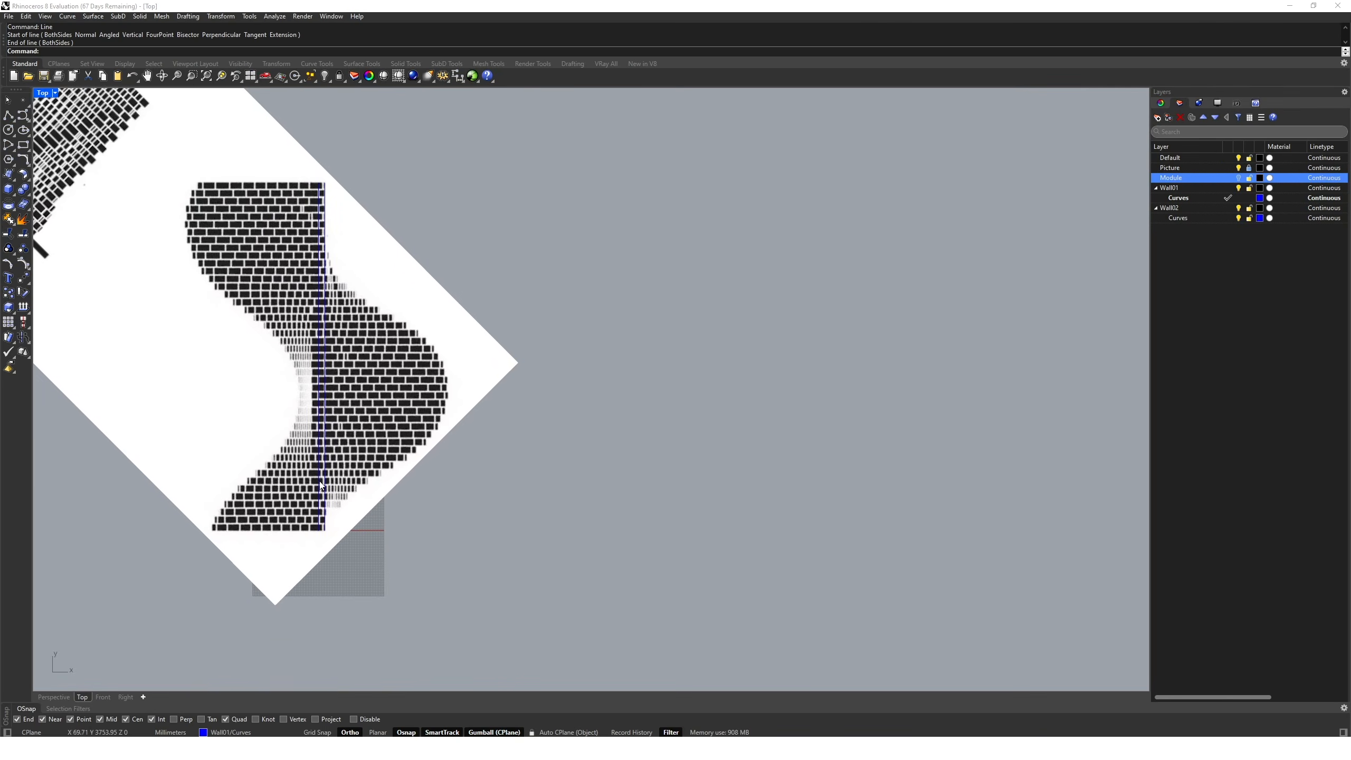
key(Return)
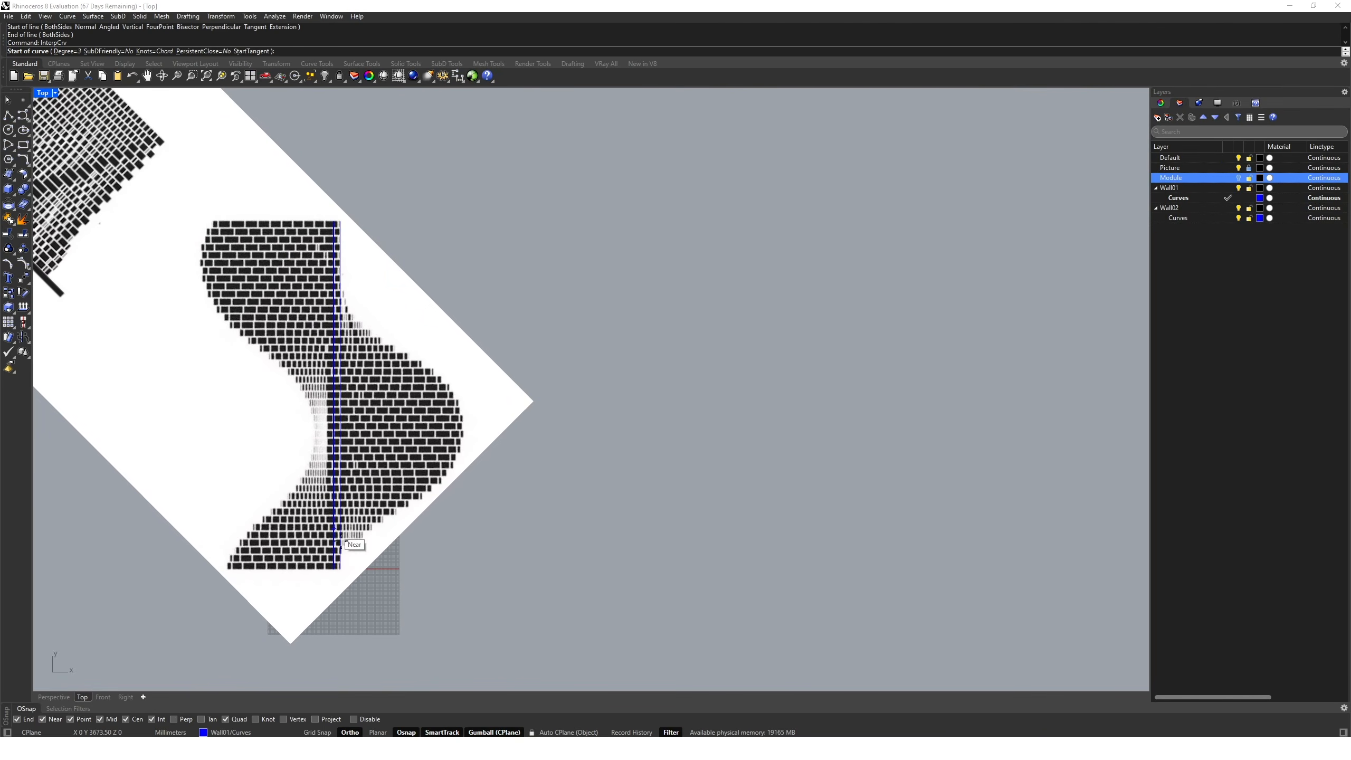
click(341, 569)
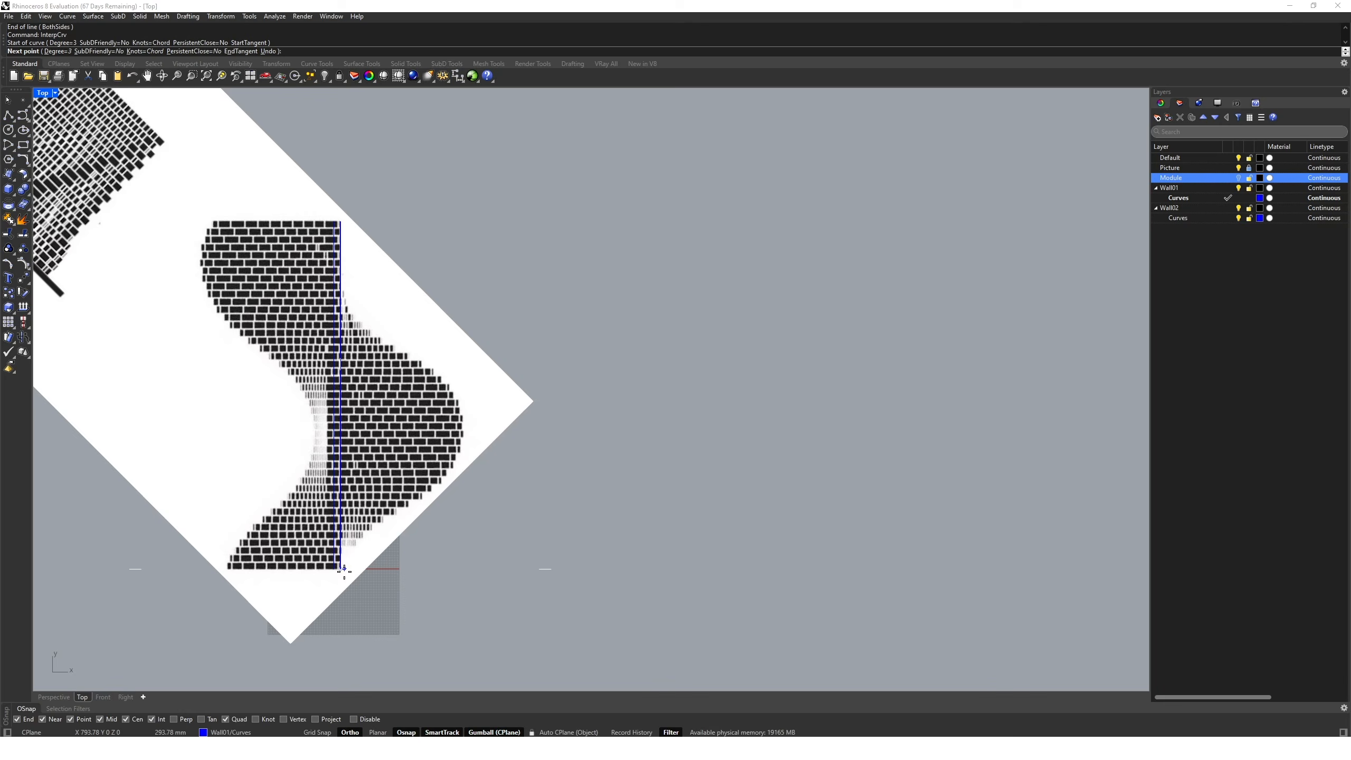
scroll(346, 542, up, 5)
right_drag(387, 529, 371, 459)
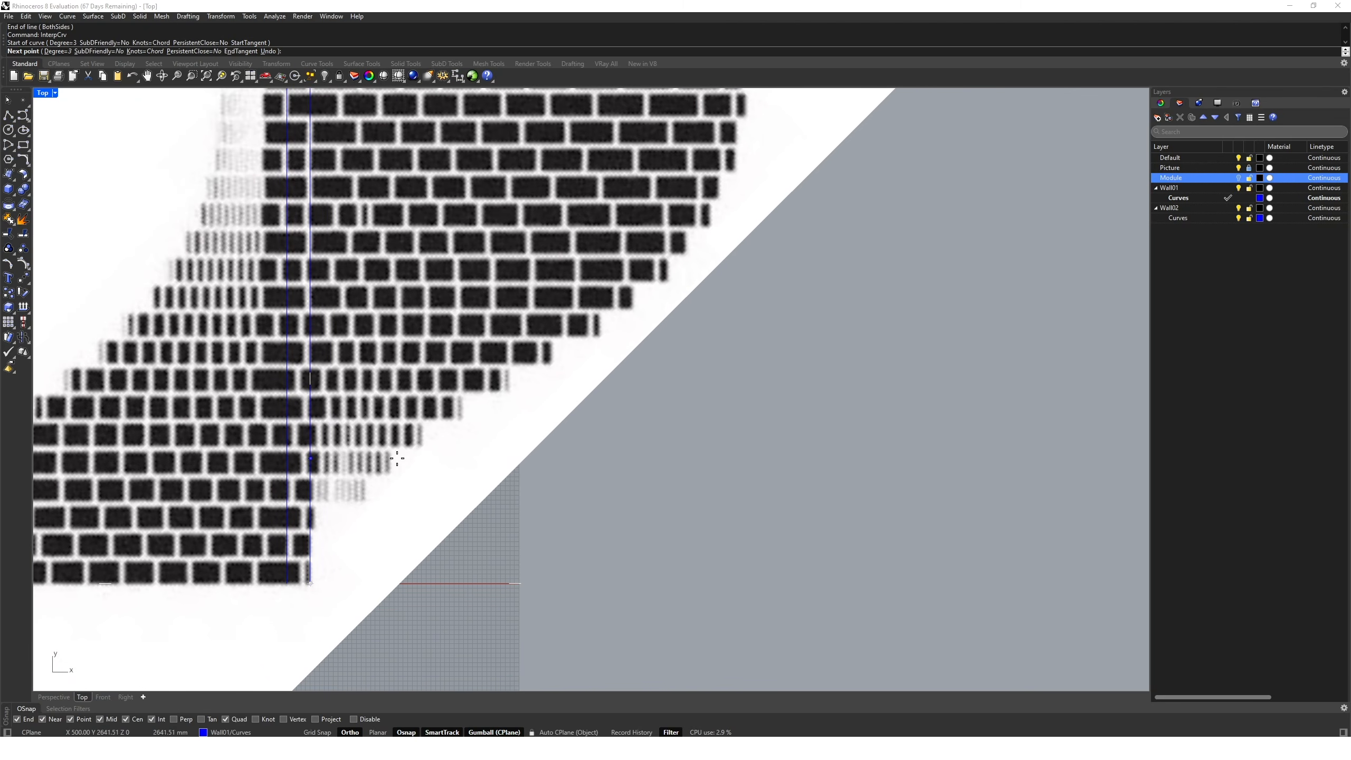
click(413, 439)
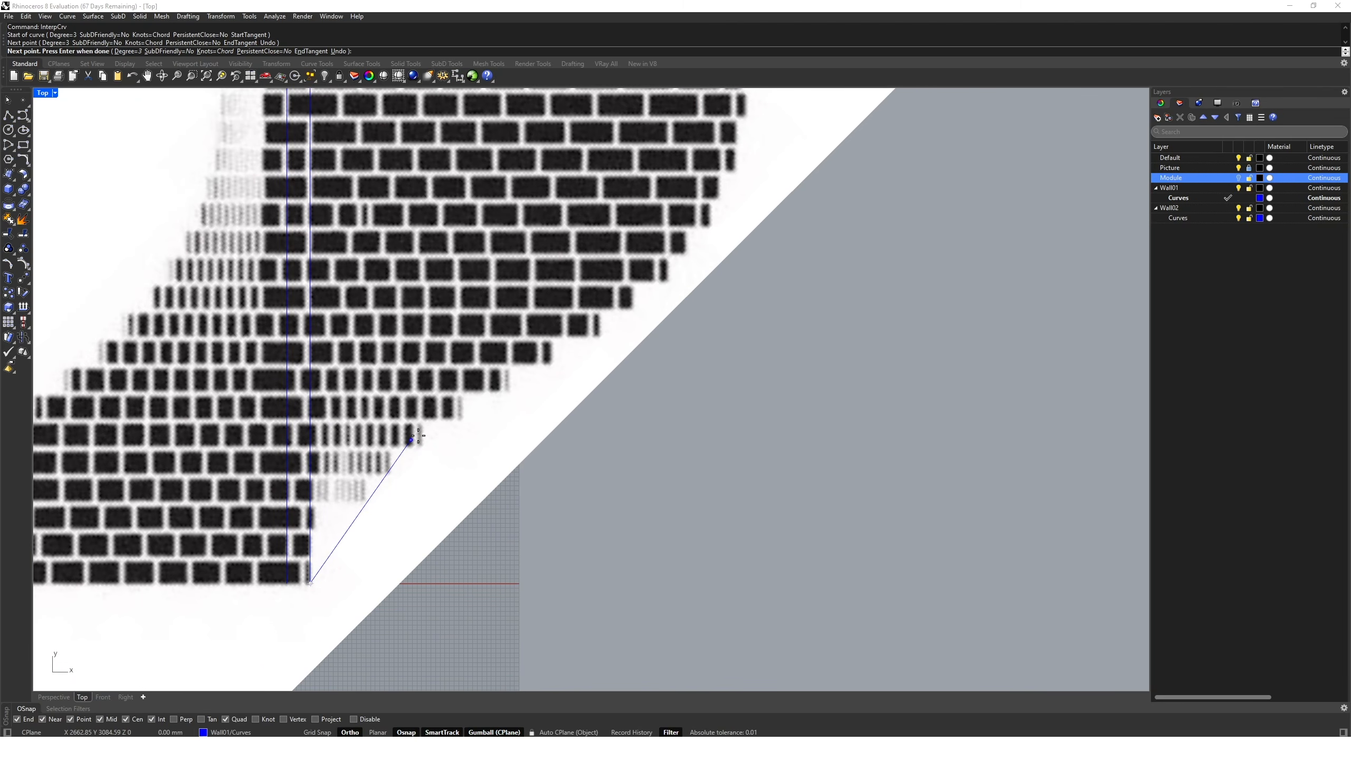
click(648, 277)
right_drag(716, 200, 602, 461)
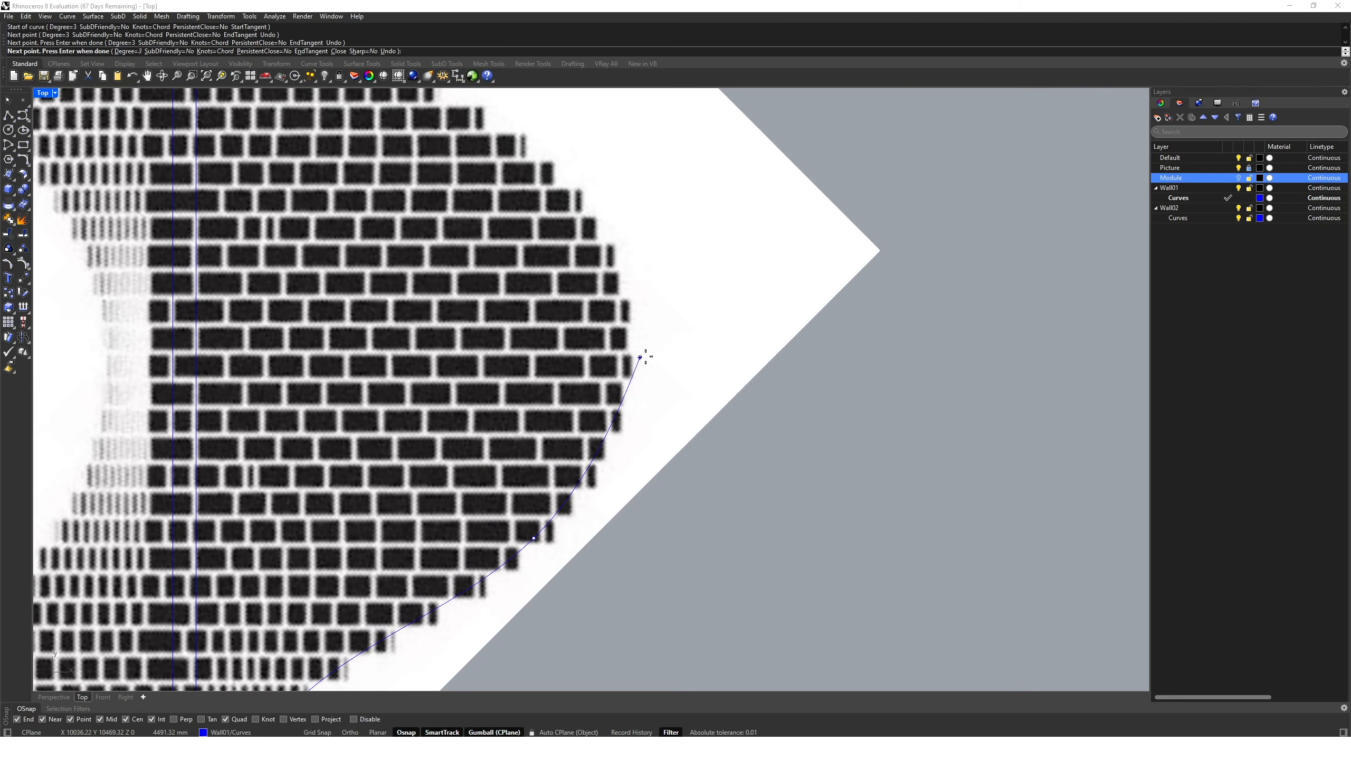
click(632, 360)
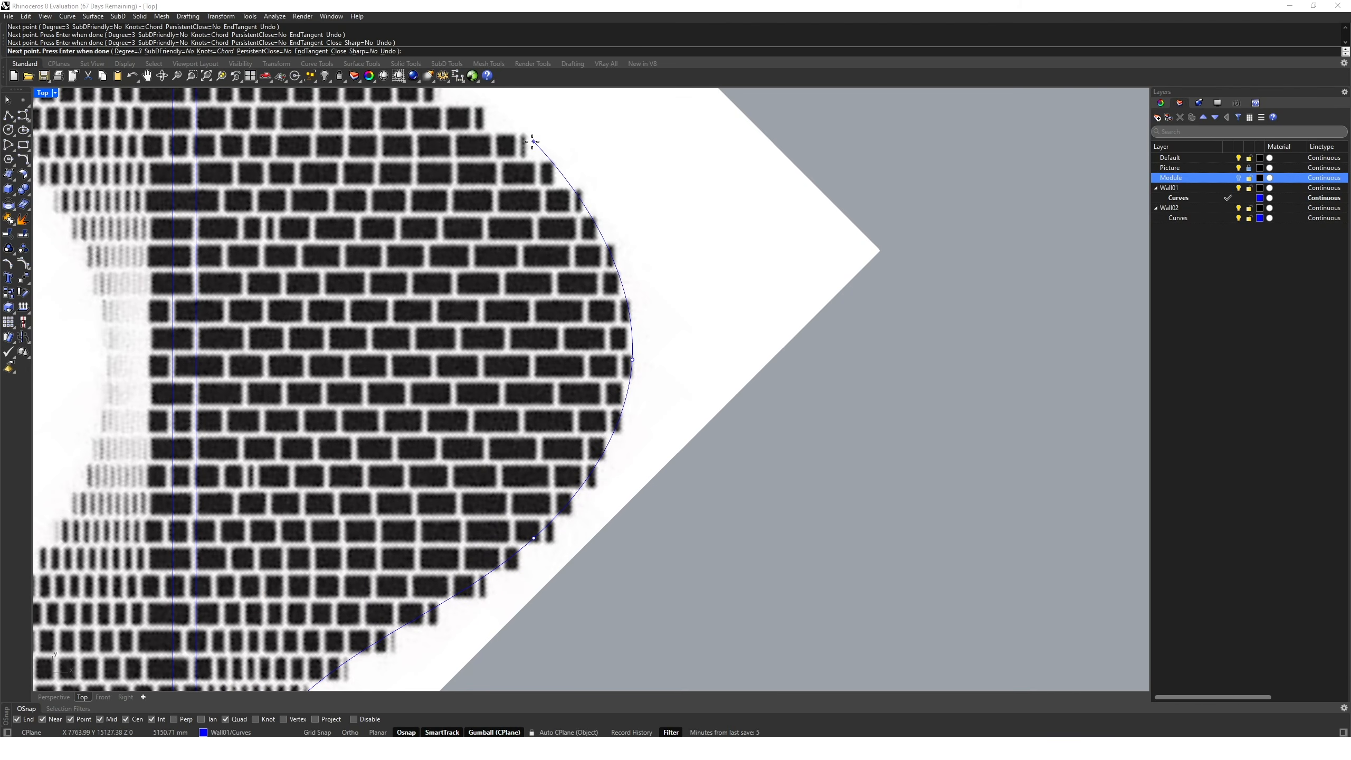
Continue the curve along the upper right edge of the plan and finish it at the upper end of the outer wall line.
click(518, 139)
right_drag(464, 148, 571, 471)
click(463, 362)
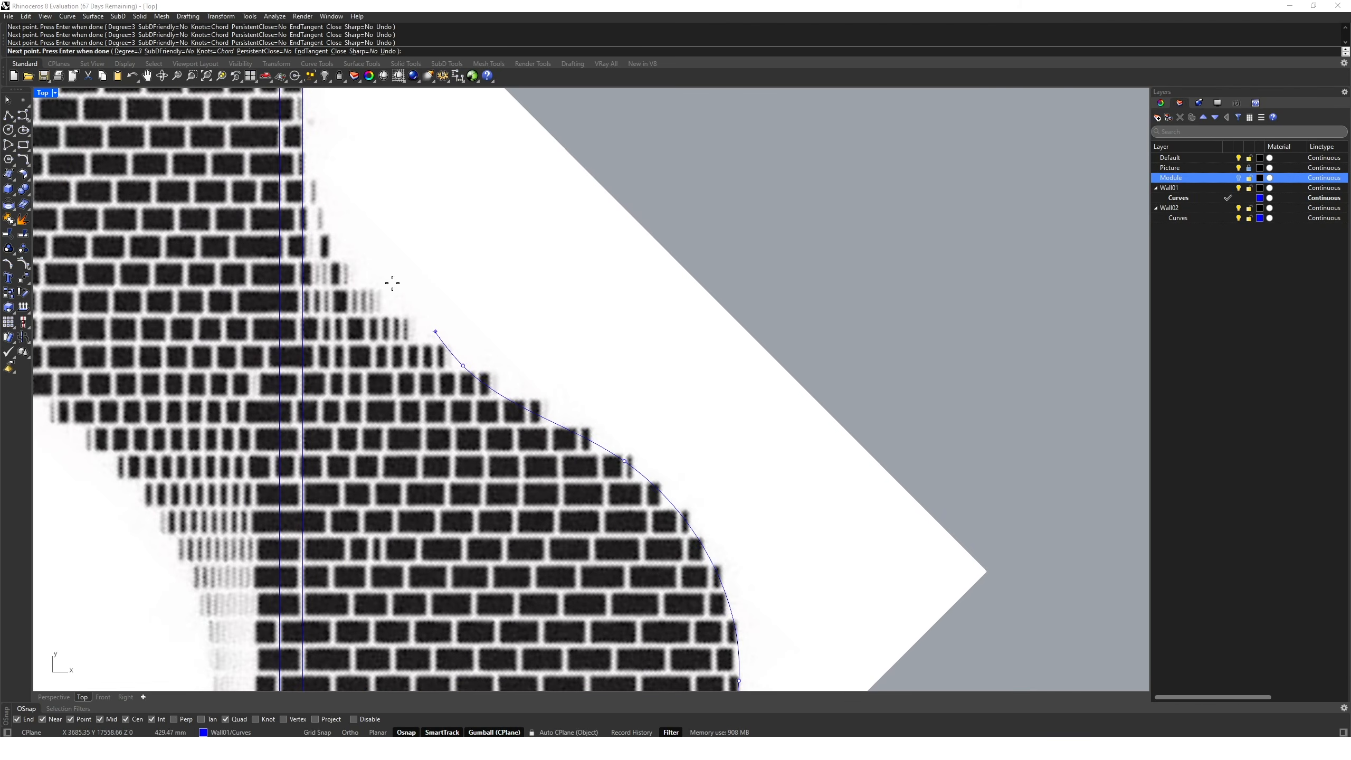
click(330, 234)
right_drag(329, 235, 358, 467)
scroll(341, 313, up, 2)
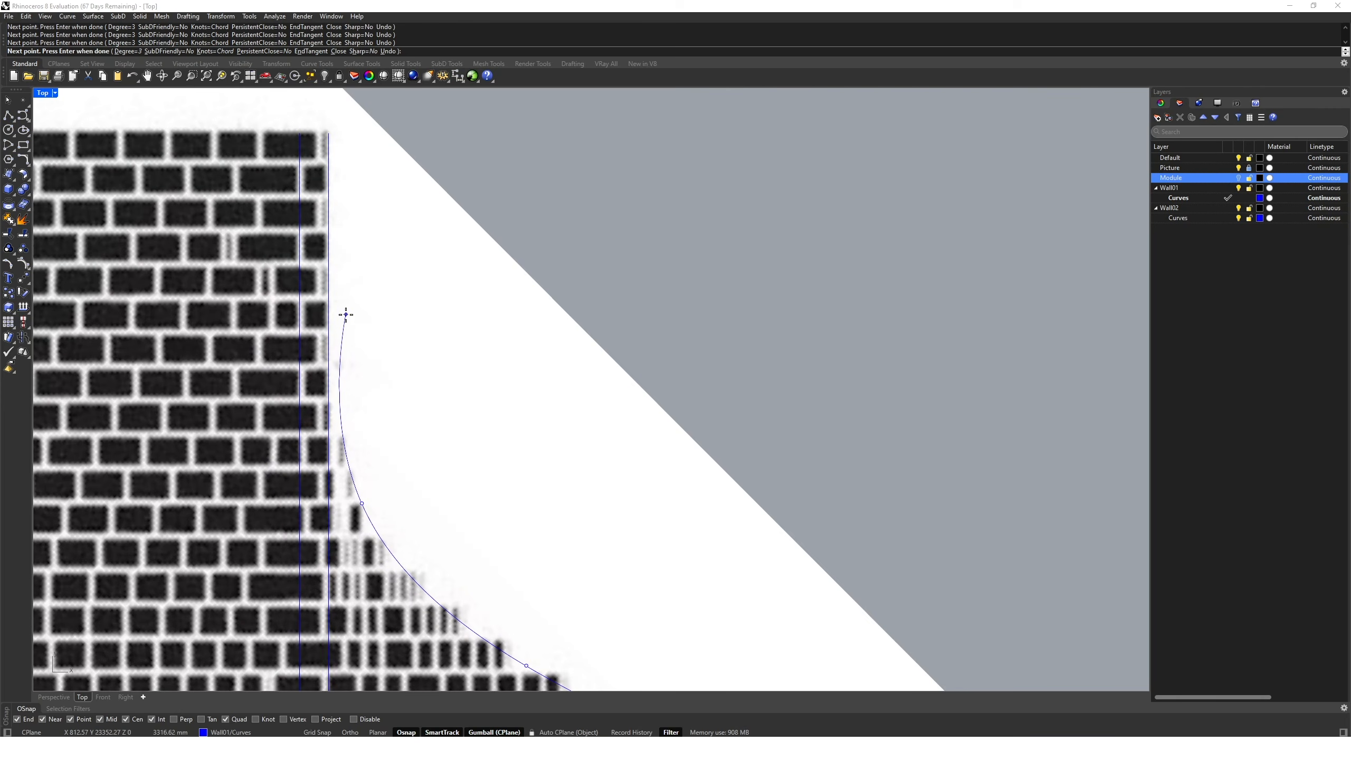
click(346, 443)
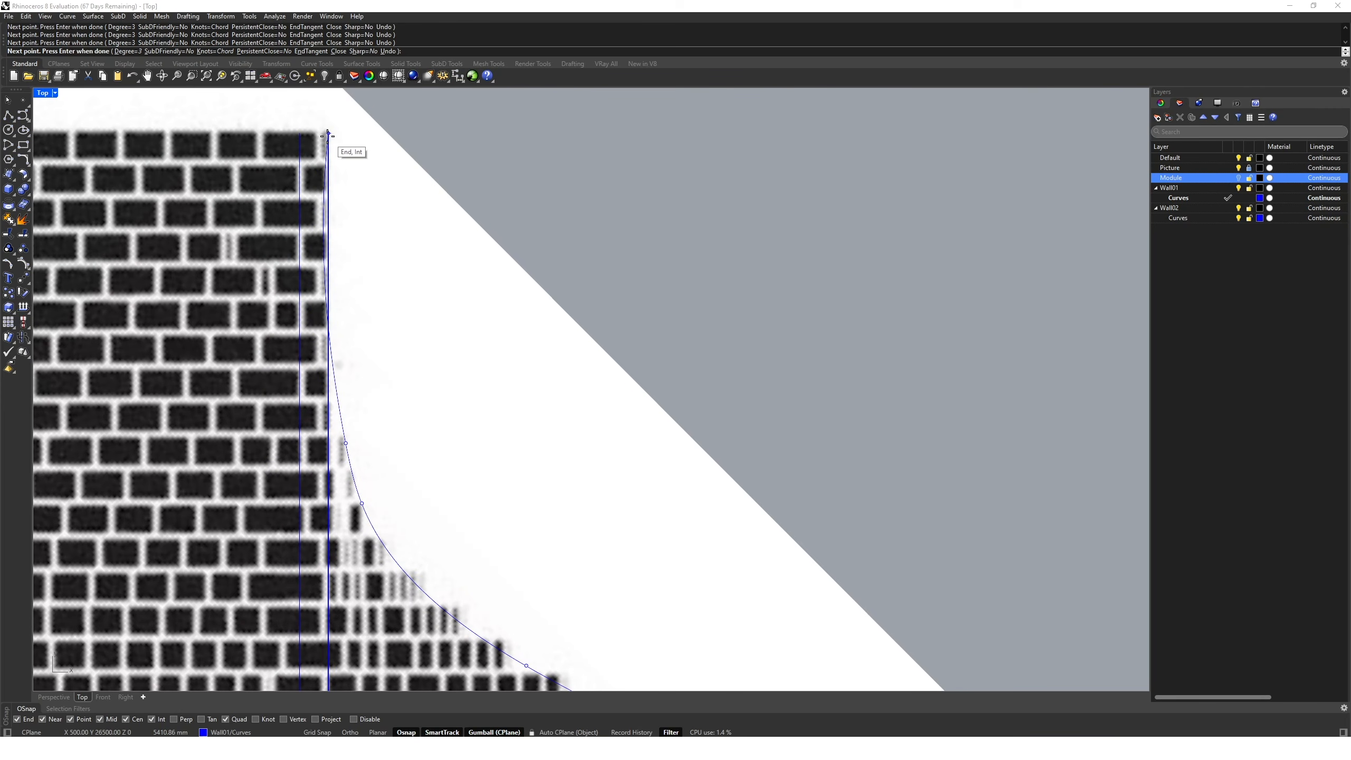
click(329, 134)
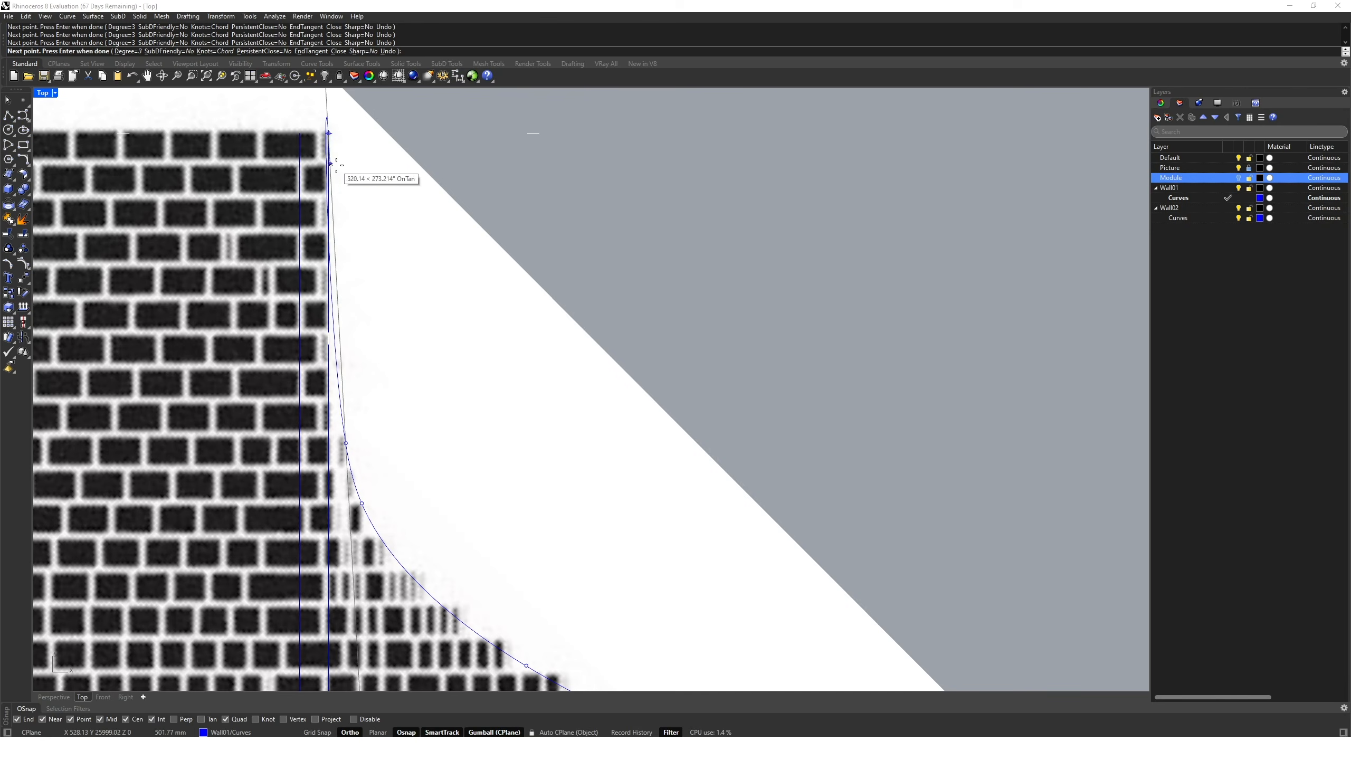
key(Return)
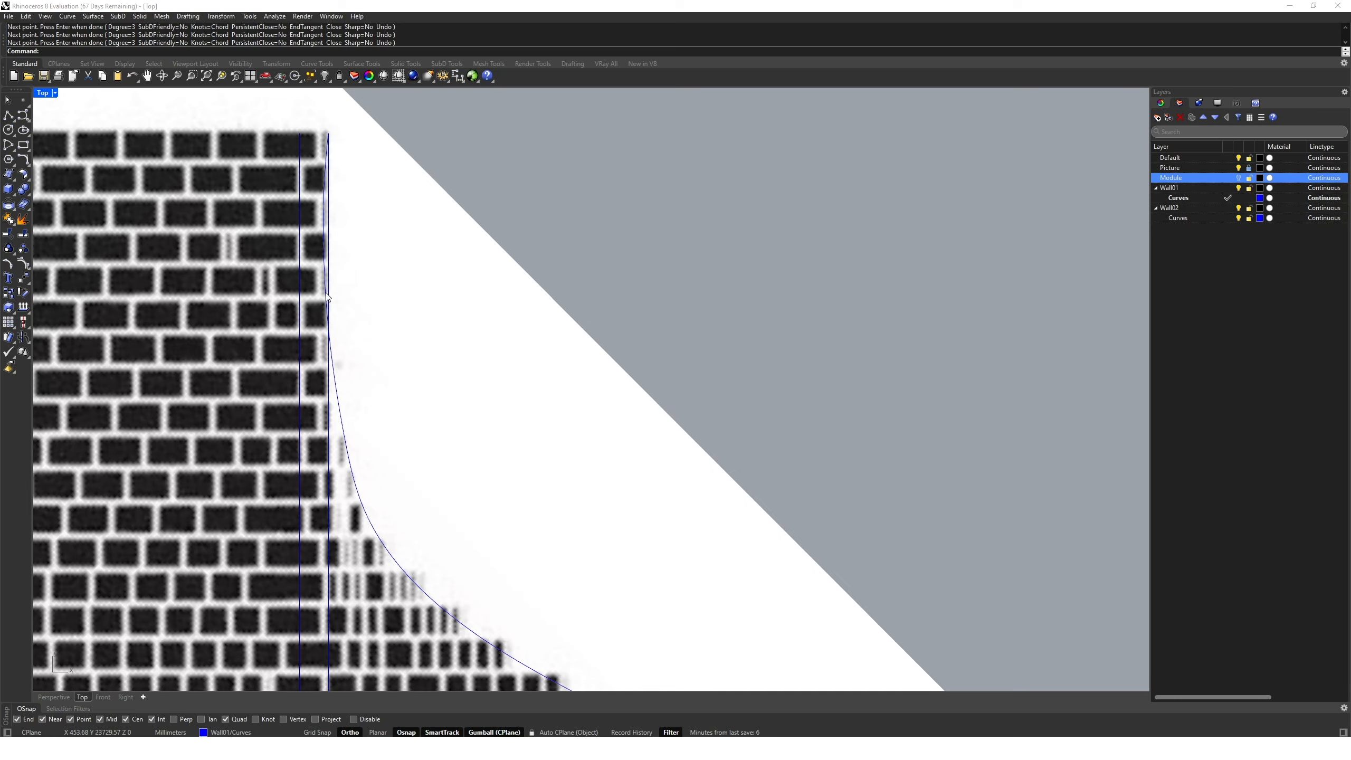
Shift the right-hand curve's upper control points slightly outward to smooth the transition from the straight line into the bulge.
click(325, 248)
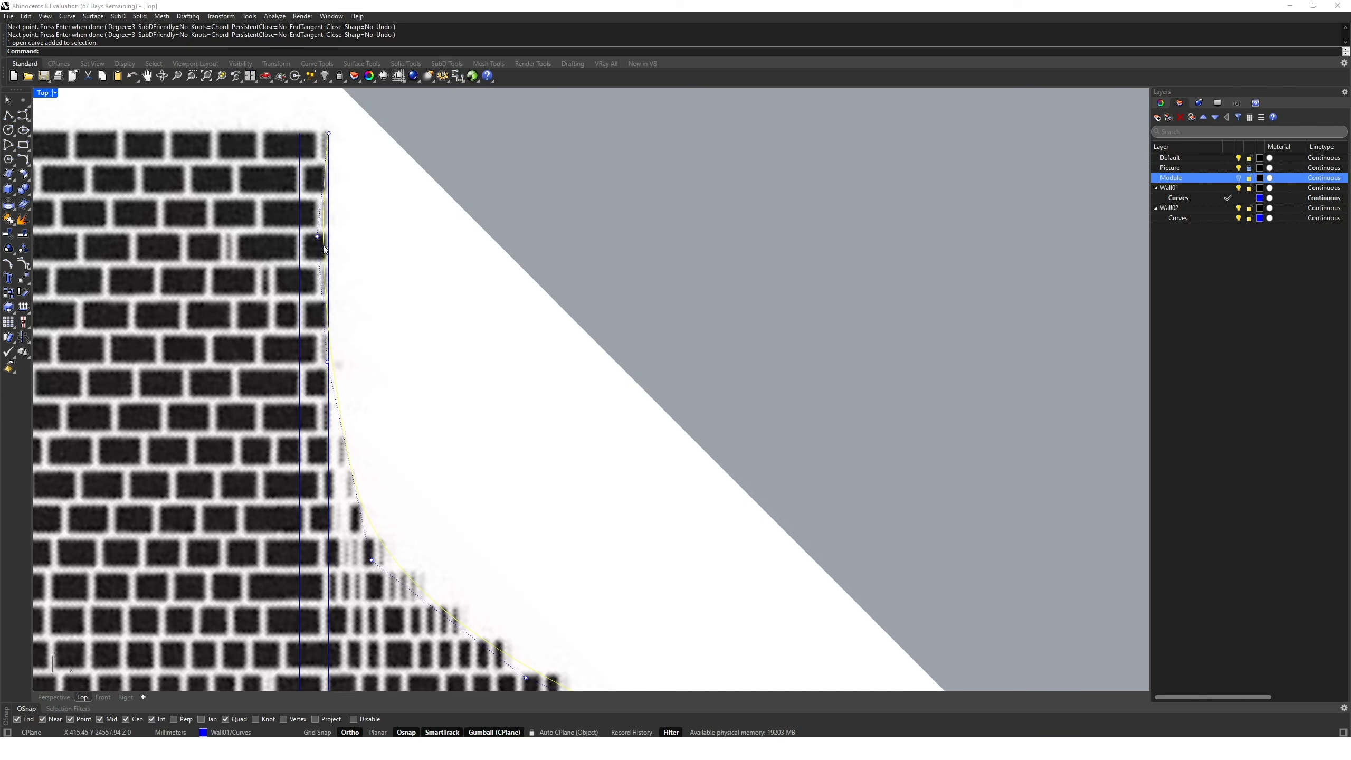
drag(371, 192, 301, 399)
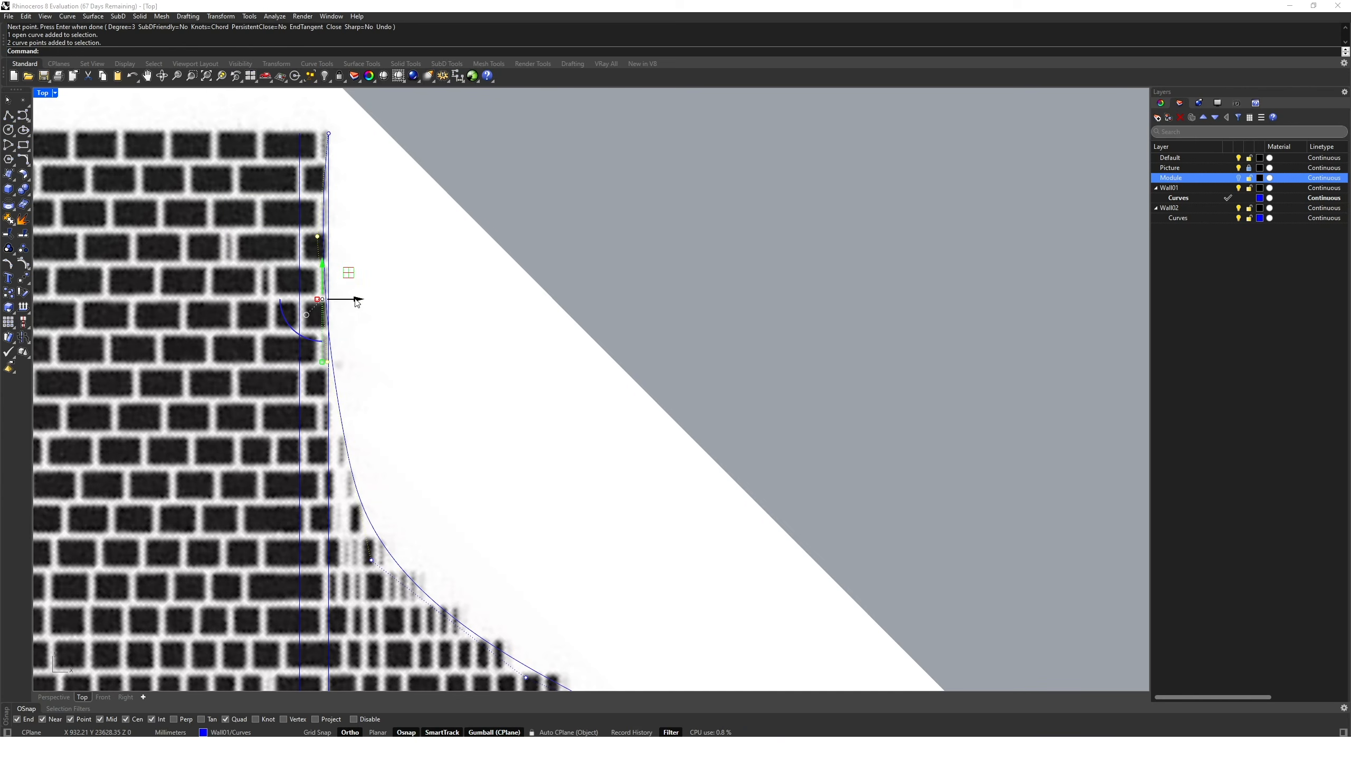
drag(357, 303, 369, 308)
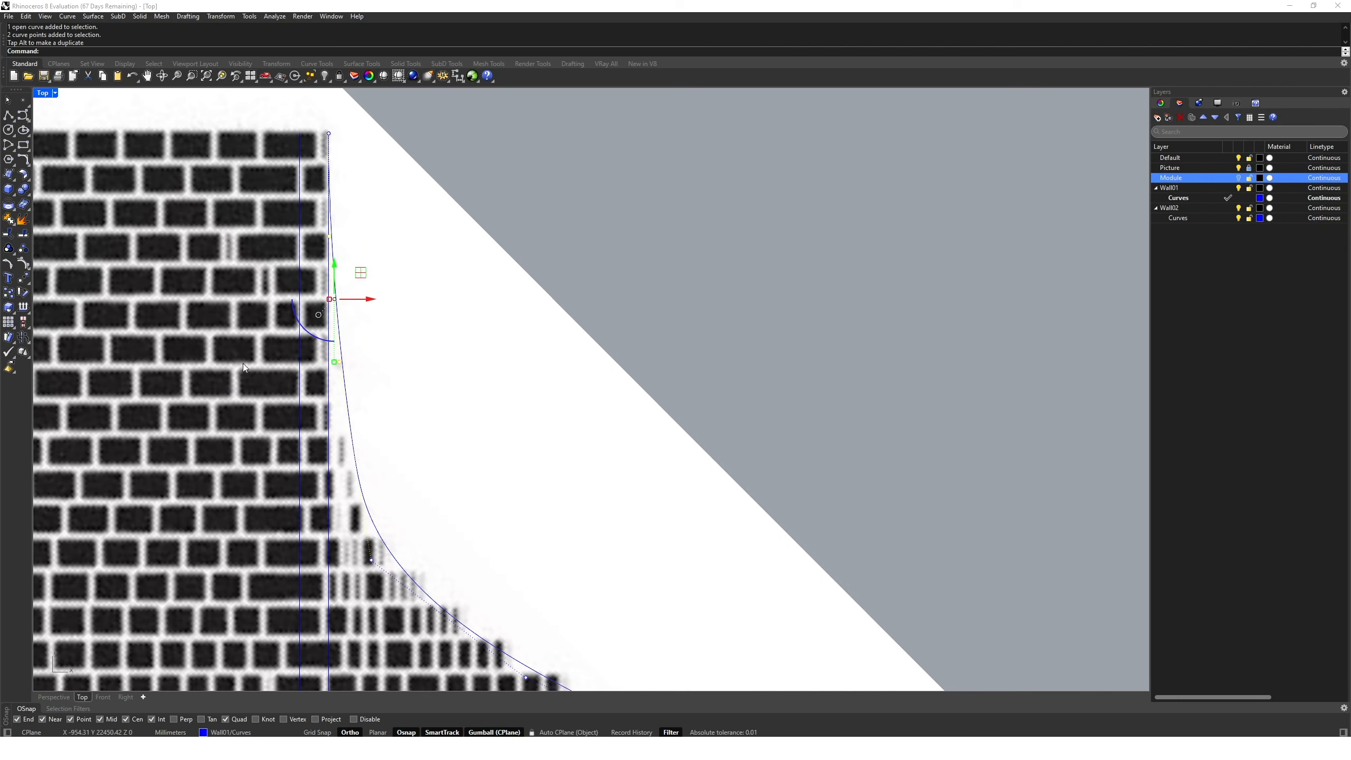
click(334, 362)
drag(365, 337, 373, 375)
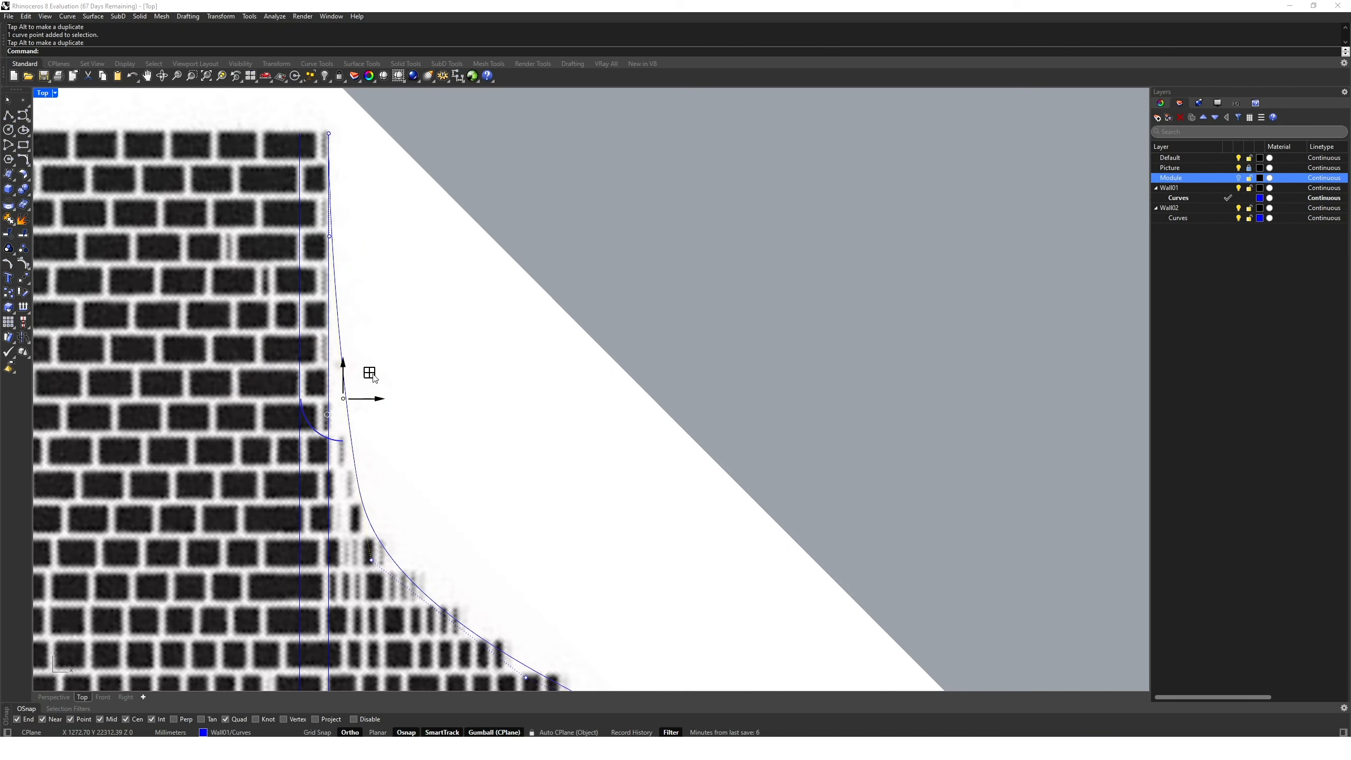
click(371, 560)
mouse_move(397, 534)
mouse_down()
mouse_move(392, 518)
mouse_move(404, 532)
mouse_up()
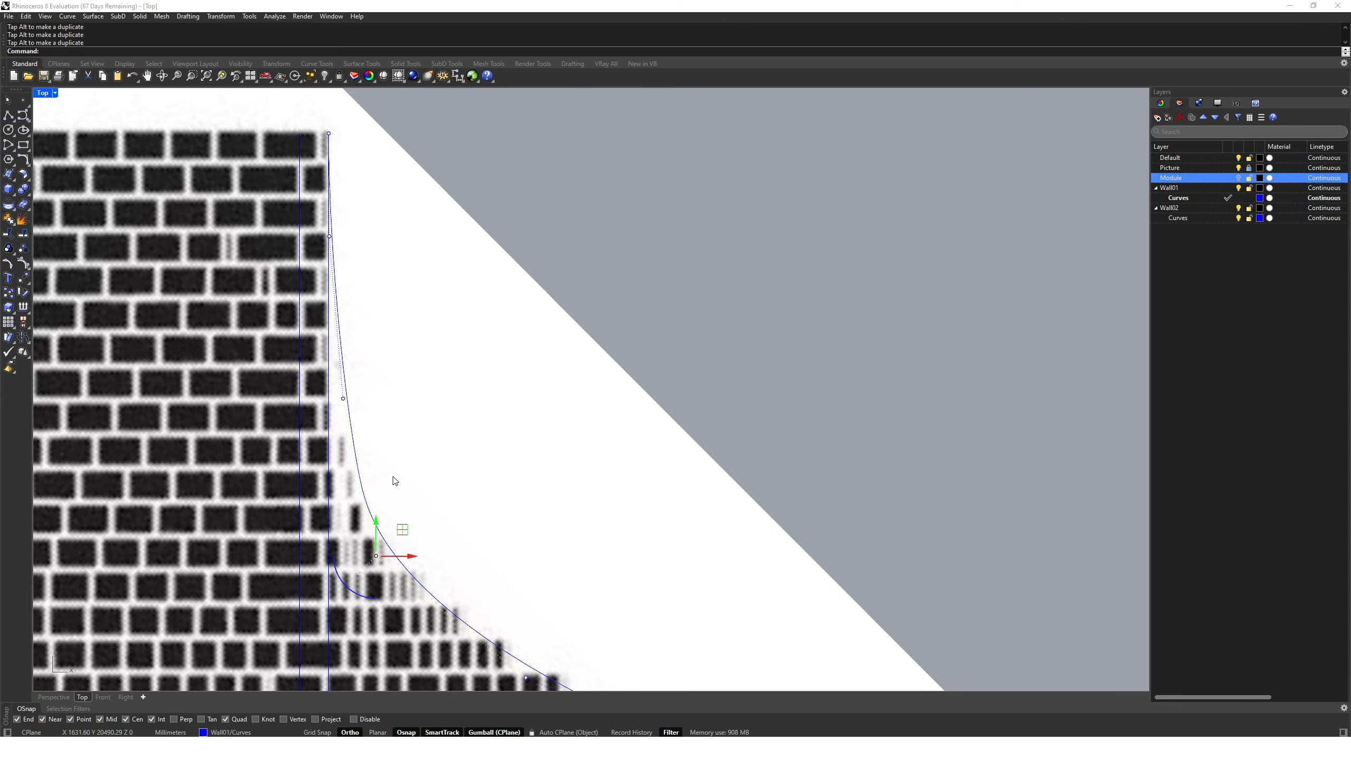
Fine-tune the two control points nearest the right-hand curve's upper end, then turn its control points off.
click(328, 236)
click(362, 266)
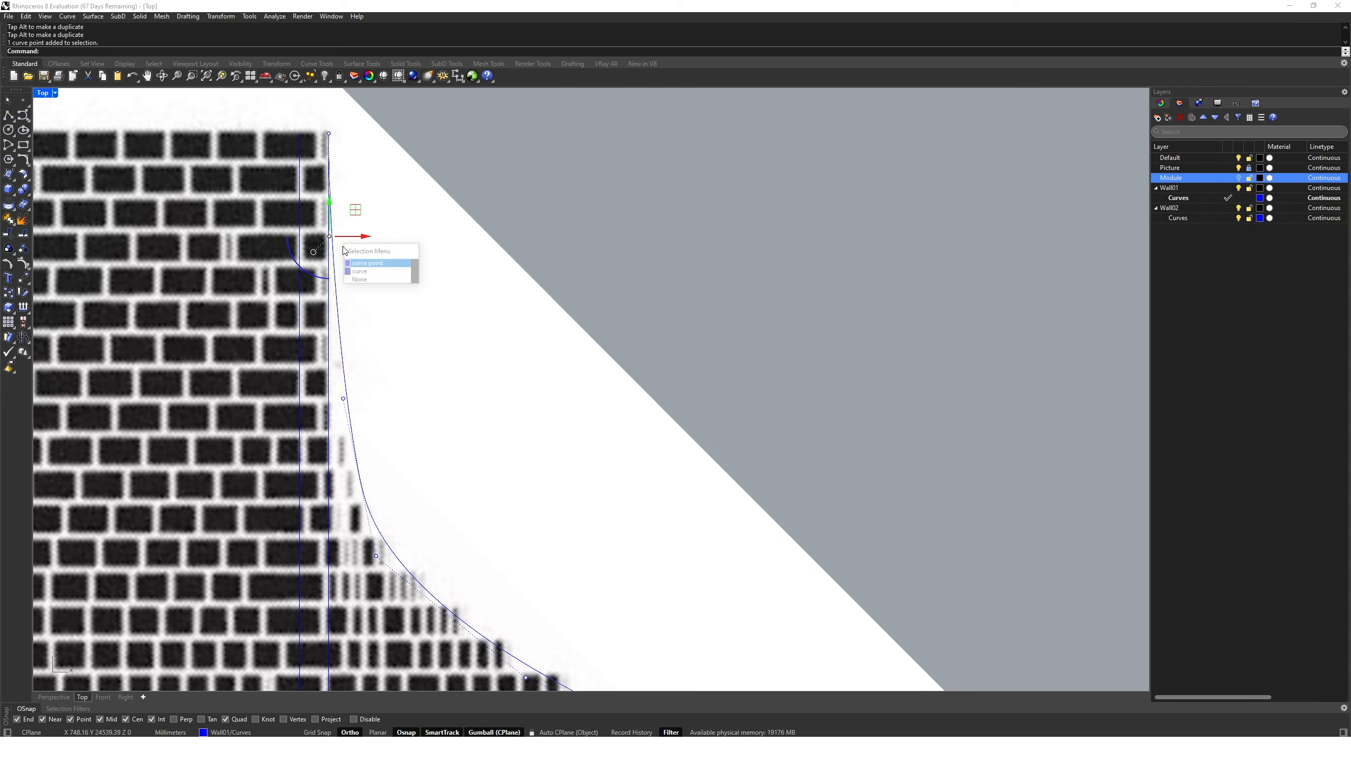
click(399, 308)
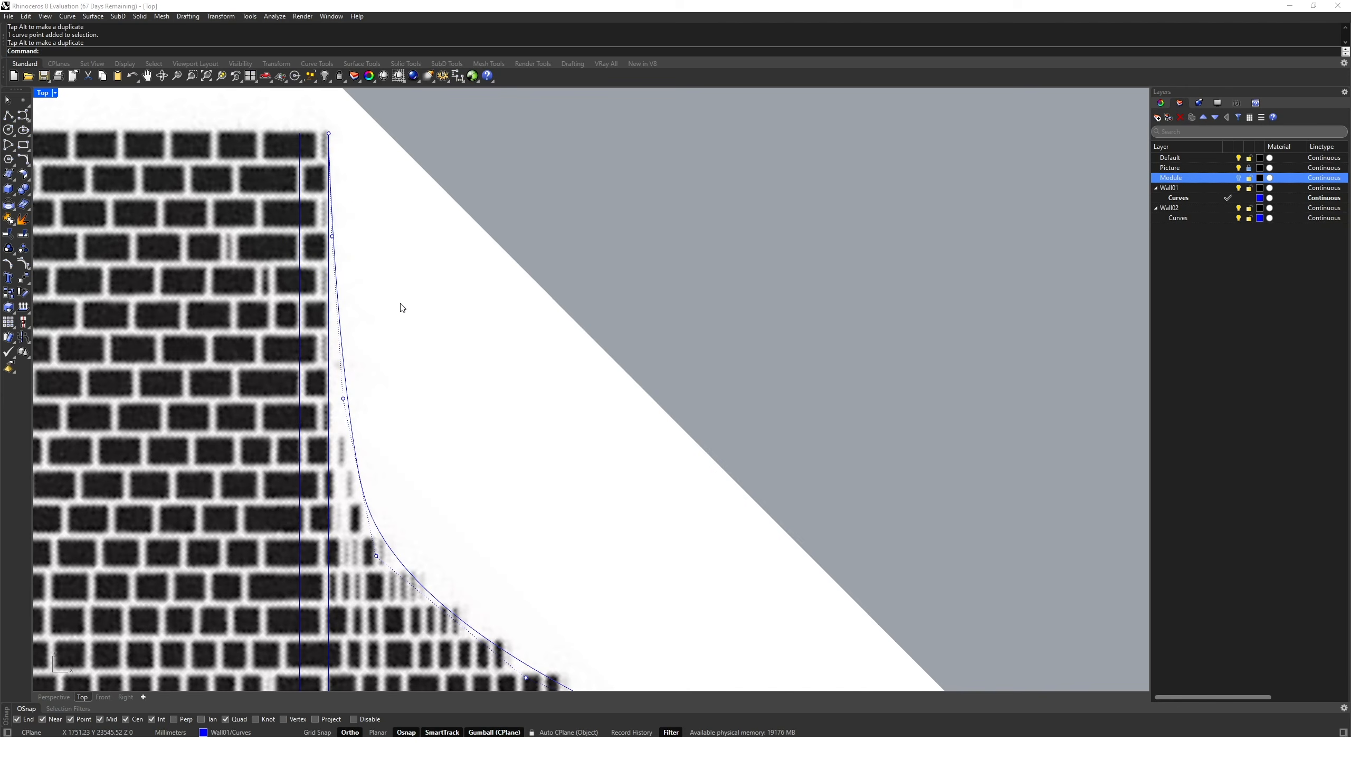
click(360, 466)
click(342, 395)
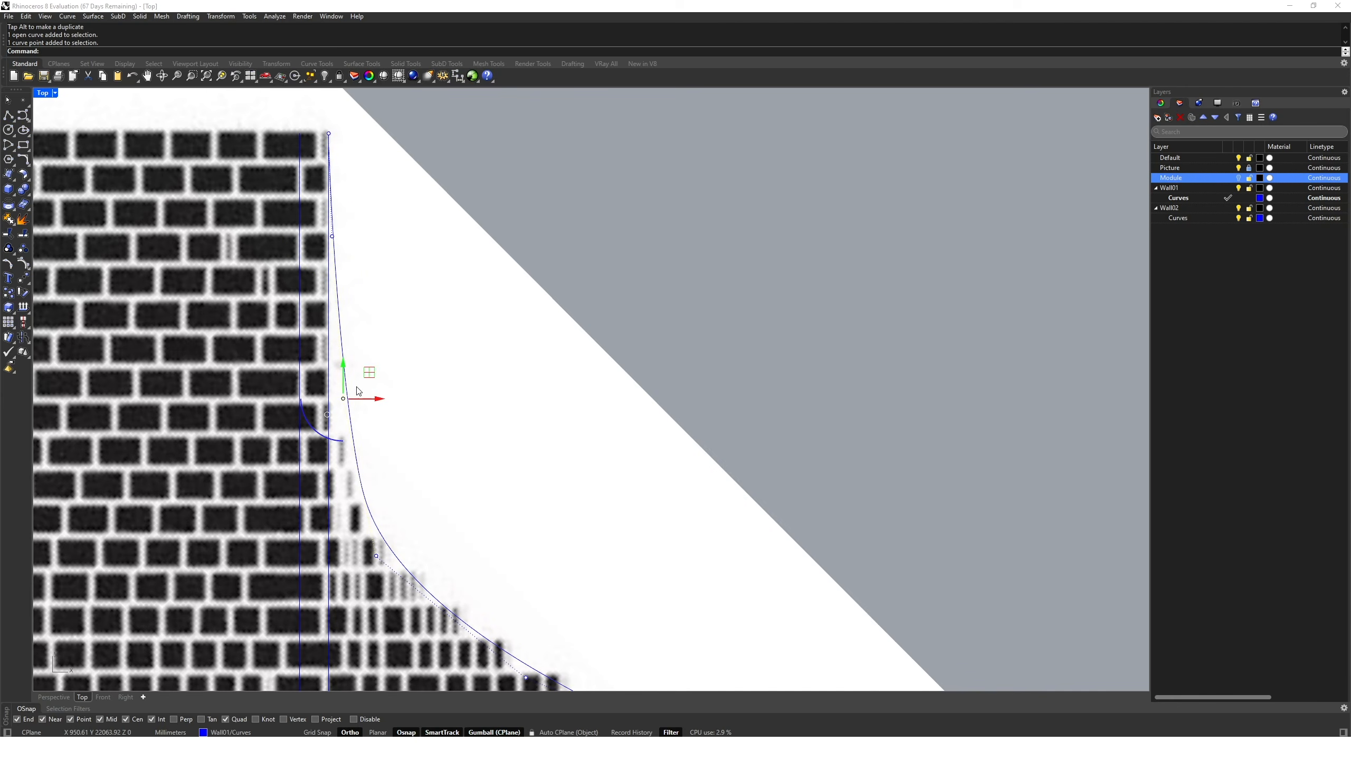
drag(370, 374, 363, 354)
click(423, 346)
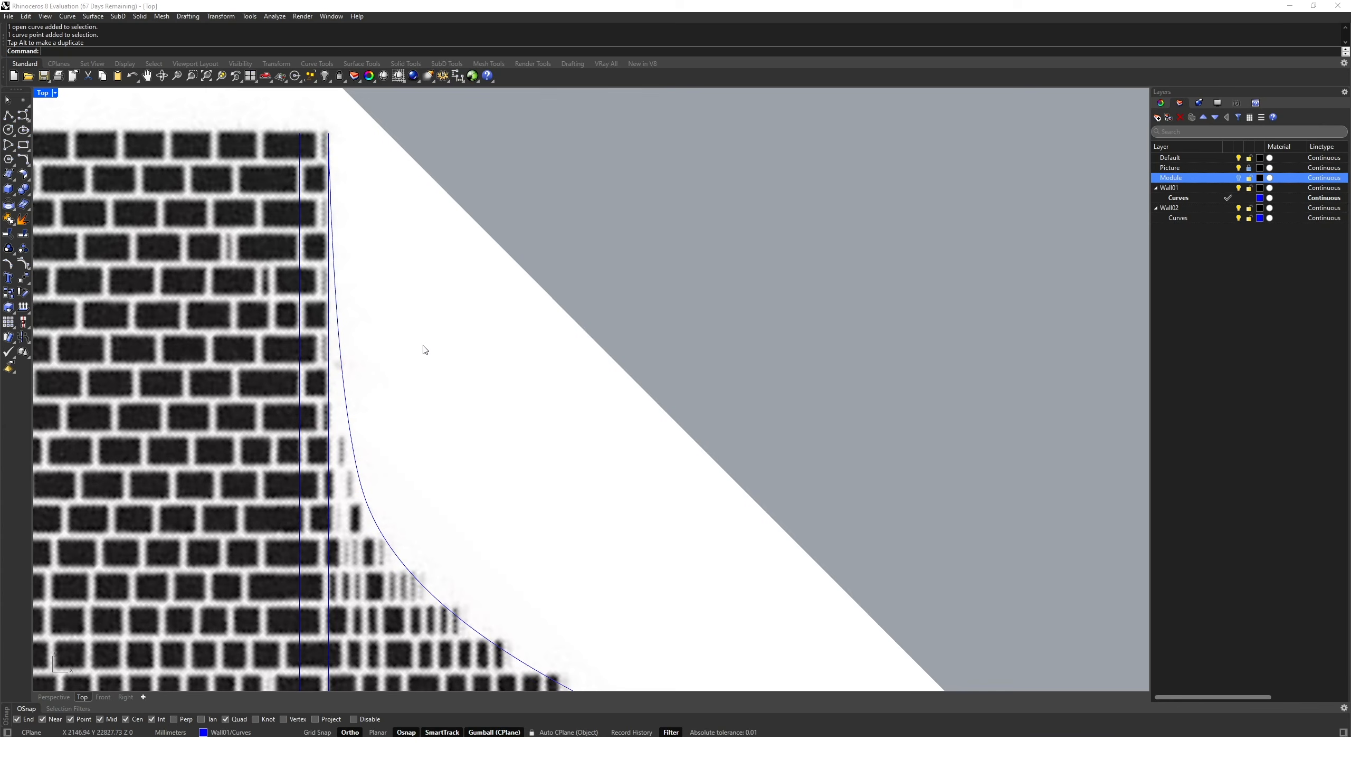
Start a second interpolated curve at the plan's lower-left corner and trace the left edge to the innermost point of its concave bend.
scroll(424, 349, down, 5)
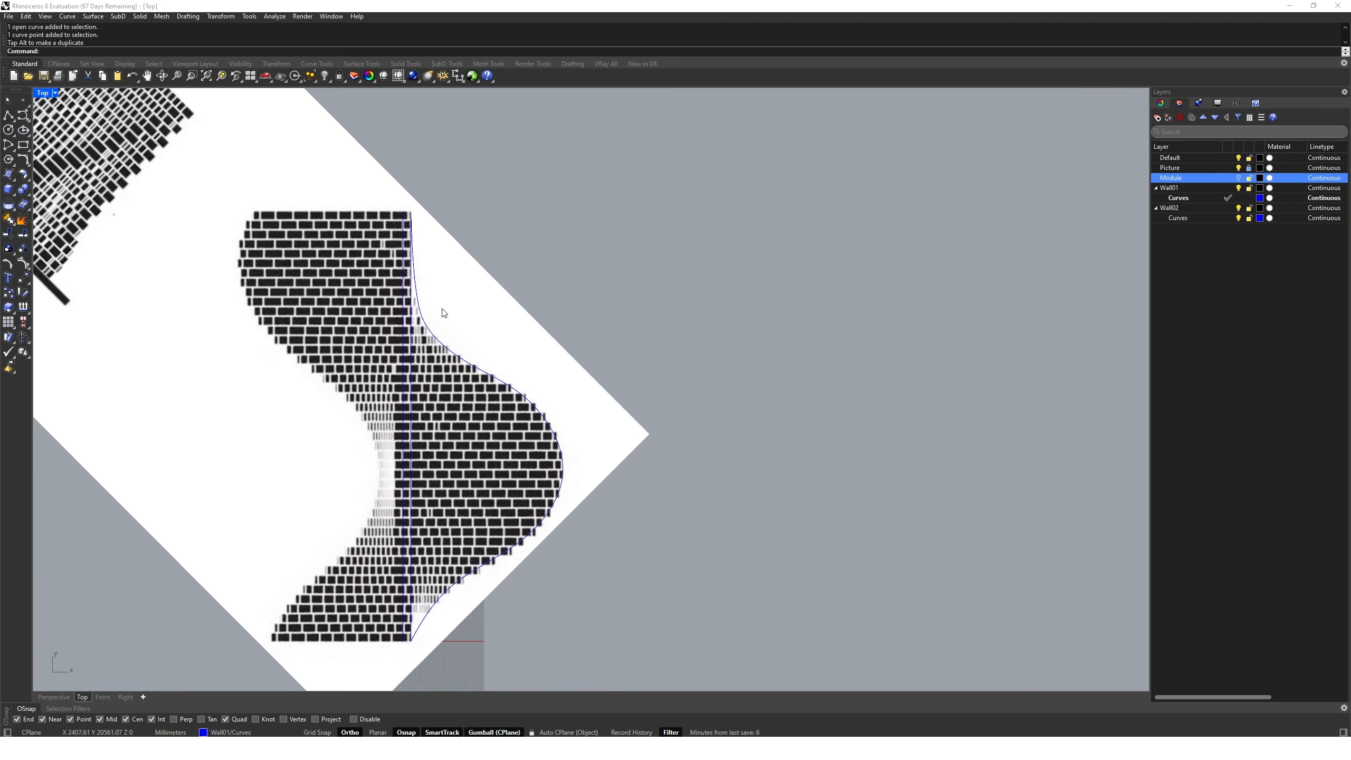
key(Return)
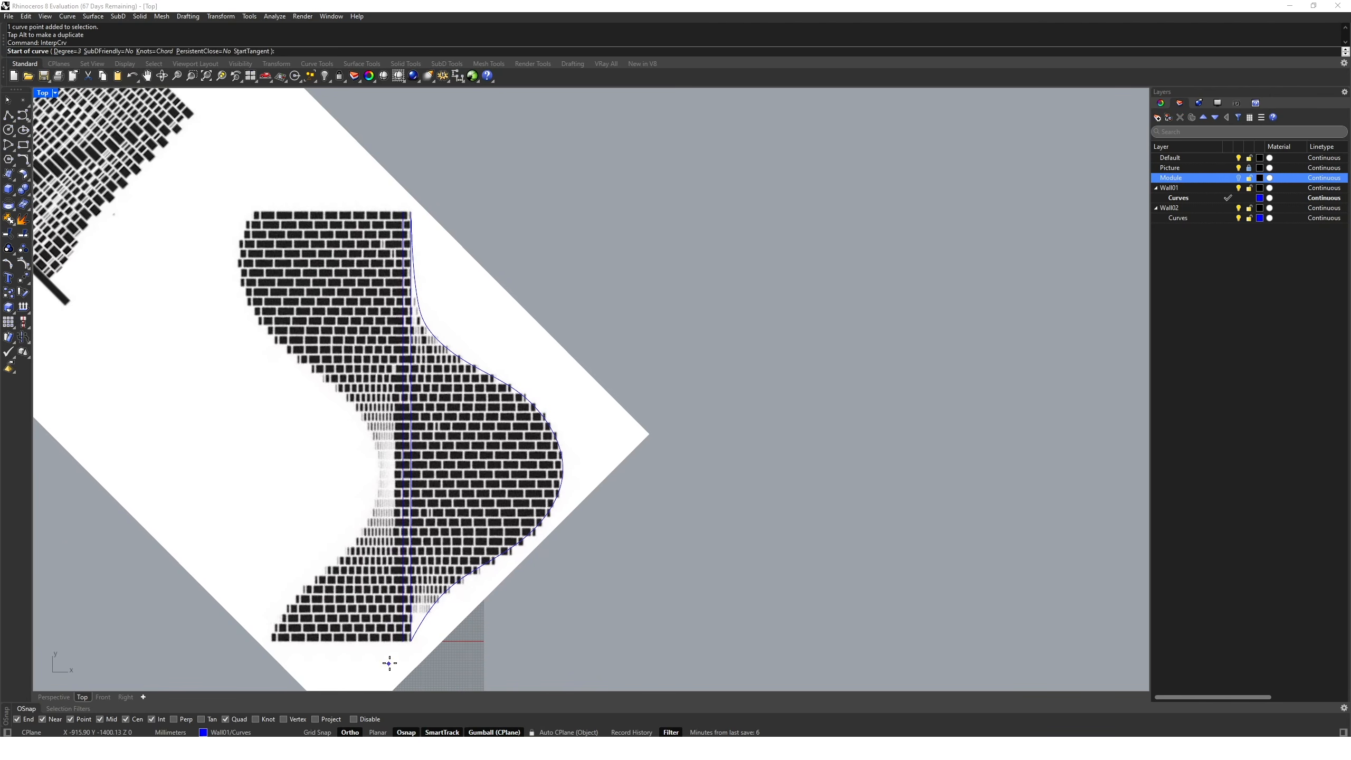
click(273, 641)
scroll(273, 641, up, 8)
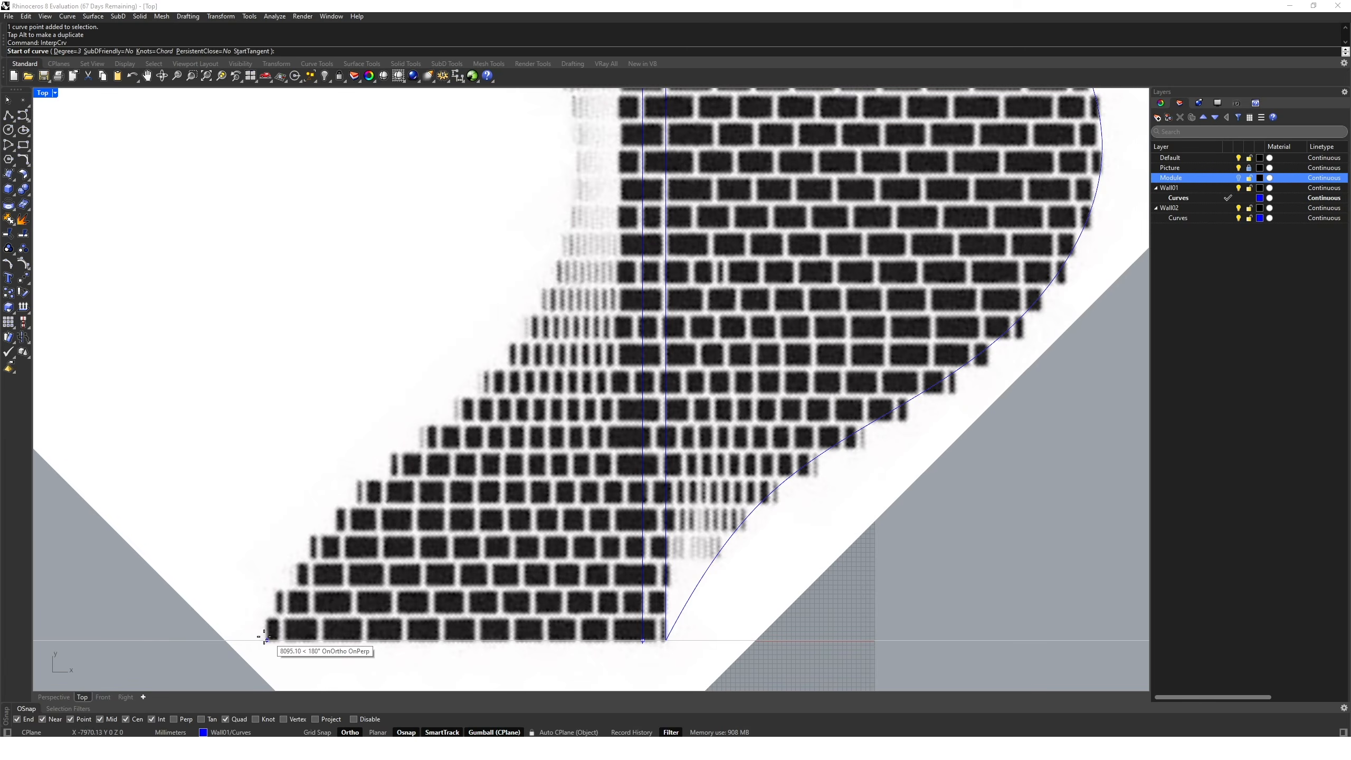
scroll(270, 639, down, 4)
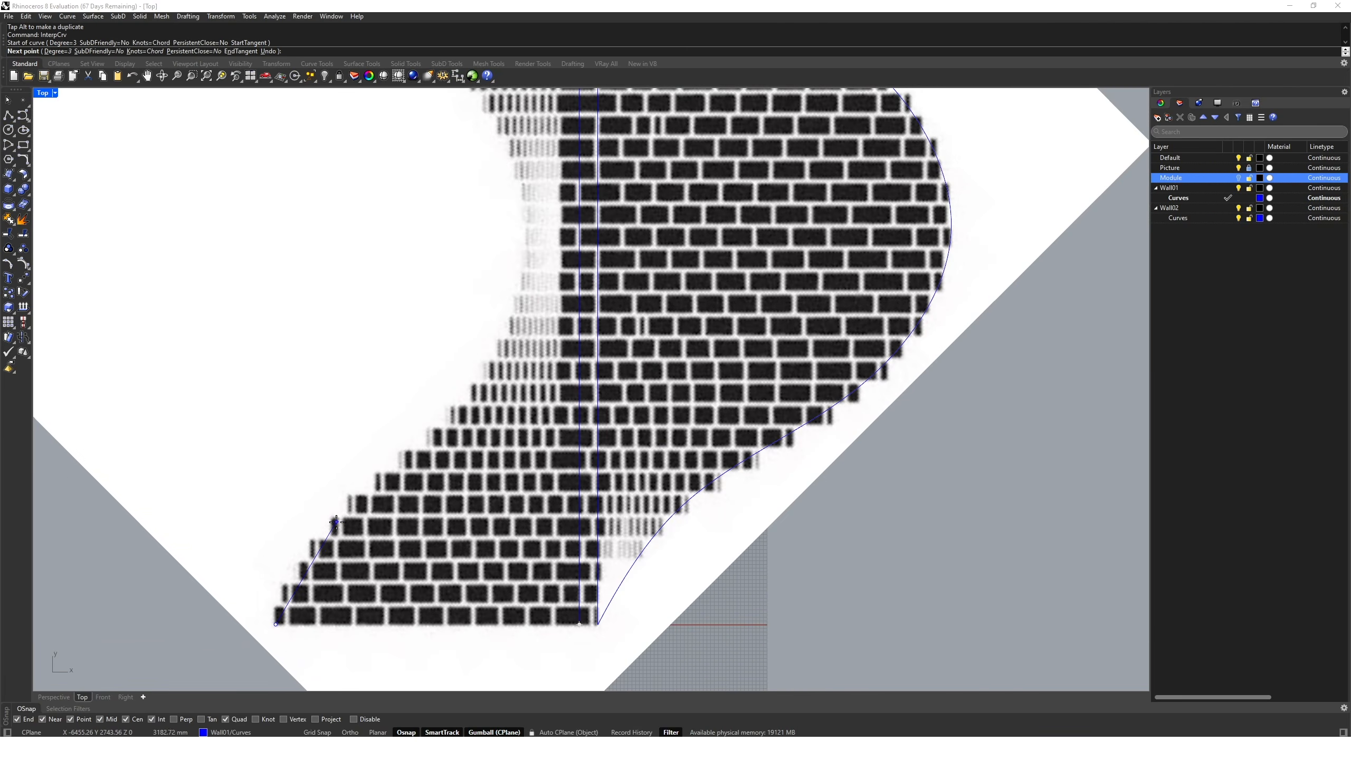
click(337, 522)
click(470, 392)
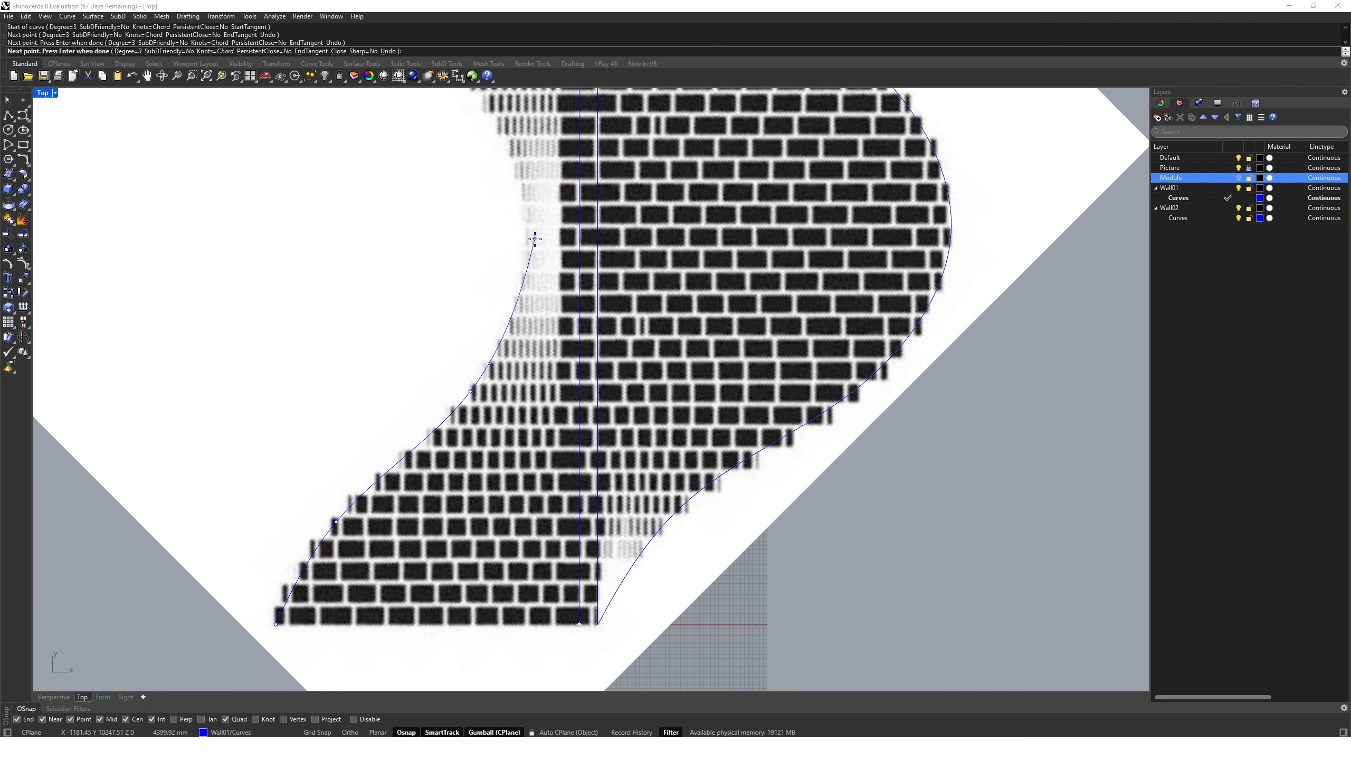
click(528, 236)
Continue the second curve around the upper-left bulge and finish it at the plan's upper-left corner, level with the wall lines' ends.
right_drag(486, 146, 482, 376)
click(462, 312)
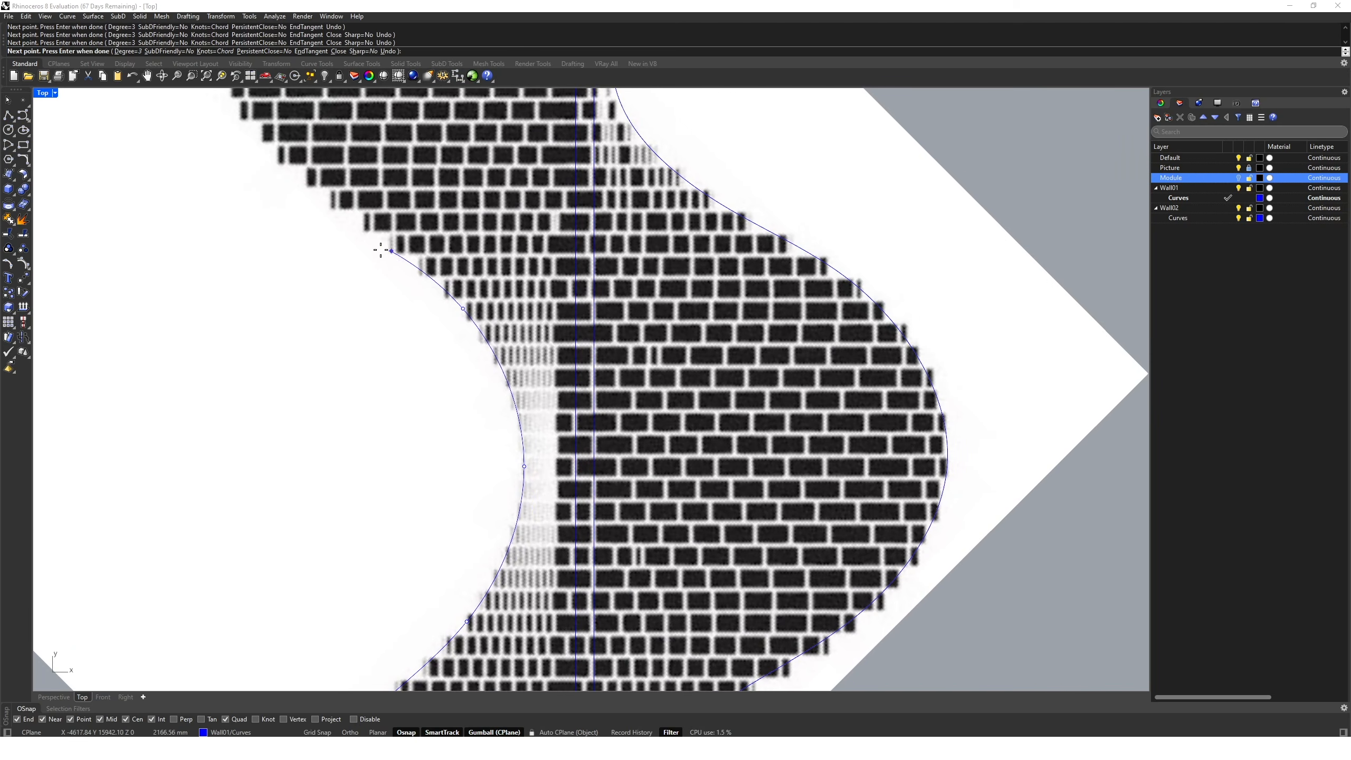
right_drag(323, 204, 371, 359)
click(374, 363)
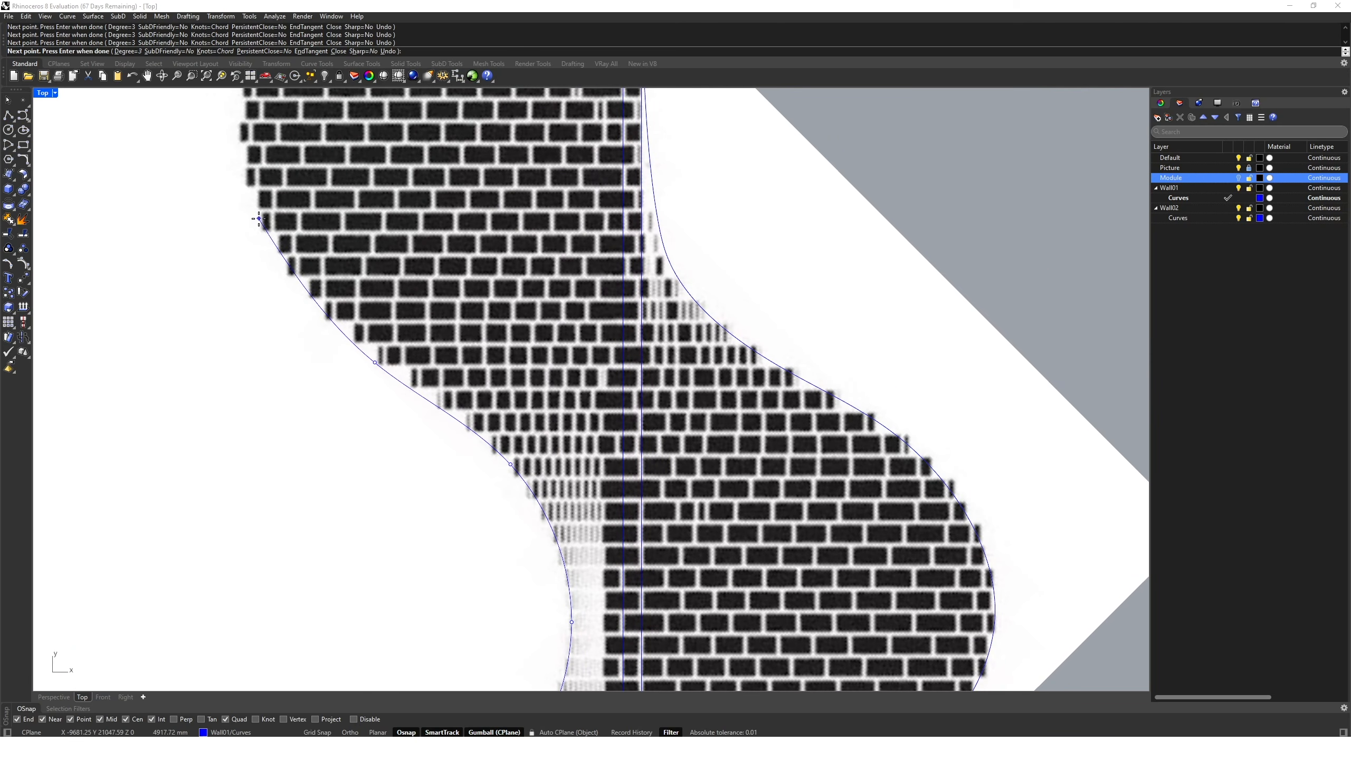
click(258, 217)
right_drag(262, 127, 307, 335)
key(F8)
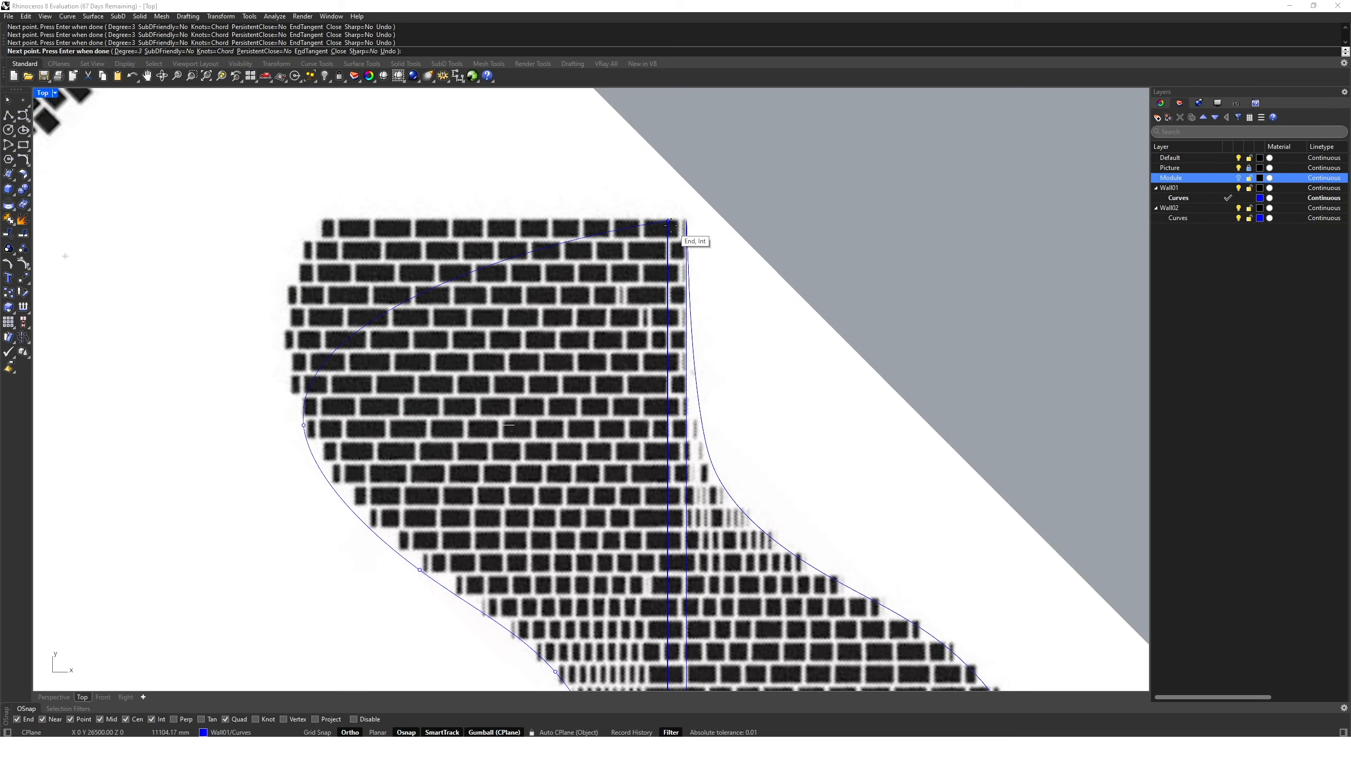
click(325, 221)
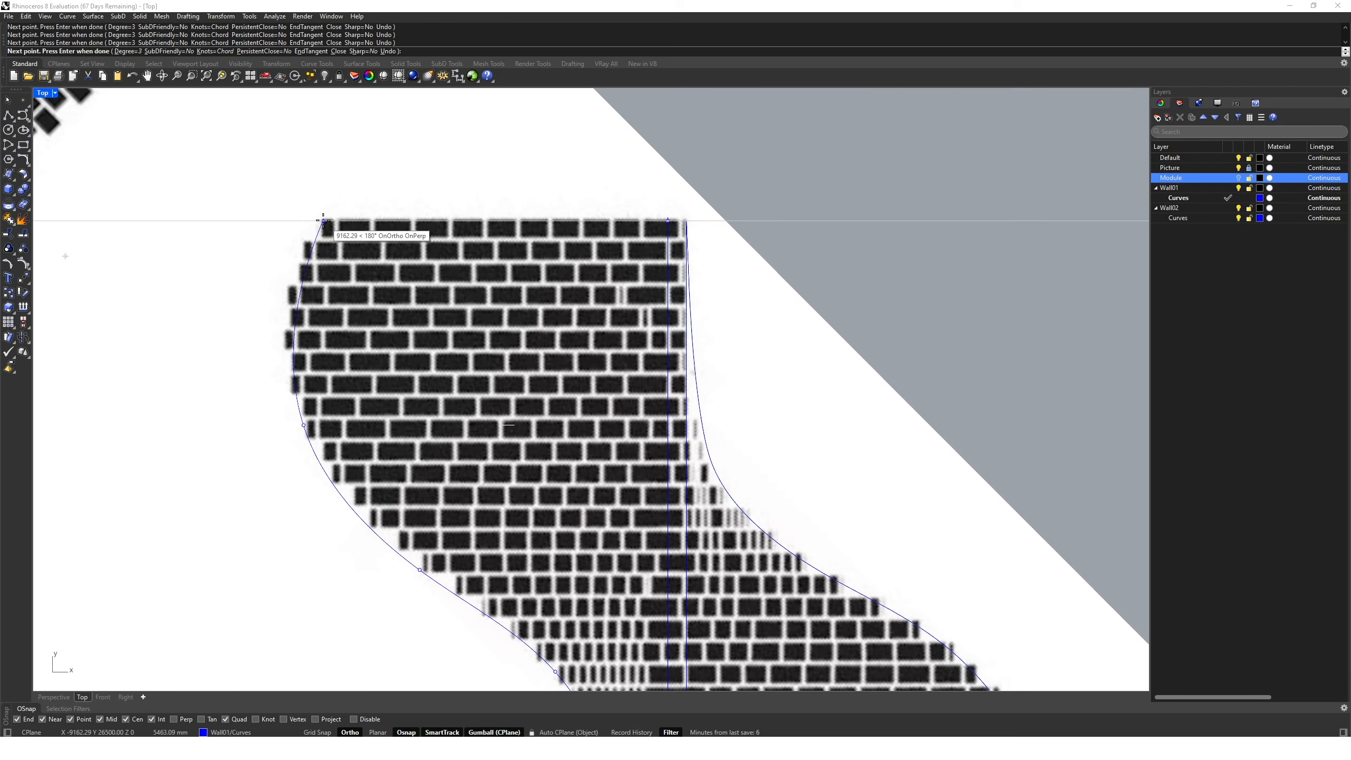
key(Return)
Switch to the maximized Perspective view, select the two straight wall lines, and show the Module layer.
scroll(326, 225, down, 5)
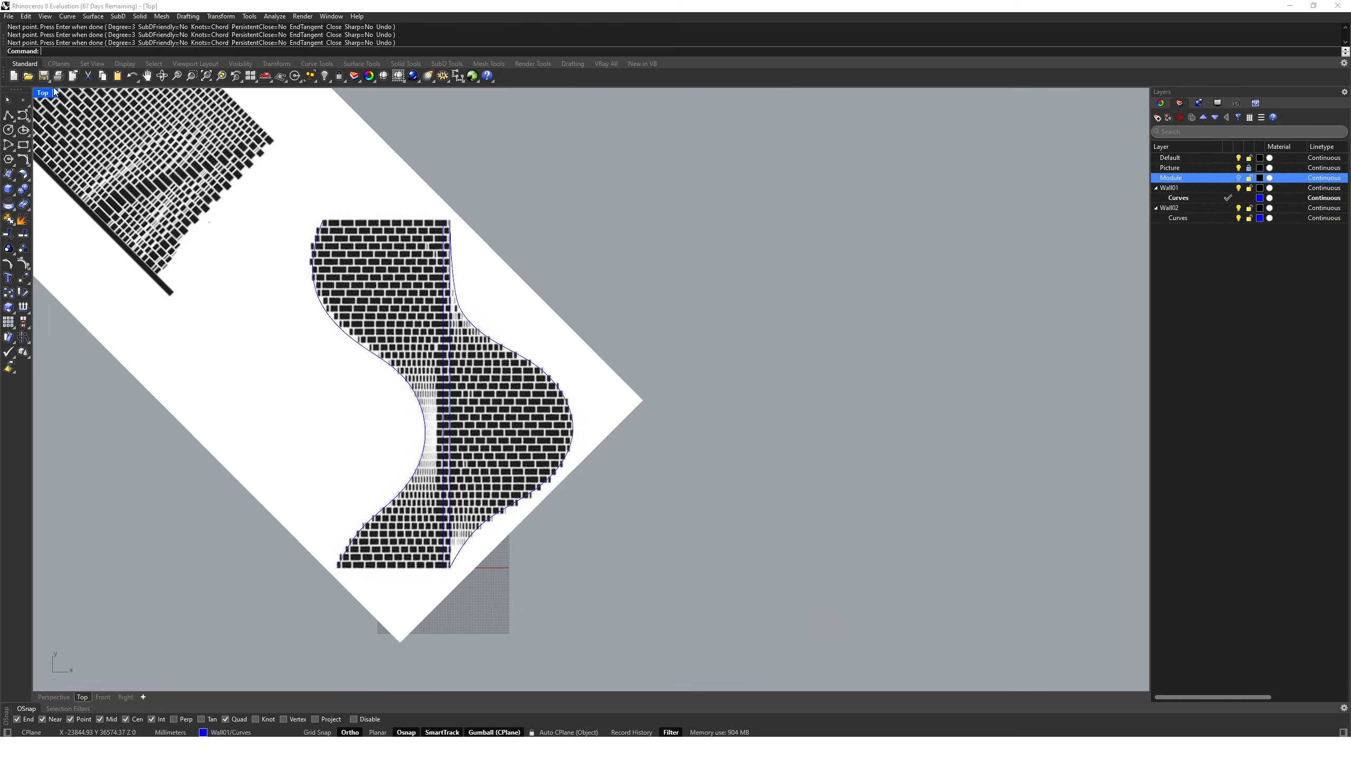
double_click(44, 94)
double_click(620, 102)
right_drag(630, 152, 698, 287)
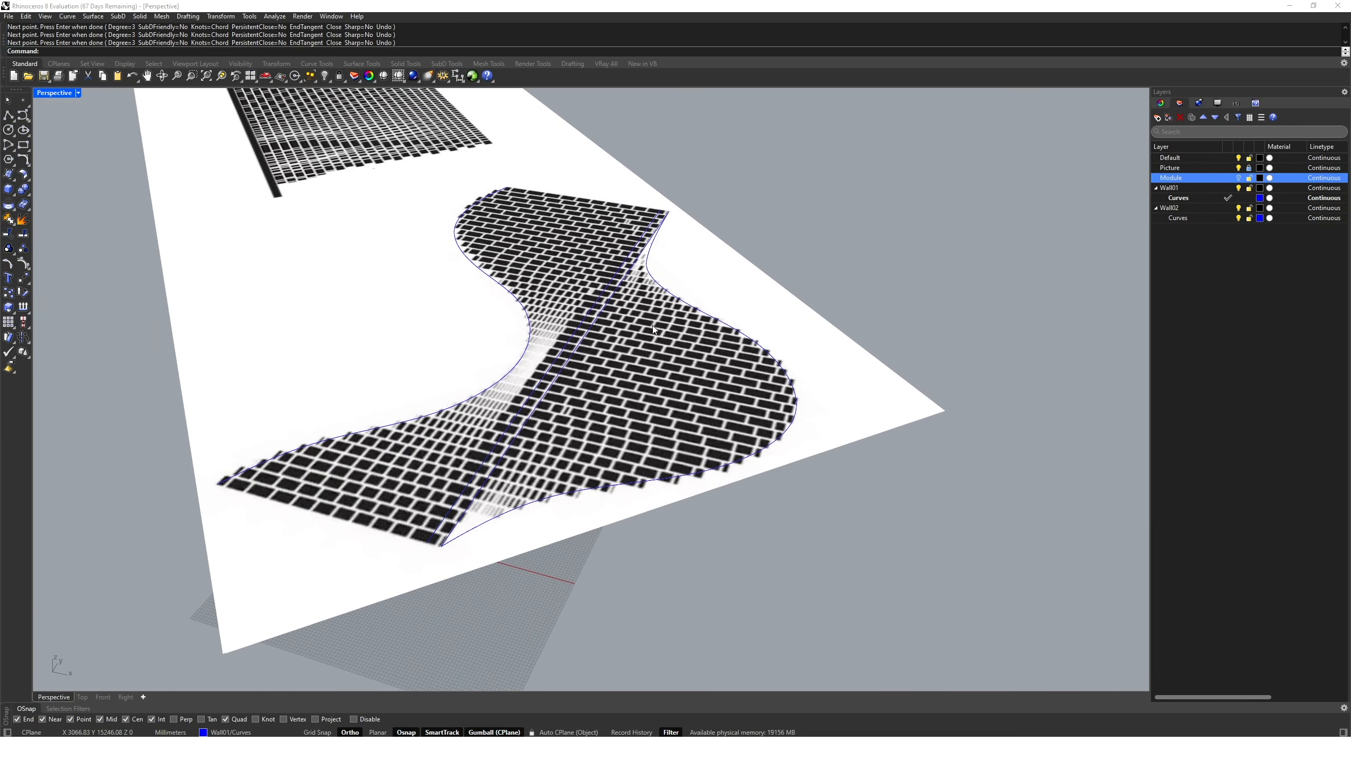
drag(603, 381, 563, 310)
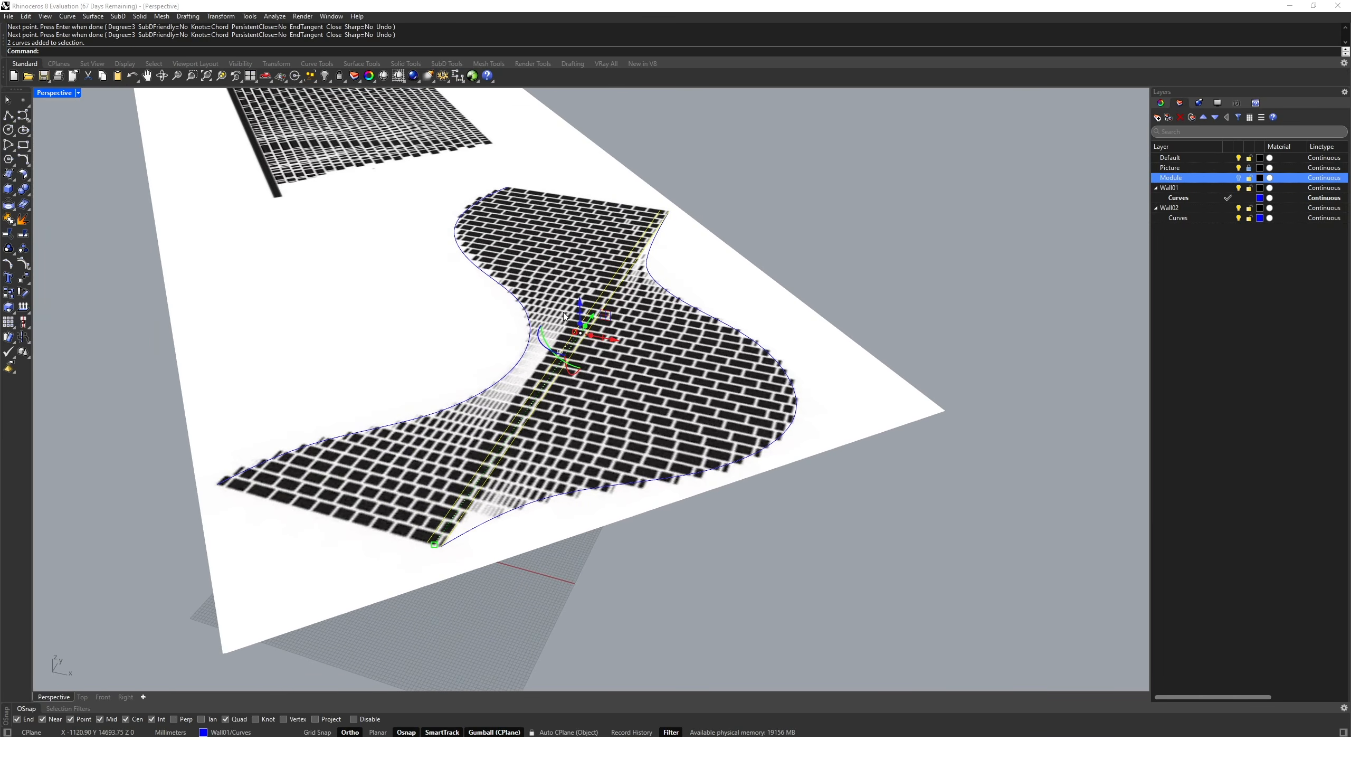
click(1239, 178)
right_drag(905, 350, 835, 330)
Move the two straight lines from the wall's bottom corner to the matching top corner.
text(m)
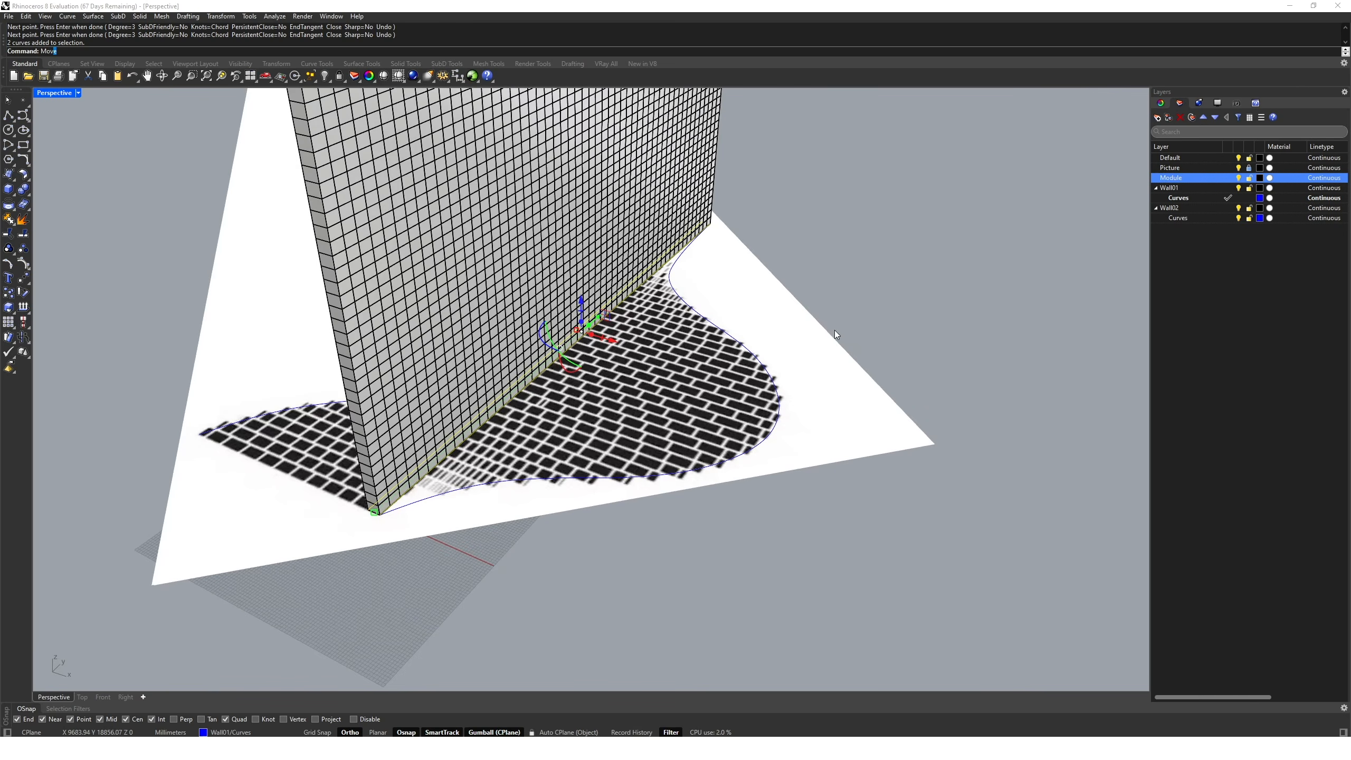
key(Return)
click(365, 513)
right_drag(364, 514, 432, 468)
click(399, 392)
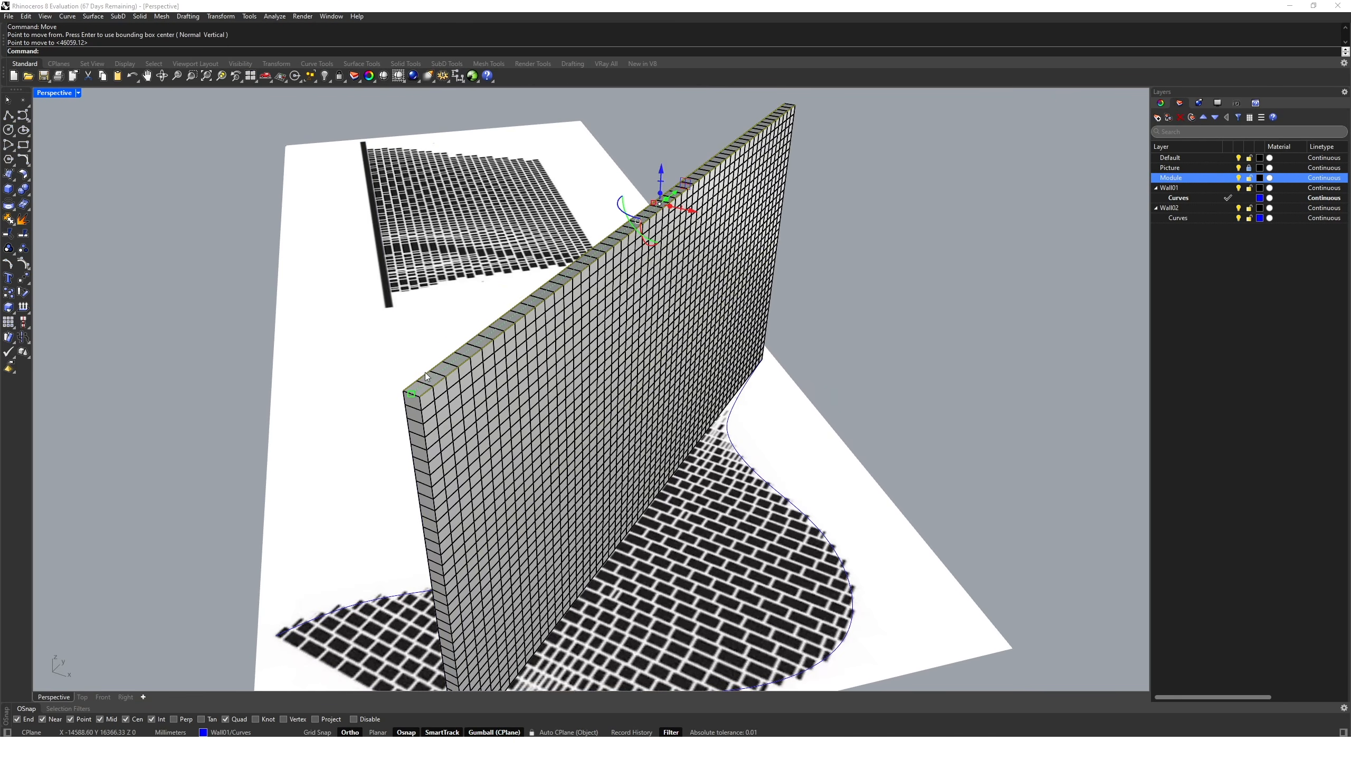
Deselect the moved lines, hide the Module layer, and add a sublayer named Loft under Wall01.
key(Escape)
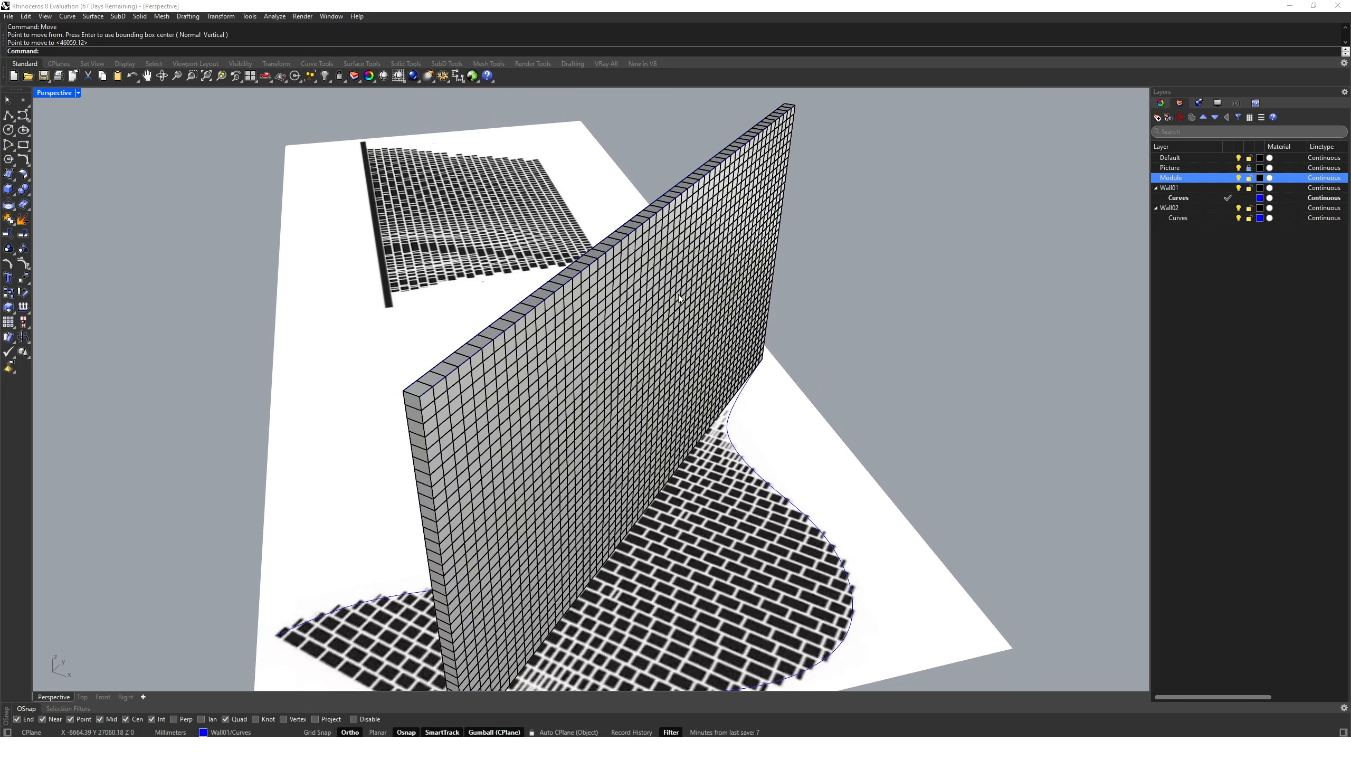
click(1239, 178)
click(1193, 198)
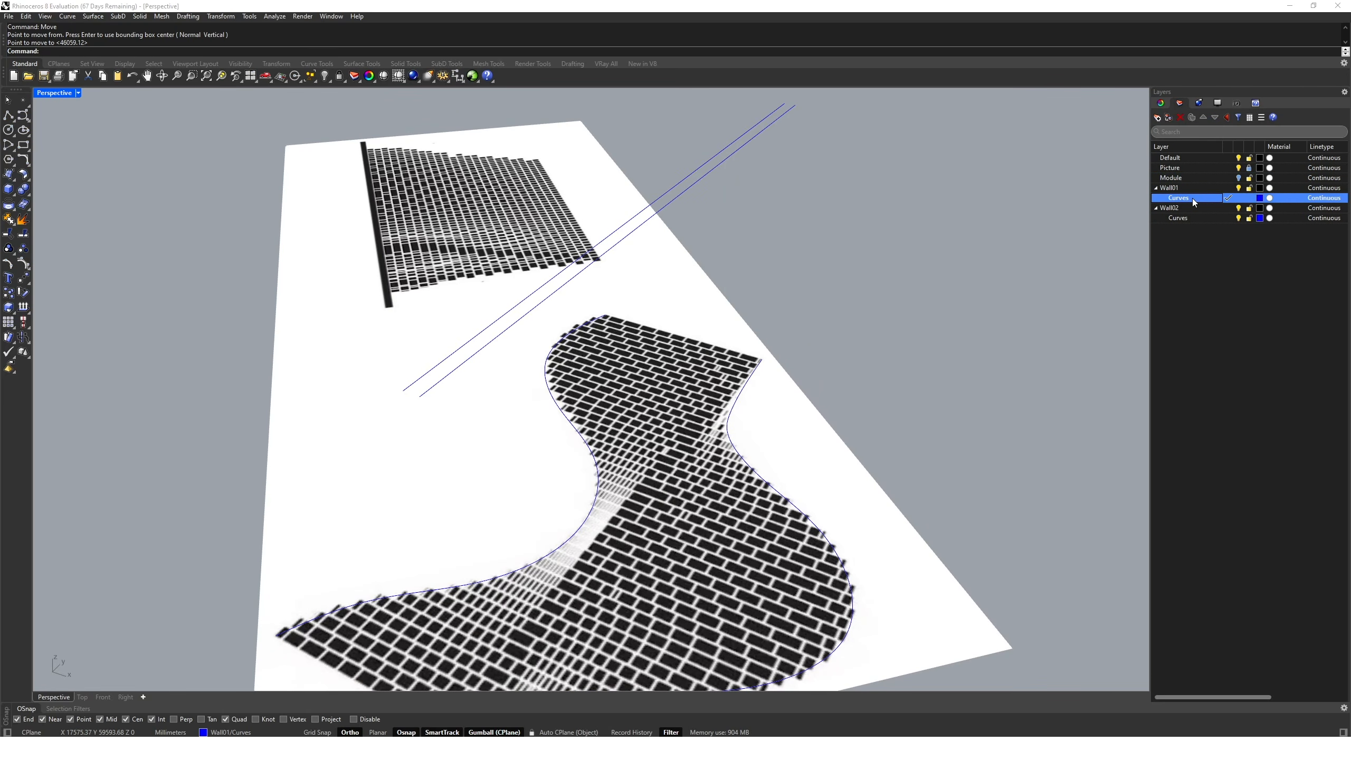
click(1159, 117)
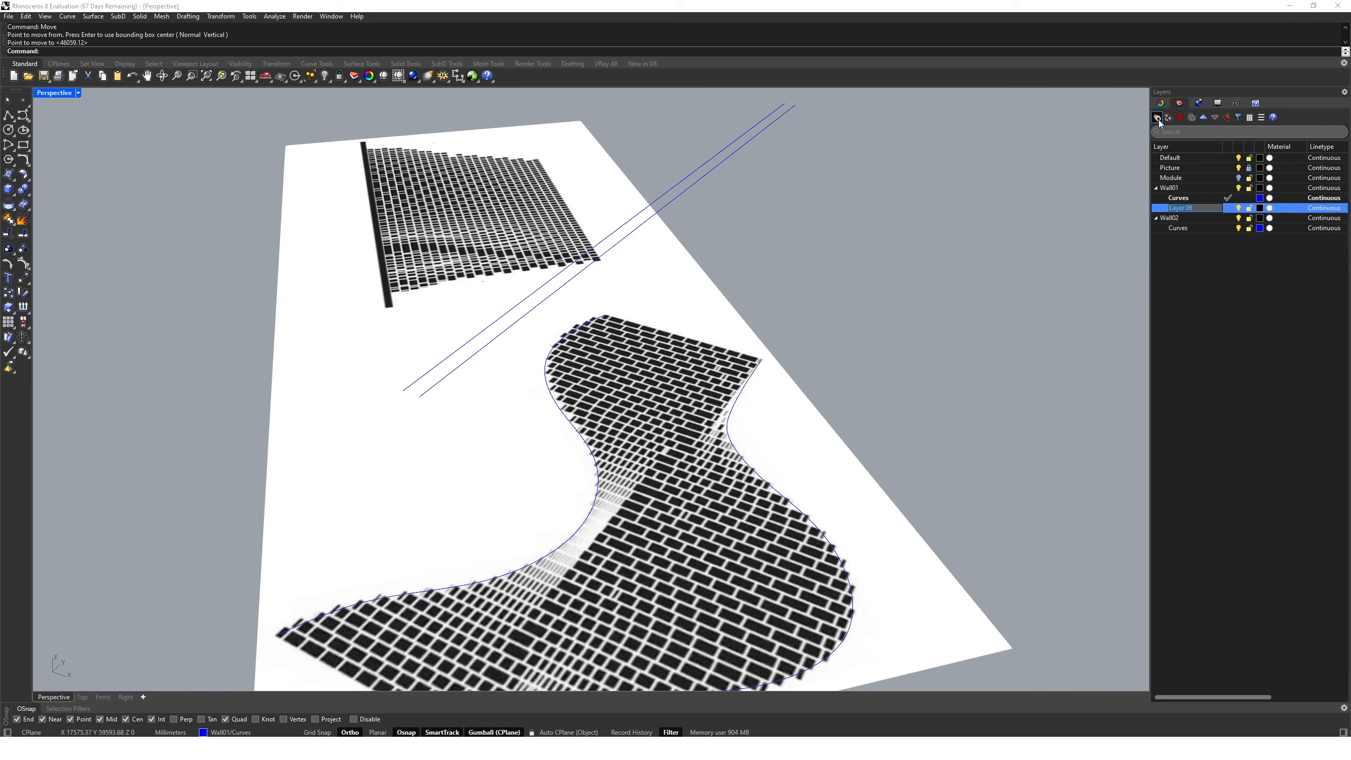
text(Loft)
key(Return)
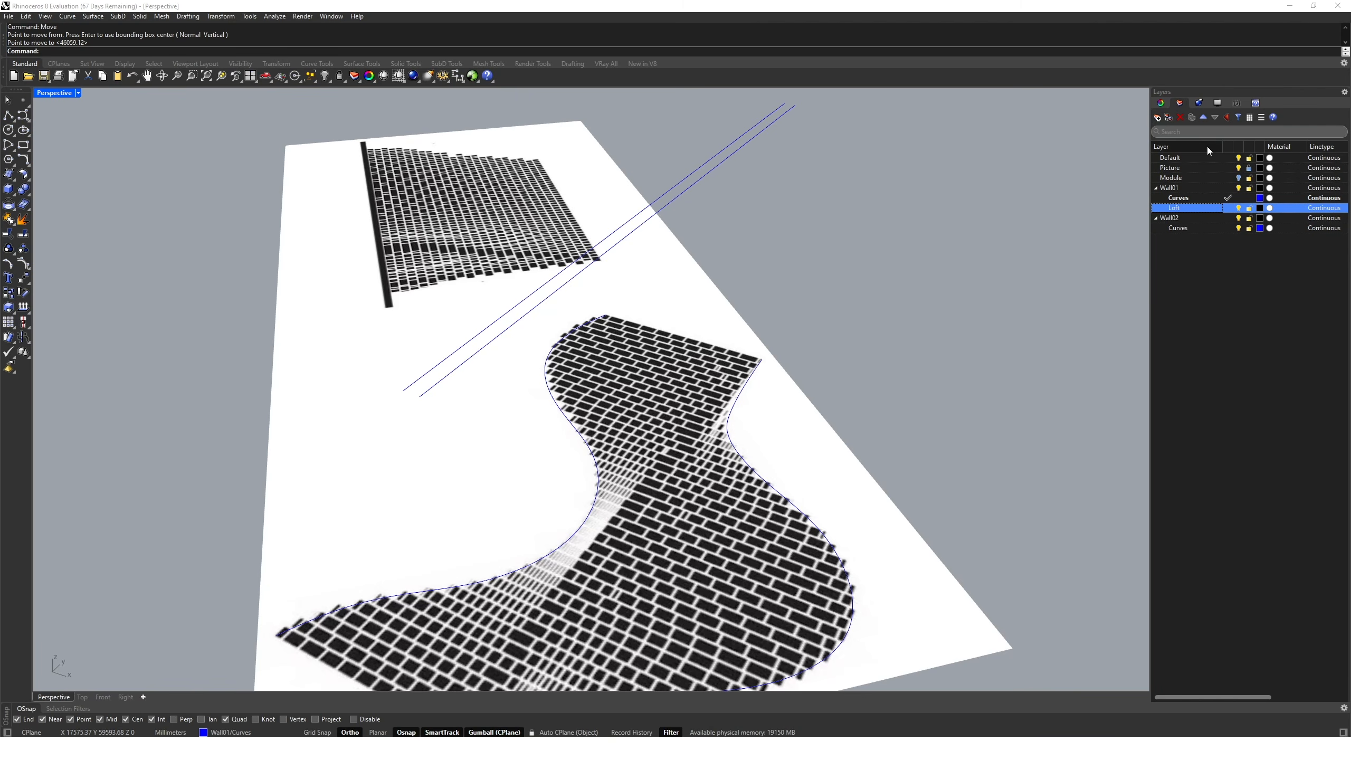
Set the color of Wall01's Loft layer to Red.
click(1260, 208)
click(541, 316)
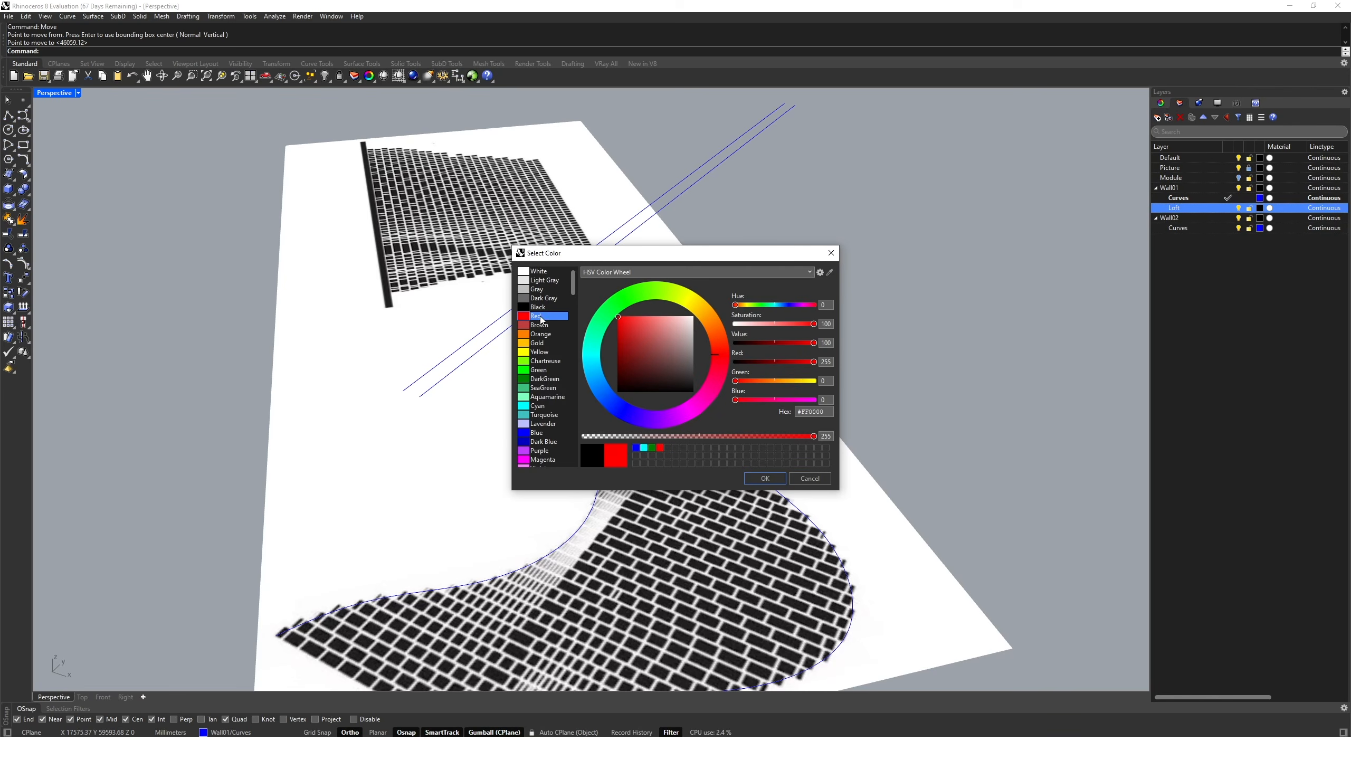
click(765, 479)
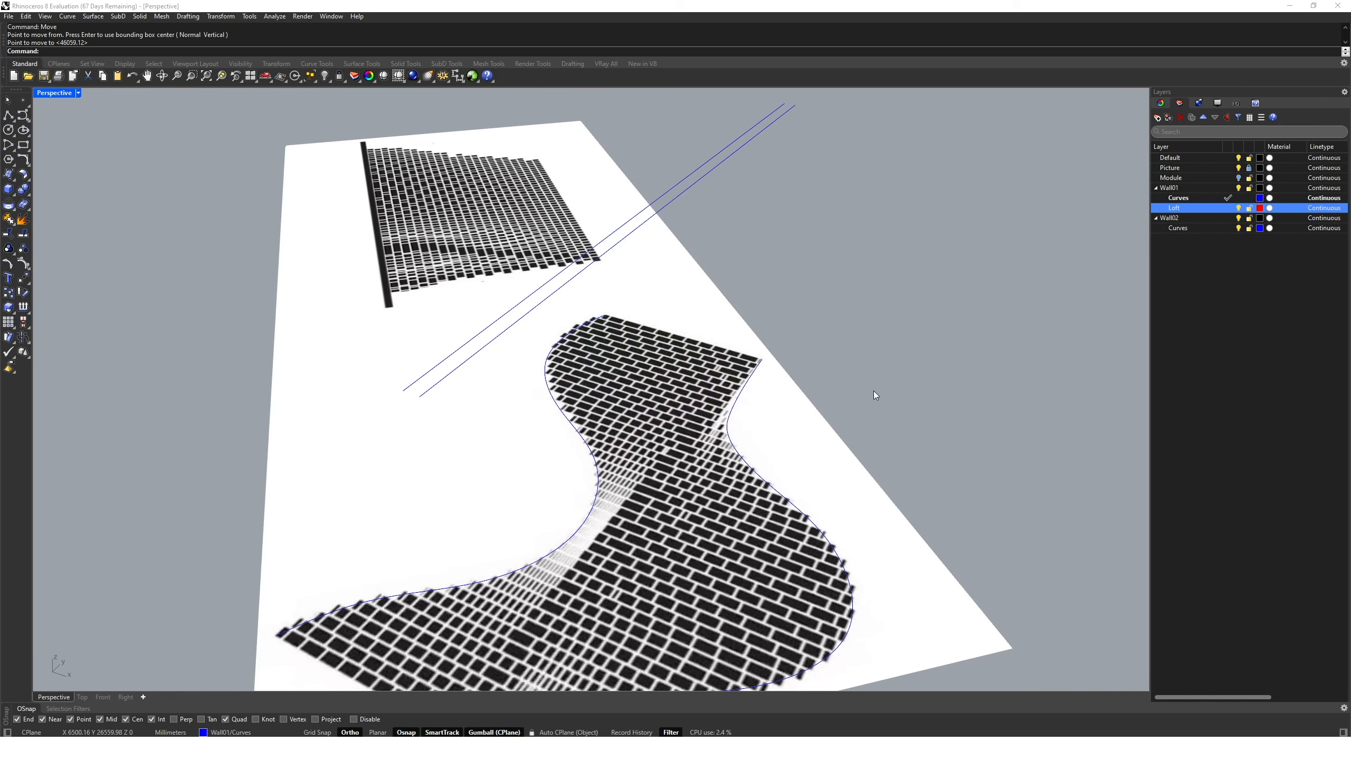
Loft the plan's right-hand base curve with the matching straight top line on Wall01's Loft layer, using Normal style without simplification.
right_drag(874, 396, 836, 366)
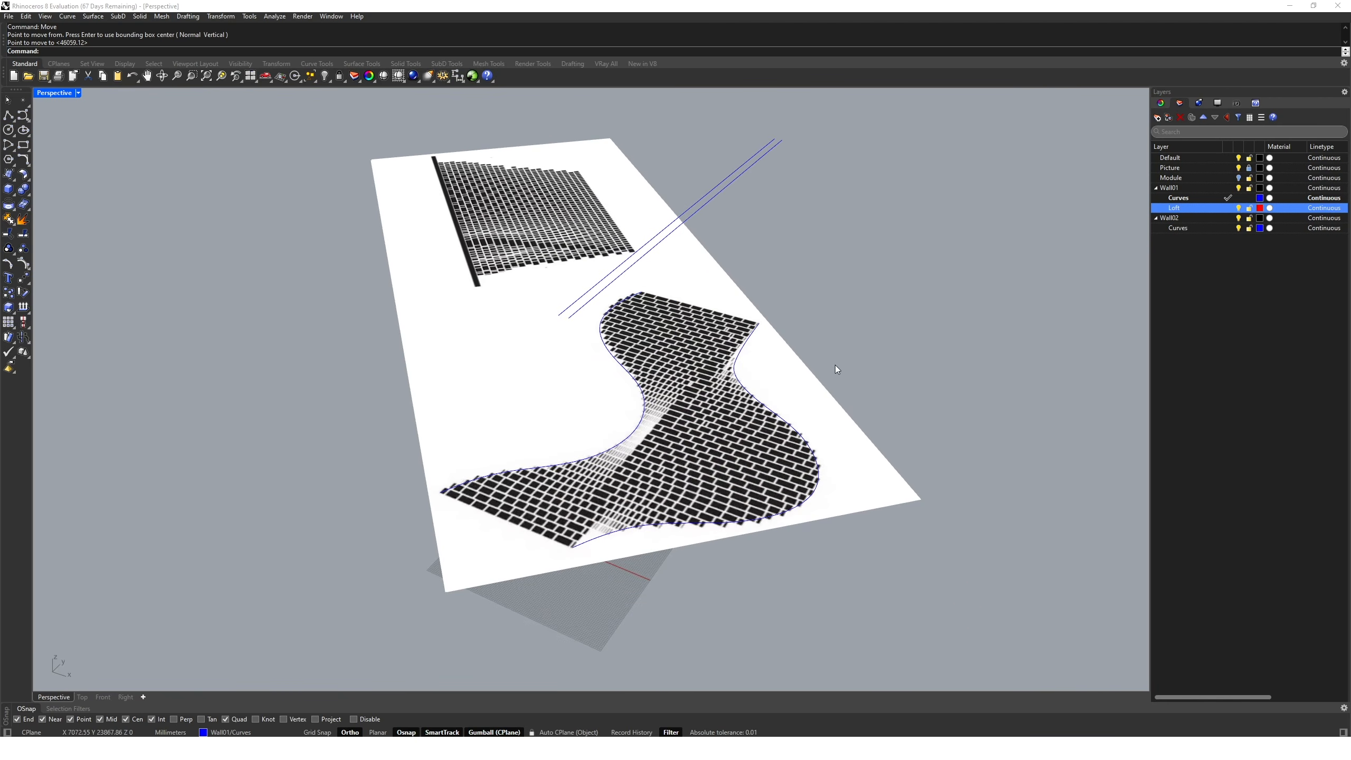
click(694, 216)
click(751, 394)
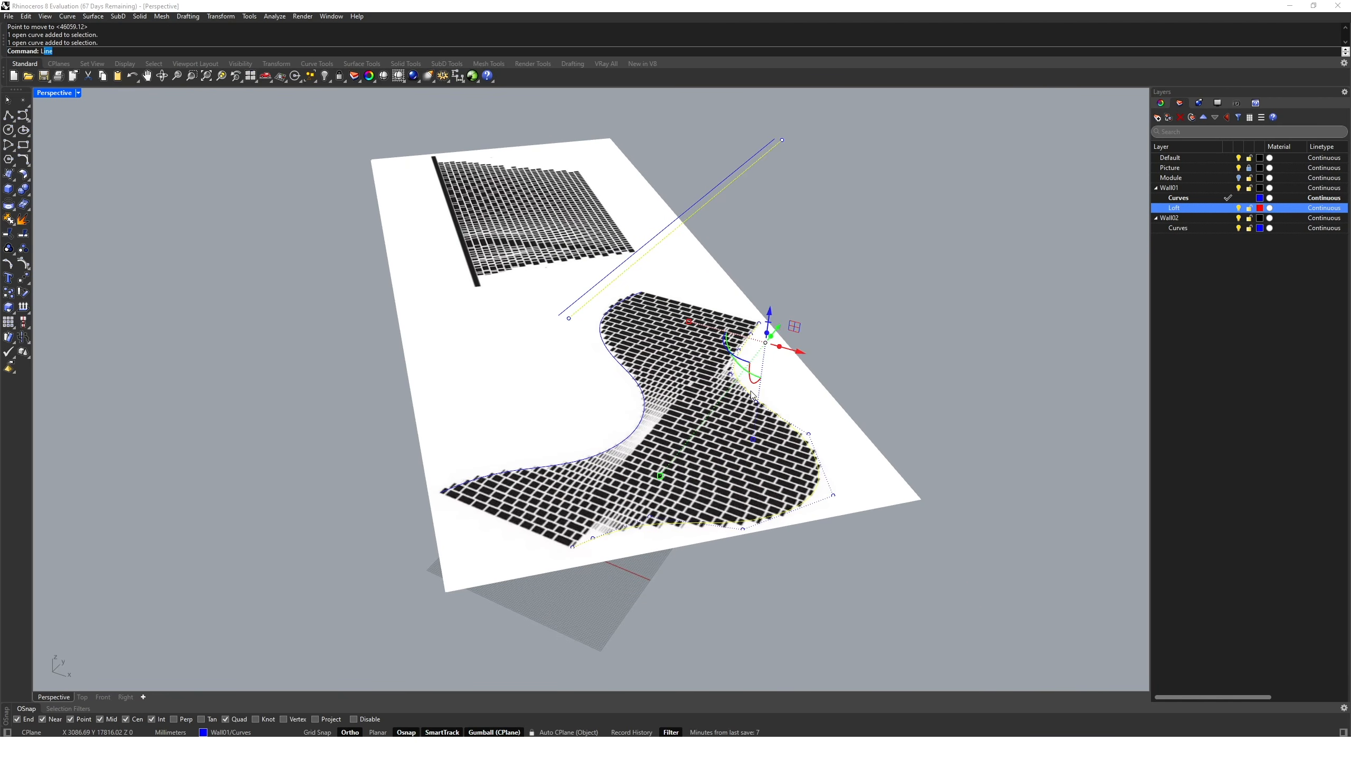
text(Loft)
key(Return)
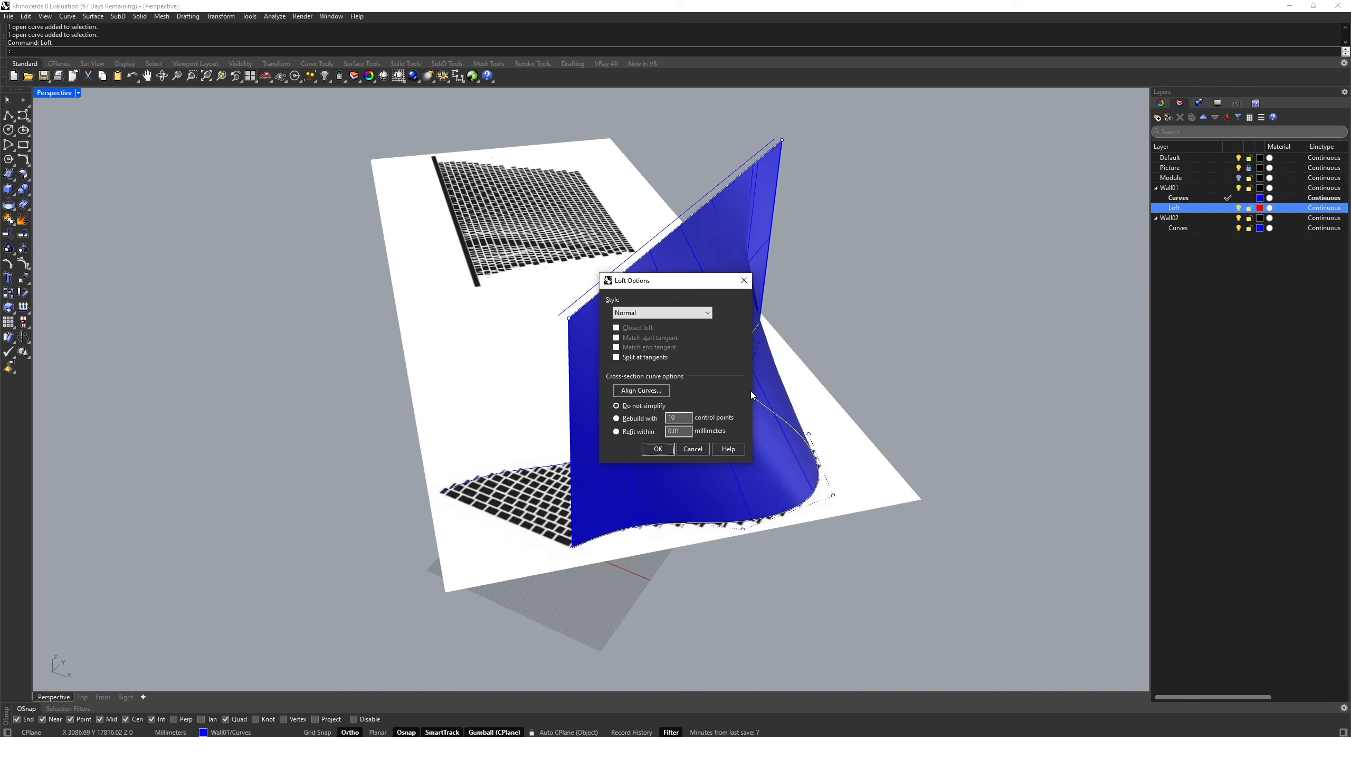
key(Return)
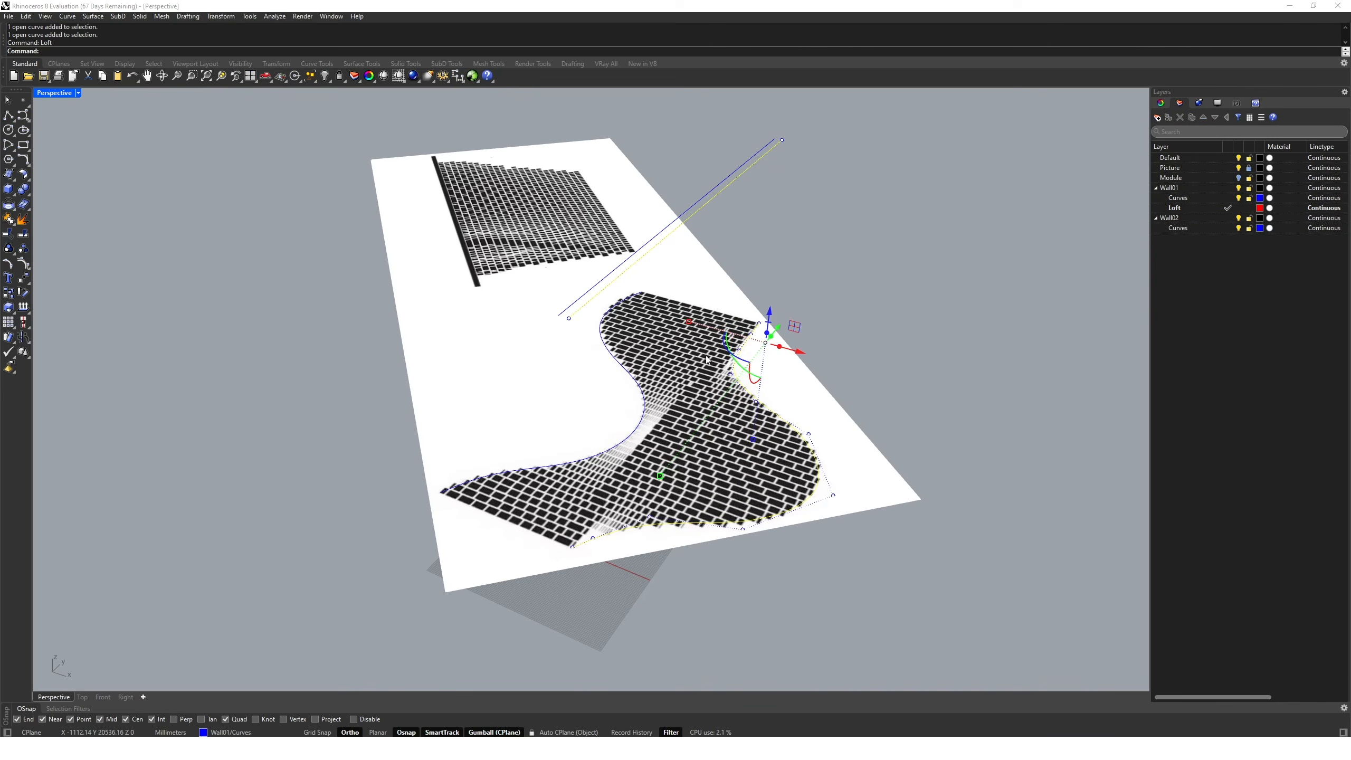
key(Return)
click(657, 448)
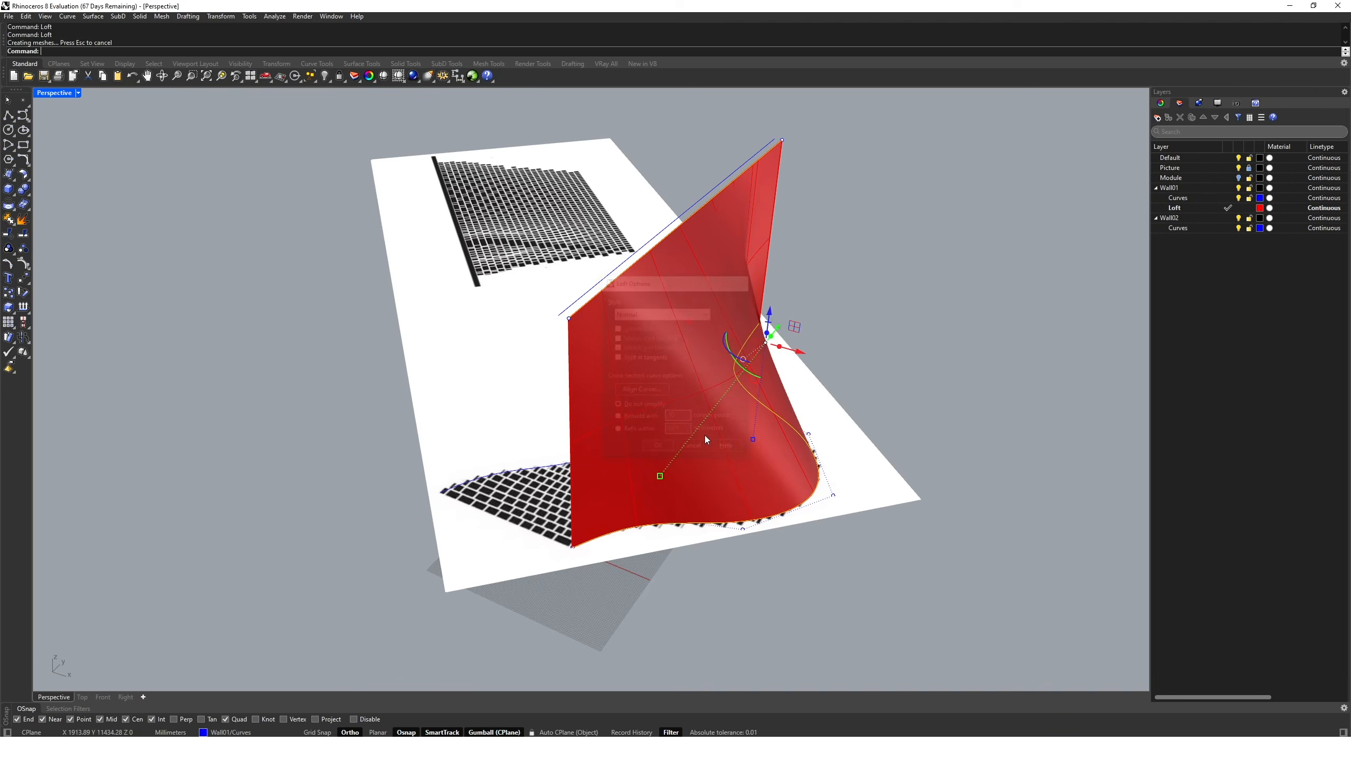
Add a sublayer named Loft under Wall02, color it Red, and make it the current layer.
click(1178, 228)
click(1162, 121)
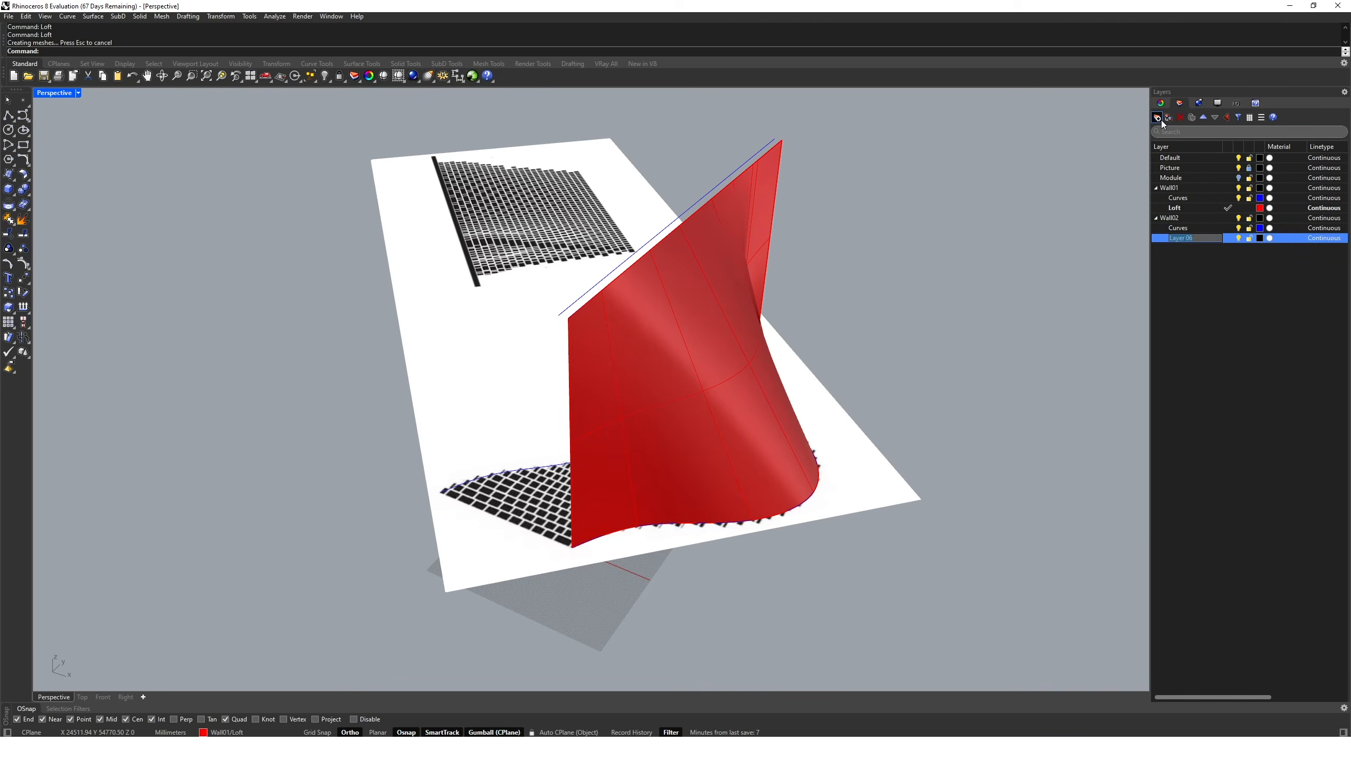
text(Loft)
key(Return)
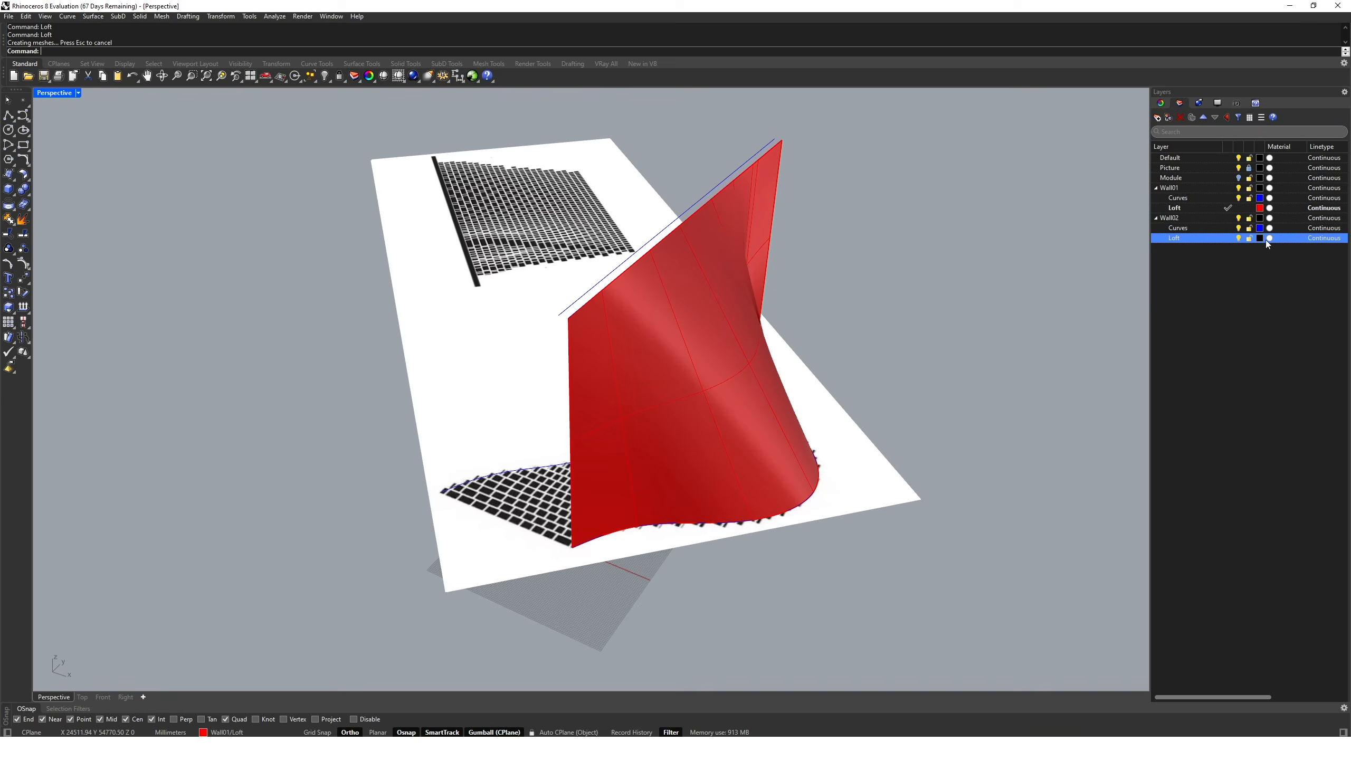
click(1261, 238)
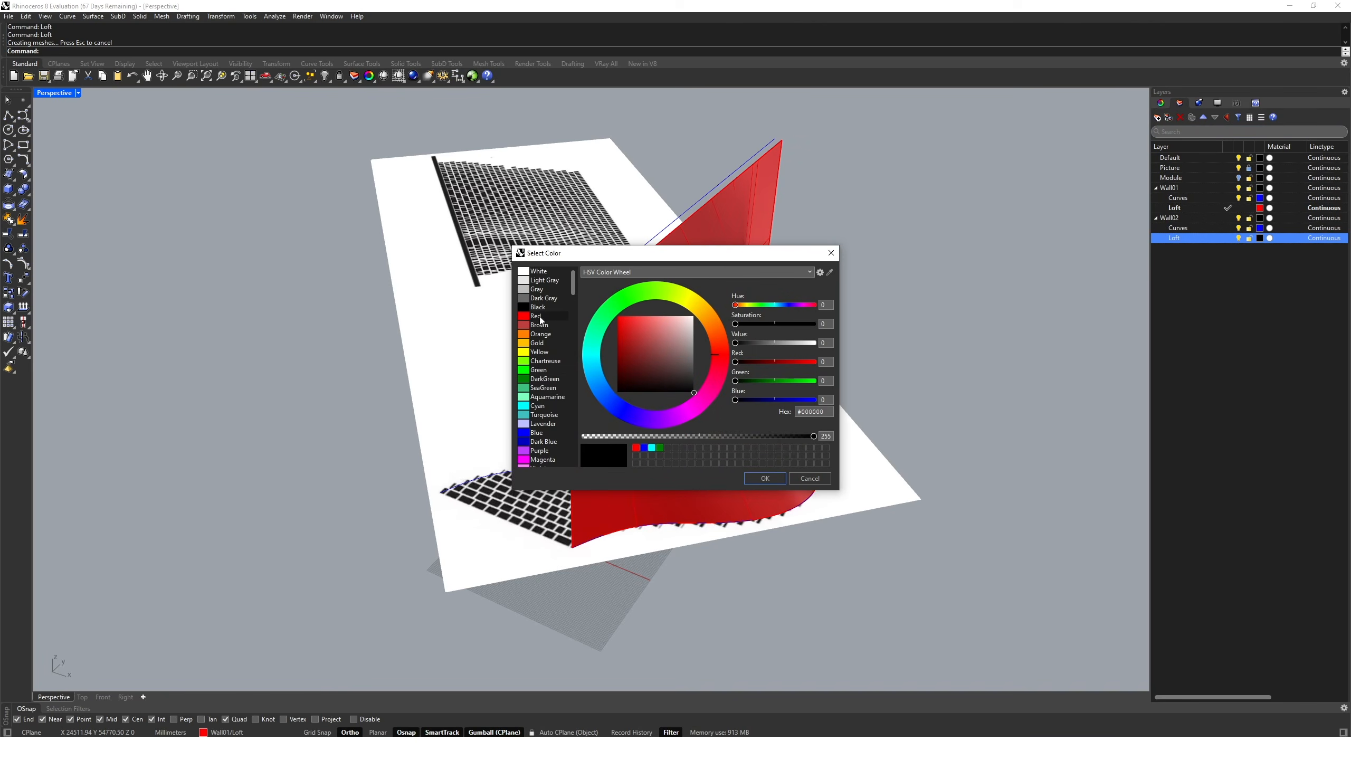
click(537, 316)
click(765, 479)
double_click(1219, 240)
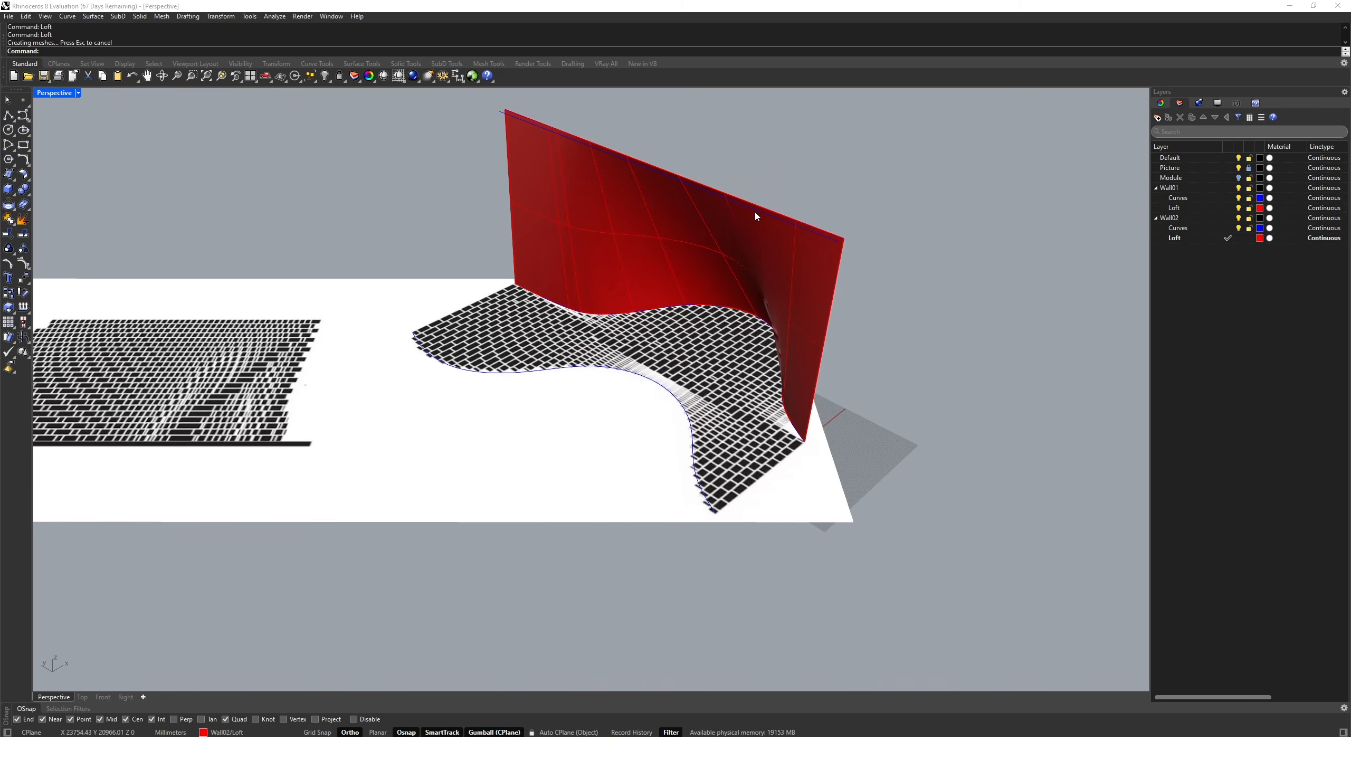
Loft the other straight top line with the remaining base curve to create the second wall surface.
click(755, 211)
shift+click(693, 456)
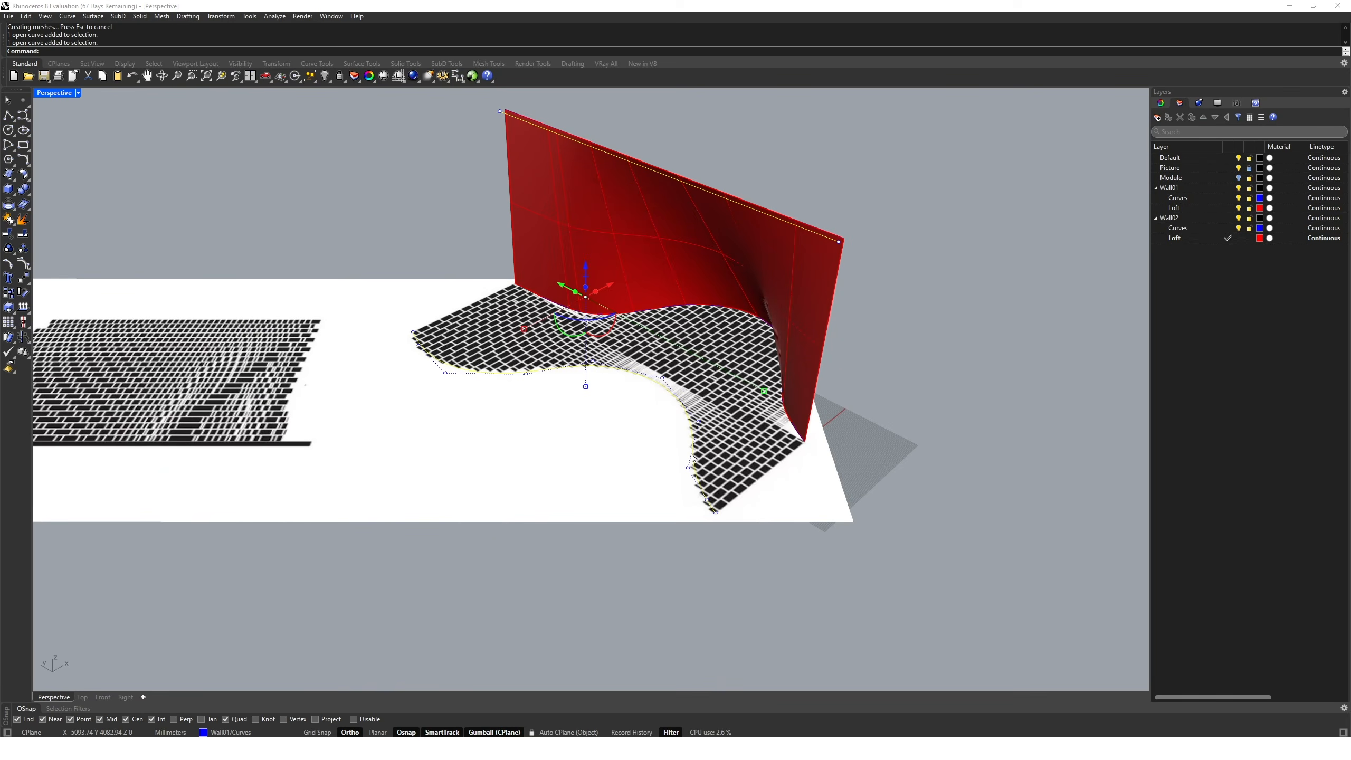
text(Loft)
key(Return)
key(Return)
key(Escape)
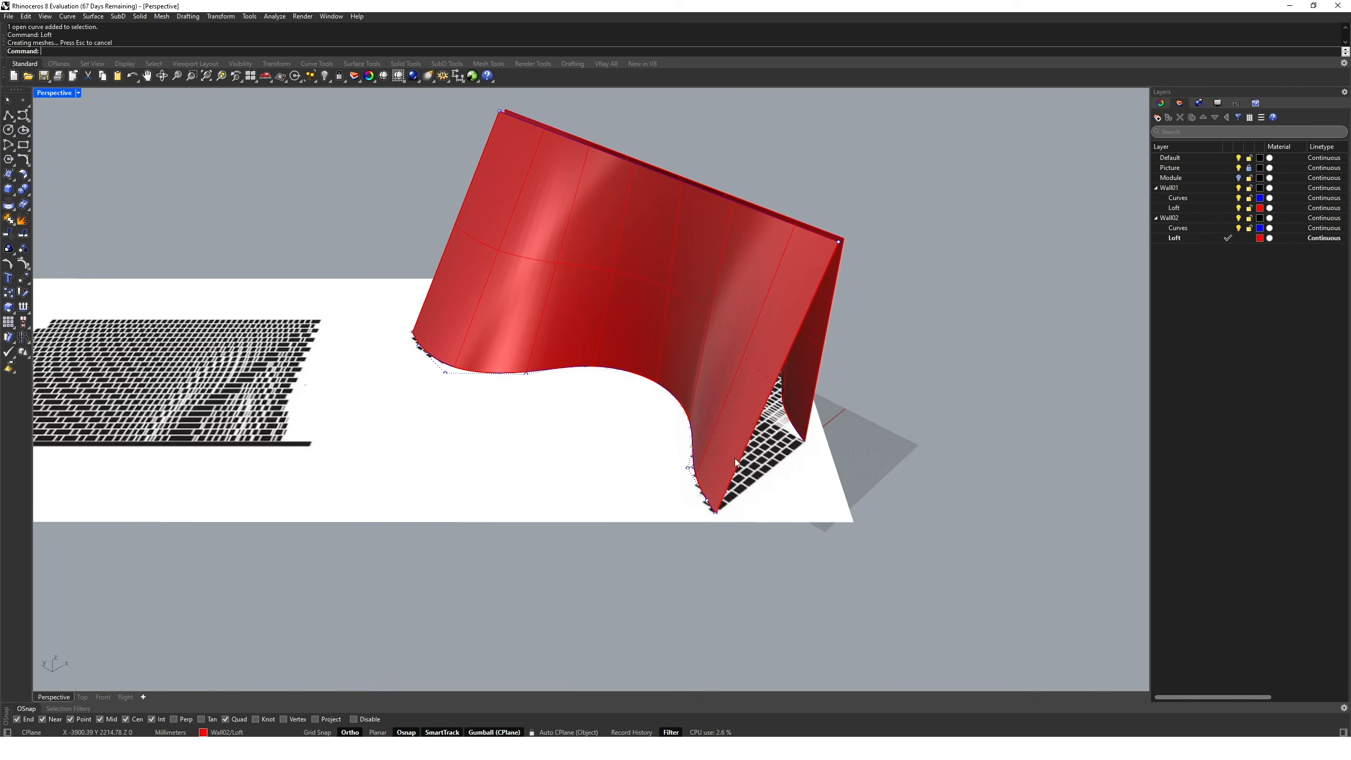
right_drag(735, 459, 653, 426)
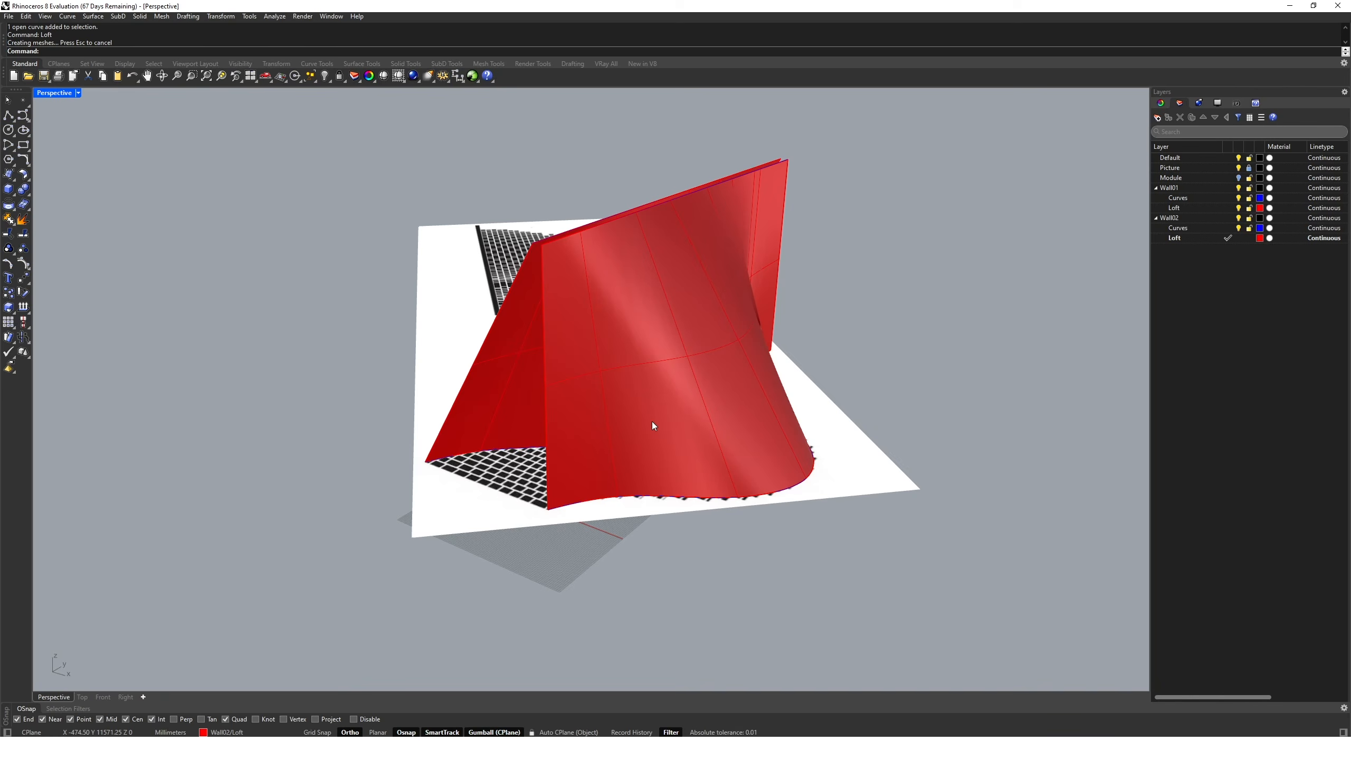
Maximize the Front view around the two lofted walls and set its display mode to Shaded.
double_click(48, 96)
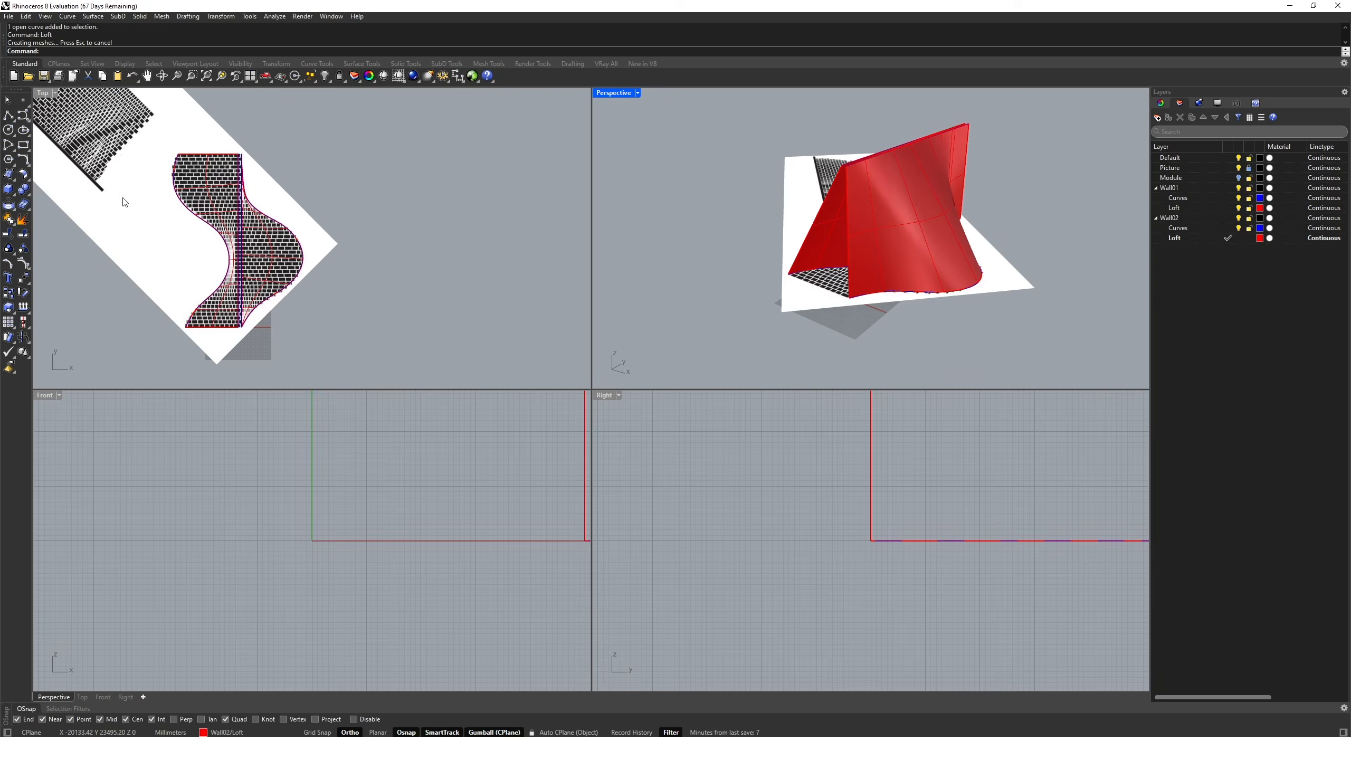
double_click(51, 393)
scroll(441, 490, down, 15)
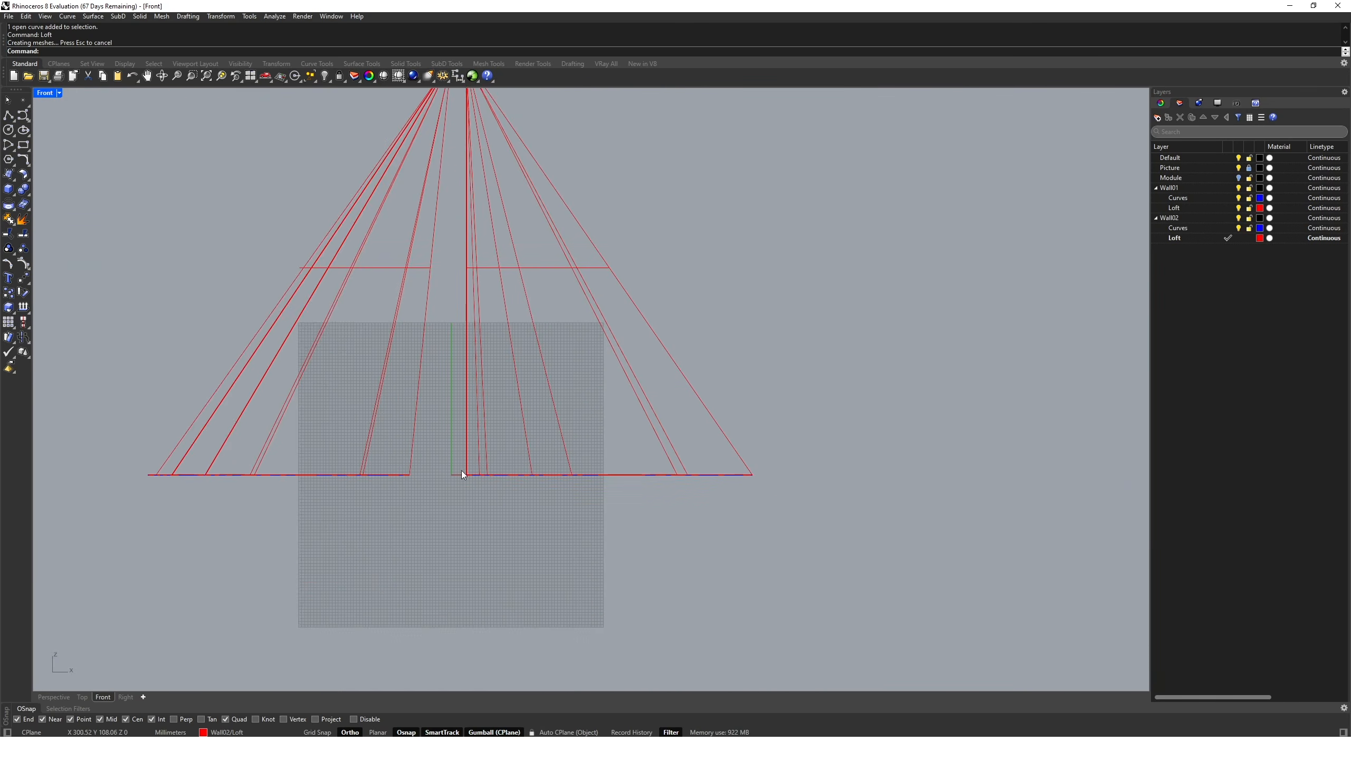
right_drag(462, 471, 547, 573)
click(46, 93)
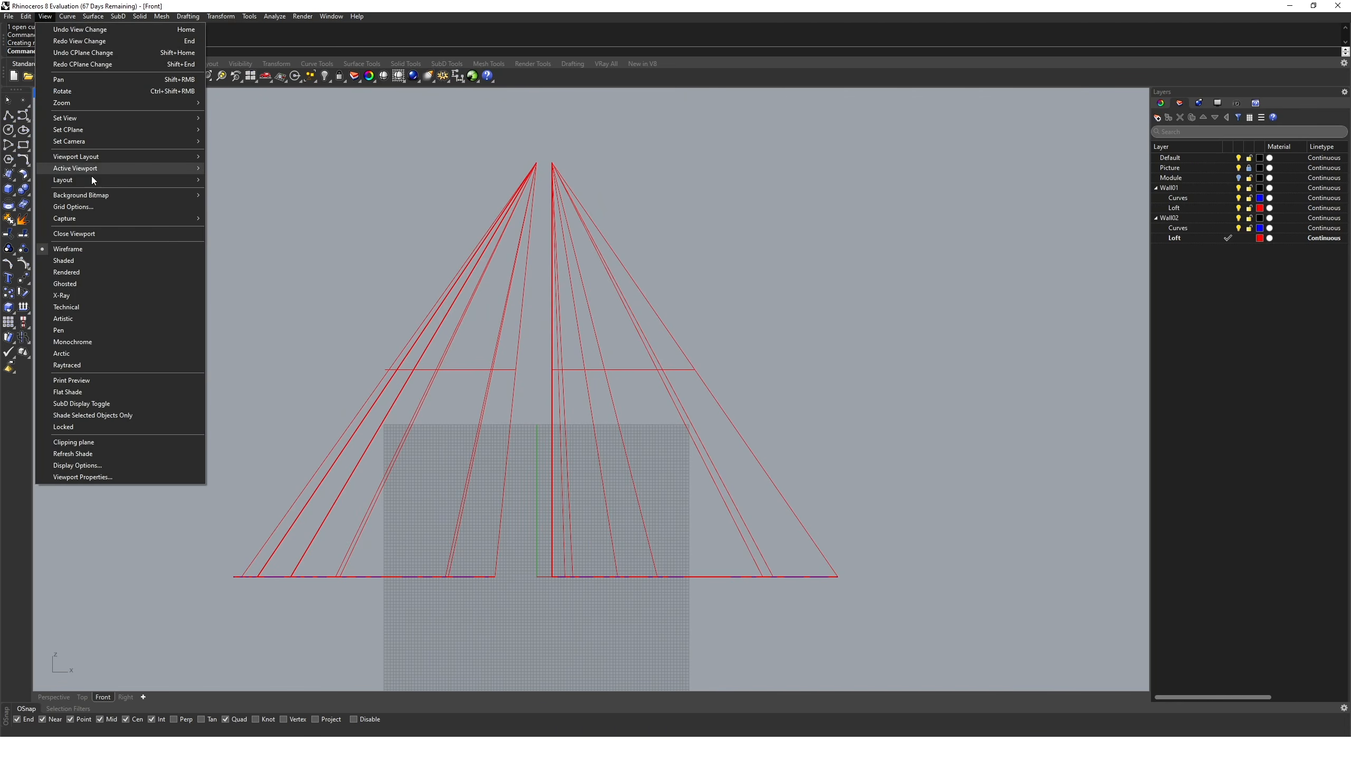
click(87, 262)
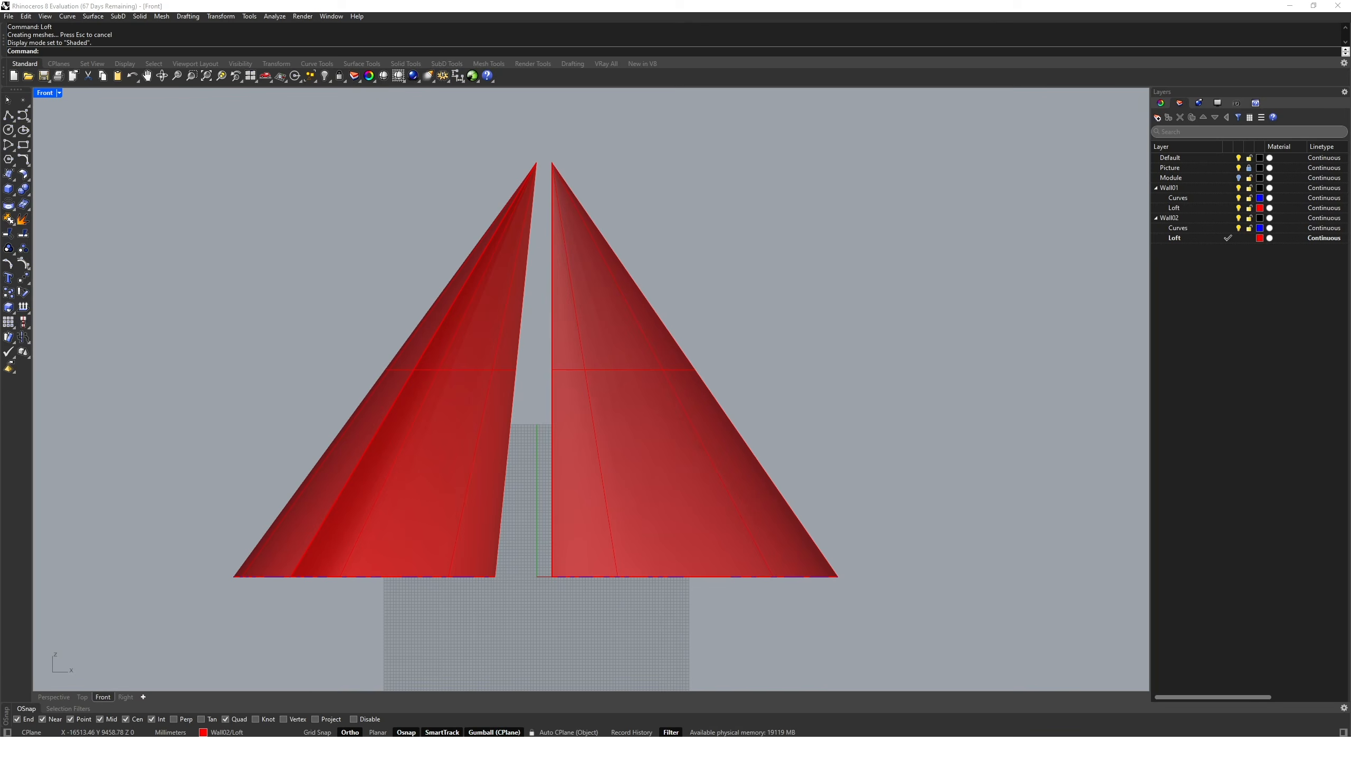
Switch to the image viewer, copy Serpentine-Elevation-perspective.png to the clipboard, and return to Rhino.
key(alt+Tab)
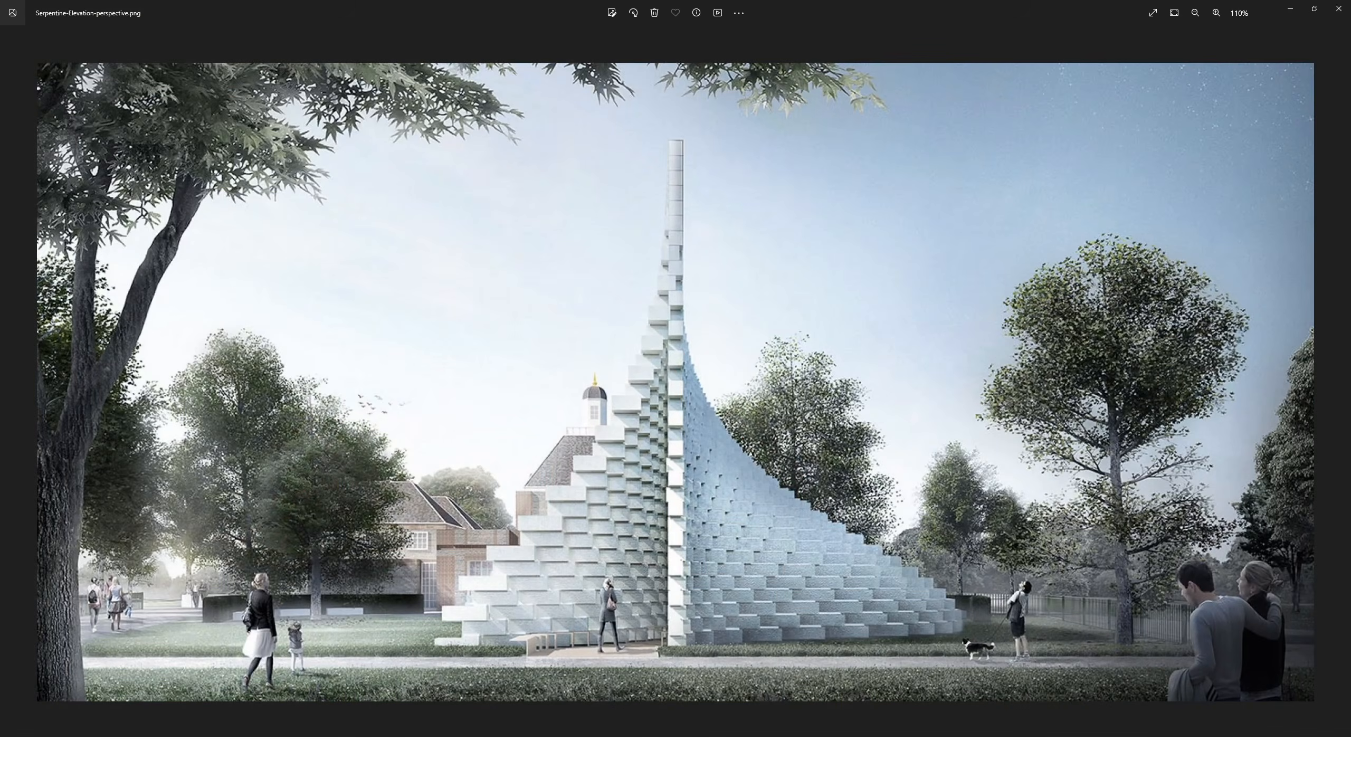
right_click(660, 509)
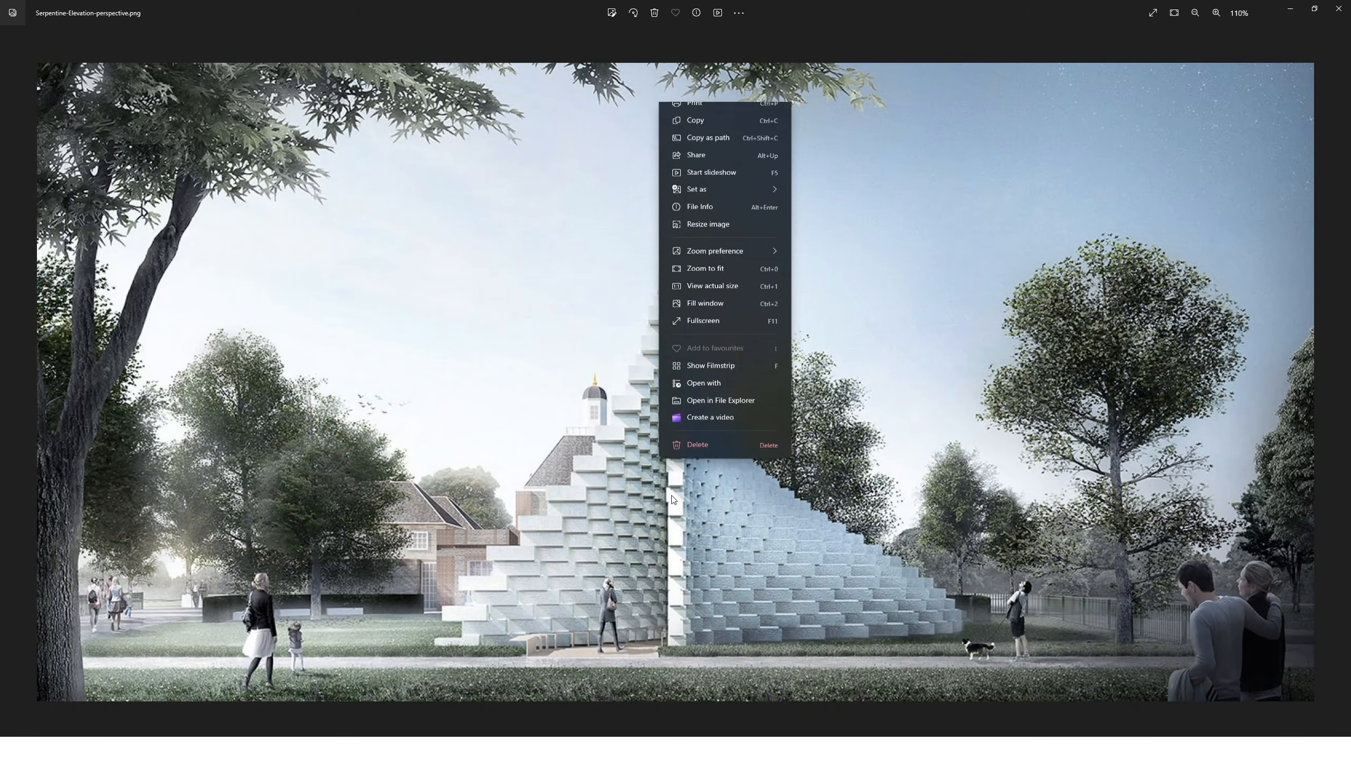
click(728, 160)
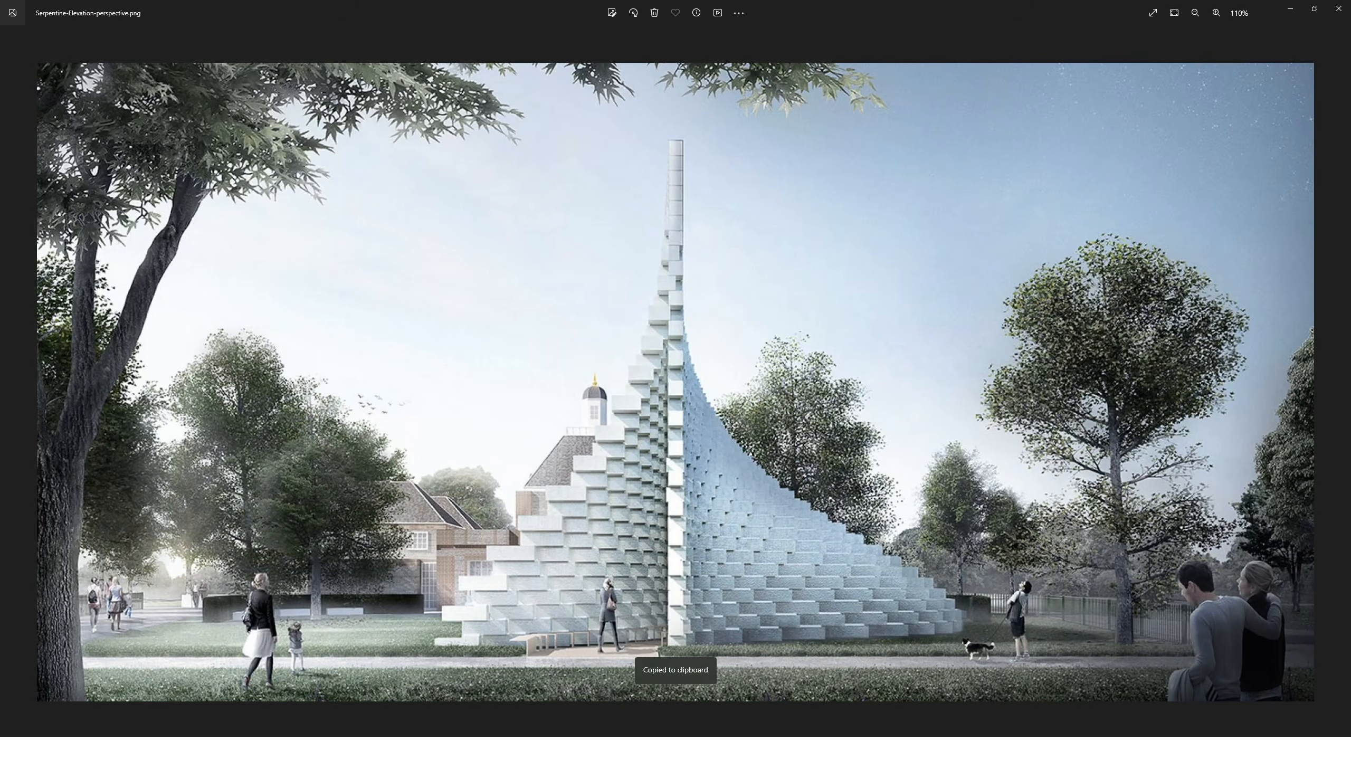
key(alt+Tab)
Make the Picture layer current and paste the copied rendering into the Front view, sized wider than the two walls.
scroll(515, 618, down, 3)
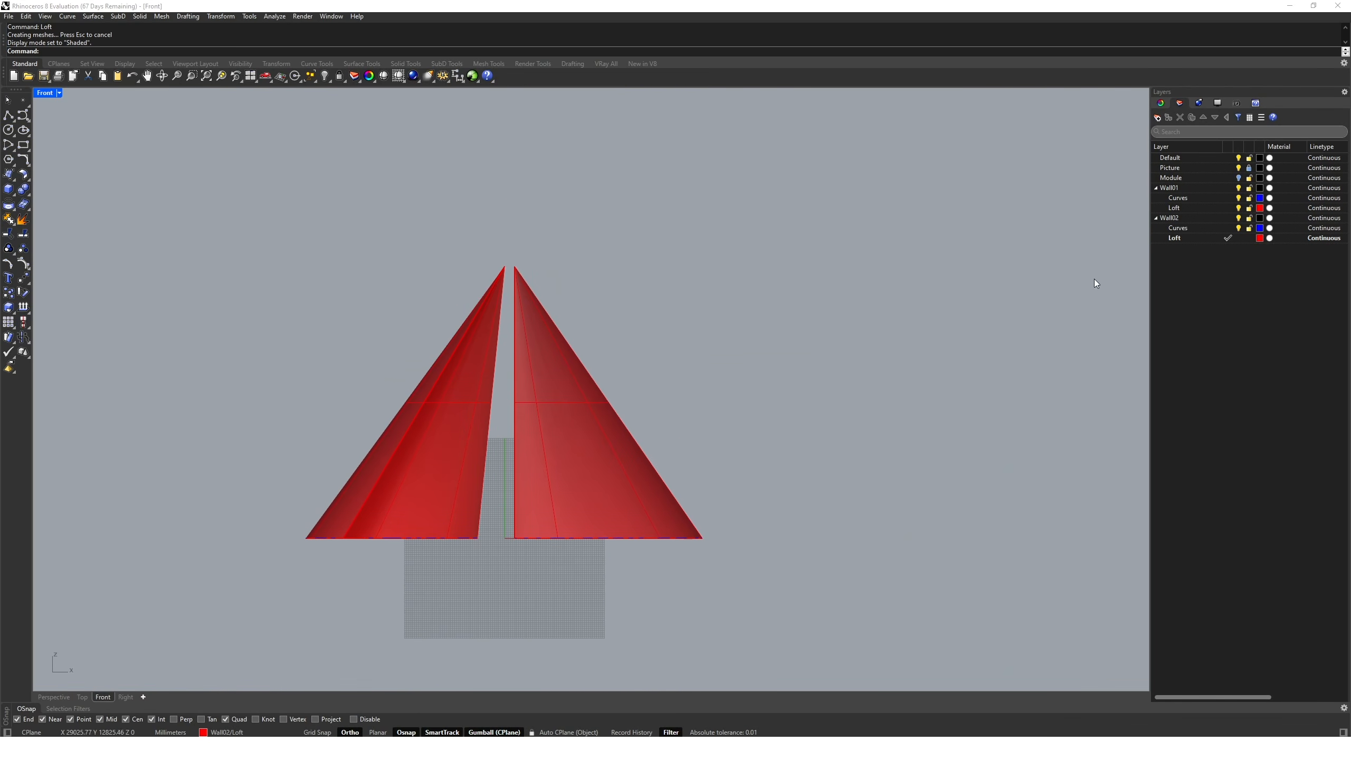
click(1189, 167)
double_click(1190, 167)
key(ctrl+v)
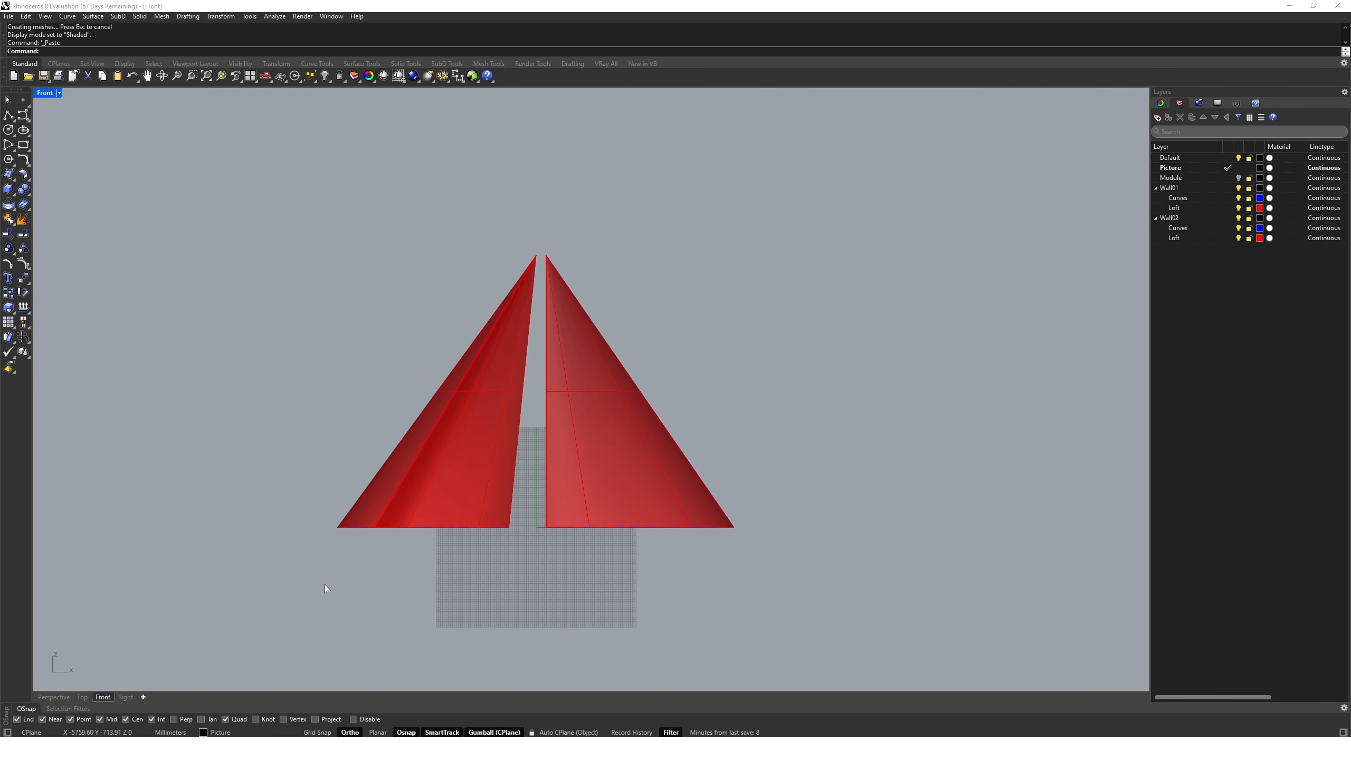
click(161, 571)
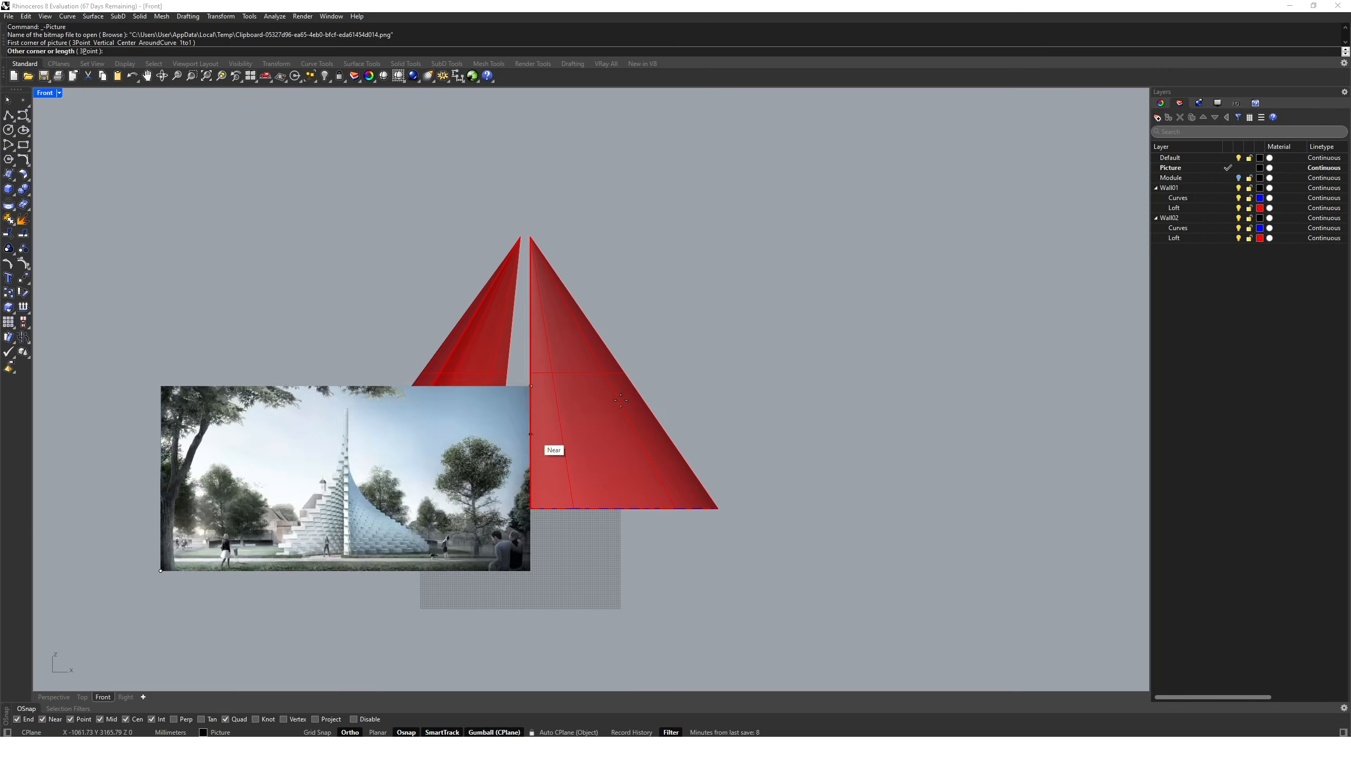
click(786, 313)
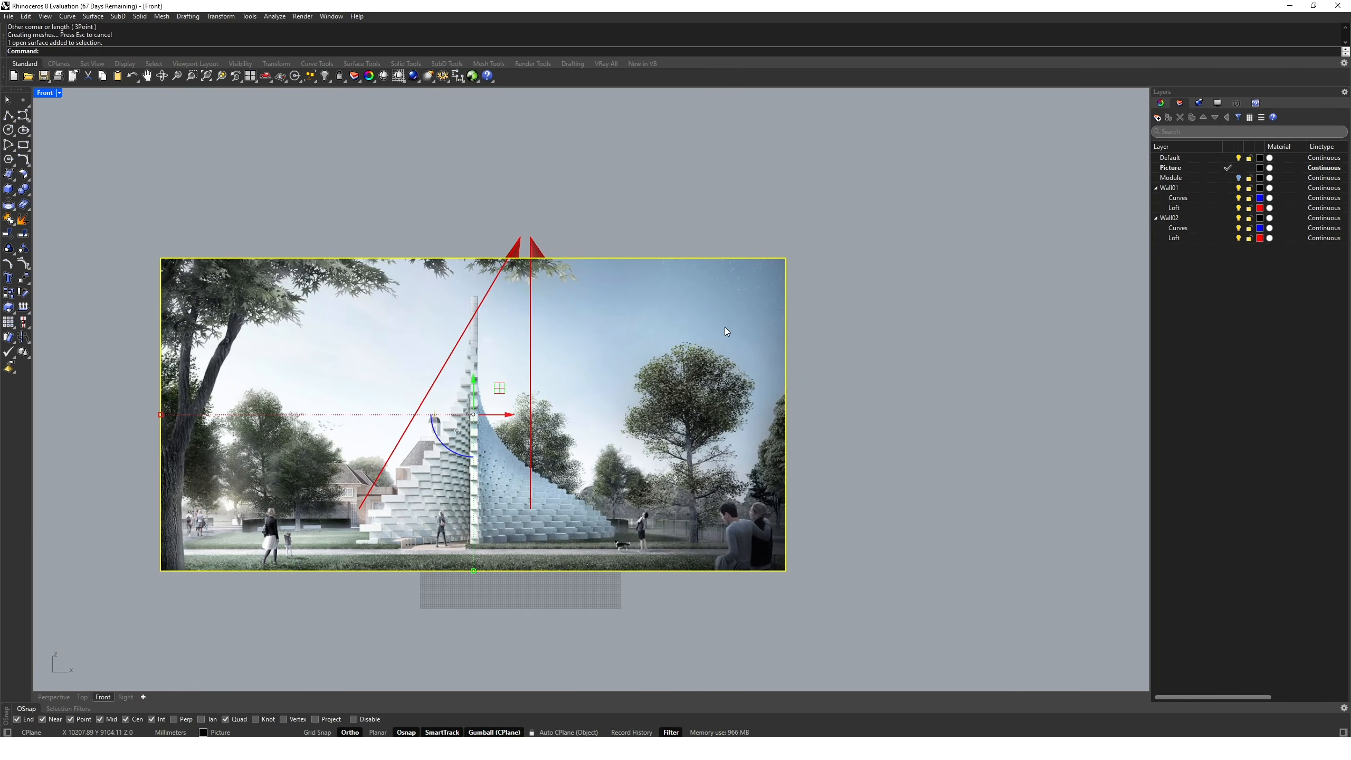
Move the picture past the far end of the plan in the Top view so it stands behind both walls.
double_click(45, 93)
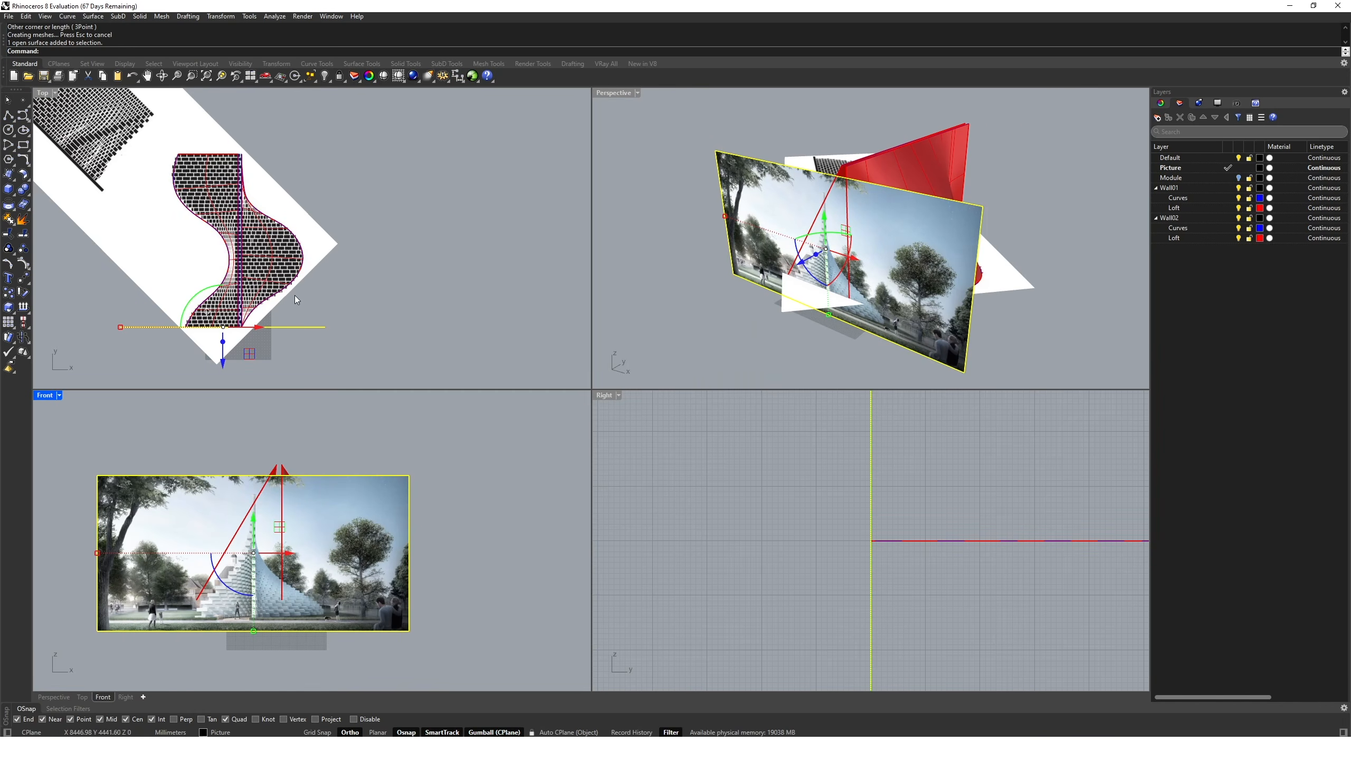
drag(223, 349, 224, 181)
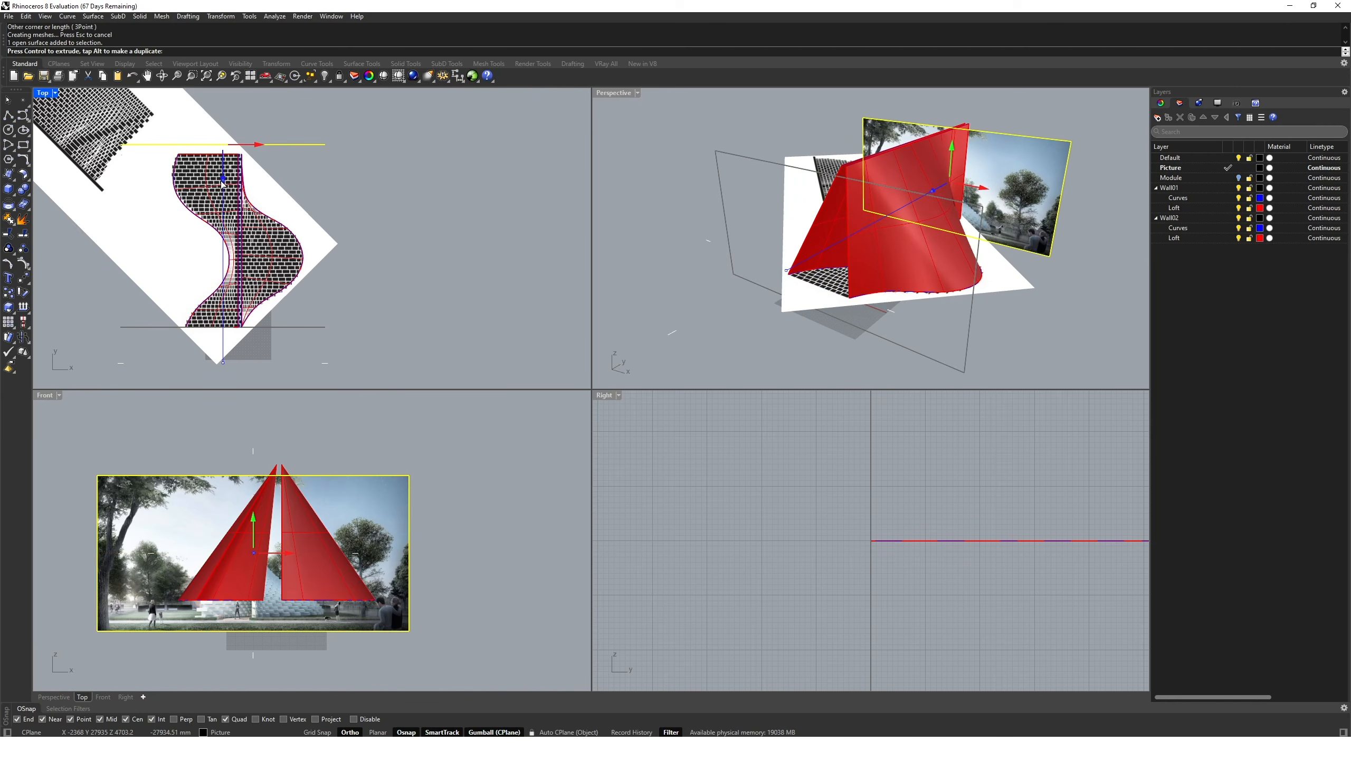
double_click(46, 396)
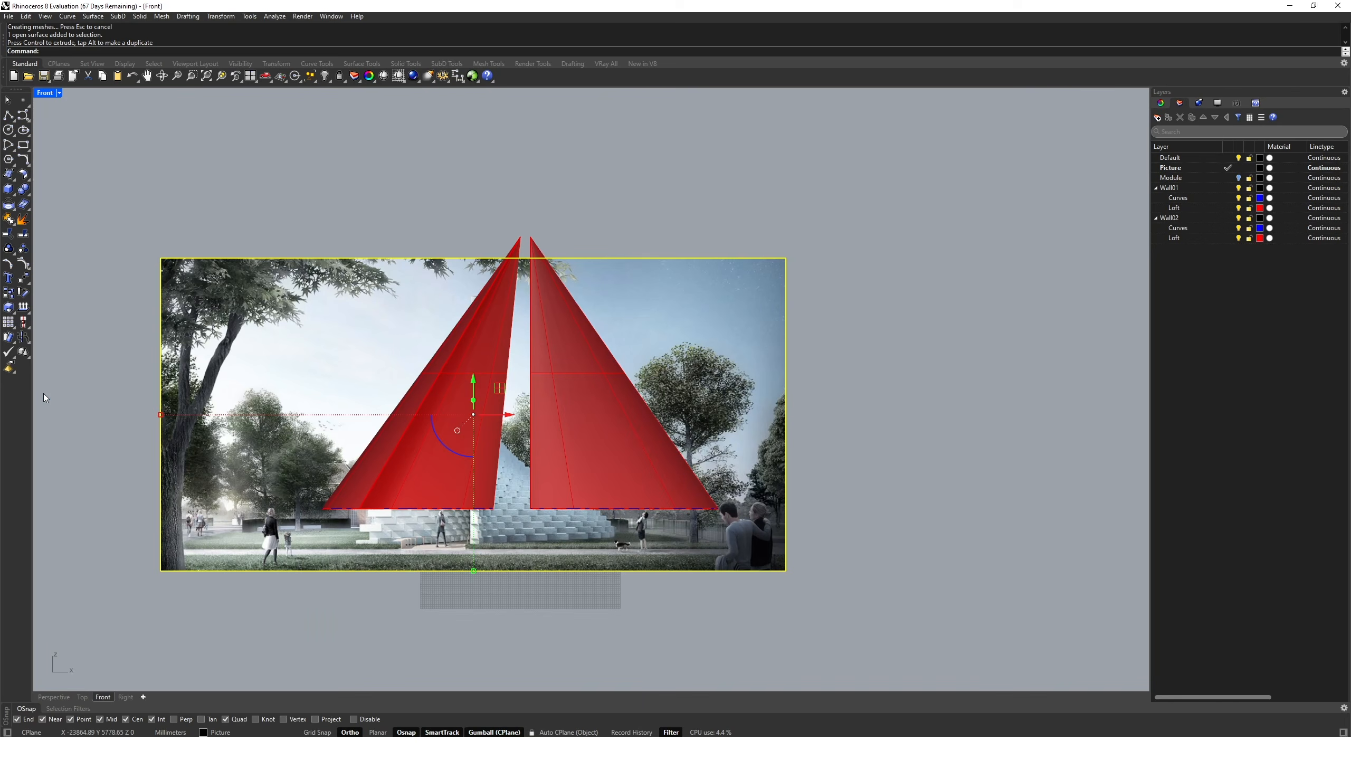
Set the Front view to Ghosted and move the picture to align the pavilion's central column and base with the lofted walls.
click(45, 16)
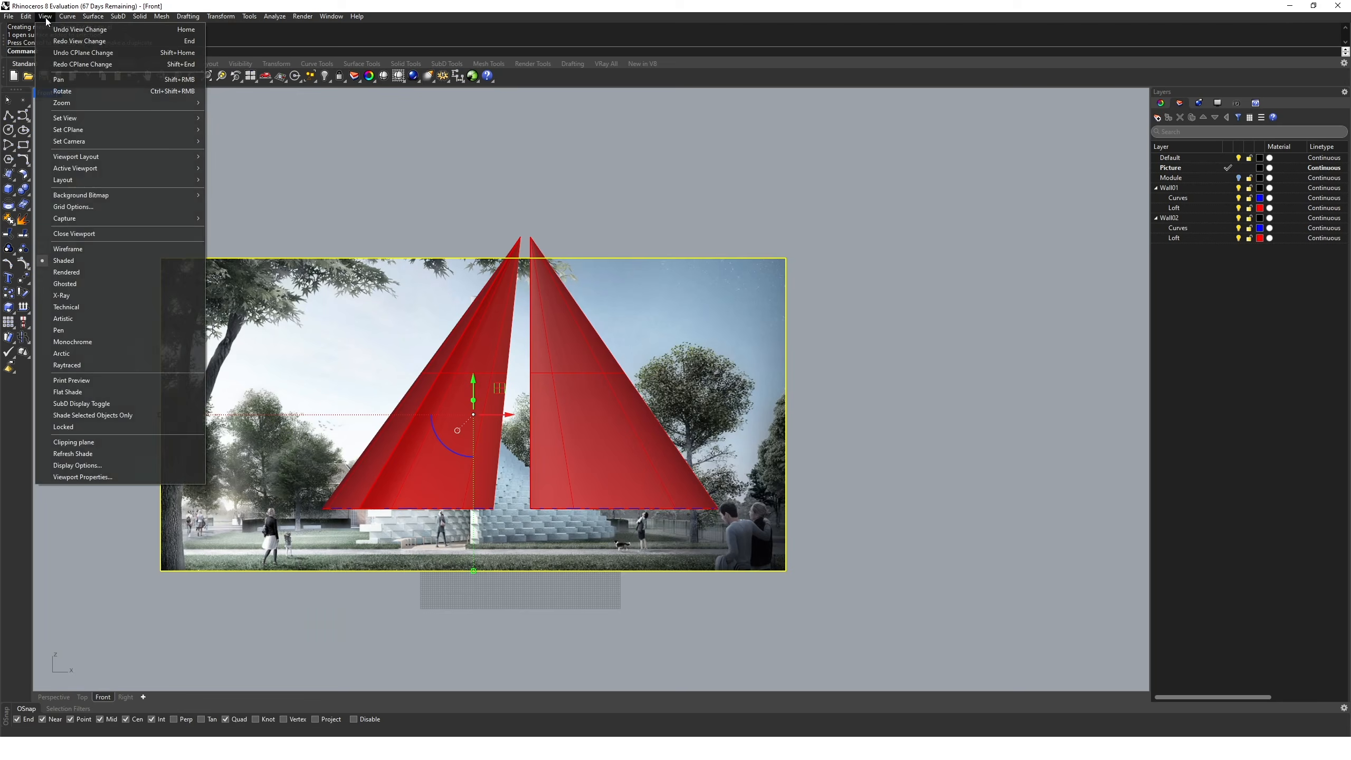
click(80, 284)
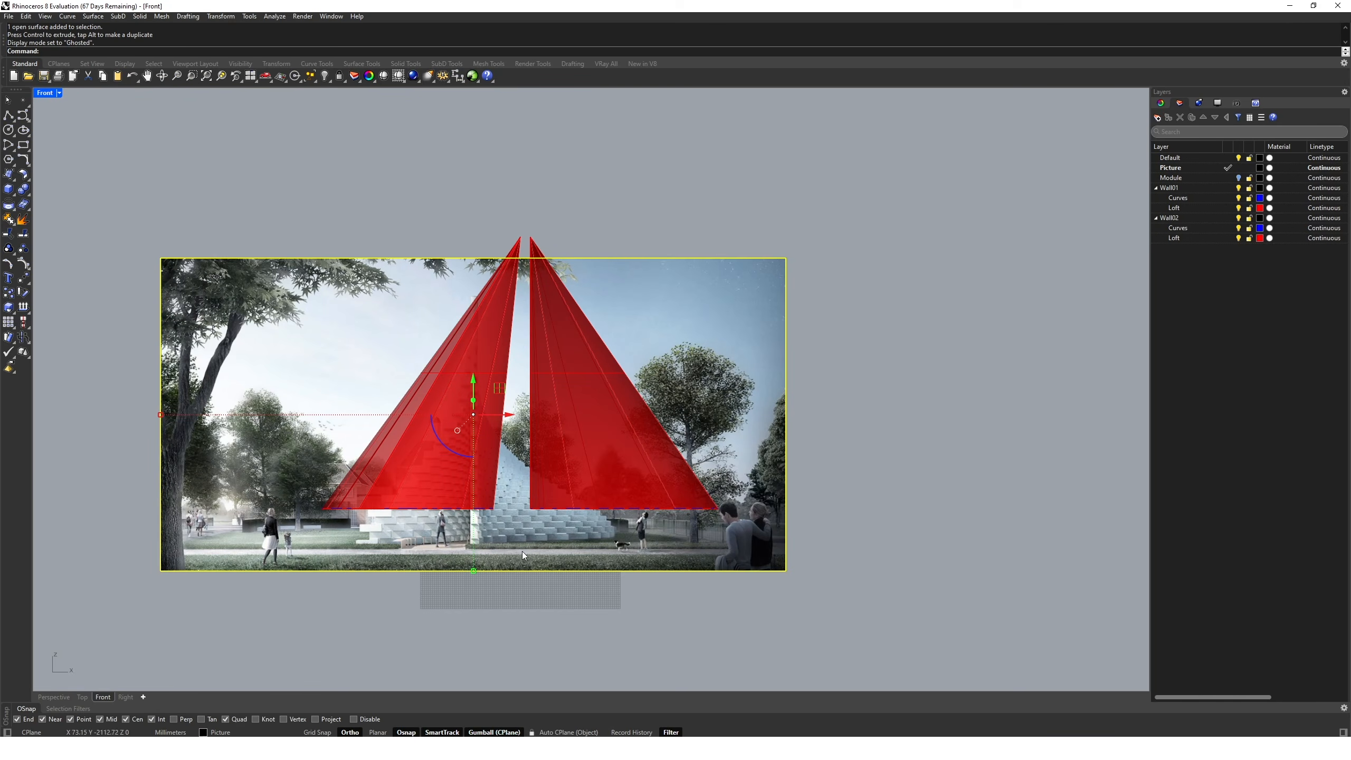
drag(497, 389, 549, 356)
scroll(541, 503, up, 14)
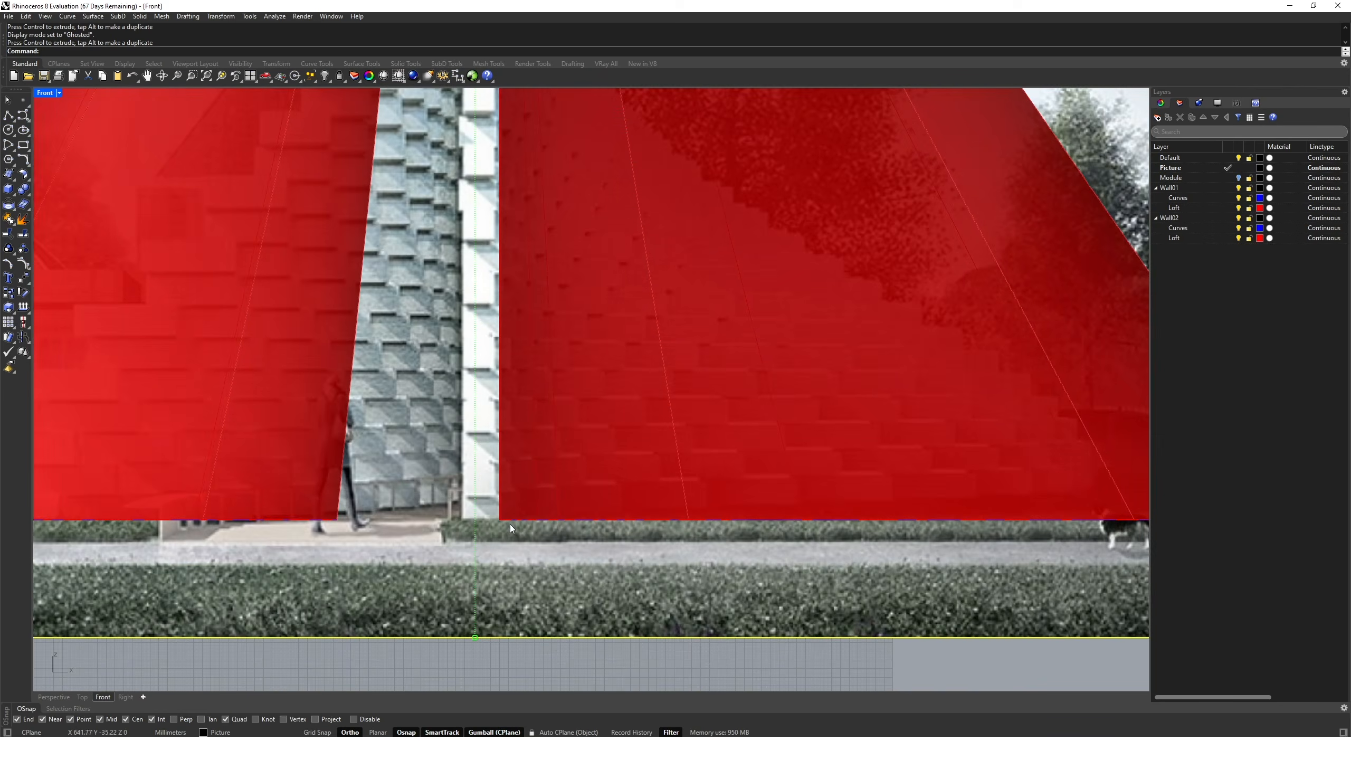
Nudge the picture and scale it from the wall's base so the rendered column's top meets the height of the lofted walls.
scroll(510, 523, up, 6)
drag(482, 509, 475, 509)
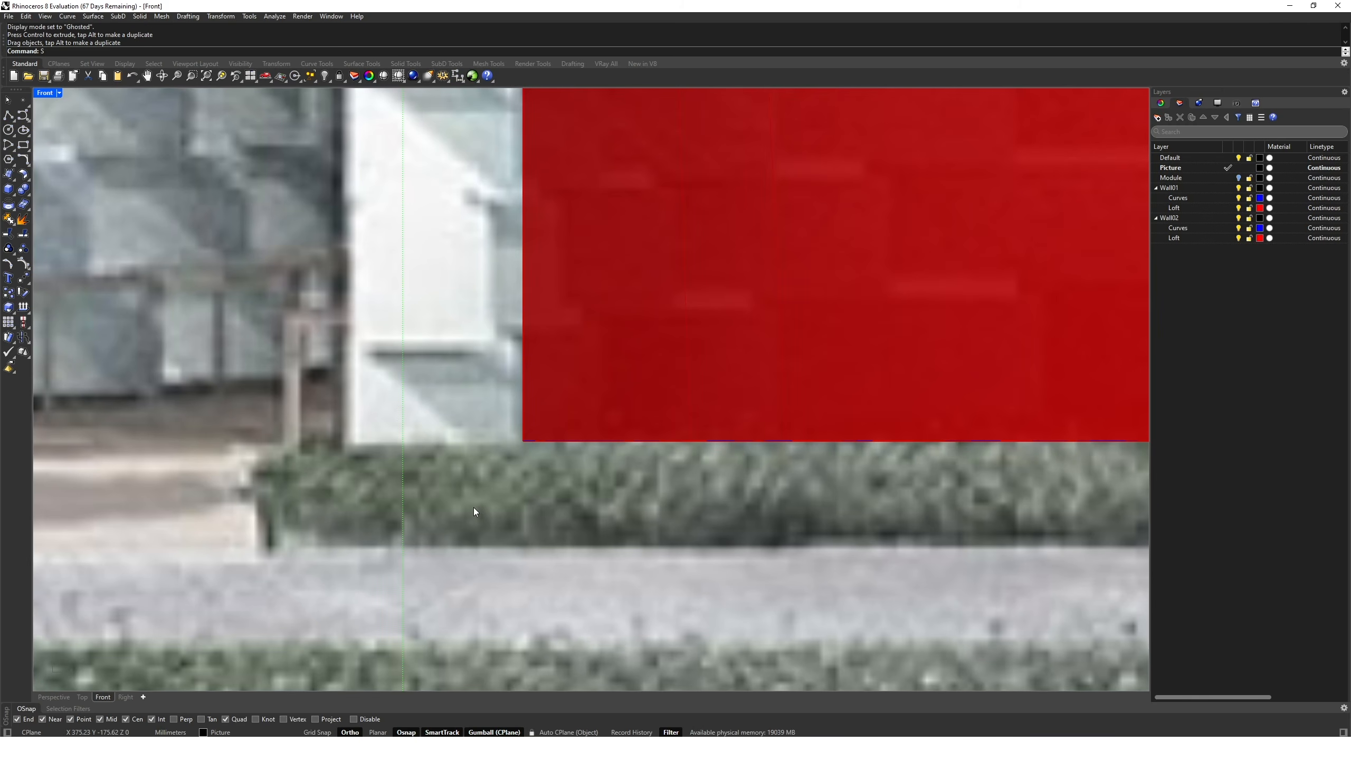
right_click(473, 507)
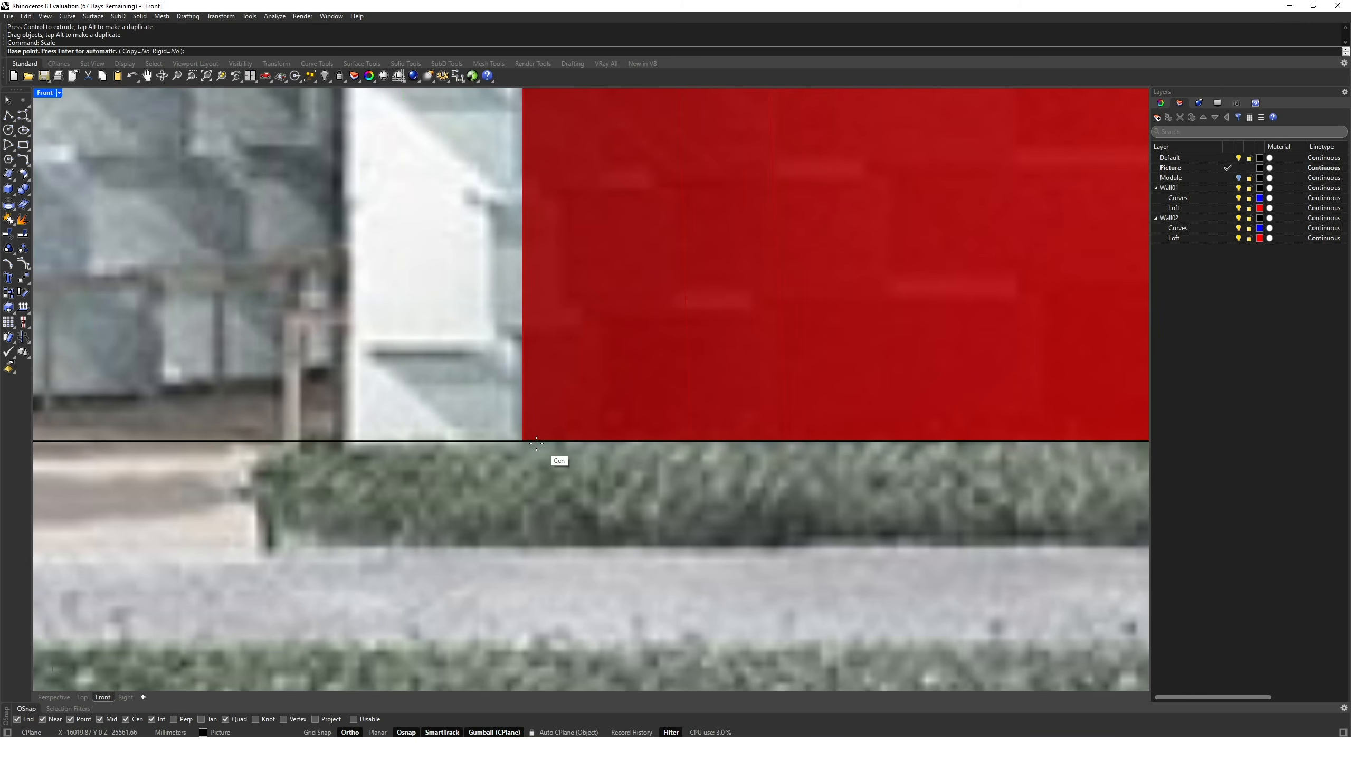
click(542, 442)
scroll(532, 448, down, 5)
scroll(462, 306, up, 8)
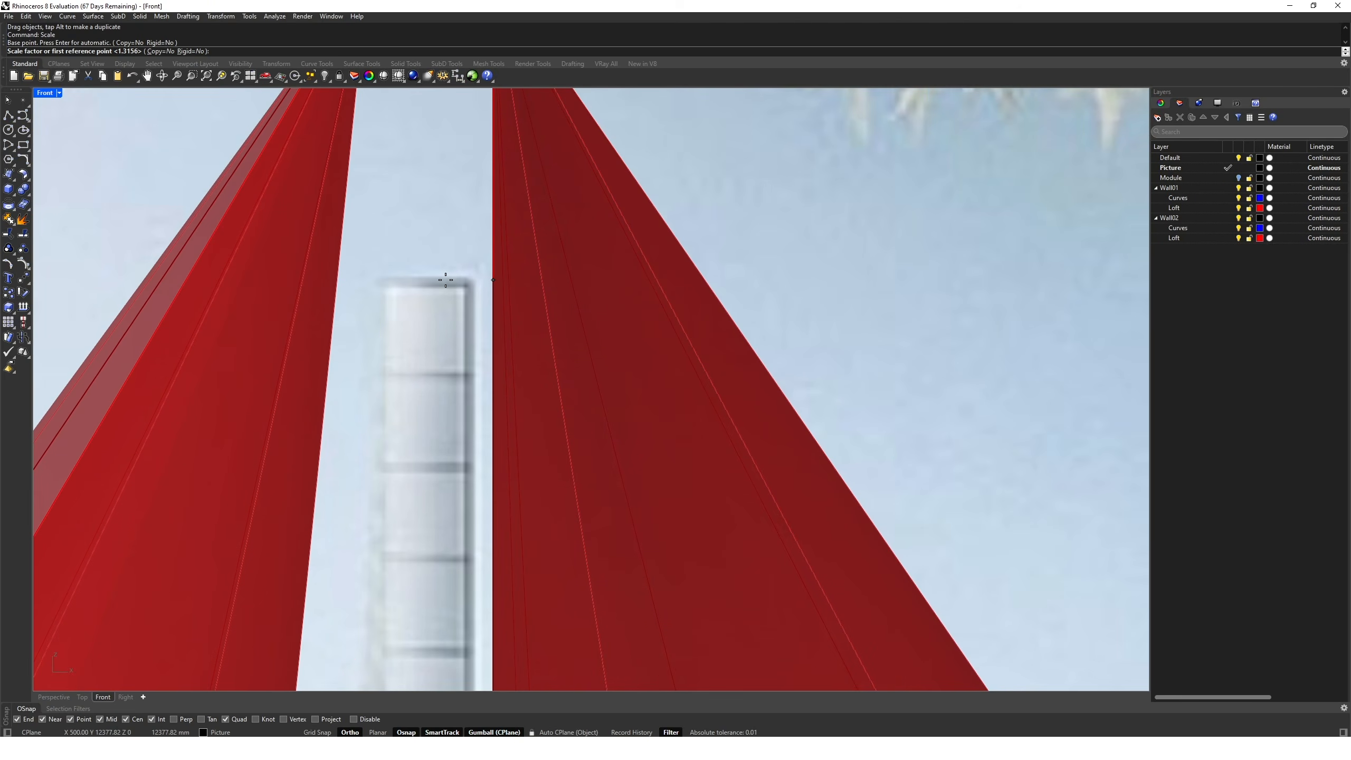
click(446, 279)
scroll(438, 277, down, 4)
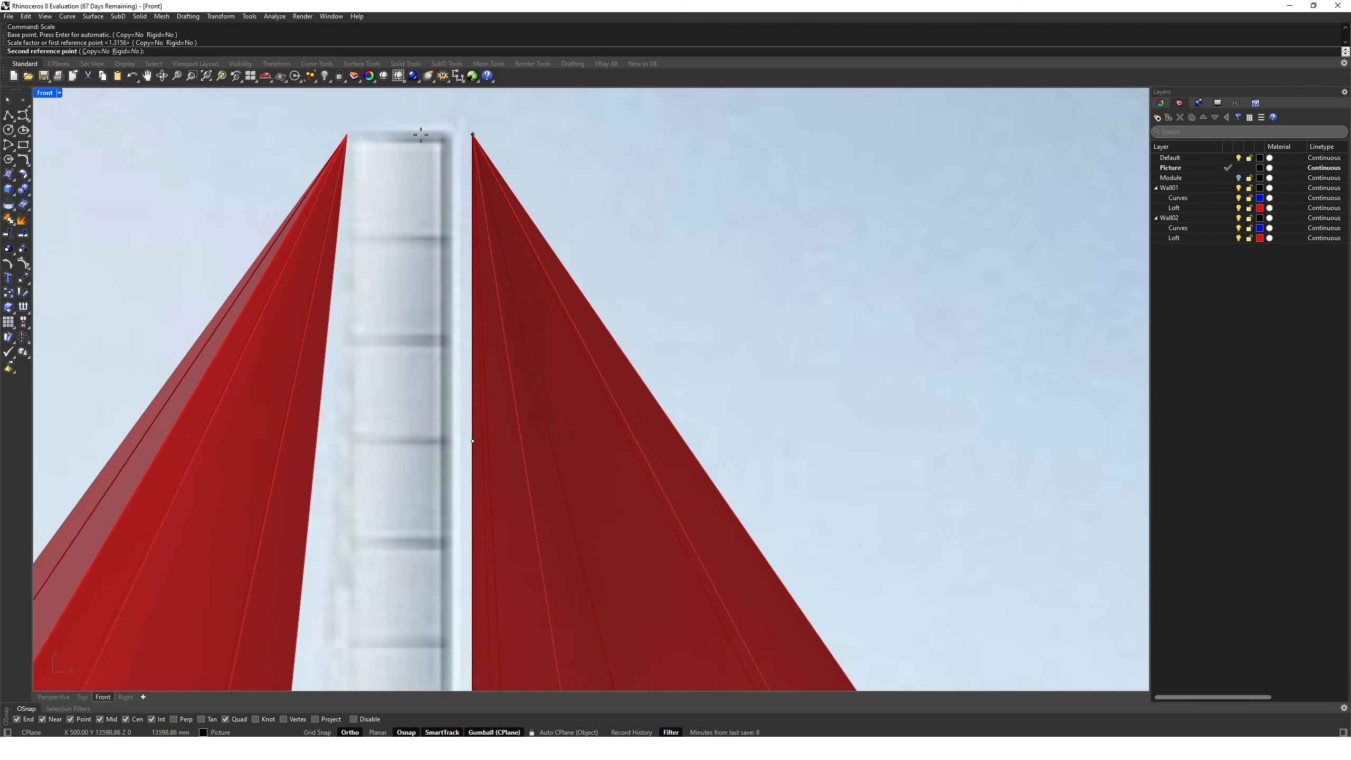
click(421, 136)
scroll(416, 176, down, 5)
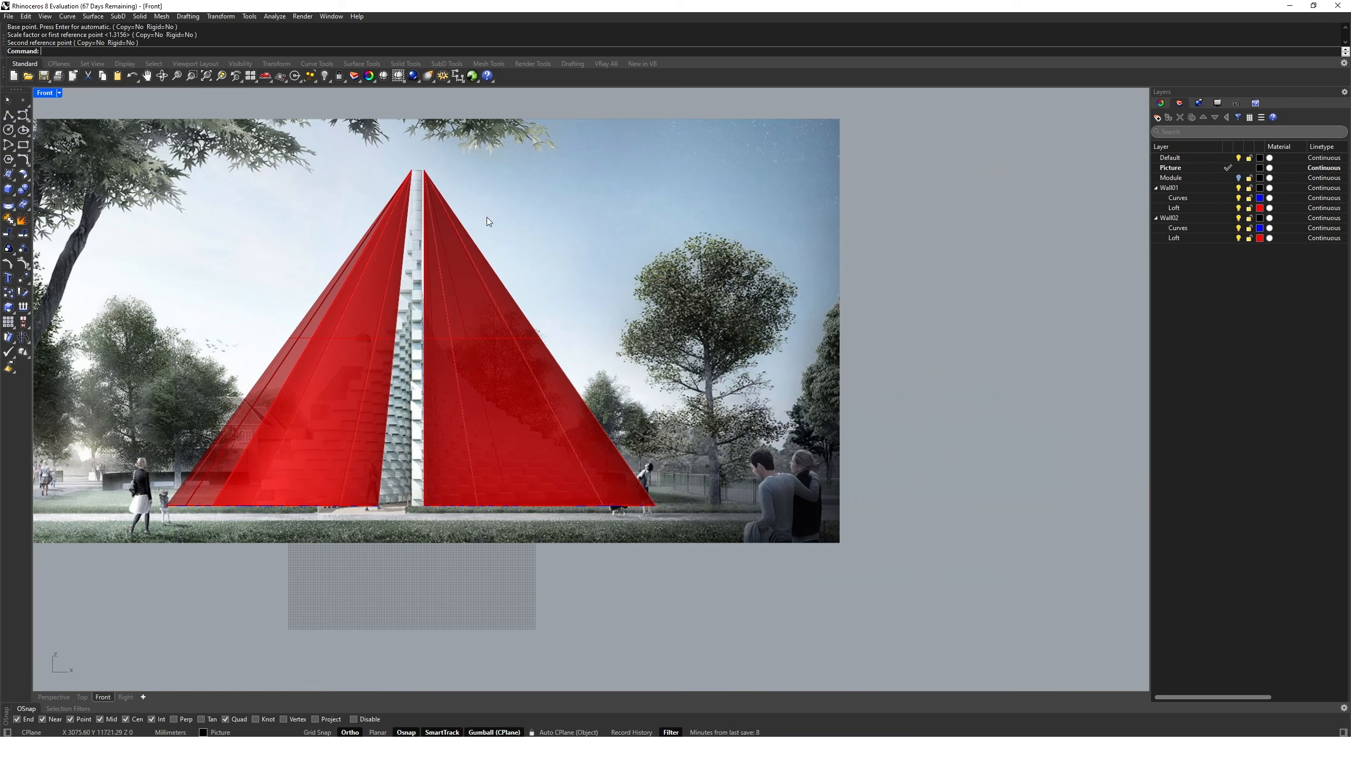
Hide the Loft sublayers of Wall01 and Wall02 and disable all object snaps.
scroll(464, 251, up, 2)
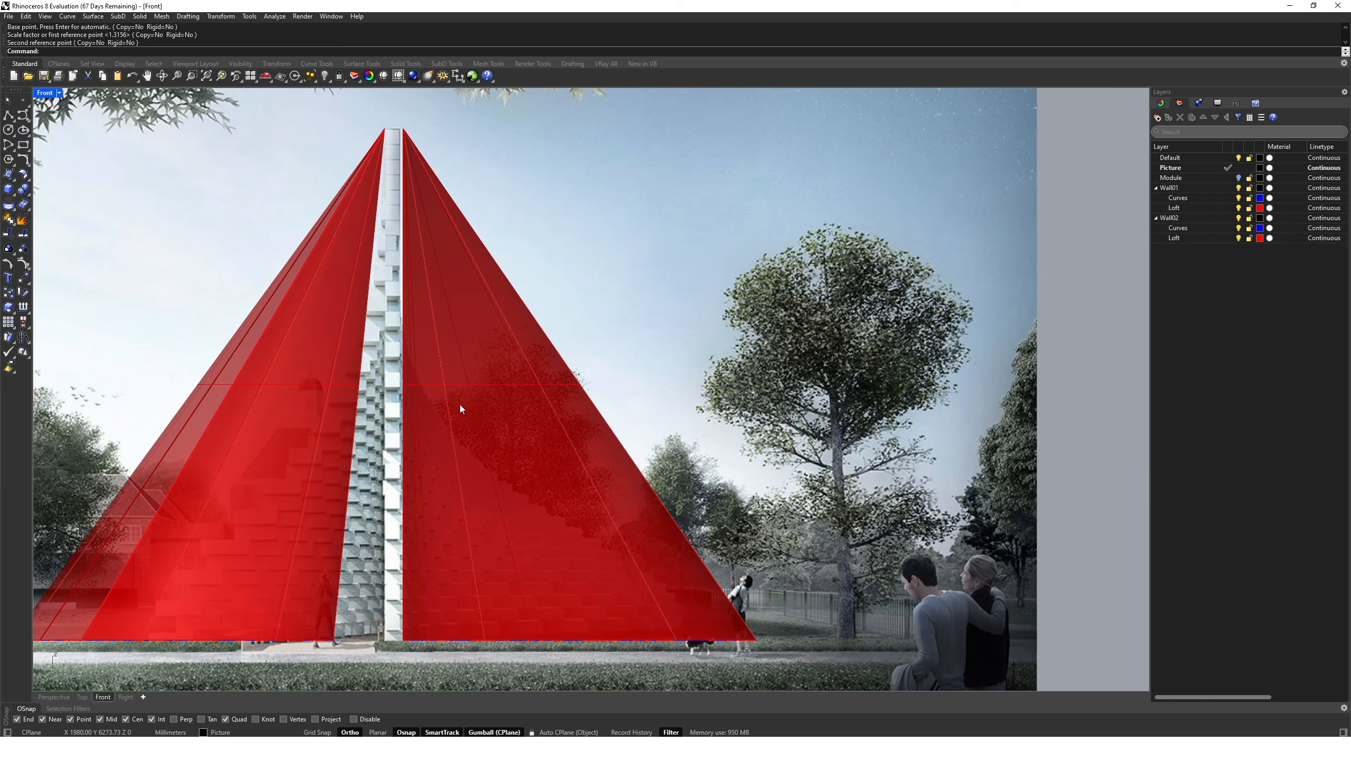
right_drag(620, 559, 662, 542)
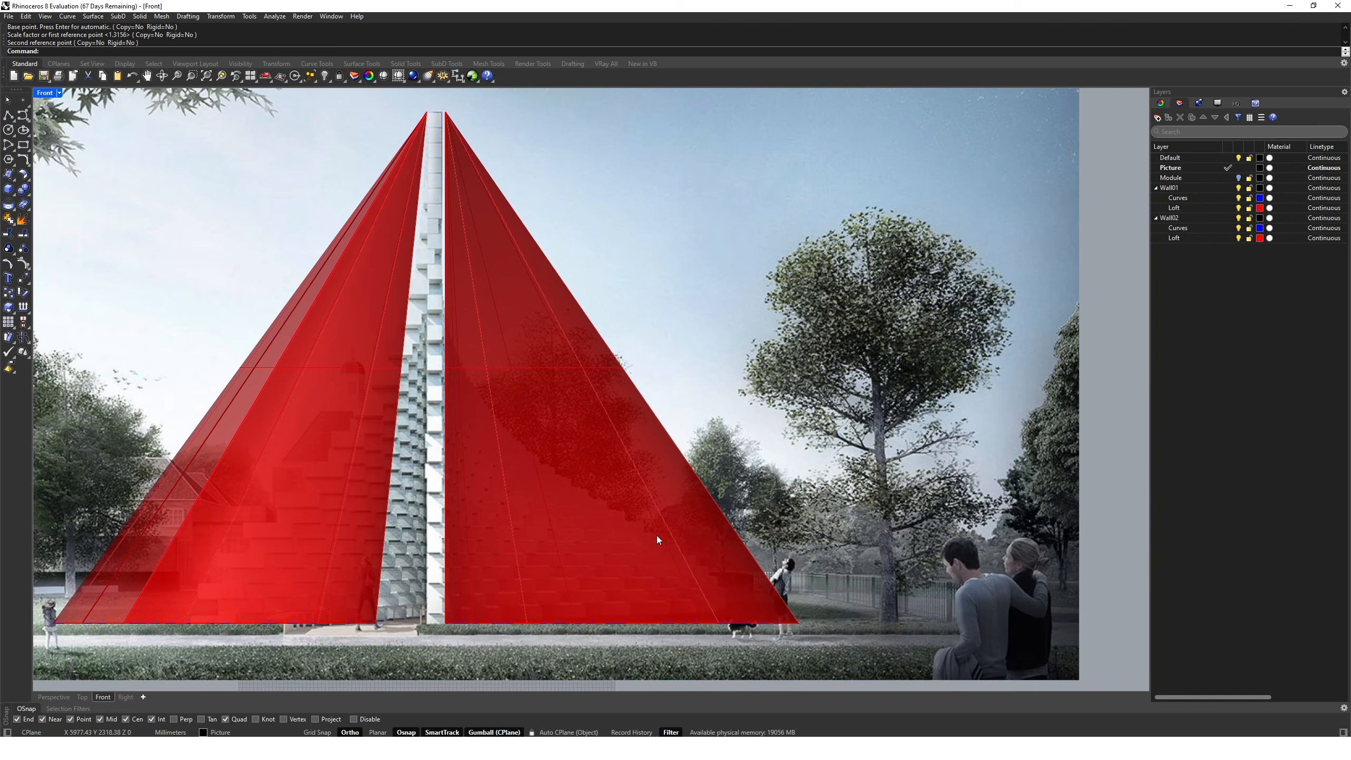
click(1239, 238)
click(1238, 207)
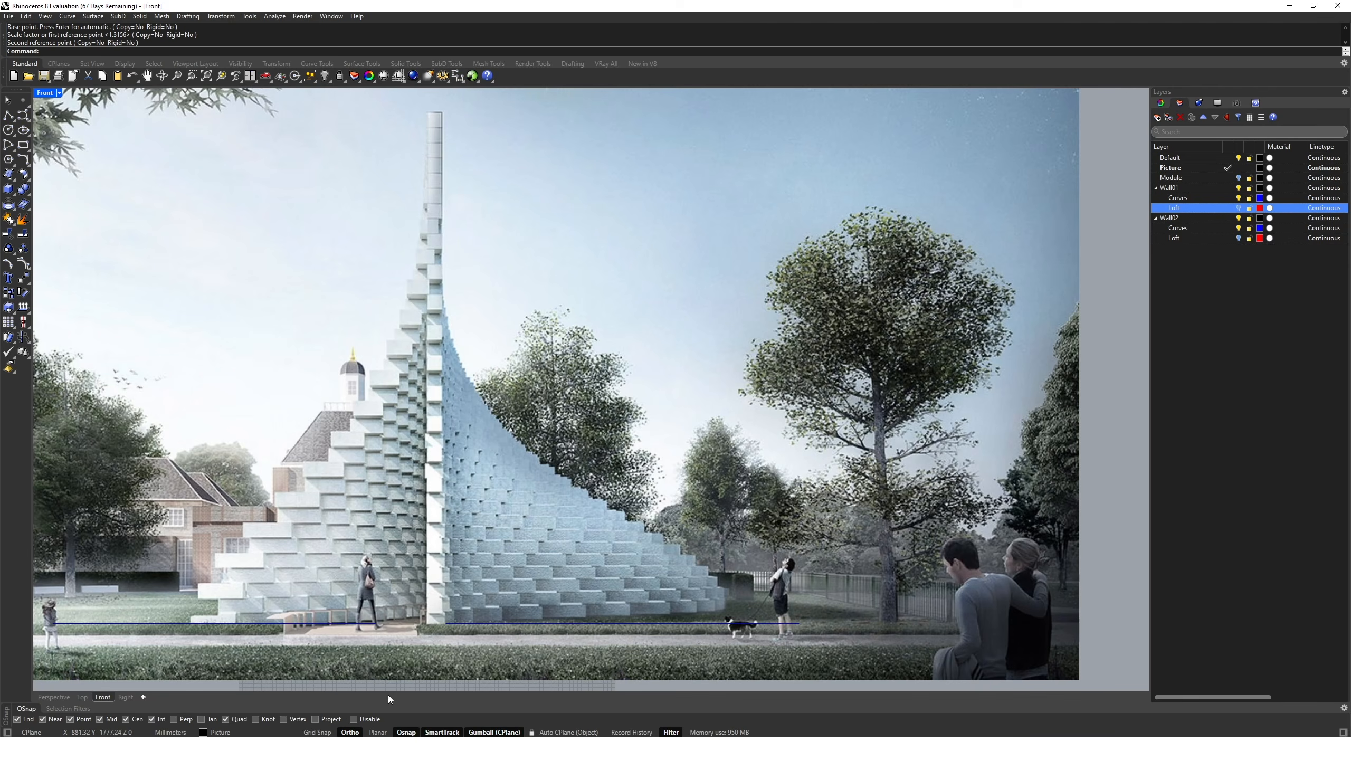
click(354, 719)
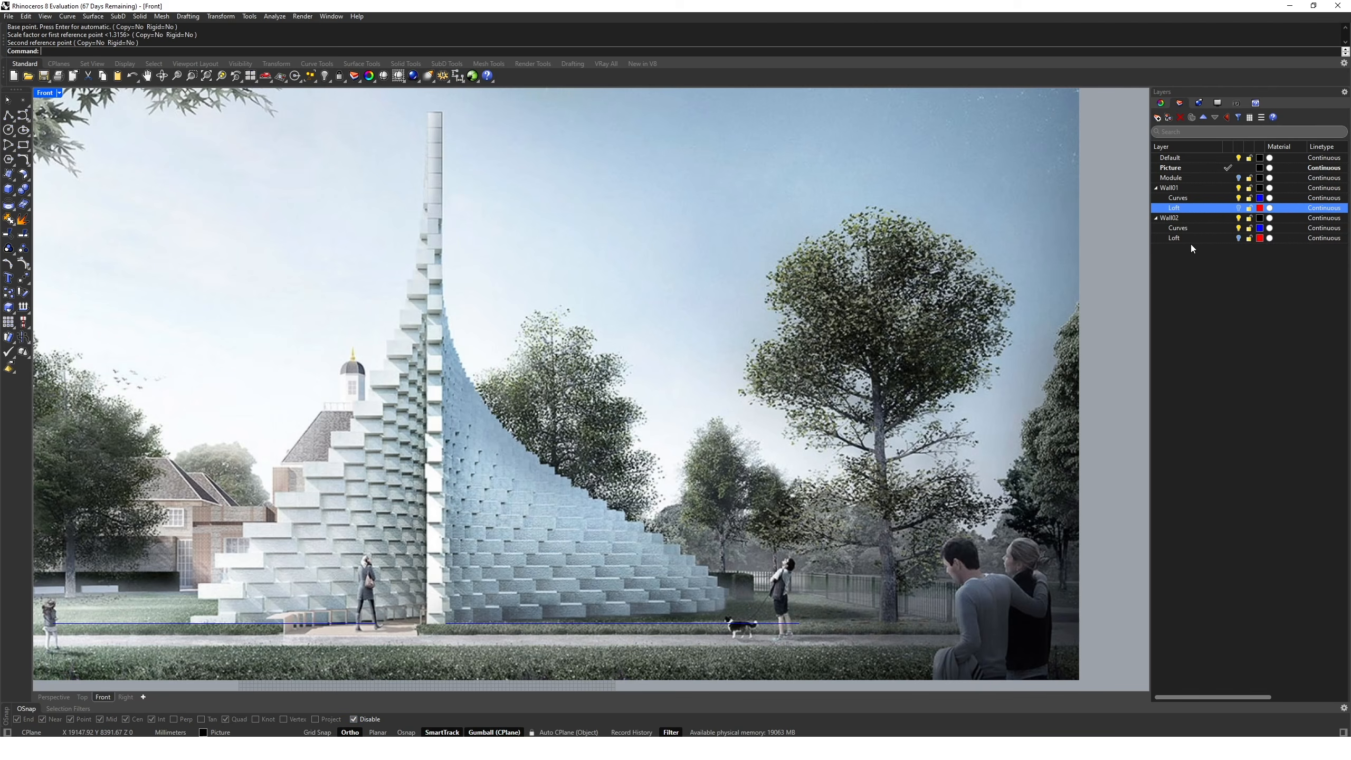
Trace the concave blue wall's outer edge with an interpolated curve on Wall01's Curves layer, from the ground to the column's top.
double_click(1208, 198)
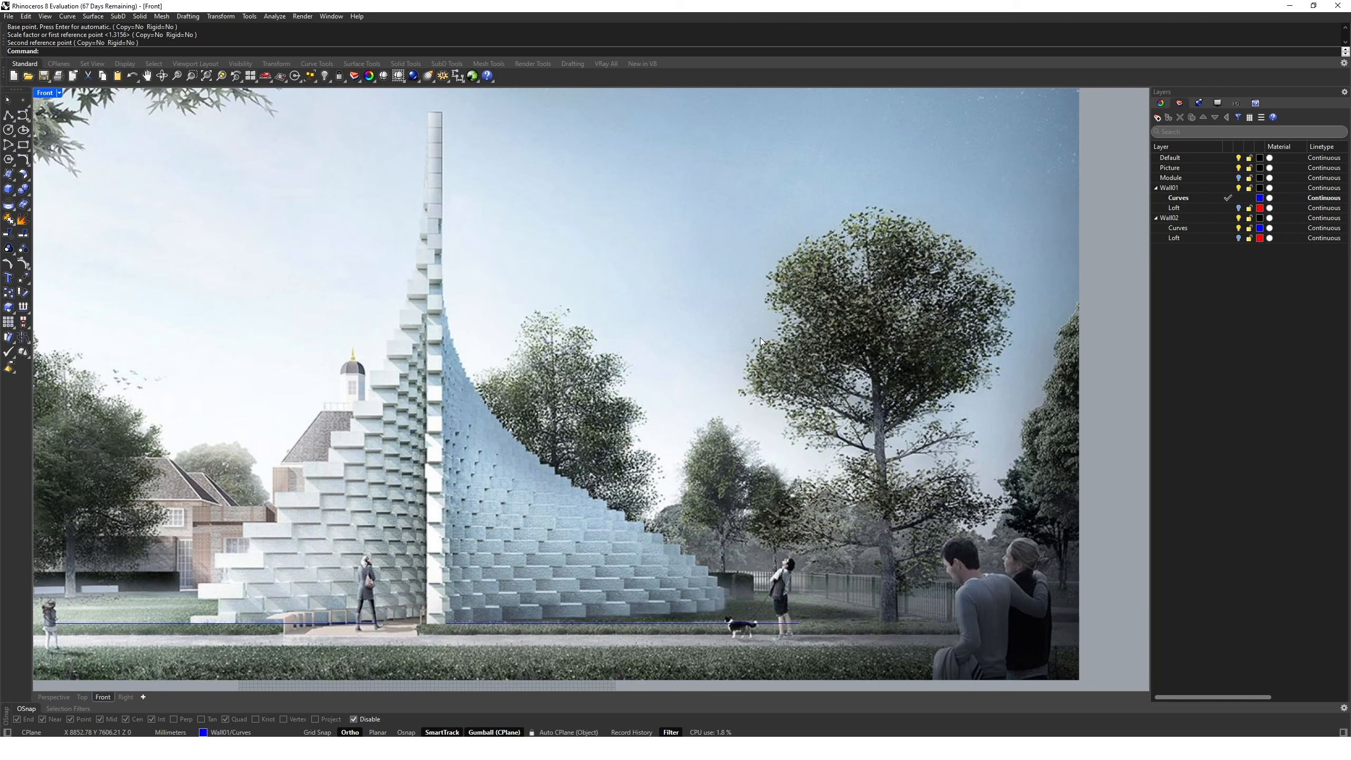
right_drag(761, 338, 750, 335)
key(Up)
key(Return)
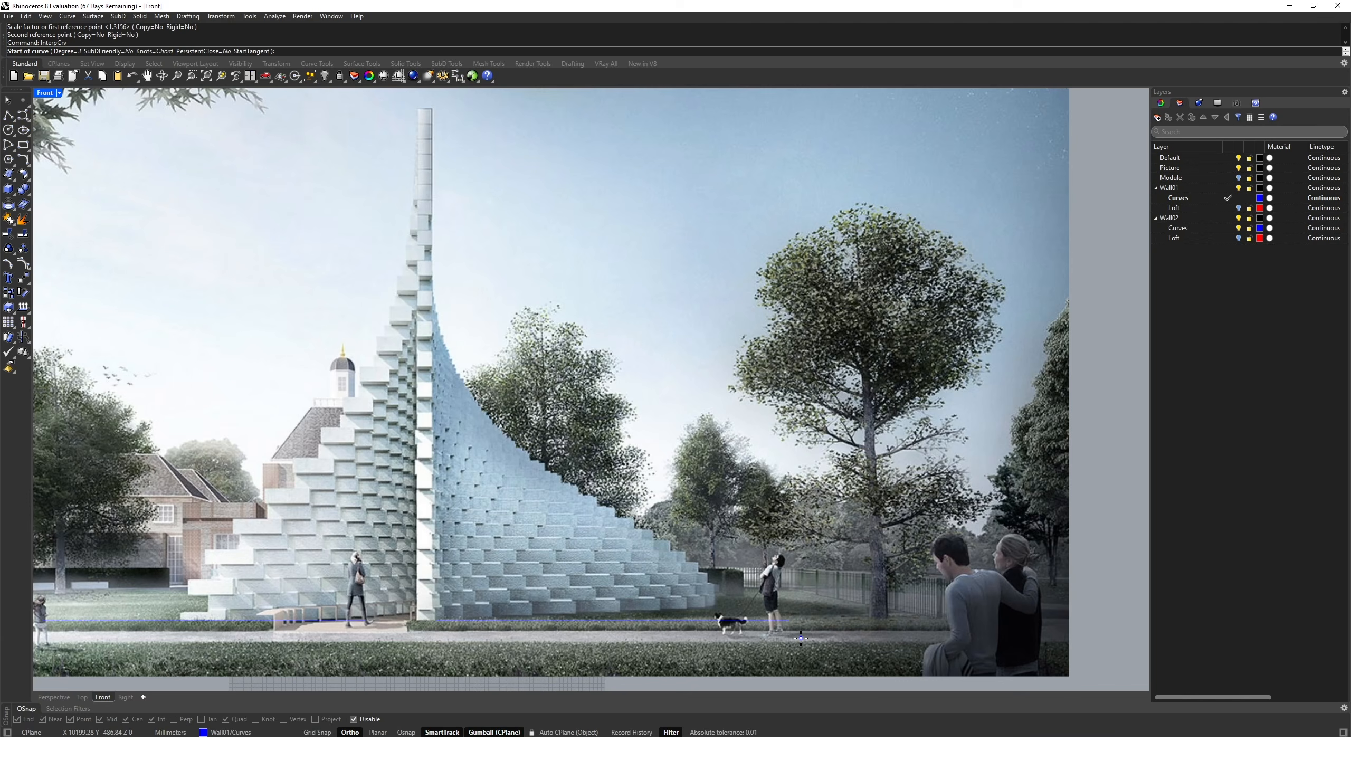
scroll(724, 626, up, 2)
click(718, 618)
key(F8)
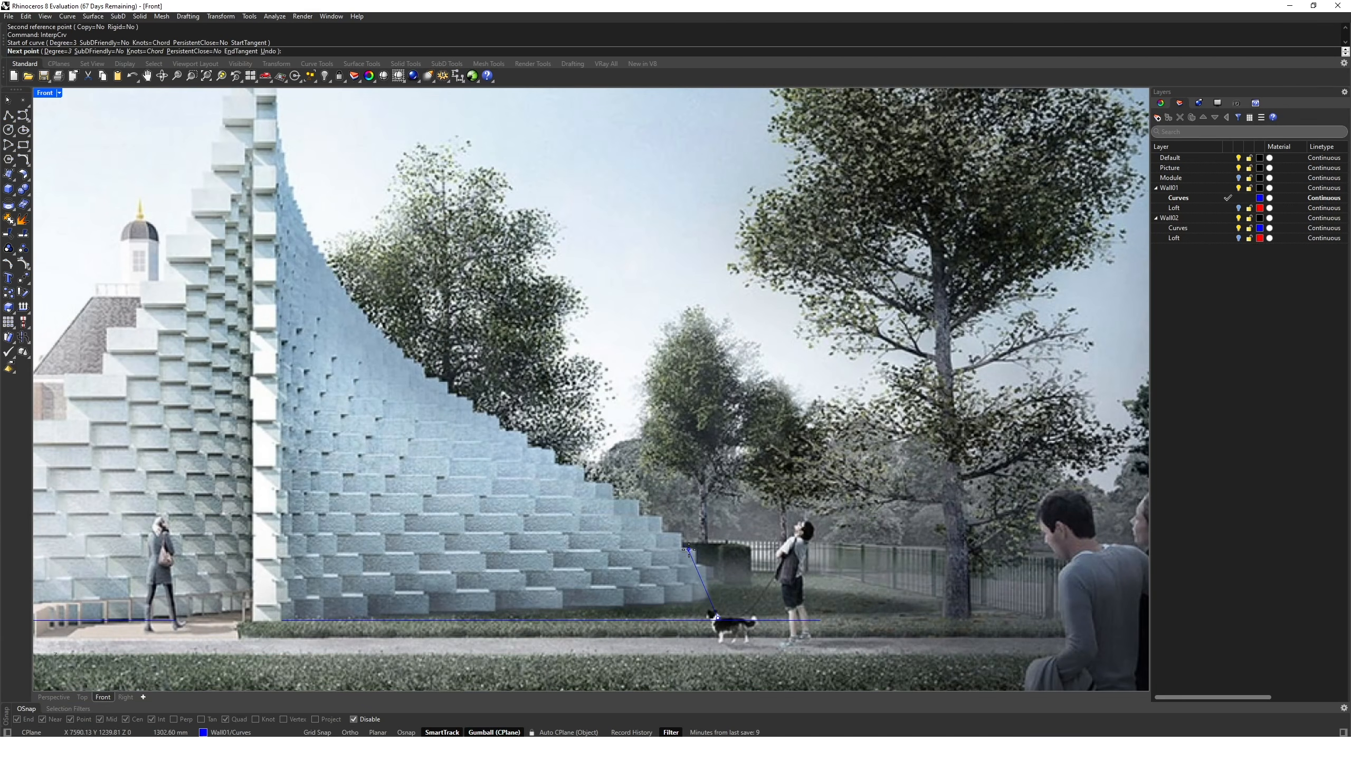
click(689, 548)
click(567, 461)
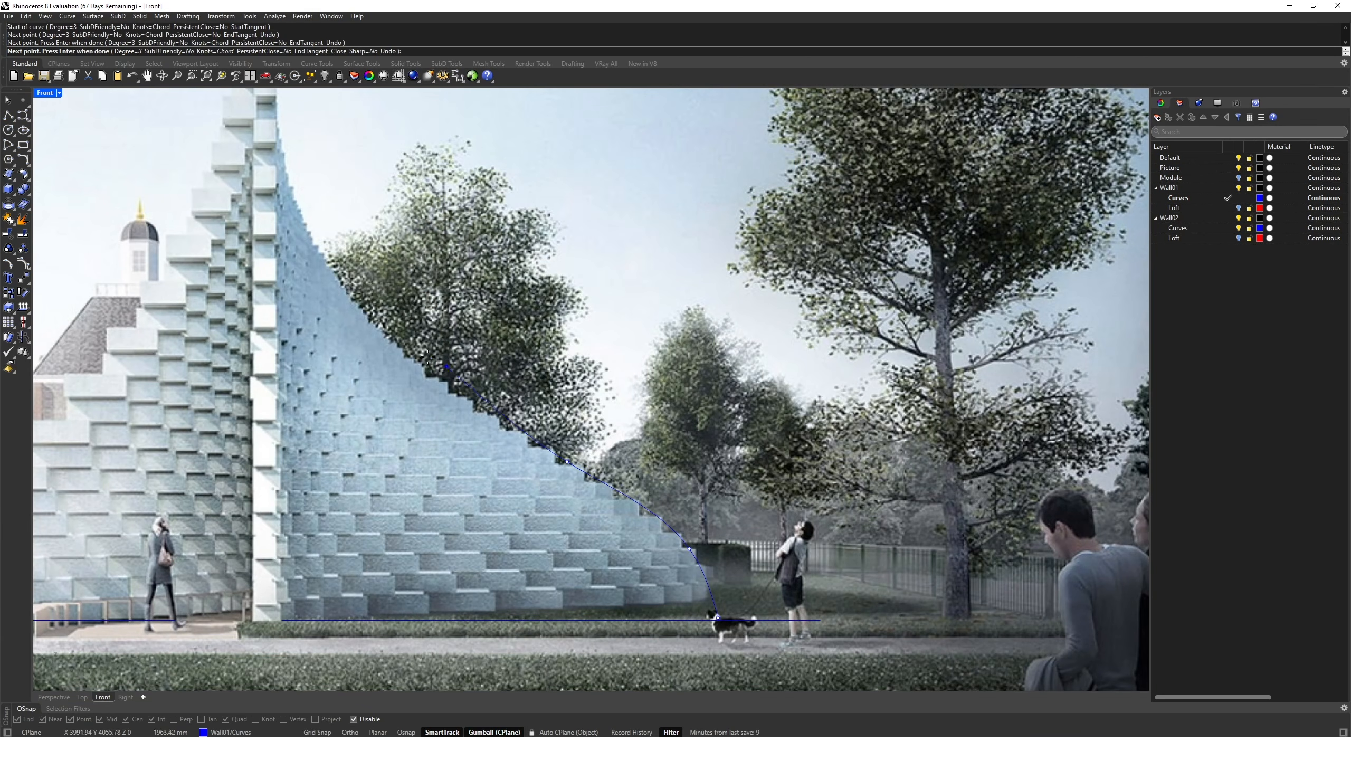
click(398, 346)
right_drag(398, 347, 459, 491)
click(374, 378)
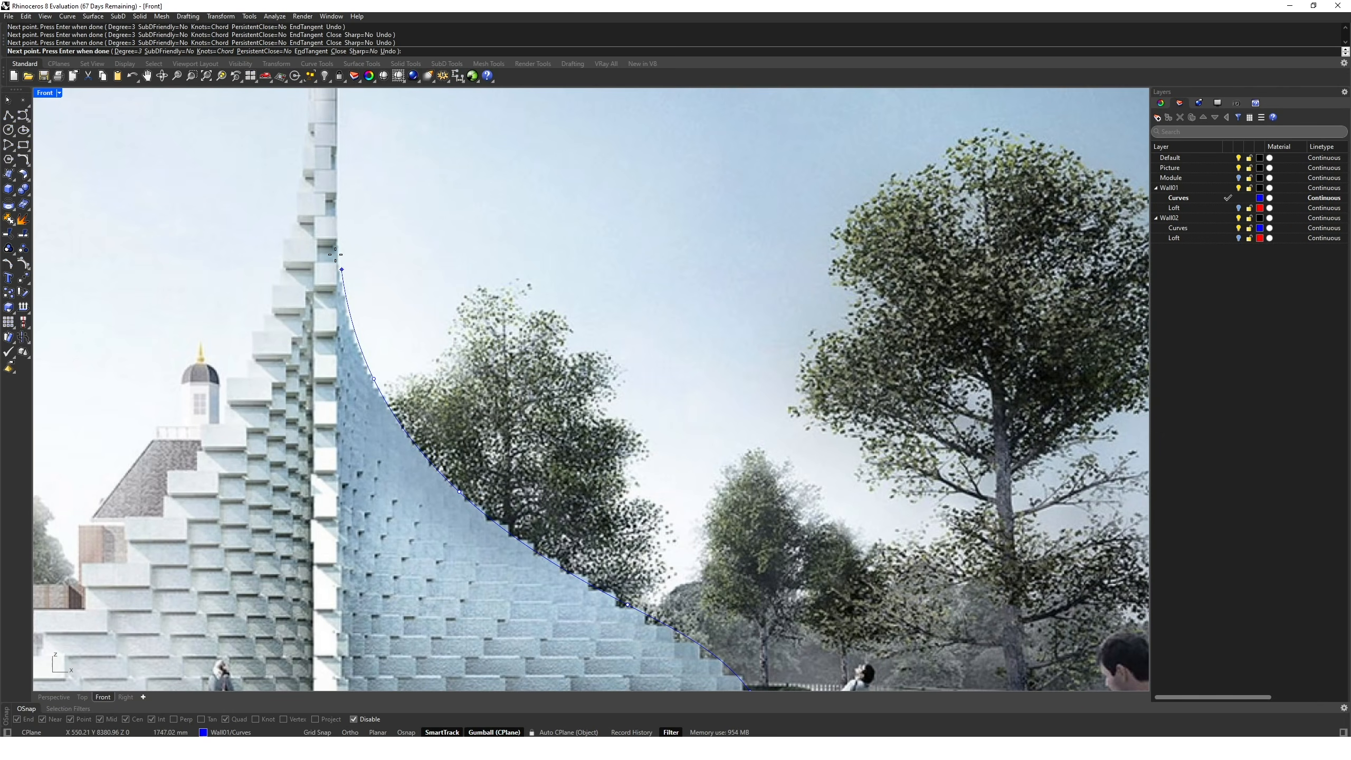
click(343, 252)
right_drag(343, 253, 353, 411)
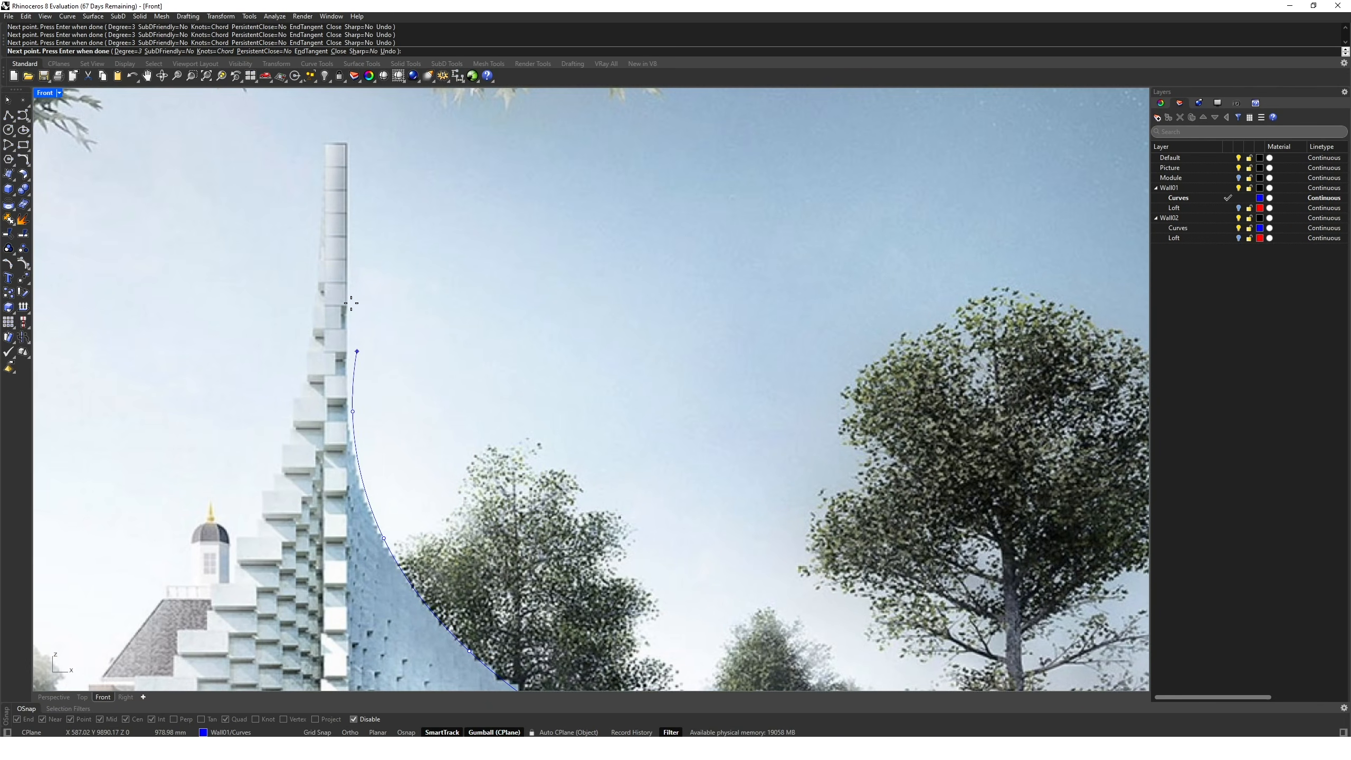
key(F8)
click(348, 144)
key(Return)
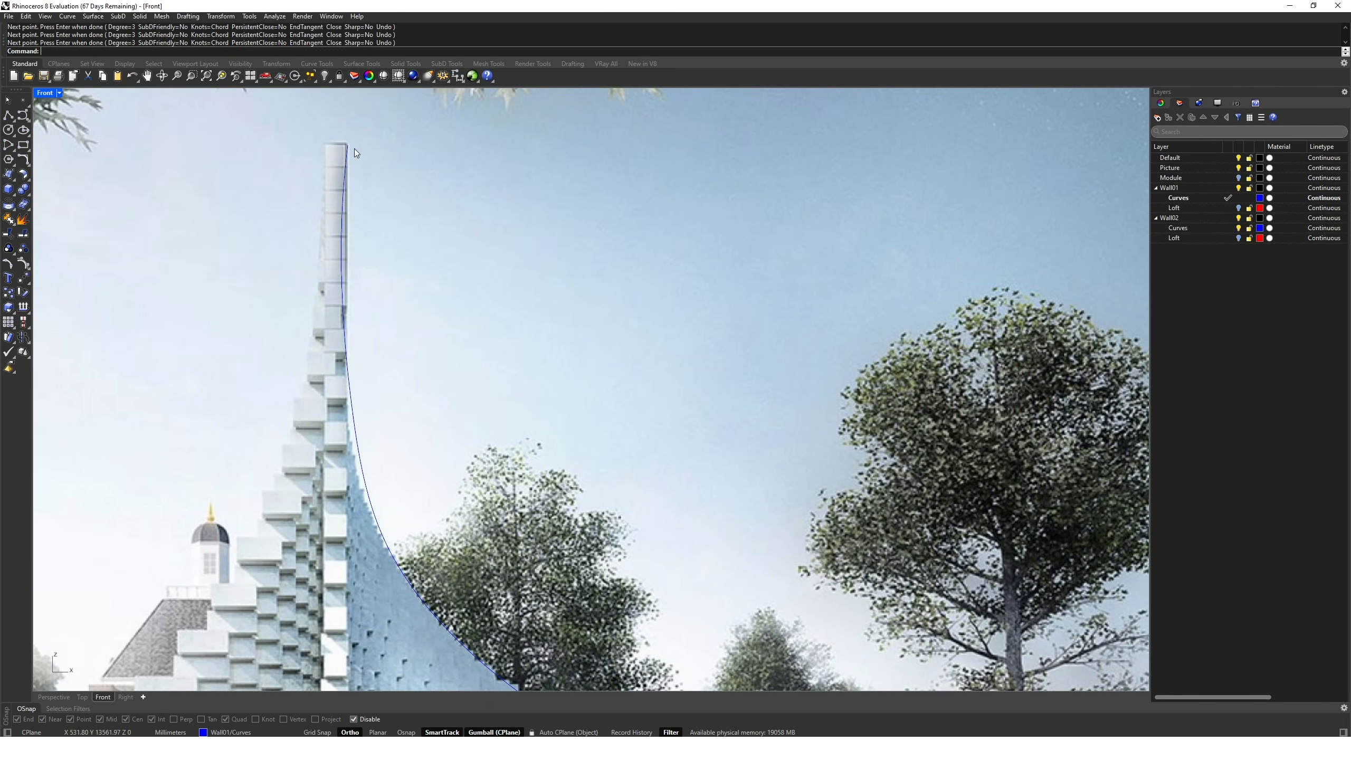
Shift the traced curve's two control points beside the column outward so the curve clears the column's edge.
click(341, 243)
click(337, 233)
drag(364, 234, 379, 235)
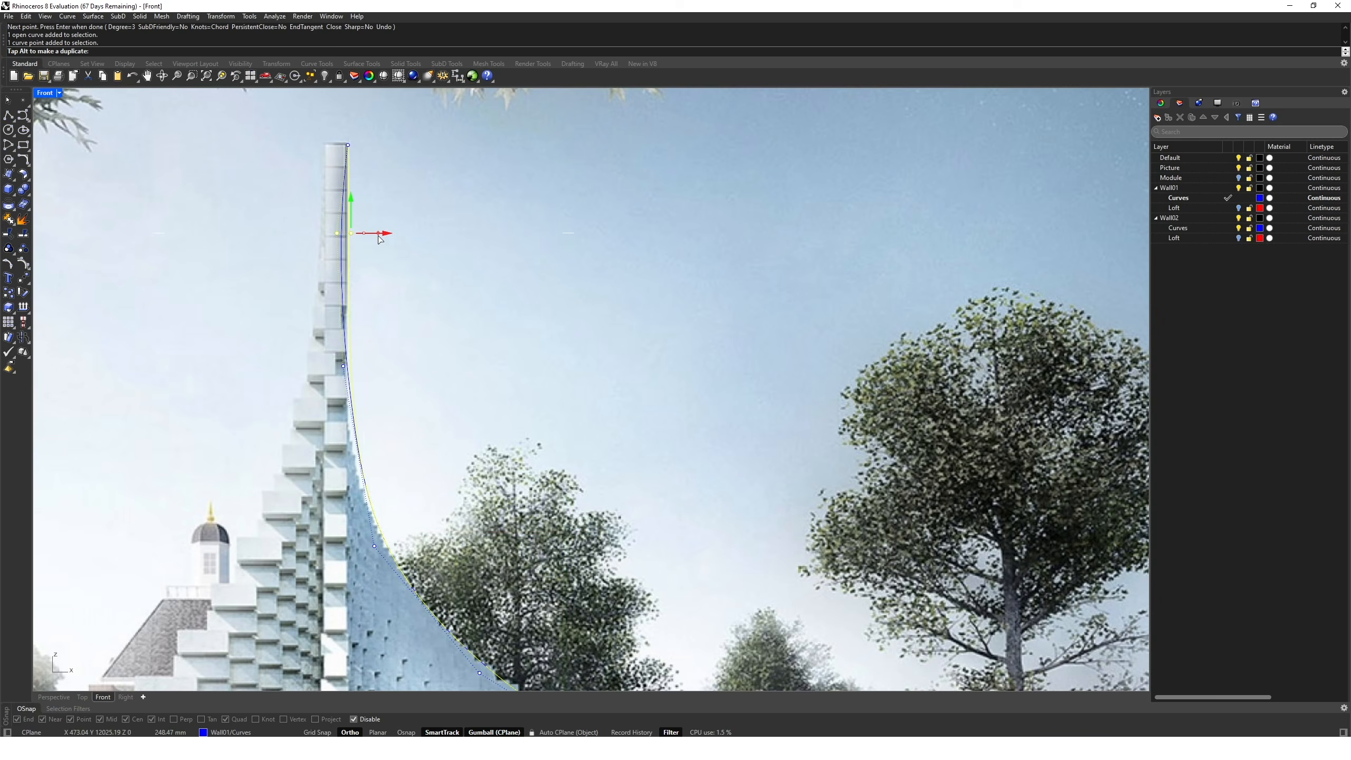
click(343, 367)
drag(374, 371, 382, 372)
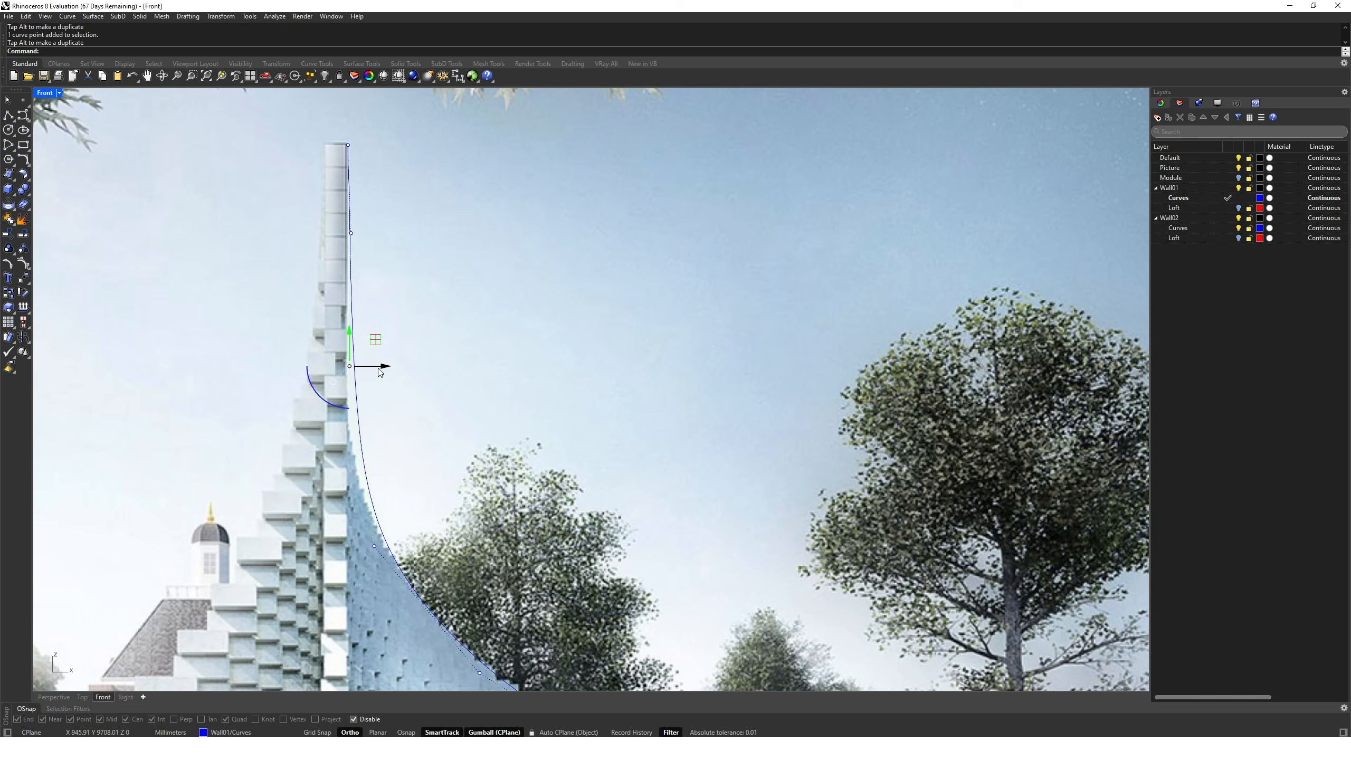
Show the Module layer and shift the curve's upper control points and endpoint outward past the edge of the module stack.
click(1171, 178)
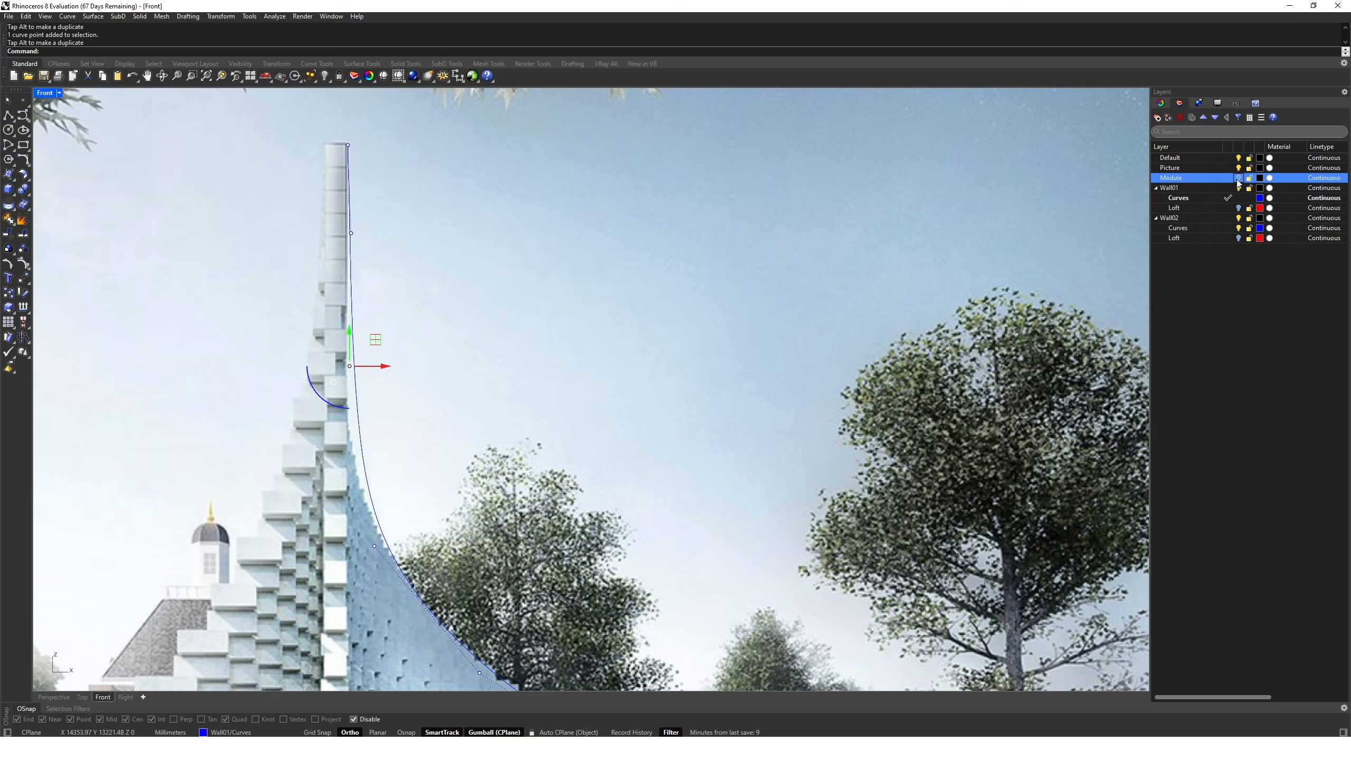
click(1240, 178)
scroll(369, 372, up, 4)
drag(377, 363, 382, 364)
click(342, 161)
drag(375, 161, 382, 161)
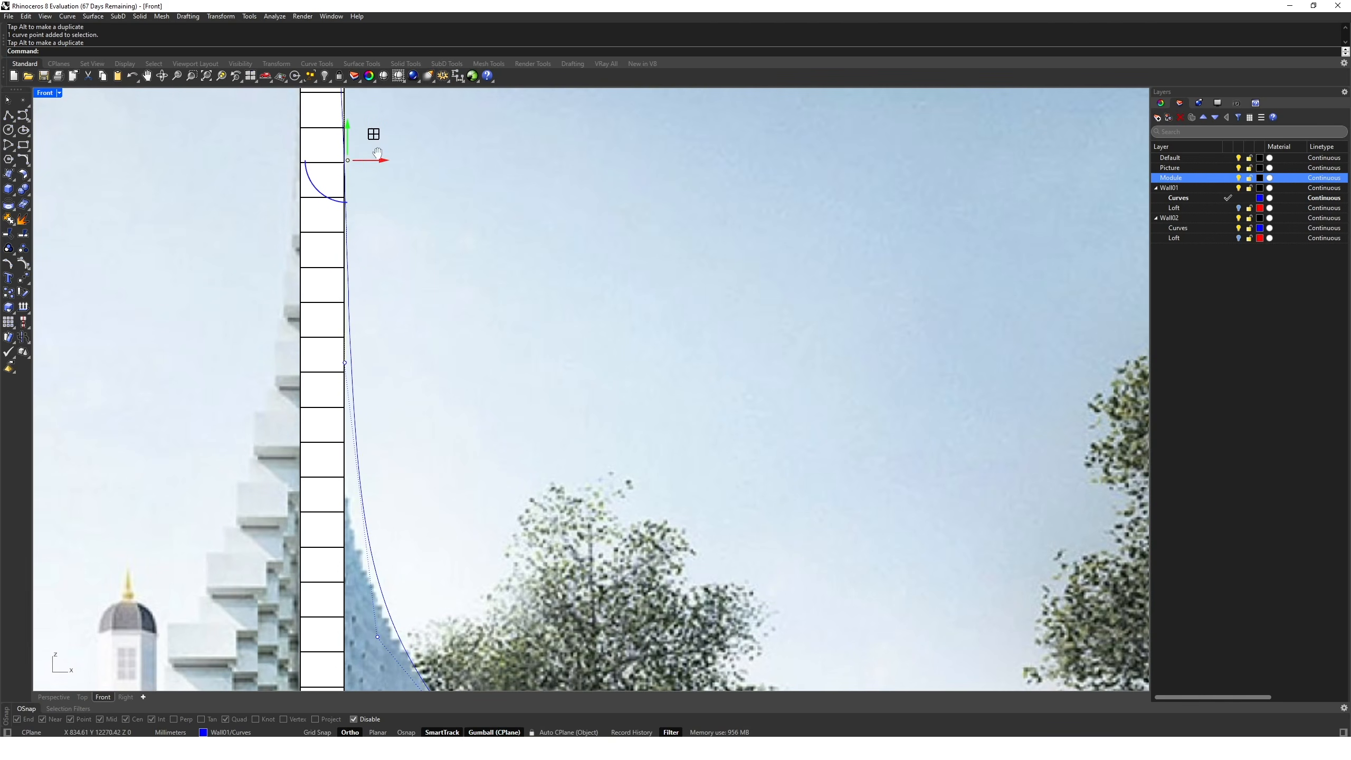
right_drag(374, 133, 361, 245)
click(325, 138)
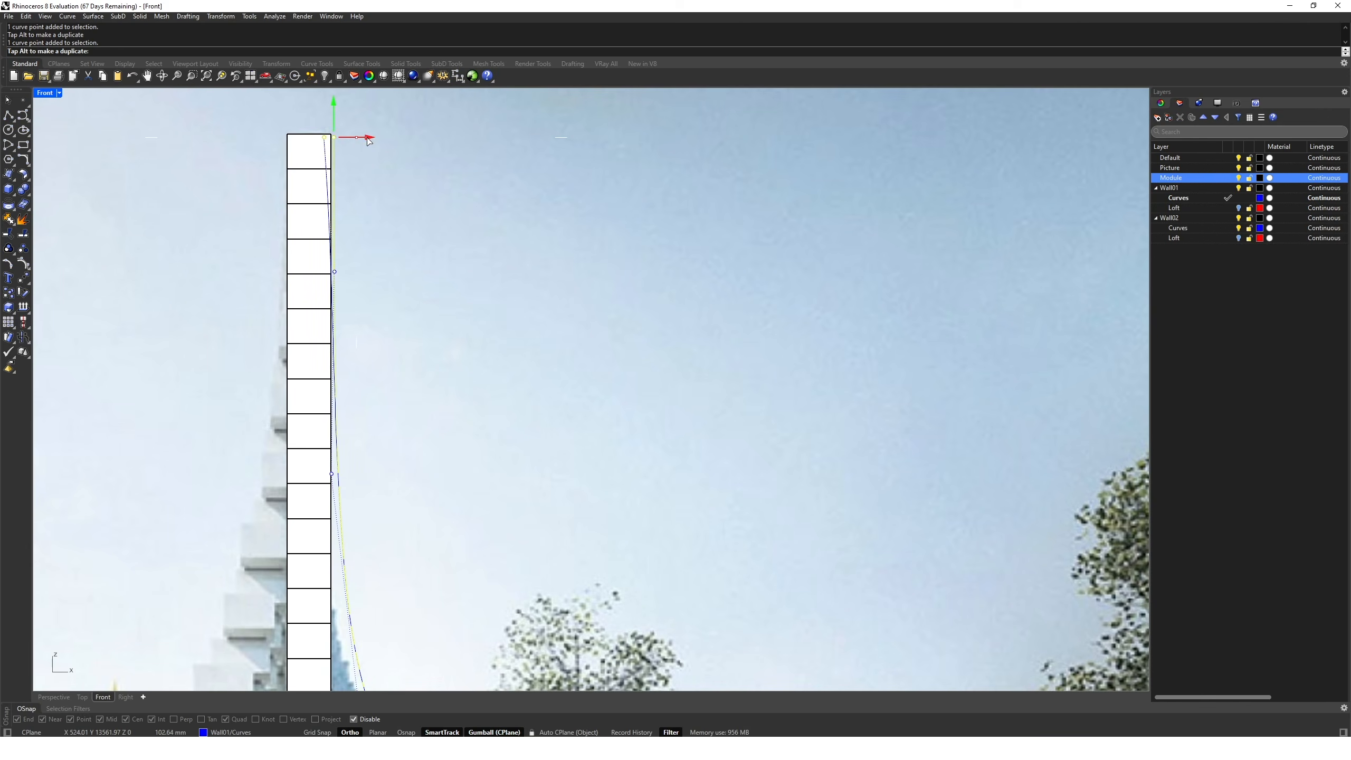
drag(362, 140, 369, 141)
click(367, 163)
scroll(374, 187, down, 14)
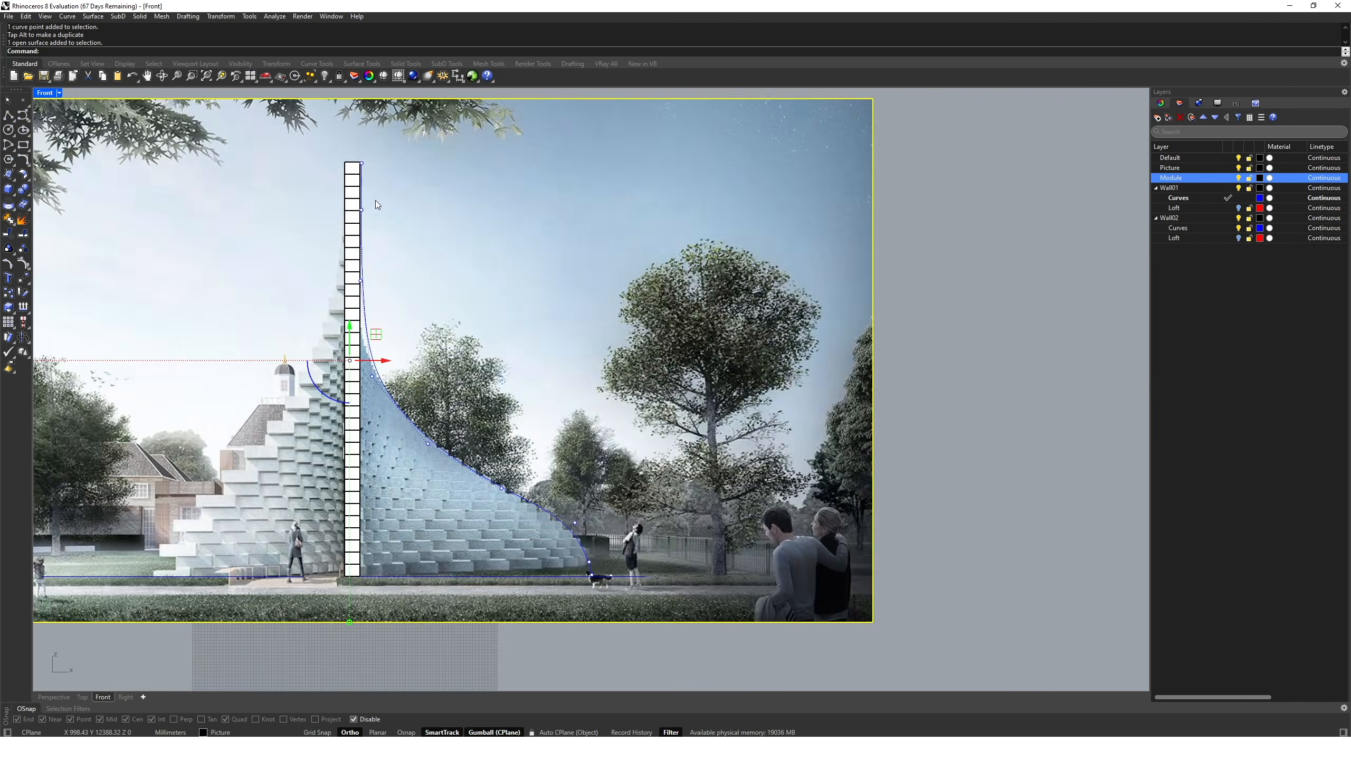
key(Escape)
key(Escape)
Trace the stepped wall's outer edge with InterpCrv, from the ground up to the opposite top corner of the module stack.
scroll(379, 271, up, 4)
right_drag(386, 283, 437, 293)
text(InterpCrv)
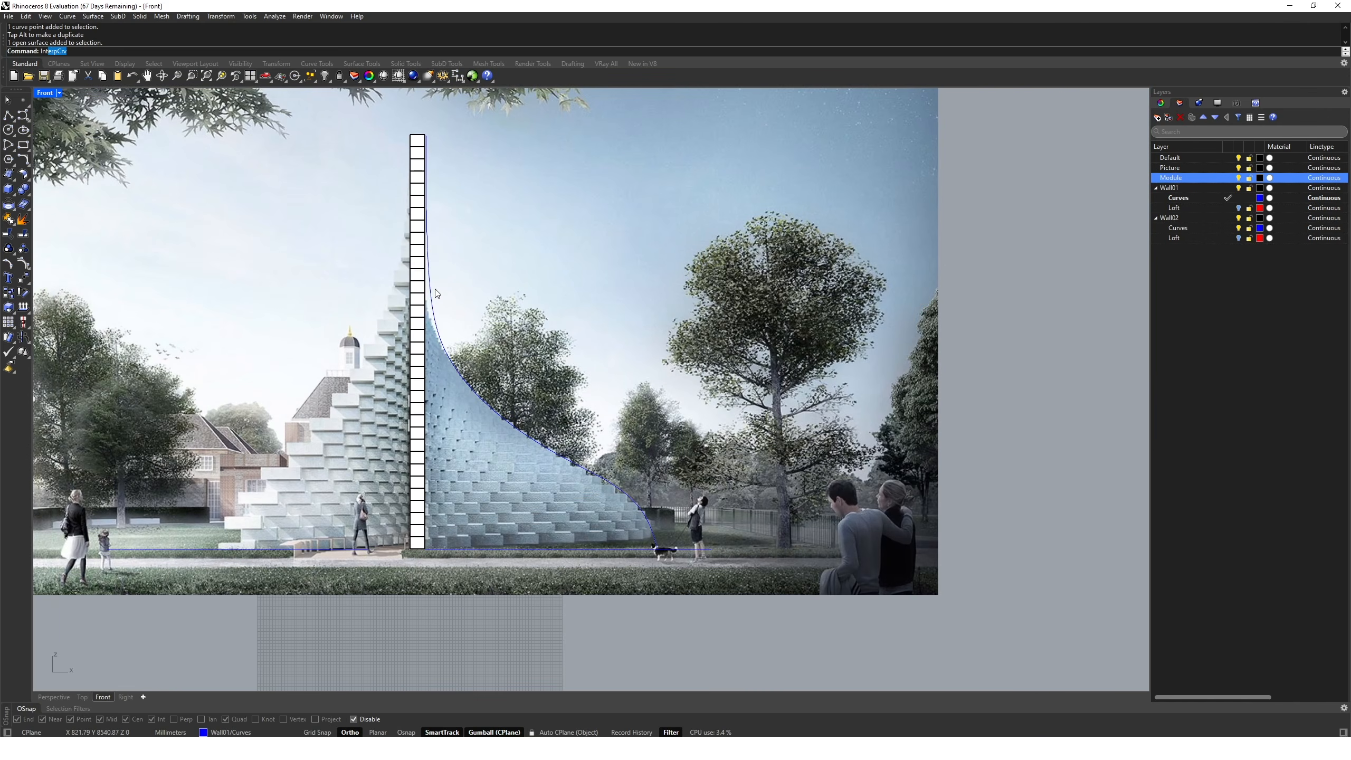
key(Return)
scroll(212, 554, up, 4)
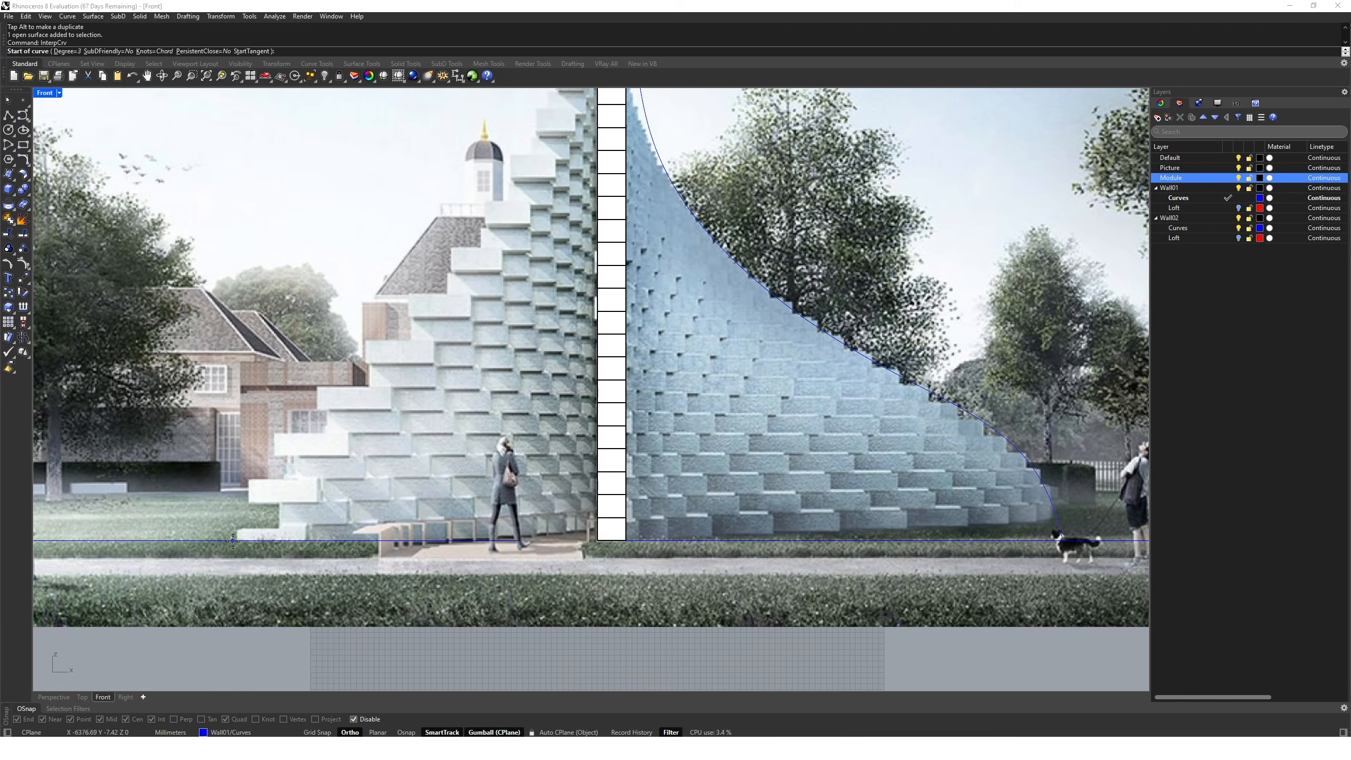
click(235, 541)
key(F8)
click(273, 434)
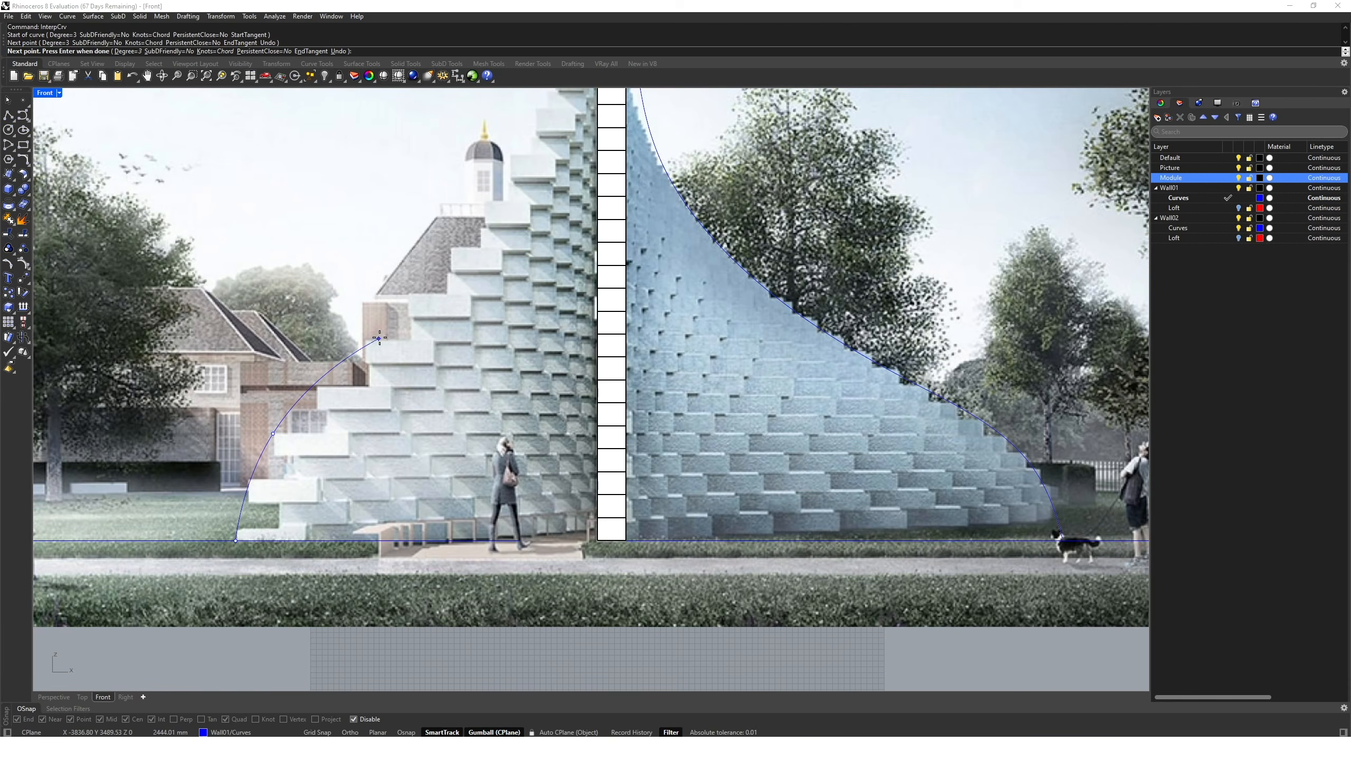
click(374, 336)
right_drag(452, 234, 409, 341)
click(449, 304)
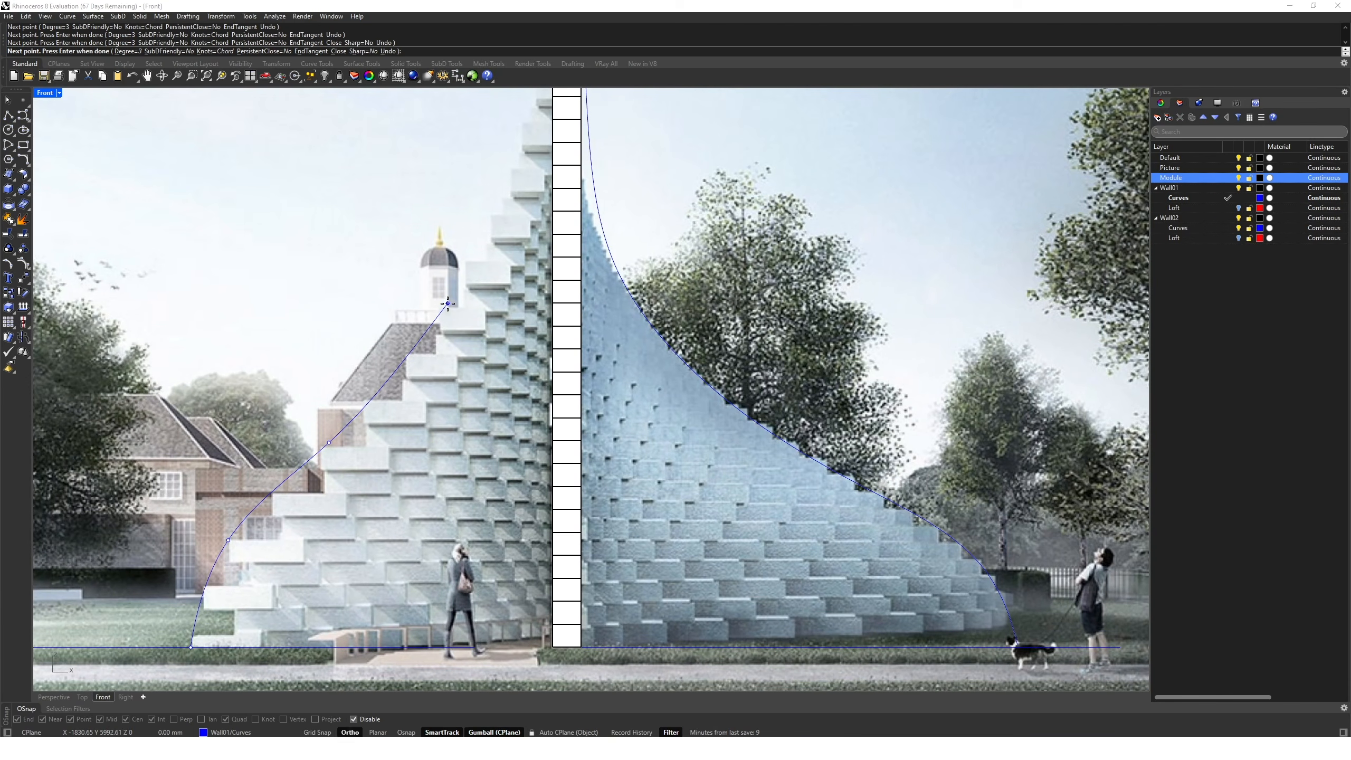
right_drag(497, 193, 437, 337)
click(470, 256)
right_drag(471, 256, 420, 427)
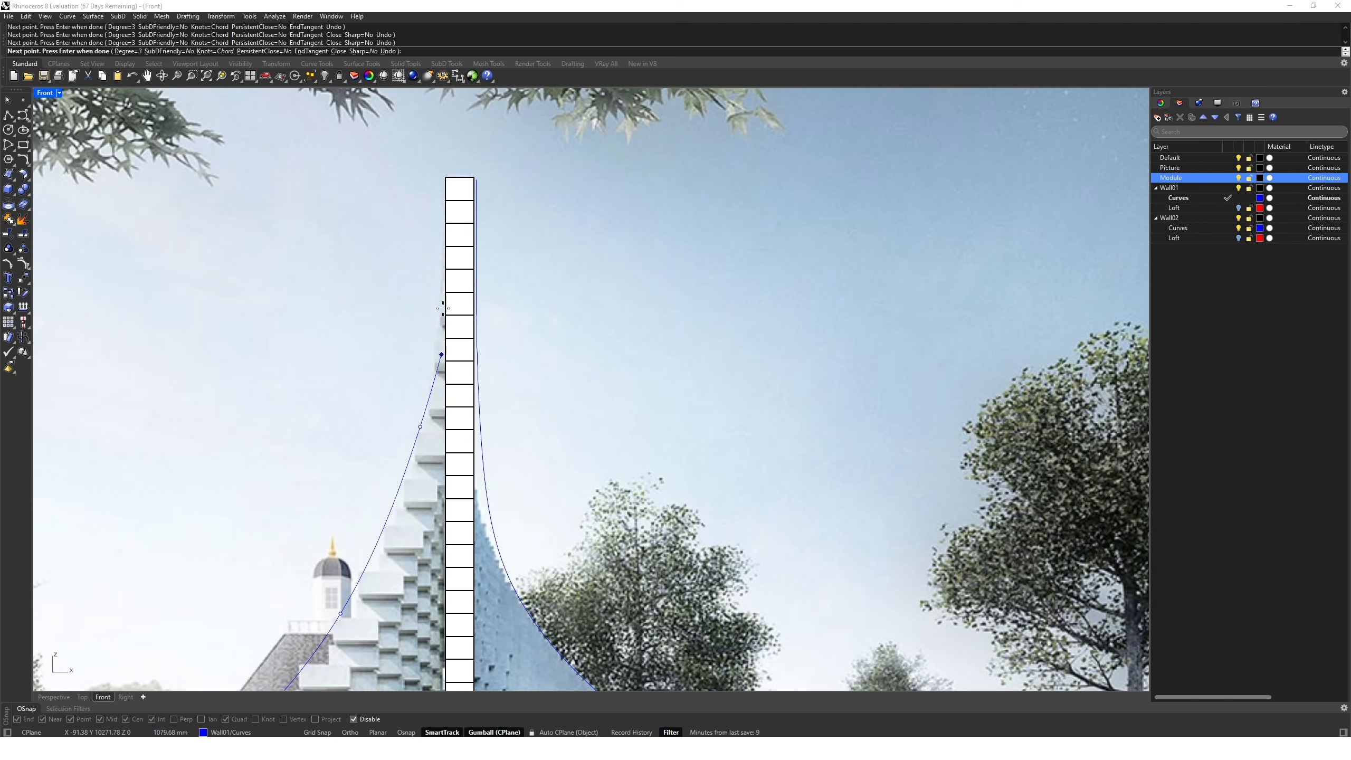
click(442, 183)
key(Return)
key(F8)
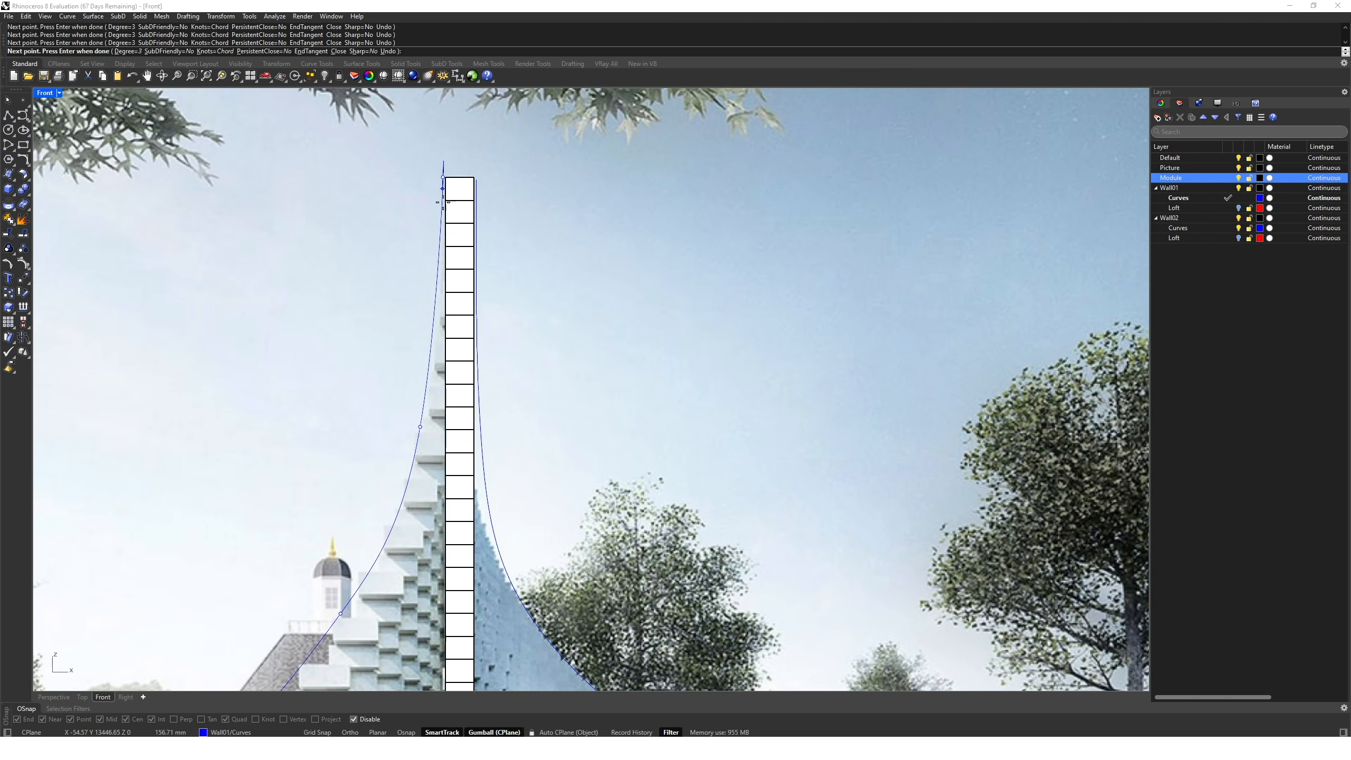
Pull the stepped wall curve's upper control point outward so the curve stays clear of the module stack.
click(440, 321)
click(450, 261)
drag(475, 261, 467, 267)
key(Escape)
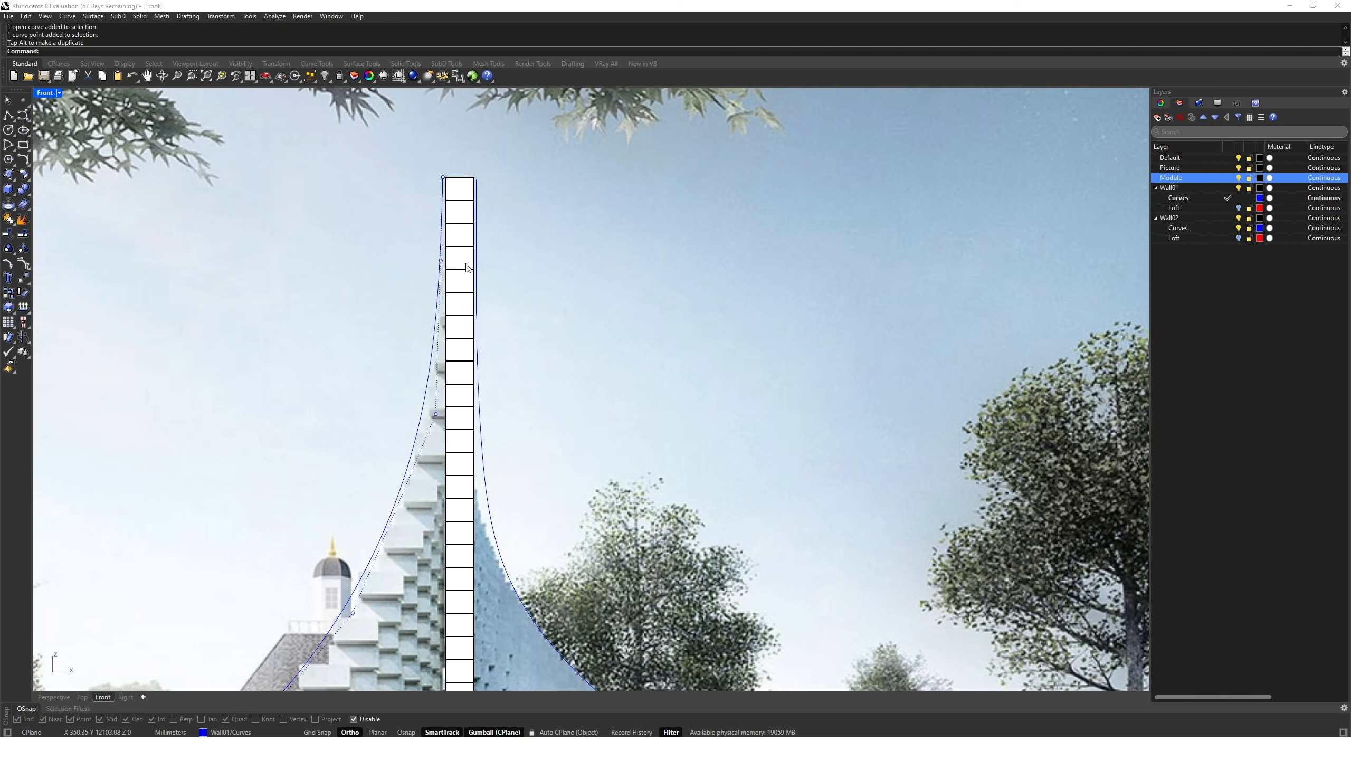
Assign the elevation picture to the Picture layer and lock that layer.
click(825, 241)
right_click(1201, 169)
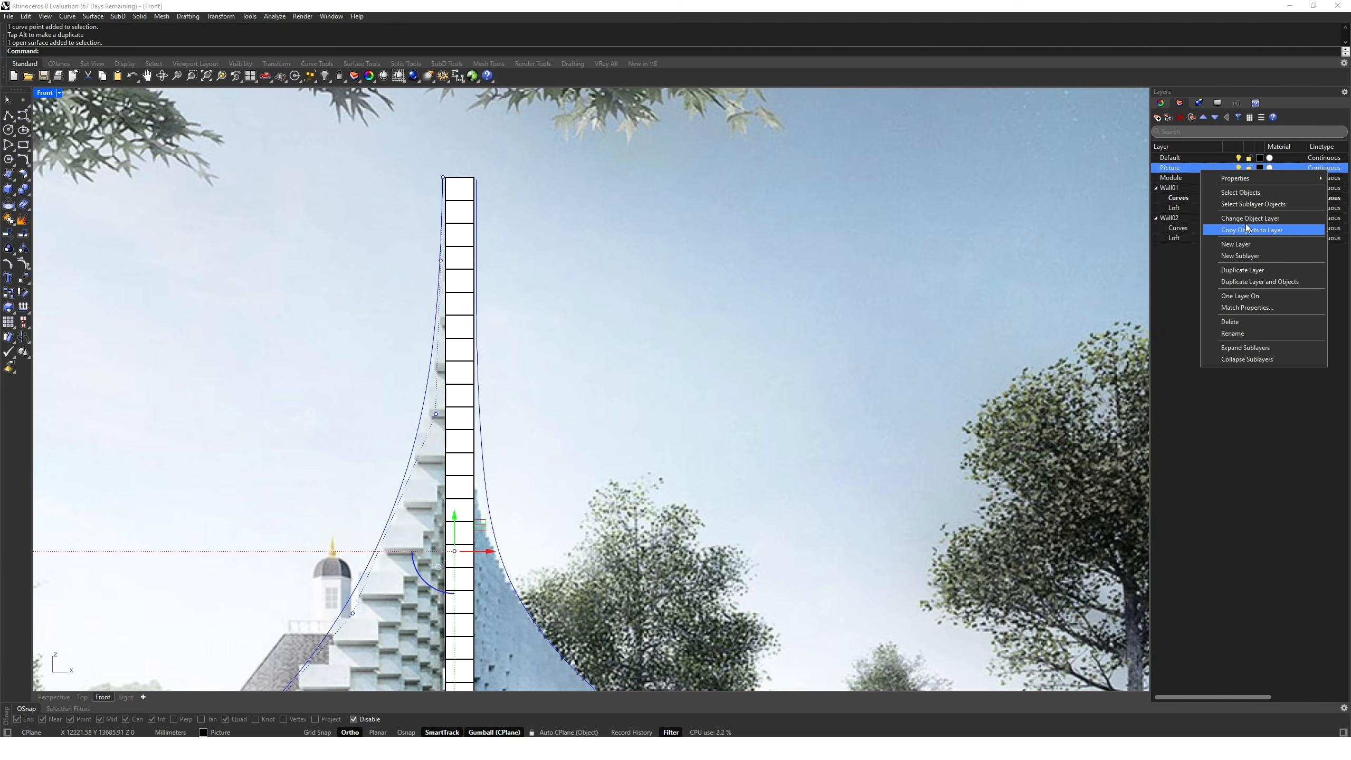
click(1250, 219)
In the Perspective view, enable object snaps and move the smooth wall curve's upper endpoint onto the module stack's near top corner.
scroll(488, 229, down, 5)
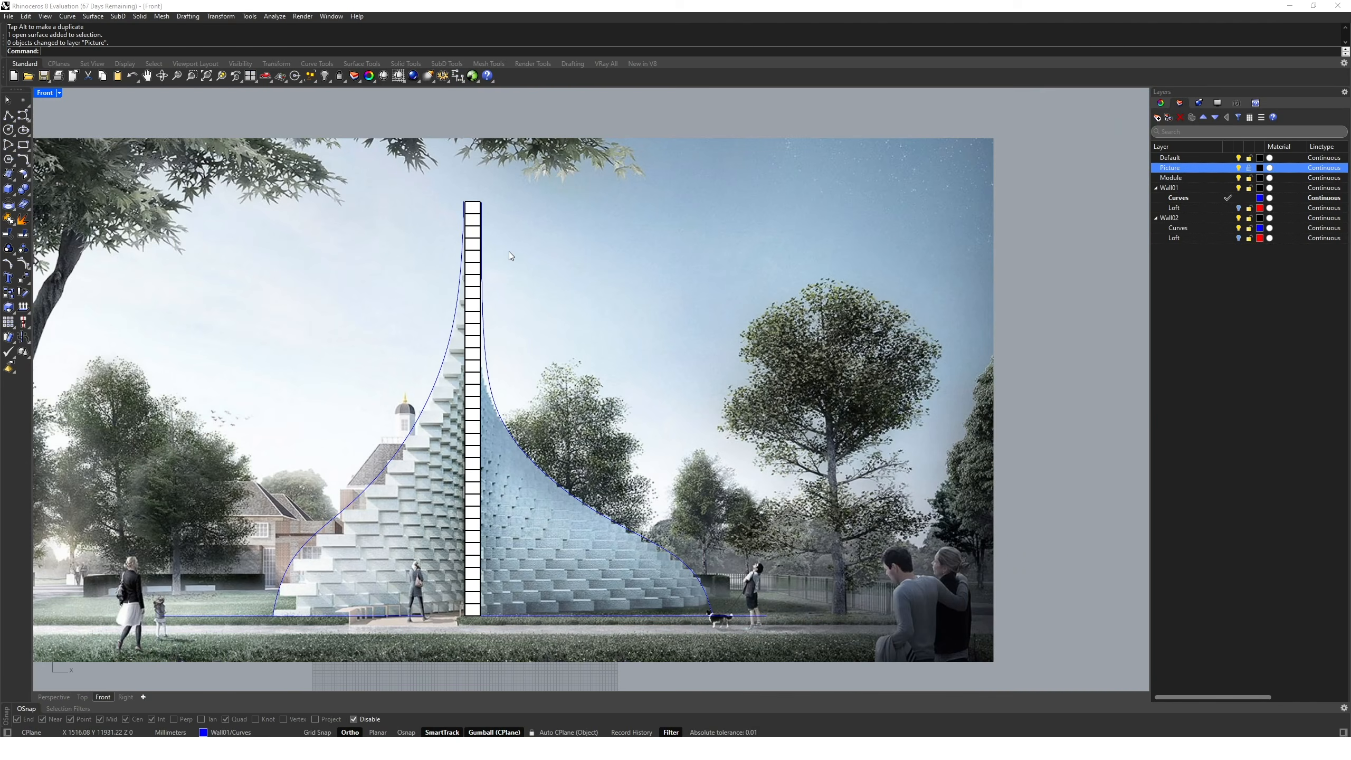
double_click(47, 92)
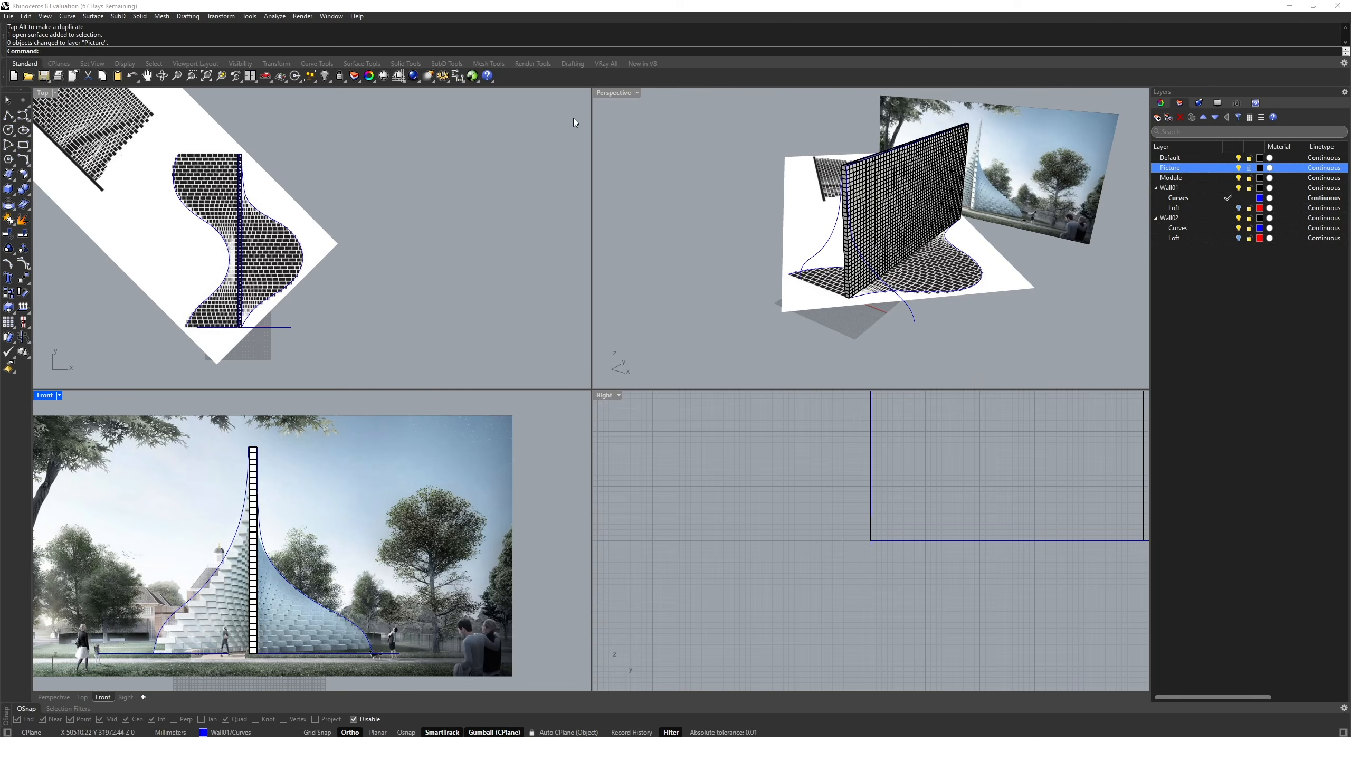
double_click(608, 94)
right_drag(623, 220, 566, 294)
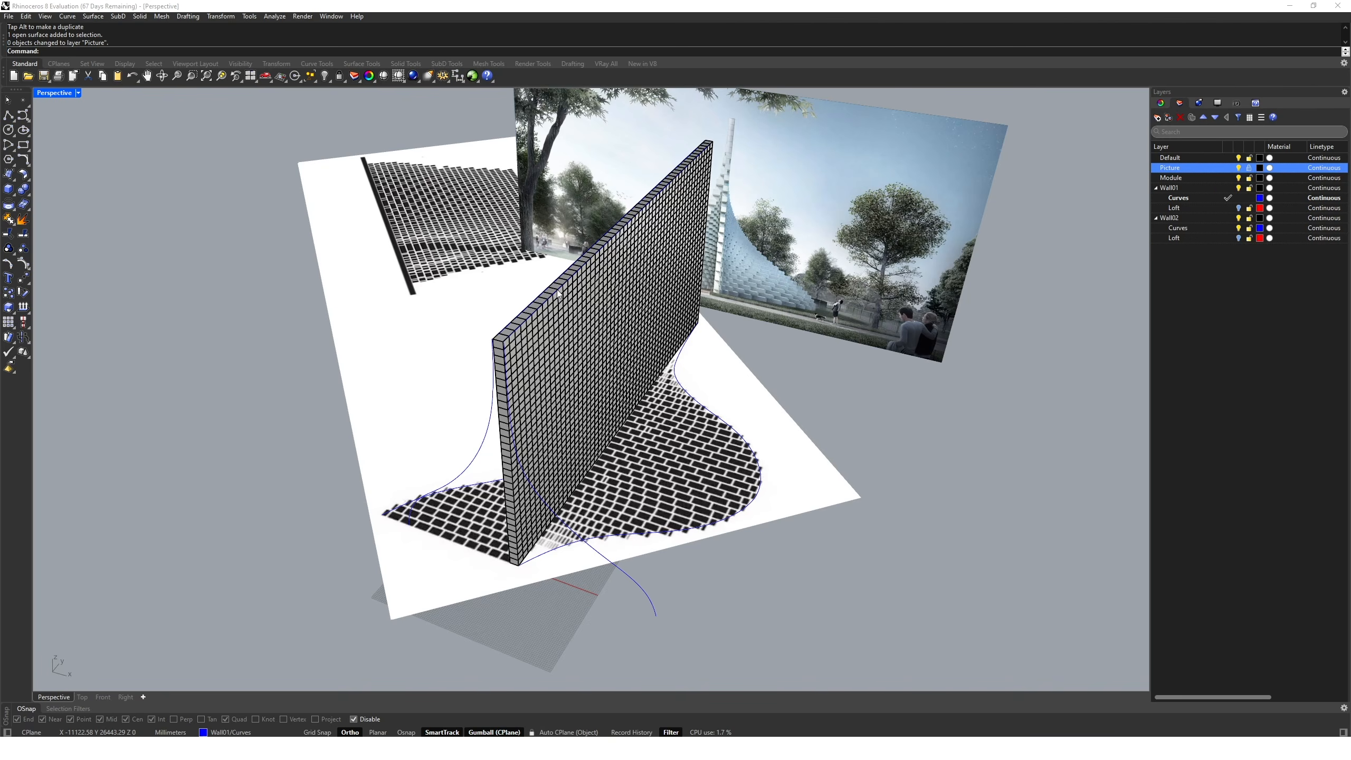
click(654, 608)
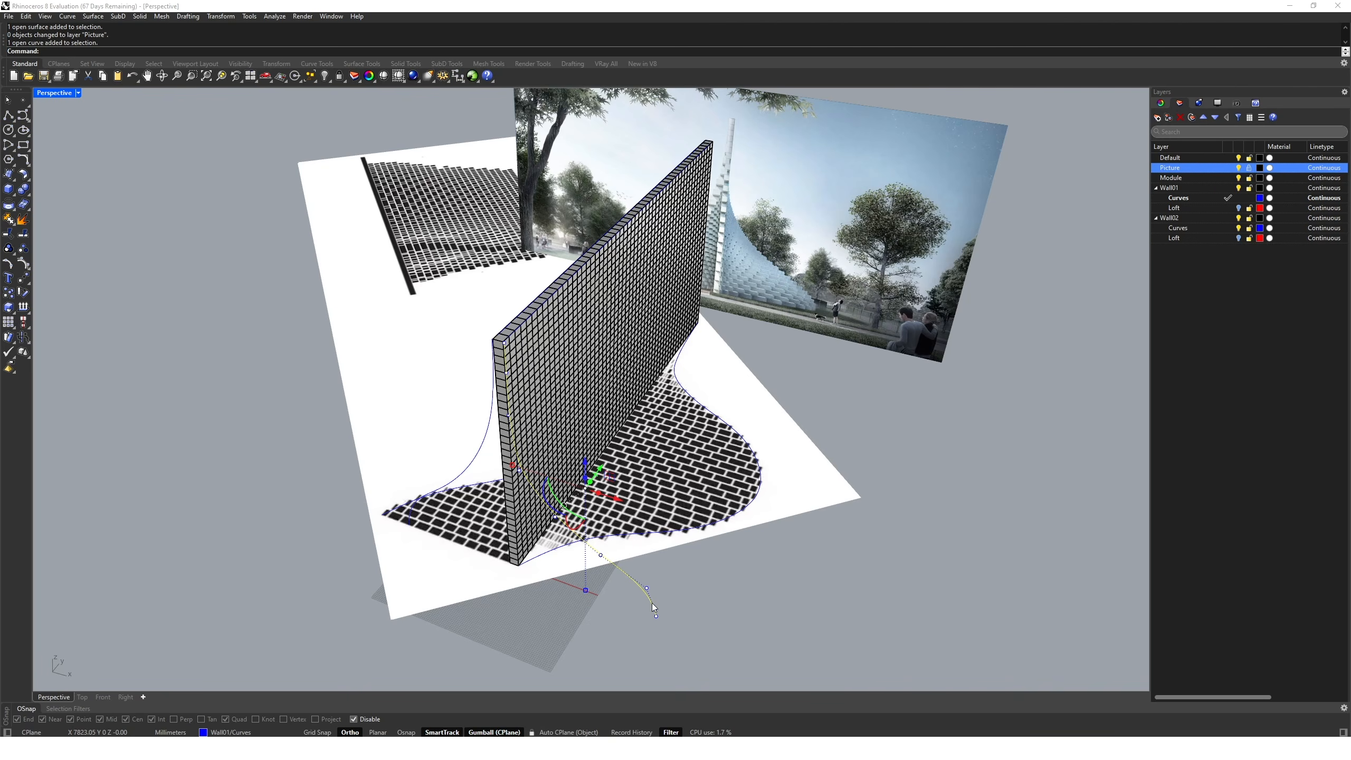
scroll(508, 376, up, 12)
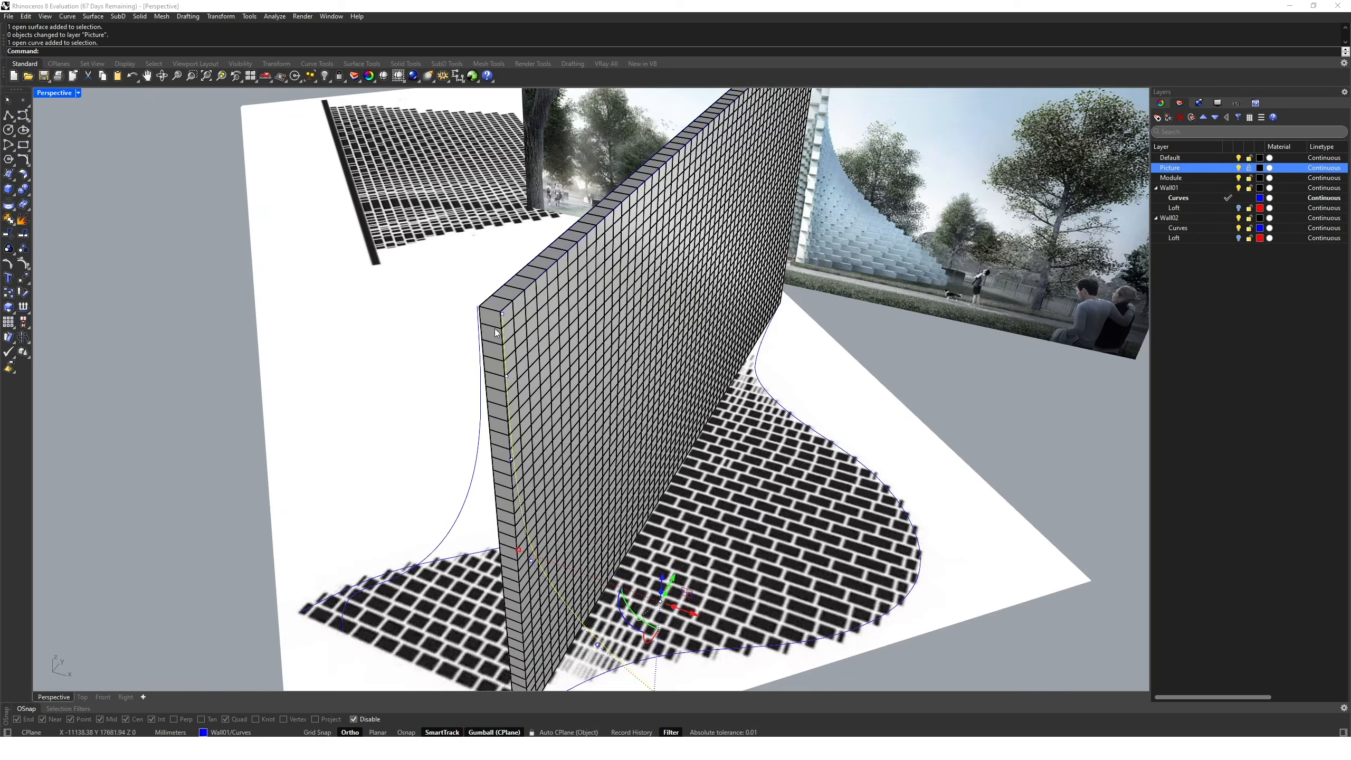
scroll(525, 275, down, 8)
scroll(564, 330, up, 4)
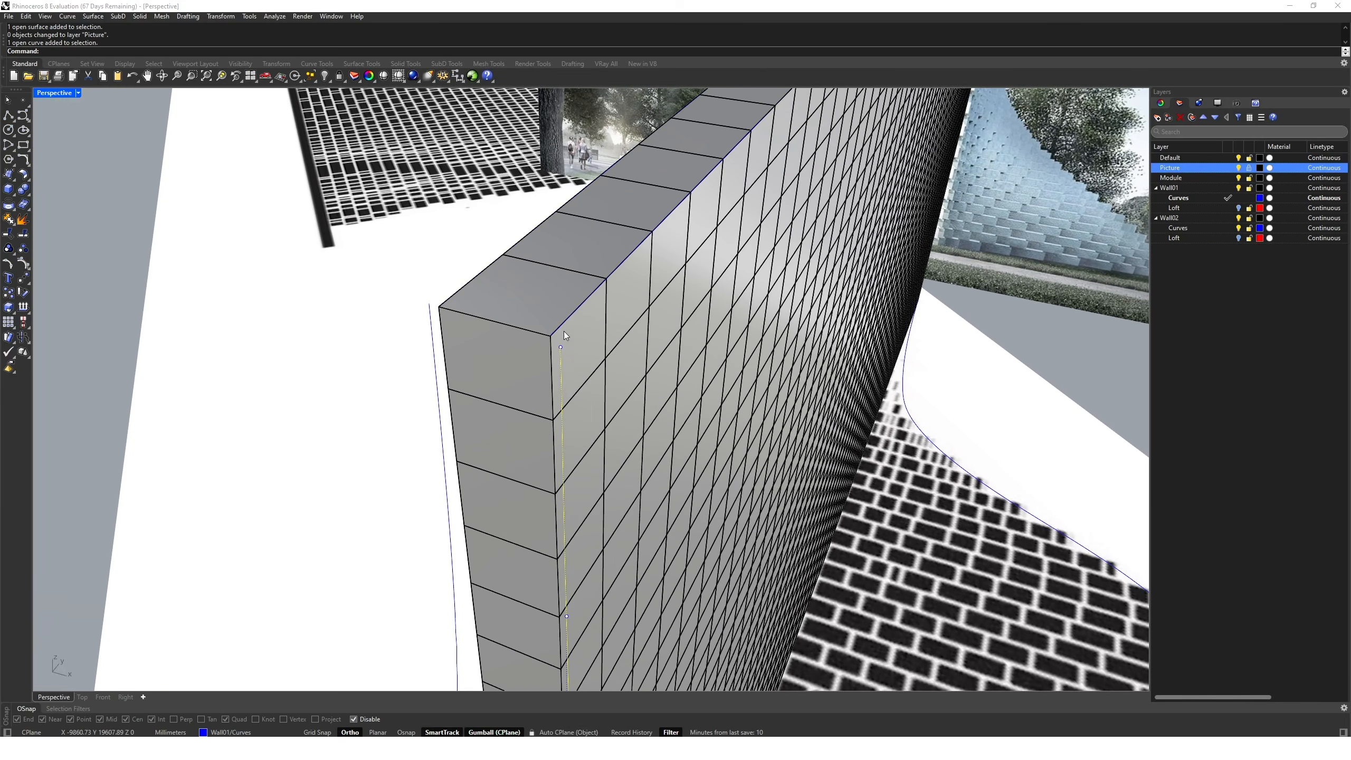
click(562, 351)
text(M)
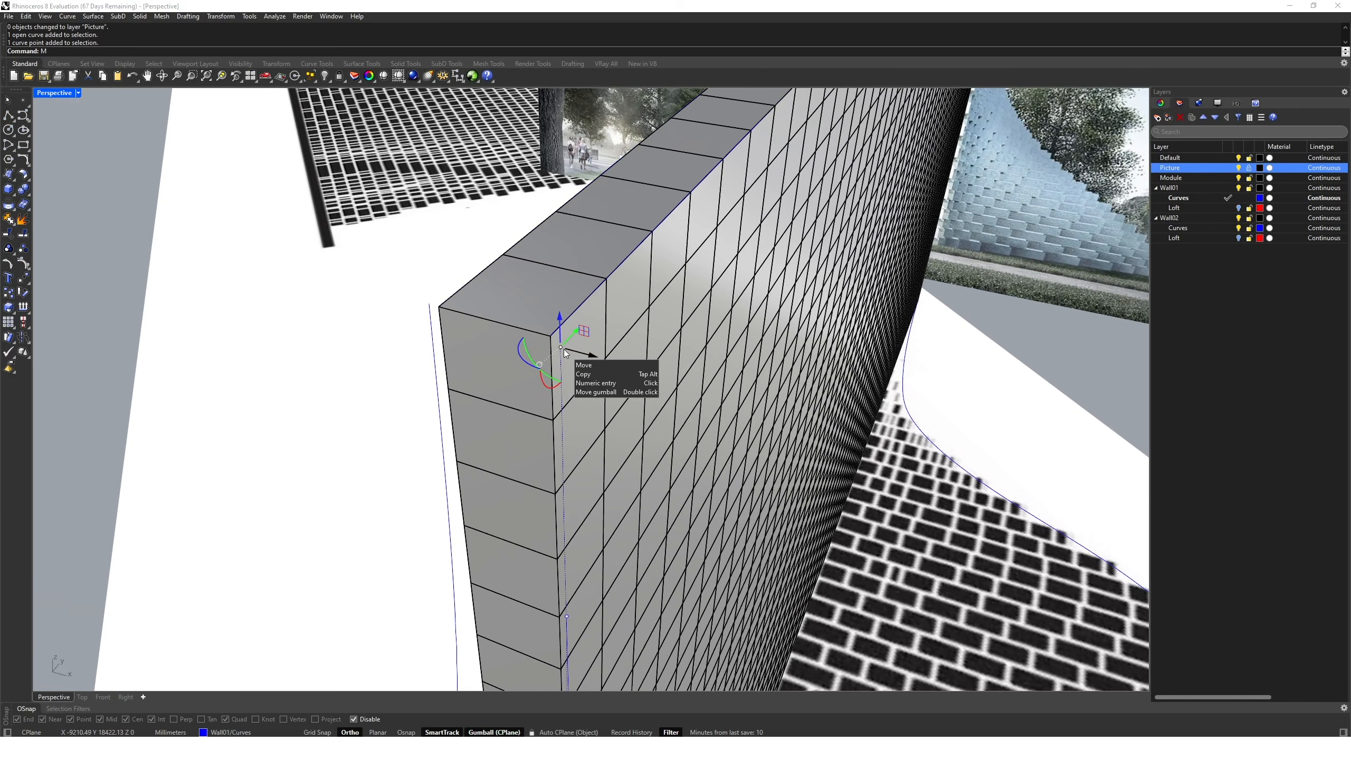
text(ove)
key(Return)
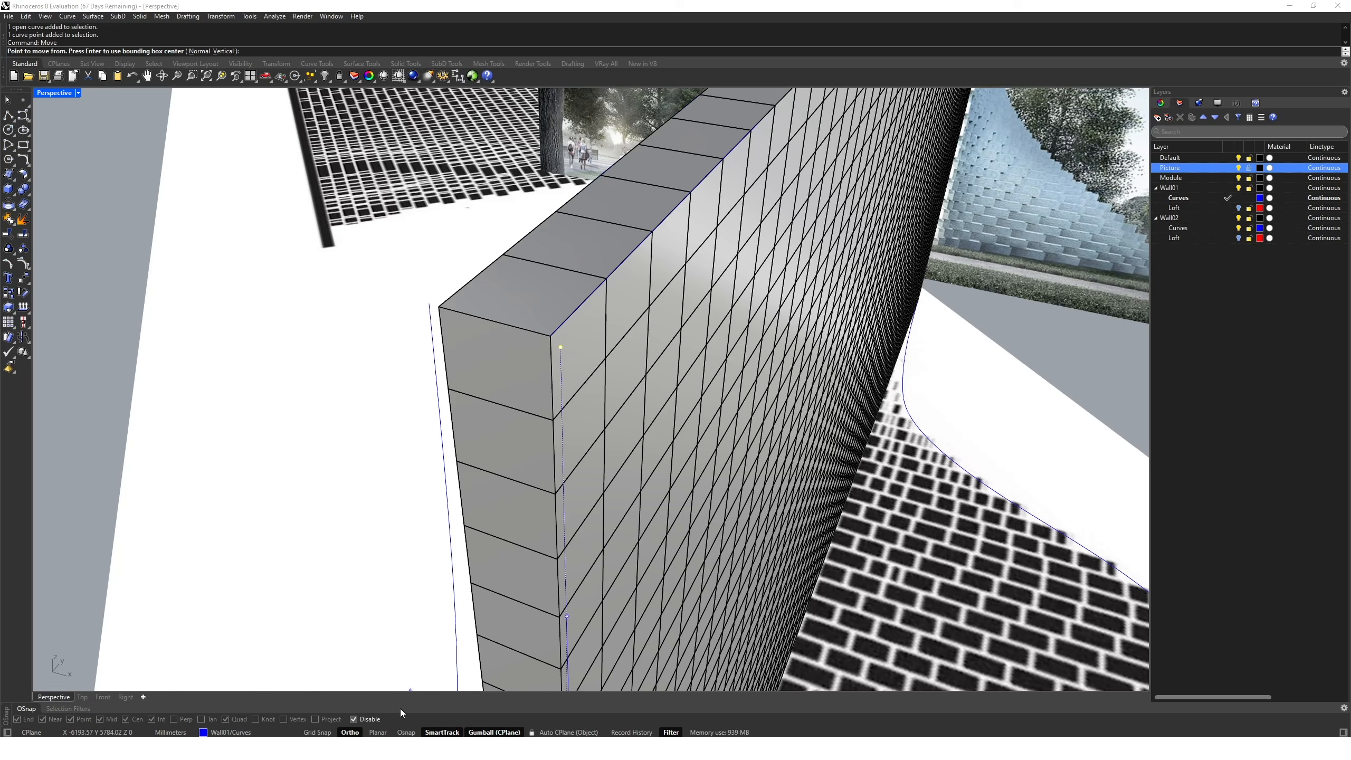
click(354, 719)
click(561, 348)
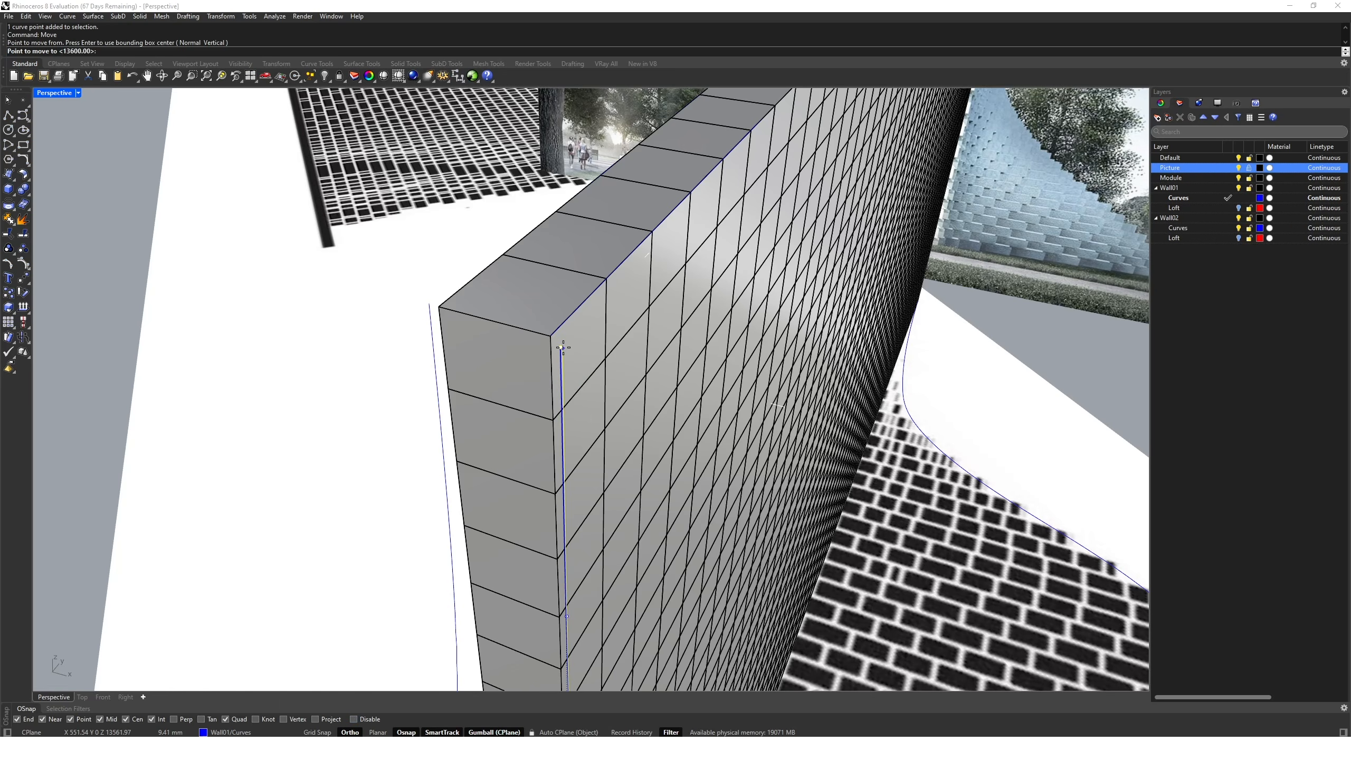
click(551, 334)
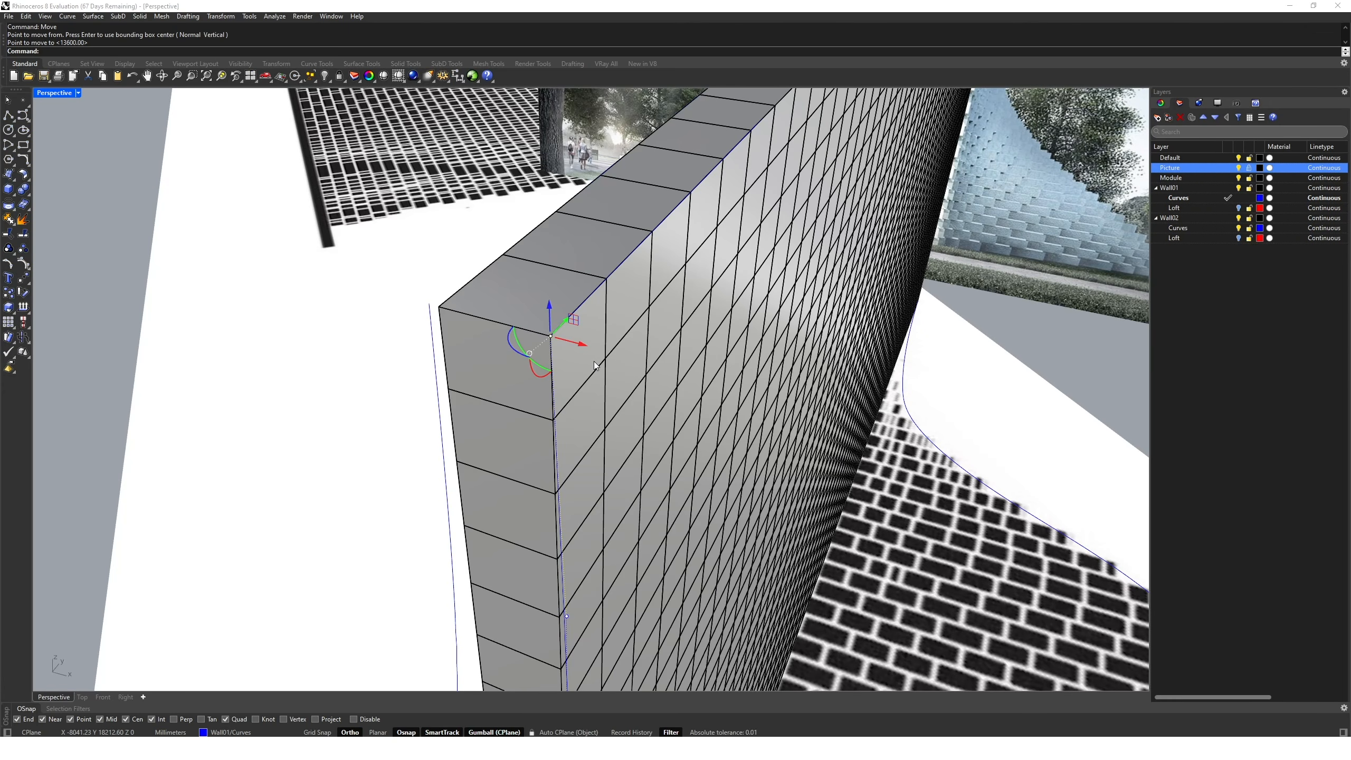
key(Escape)
Move the smooth wall curve's lower endpoint onto the ground level, in line with the module stack's base corner.
scroll(593, 362, down, 8)
right_drag(664, 445, 627, 384)
scroll(741, 501, up, 6)
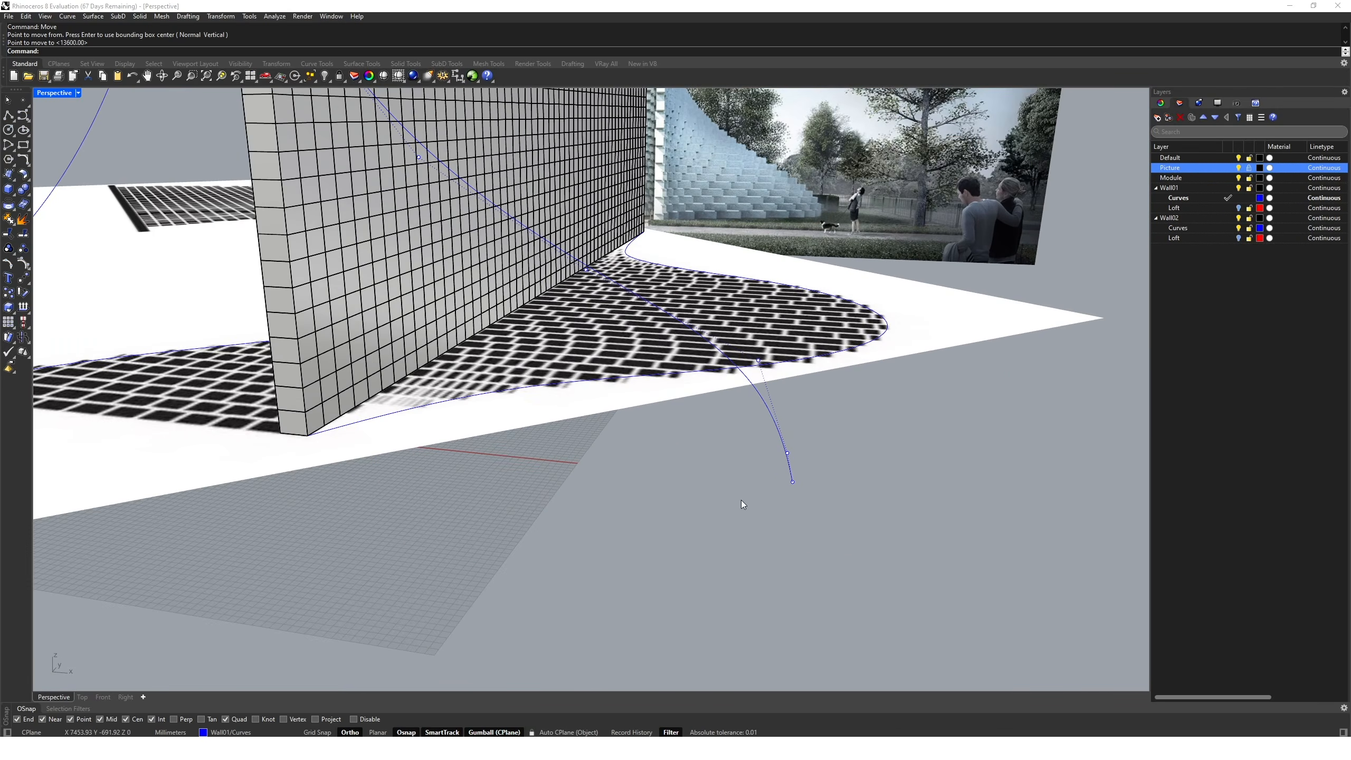
click(793, 484)
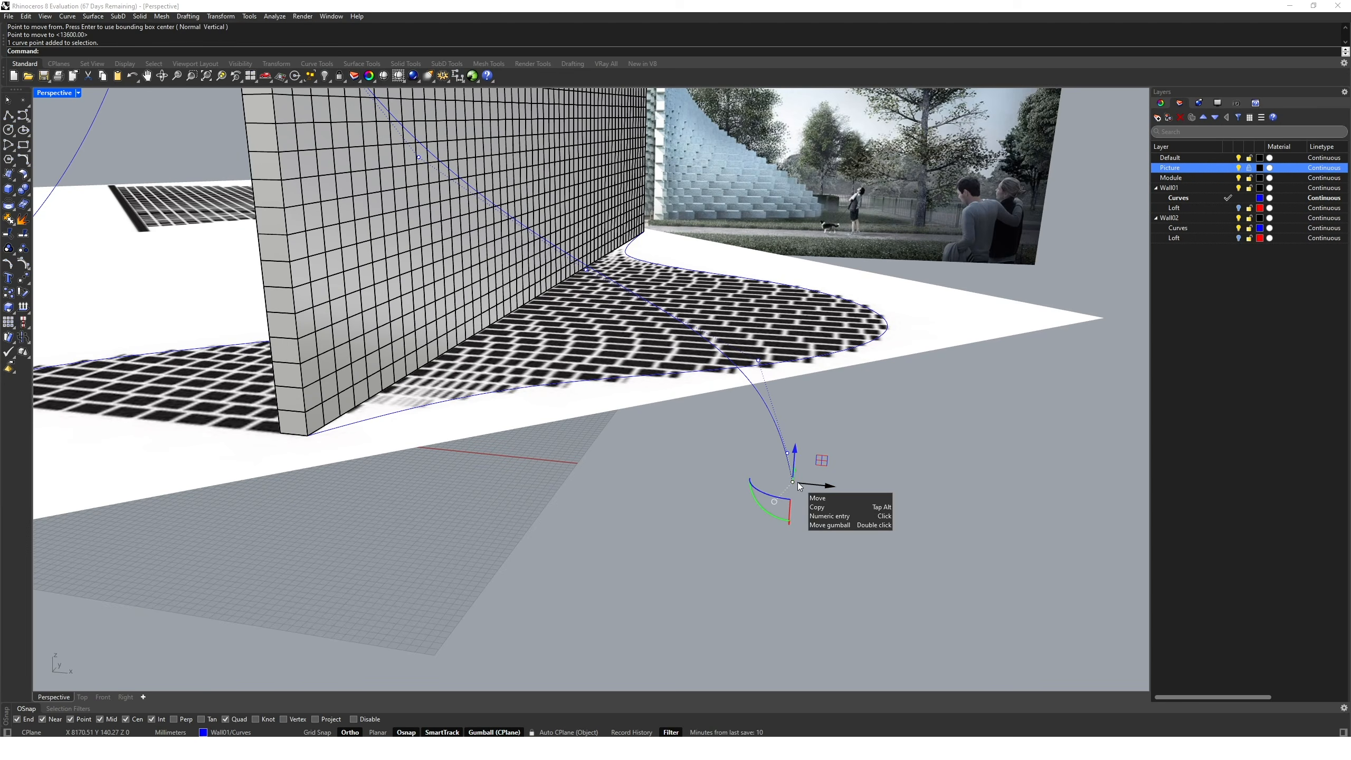
key(Return)
click(799, 482)
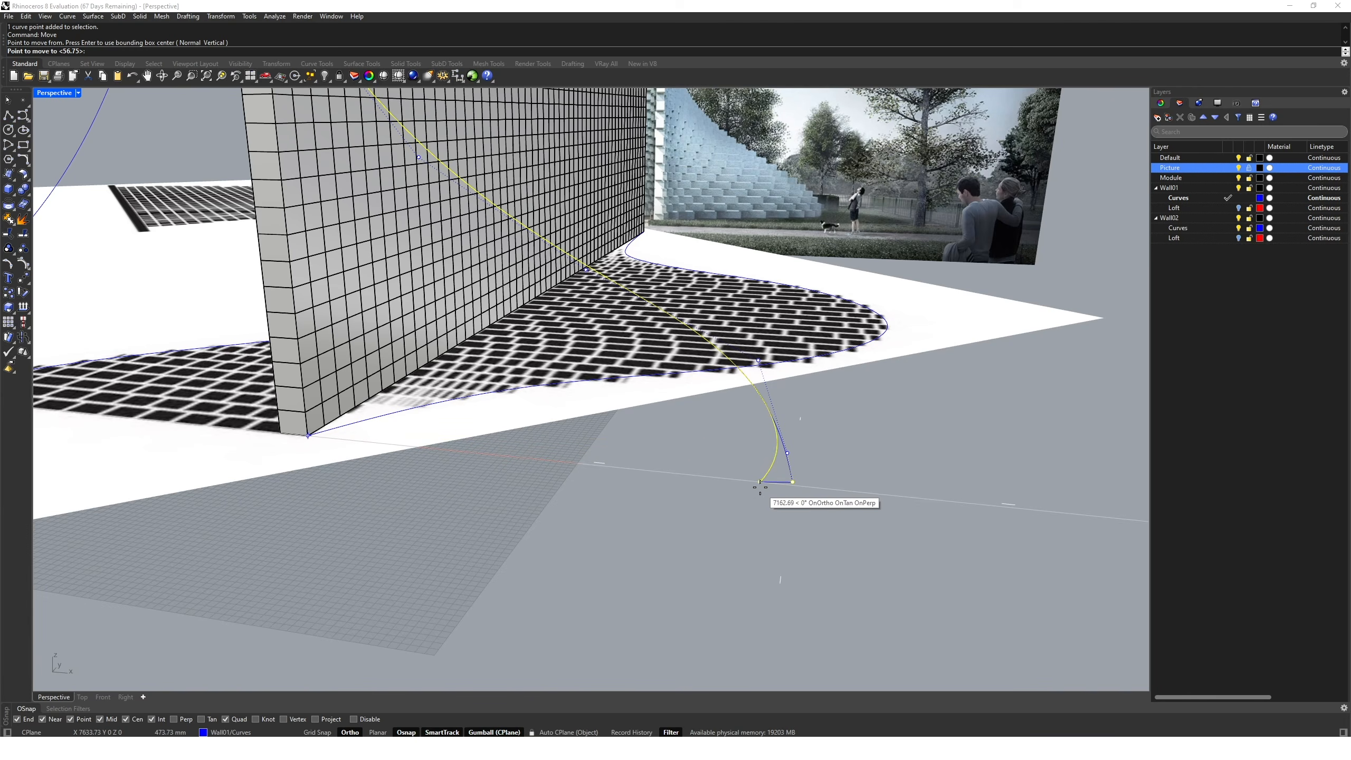
scroll(792, 489, up, 5)
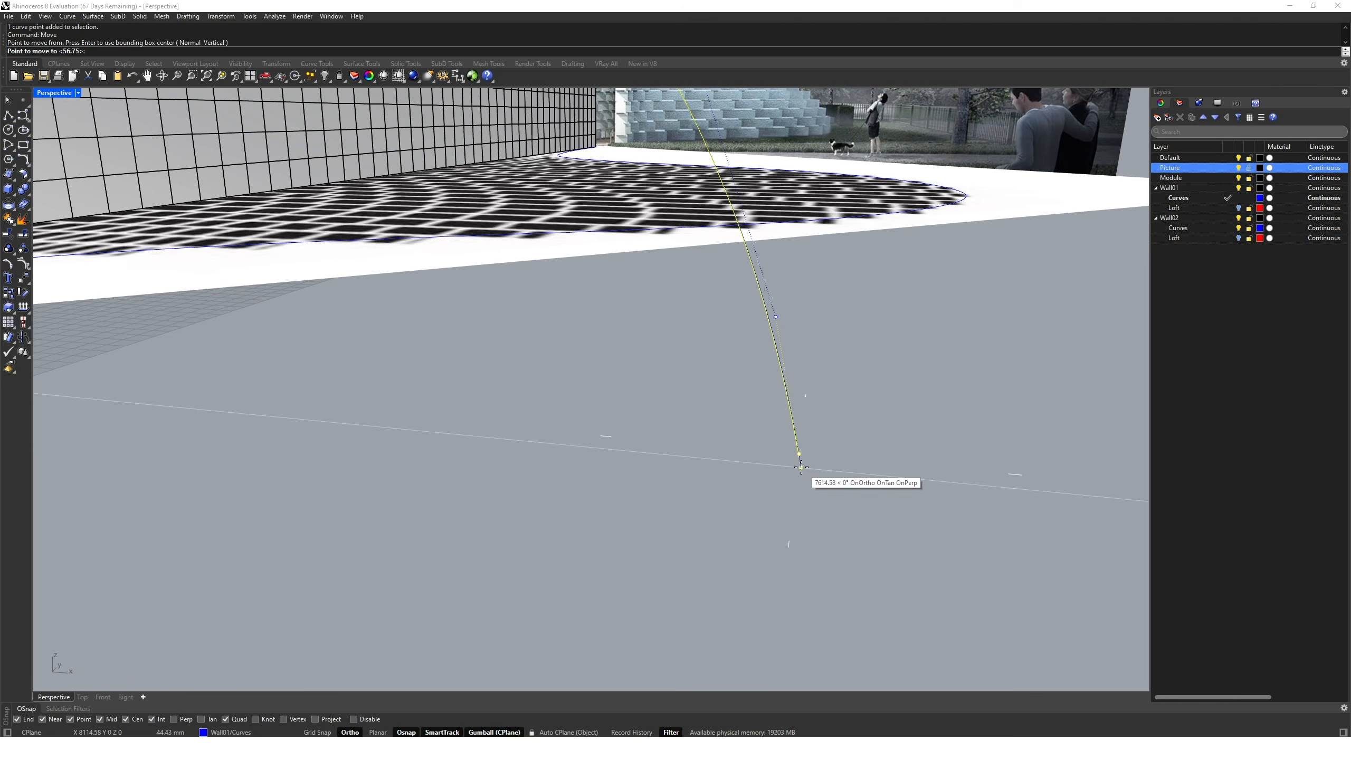
click(800, 467)
scroll(803, 491, down, 5)
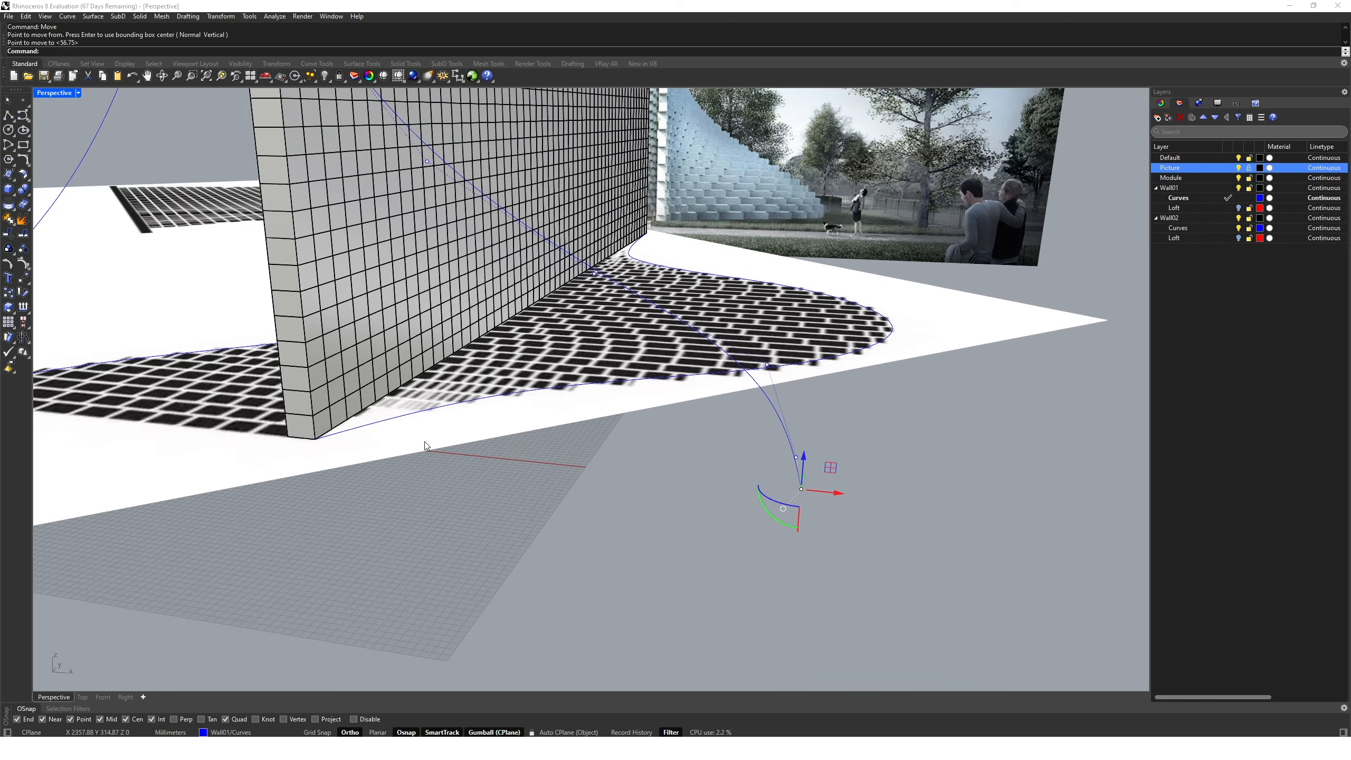
key(Escape)
key(Escape)
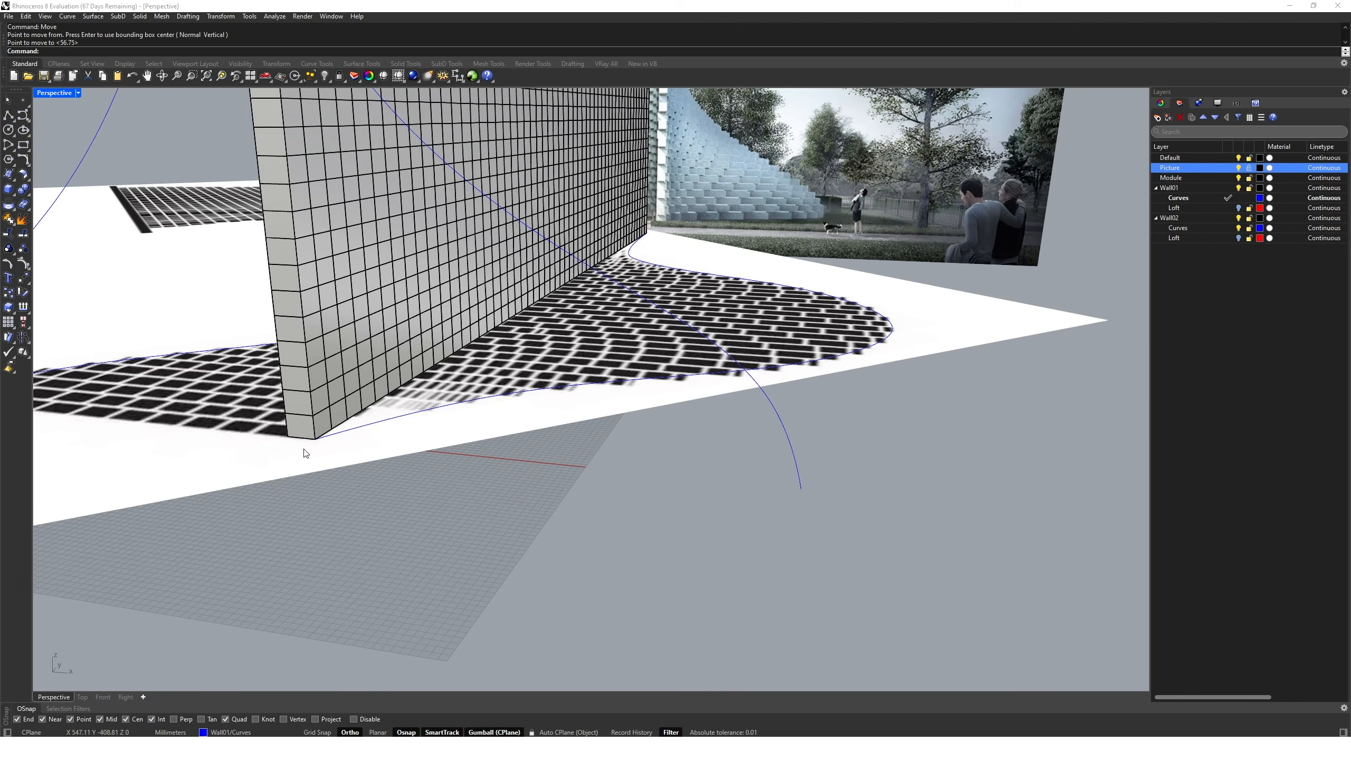
Draw a straight guide line from the base curve's outermost quadrant point forward past the lower end of the profile curve.
shift+right_drag(303, 448, 452, 507)
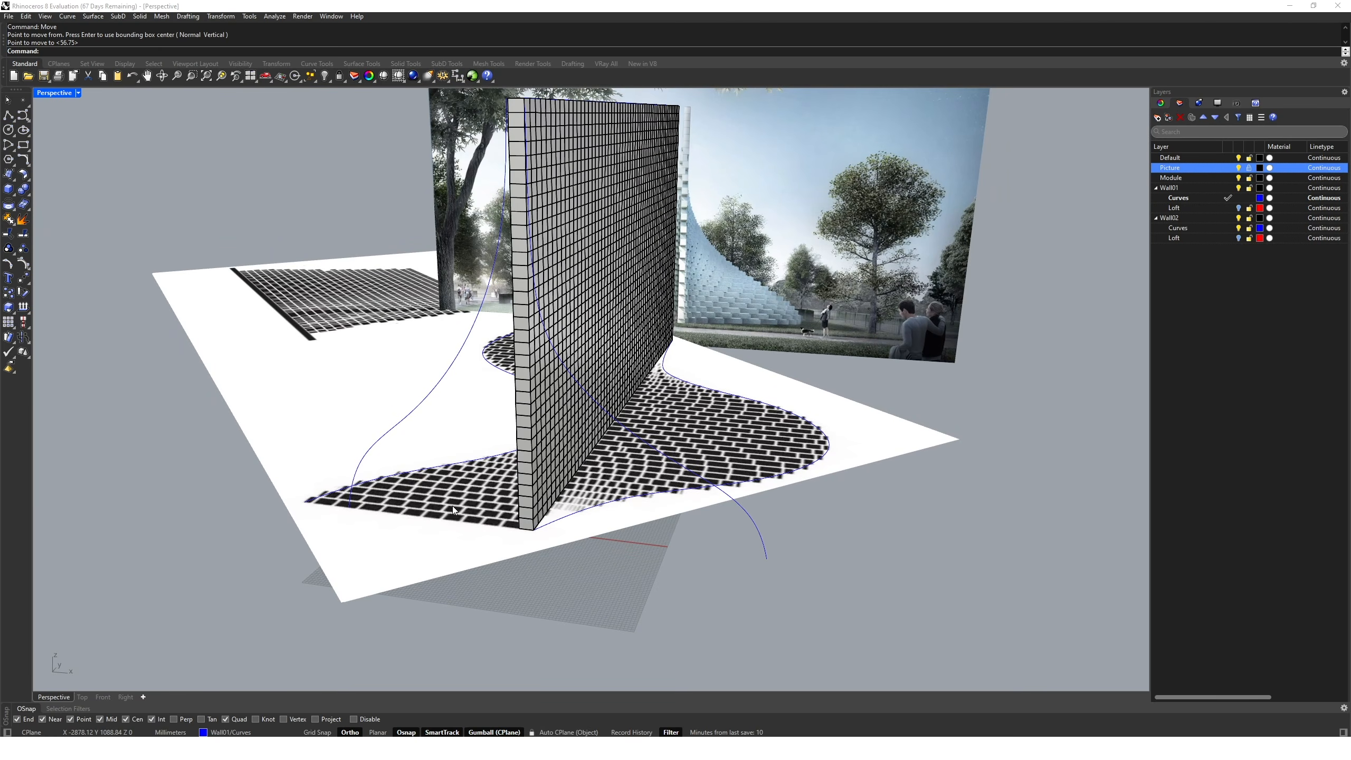
right_drag(452, 506, 606, 570)
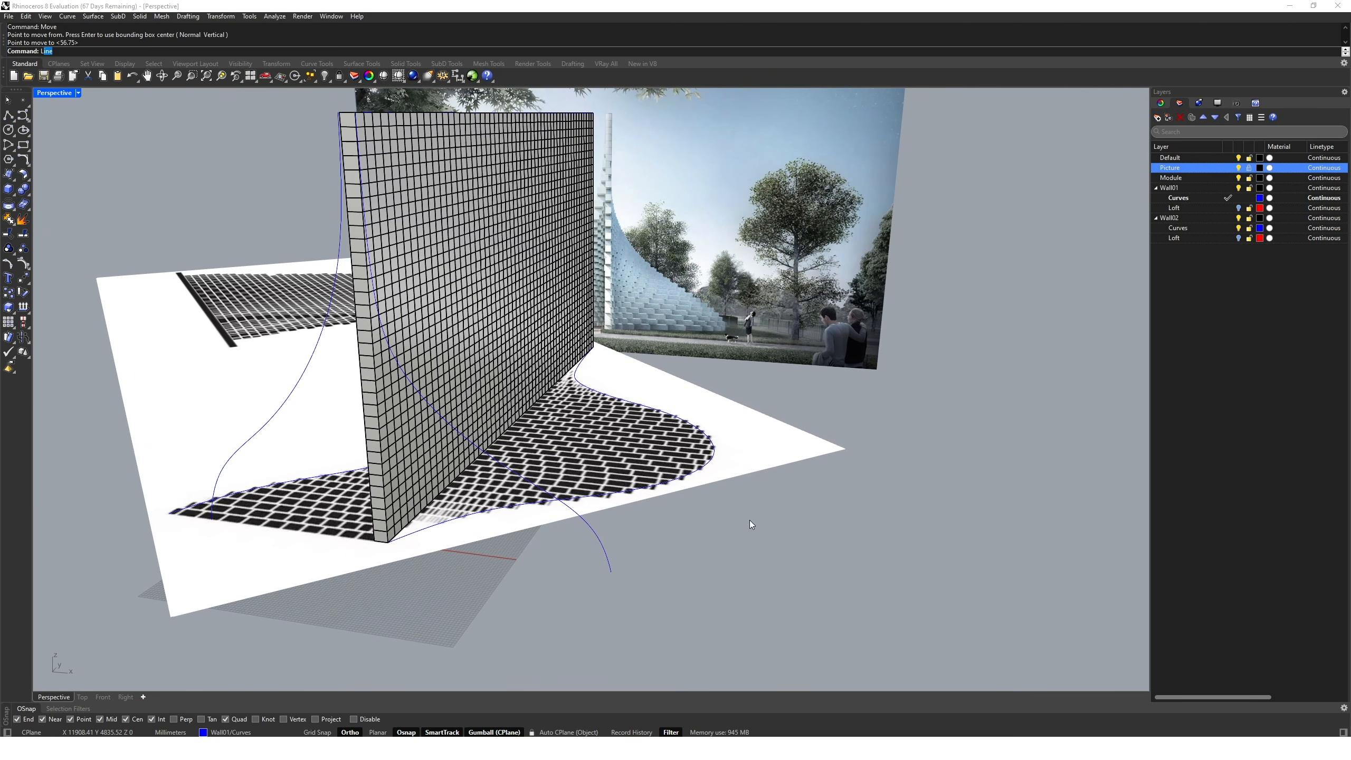
text(ine)
key(Return)
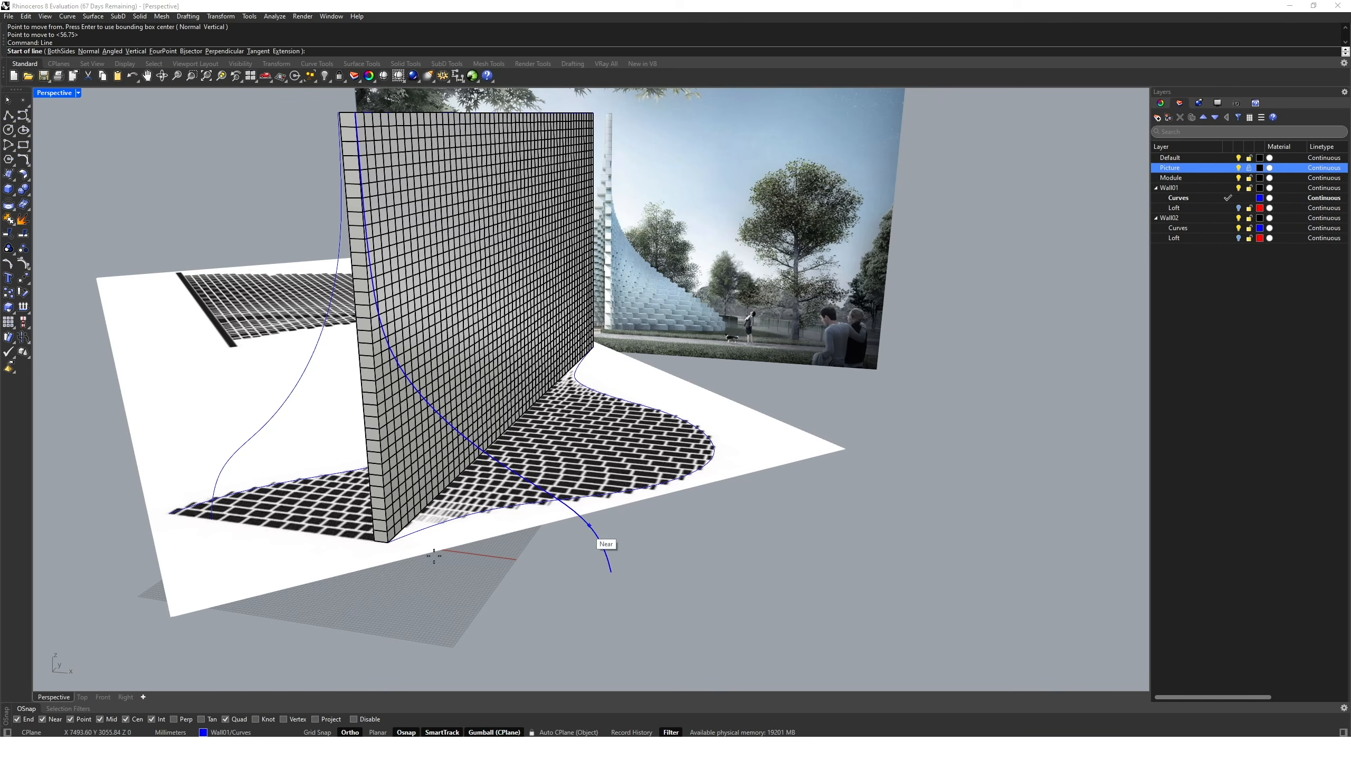
click(714, 451)
right_drag(685, 552, 681, 519)
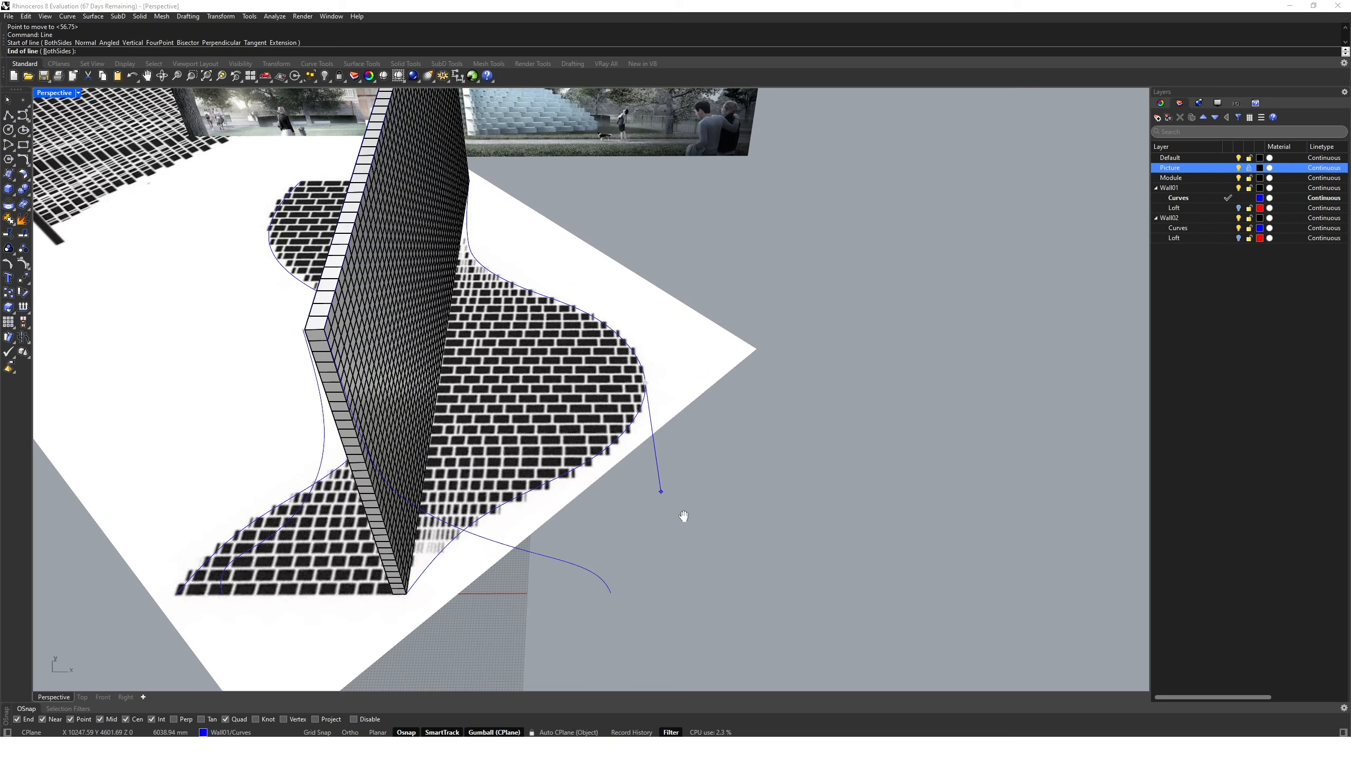
click(752, 633)
Stretch the smooth wall's profile curve with Scale1D from the module stack's base corner until its lower end meets the guide line.
click(610, 588)
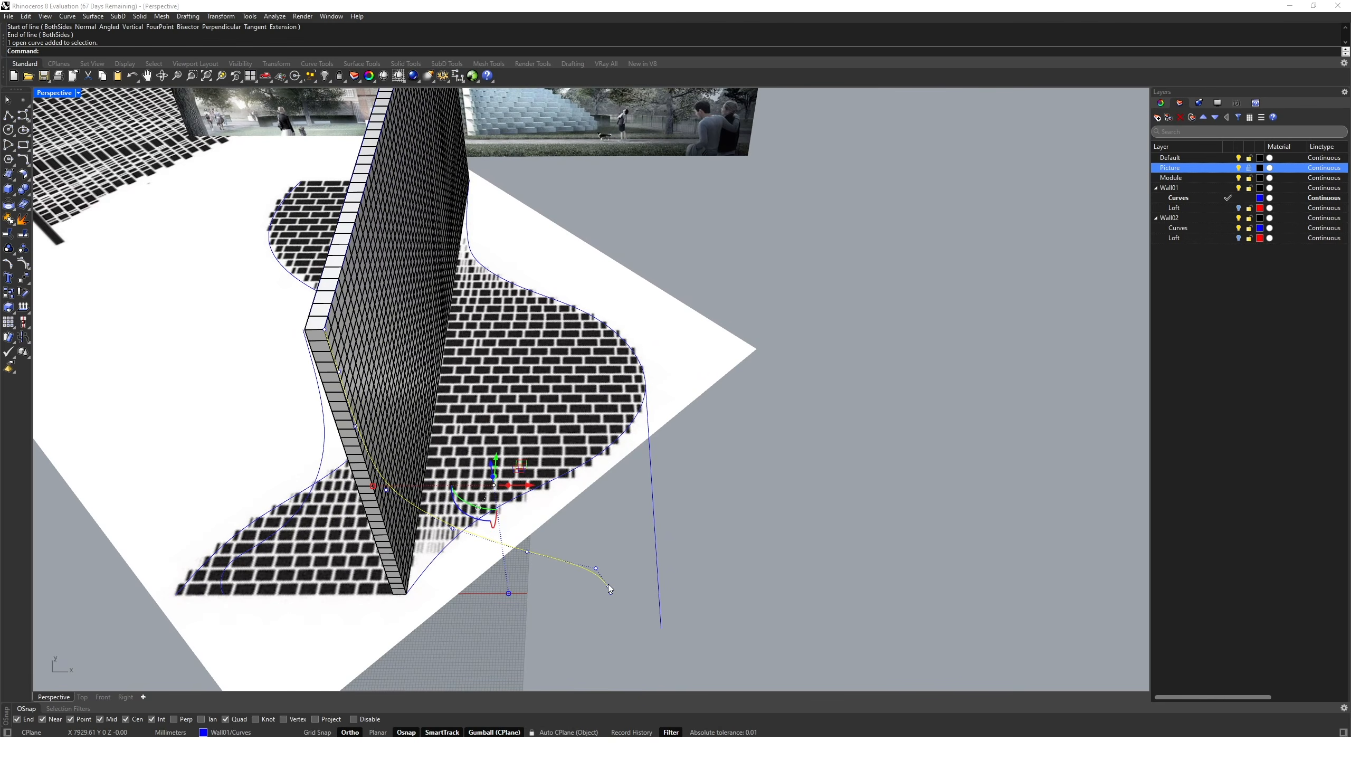
text(Scale1D)
key(Return)
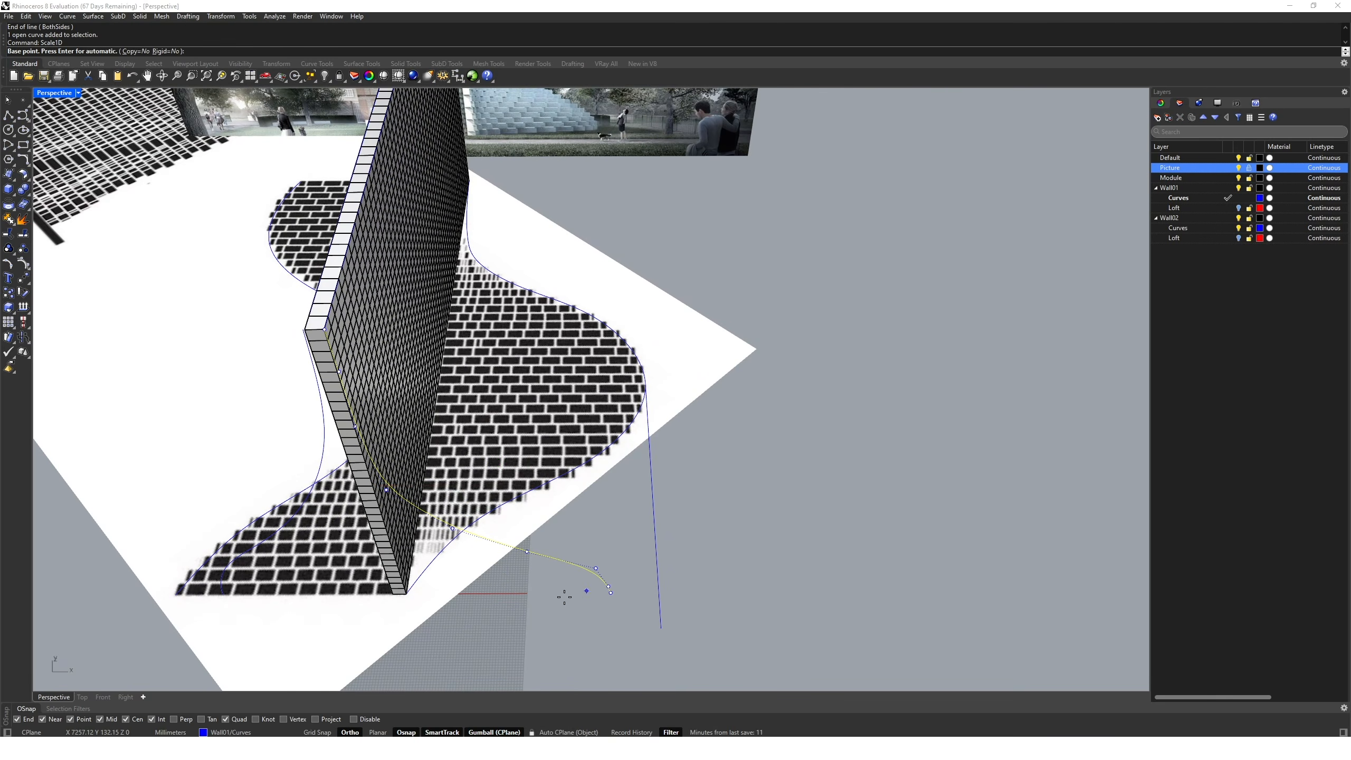
click(409, 599)
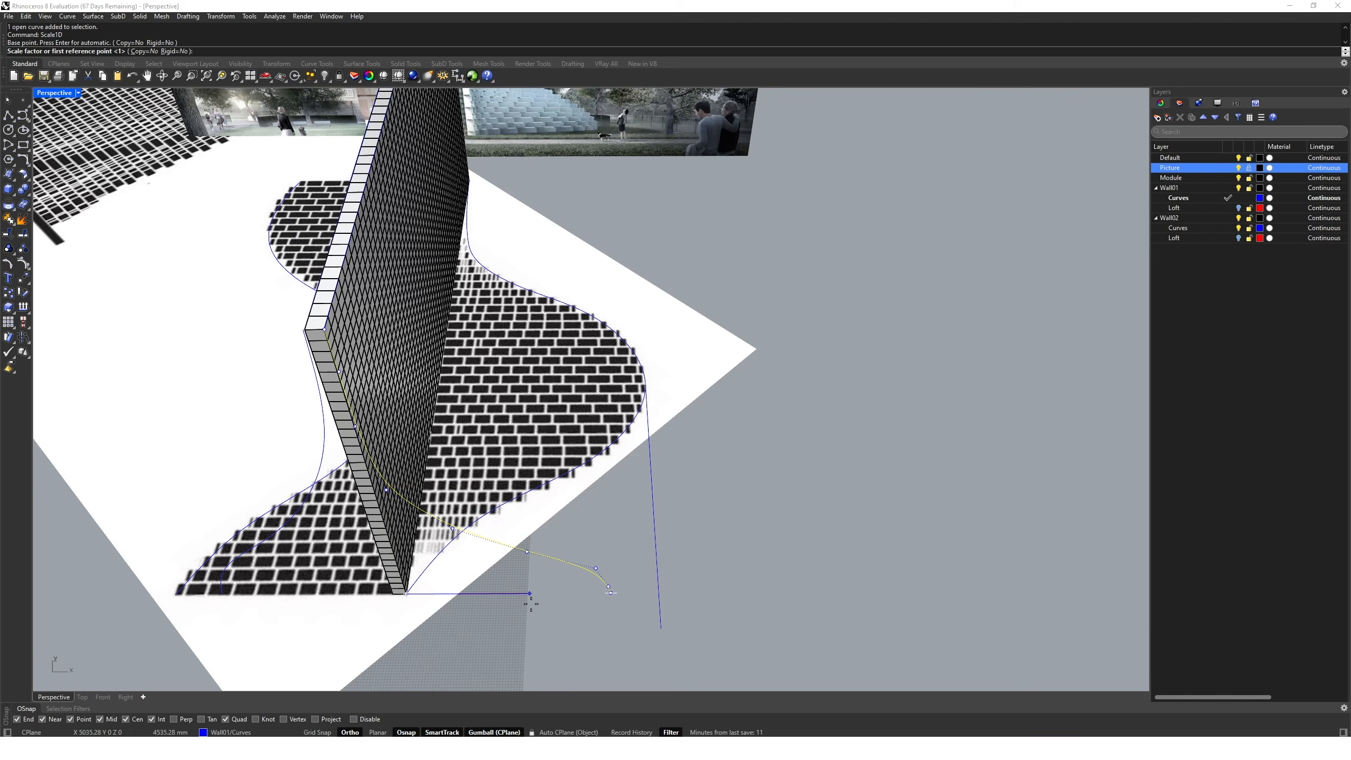
click(611, 596)
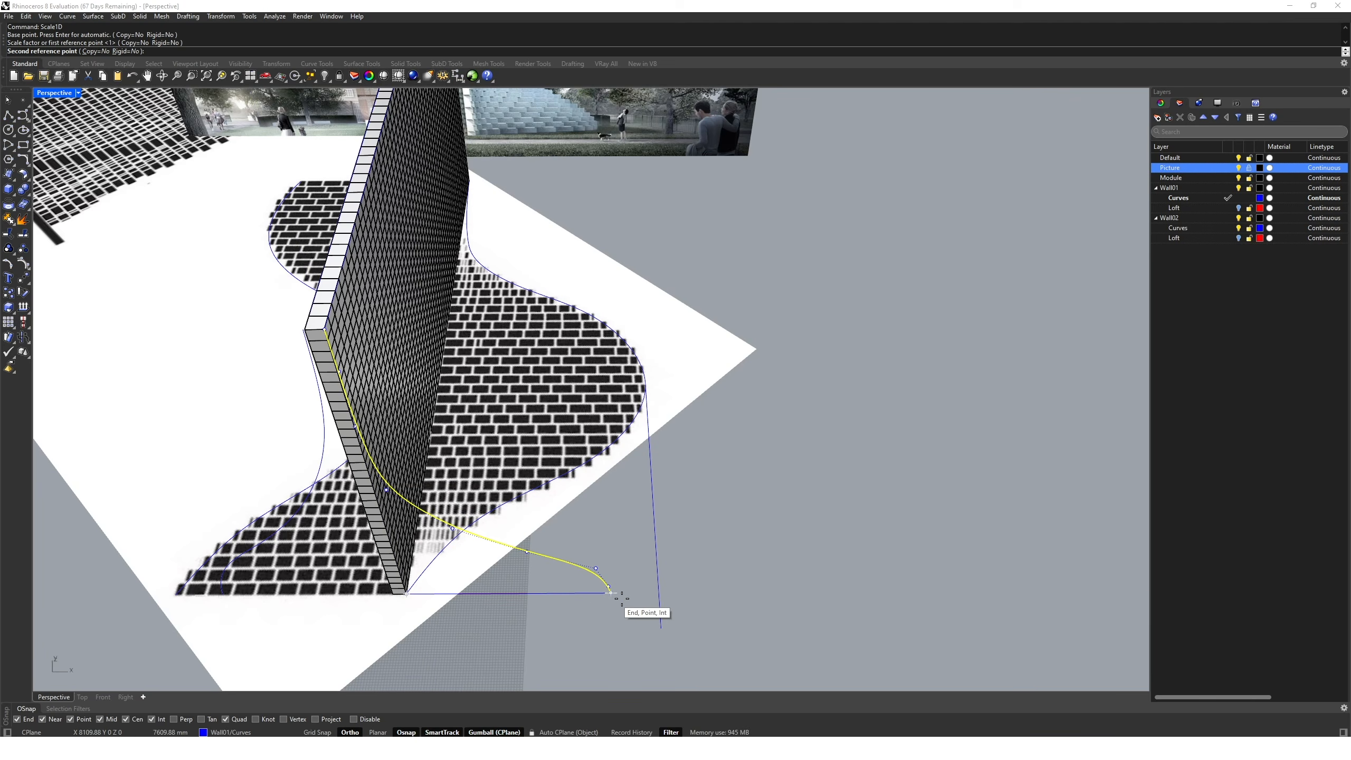
click(658, 592)
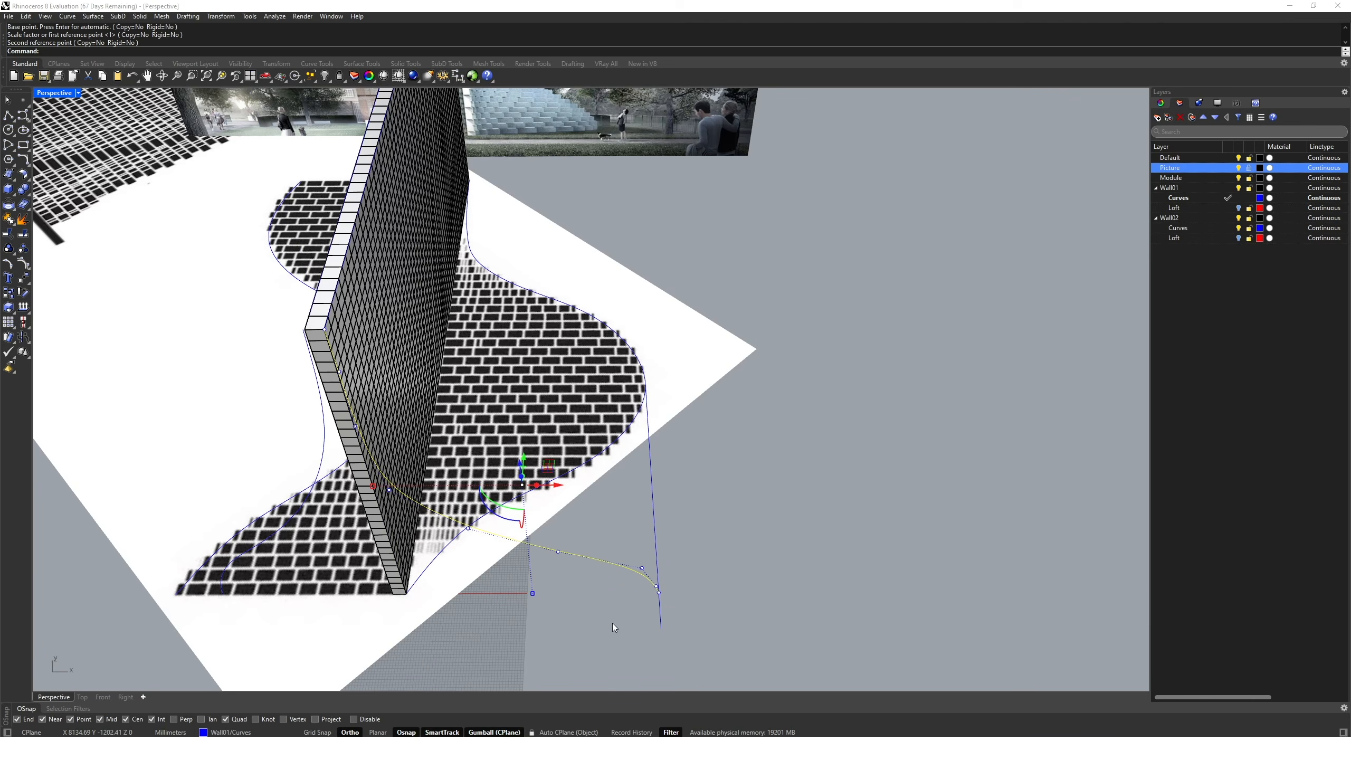
Move the stretched profile curve by its lower endpoint onto the base curve's outermost quadrant point.
text(Move)
key(Return)
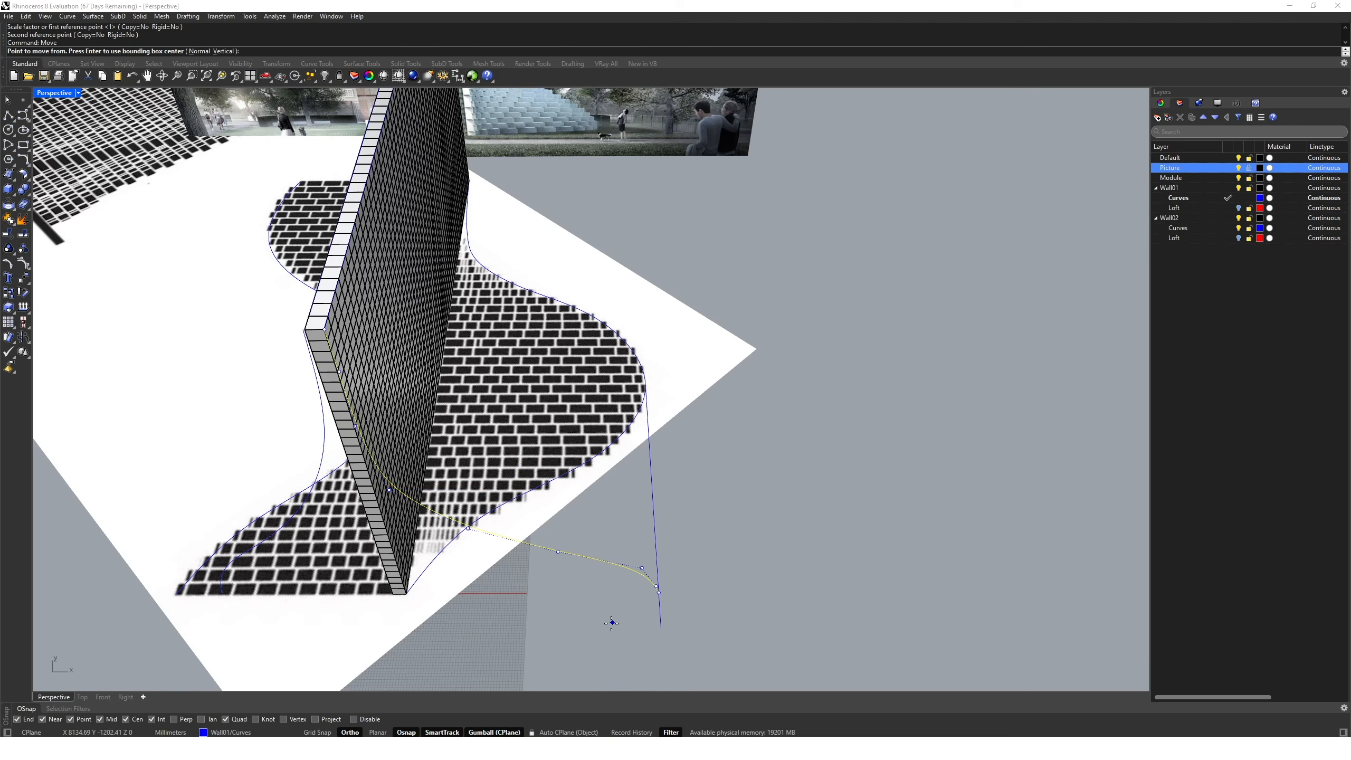
click(660, 594)
click(646, 382)
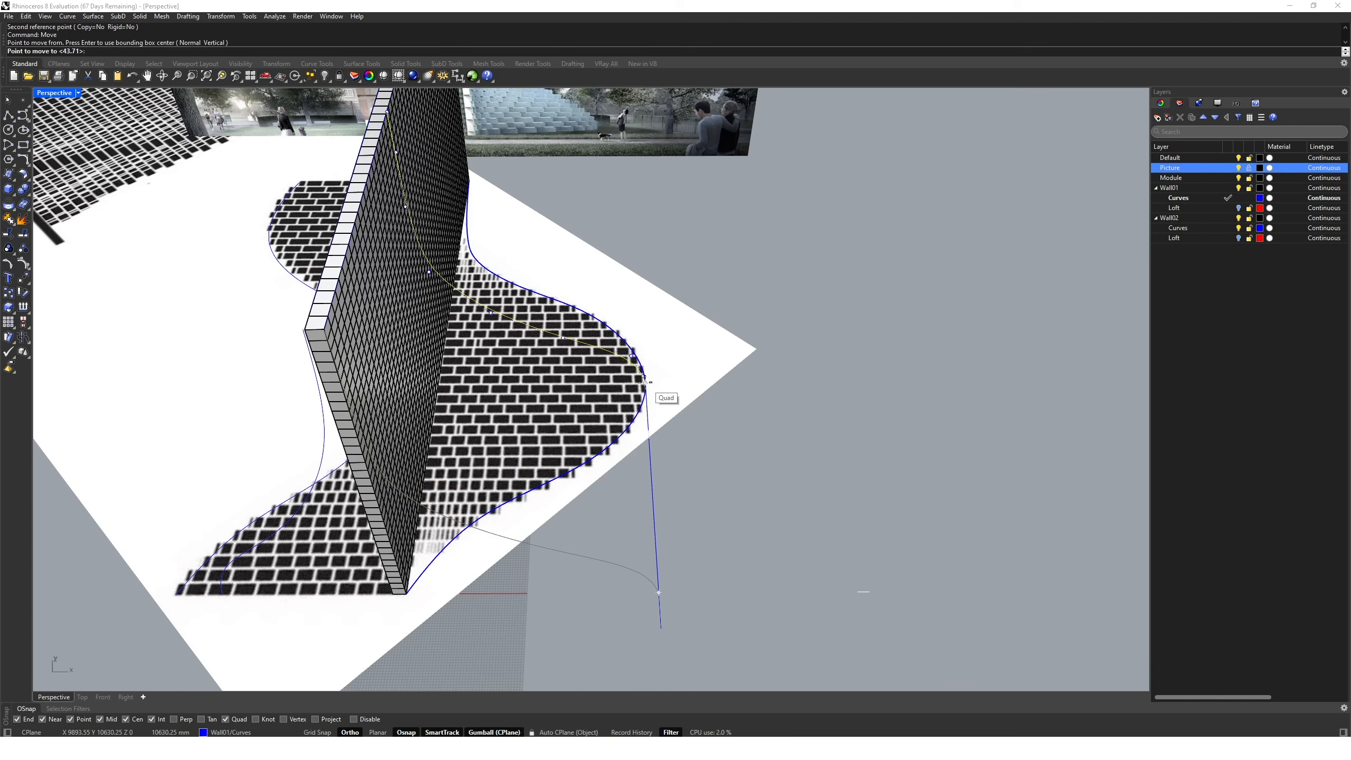
Delete the straight guide line in front of the base curve.
click(659, 508)
click(655, 515)
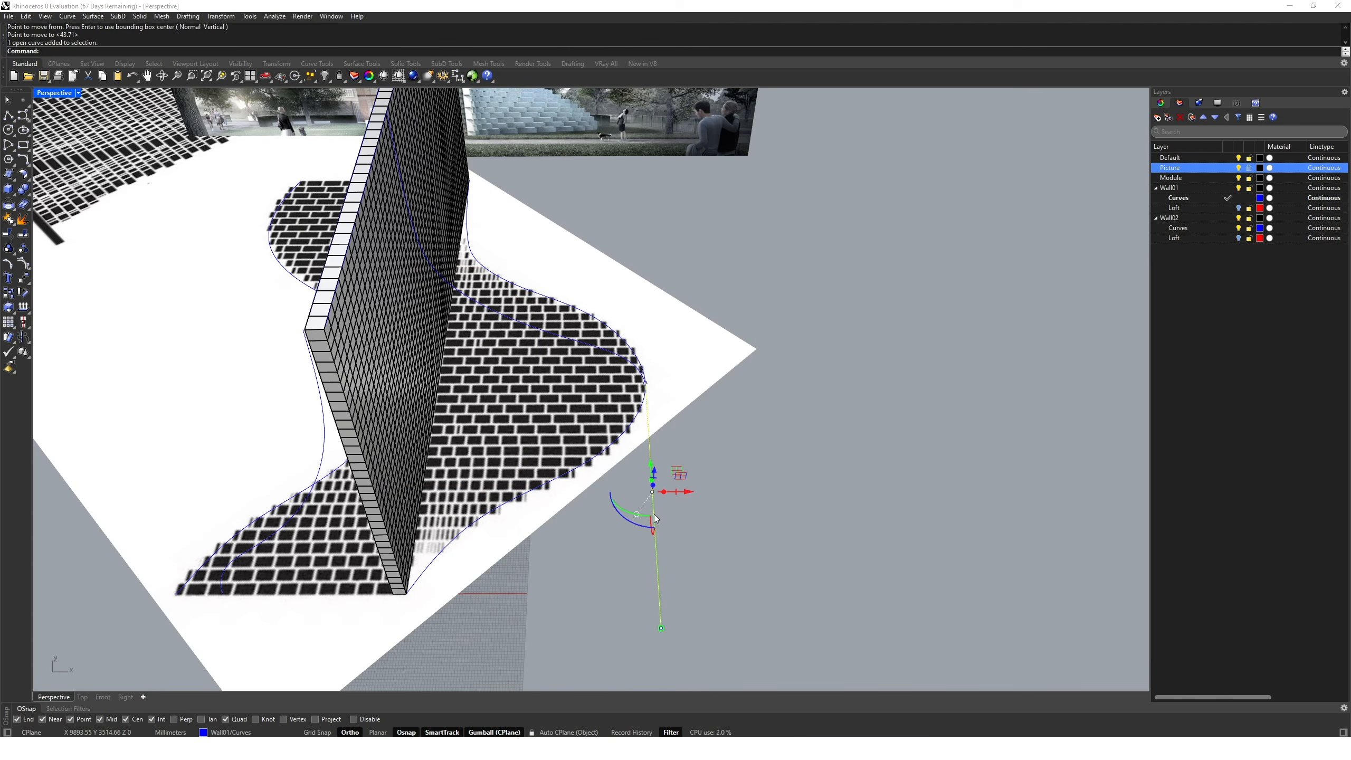
key(Delete)
Move the stepped wall curve's upper endpoint onto the module stack's opposite near top corner.
mouse_move(654, 514)
right_down()
mouse_move(668, 478)
mouse_move(682, 518)
mouse_move(661, 515)
right_up()
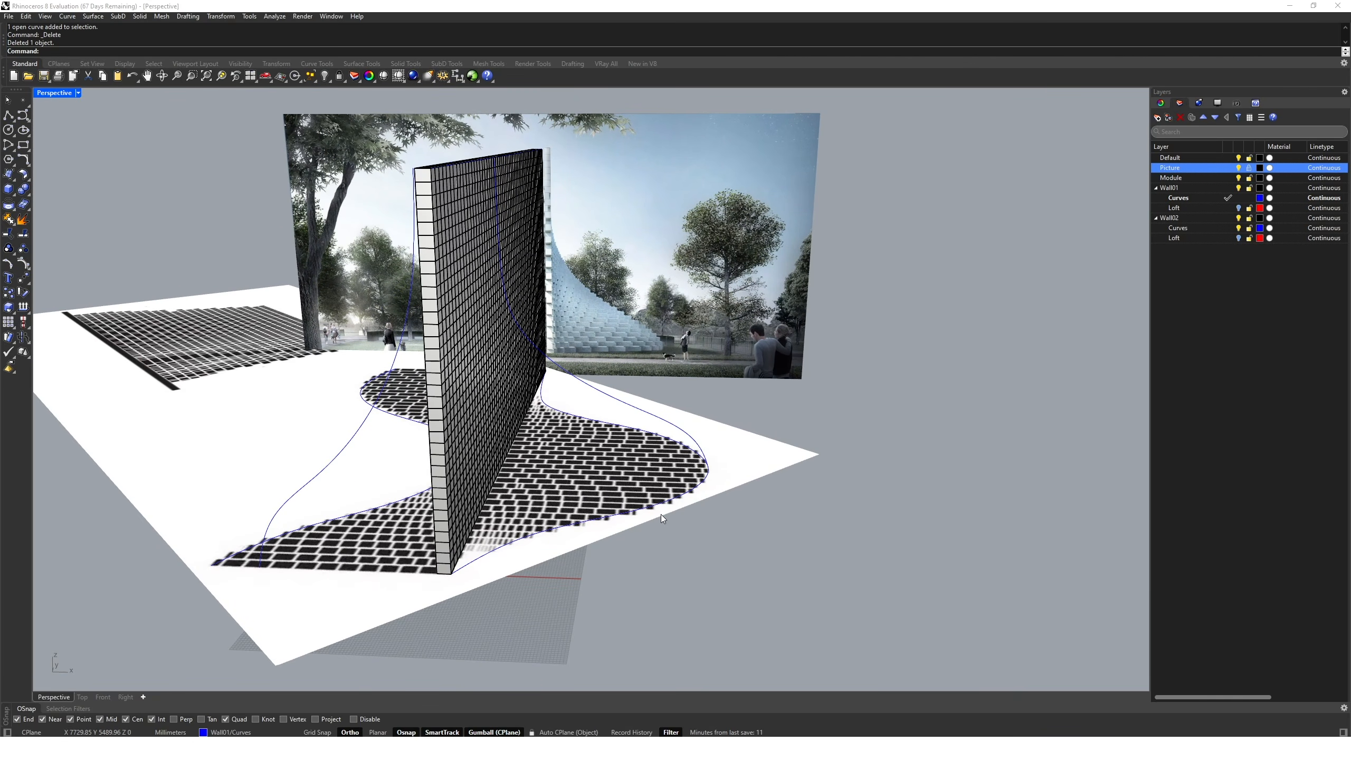
click(414, 187)
click(447, 218)
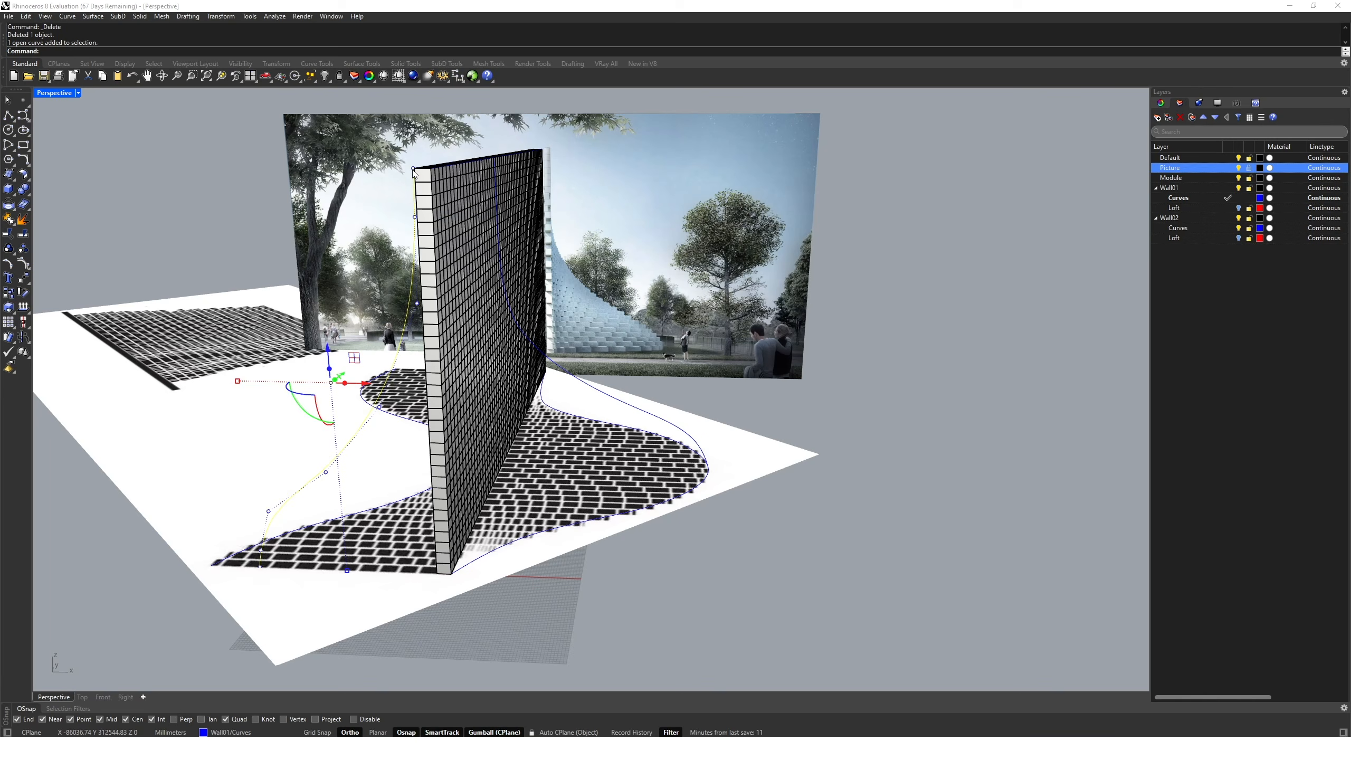
click(414, 170)
text(ZS)
key(Return)
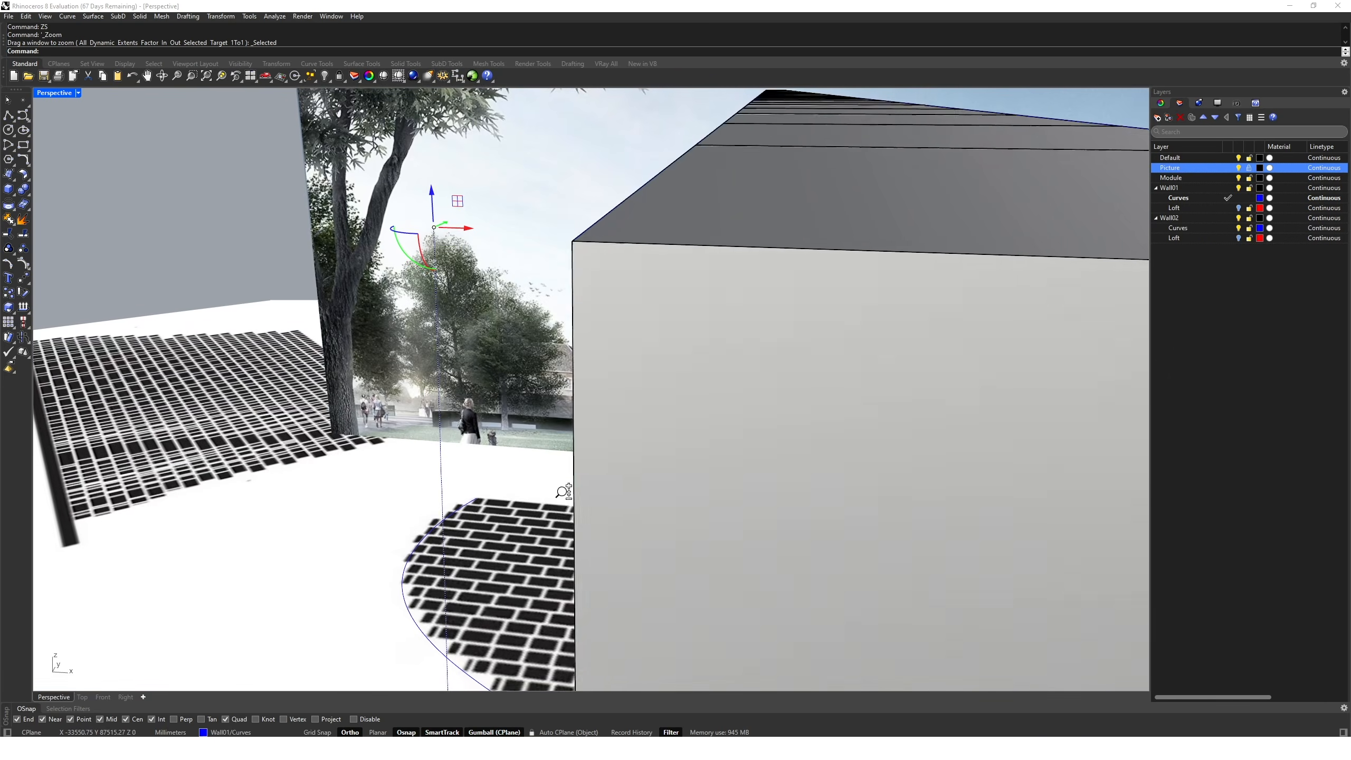
ctrl+right_drag(564, 491, 541, 357)
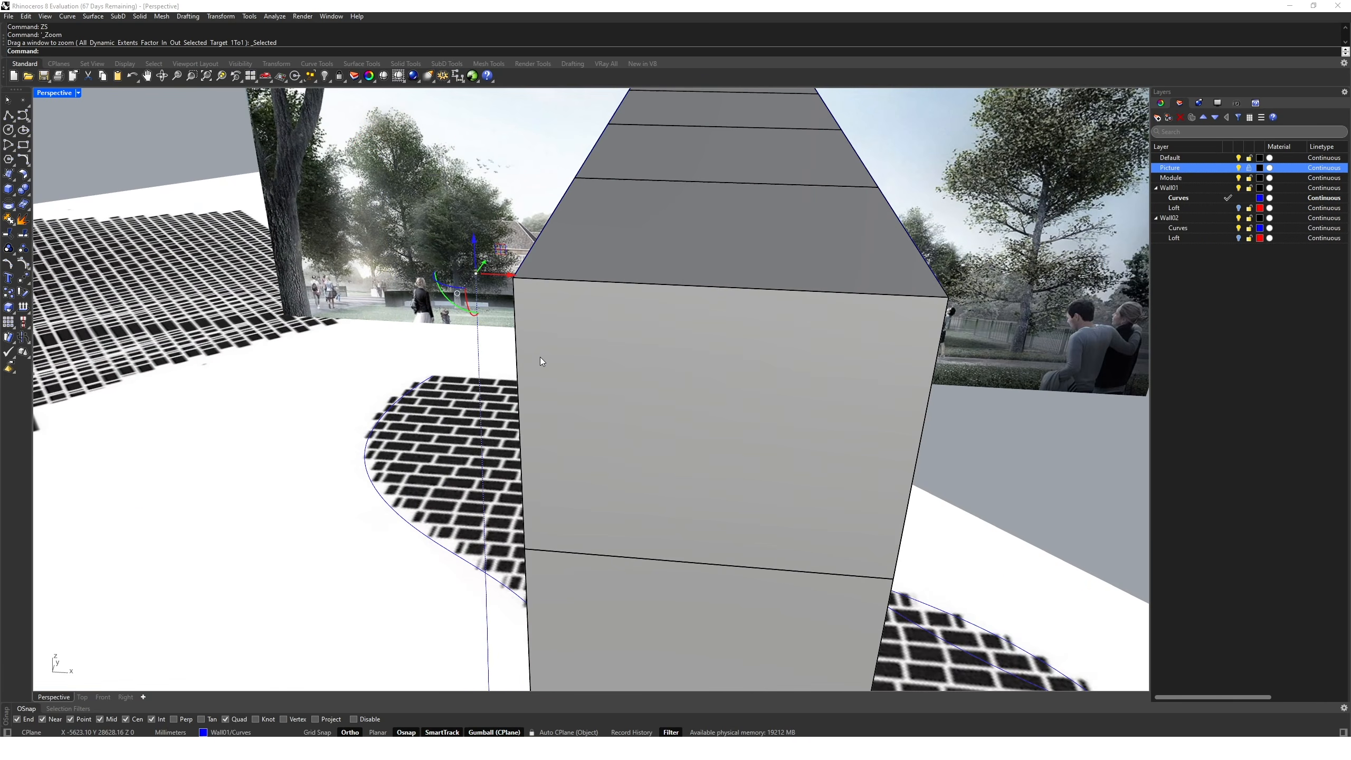
text(move)
key(Return)
click(476, 273)
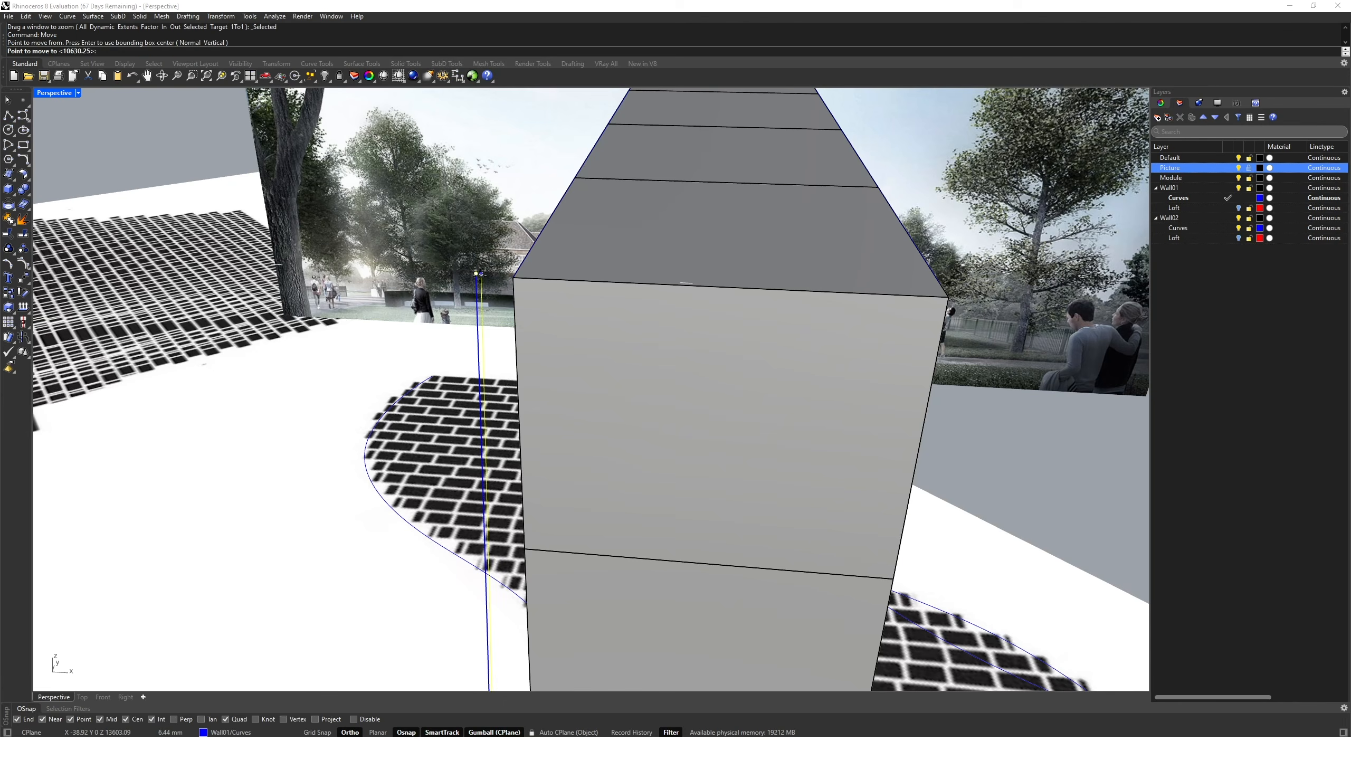
click(516, 277)
Move the stepped wall curve's lower end control point to ground level, in line with the module stack's near base corner.
scroll(524, 458, down, 10)
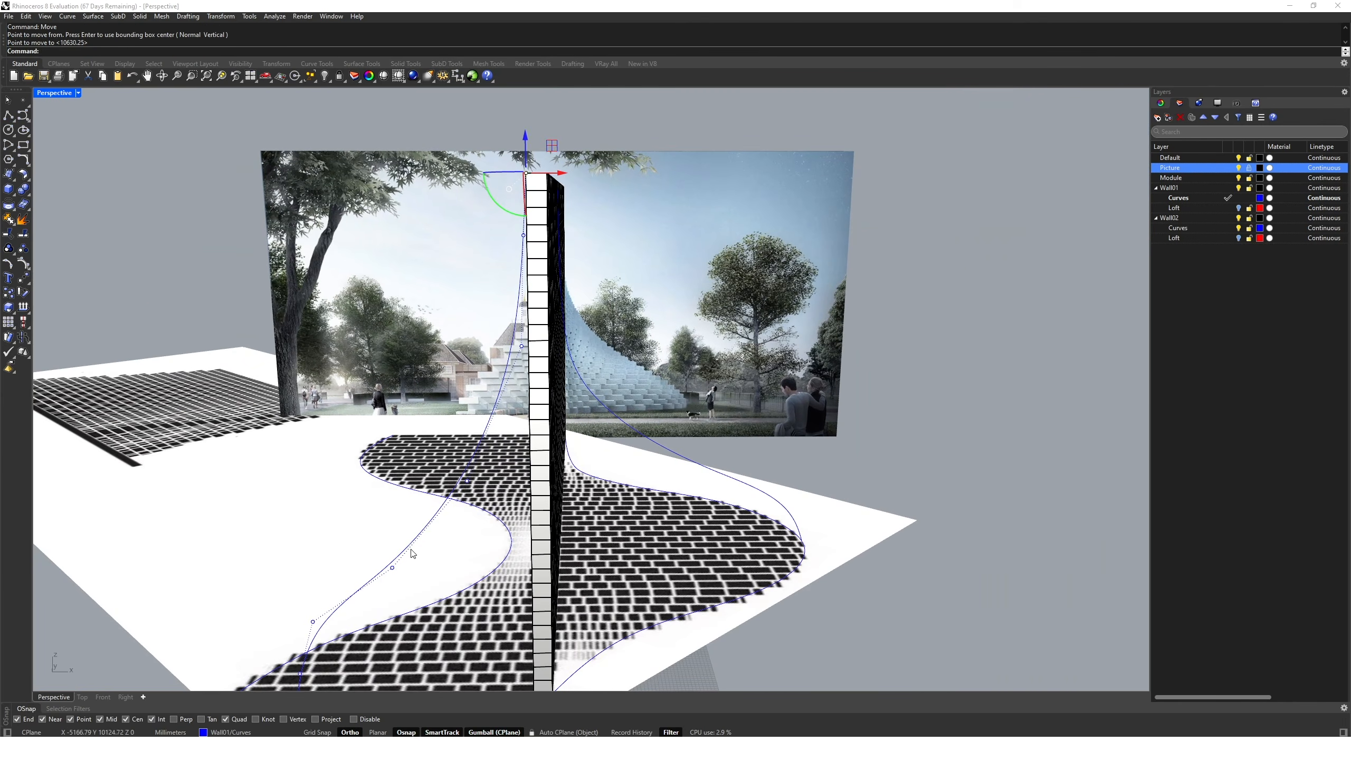
shift+right_drag(410, 550, 452, 387)
click(346, 533)
key(Return)
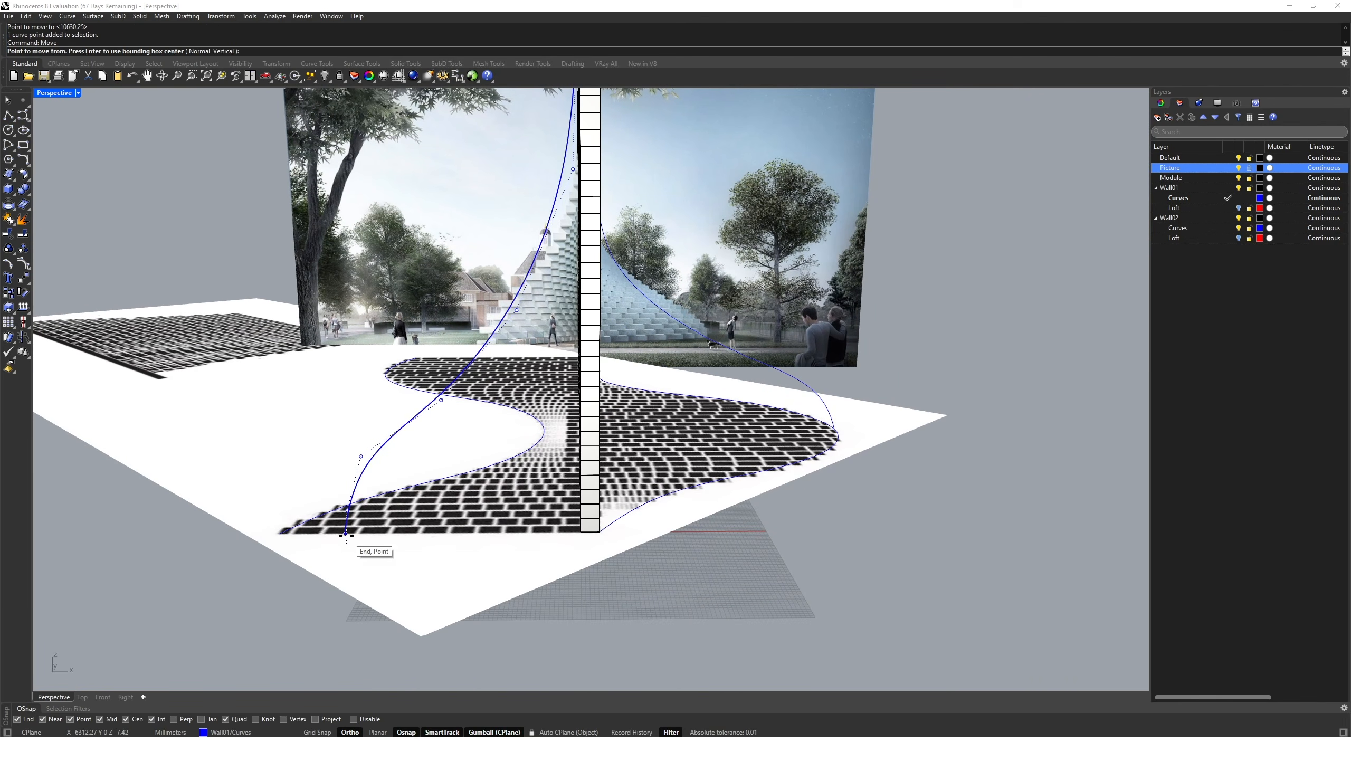
click(347, 533)
scroll(474, 537, up, 4)
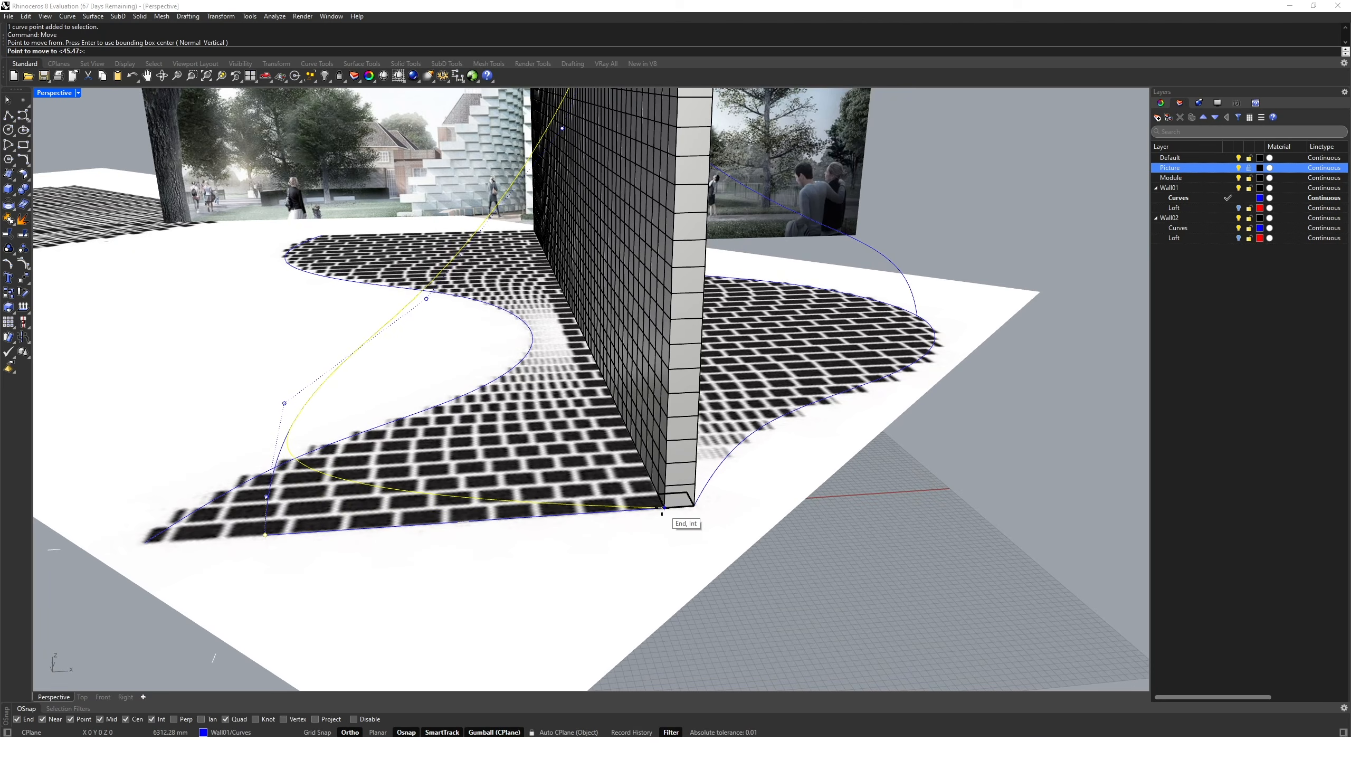
scroll(271, 544, up, 5)
scroll(212, 529, up, 2)
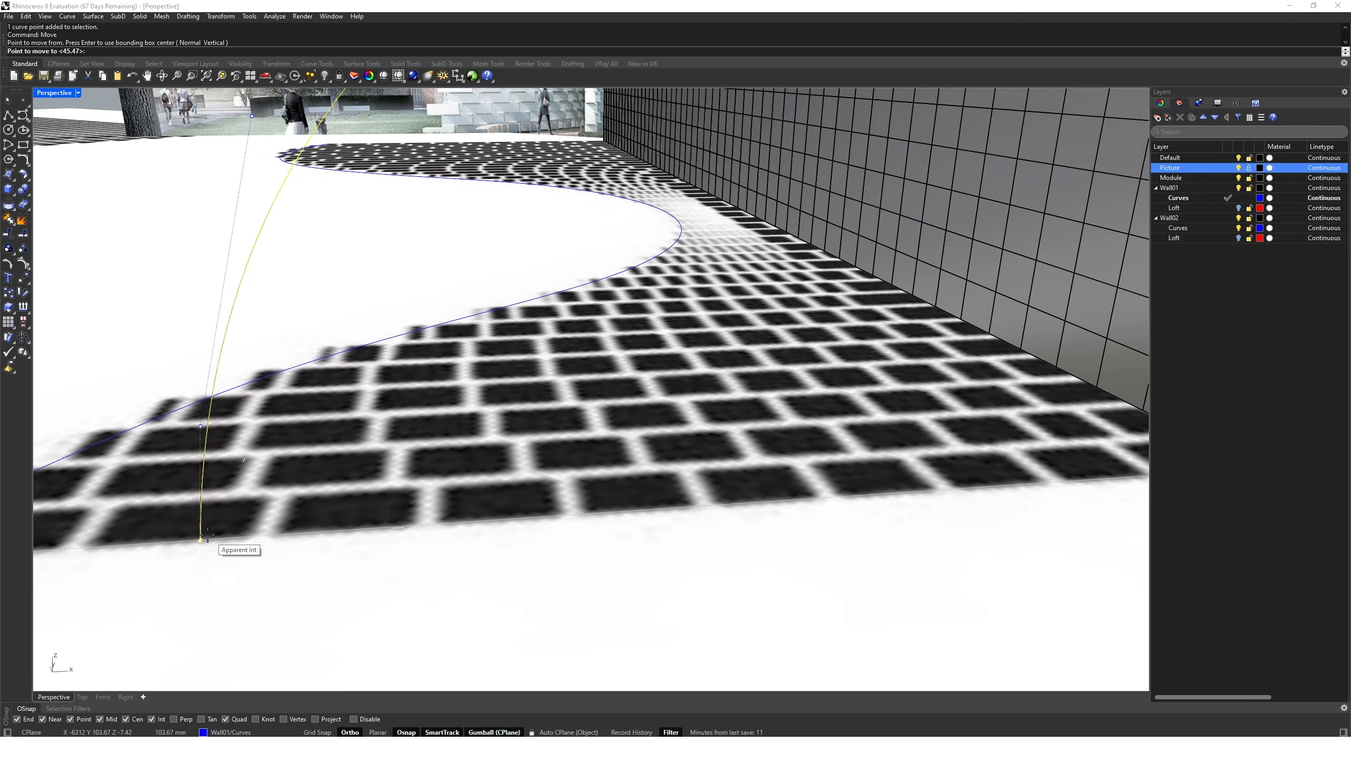
click(205, 537)
scroll(235, 527, down, 4)
scroll(250, 517, down, 4)
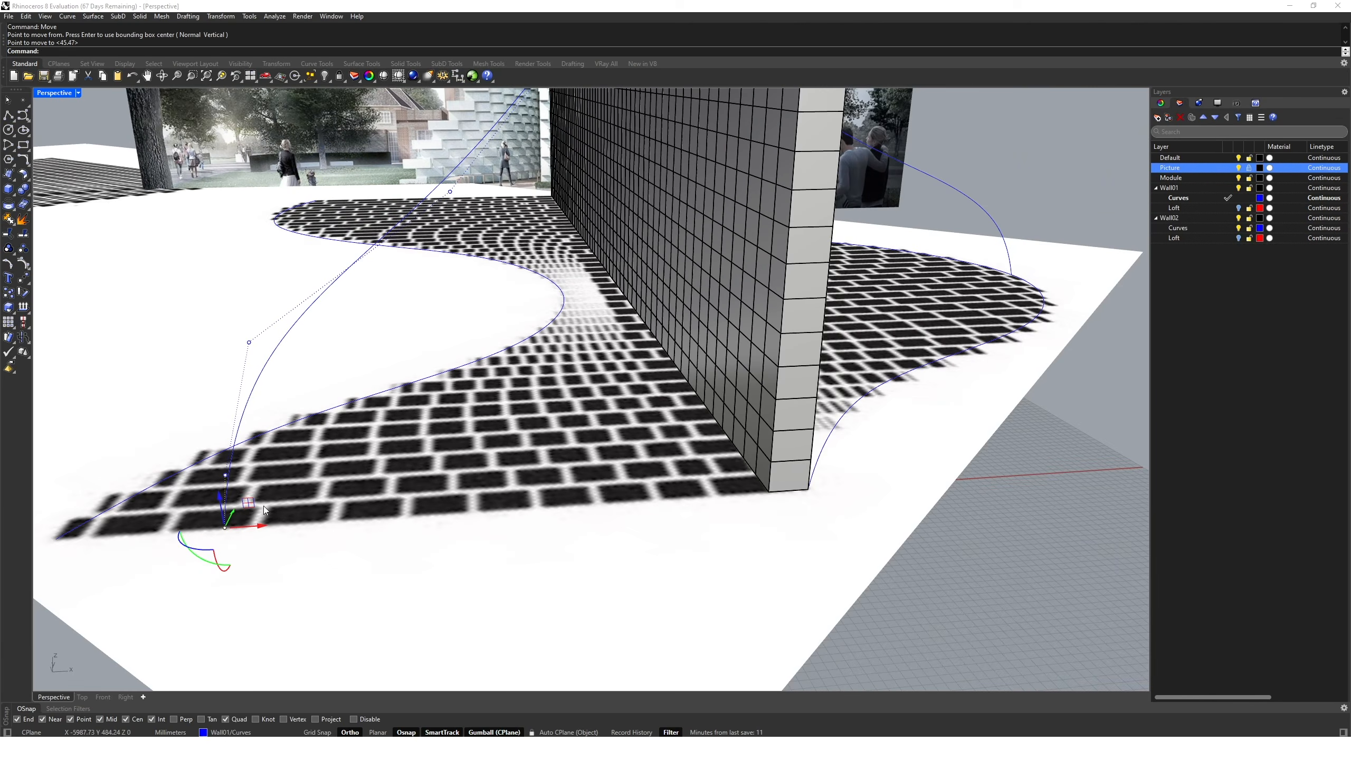
Stretch the stepped wall curve with Scale1D from the module stack's near base corner until its lower end meets the base curve's end.
right_drag(266, 478, 431, 469)
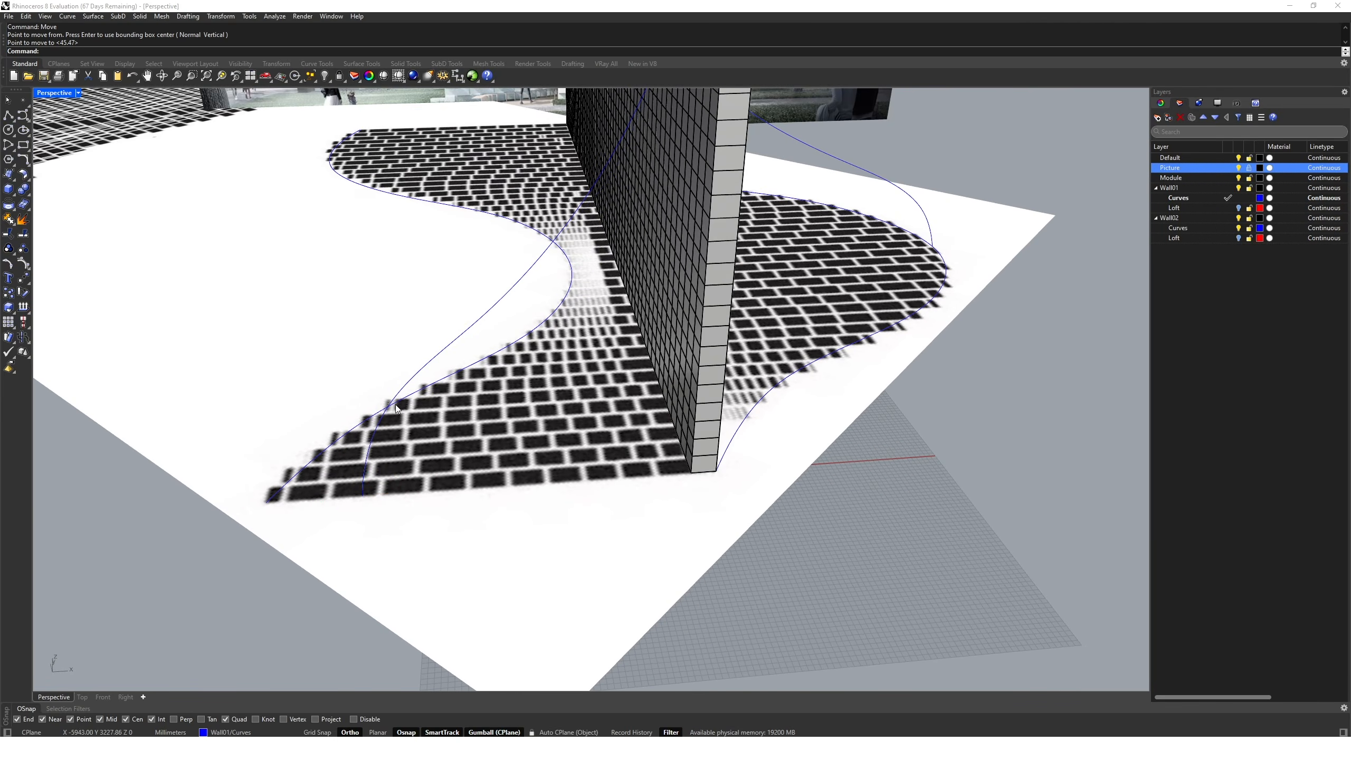
click(411, 381)
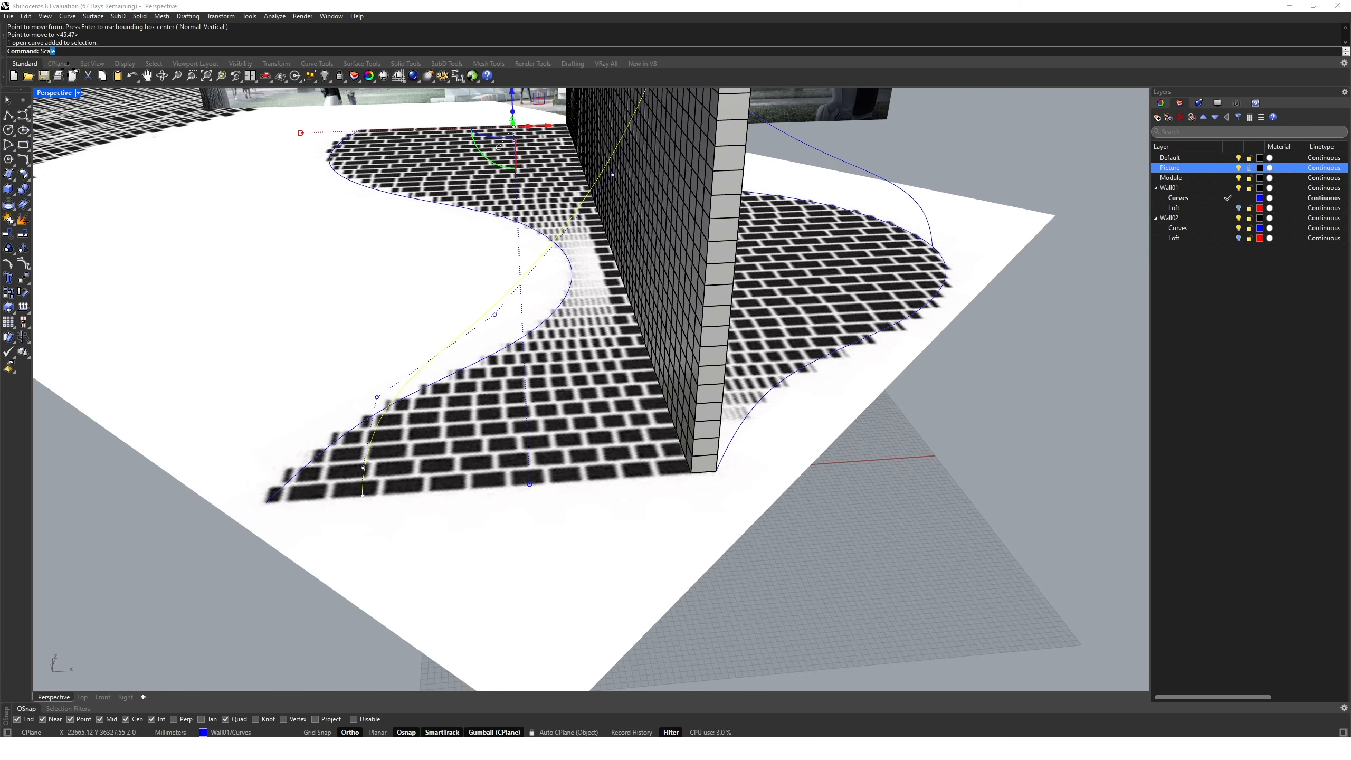
text(e1D)
key(Return)
click(691, 472)
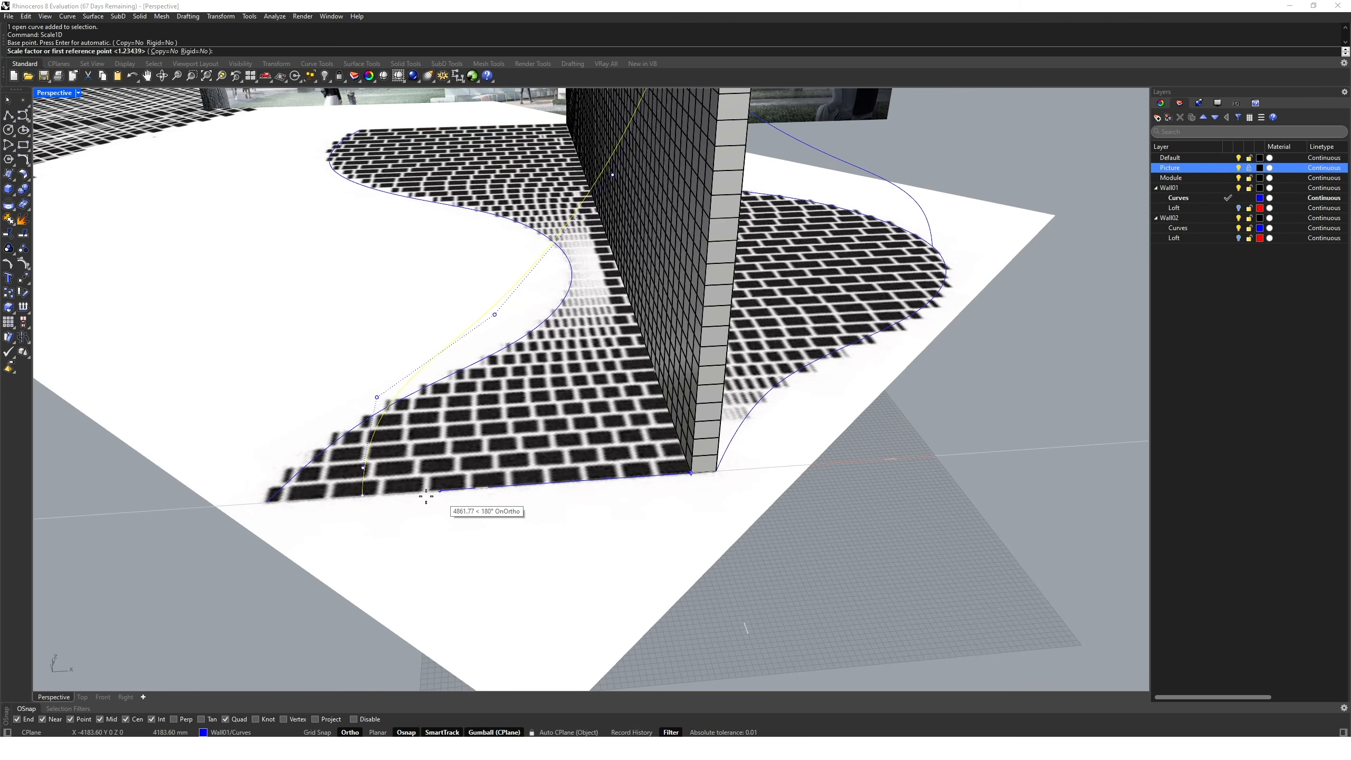
click(370, 501)
click(269, 505)
scroll(303, 505, down, 3)
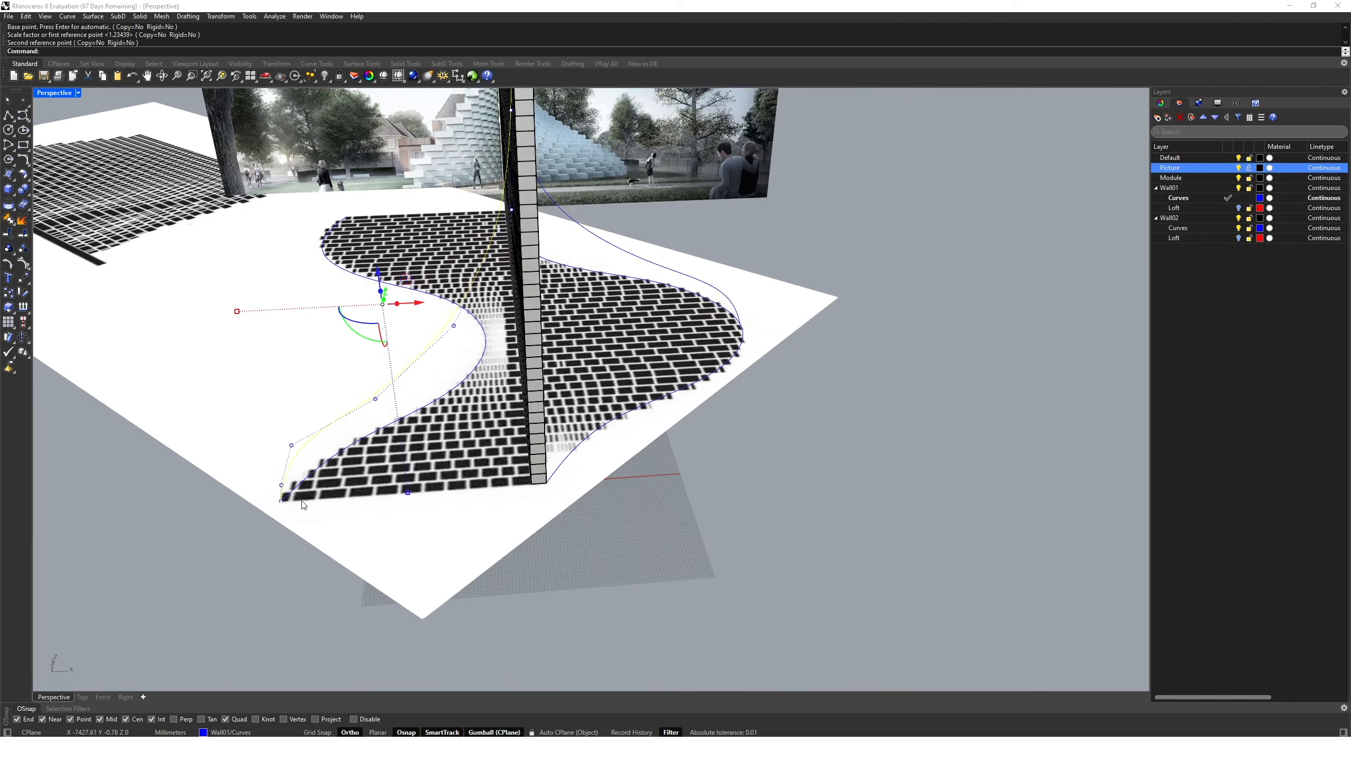
right_drag(304, 505, 429, 493)
key(Escape)
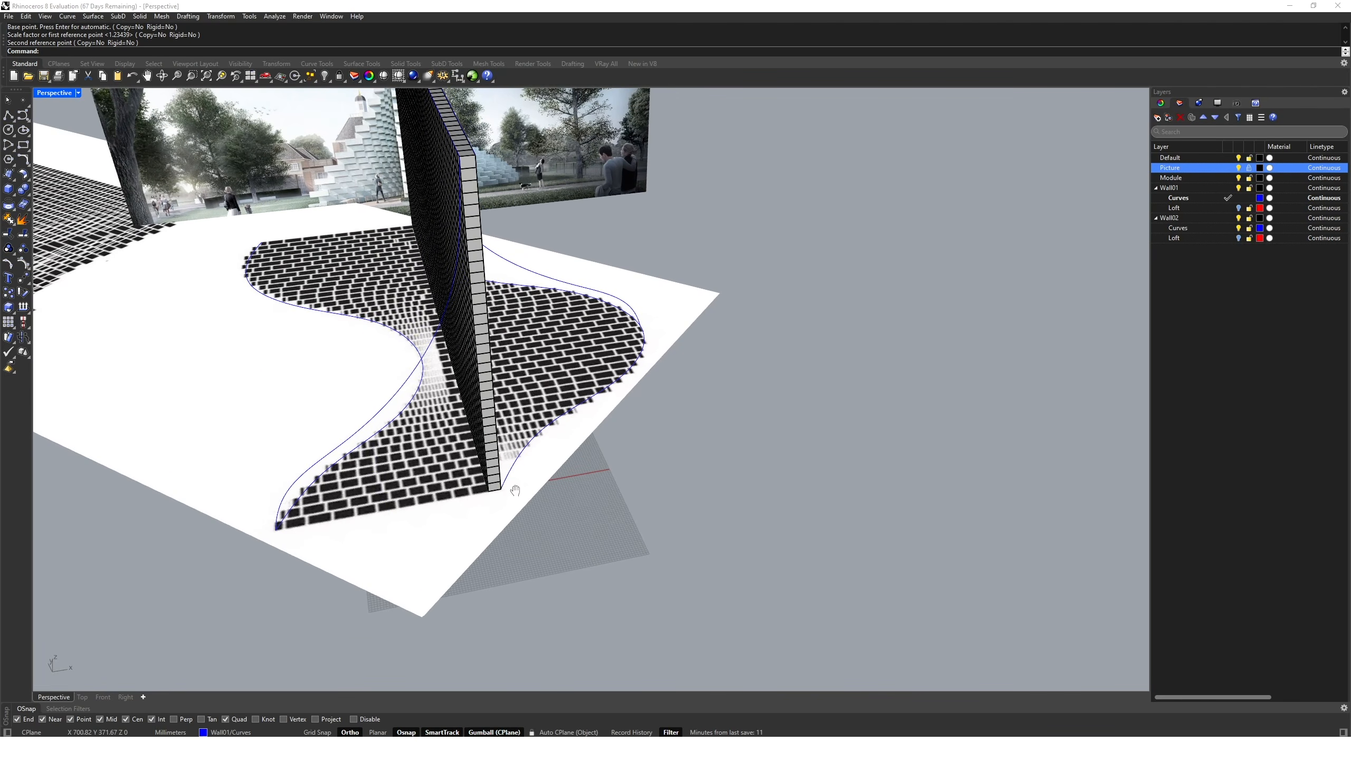
Copy the stepped wall curve from its upper endpoint to the matching top corner at the module stack's far end.
shift+right_drag(515, 490, 549, 519)
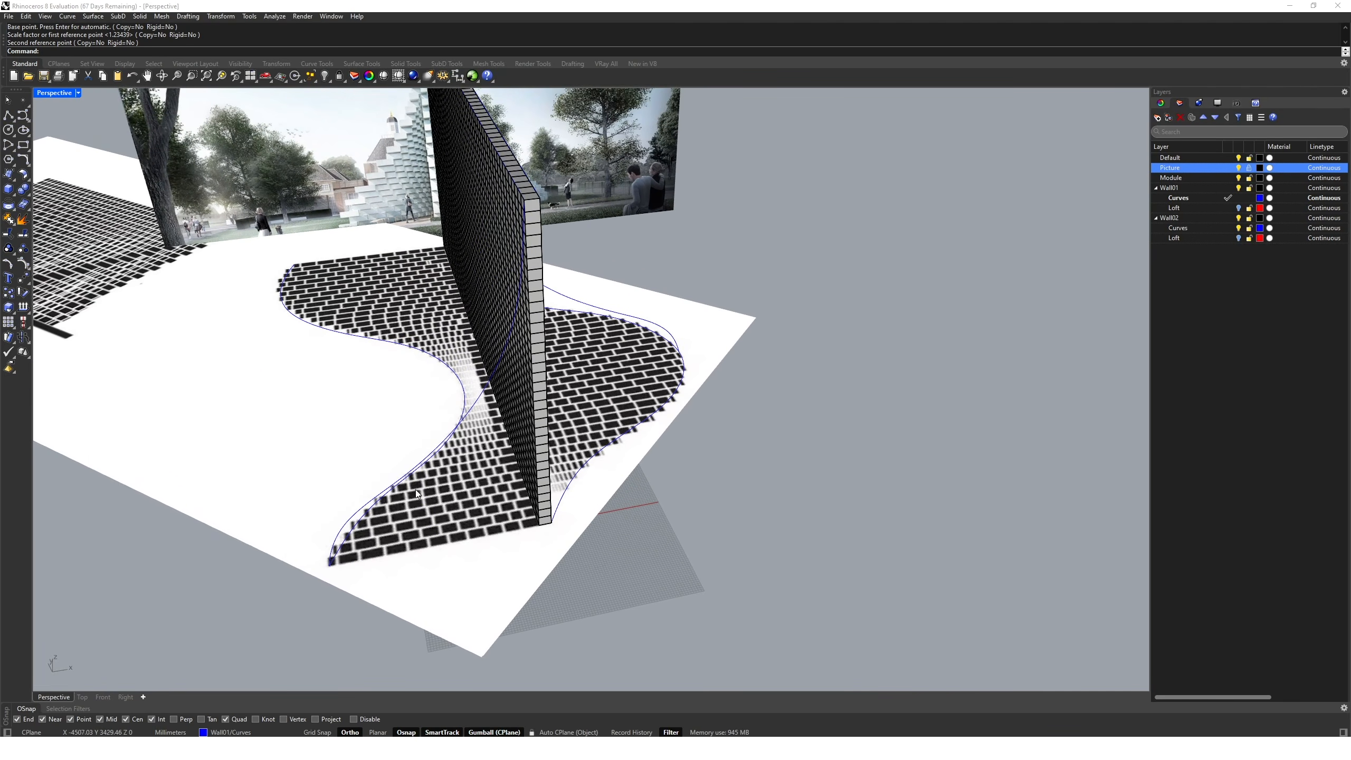
right_drag(417, 495, 360, 494)
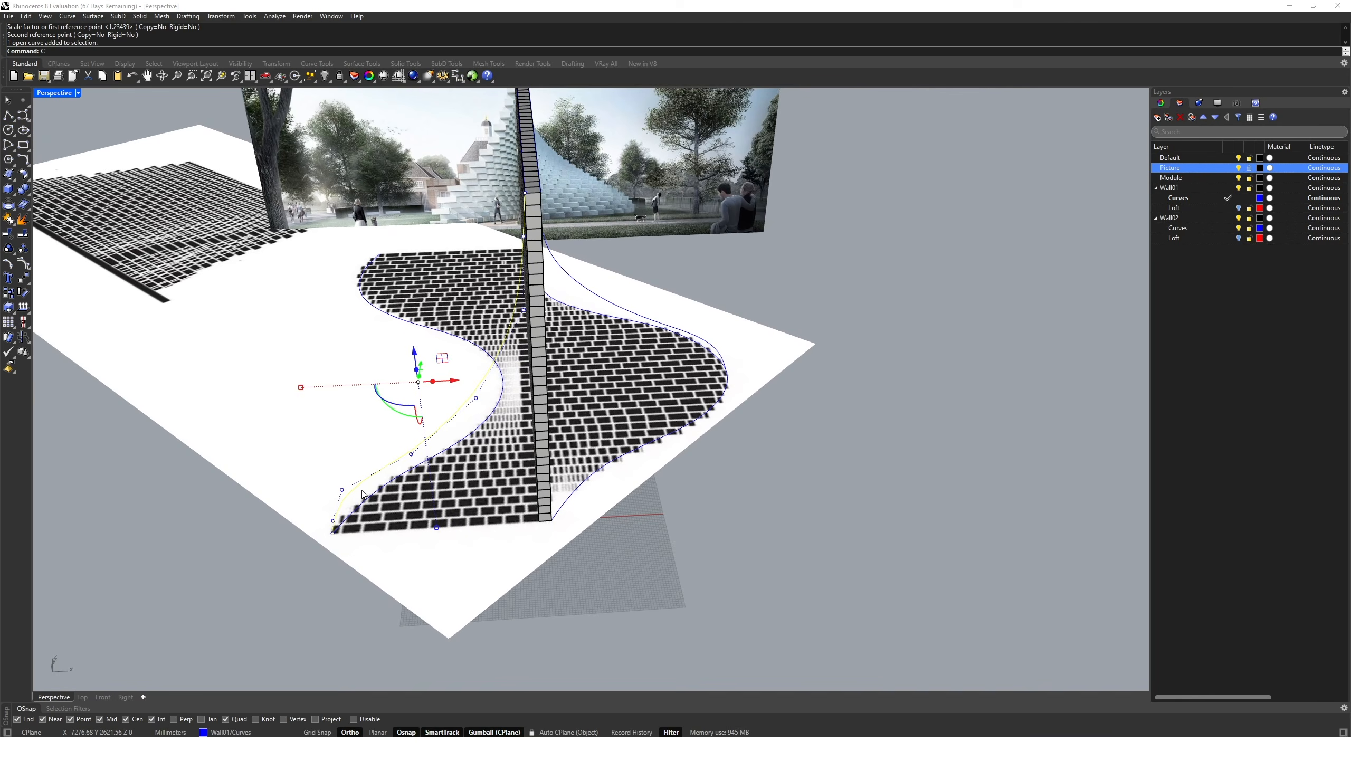
text(opy)
key(Return)
right_drag(437, 434, 600, 454)
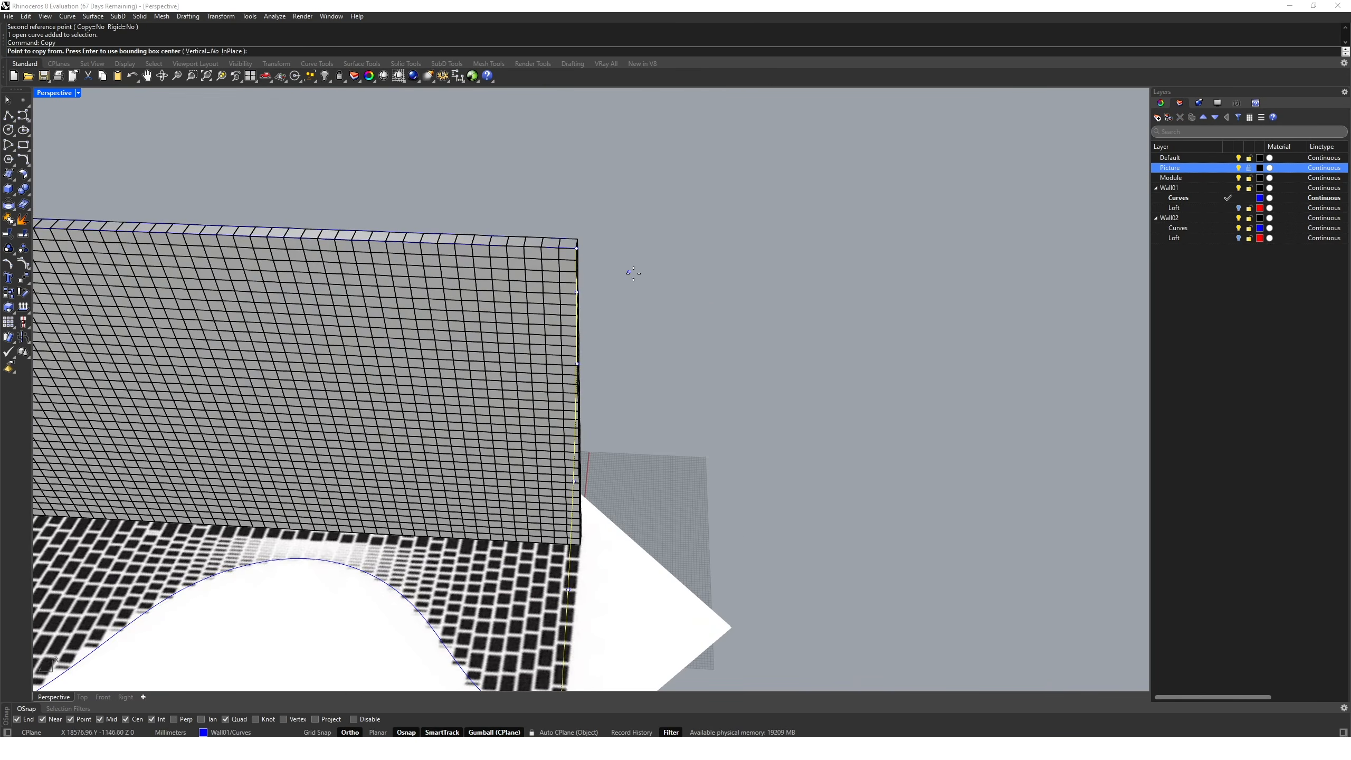
right_drag(633, 272, 676, 264)
click(614, 234)
scroll(598, 256, down, 6)
scroll(363, 315, up, 4)
shift+right_drag(165, 344, 392, 314)
scroll(364, 316, up, 5)
scroll(392, 315, down, 3)
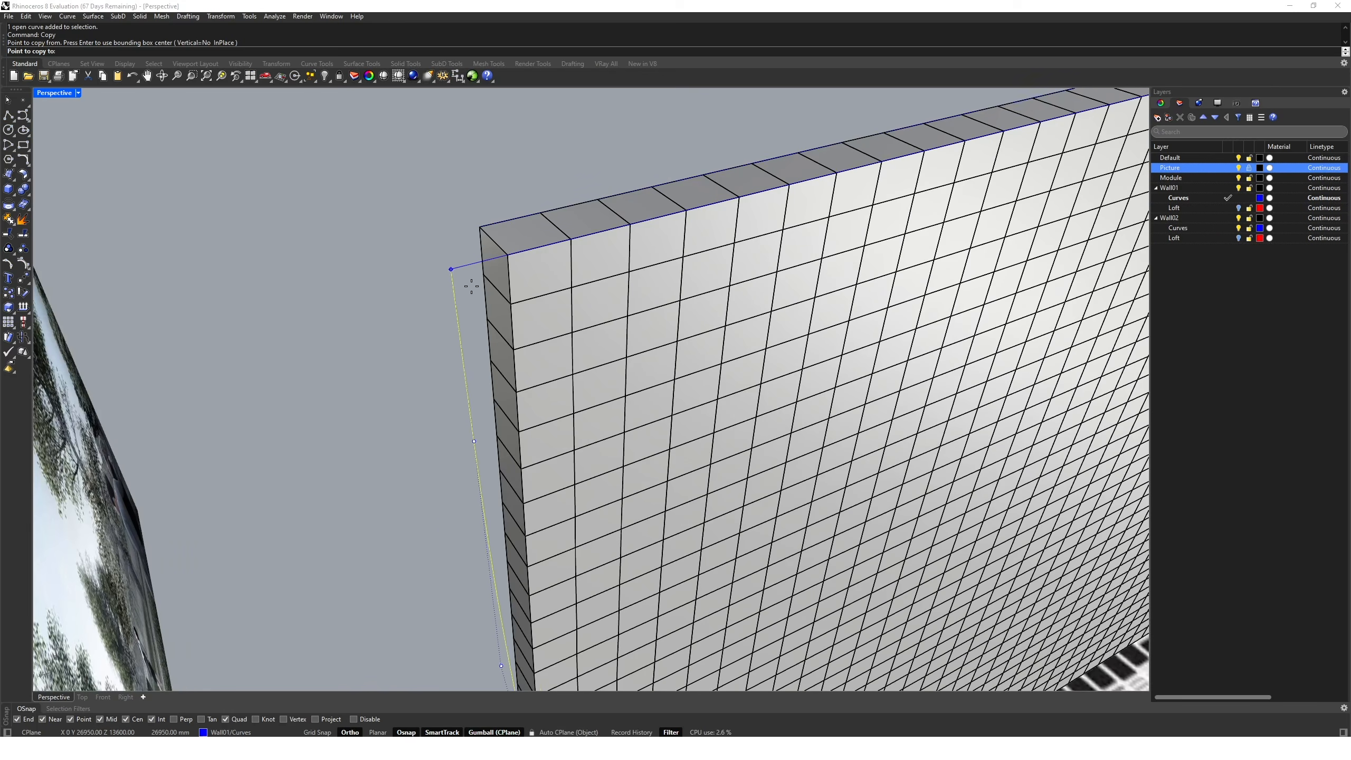
click(509, 257)
scroll(504, 264, down, 9)
right_click(477, 325)
Stretch the copied curve with Scale1D from the stack's far base corner until its lower end meets the base curve's far end.
right_drag(525, 421, 487, 467)
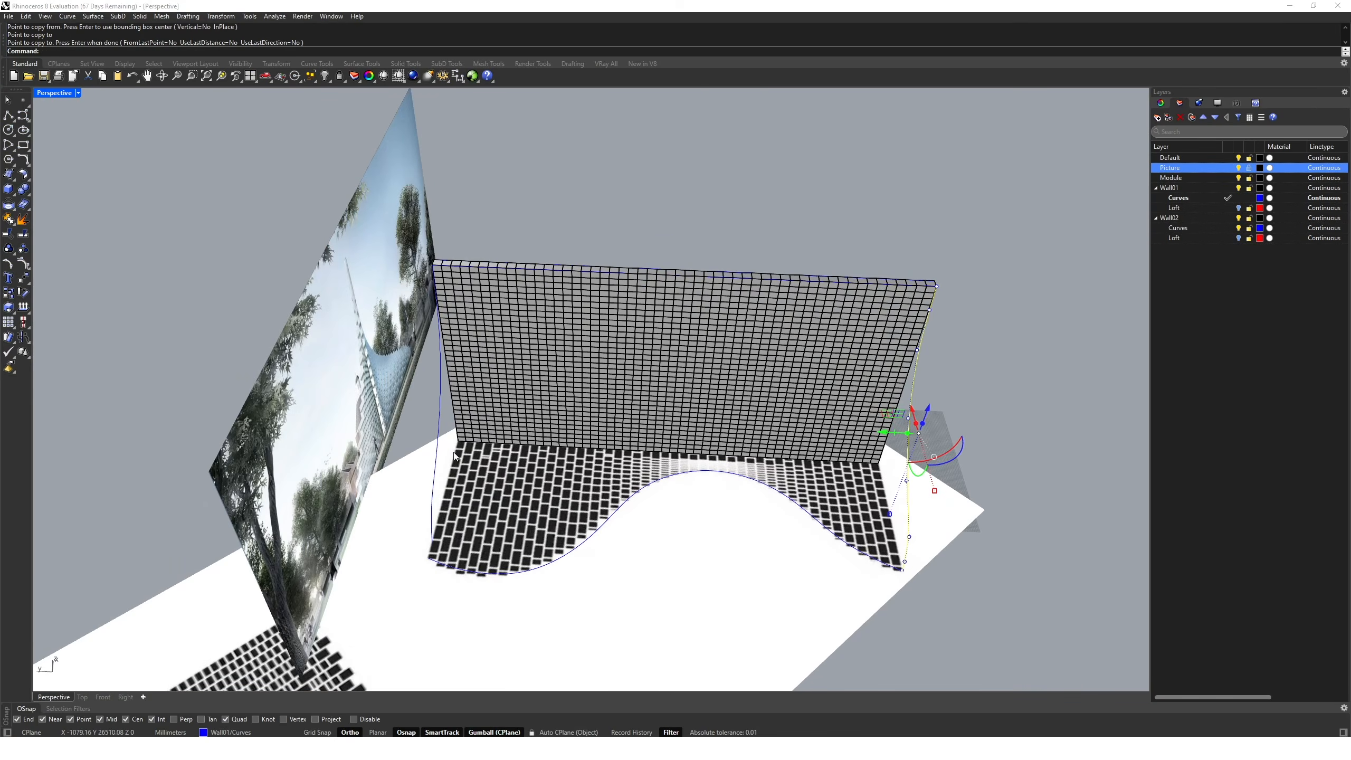
click(437, 441)
text(Scale)
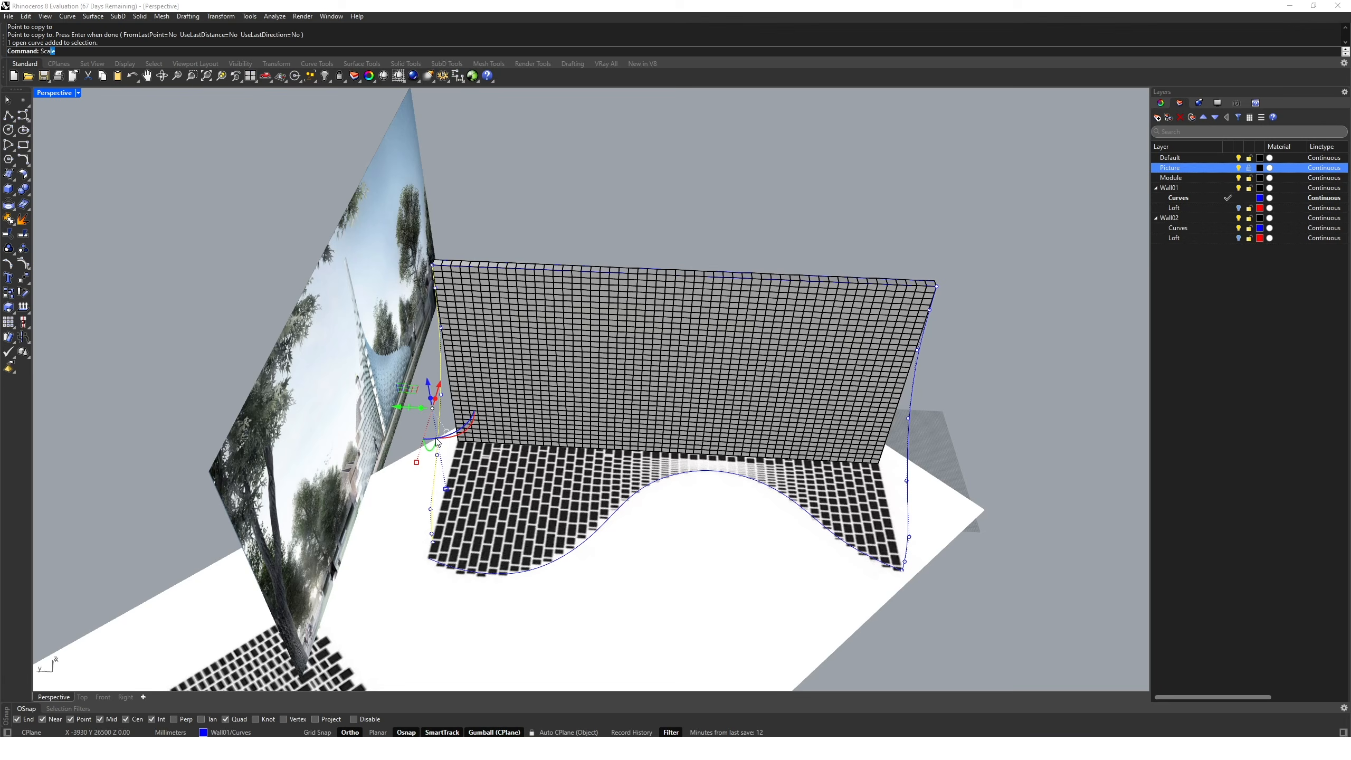
click(60, 69)
right_drag(476, 405, 421, 413)
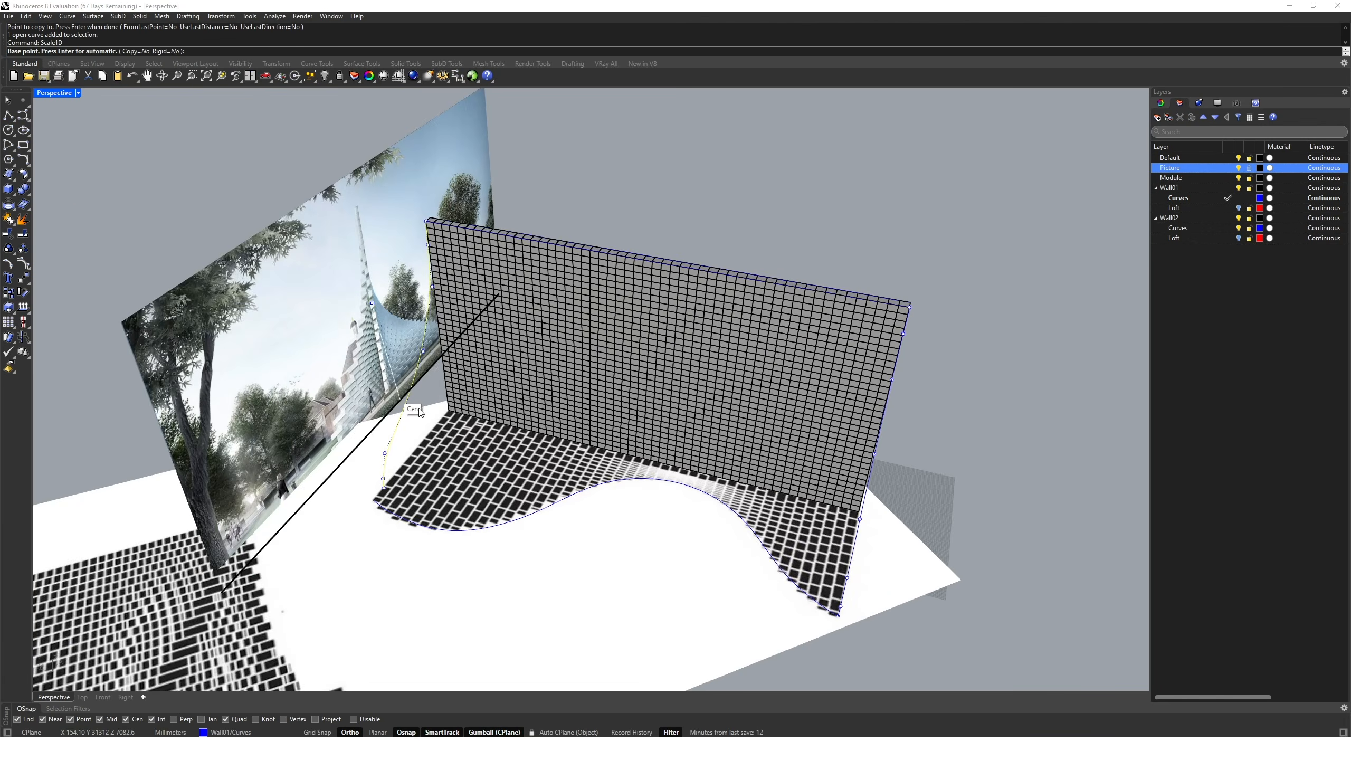
scroll(432, 405, up, 5)
click(460, 414)
scroll(397, 539, up, 6)
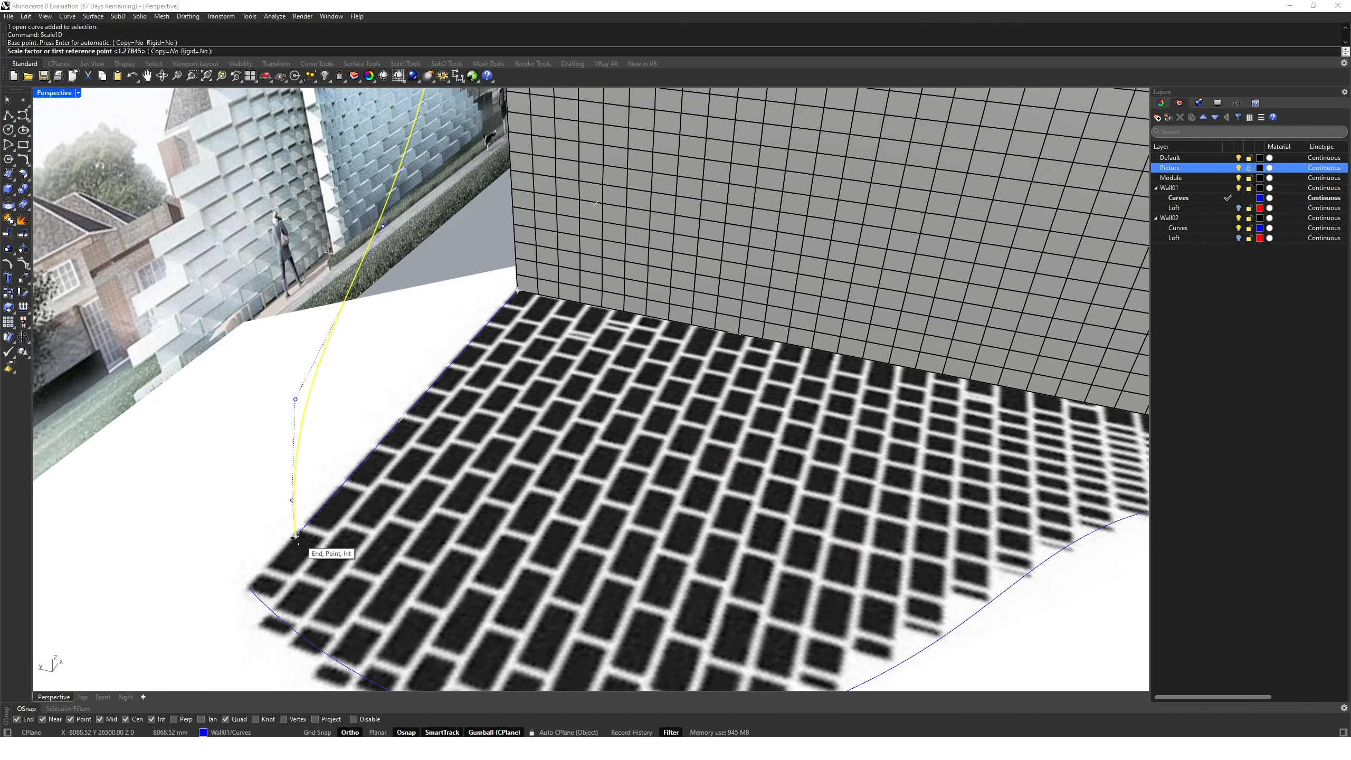
click(296, 537)
click(259, 589)
scroll(259, 588, down, 5)
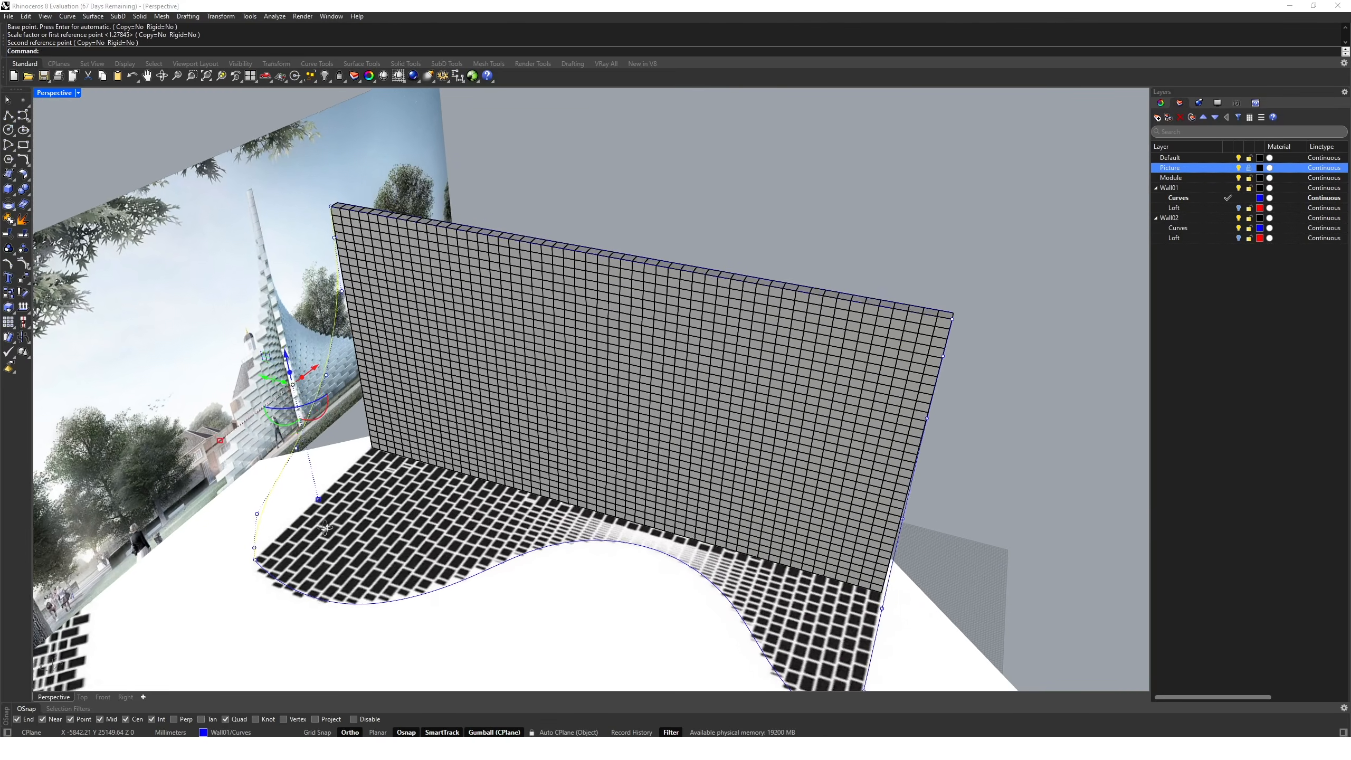
scroll(325, 527, down, 5)
Hide the Picture layer and assign the stepped wall's two profile curves and base curve to Wall02's Curves layer.
click(1238, 168)
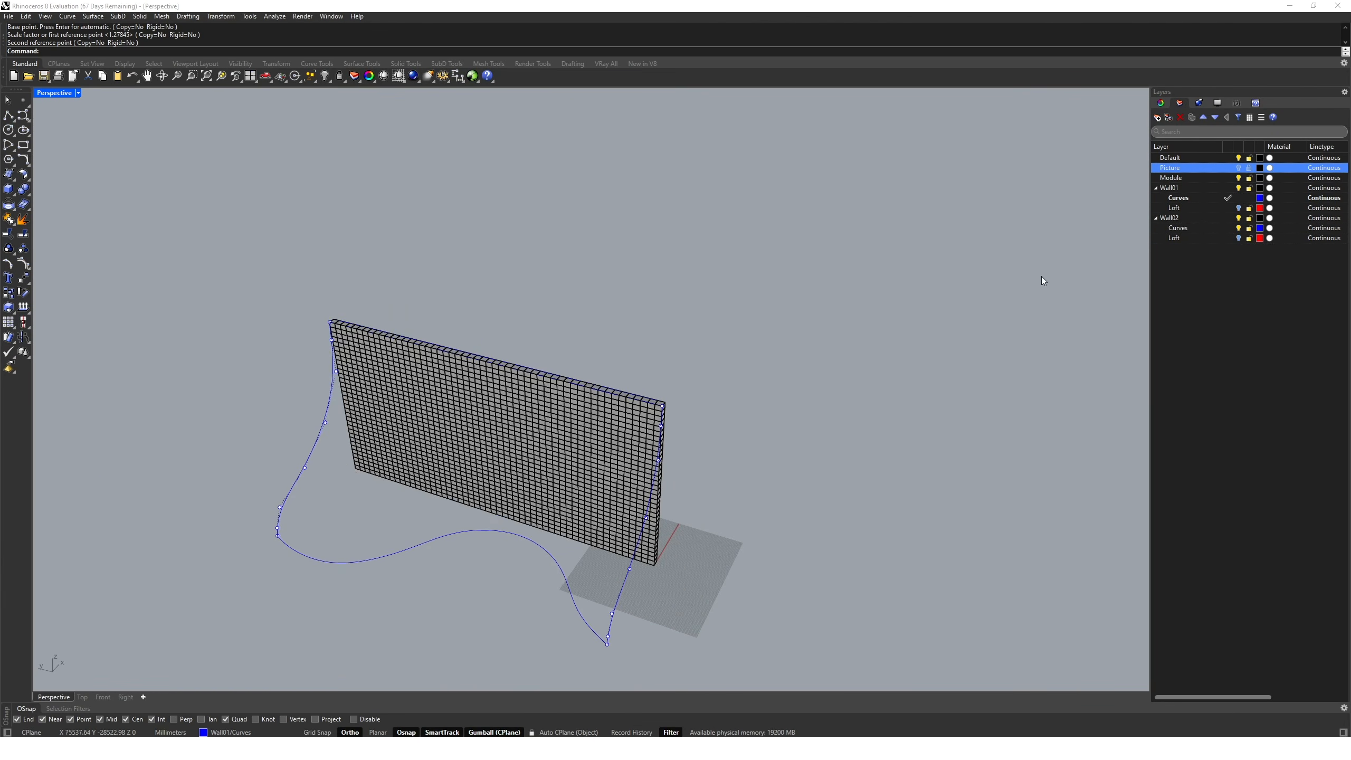
right_drag(745, 384, 591, 600)
drag(592, 596, 501, 336)
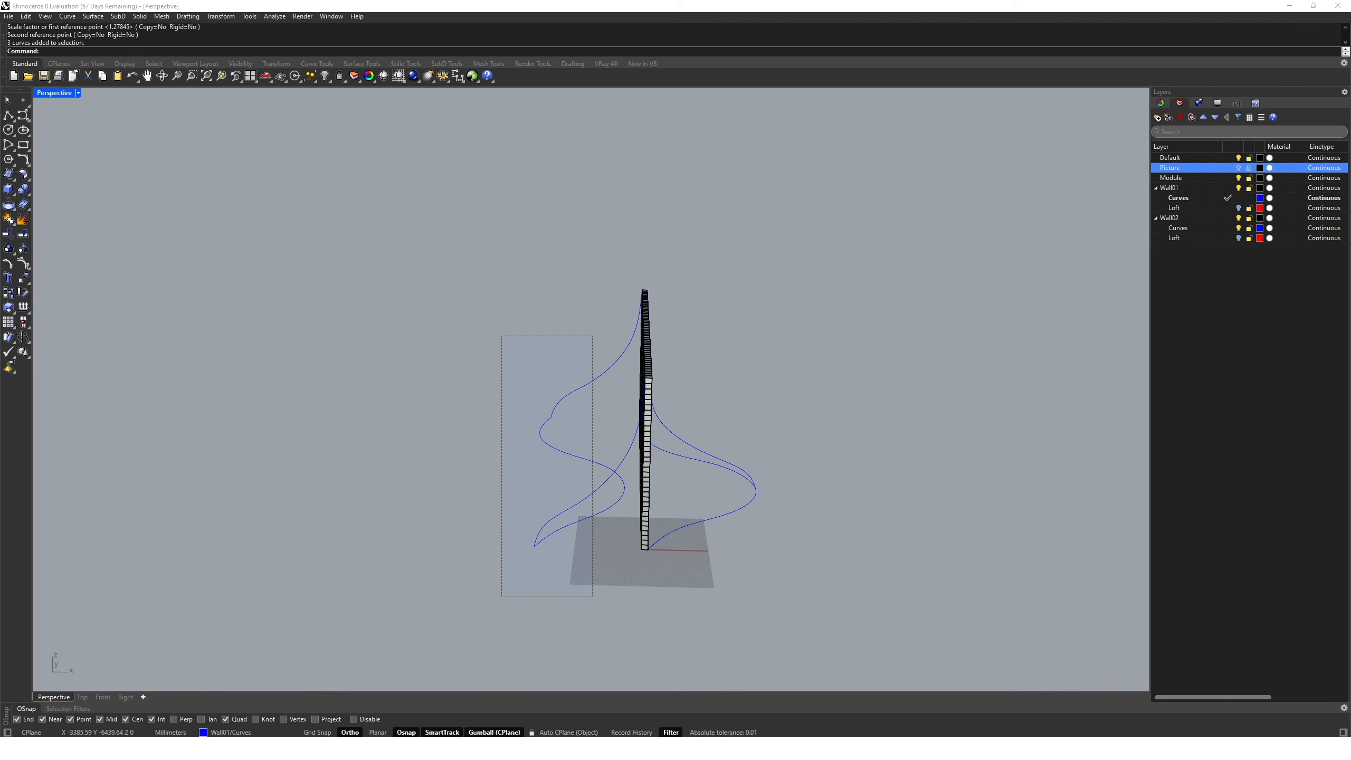
right_click(1206, 231)
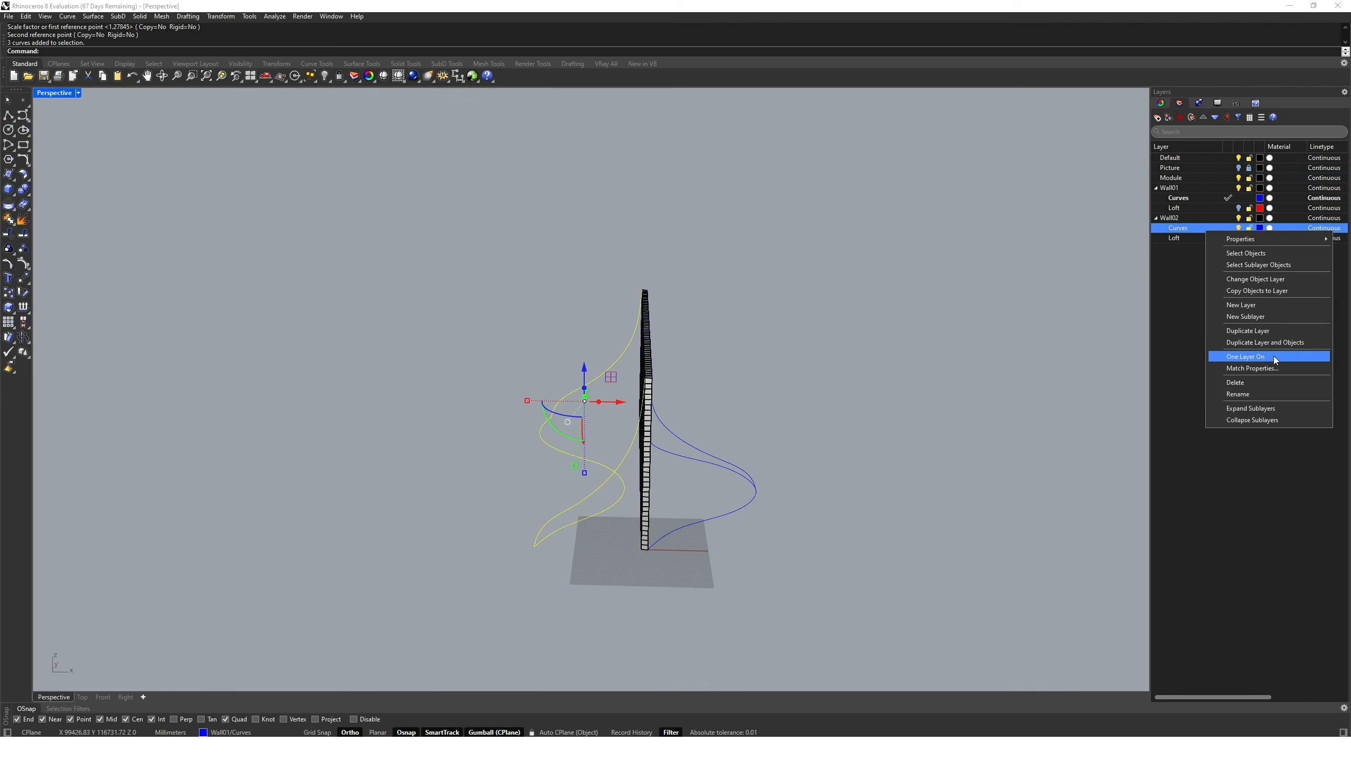
click(1256, 278)
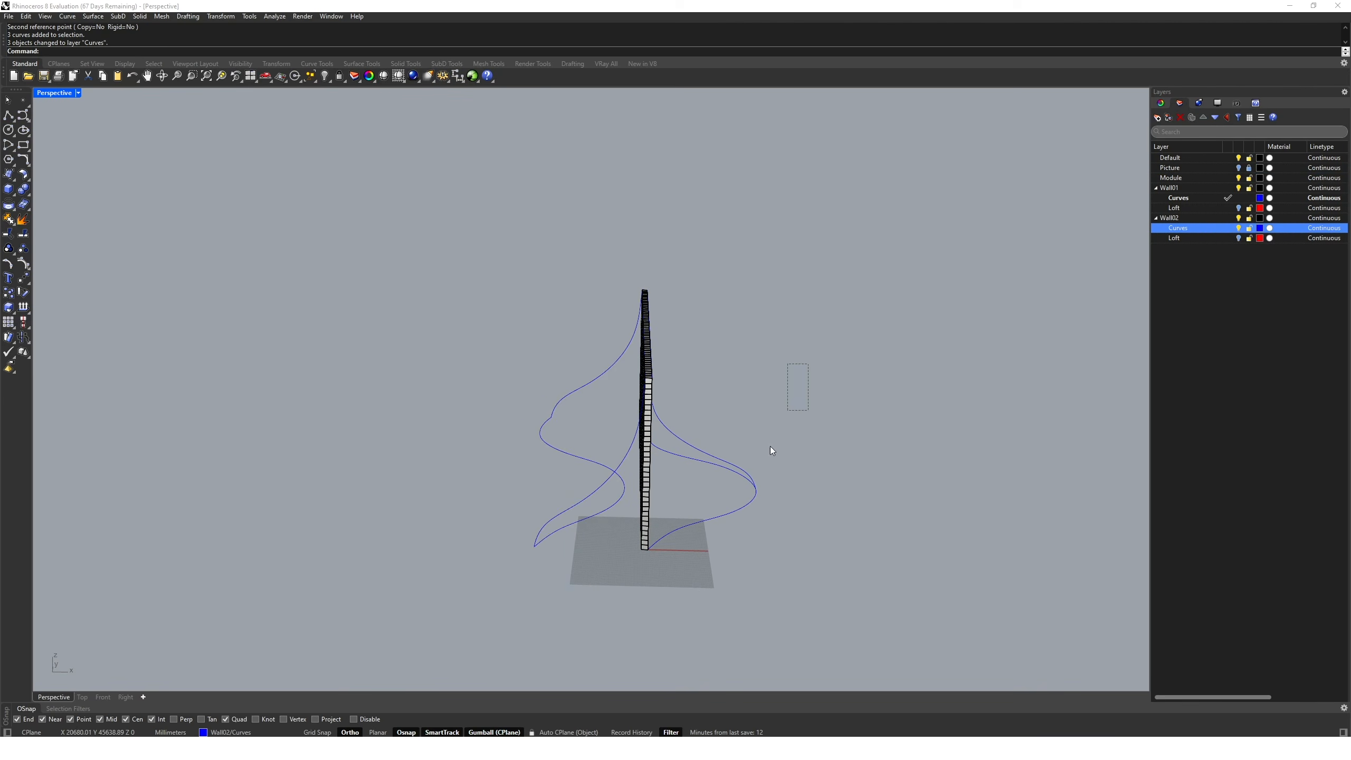
Assign the smooth wall's profile curve and base curve to Wall01's Curves layer.
drag(772, 451, 694, 558)
right_click(1204, 200)
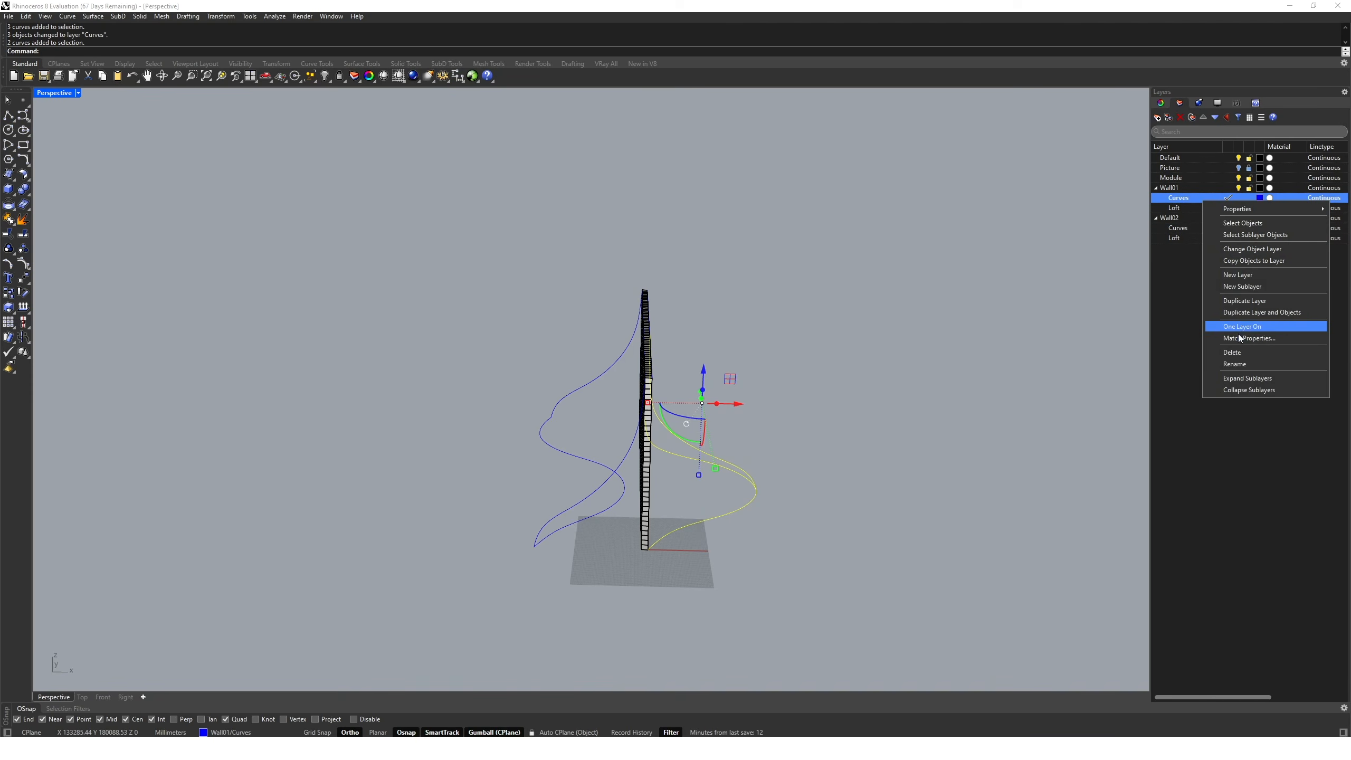
click(1266, 249)
Toggle the visibility of Wall02's Curves layer off and on, and hide the Module layer.
right_drag(942, 317, 852, 339)
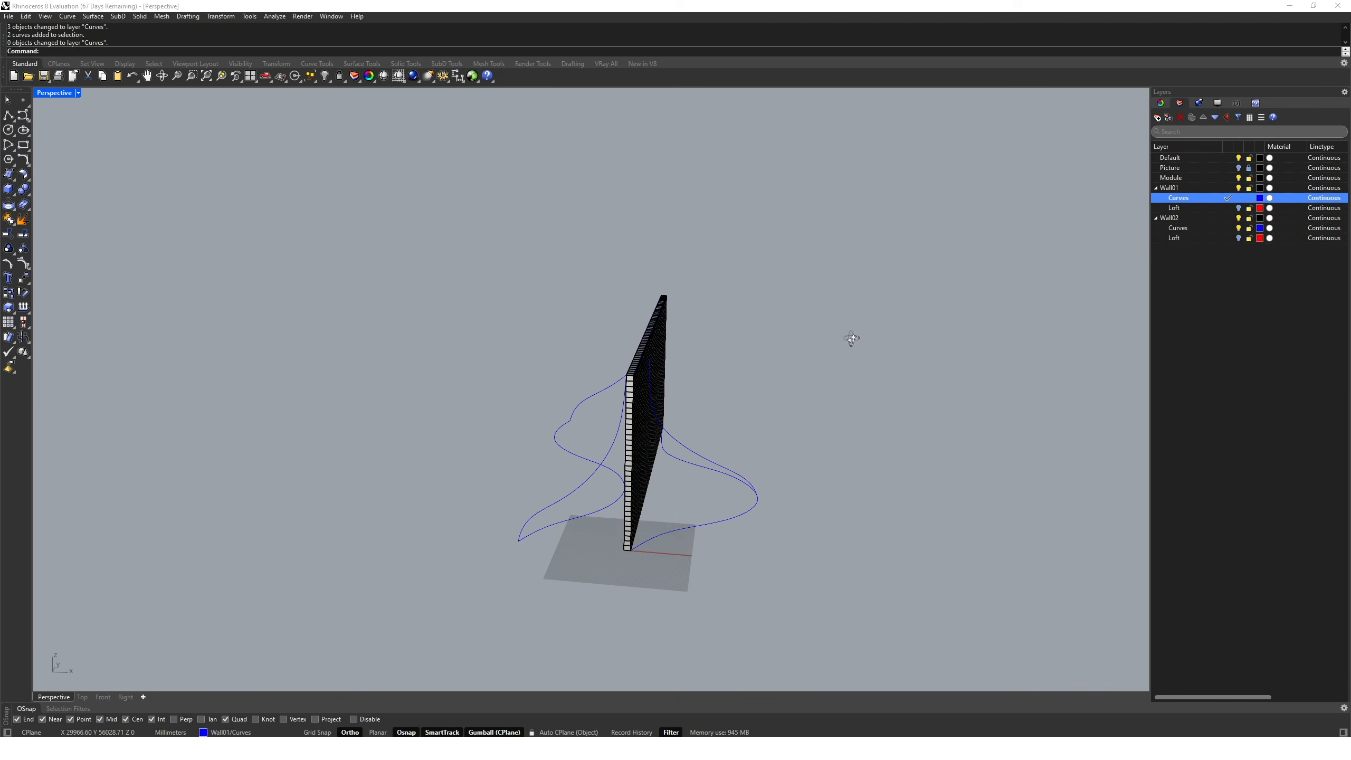
click(1240, 229)
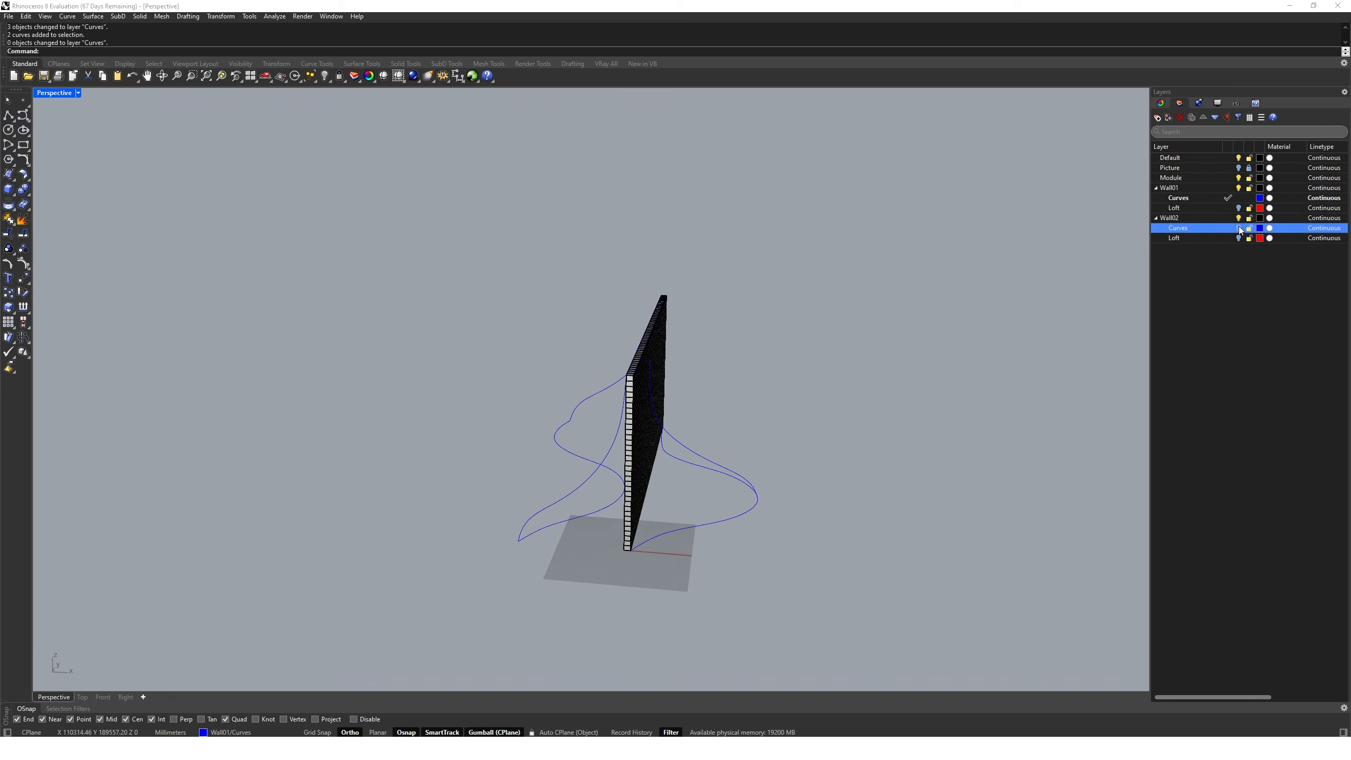
click(1240, 229)
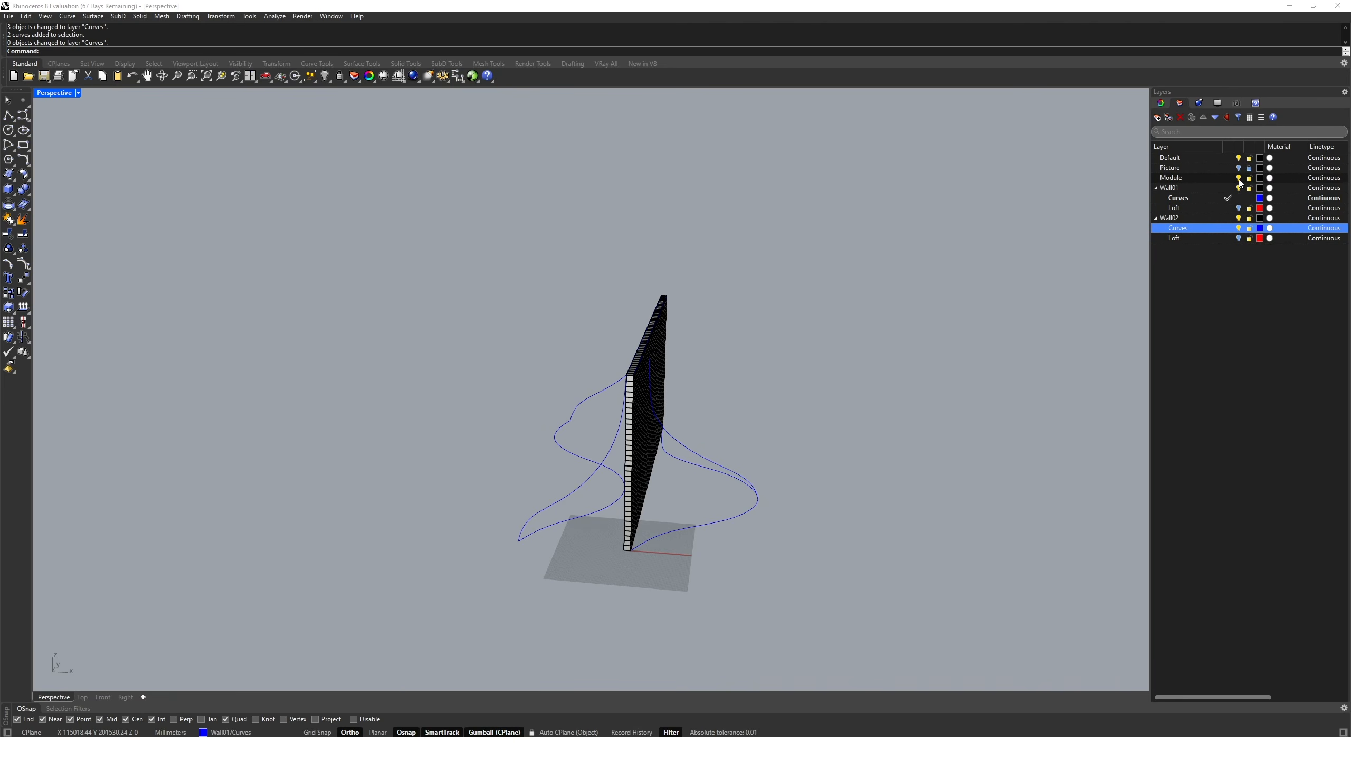
click(1240, 178)
Draw two straight lines joining both ends of the smooth wall's top edge line to the matching ends of its base curve.
right_drag(808, 378, 733, 408)
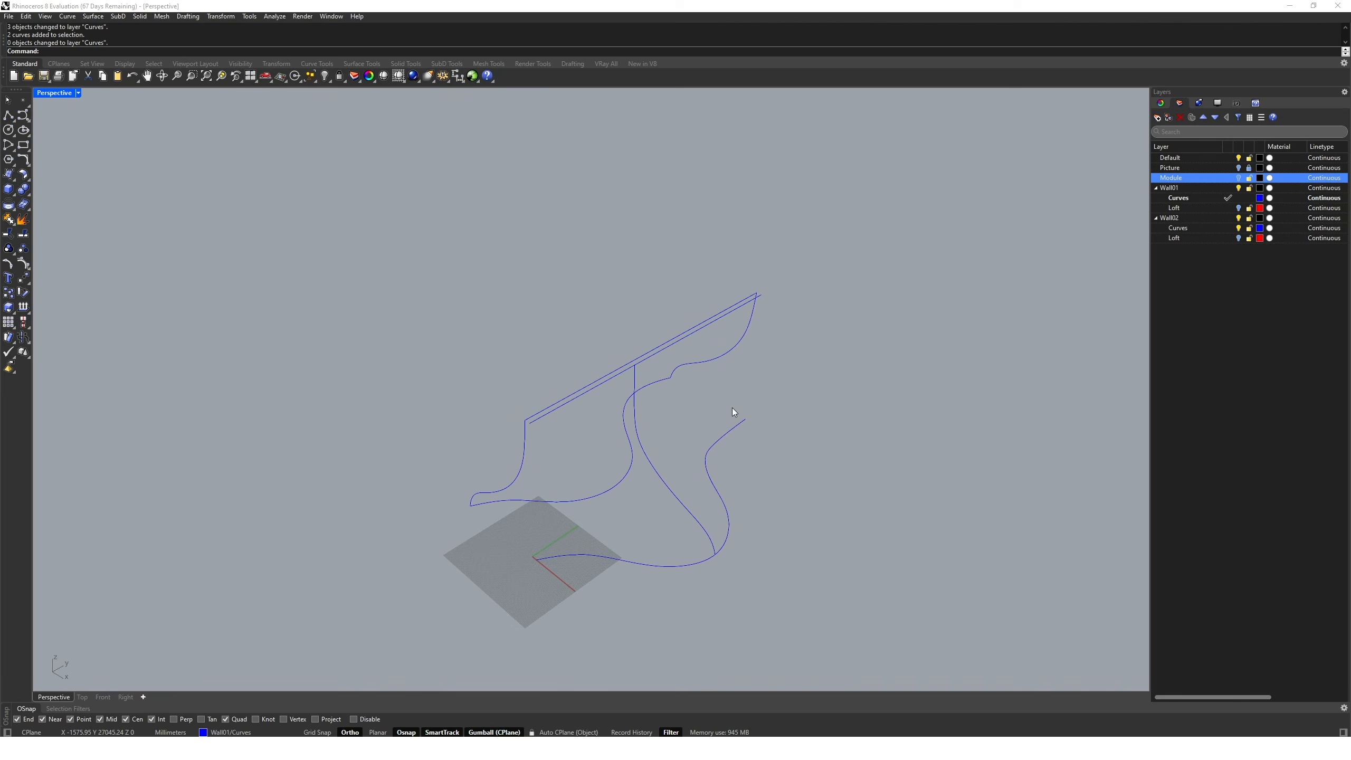
text(line)
key(Return)
click(530, 424)
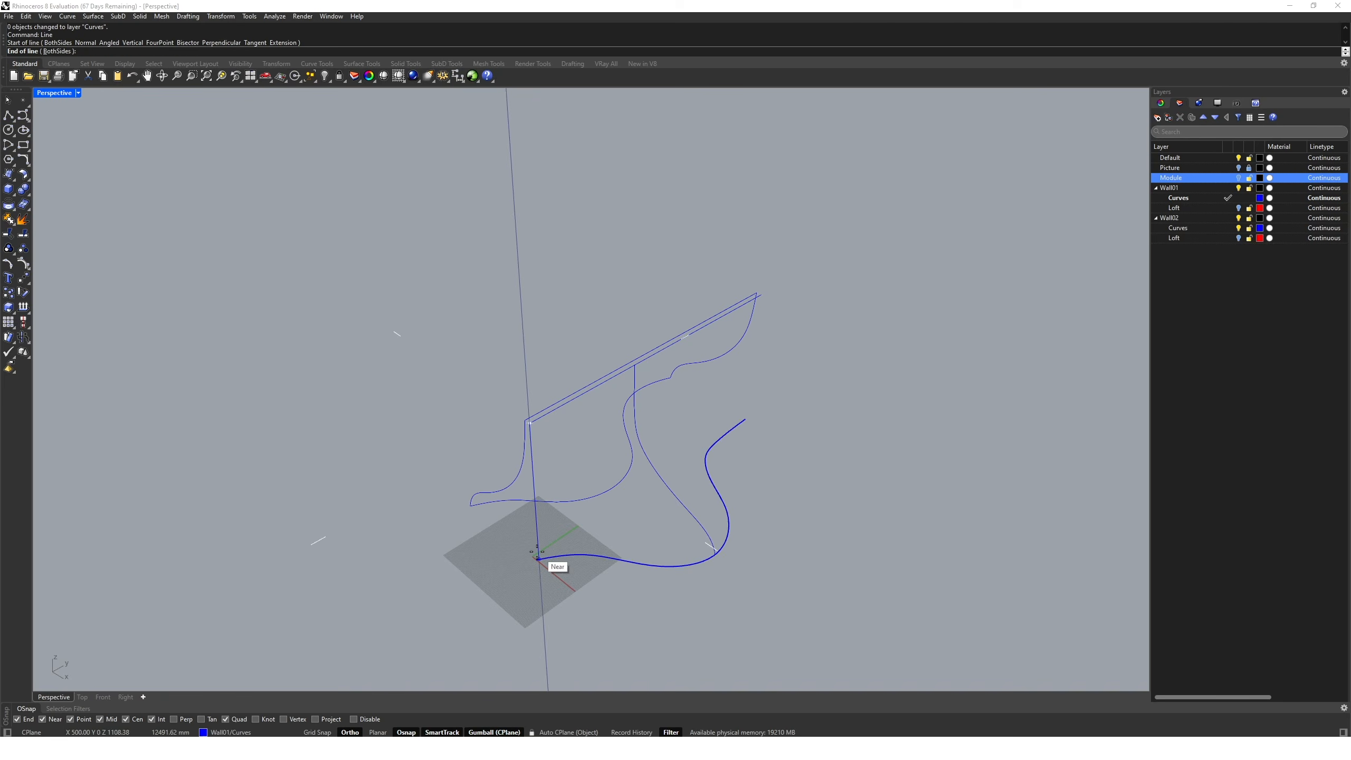
click(534, 559)
right_drag(537, 560, 661, 535)
right_drag(802, 360, 846, 358)
key(space)
click(779, 313)
click(767, 437)
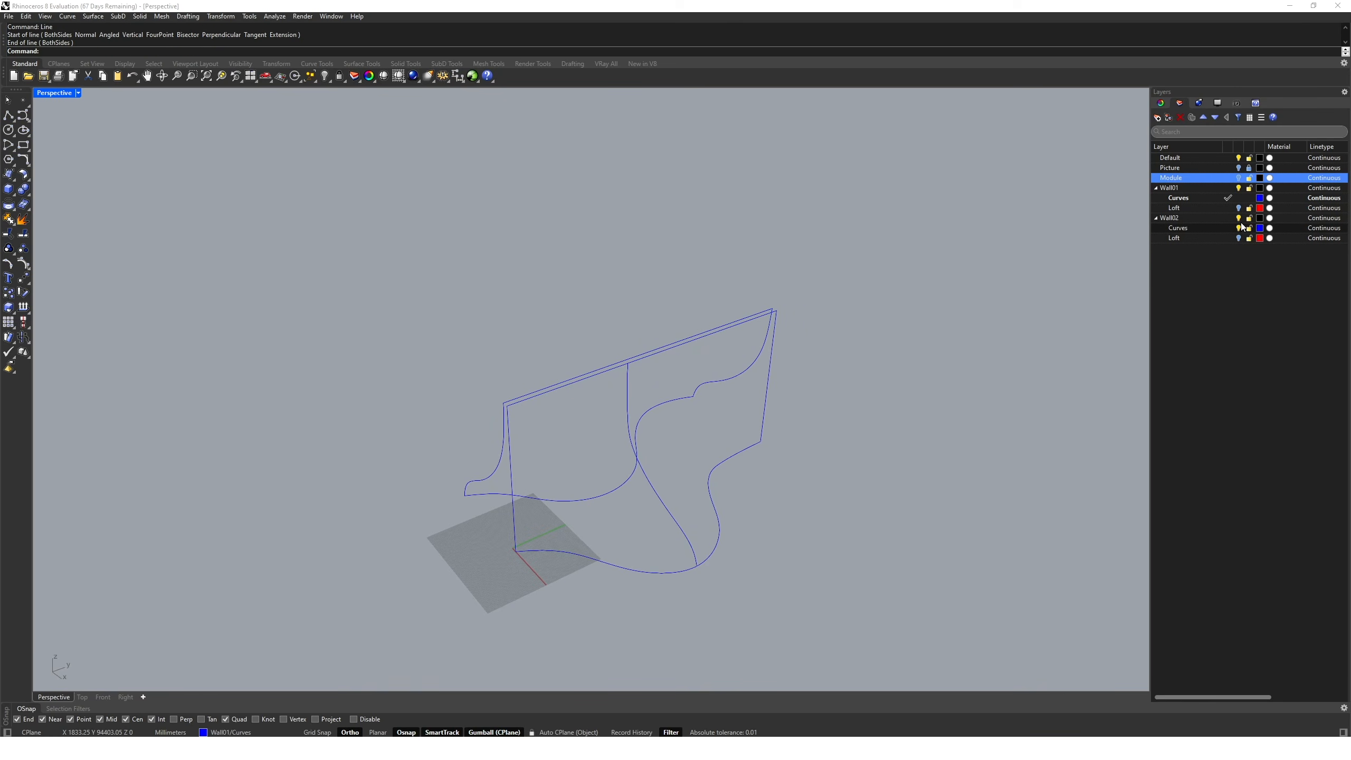
Hide the Wall02 layer and assign the stepped wall's leftover top edge line to Wall02's Curves layer.
click(1170, 217)
right_drag(643, 481, 691, 473)
click(567, 382)
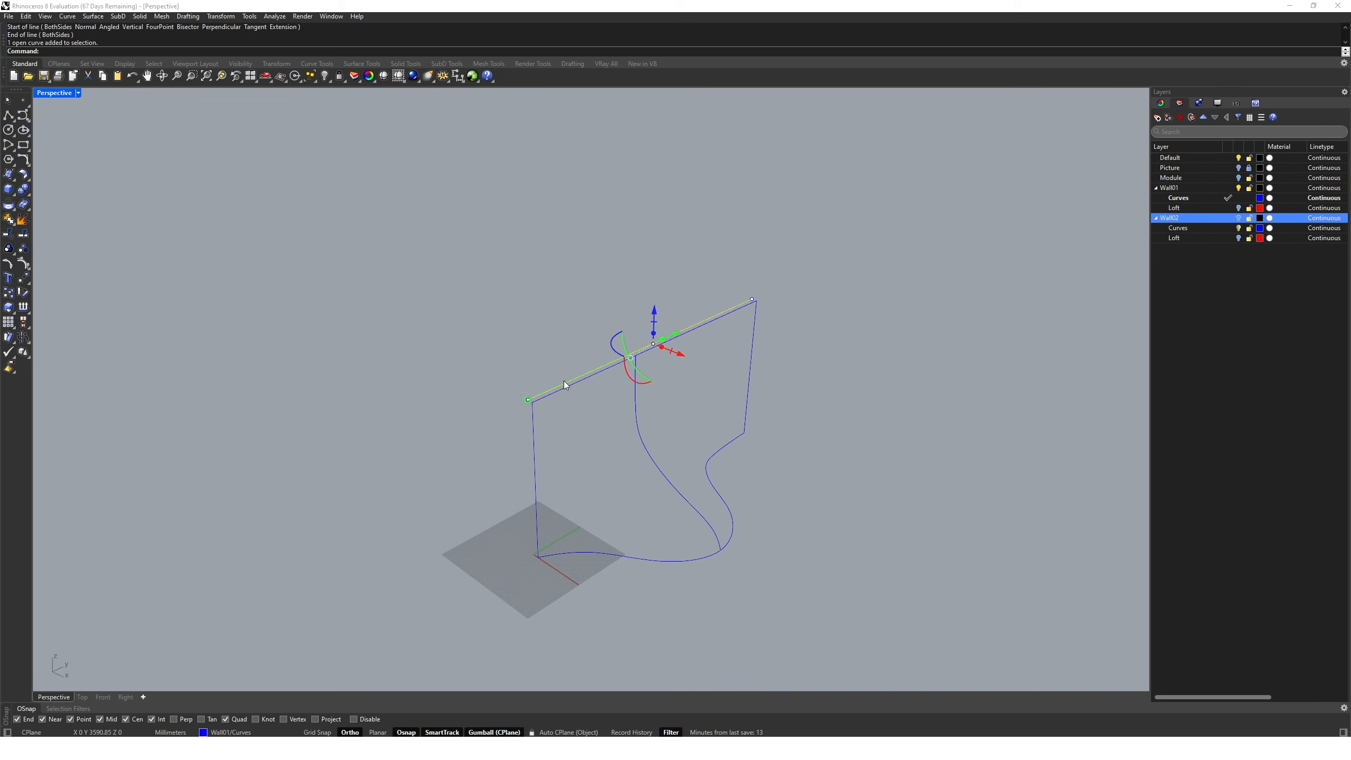
right_click(1209, 232)
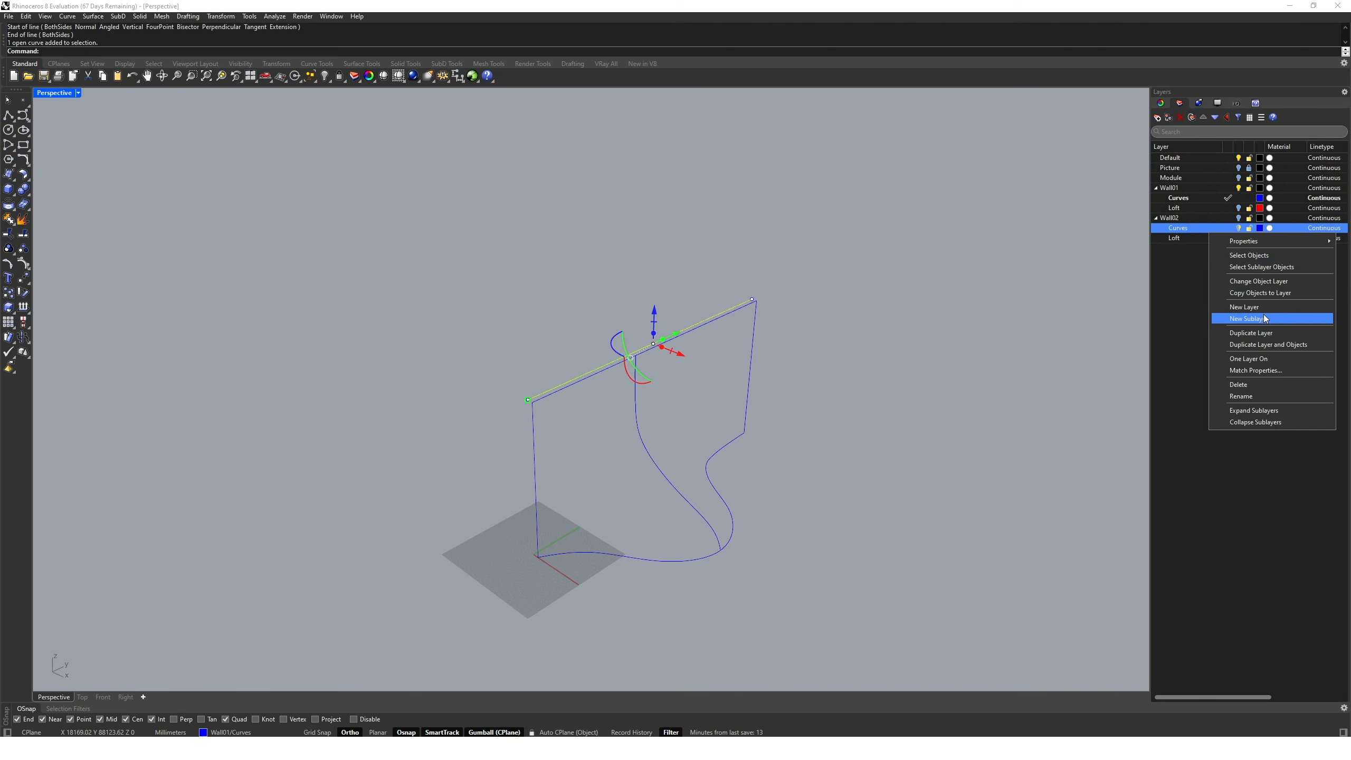
click(1276, 283)
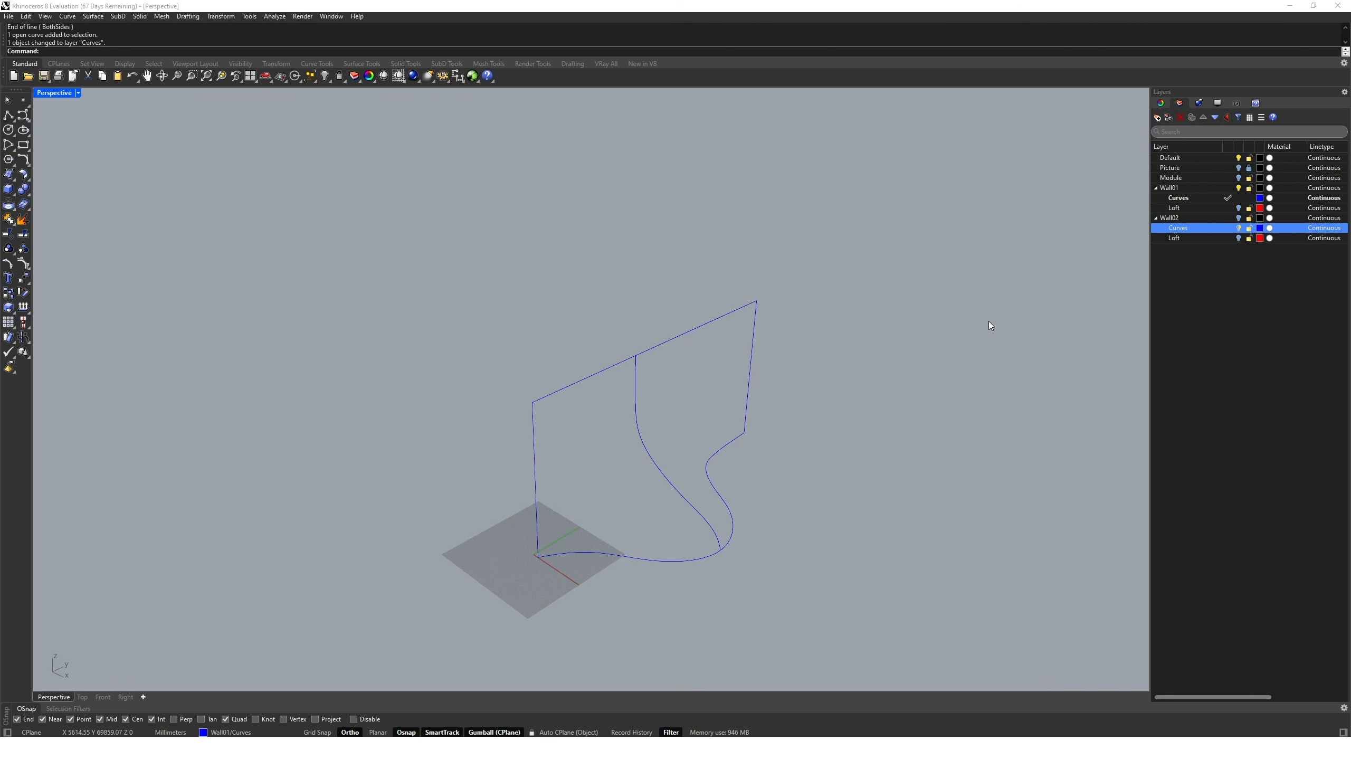
Create a new sublayer named Sweep under Wall01.
click(1245, 207)
click(1158, 118)
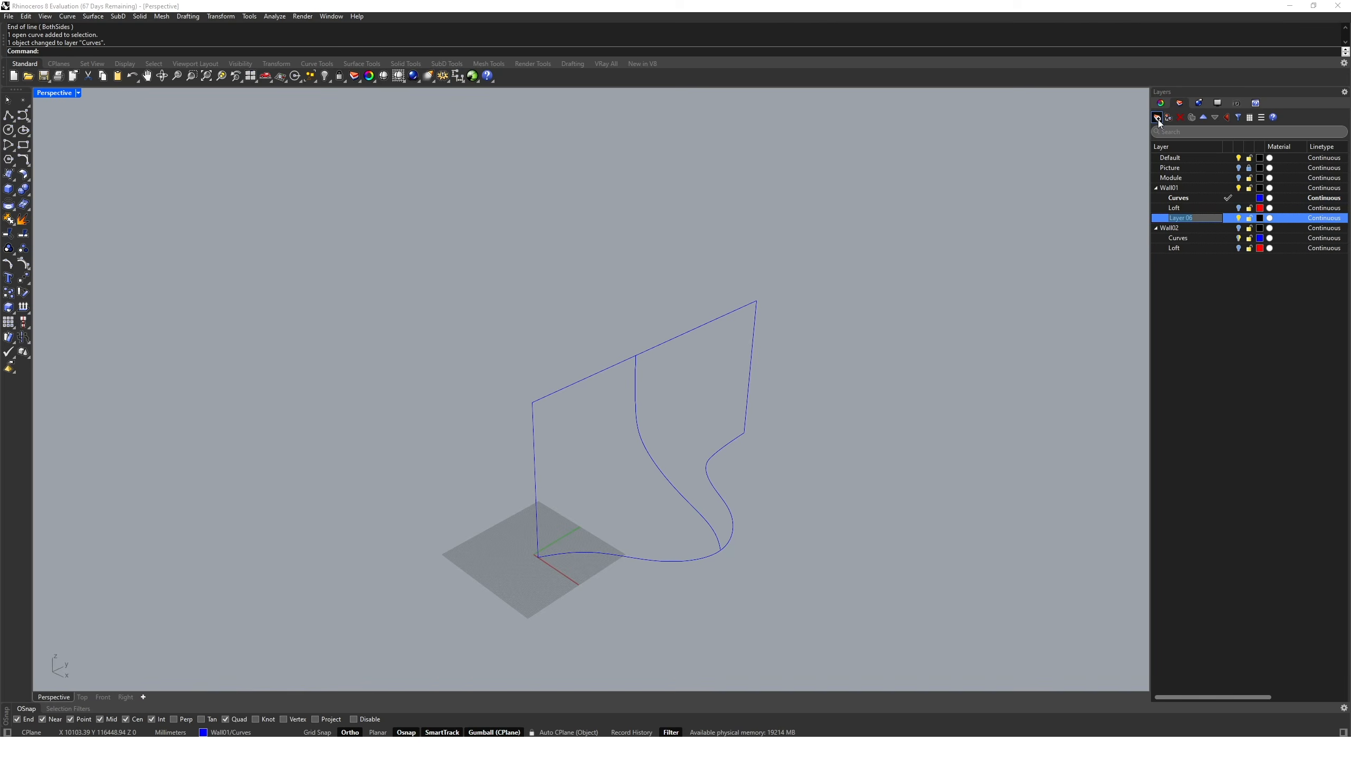
text(Sweep)
key(Return)
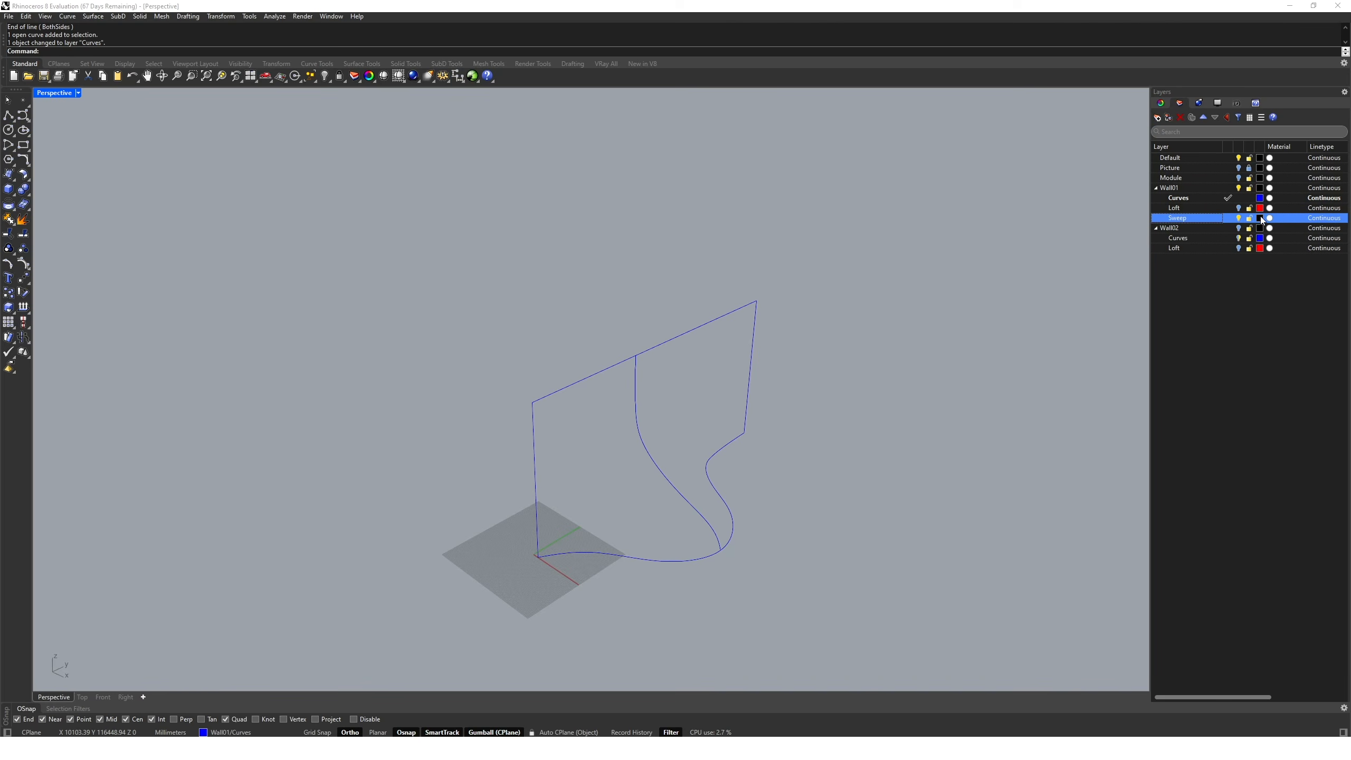
Set Wall01's Sweep layer colour to DarkGreen and make it the current layer.
click(1260, 218)
click(541, 371)
click(765, 478)
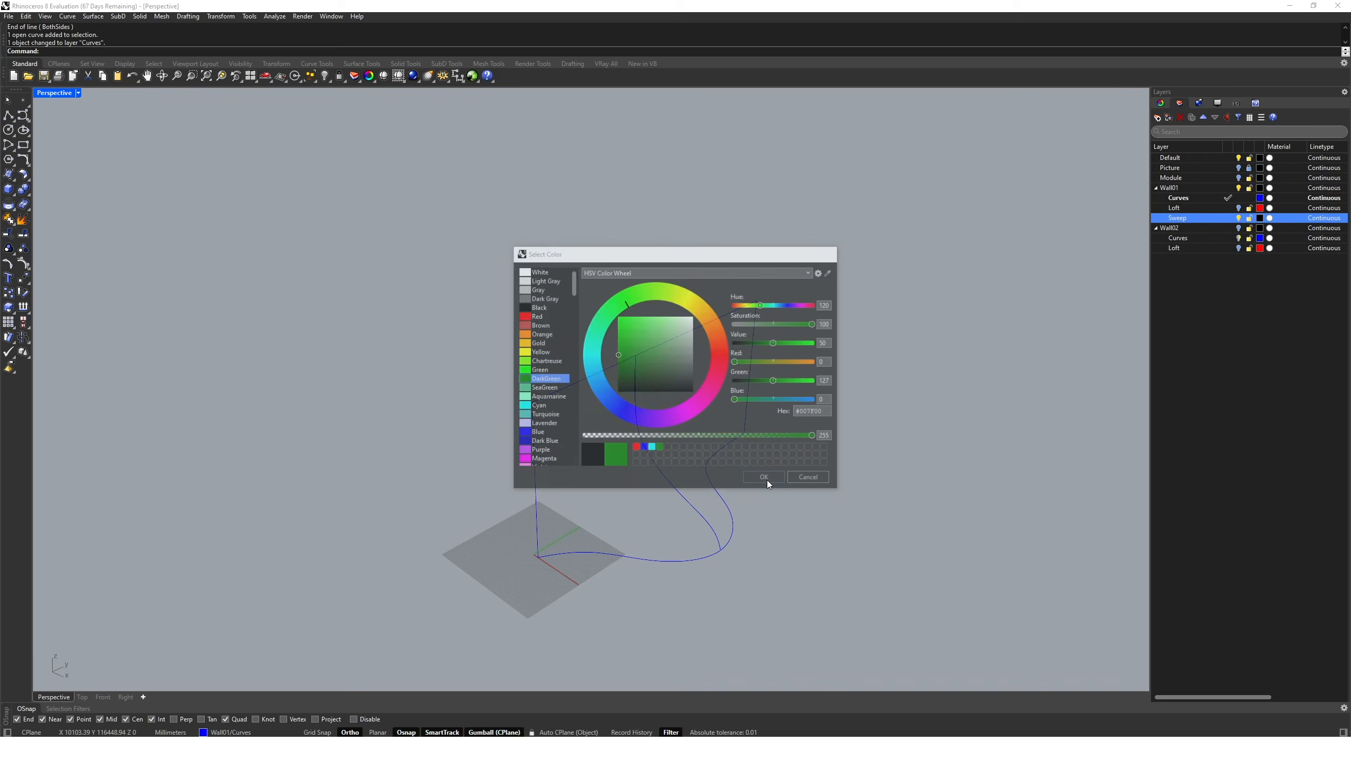
double_click(1204, 215)
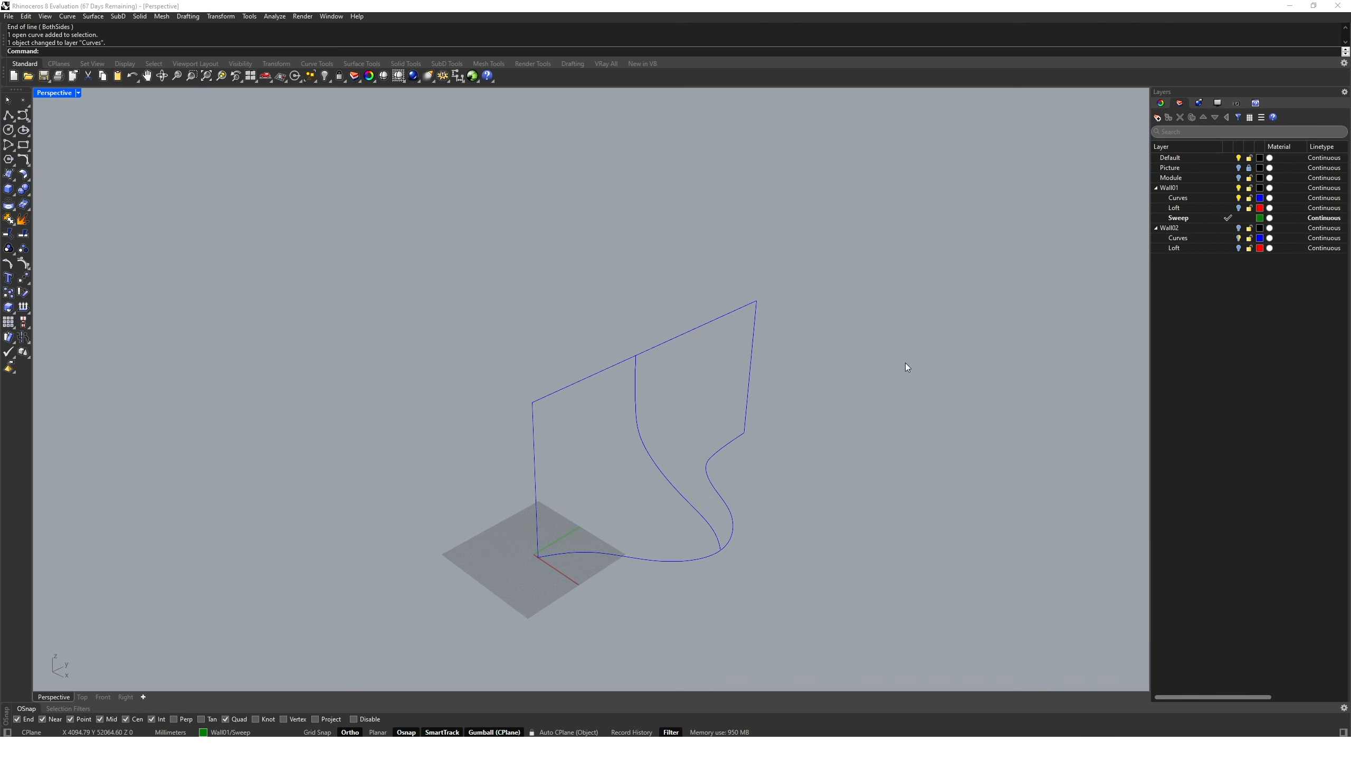
Create a two-rail sweep between the top edge line and base curve, using both end lines and the middle profile as unchanged cross sections.
right_drag(906, 364, 895, 361)
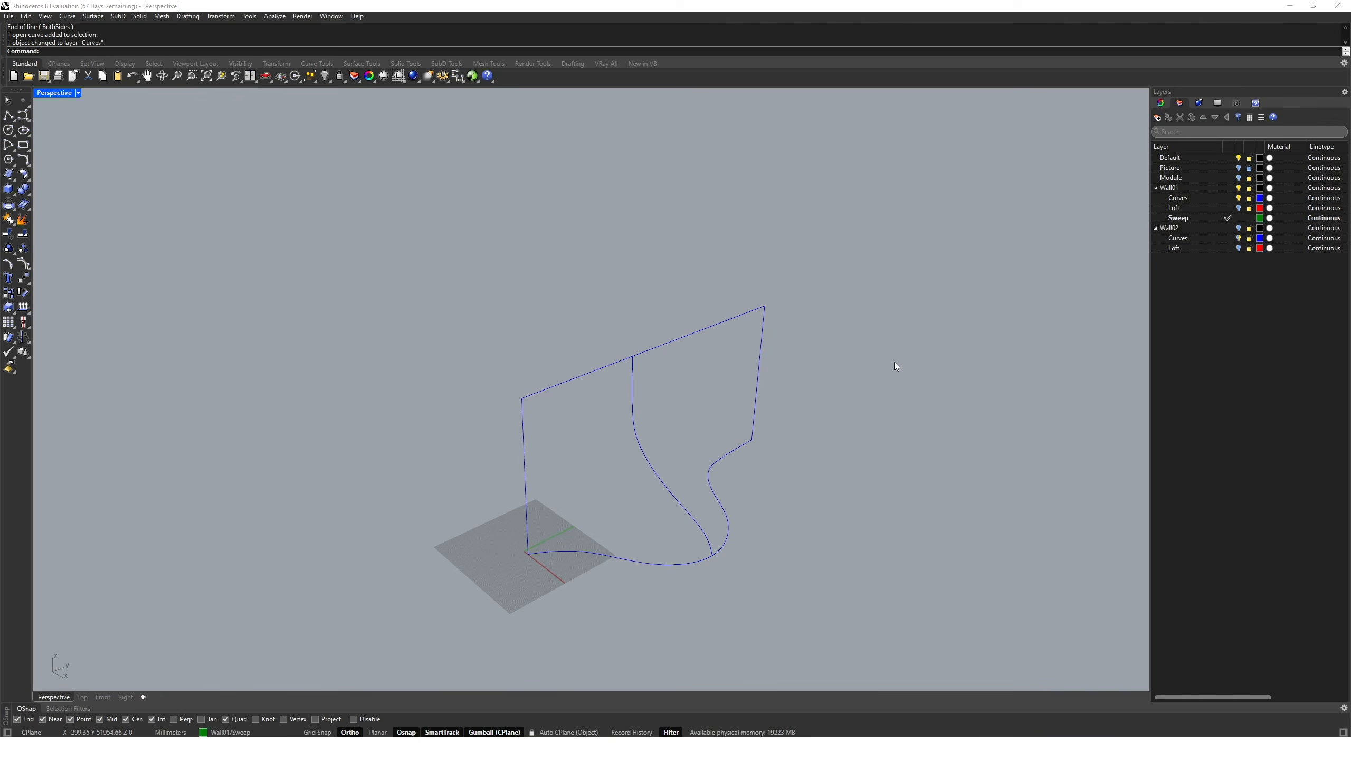
text(Sweep2)
key(Return)
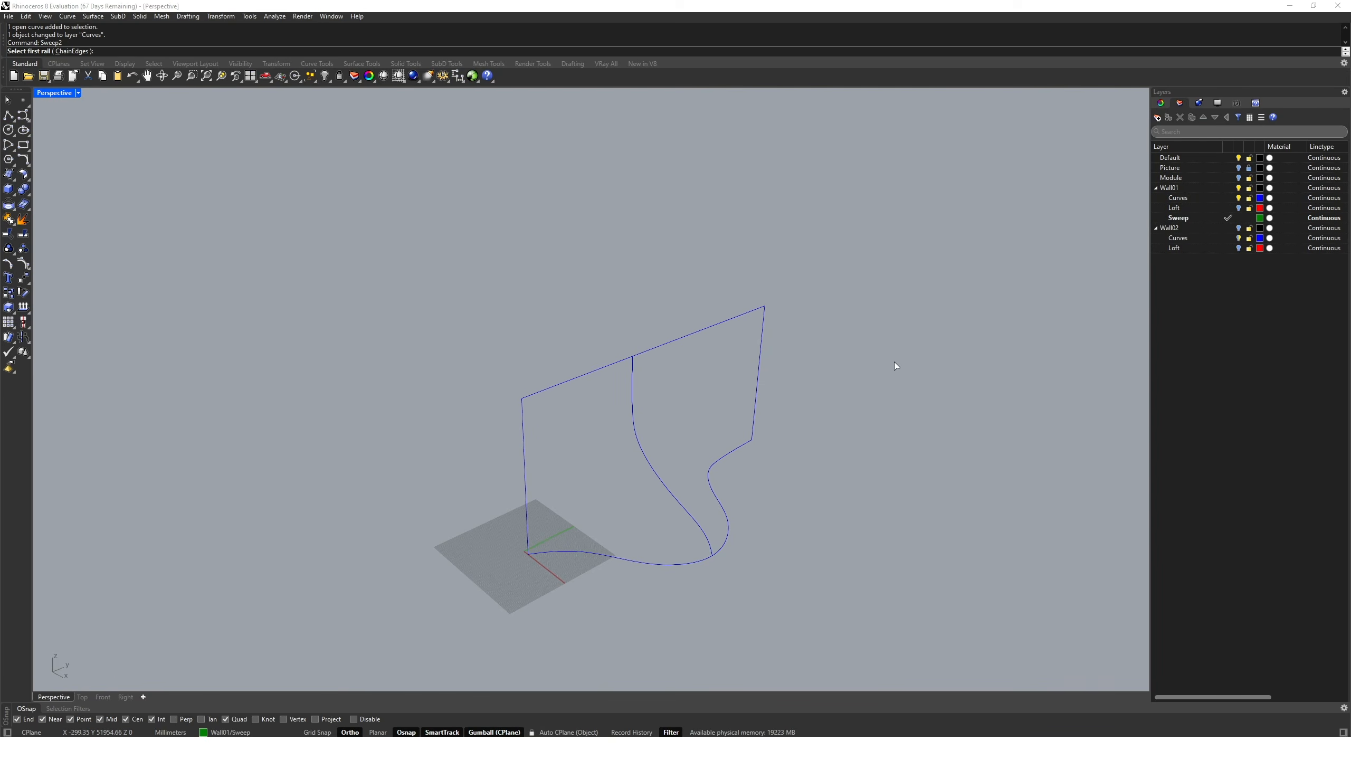
click(735, 318)
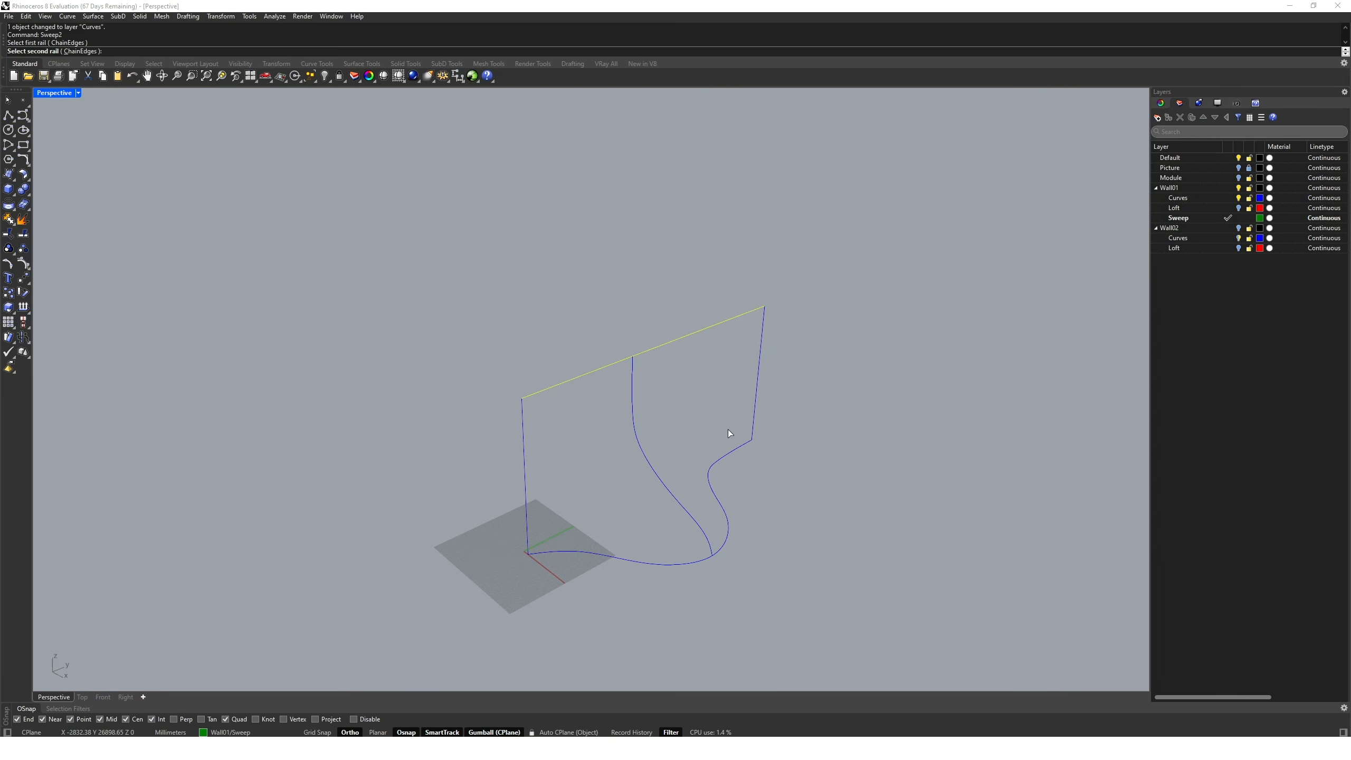
click(722, 461)
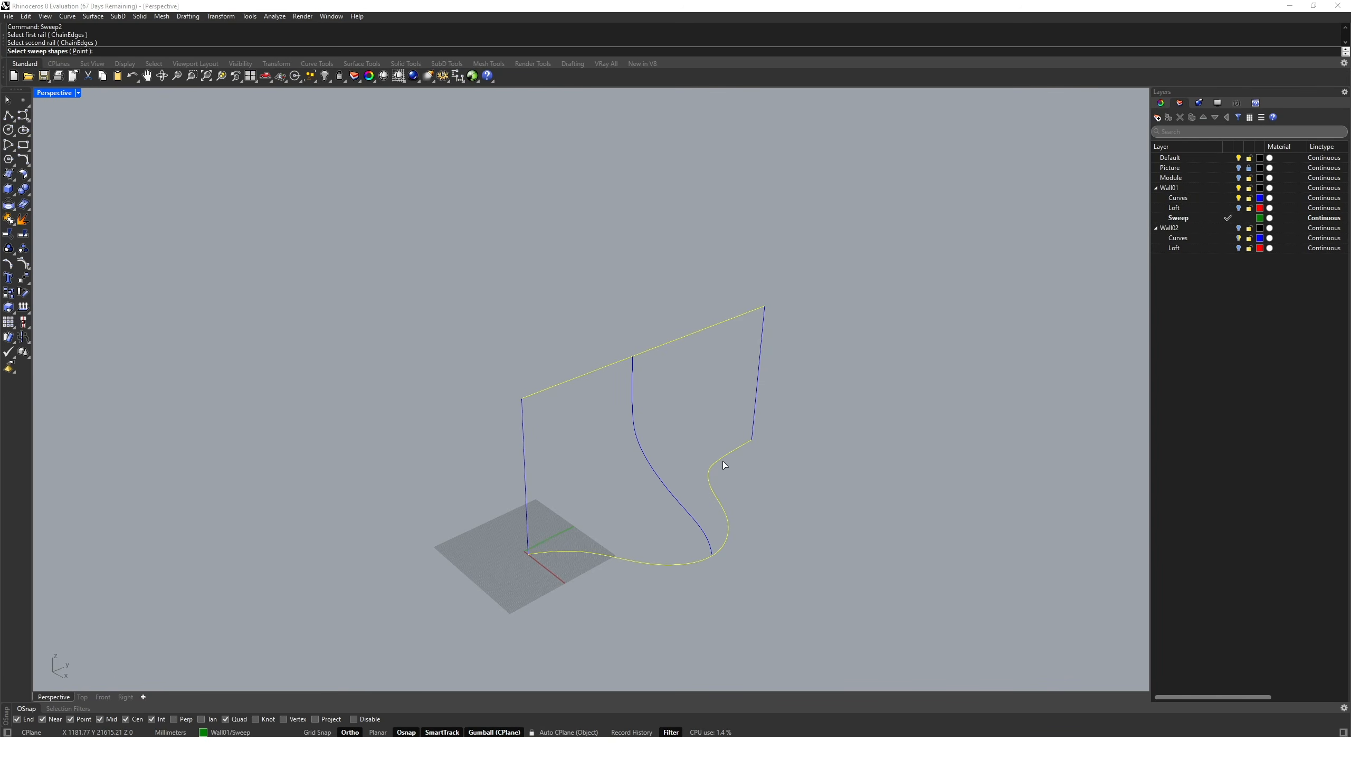
click(527, 489)
click(644, 451)
click(753, 408)
key(Return)
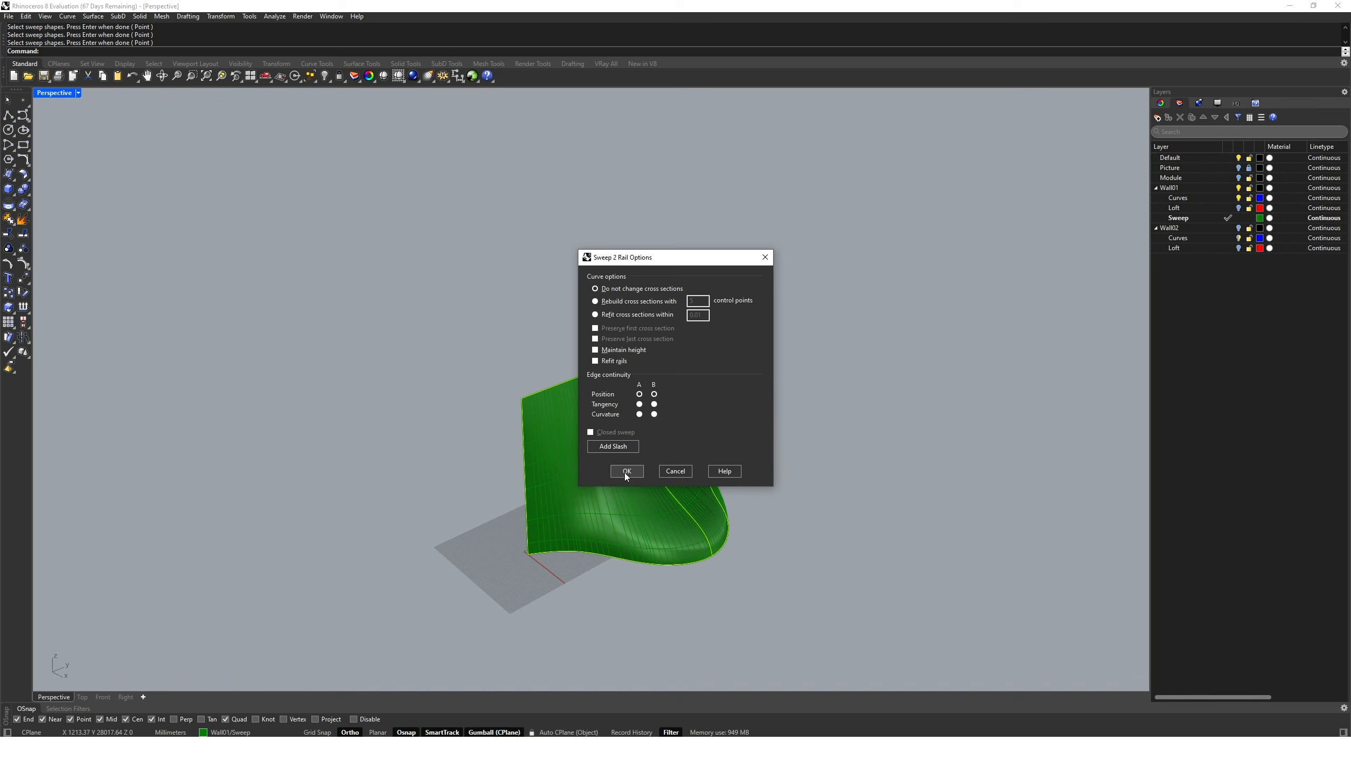
drag(660, 259, 882, 240)
shift+right_drag(690, 390, 617, 389)
click(850, 451)
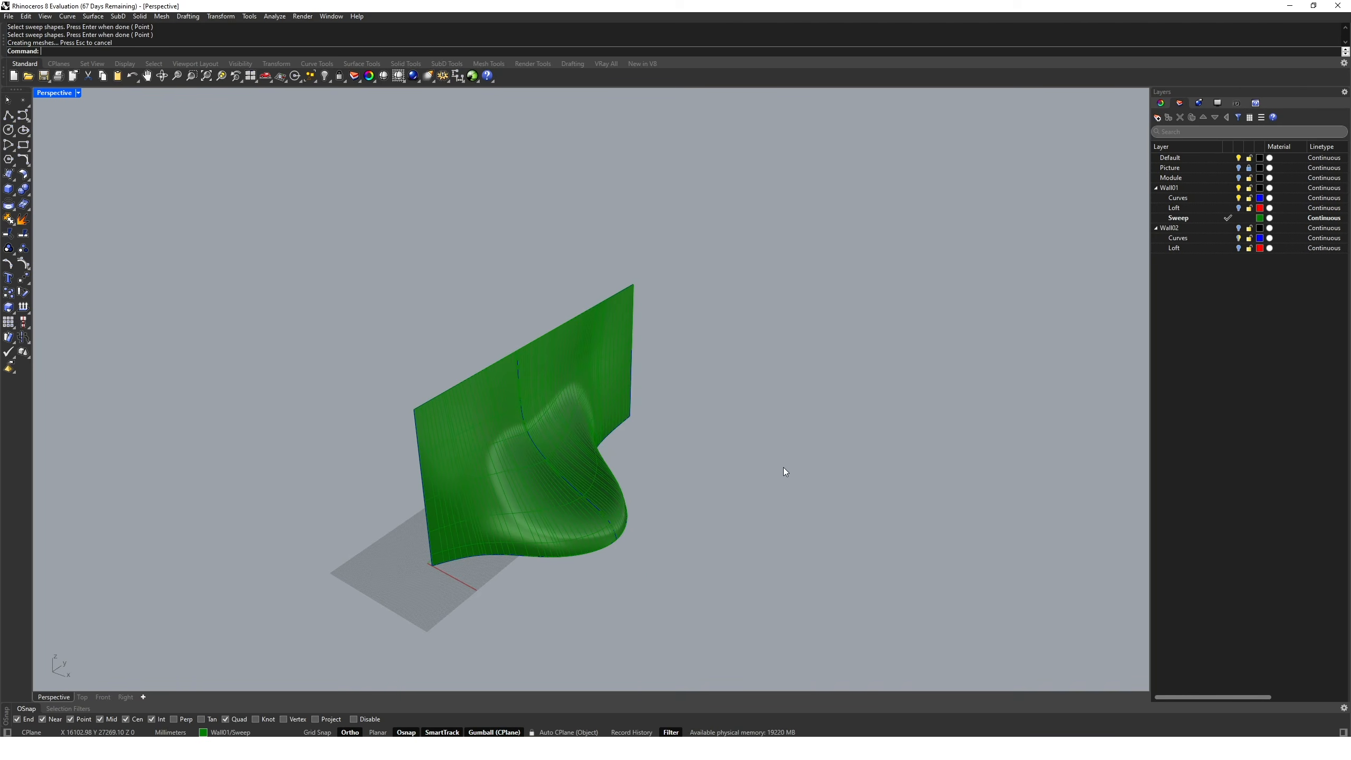
Show the four-viewport layout and set the Top view to Shaded display to examine the swept wall's bulge.
double_click(48, 93)
scroll(236, 184, up, 5)
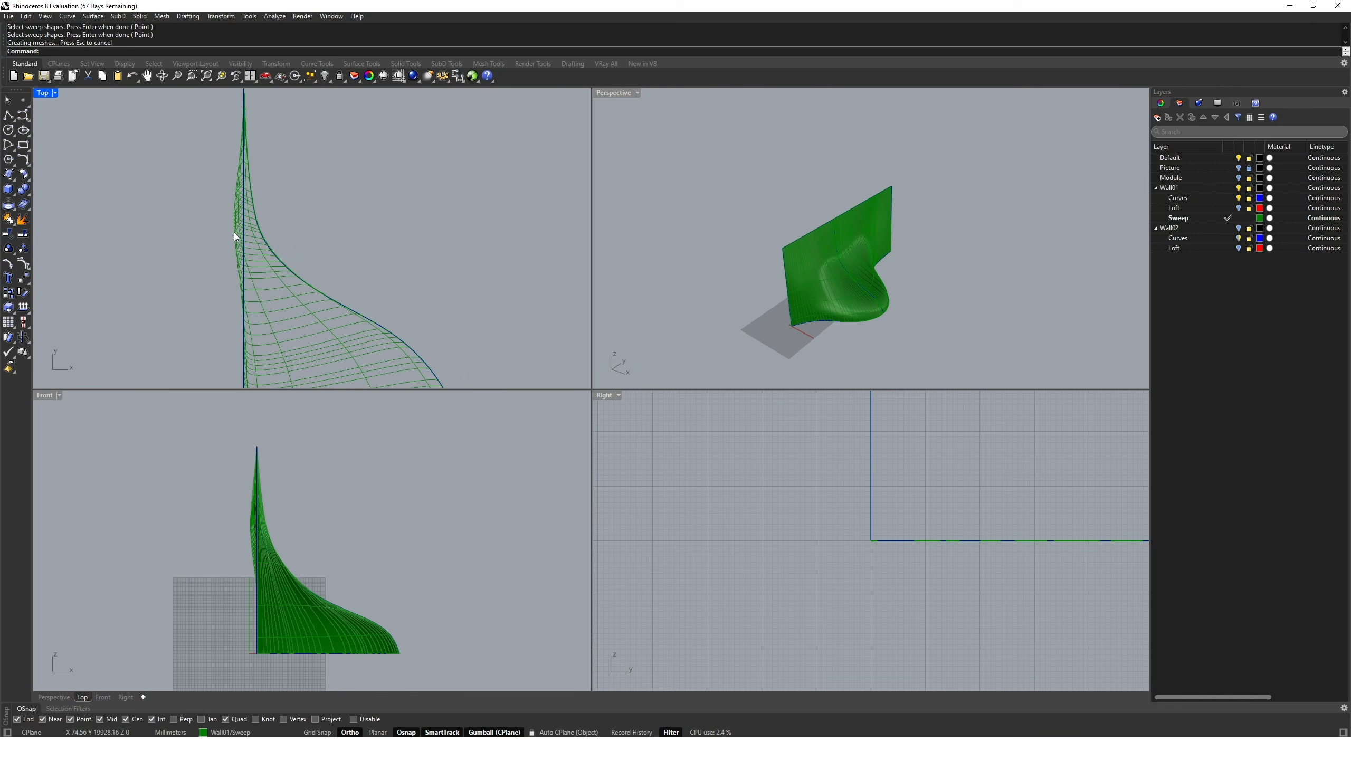
scroll(237, 240, down, 4)
click(45, 16)
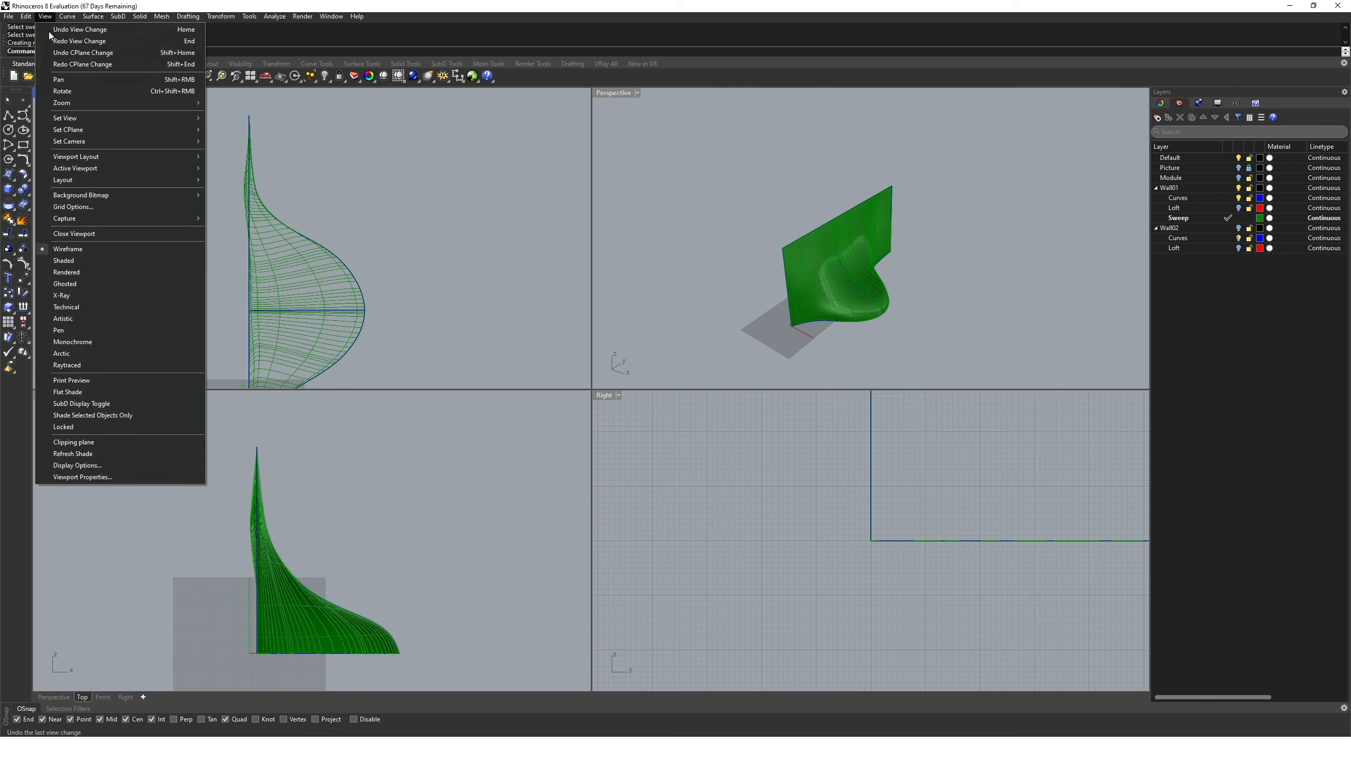
click(93, 261)
right_drag(352, 213, 336, 205)
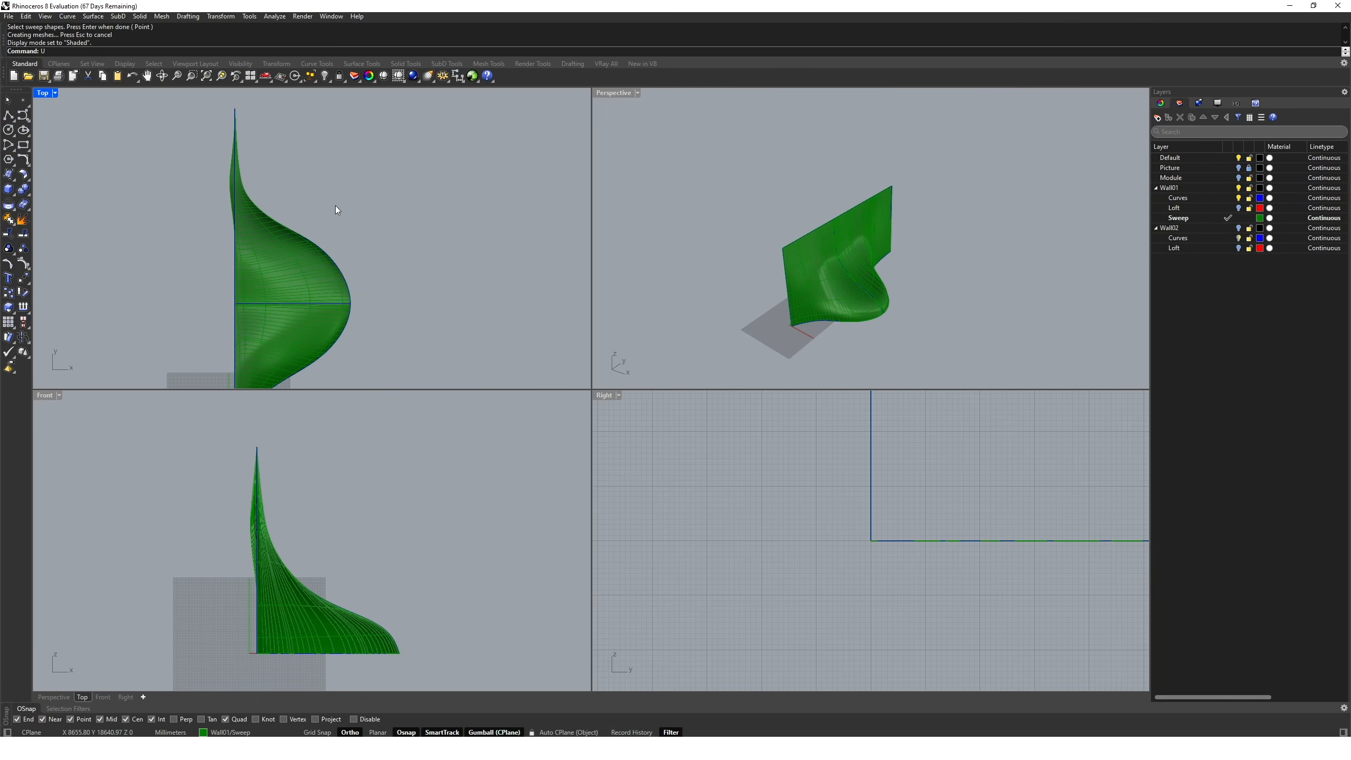
Undo the two-rail sweep and maximise the Perspective view.
text(u)
key(Return)
click(618, 93)
double_click(618, 93)
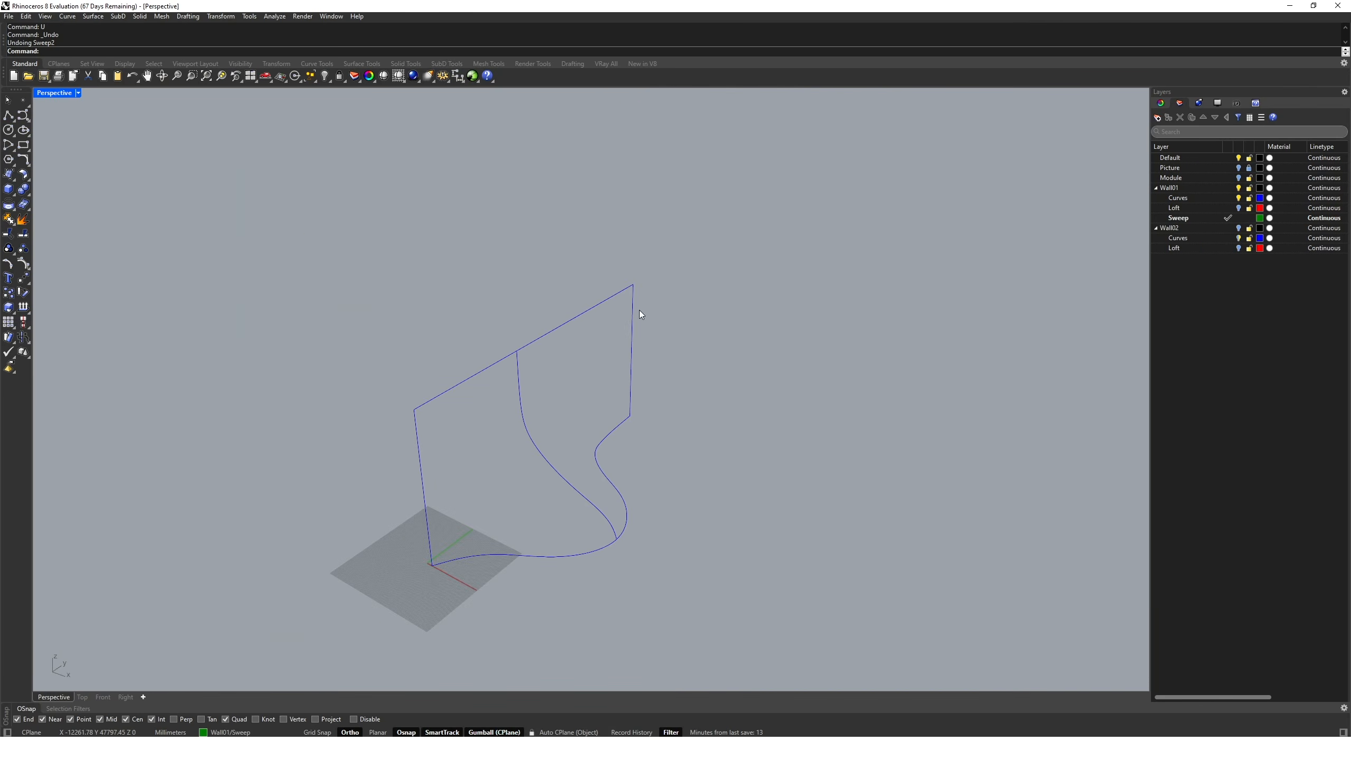
On Wall01's Curves layer, draw a line from the base curve near its far end perpendicular to the top edge line, using the Perp snap.
double_click(1207, 199)
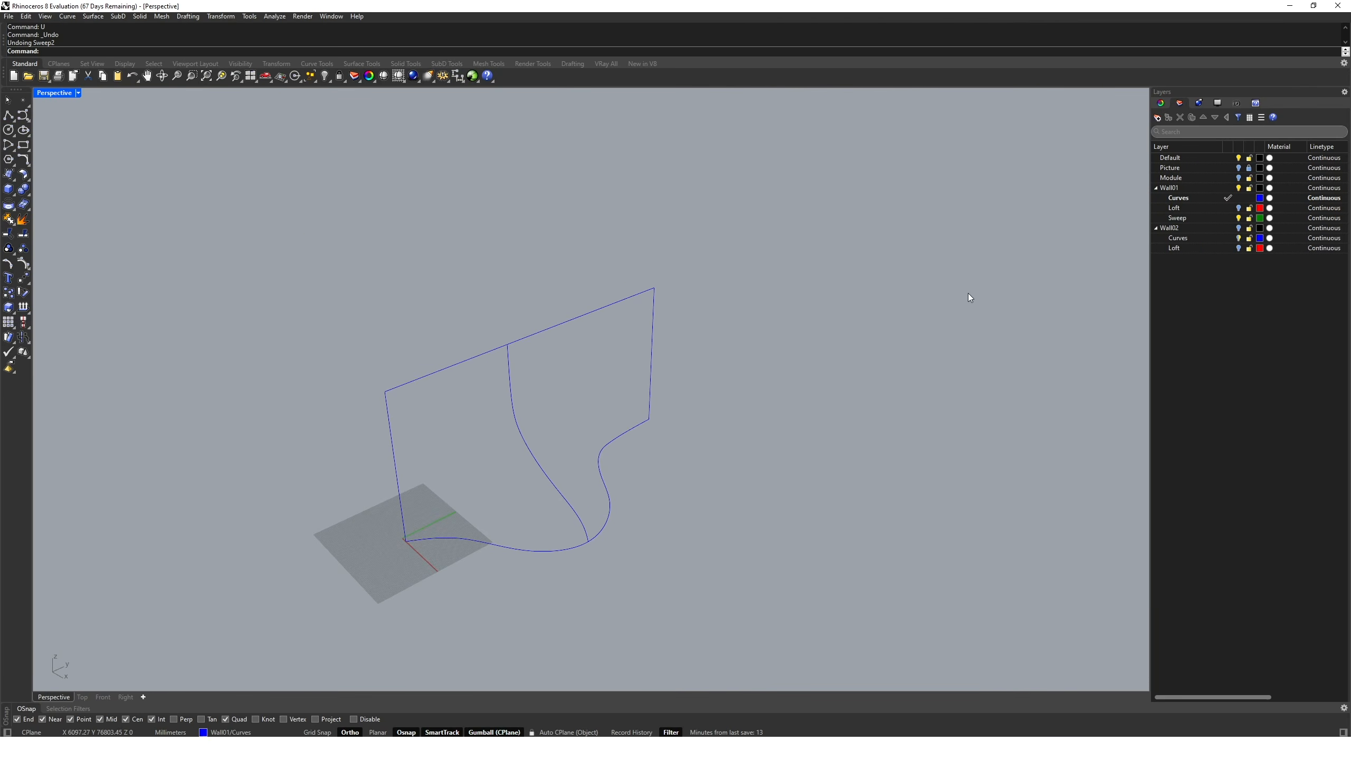
text(line)
key(Return)
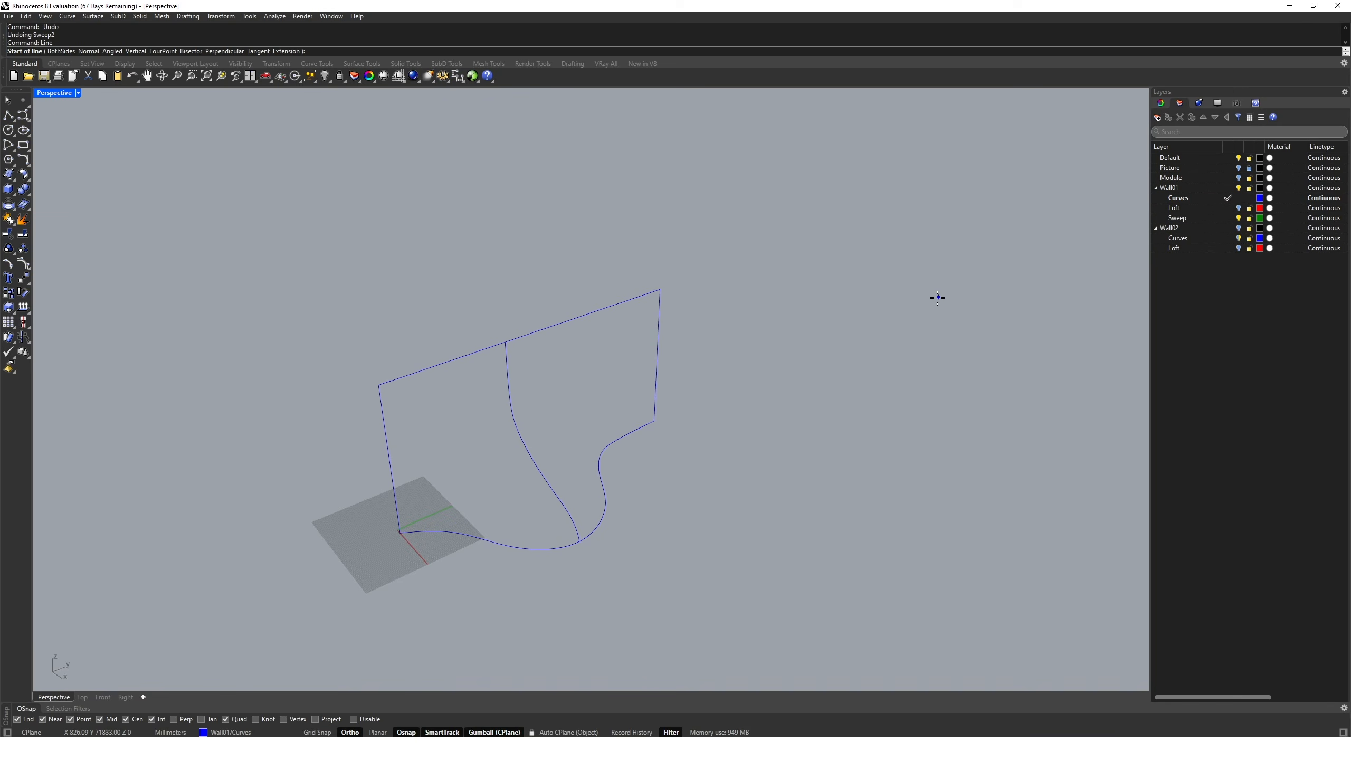
click(616, 442)
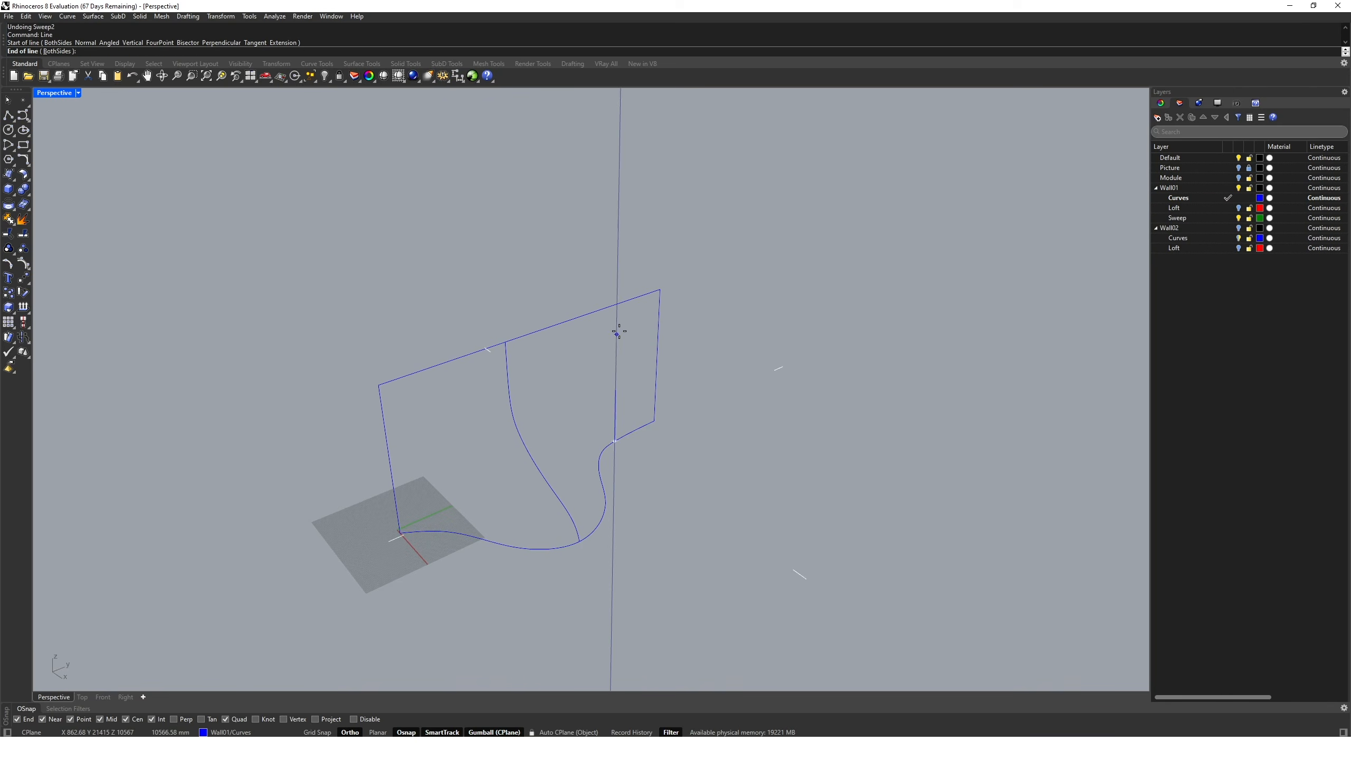
click(185, 720)
click(617, 308)
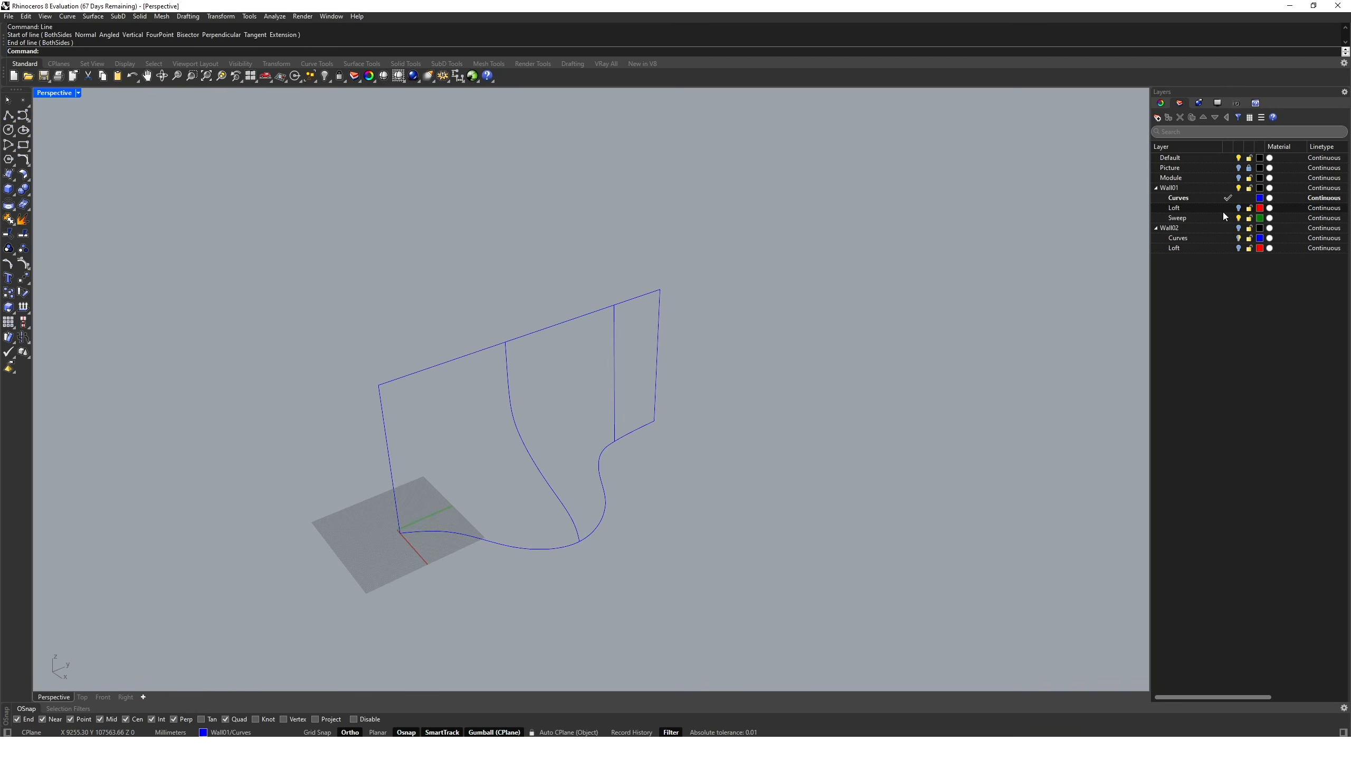
On Wall01's Sweep layer, set up a two-rail sweep along the top edge line and base curve with all four upright curves as cross sections.
double_click(1199, 219)
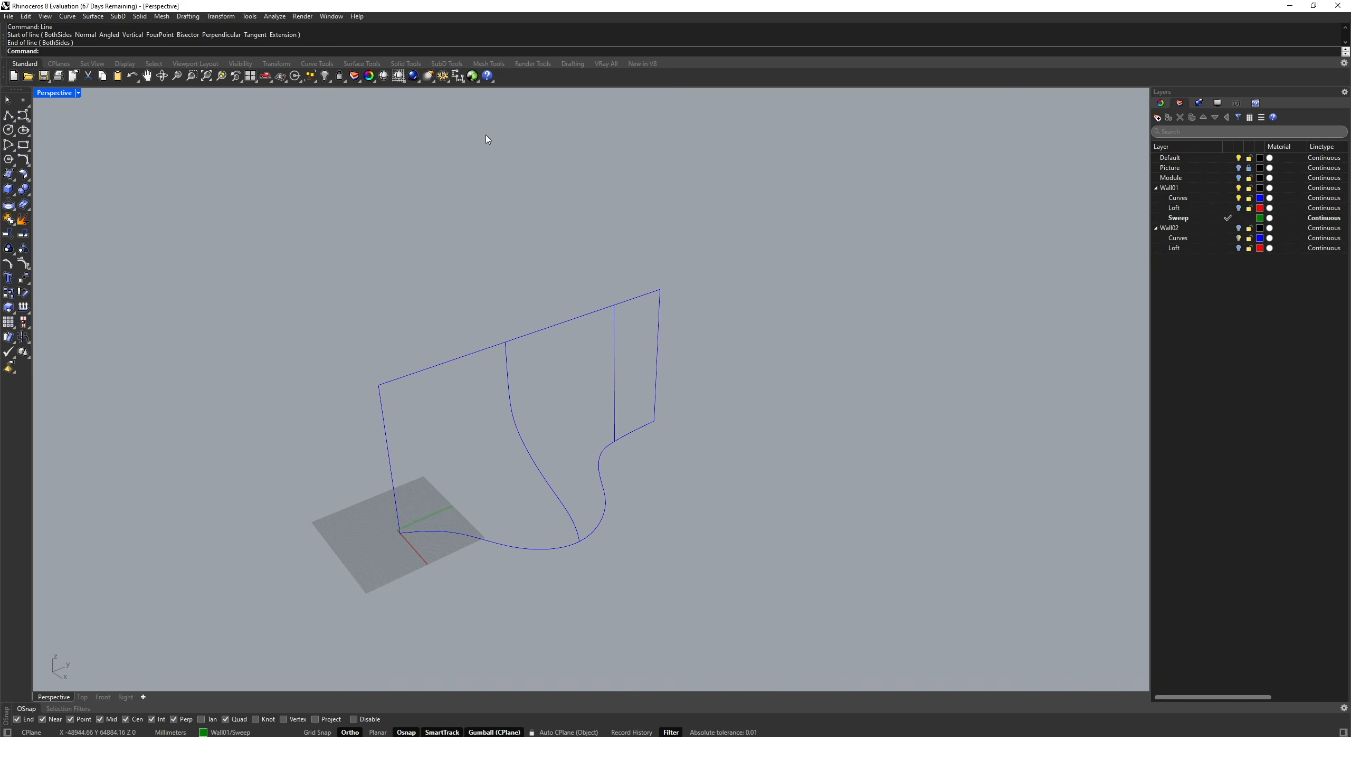
text(sweep2)
key(Return)
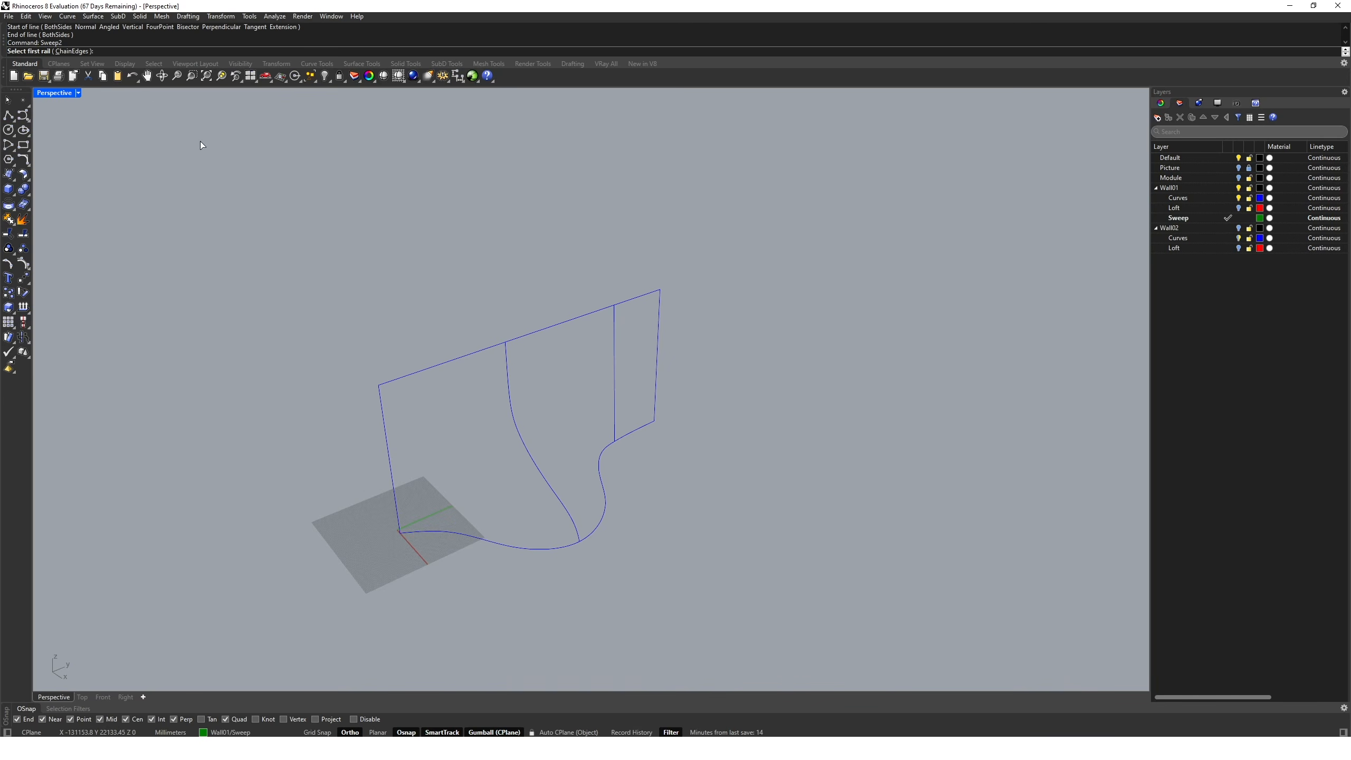
click(471, 350)
click(538, 550)
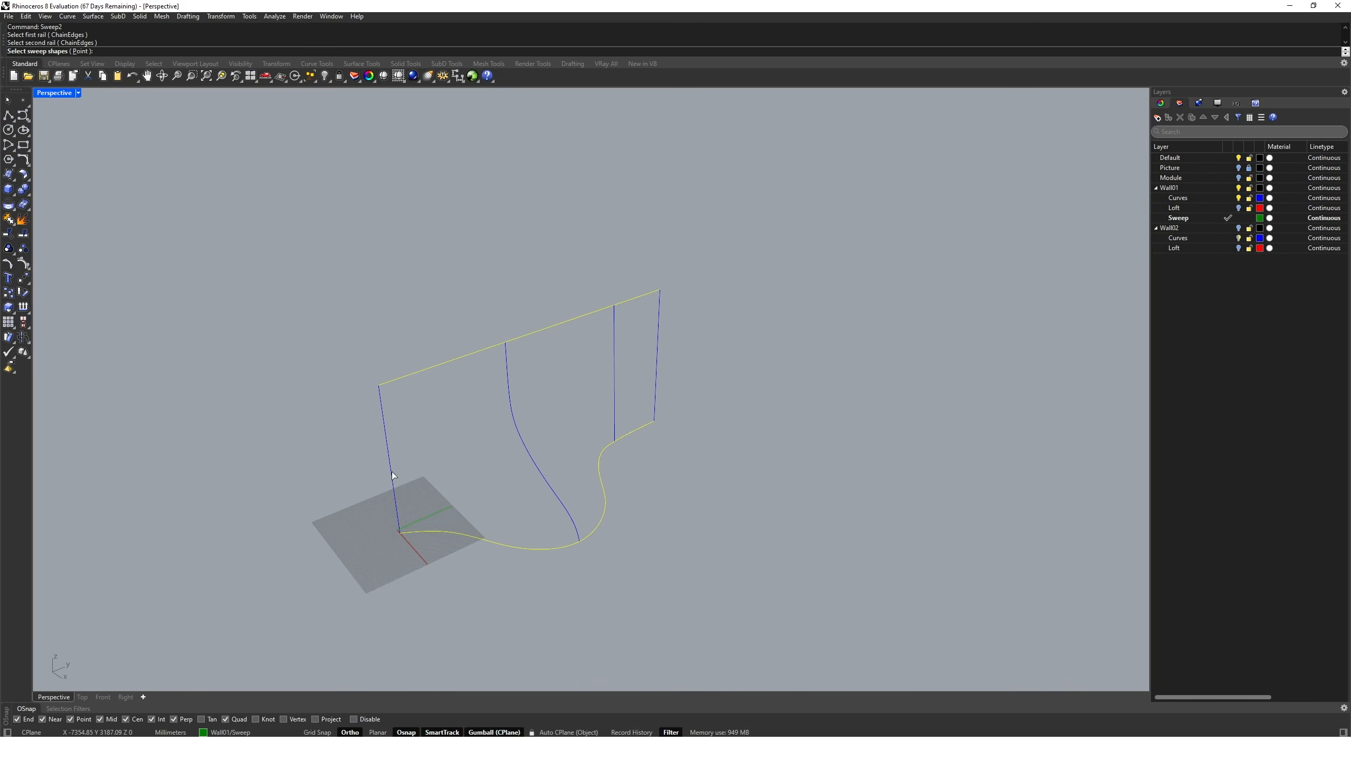
click(390, 464)
click(529, 436)
click(619, 403)
click(656, 368)
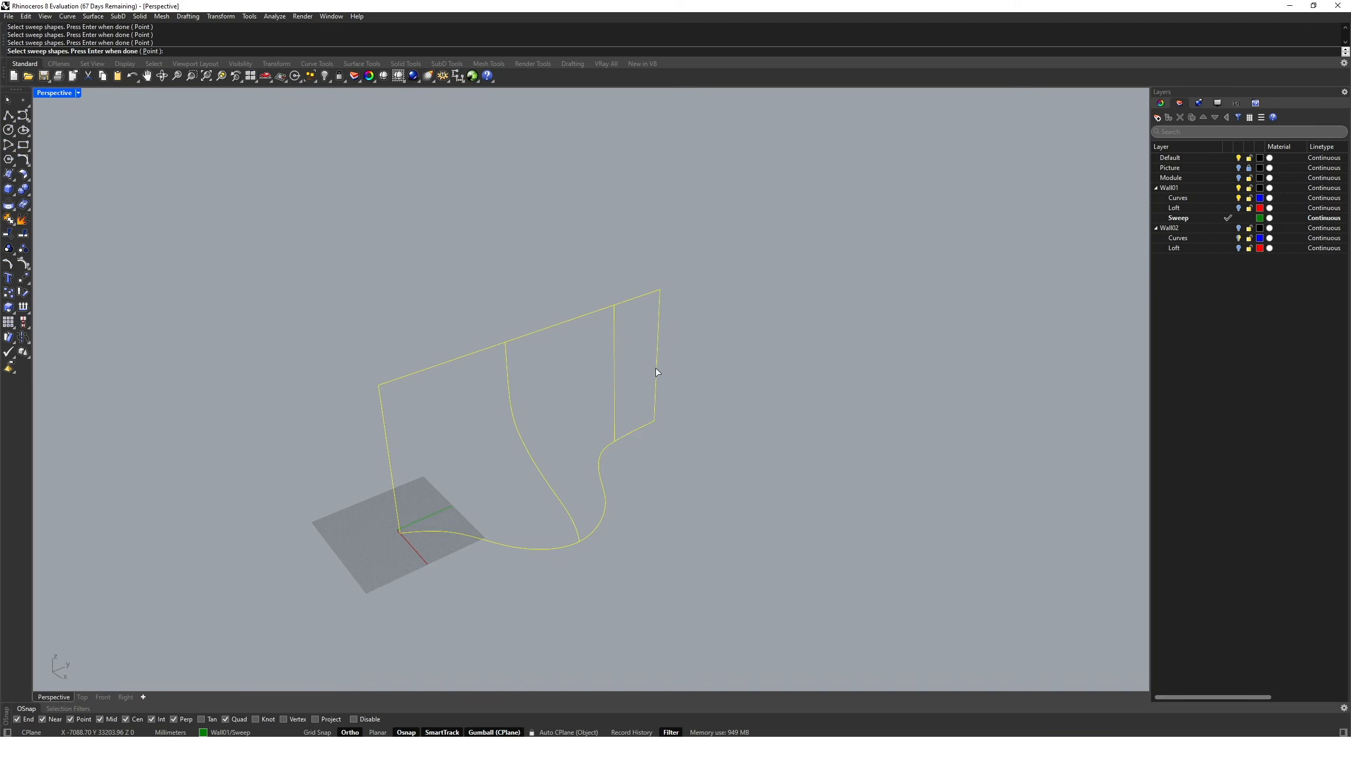
key(Return)
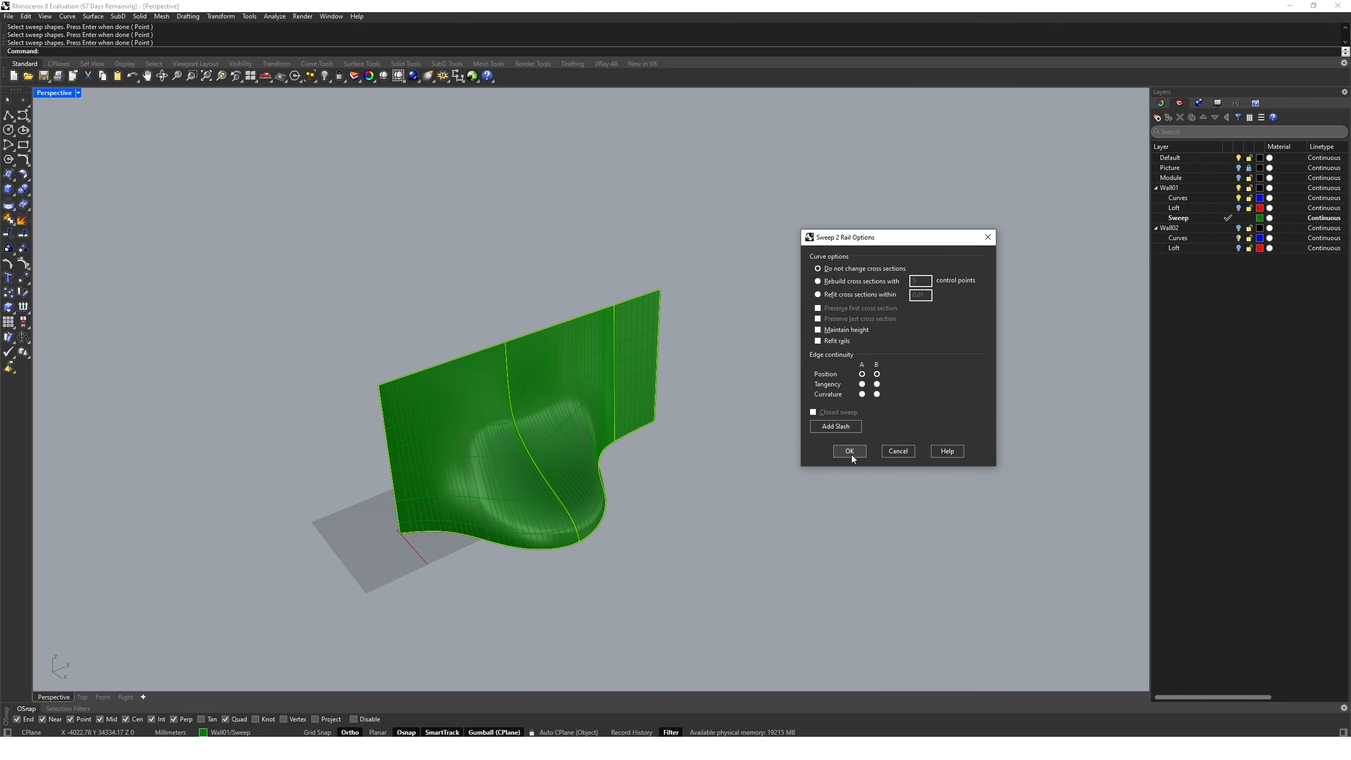
Check the sweep preview in the Top view, accept it with unchanged cross sections, and maximise the Perspective view.
double_click(61, 91)
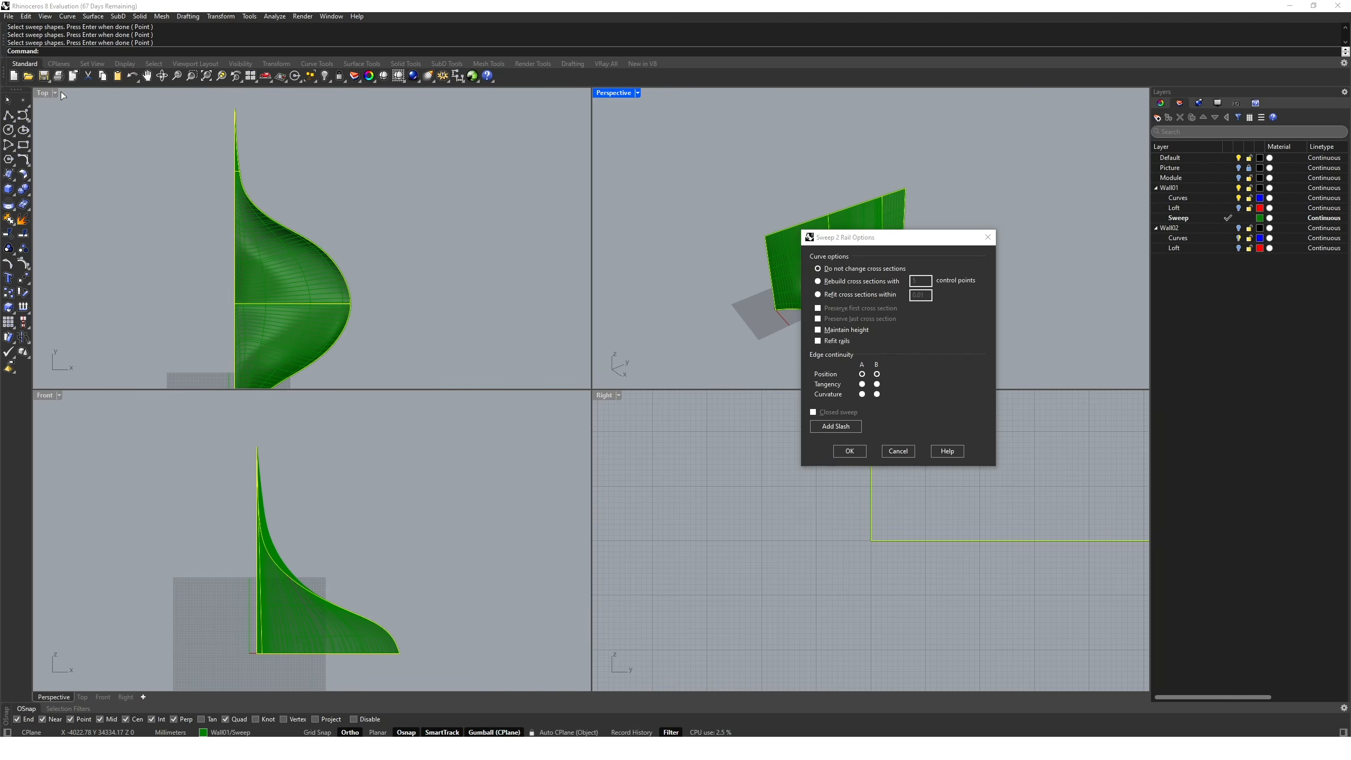
scroll(204, 163, up, 8)
scroll(286, 245, down, 8)
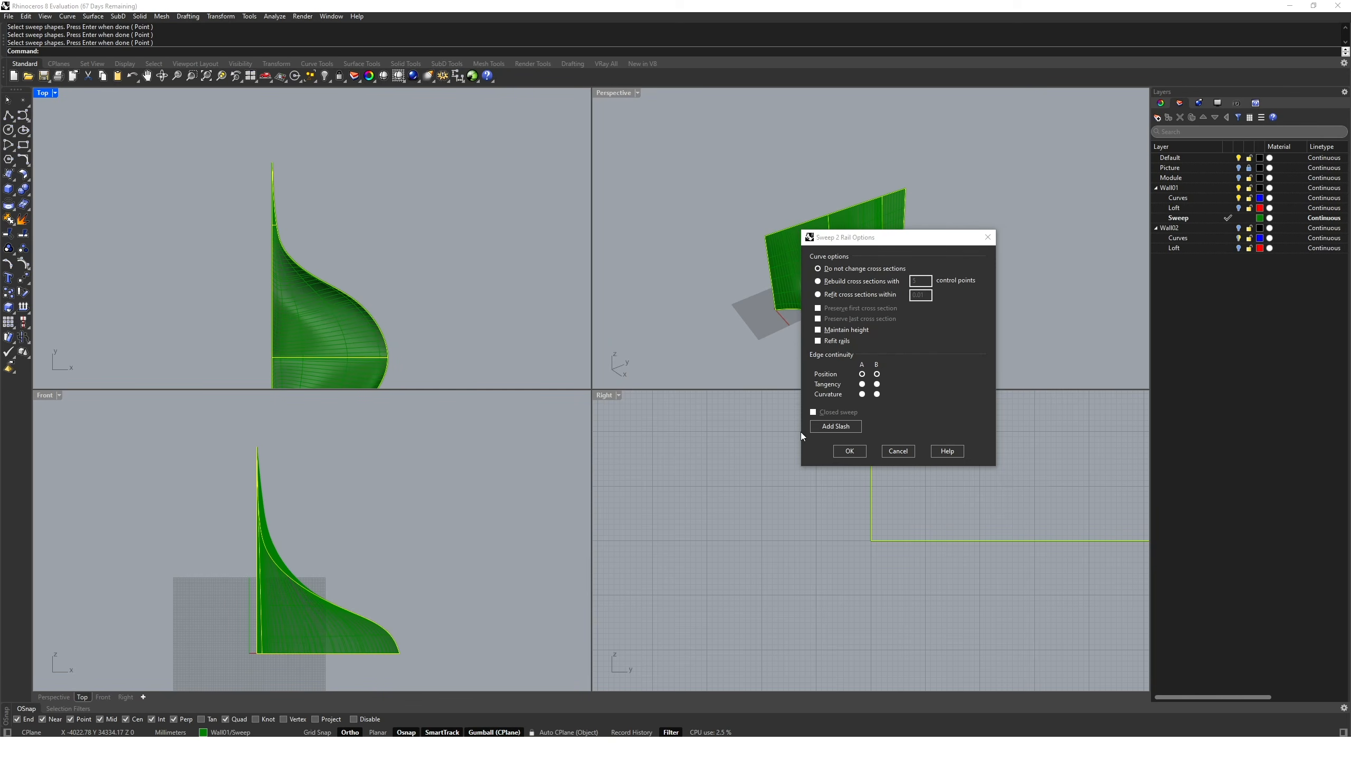
click(855, 452)
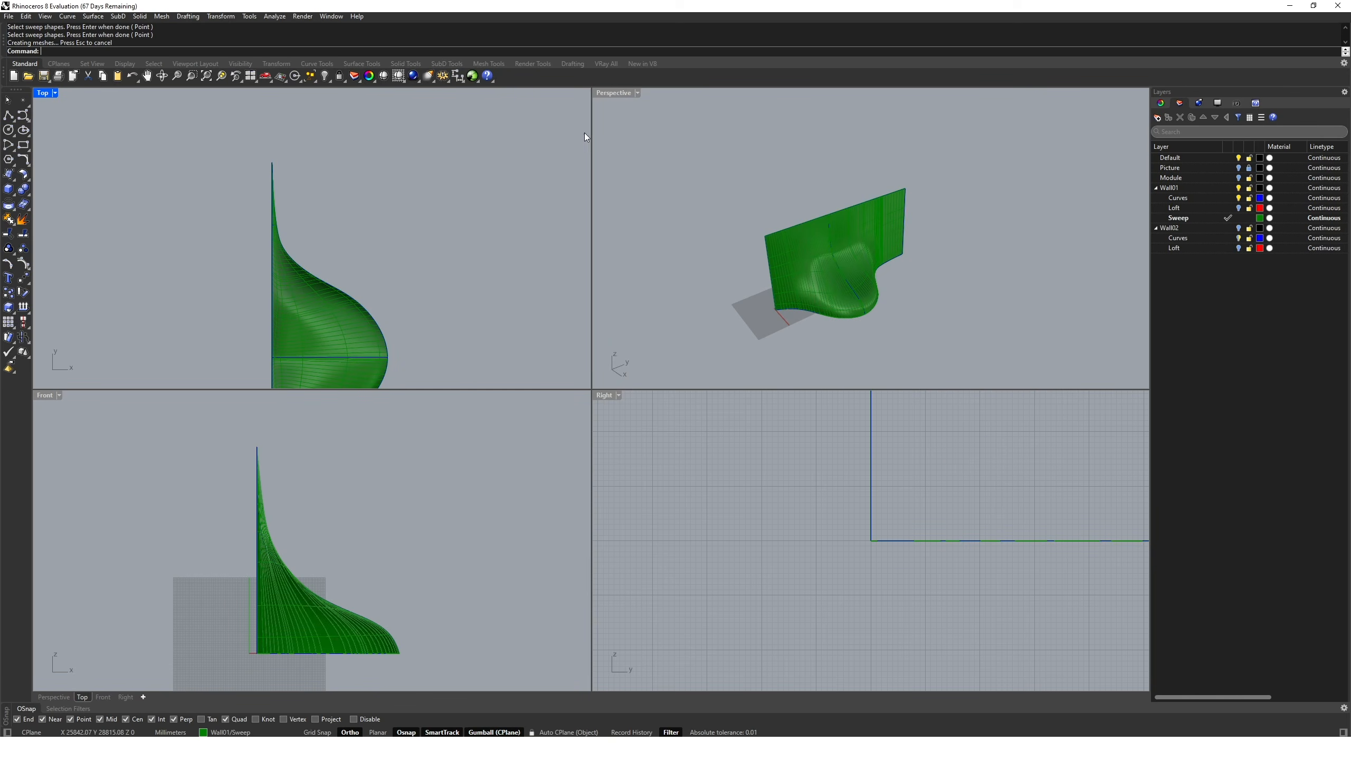
double_click(610, 93)
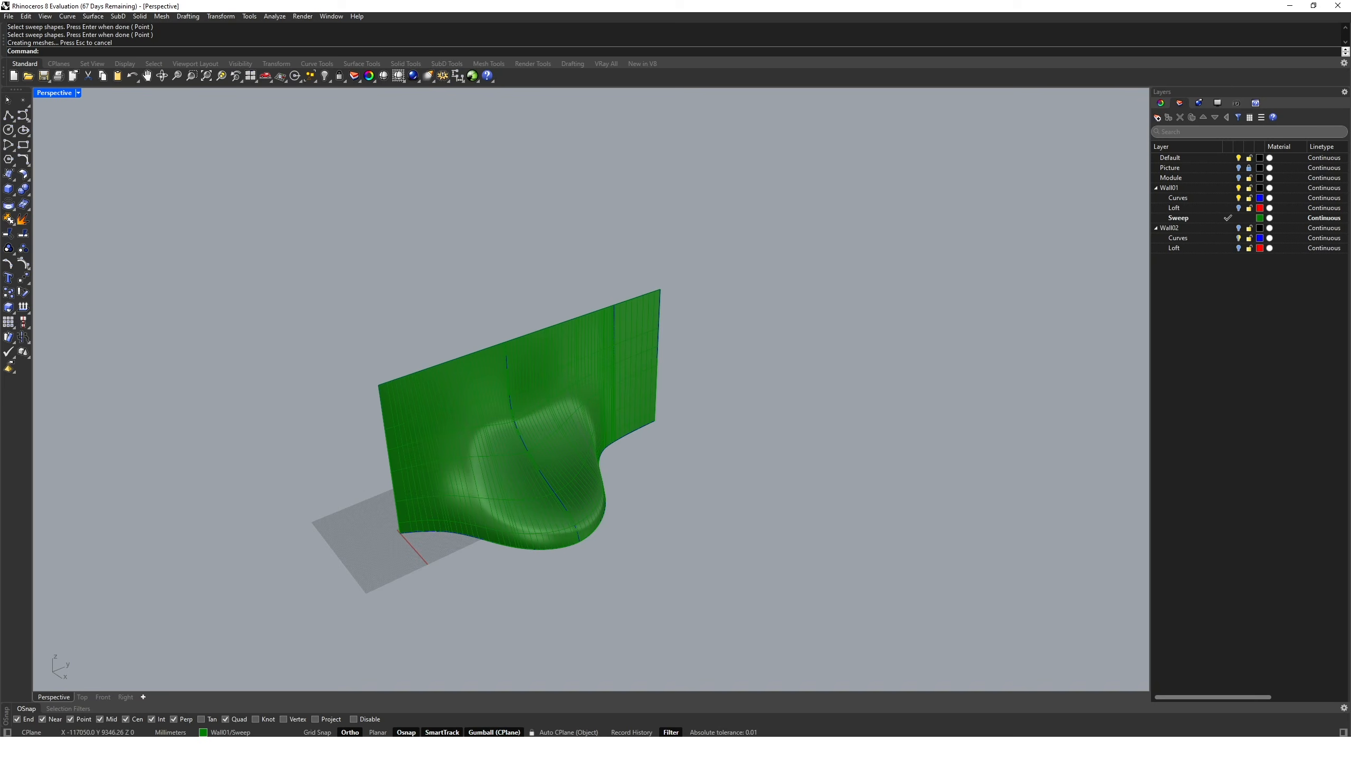
Create a dark green sublayer named Sweep under Wall02 and make it current.
click(1203, 250)
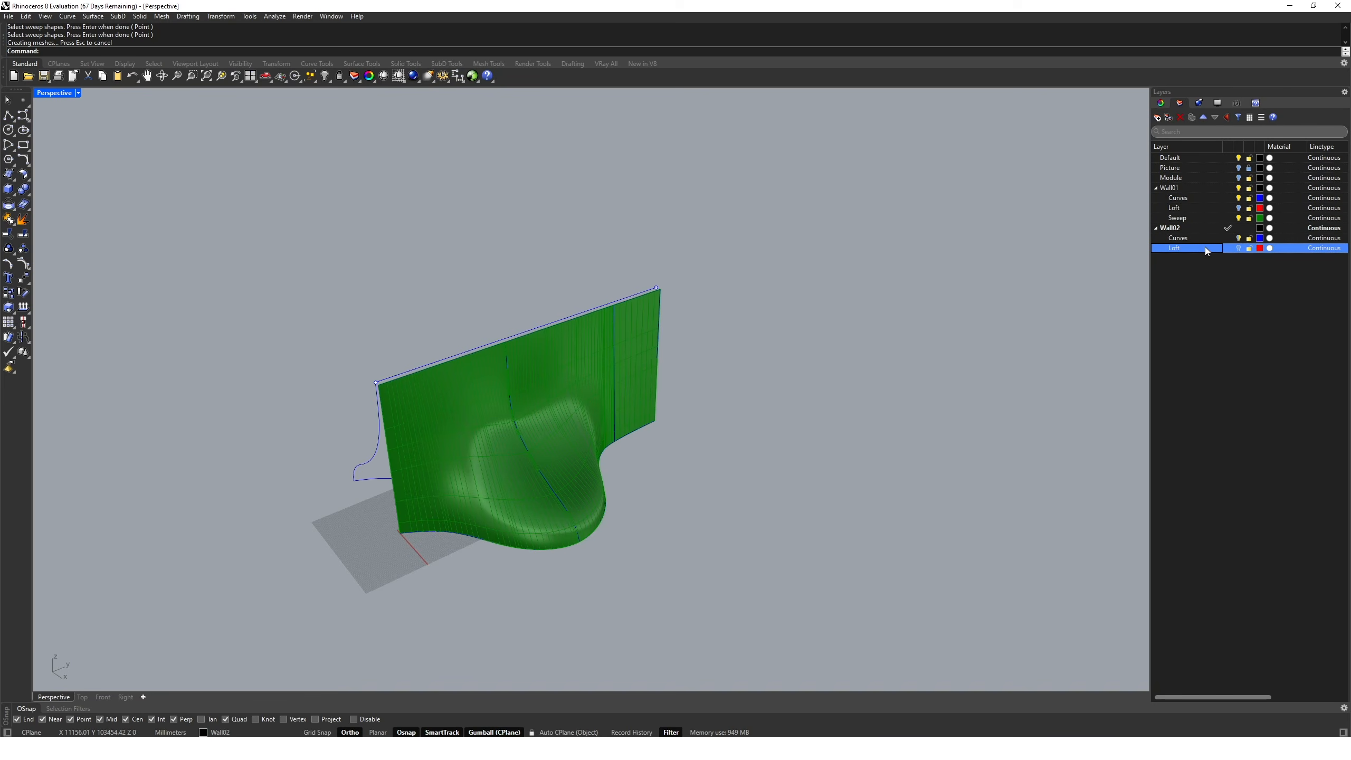
click(1157, 117)
text(Sweep)
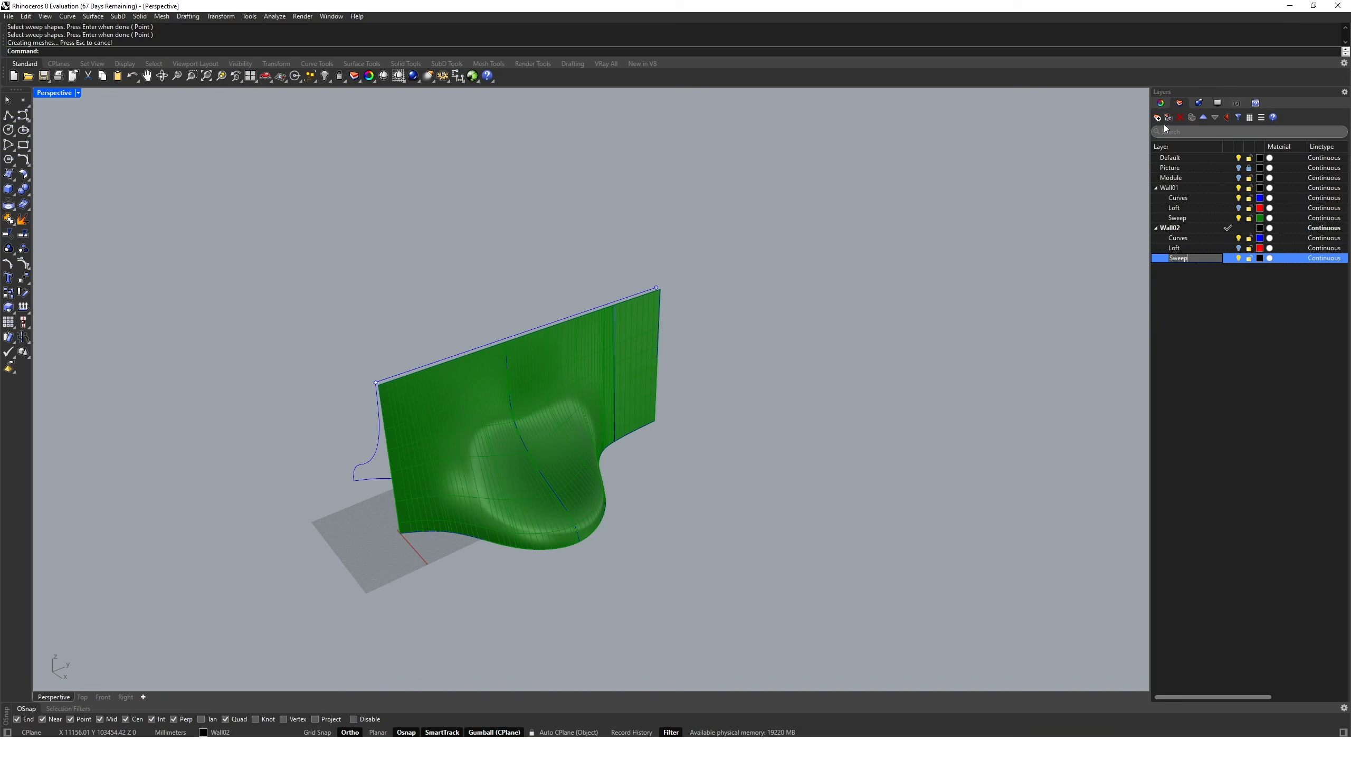
key(Return)
click(1260, 258)
click(543, 317)
click(548, 377)
click(760, 476)
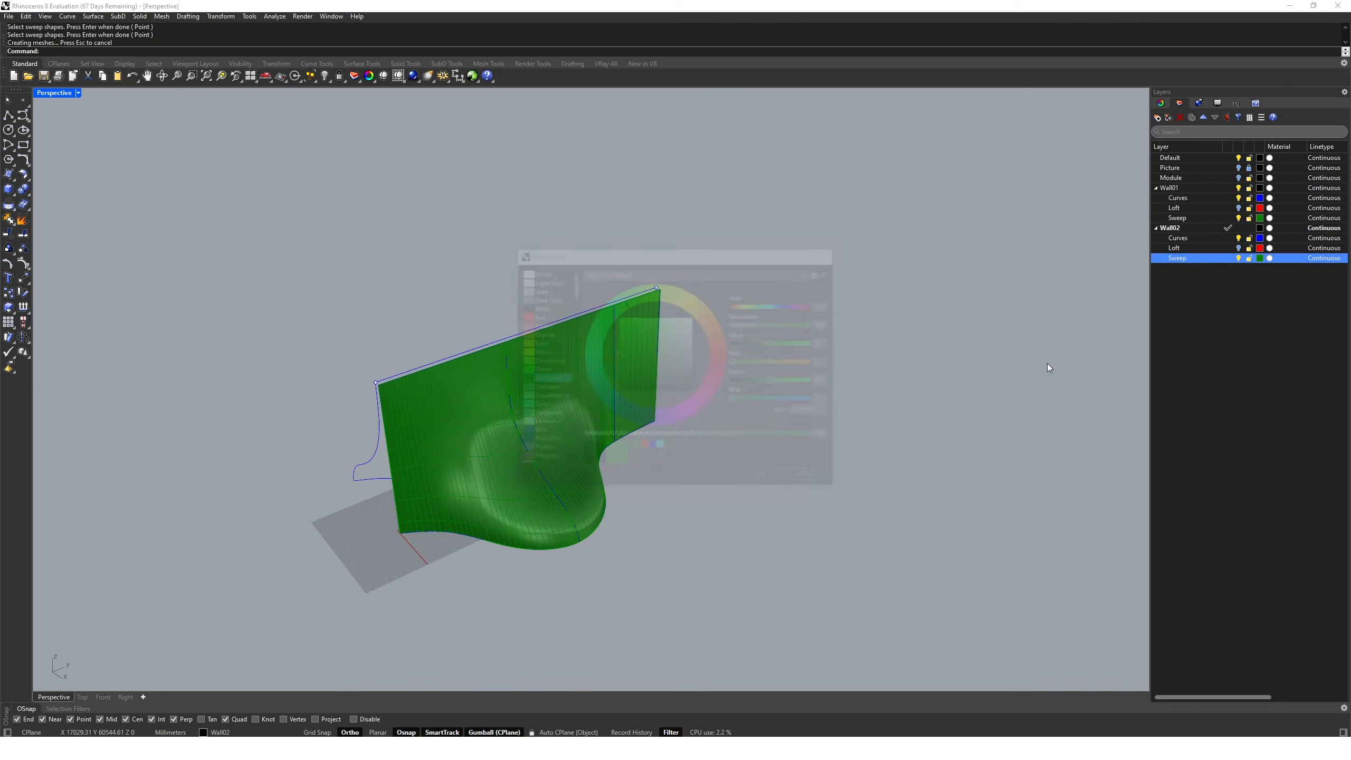
click(1227, 258)
Hide Wall01 and, on Wall02's Curves layer, draw a line from the base curve up to the top edge line, perpendicular to it.
click(1235, 188)
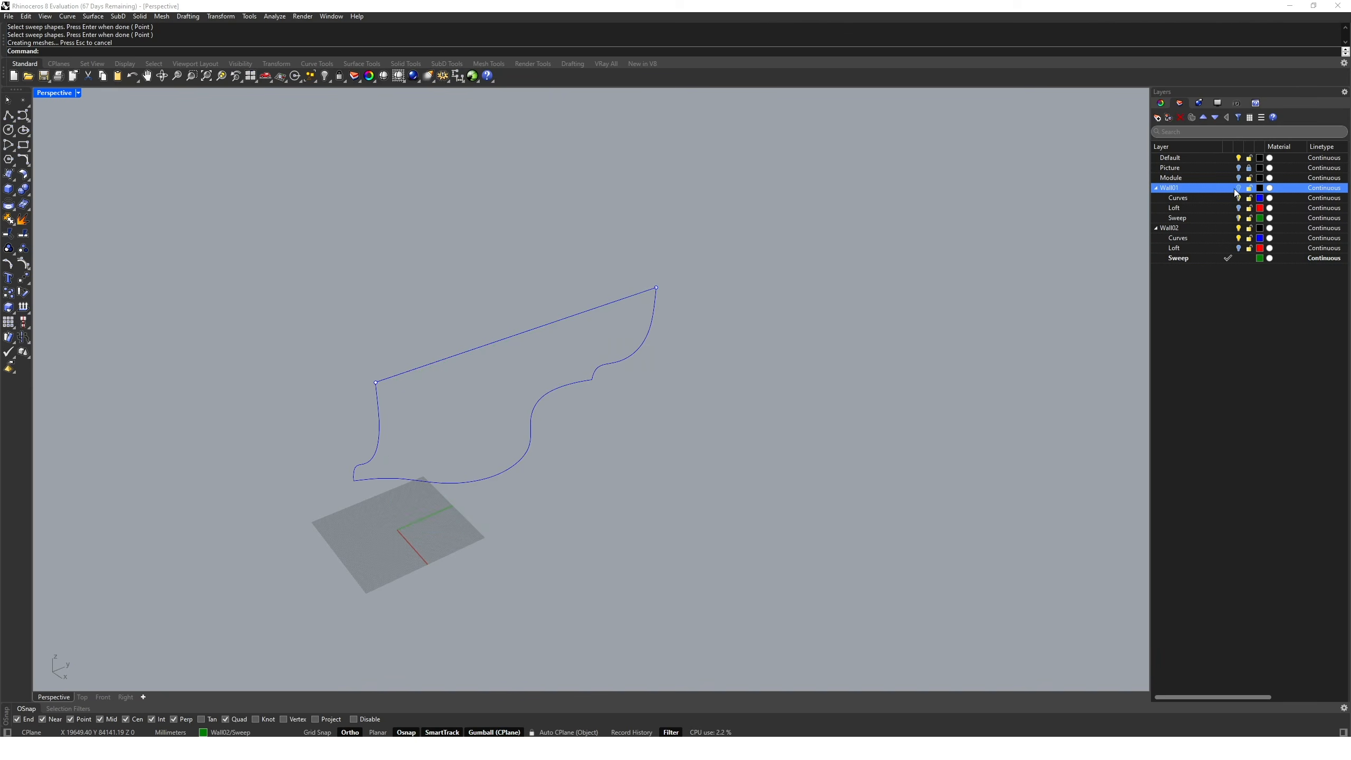
right_drag(463, 452, 644, 418)
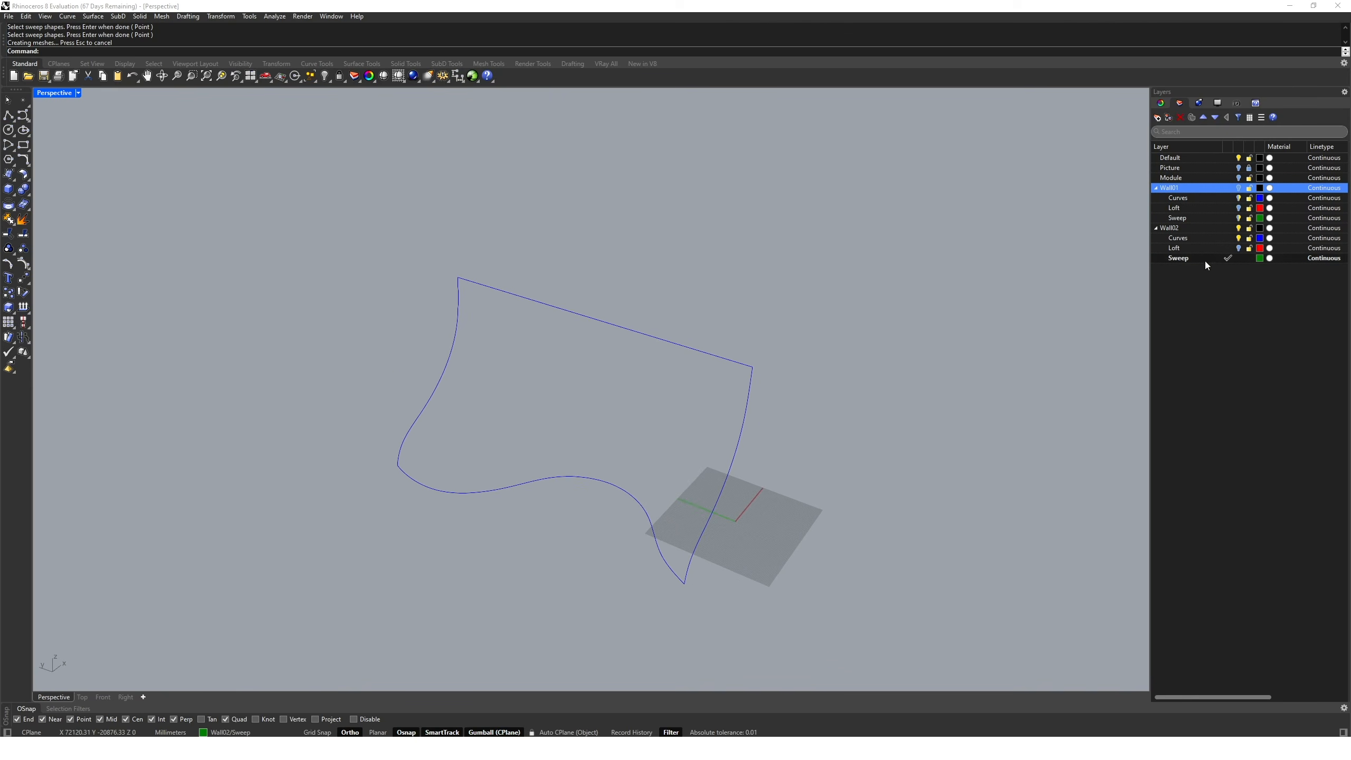
click(1226, 239)
right_drag(859, 358, 823, 360)
text(line)
key(Return)
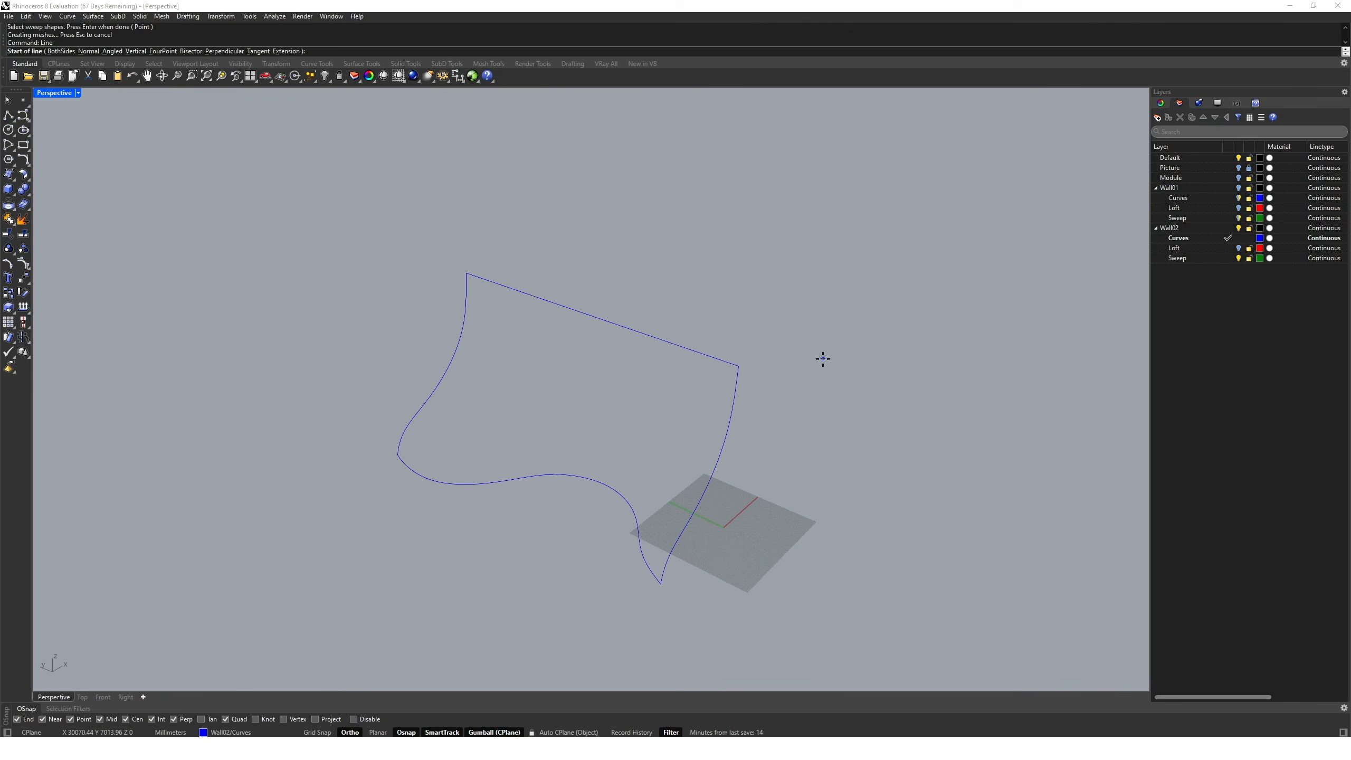
click(605, 483)
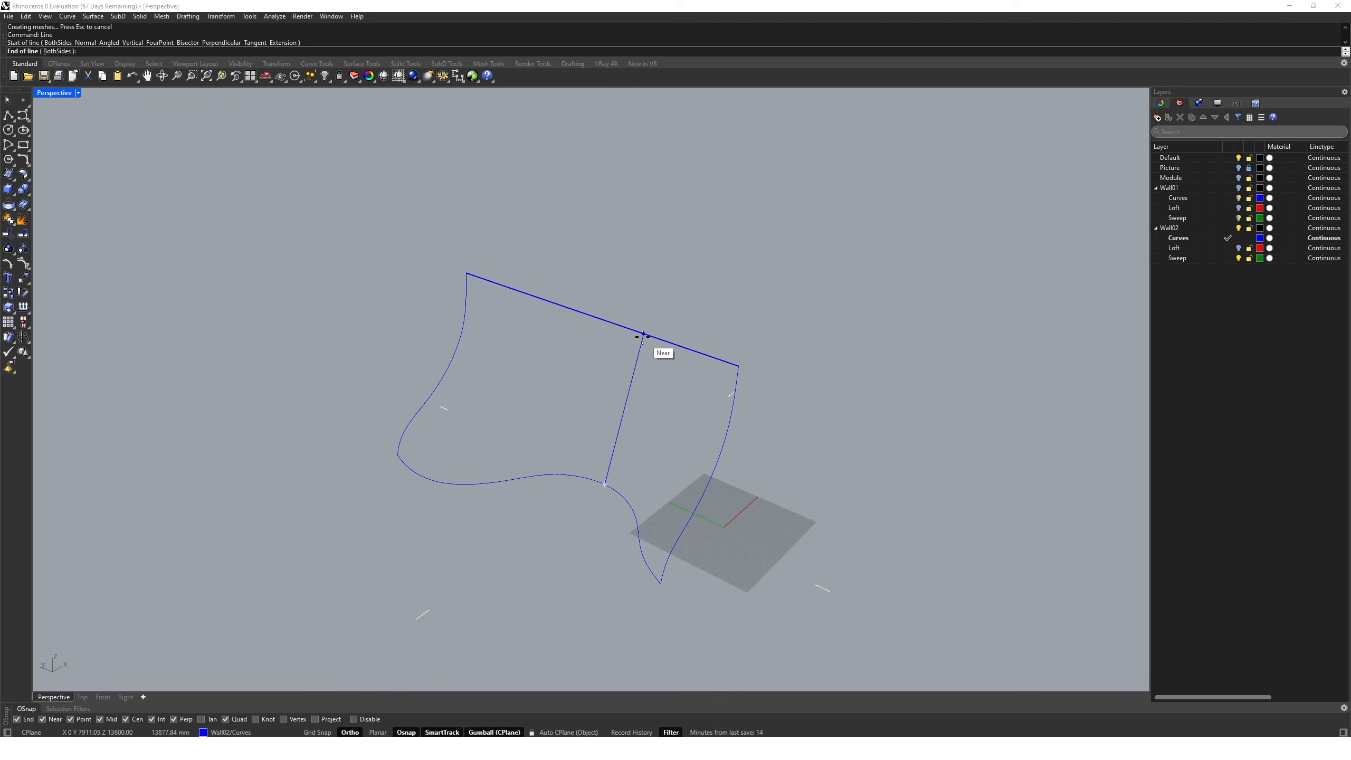
click(620, 324)
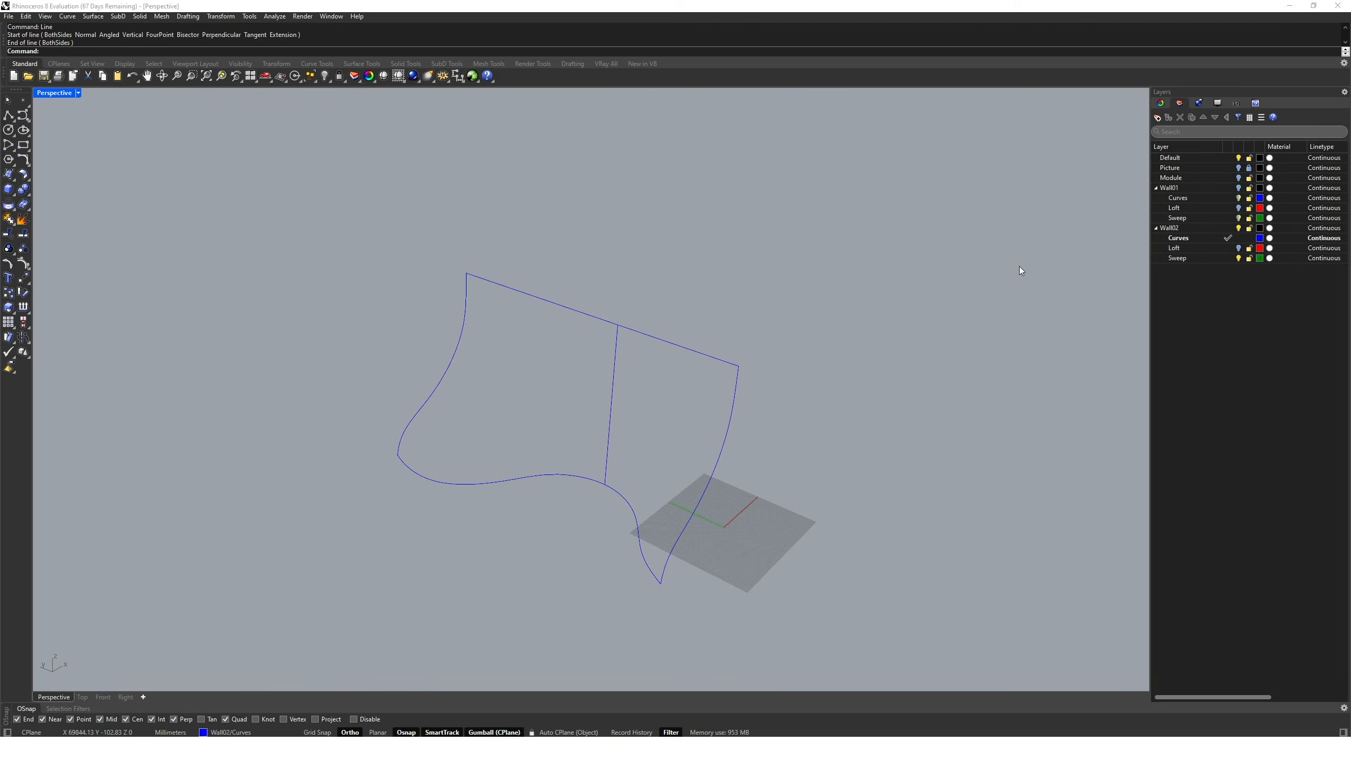
On Wall02's Sweep layer, create a two-rail sweep along the top edge line and base curve with the three upright curves as unchanged cross sections.
double_click(1200, 259)
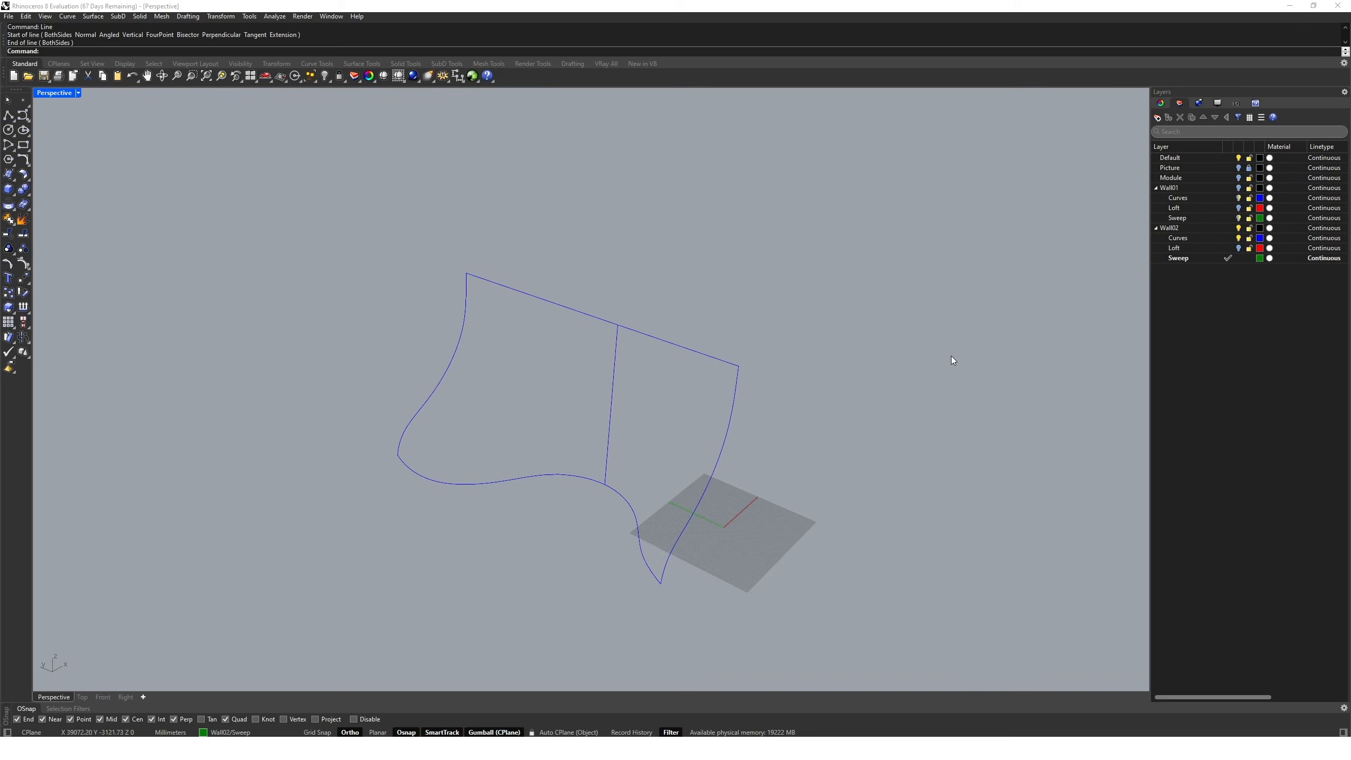
right_drag(321, 265, 296, 250)
text(Sweep2)
key(Return)
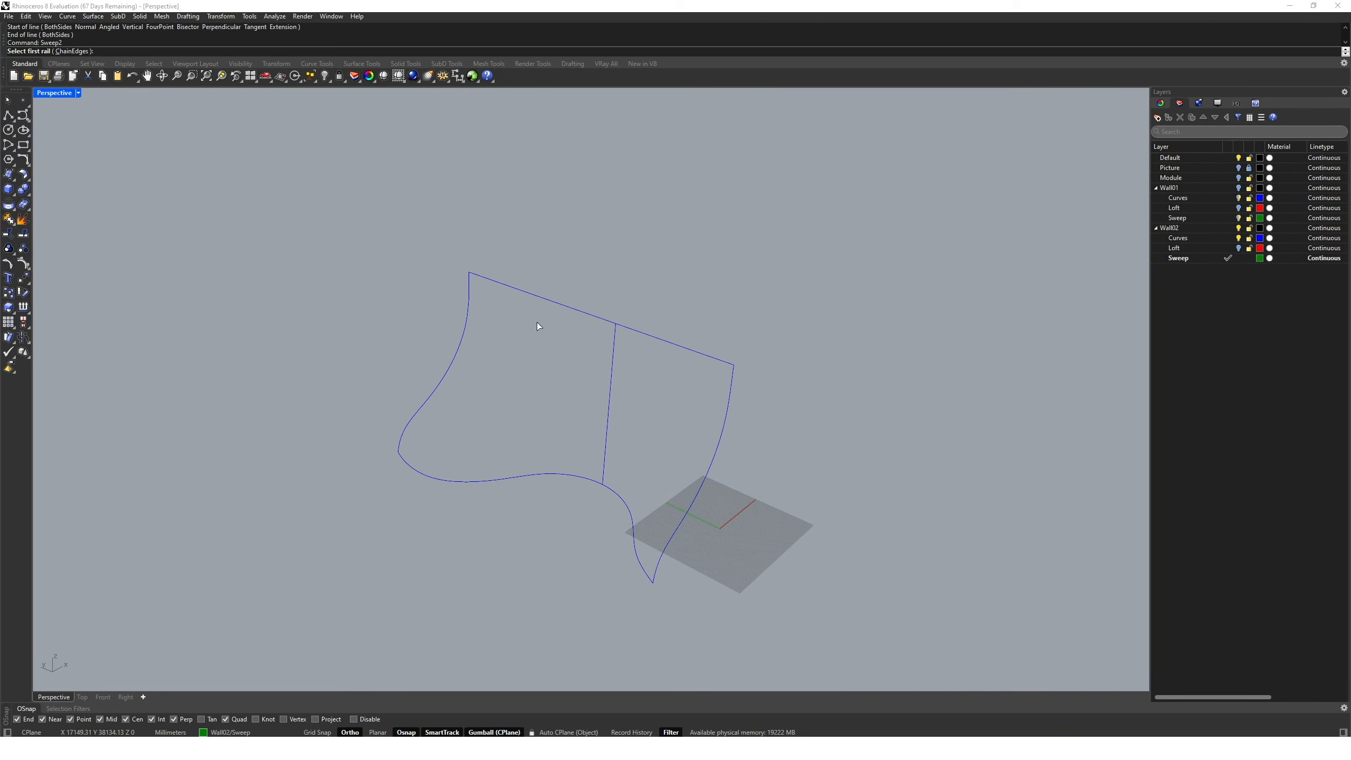
click(575, 318)
click(581, 480)
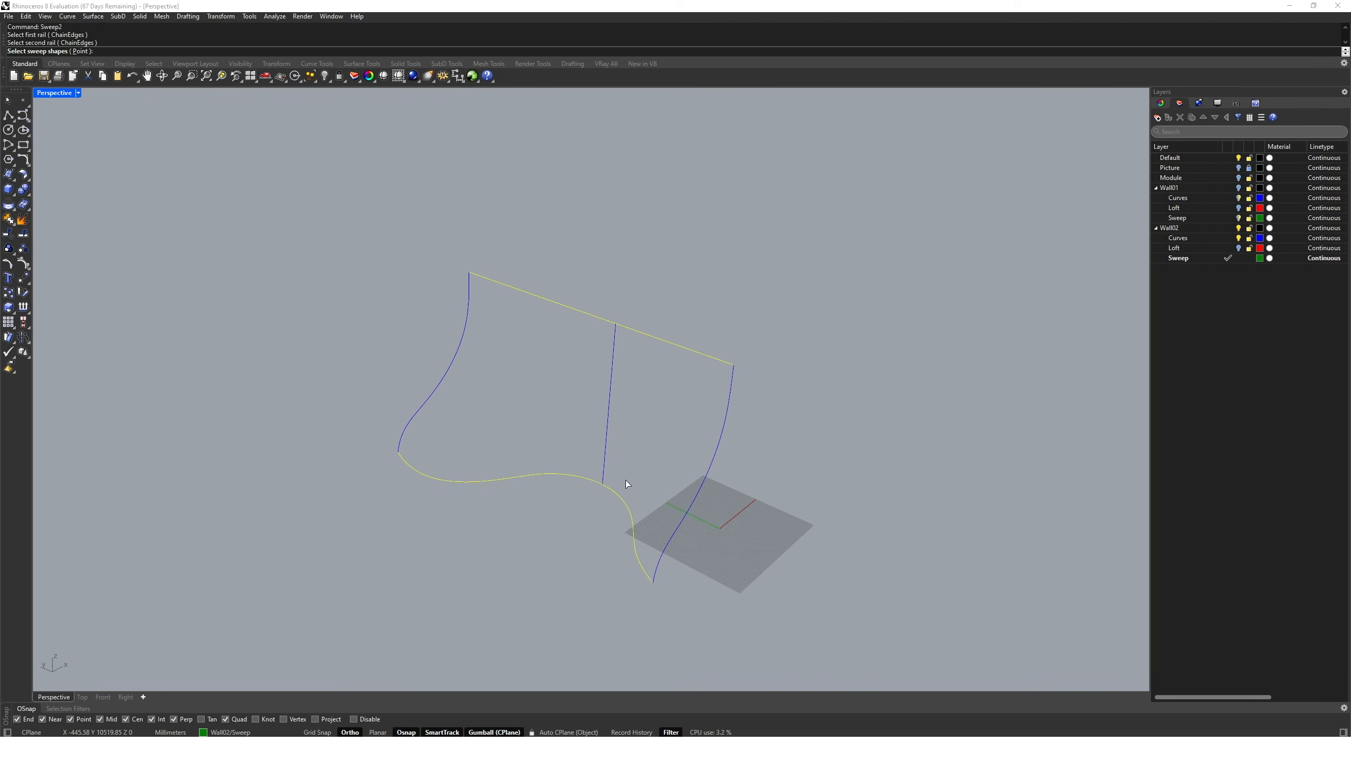
click(706, 479)
click(609, 426)
click(437, 383)
key(Return)
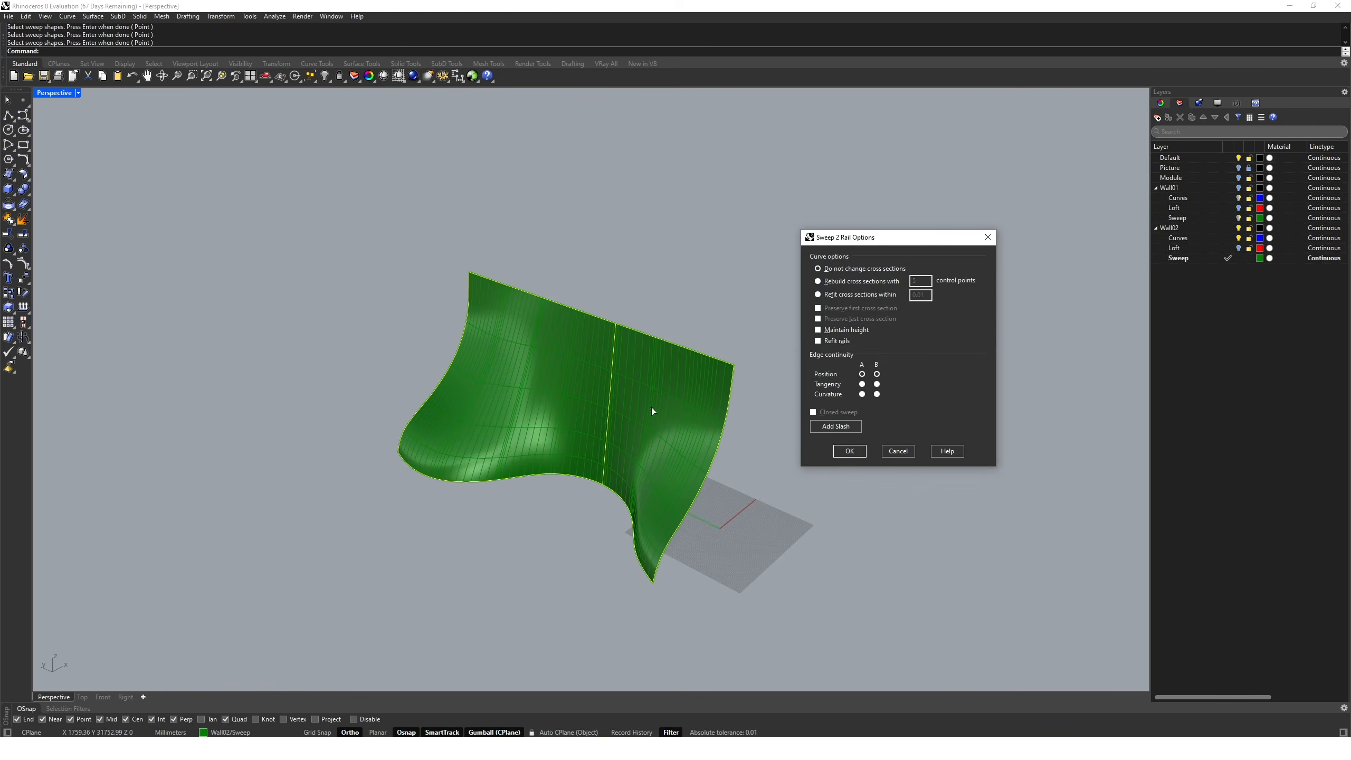
click(850, 452)
Examine the Wall02 sweep from the Top view and return to a maximised Perspective view.
right_drag(733, 430, 612, 495)
double_click(64, 94)
scroll(258, 304, up, 2)
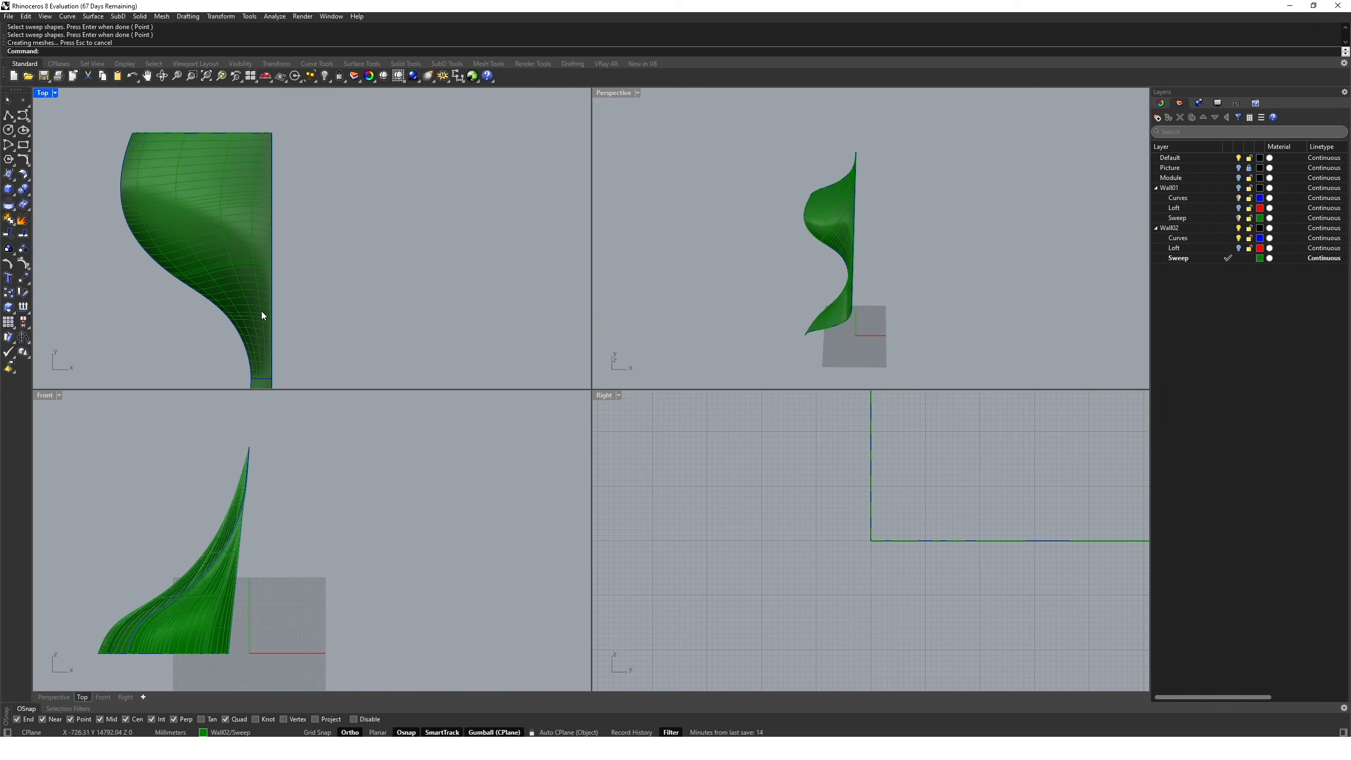
right_drag(262, 310, 270, 159)
scroll(269, 159, down, 4)
right_drag(287, 271, 290, 346)
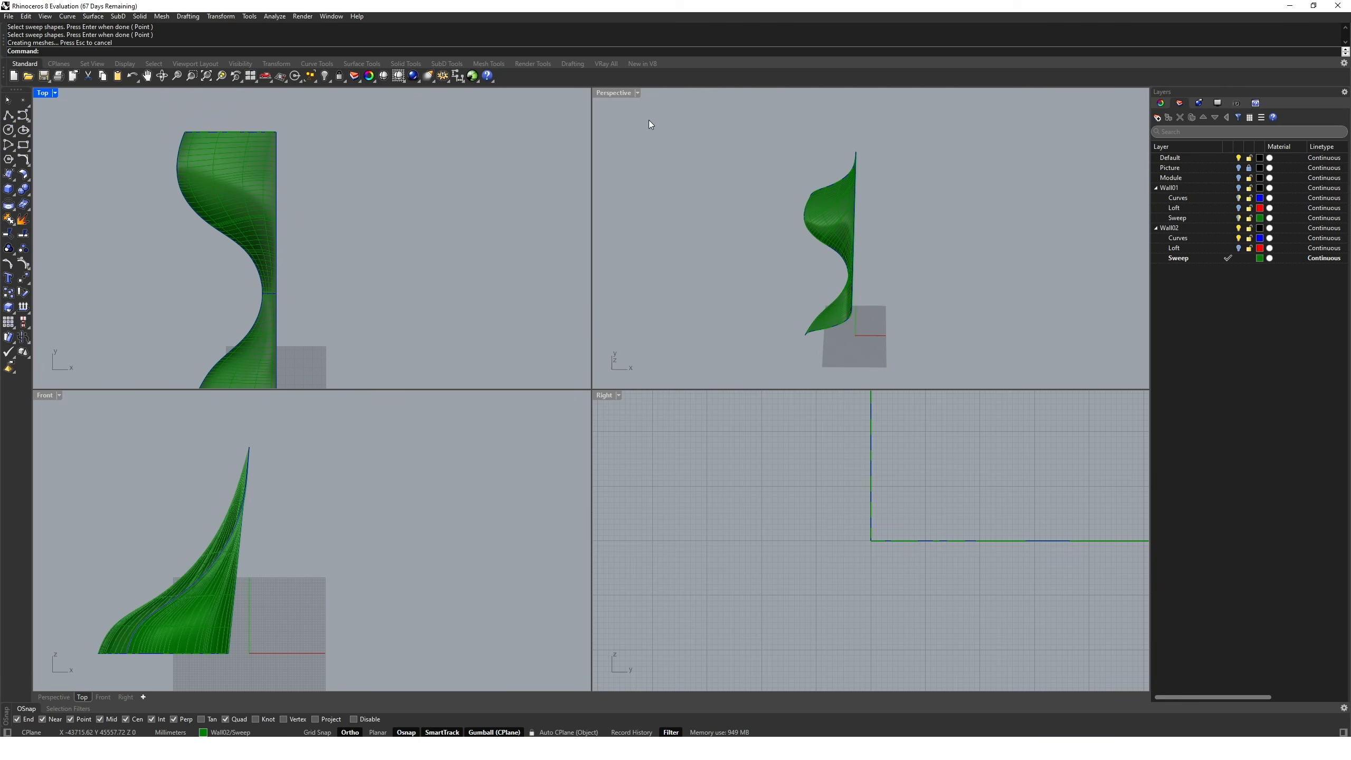
double_click(617, 97)
right_drag(616, 97, 822, 266)
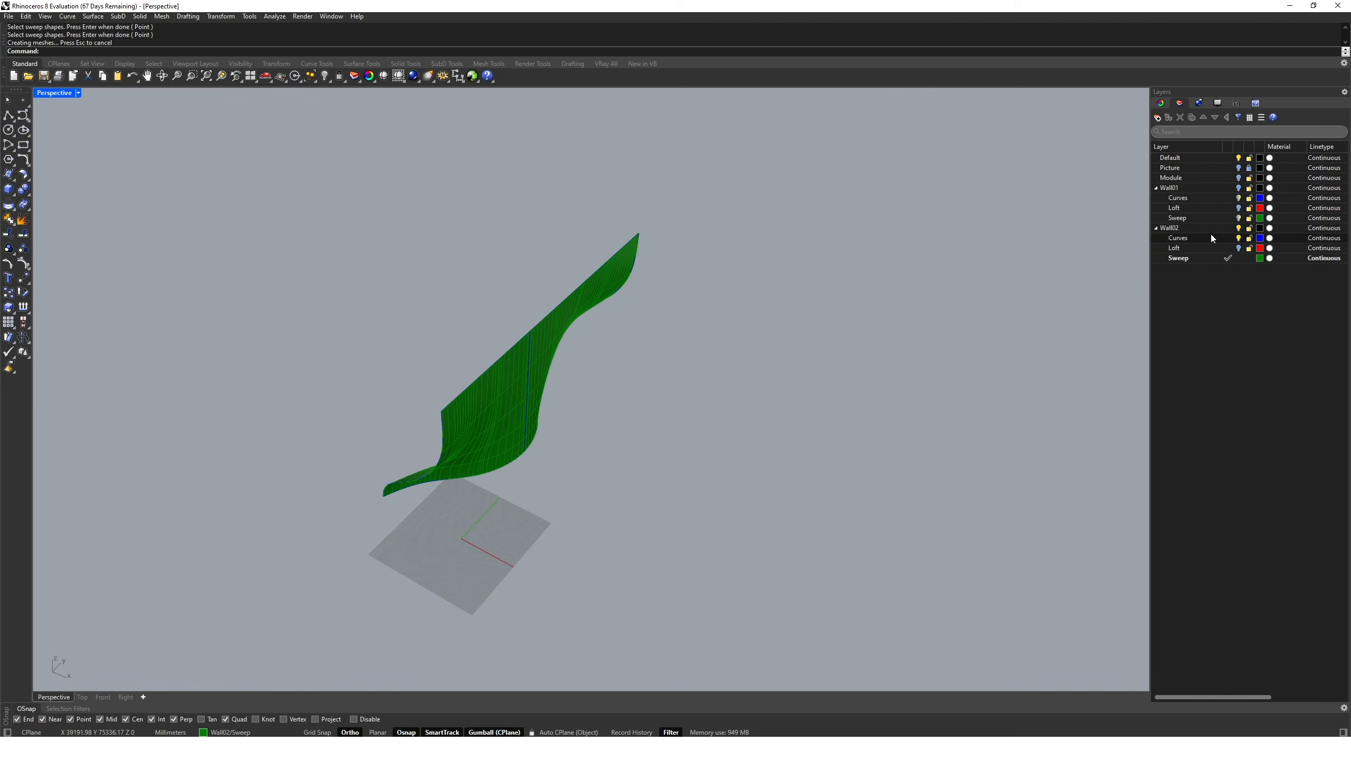
Show Wall01 and copy its sweep surface 500 mm in the negative X direction, towards Wall02.
click(1239, 189)
right_drag(958, 276, 571, 417)
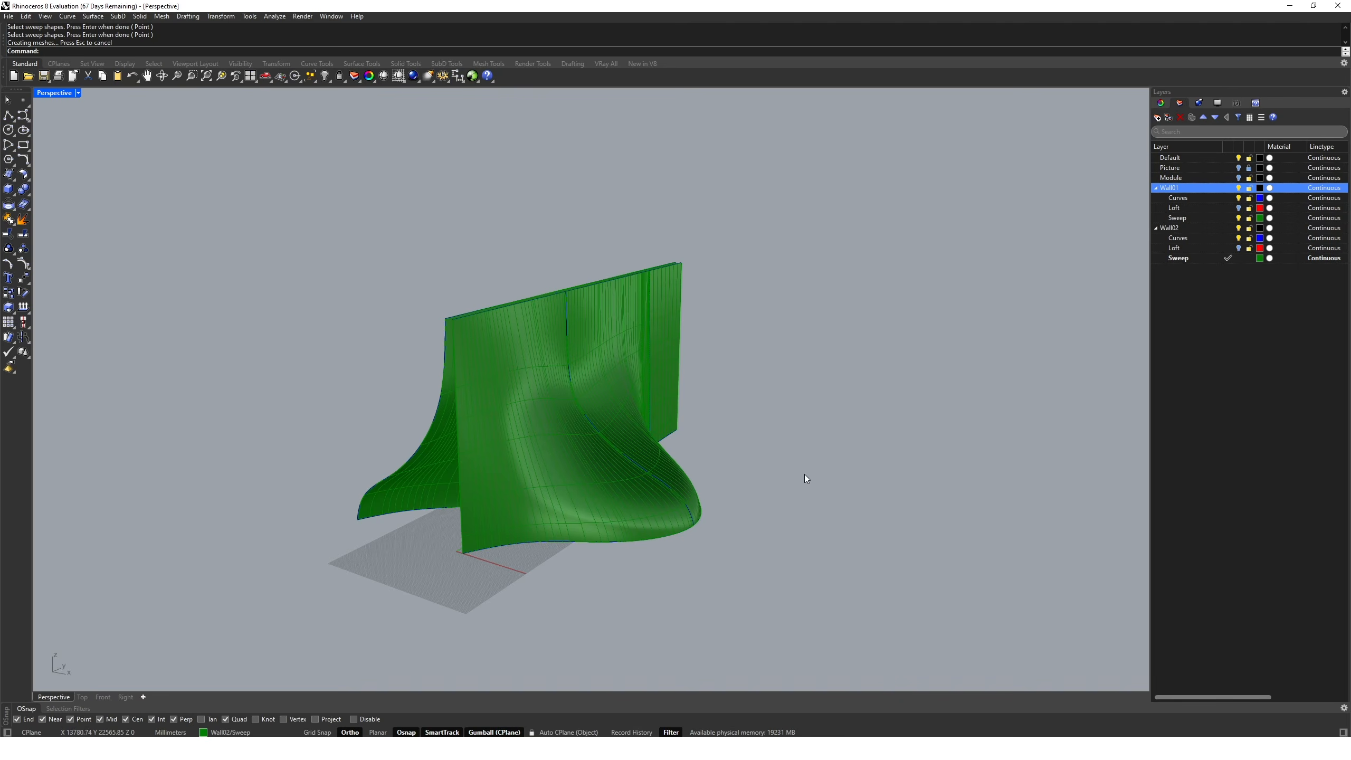
click(567, 483)
text(copy)
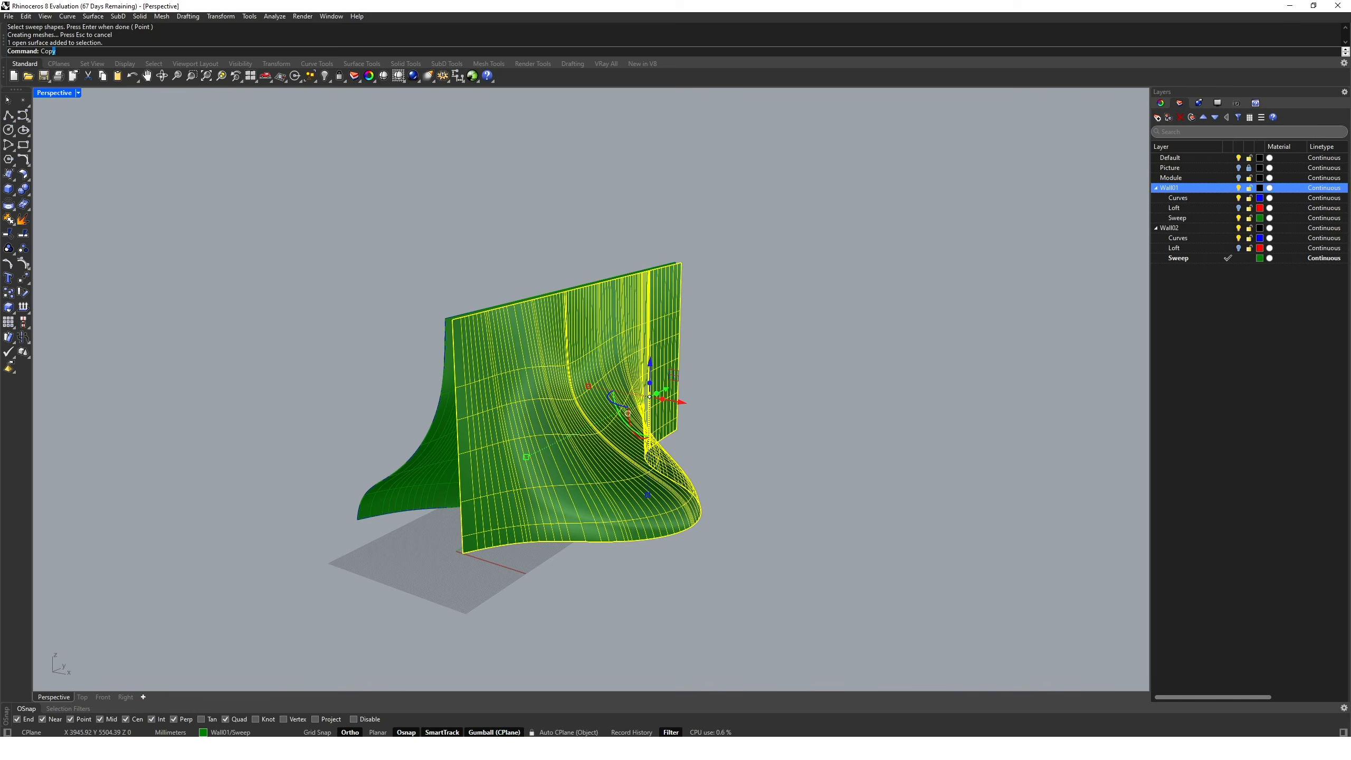
key(Return)
right_drag(470, 528, 535, 566)
click(527, 638)
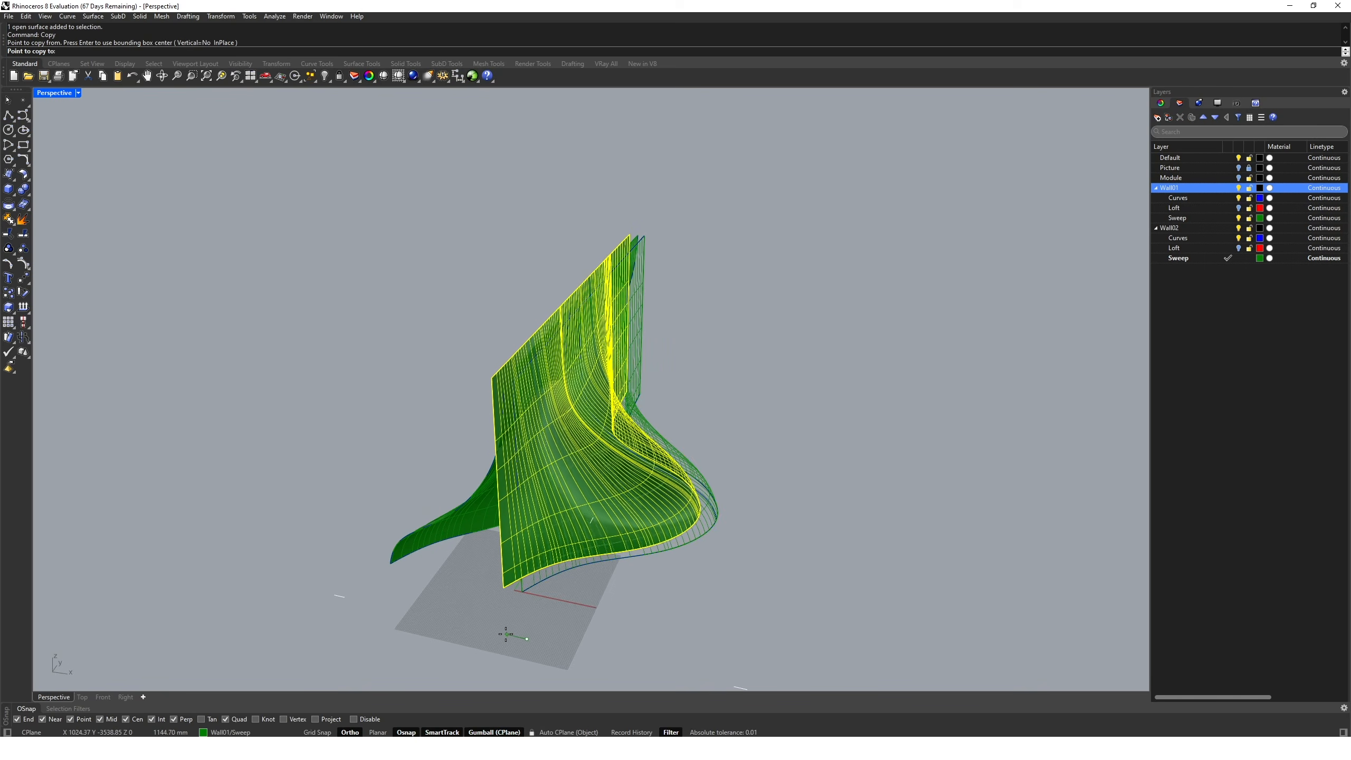
text(500)
key(Return)
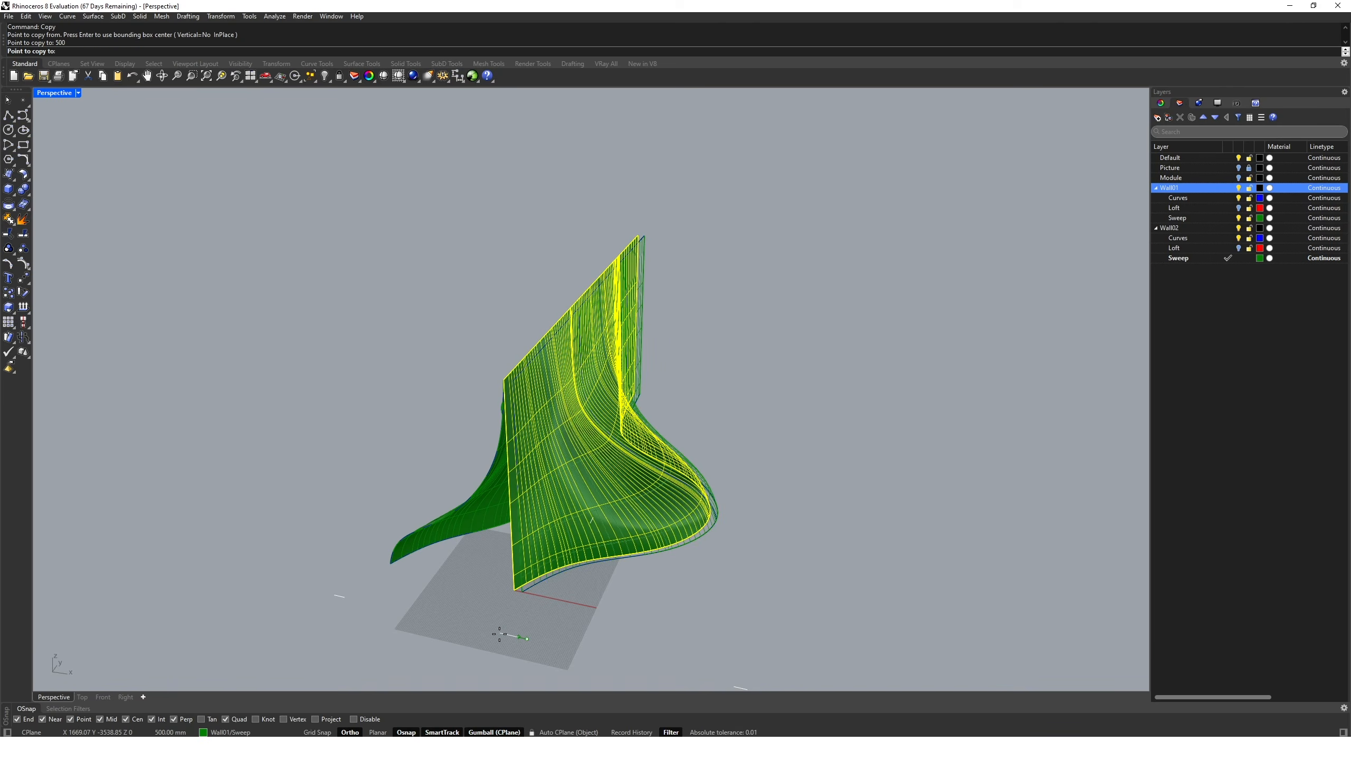
click(498, 633)
scroll(636, 588, up, 8)
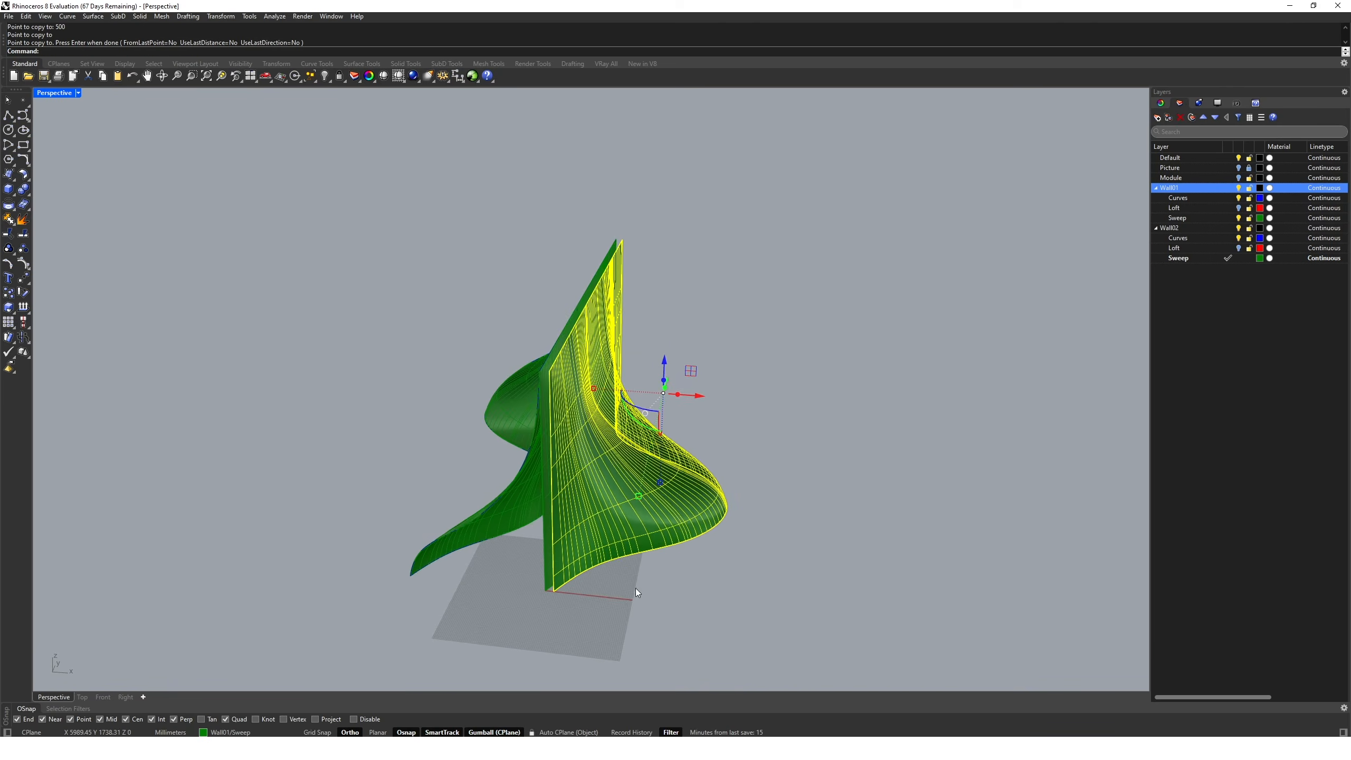
key(Escape)
Shrink the copied Wall01 surface along X to about 0.93 with Scale1D, using its bottom corner at the origin as base point.
right_drag(621, 514, 693, 503)
right_drag(785, 429, 627, 498)
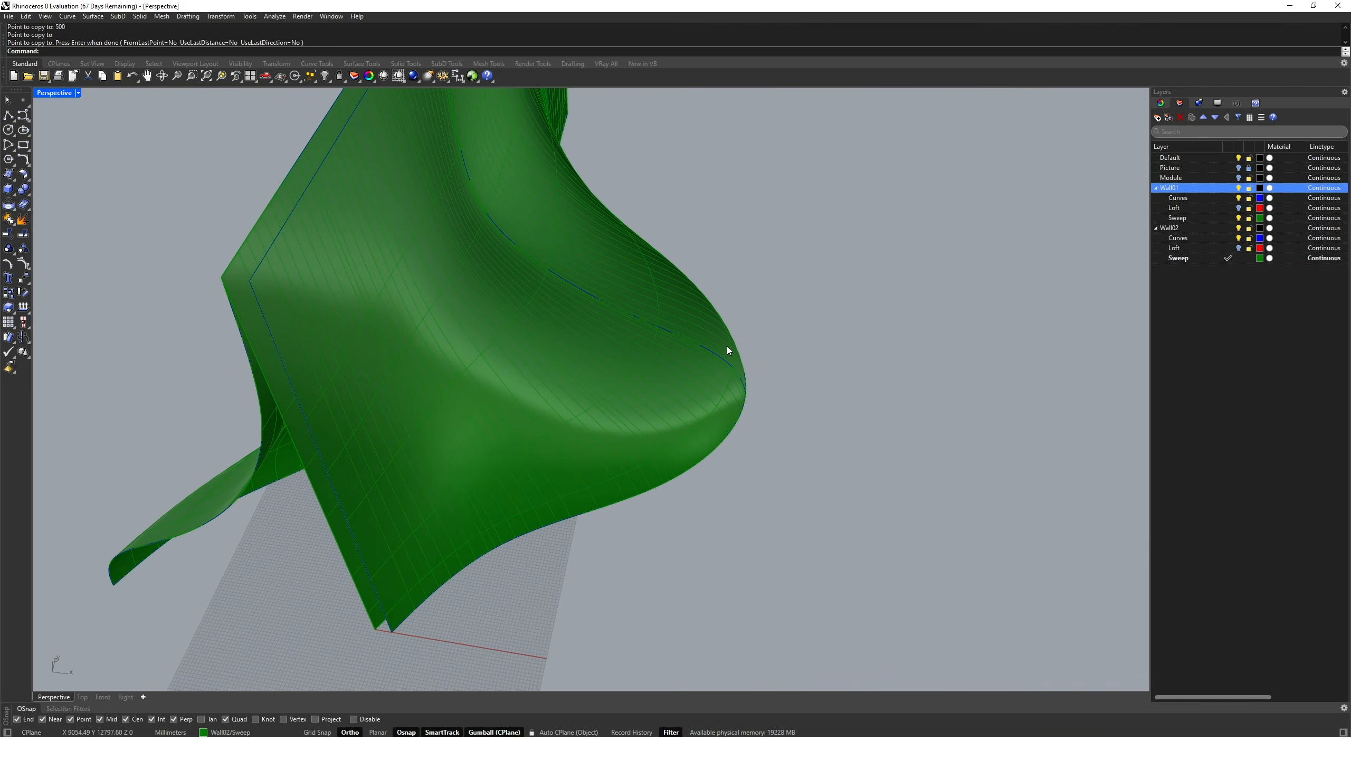
right_drag(724, 366, 732, 211)
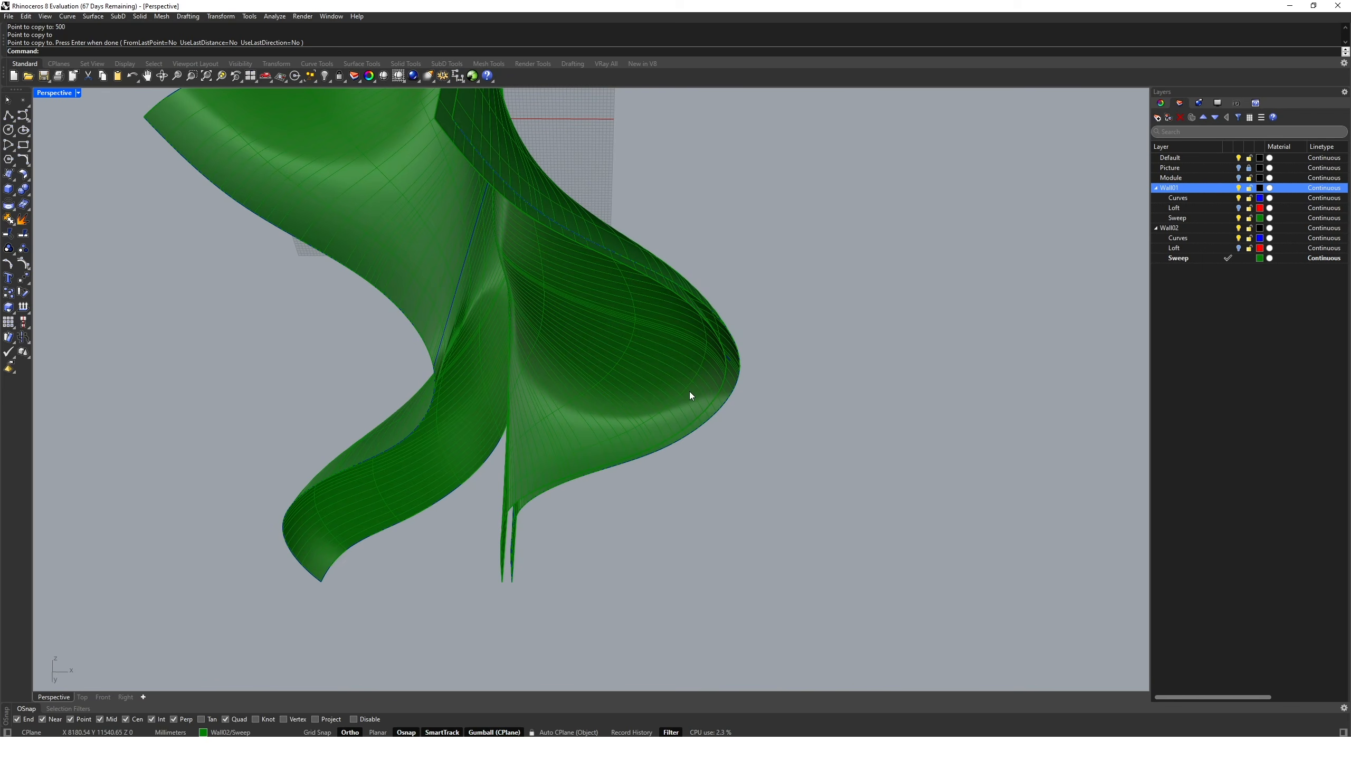
click(567, 384)
right_drag(567, 383, 599, 495)
text(Sca)
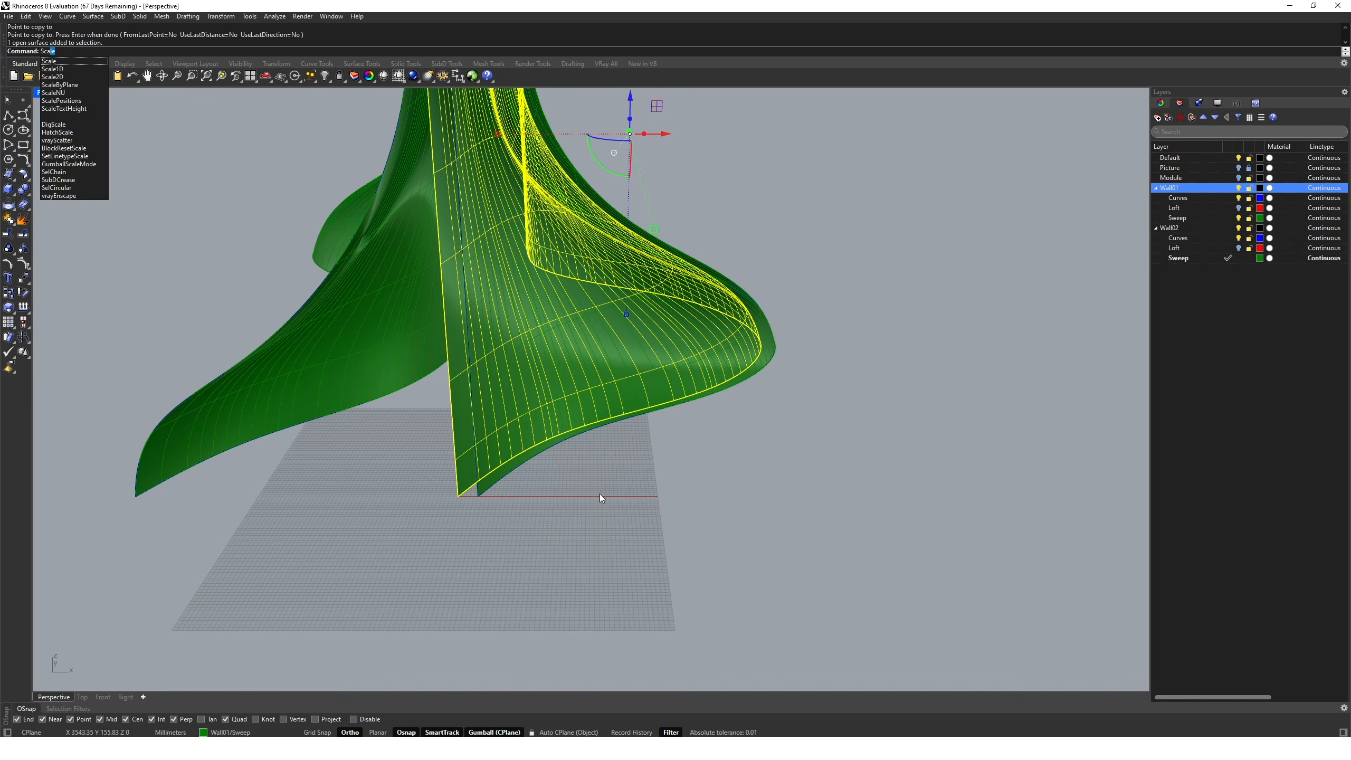
text(le)
key(Down)
key(Return)
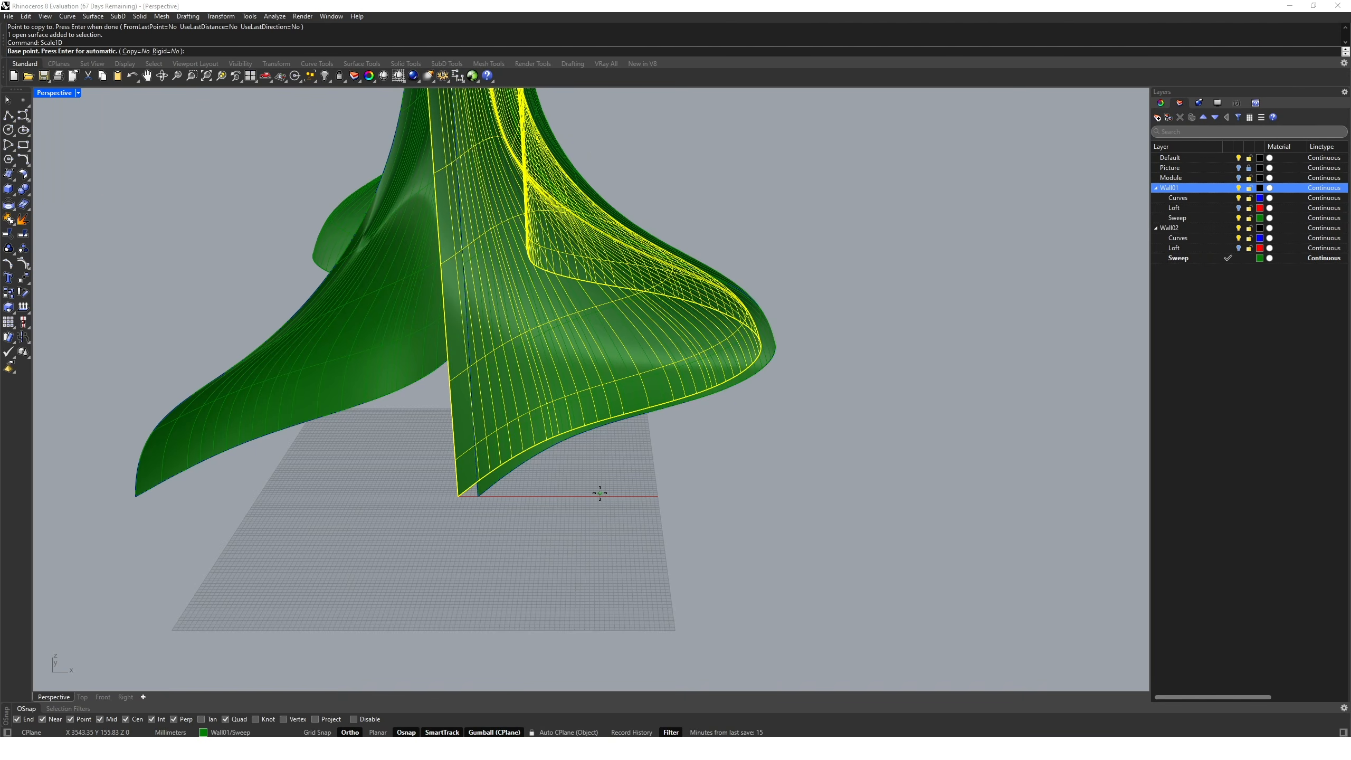
click(459, 497)
right_drag(463, 495, 745, 567)
click(787, 559)
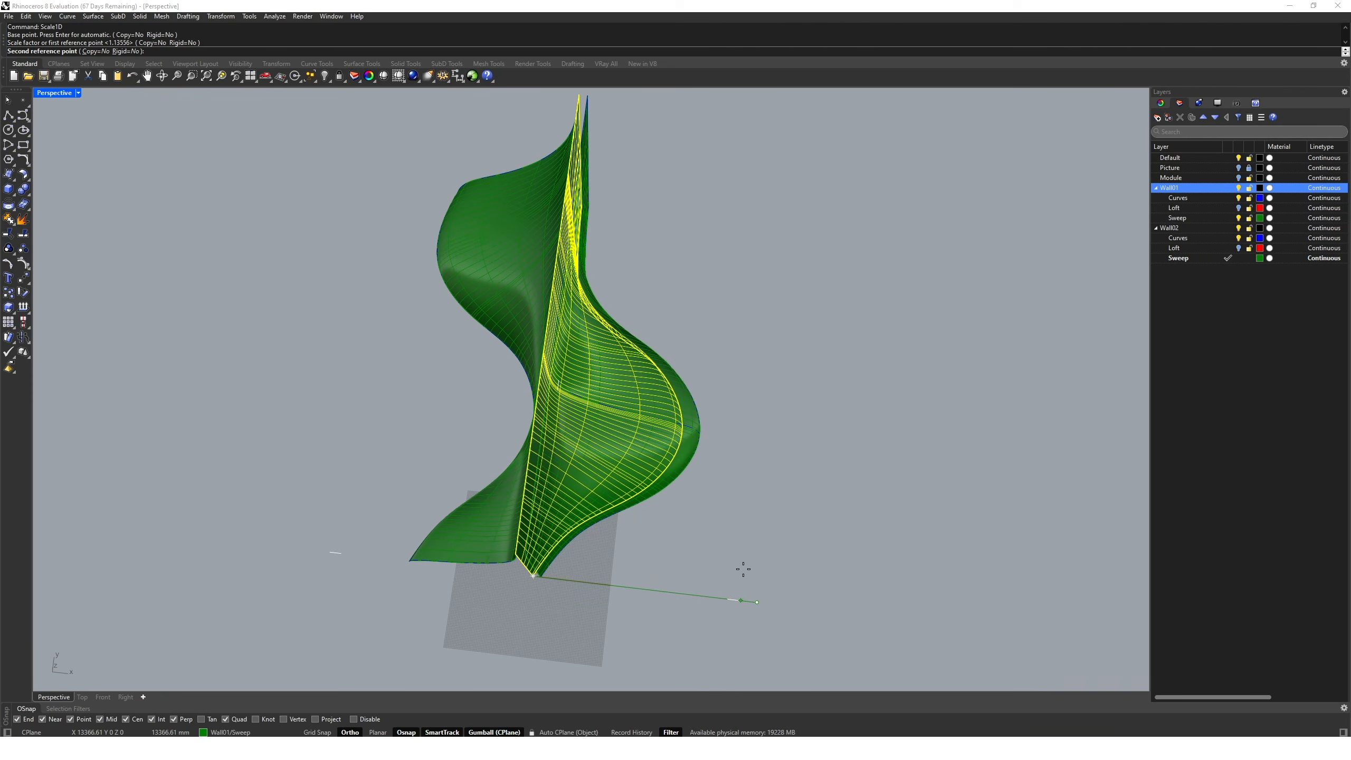
click(739, 565)
right_click(737, 560)
mouse_move(688, 549)
right_down()
mouse_move(704, 522)
mouse_move(702, 533)
right_up()
key(Escape)
key(Escape)
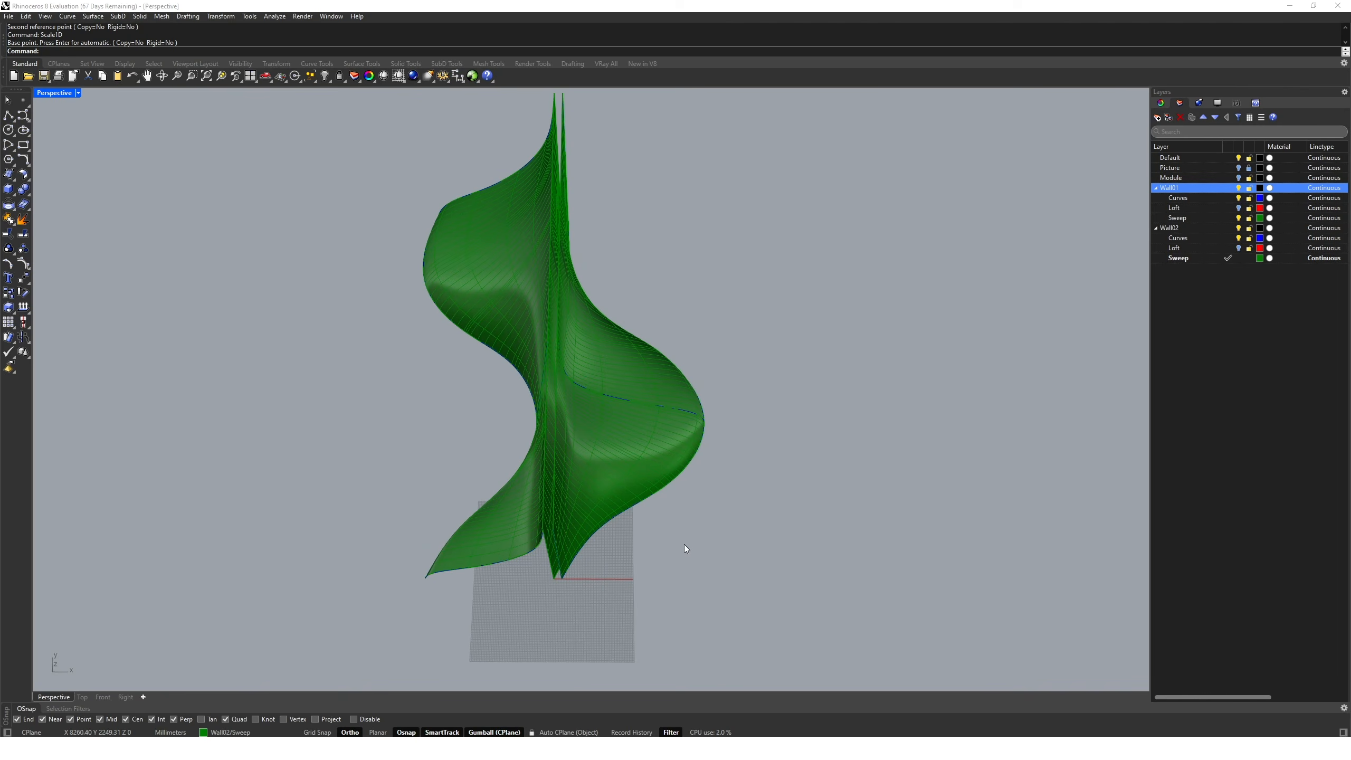
Copy the Wall02 sweep surface 500 mm in the positive X direction, towards Wall01.
click(511, 491)
right_drag(543, 561, 582, 563)
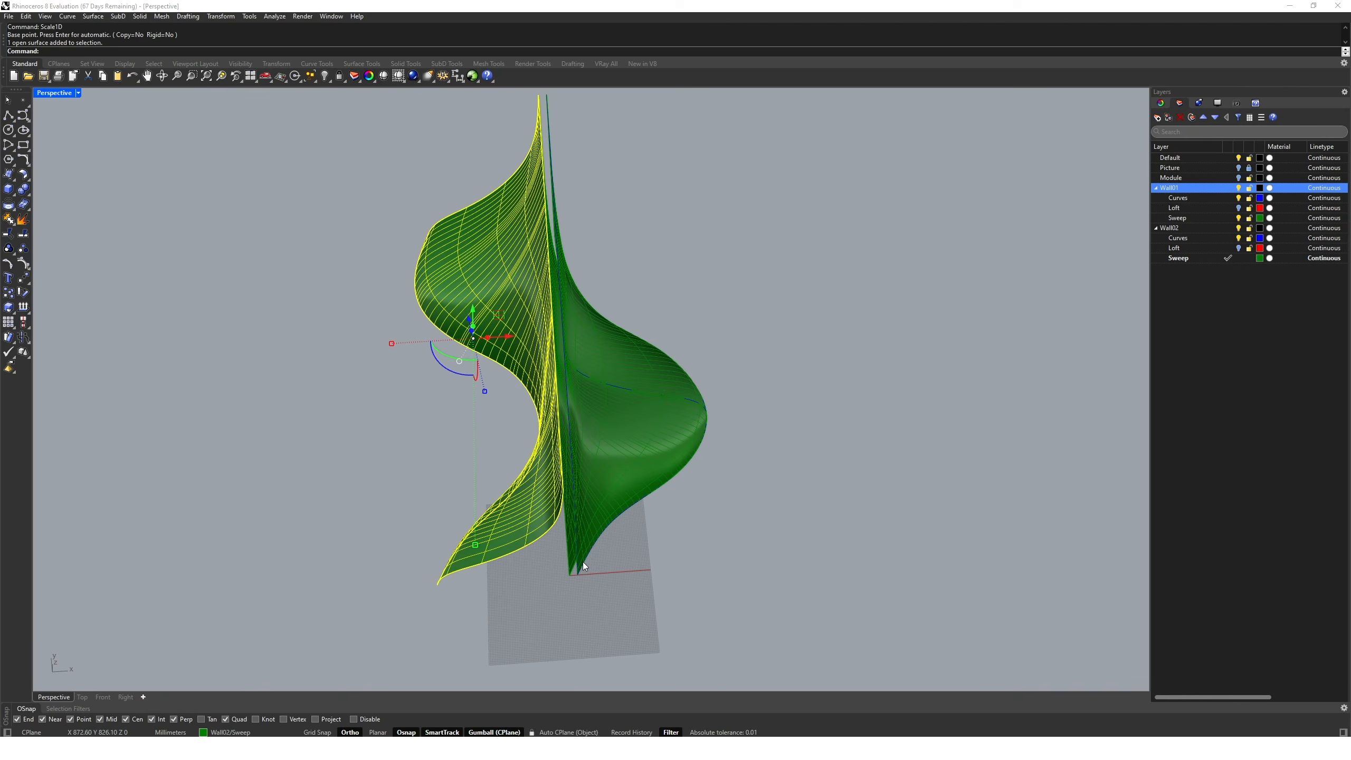
text(Copy)
key(Return)
click(530, 620)
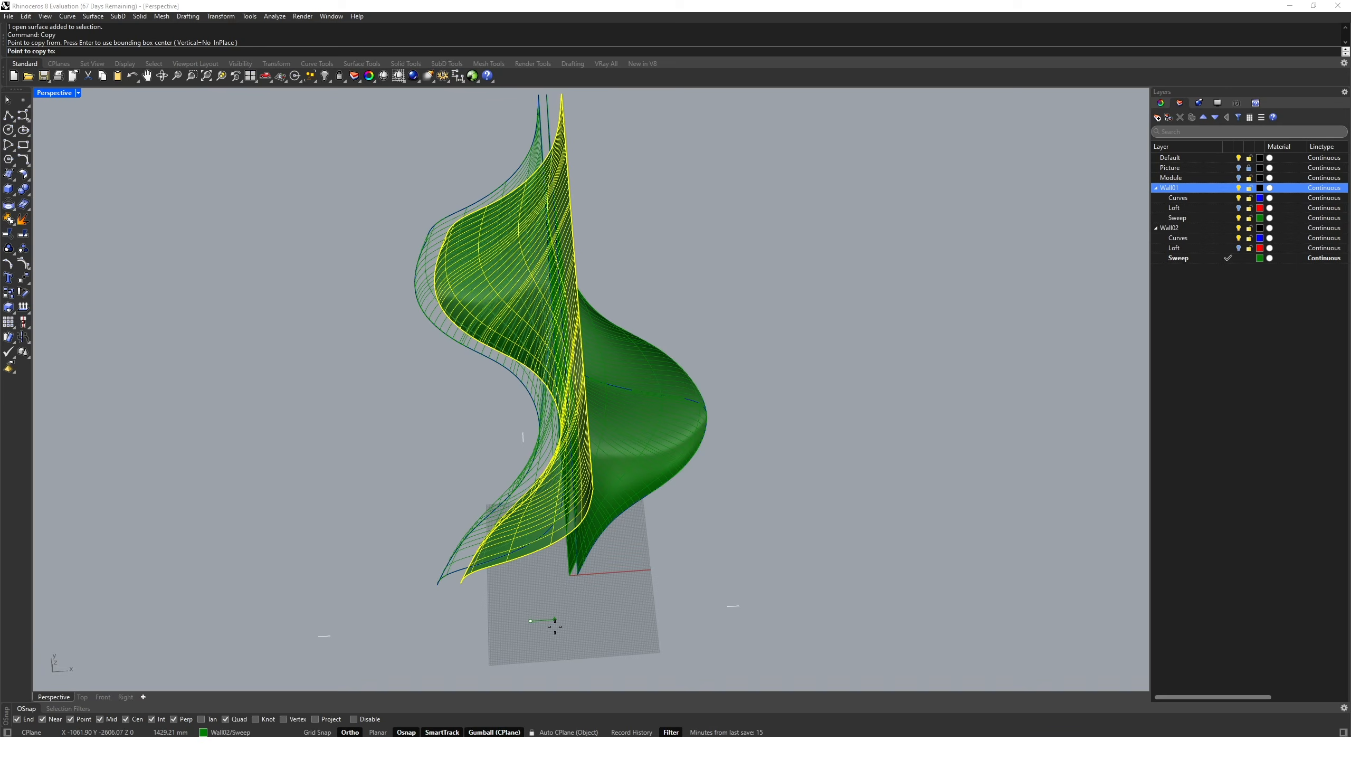
text(500)
key(Return)
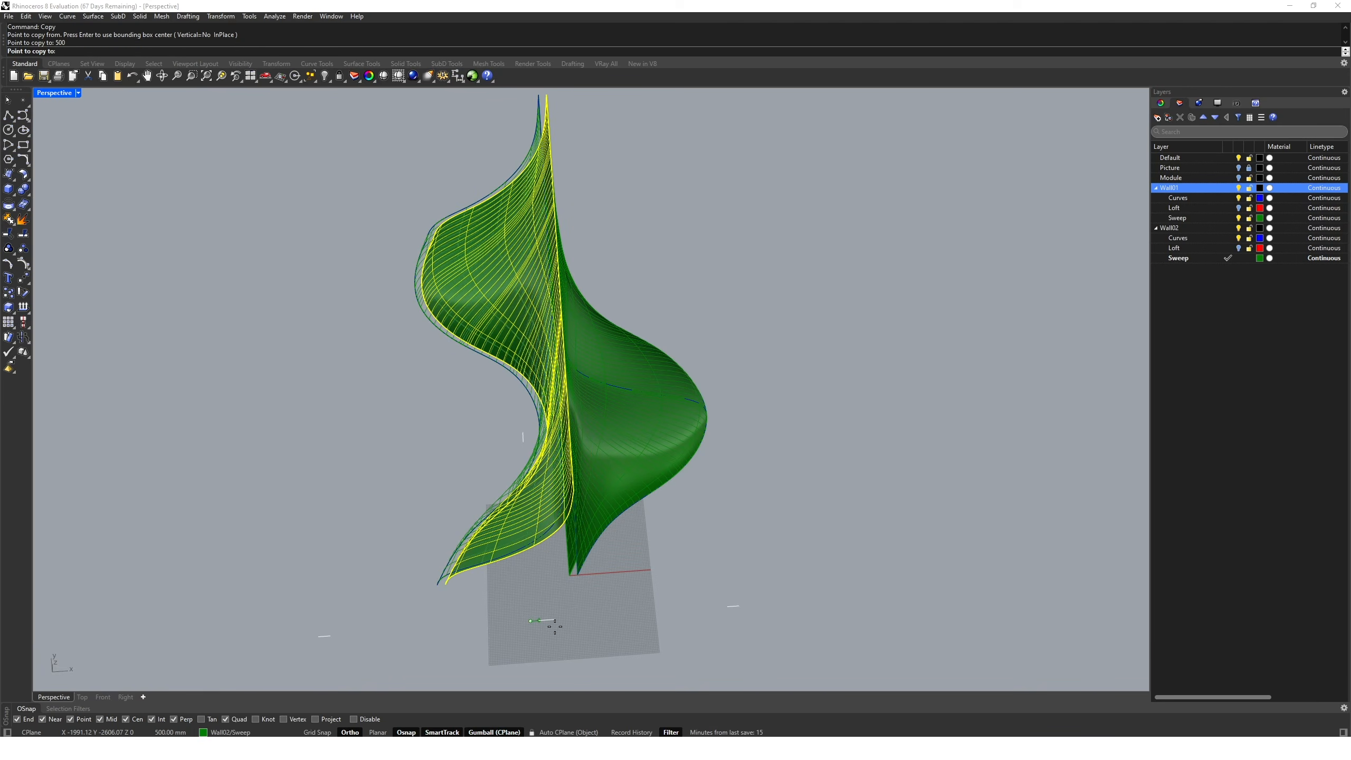
click(555, 627)
key(Return)
Shrink the copied Wall02 surface along the X axis with Scale1D, using a base point near the foot of Wall01.
right_drag(545, 548, 500, 537)
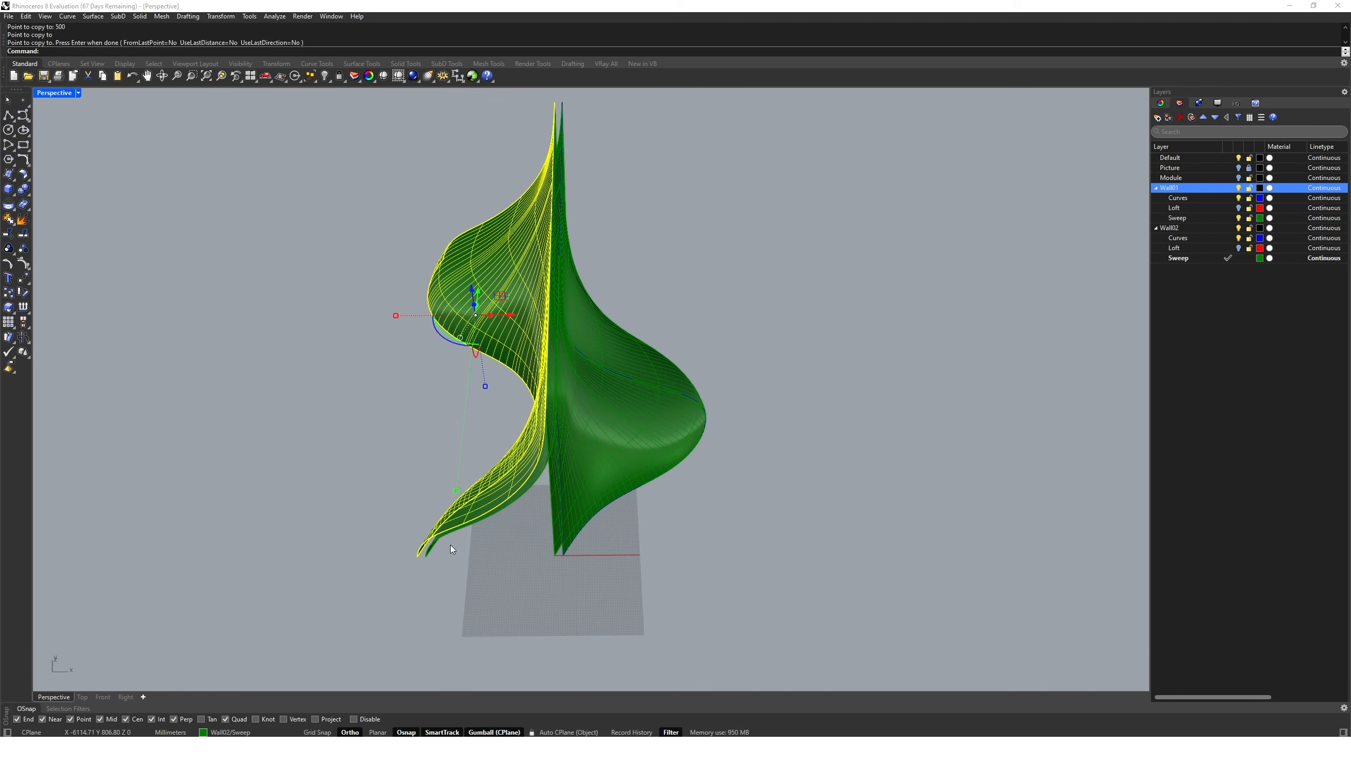
click(434, 549)
text(Scale1D)
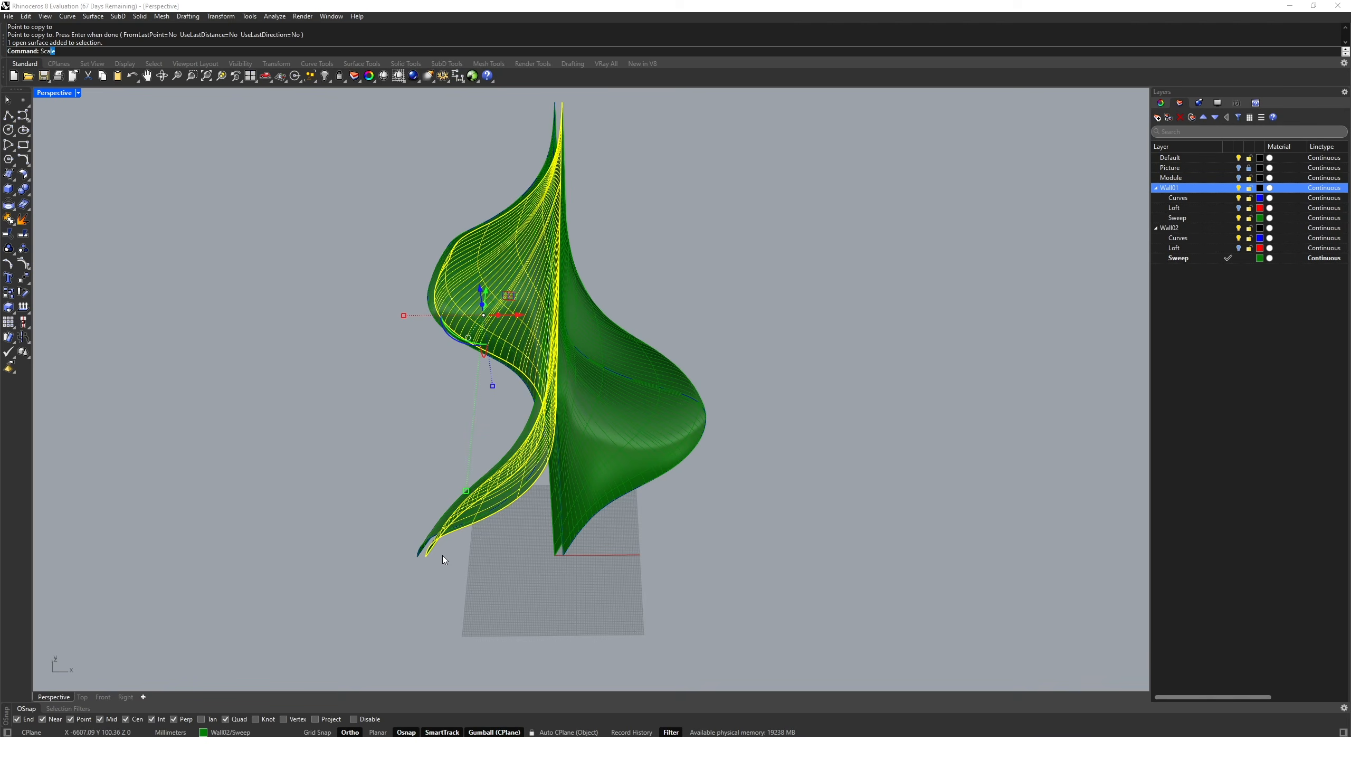
key(Return)
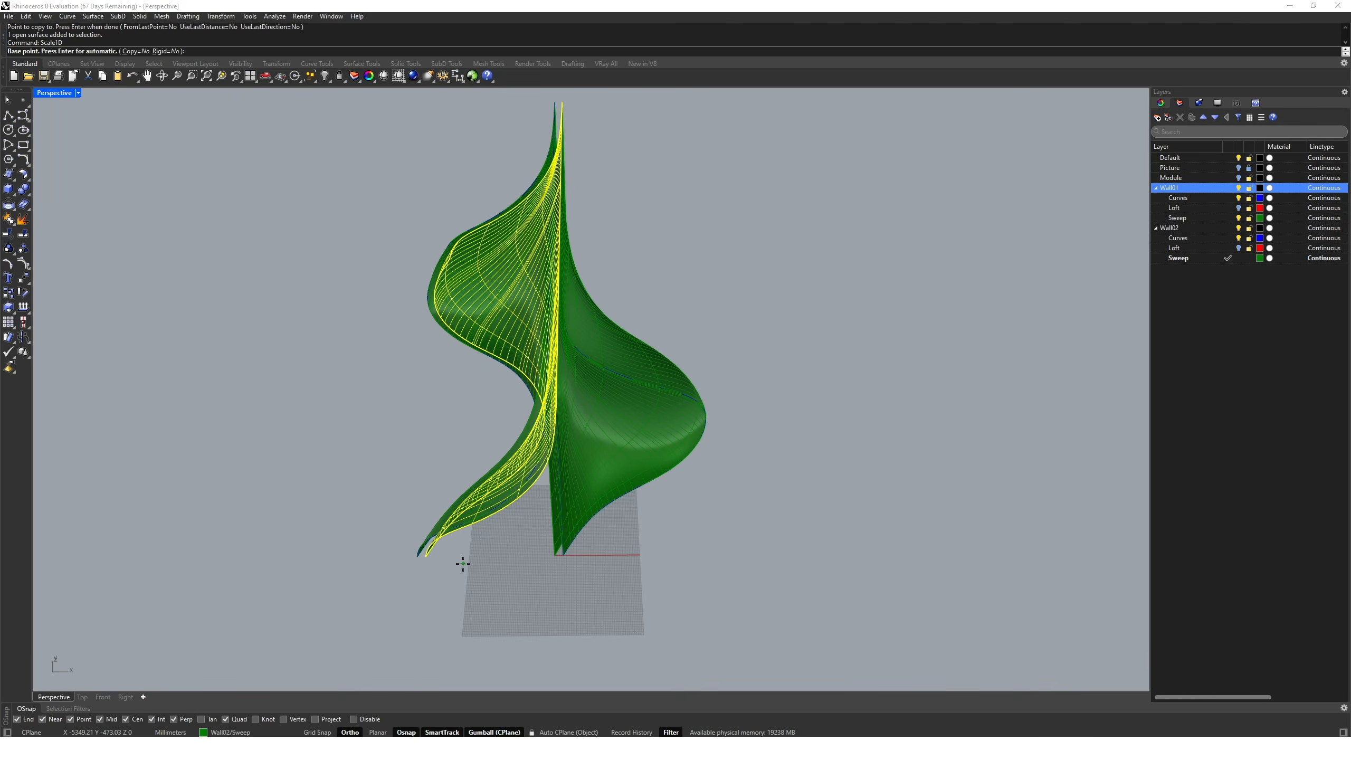
mouse_move(493, 515)
right_down()
mouse_move(502, 508)
mouse_move(480, 505)
right_up()
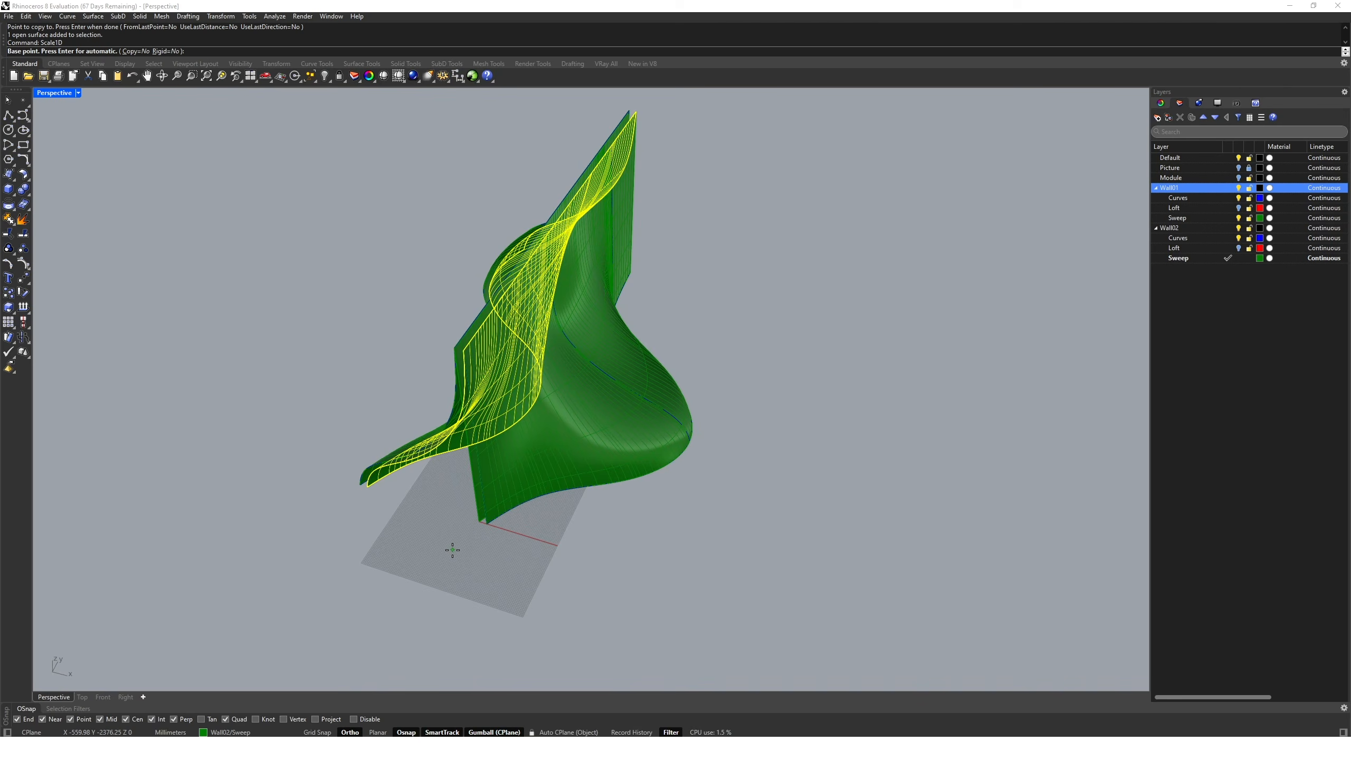
click(473, 522)
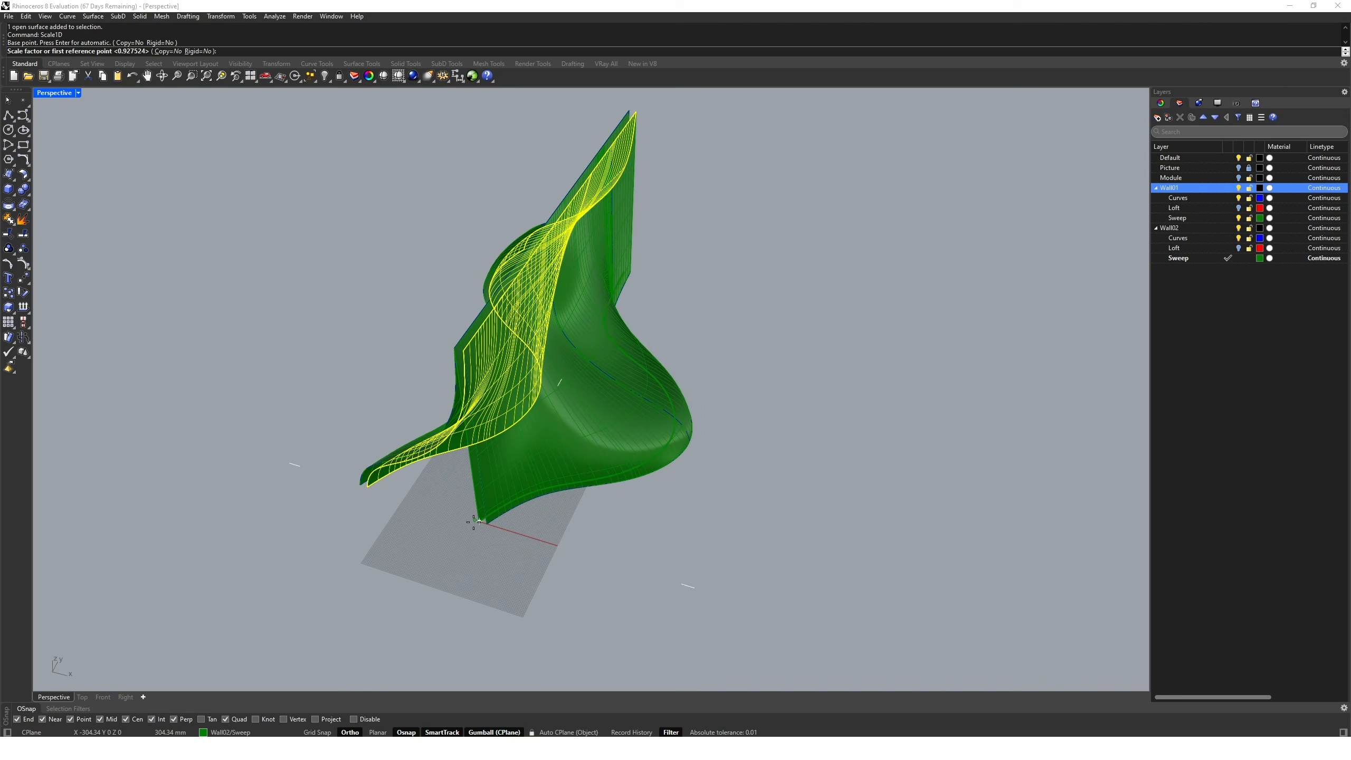
click(300, 534)
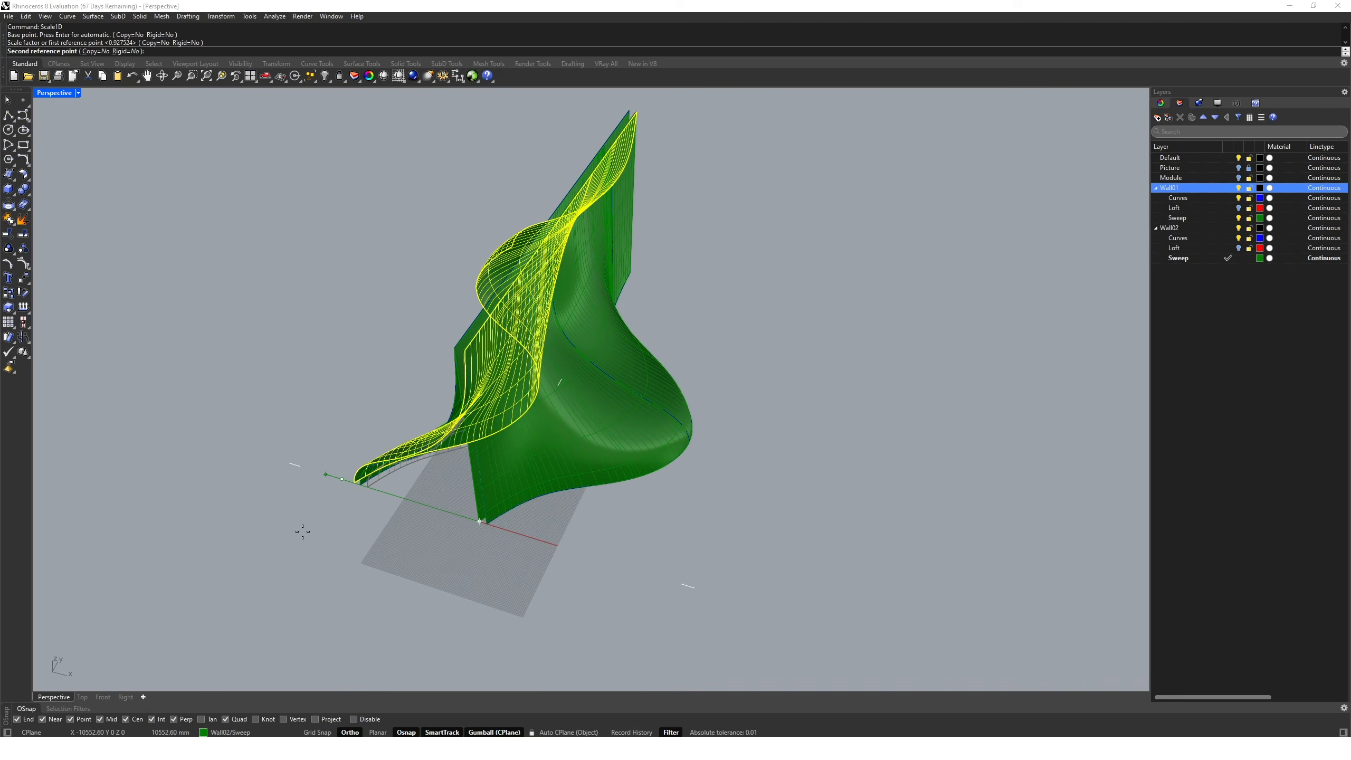
click(327, 555)
mouse_move(441, 568)
right_down()
mouse_move(533, 468)
mouse_move(501, 483)
mouse_move(471, 567)
mouse_move(443, 568)
right_up()
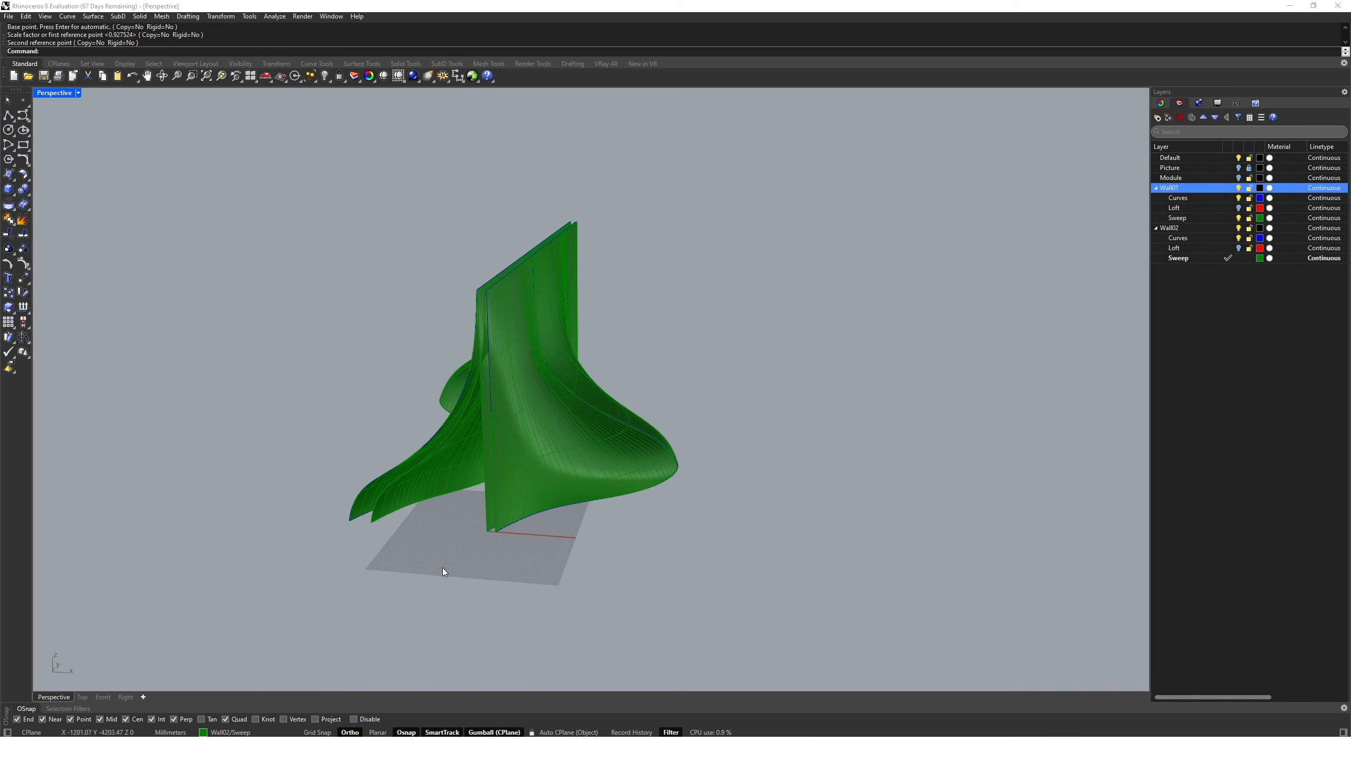
Create a magenta sublayer named Trim under Wall01 and make it current.
click(1177, 217)
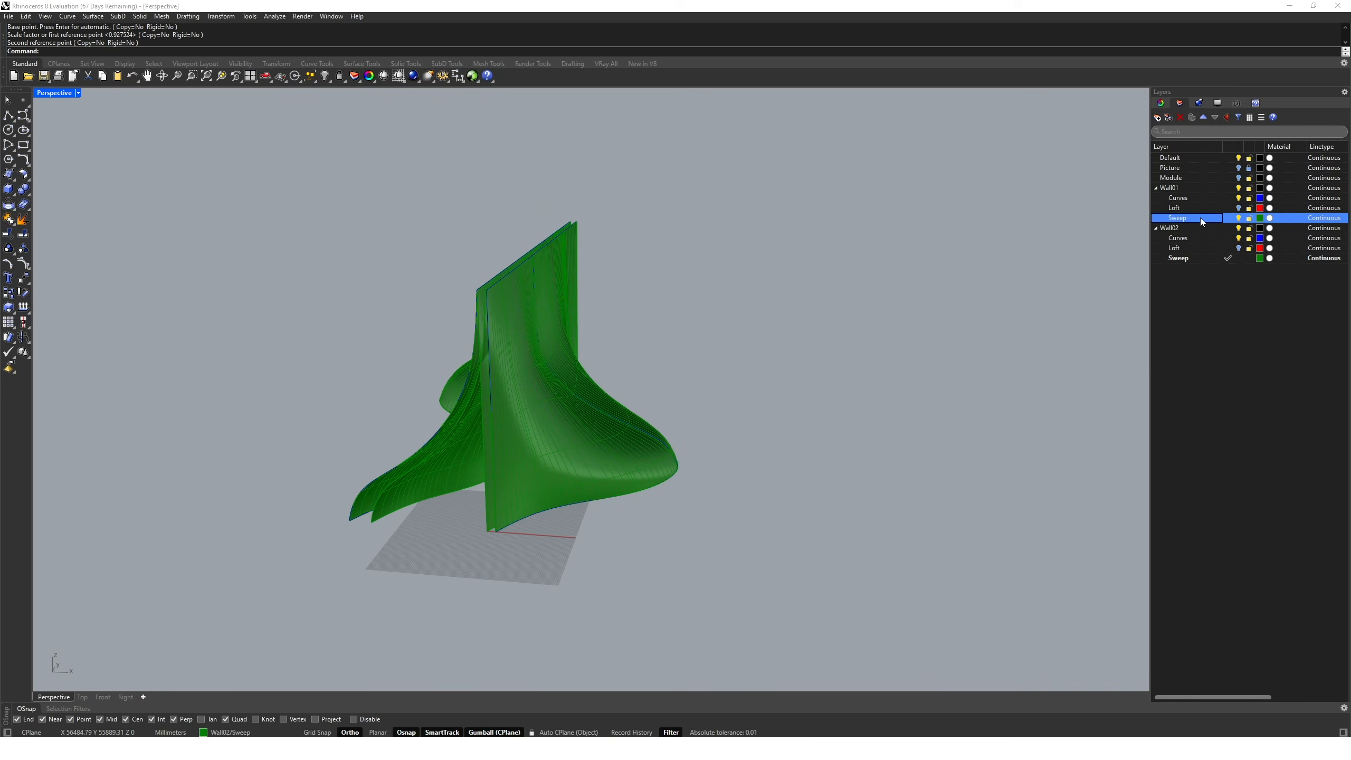
click(1160, 119)
text(Trim)
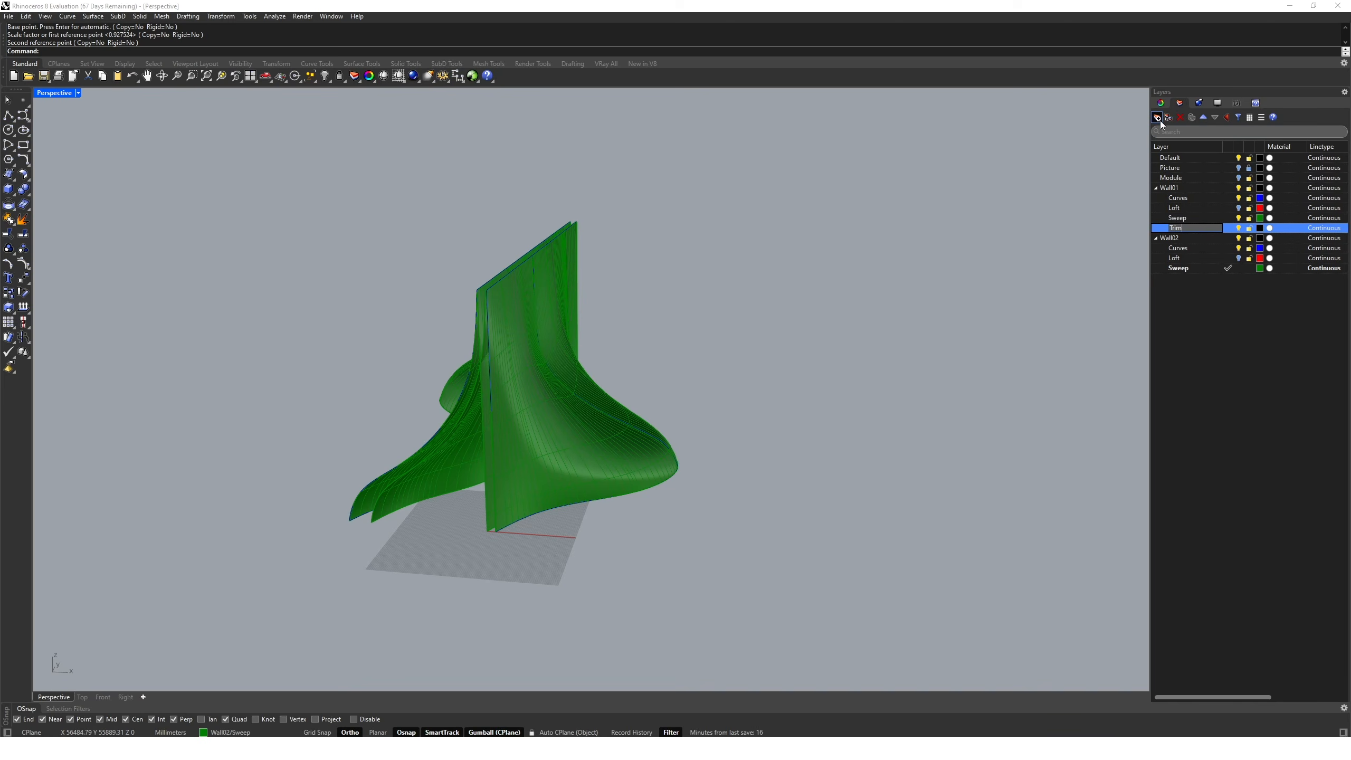
key(Return)
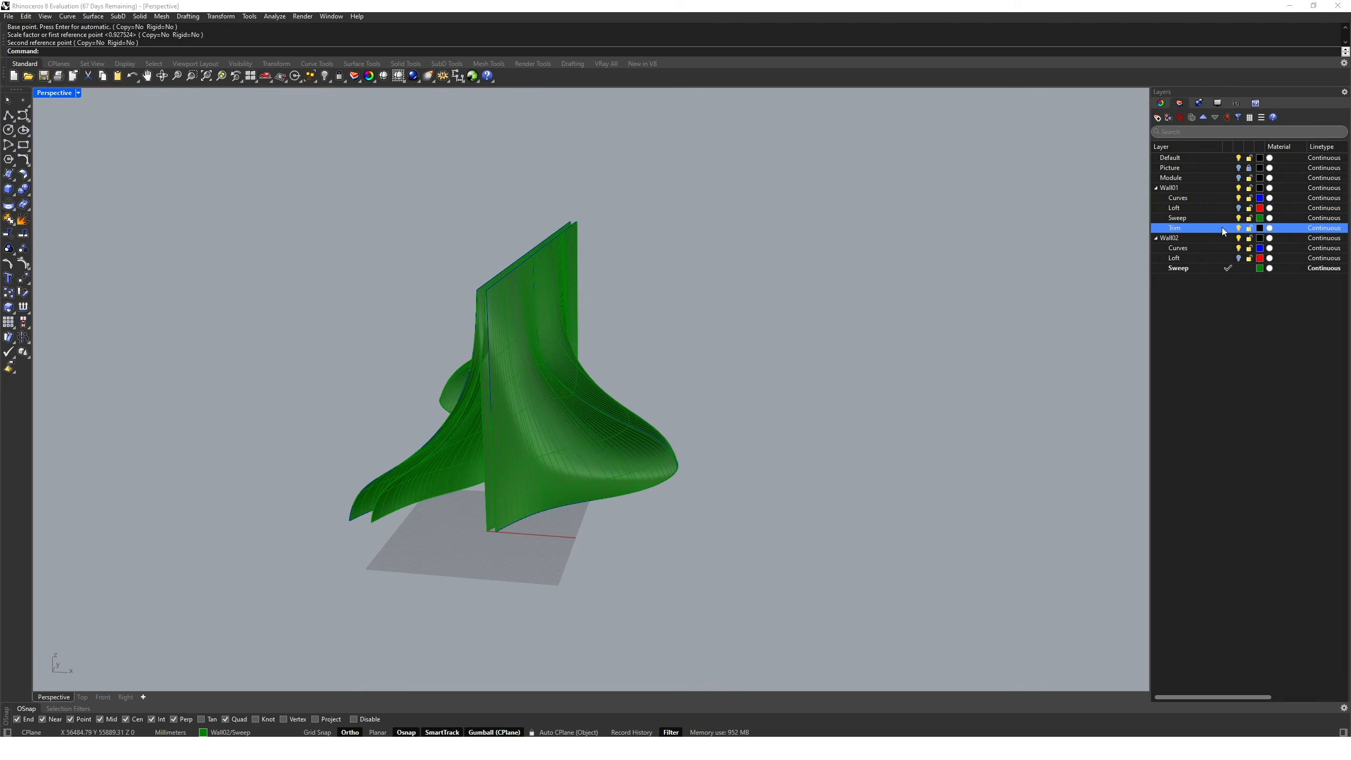
click(1228, 228)
click(1260, 228)
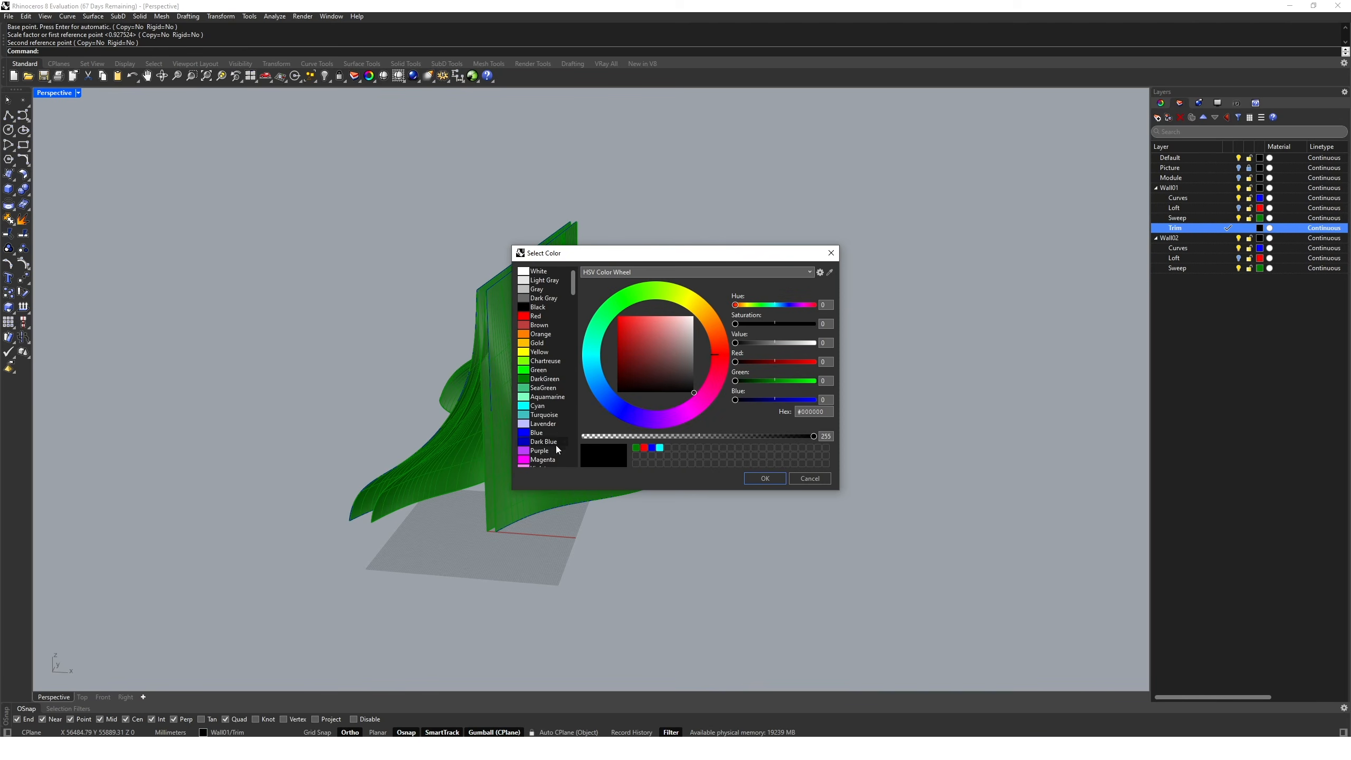
click(563, 459)
click(753, 480)
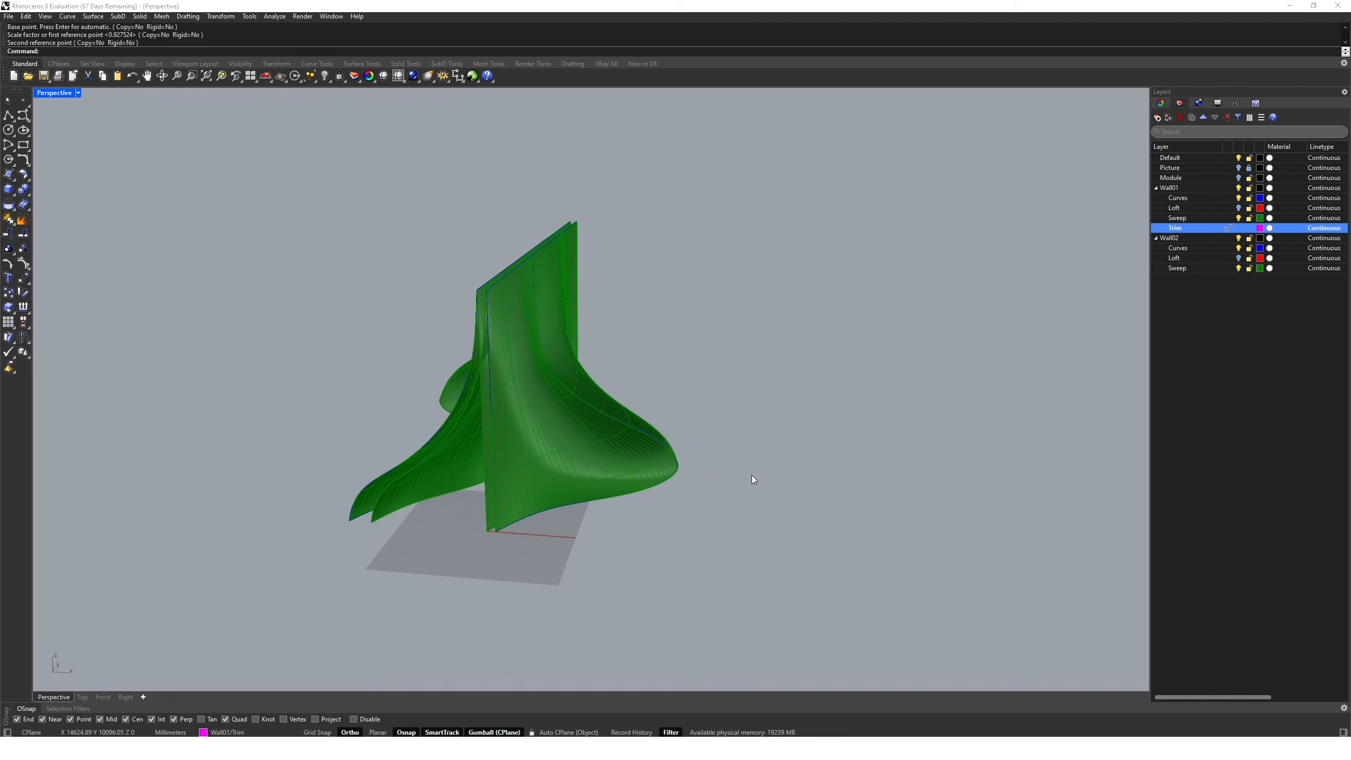
Copy the module box at the foot of Wall01's corner onto the Trim layer, leaving the Wall02 and Module layers hidden.
click(1239, 238)
click(1241, 178)
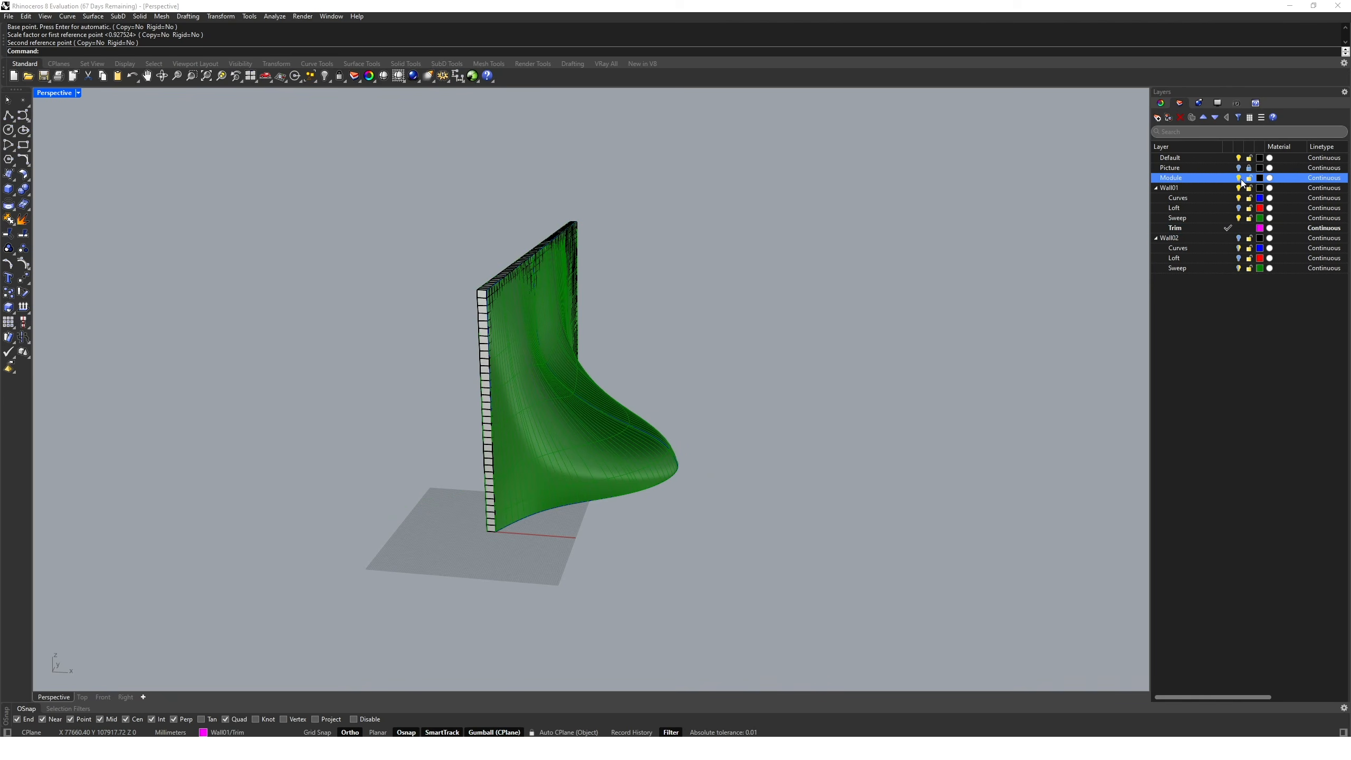
scroll(455, 551, up, 5)
click(502, 488)
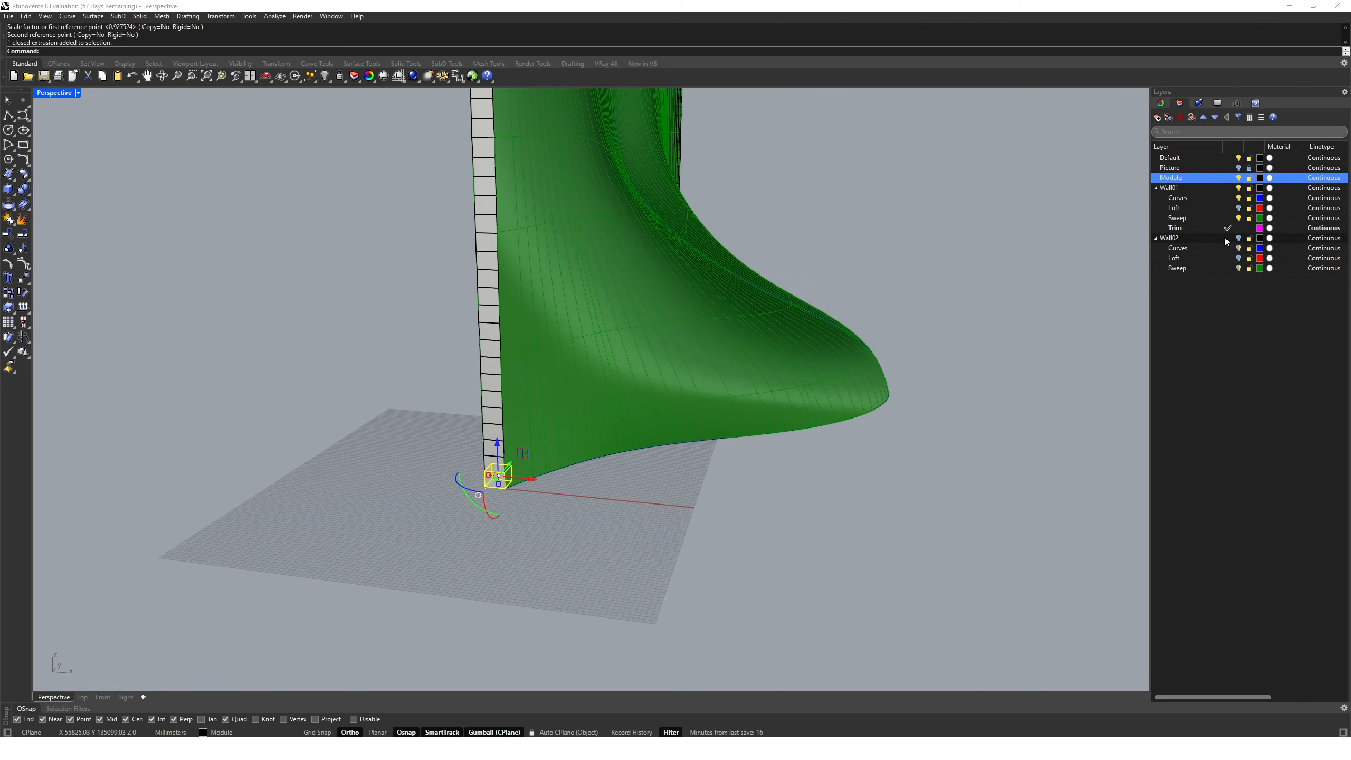
right_click(1191, 227)
click(1263, 286)
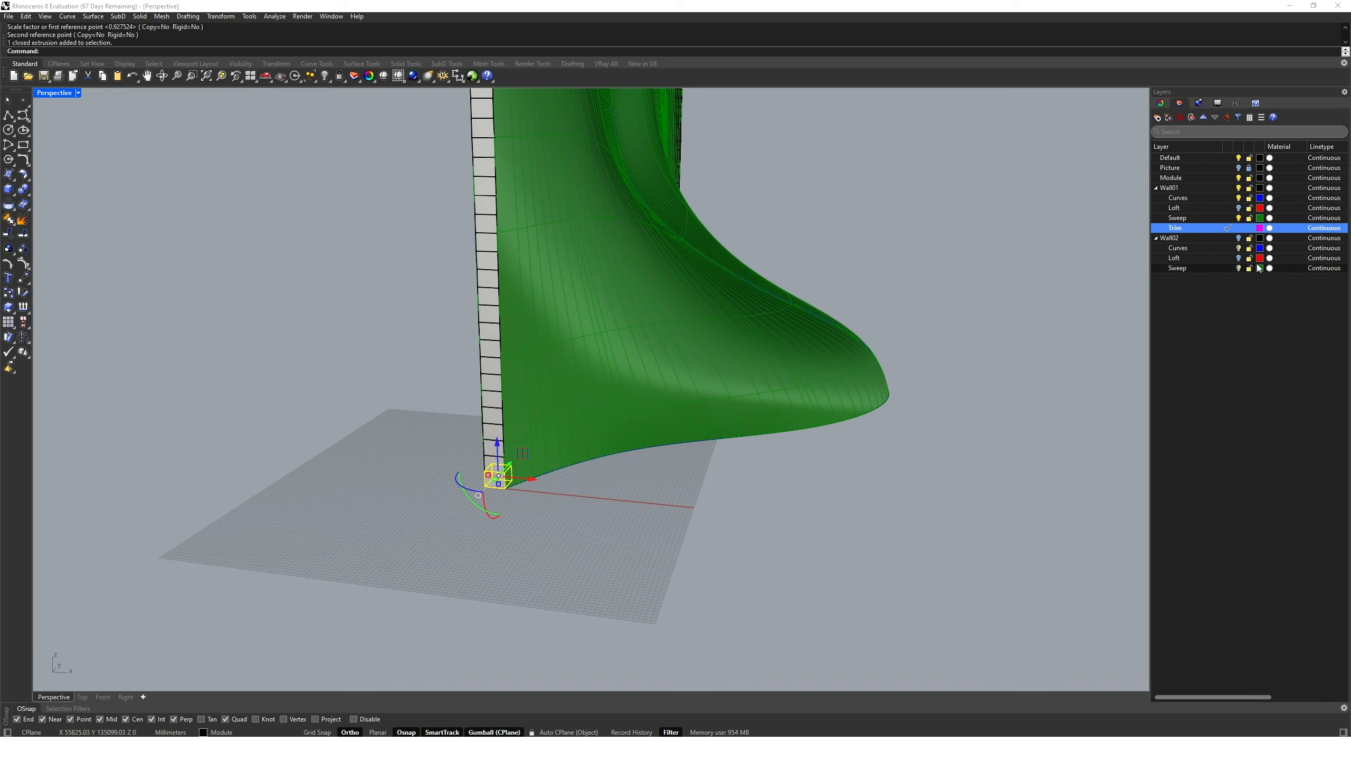
click(1239, 178)
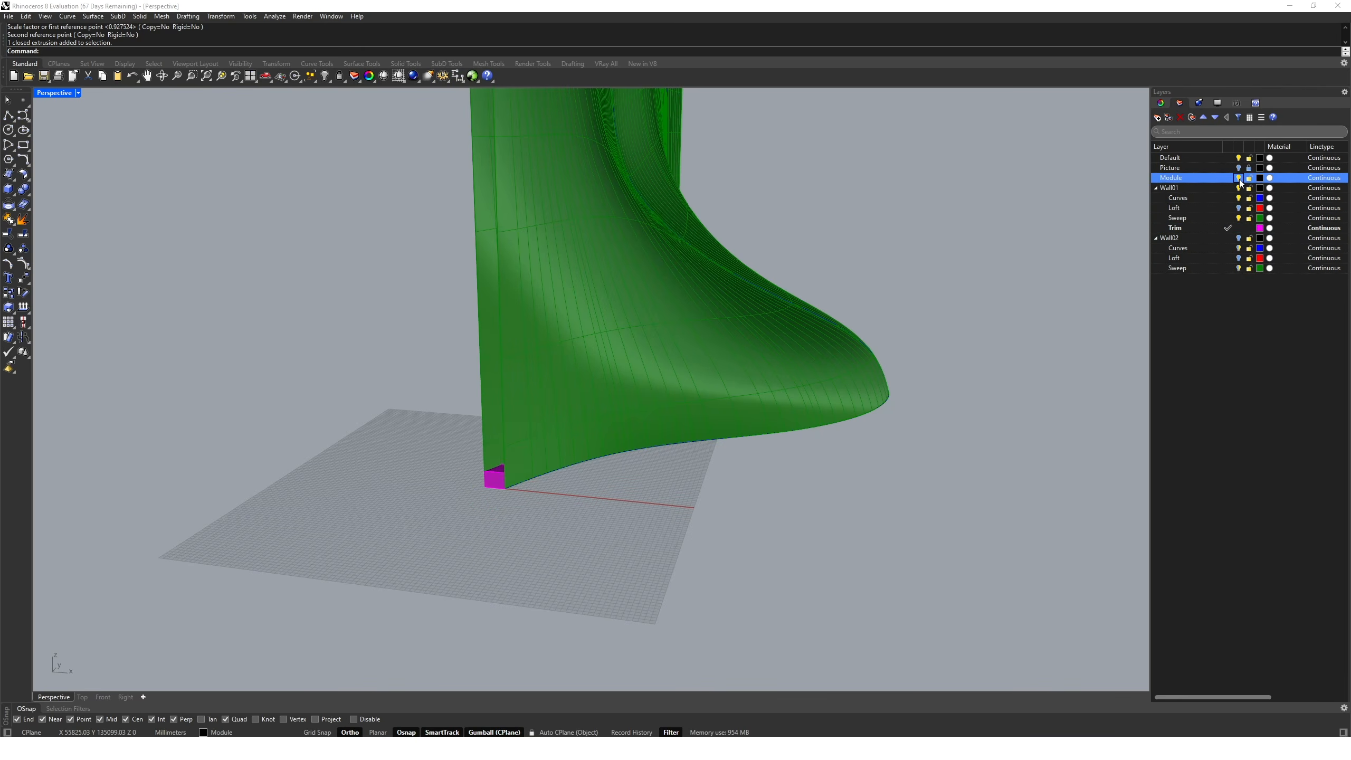
Stretch the magenta box along X into a long bar and shift it in positive X beneath the wall's bulge.
click(499, 482)
scroll(496, 480, down, 6)
right_drag(498, 480, 528, 517)
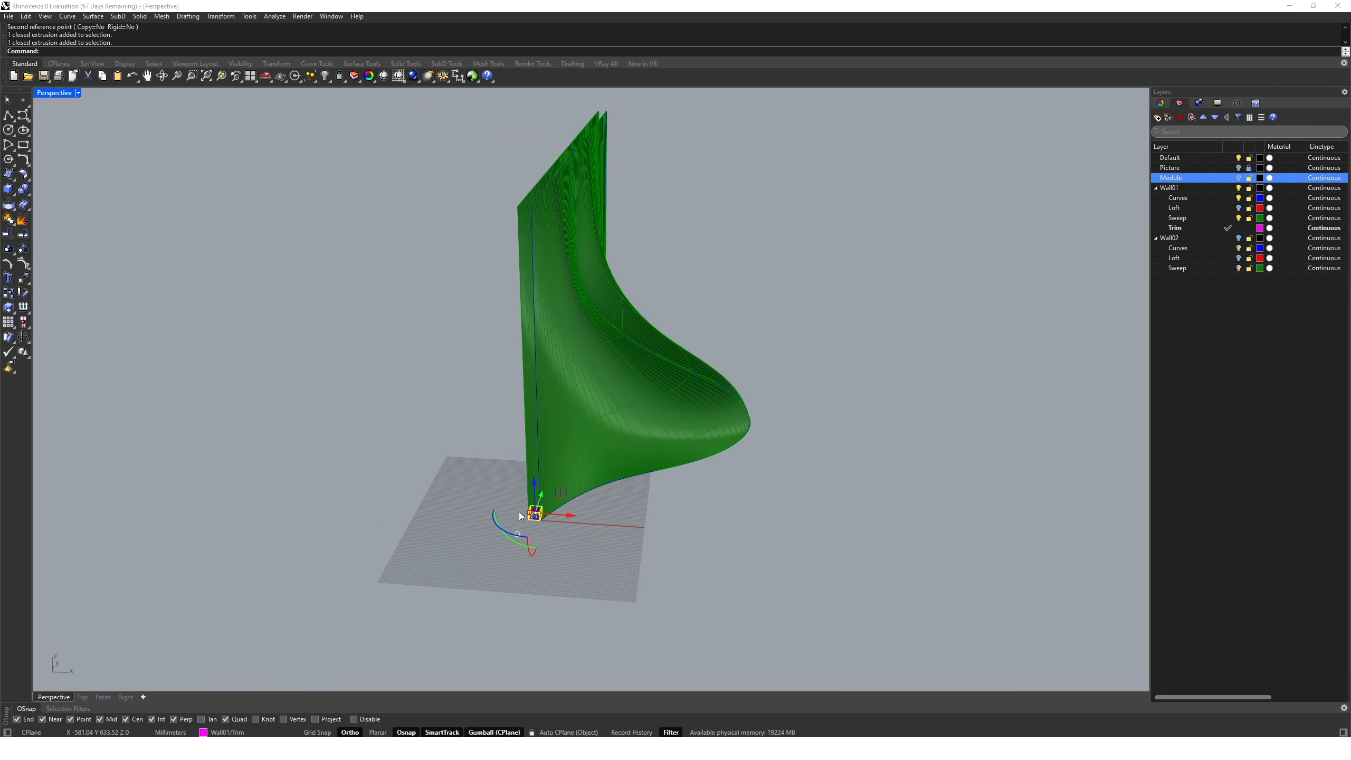
drag(522, 513, 316, 519)
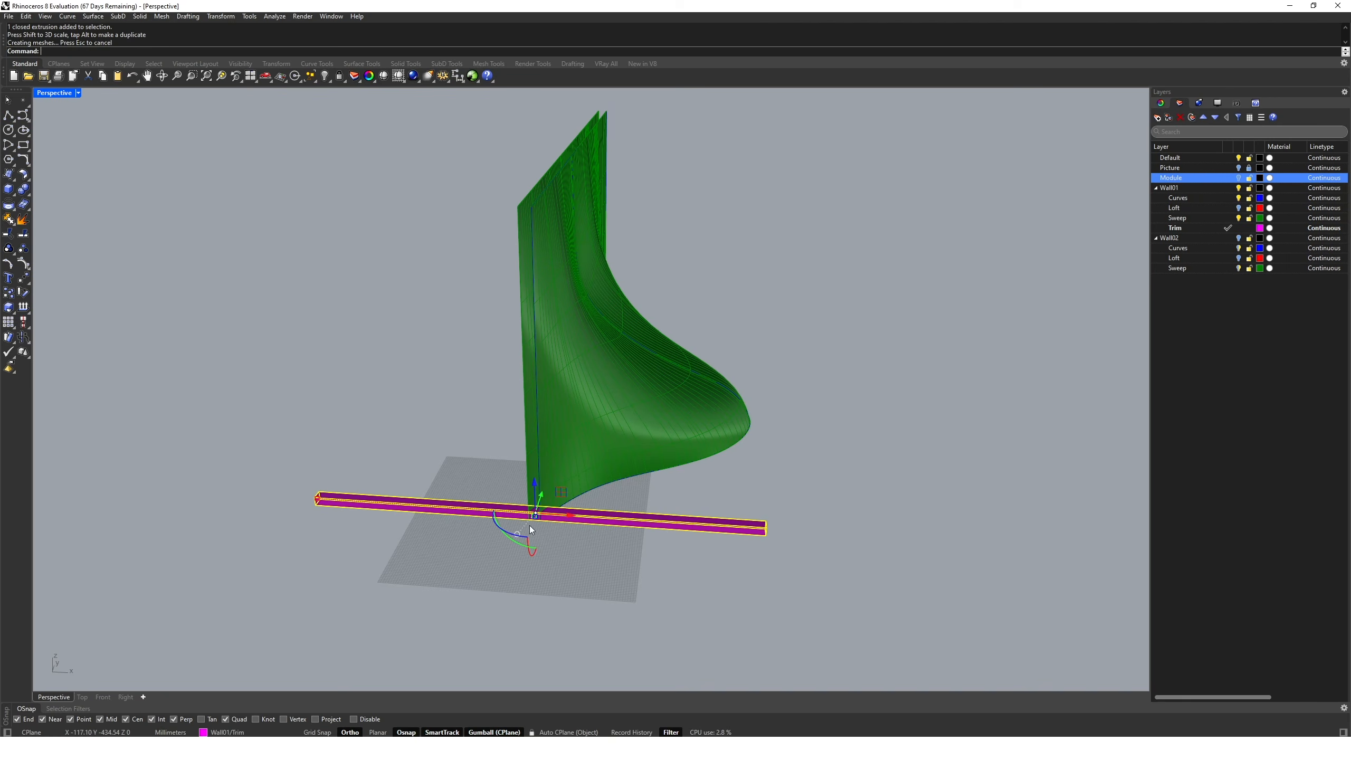
drag(583, 527, 645, 553)
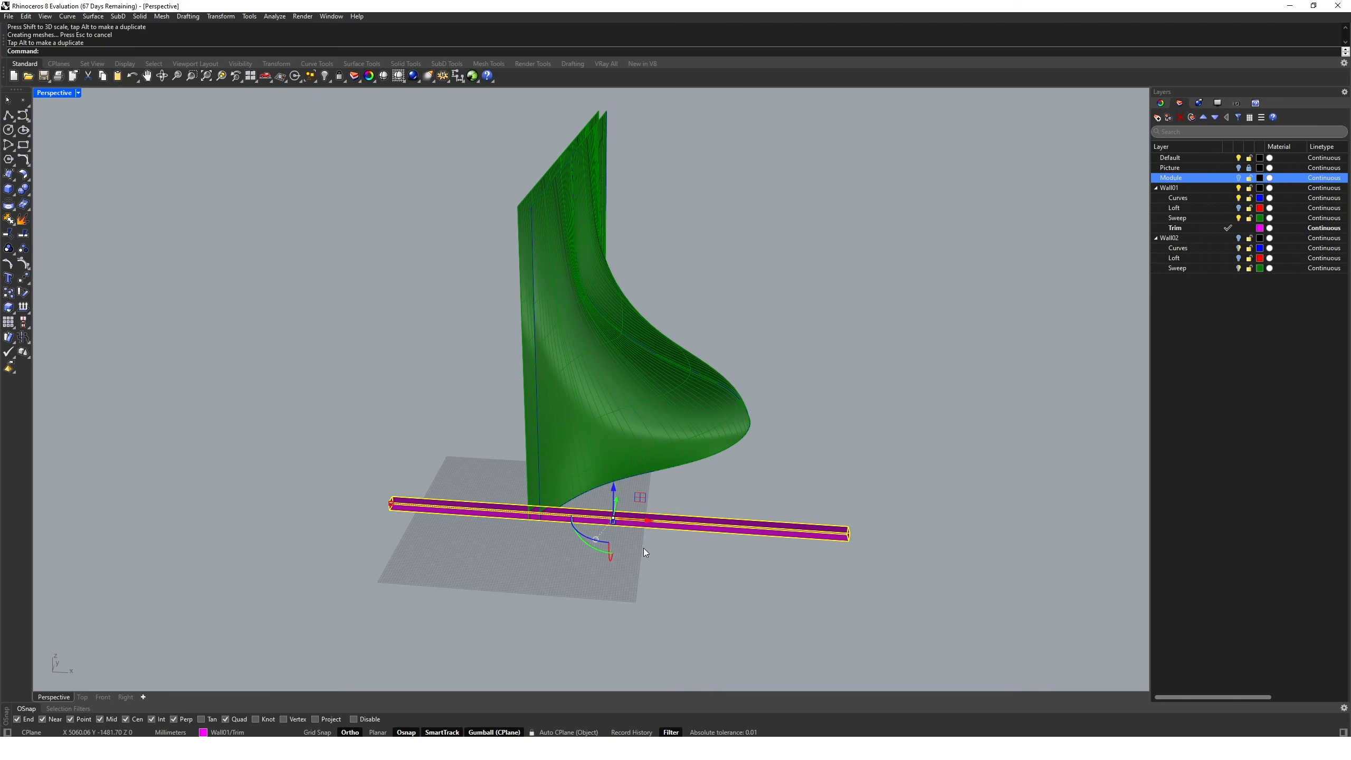
right_drag(644, 548, 731, 425)
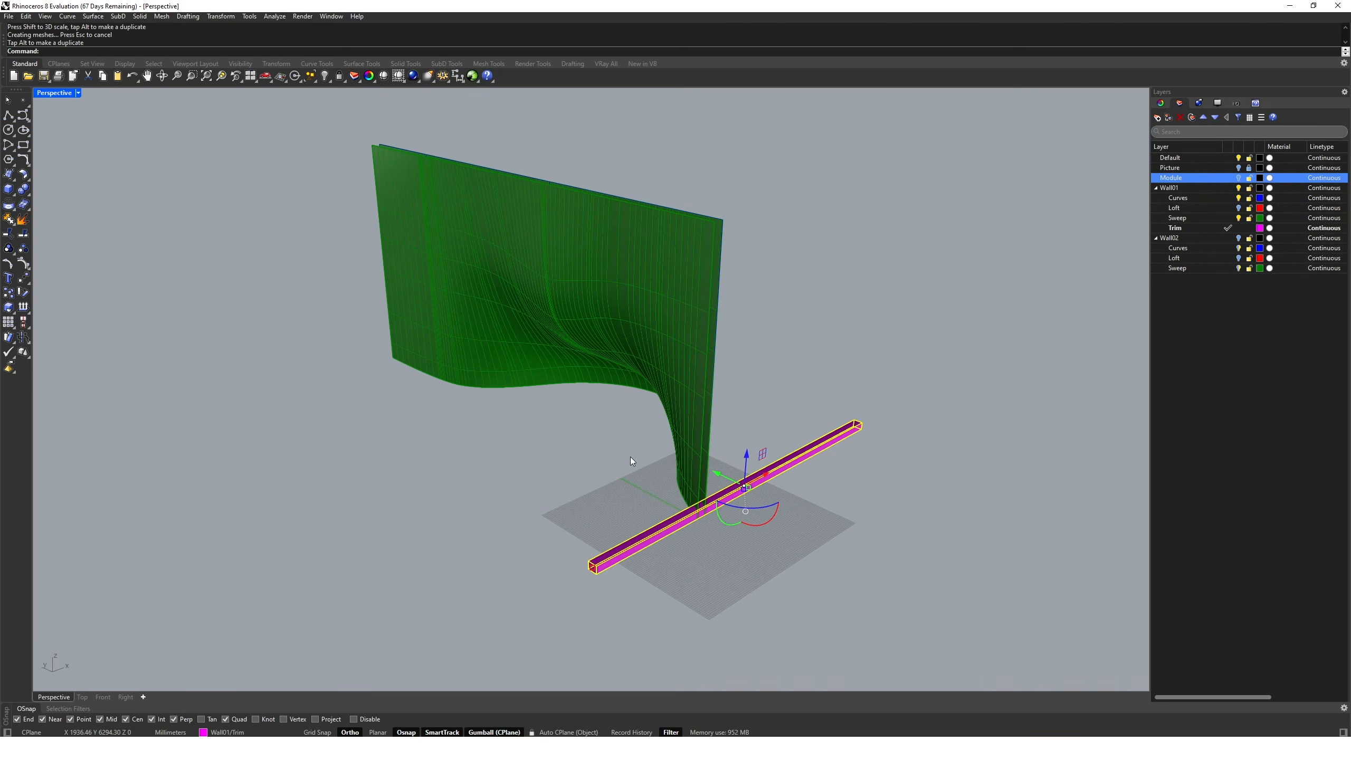
text(Arr)
key(Return)
scroll(617, 600, up, 5)
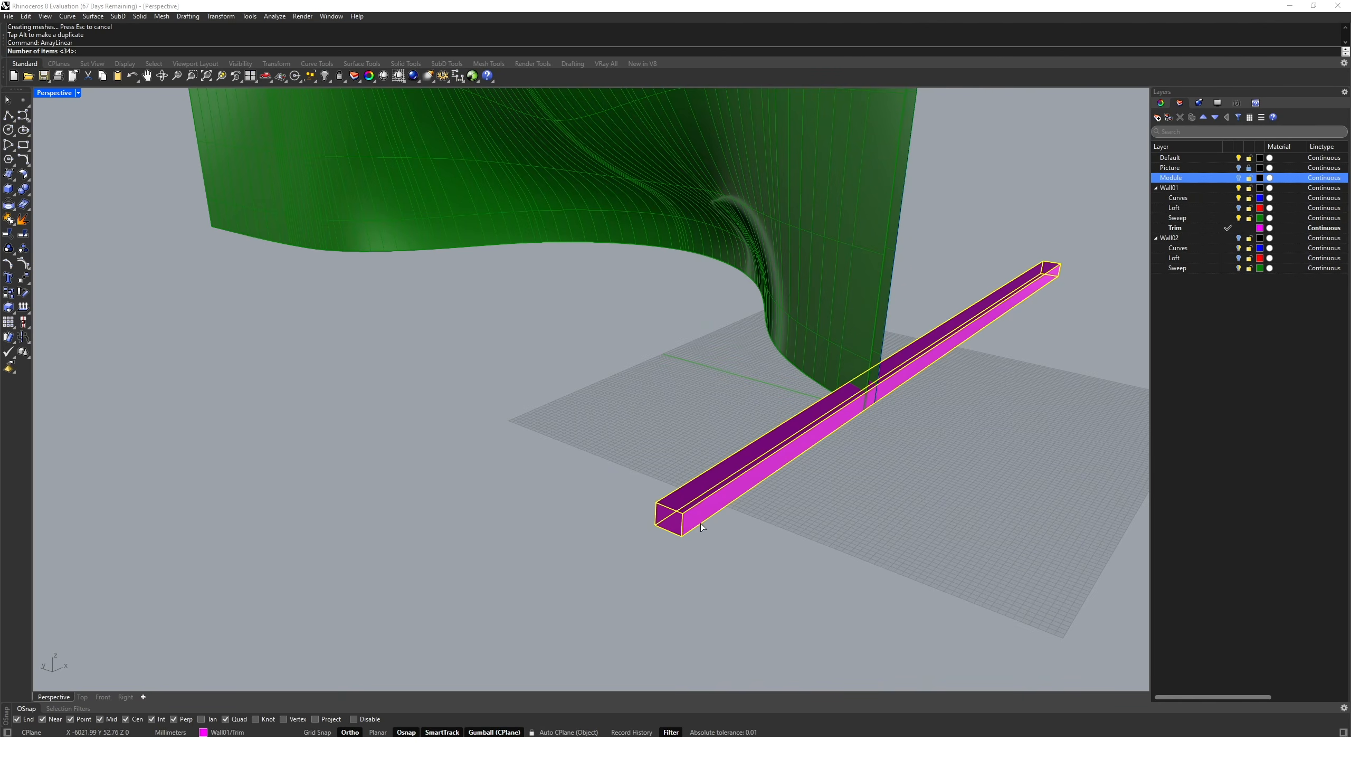
click(1240, 178)
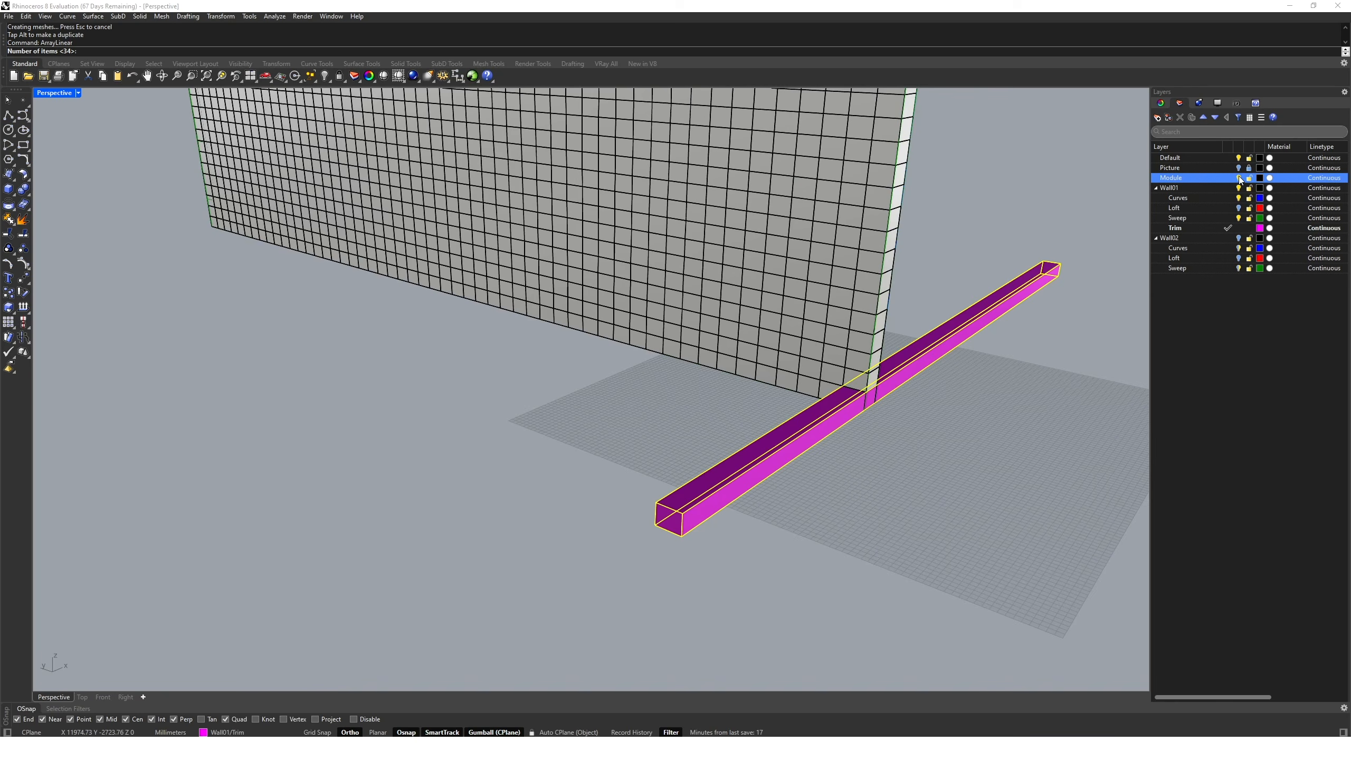
scroll(729, 424, down, 1)
right_drag(729, 424, 790, 421)
key(Escape)
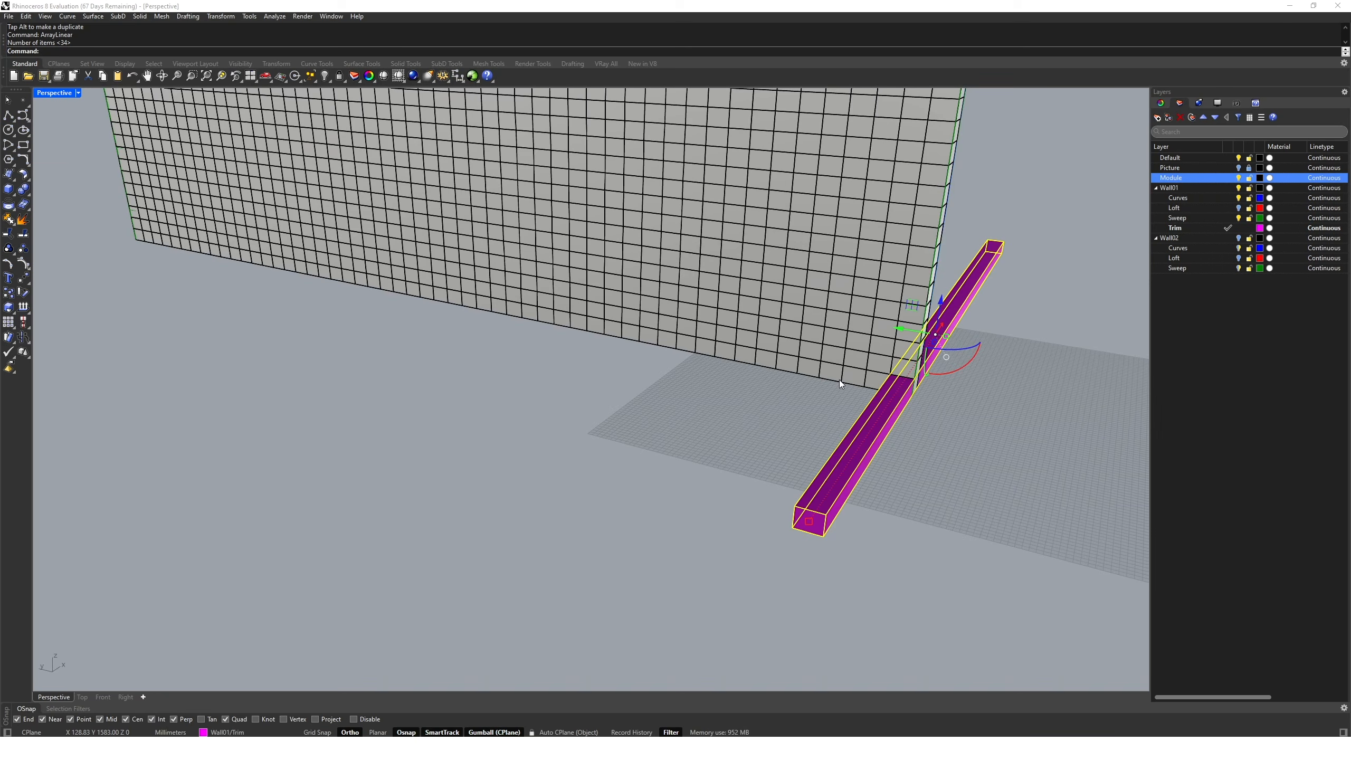
key(Escape)
Delete three staggered boxes from the two lowest courses of the module grid near its front corner.
click(833, 374)
scroll(833, 373, up, 3)
shift+click(788, 358)
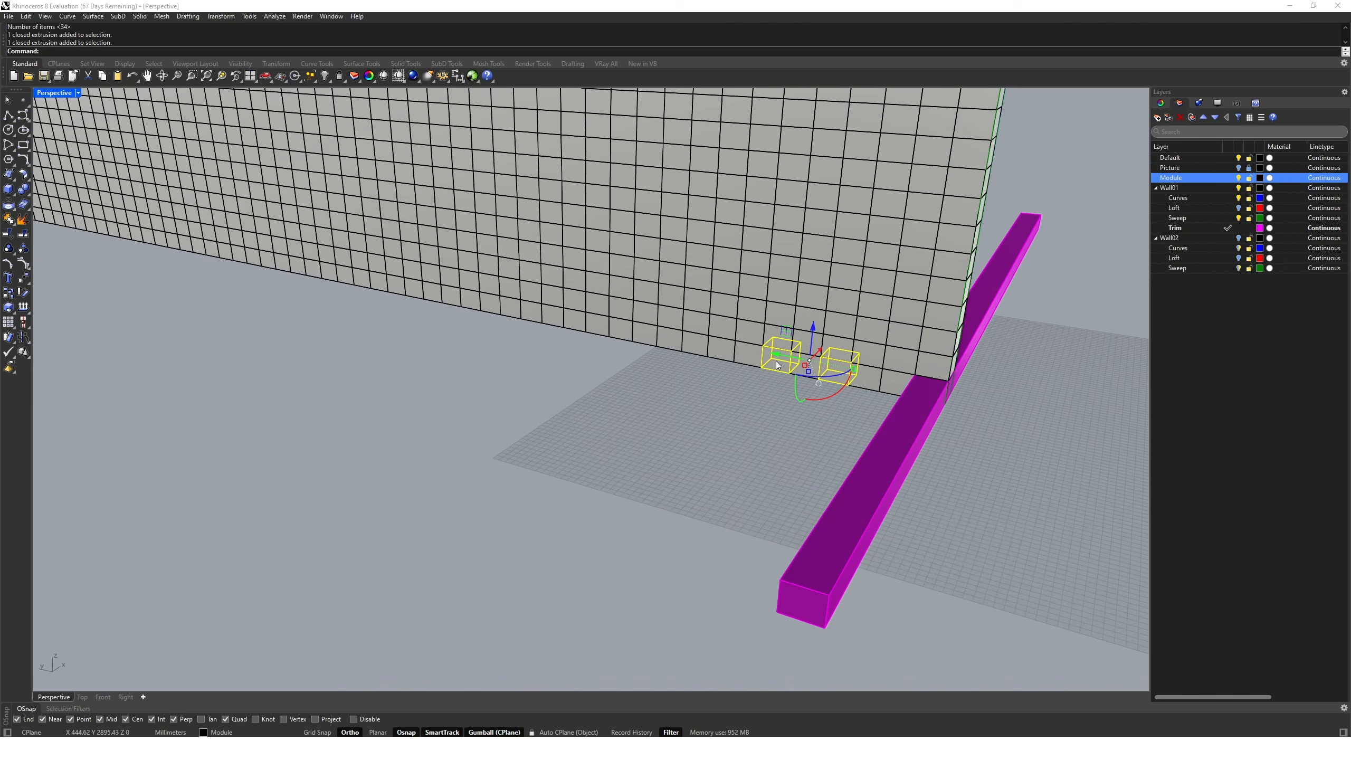
shift+click(804, 335)
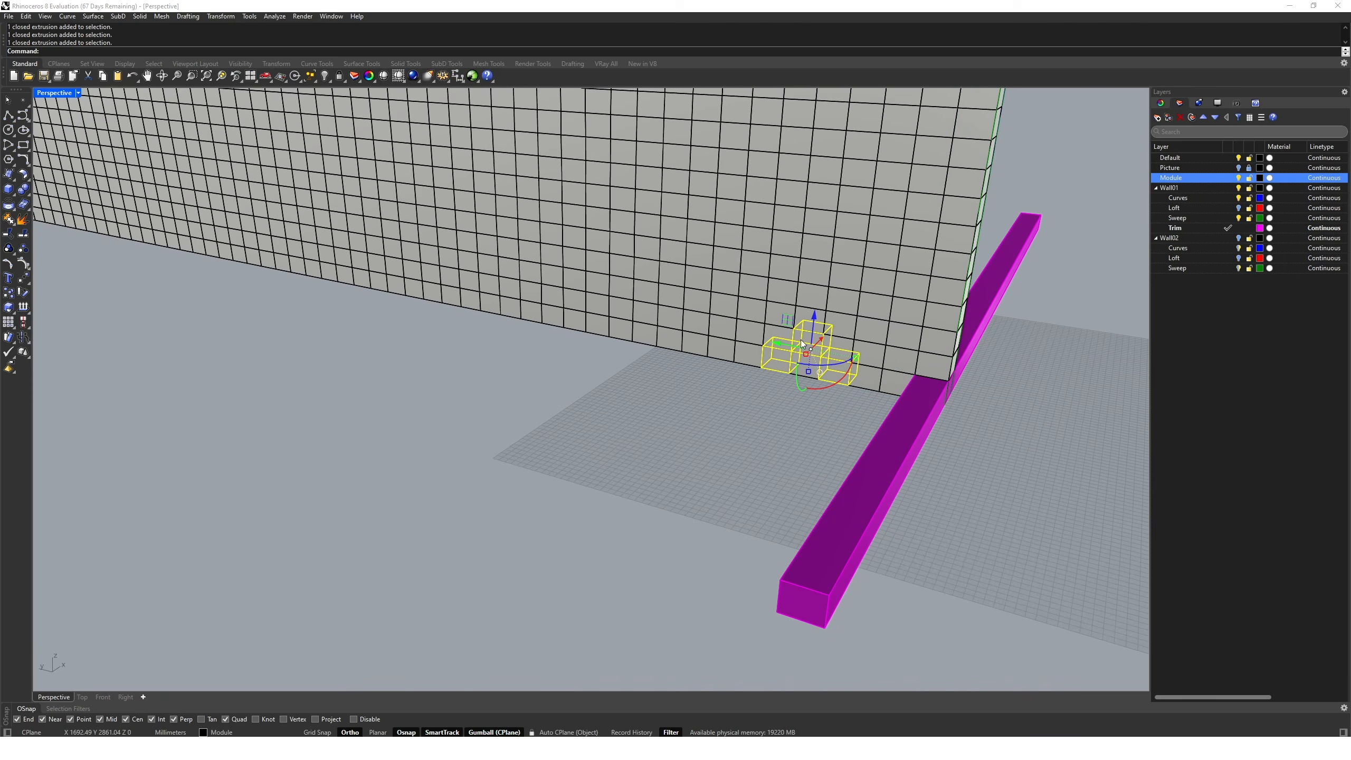
key(Delete)
right_drag(800, 340, 737, 467)
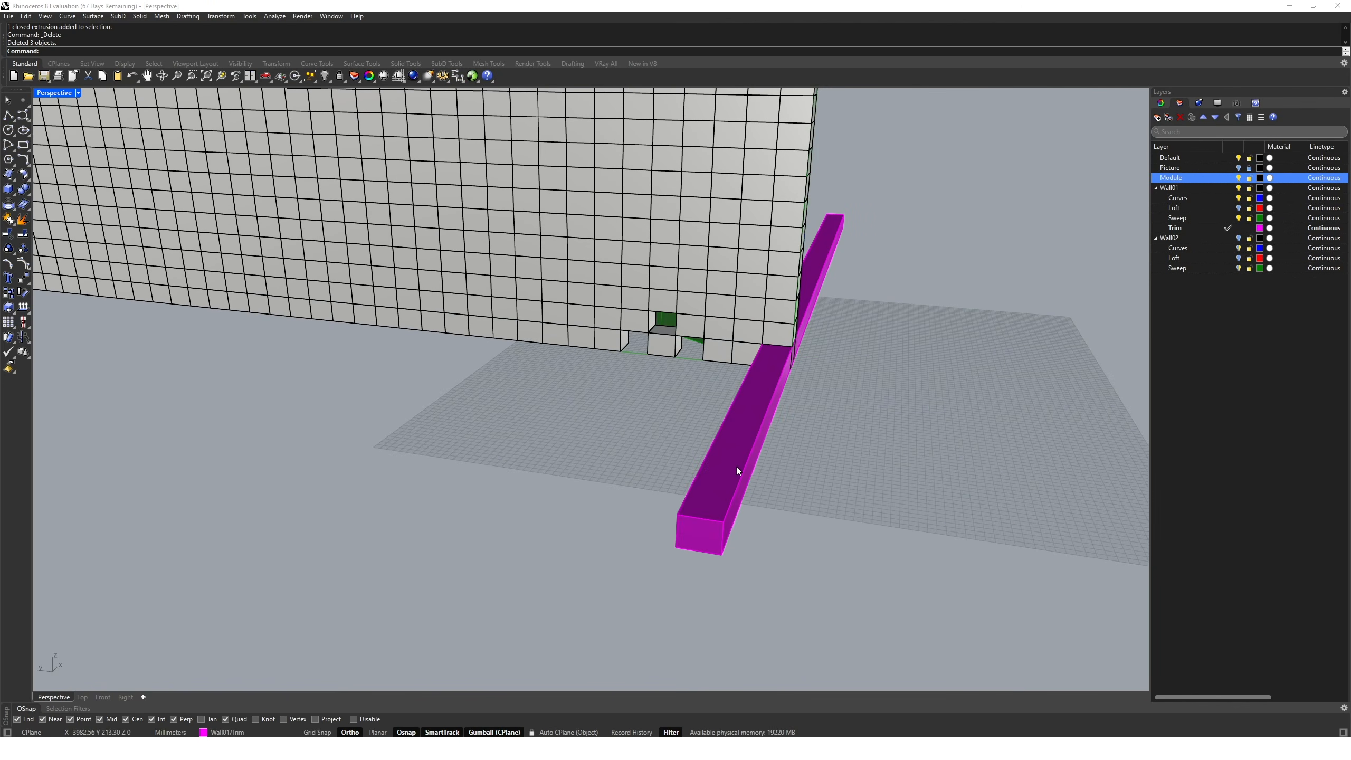
Hide the Module layer and array the magenta bar along Wall01 in positive Y with ArrayLinear, 27 items at 1000 mm spacing.
click(735, 469)
click(1238, 178)
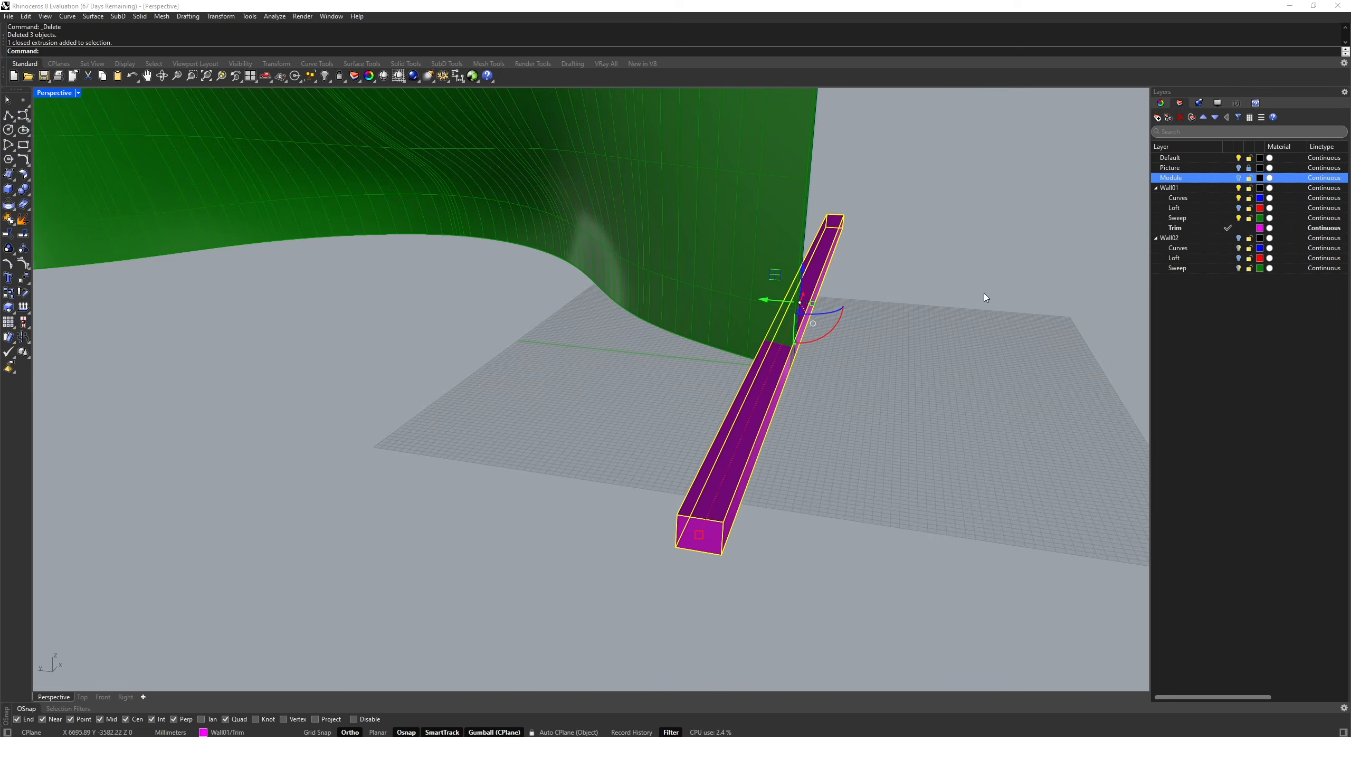
right_drag(984, 294, 793, 372)
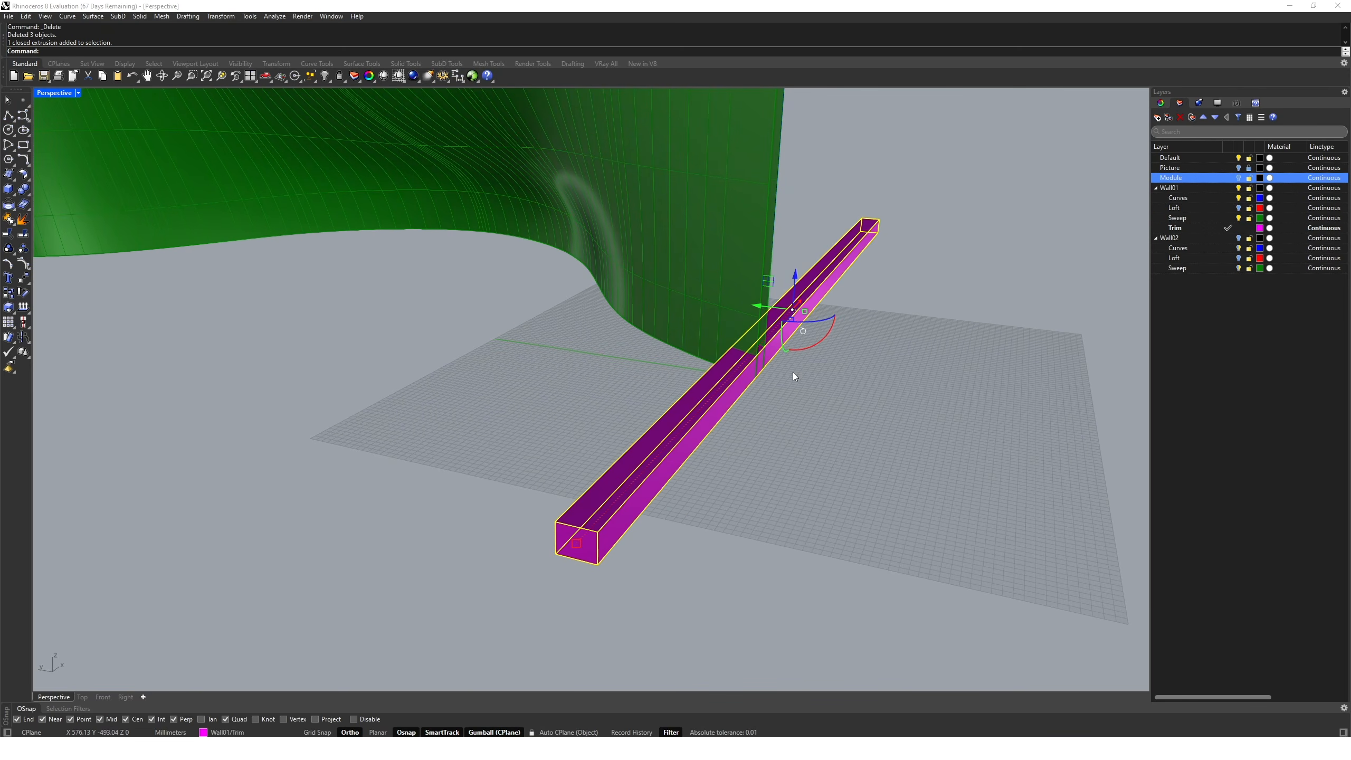
text(arr)
key(Down)
key(Up)
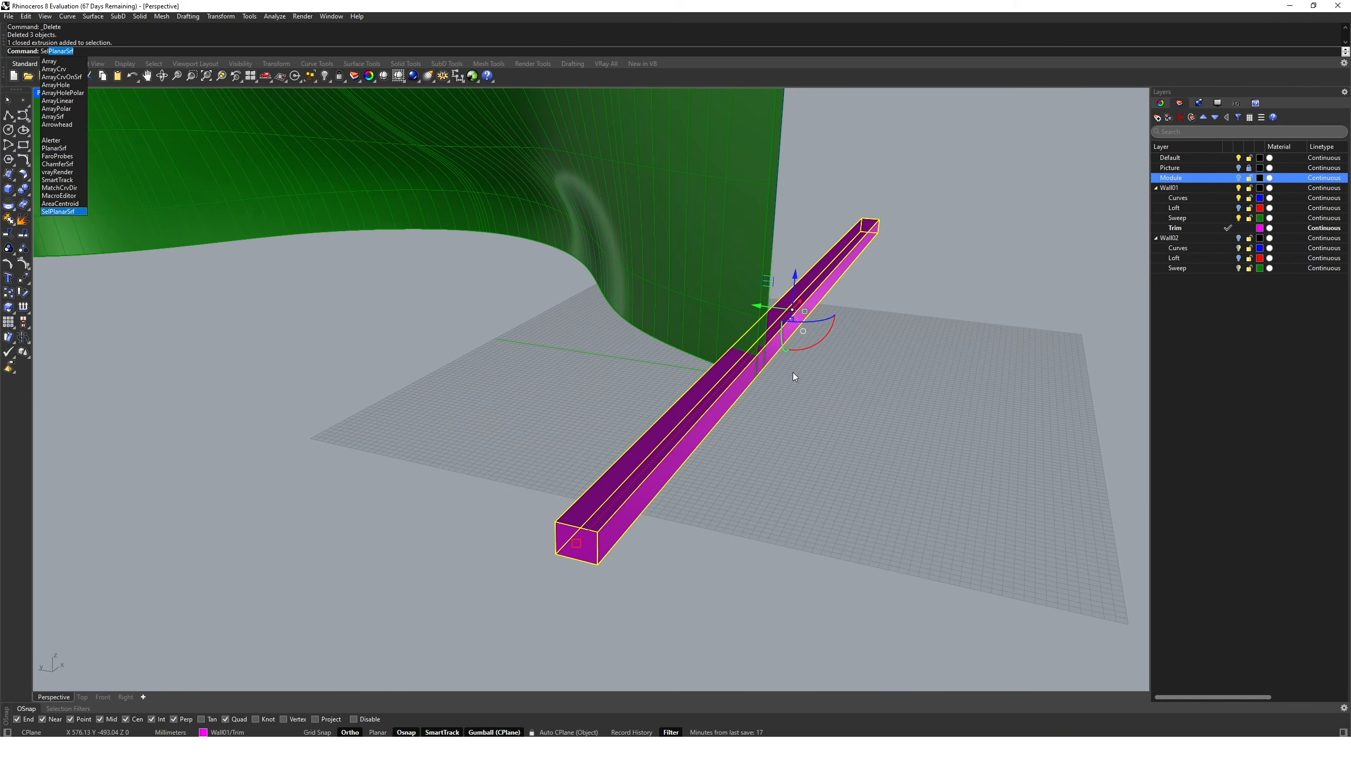
key(Escape)
key(Up)
key(Return)
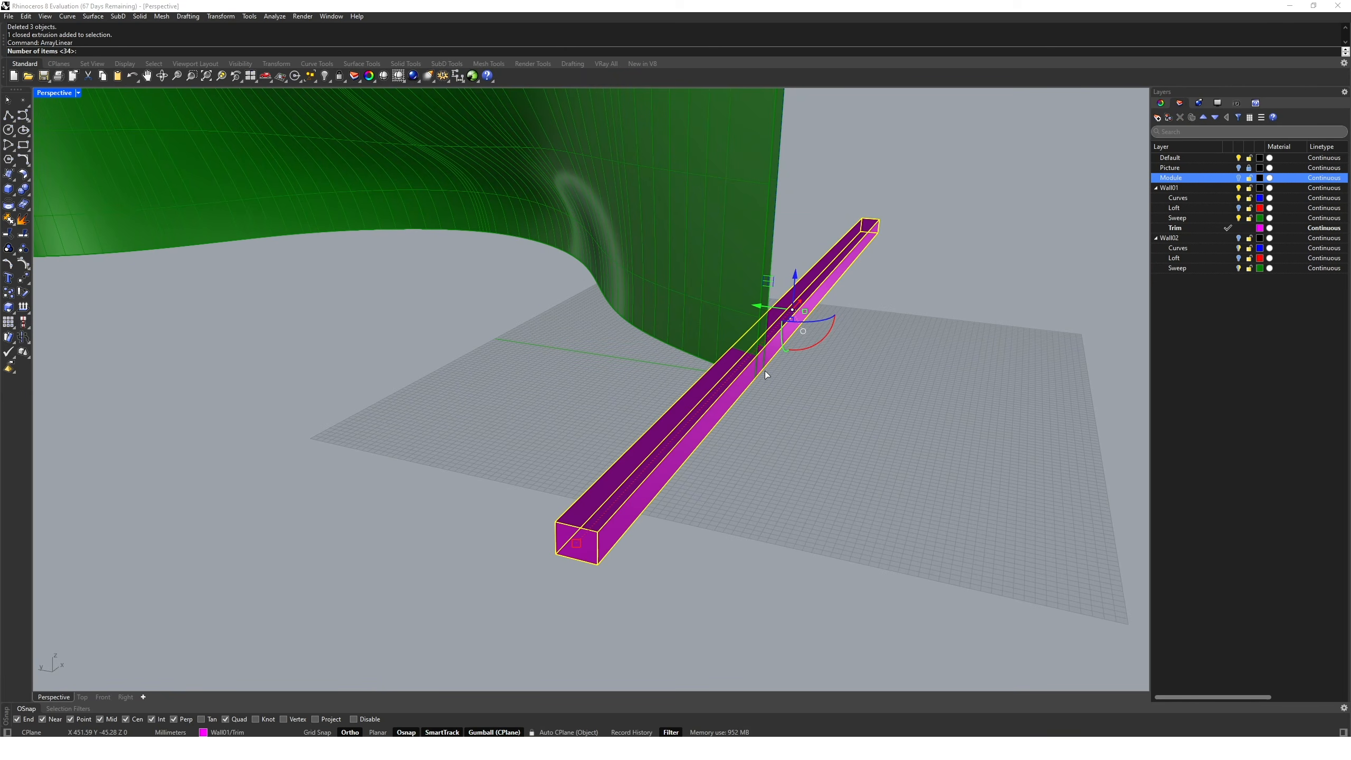
text(27)
key(Return)
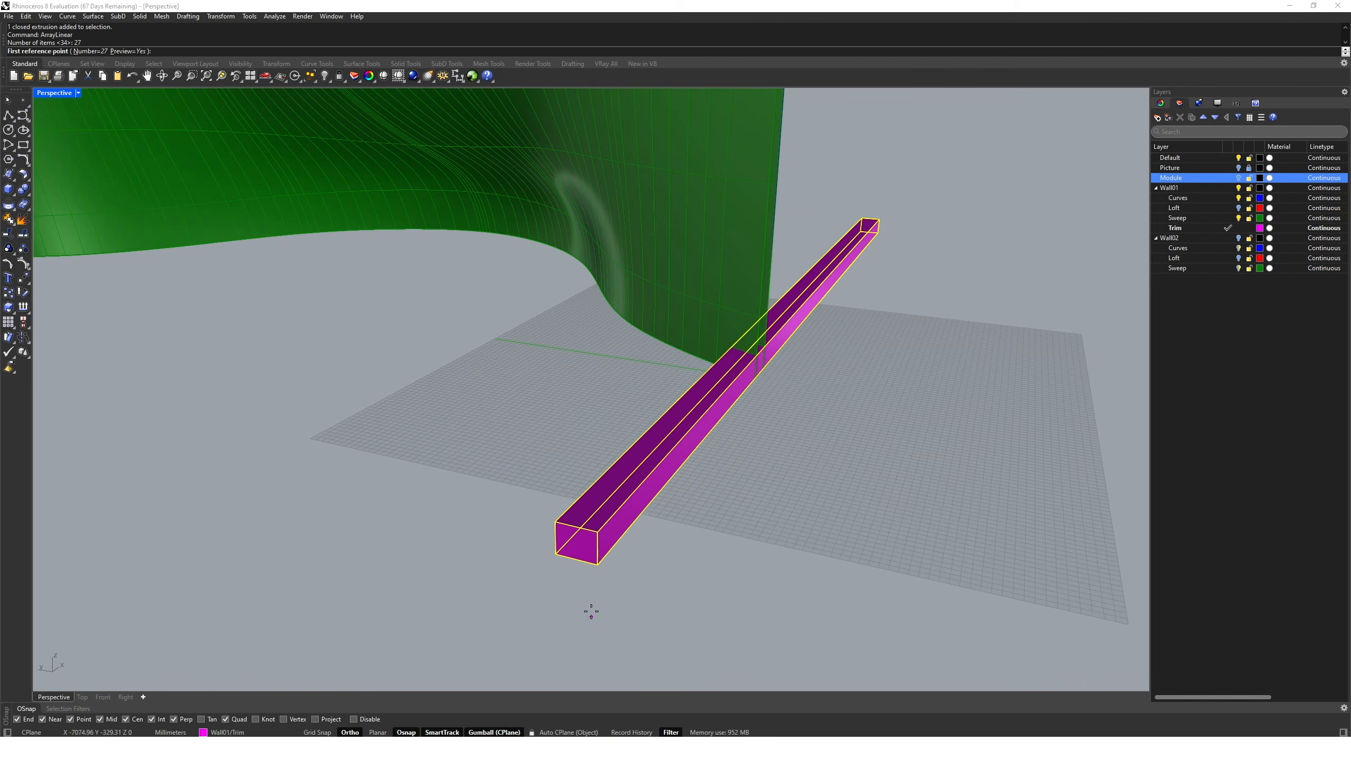
click(598, 563)
text(1000)
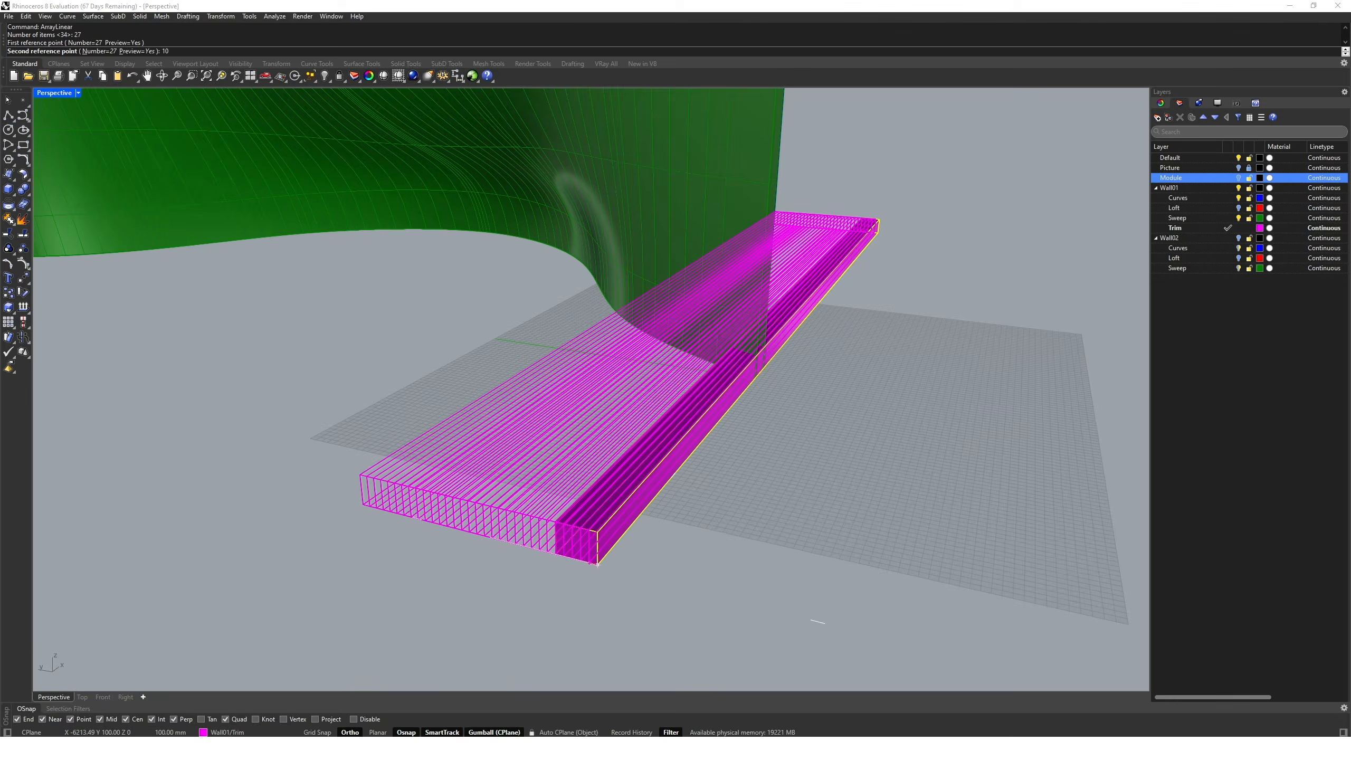
key(Return)
click(461, 565)
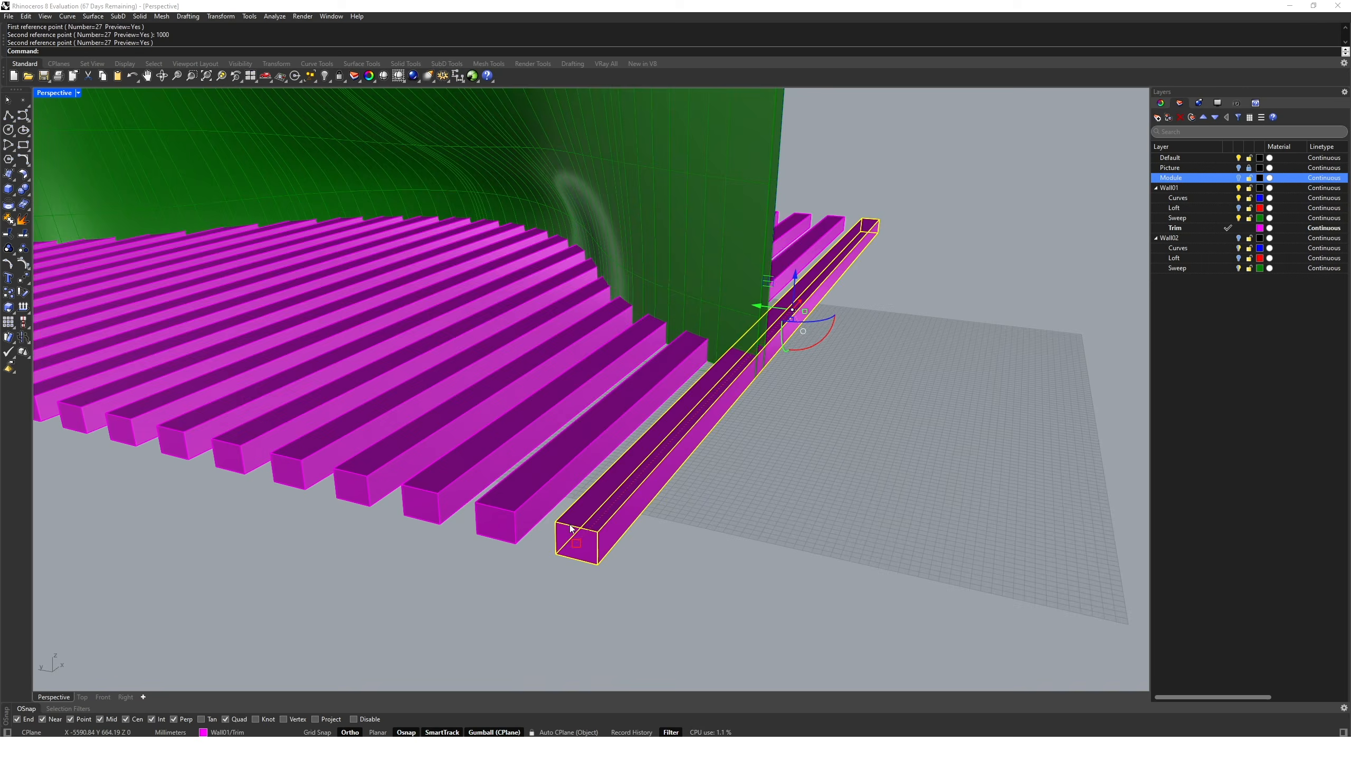
Move all 27 magenta bars 500 mm in the positive Y direction along the wall.
scroll(572, 531, down, 8)
shift+right_drag(589, 546, 673, 516)
click(845, 508)
right_drag(845, 509, 853, 521)
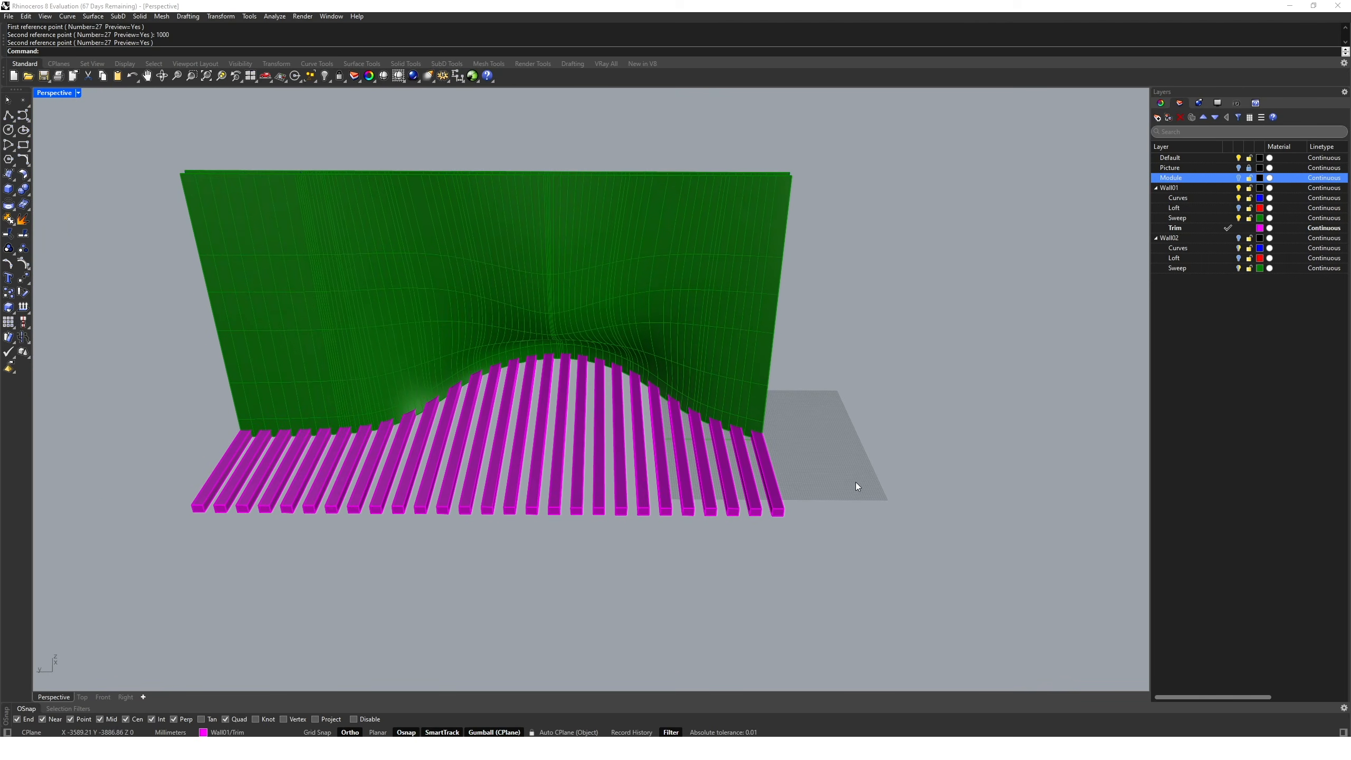
drag(855, 482, 149, 533)
text(Move)
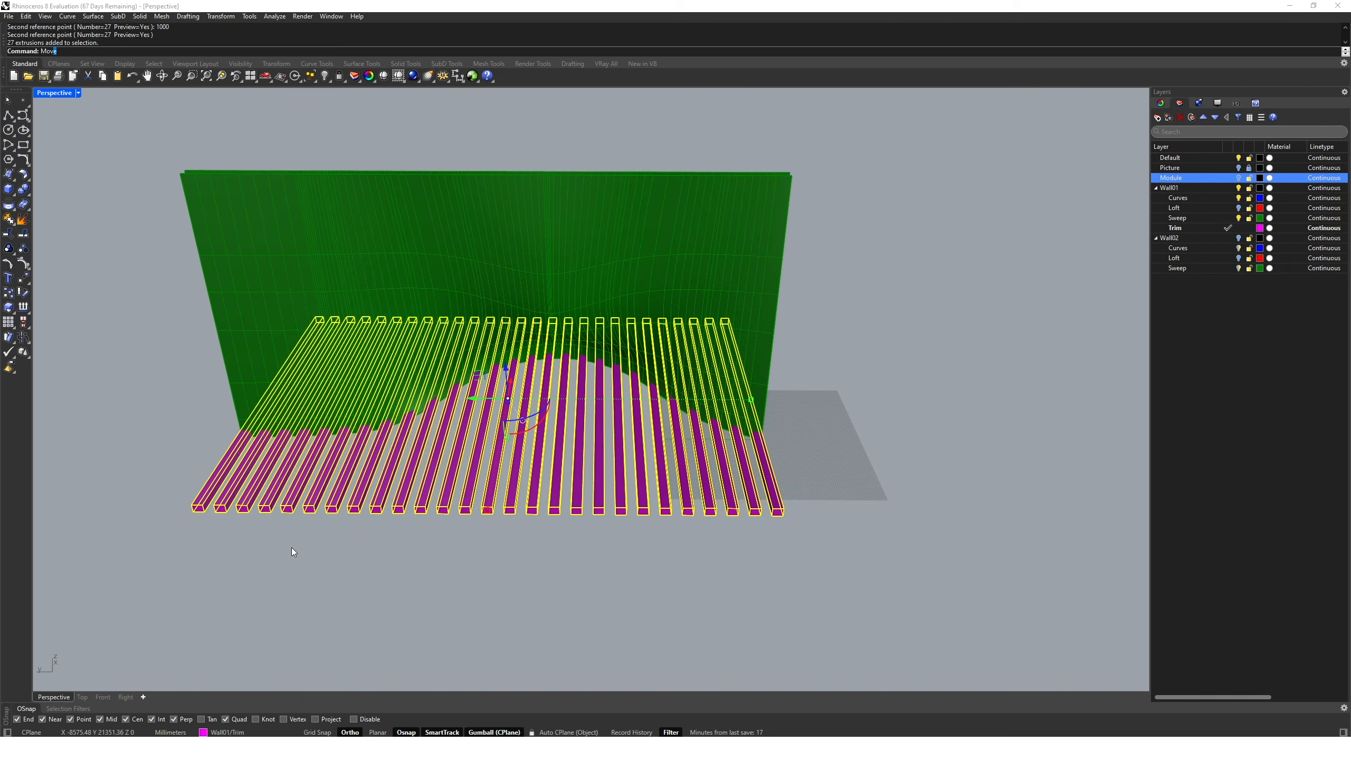
key(Return)
click(736, 573)
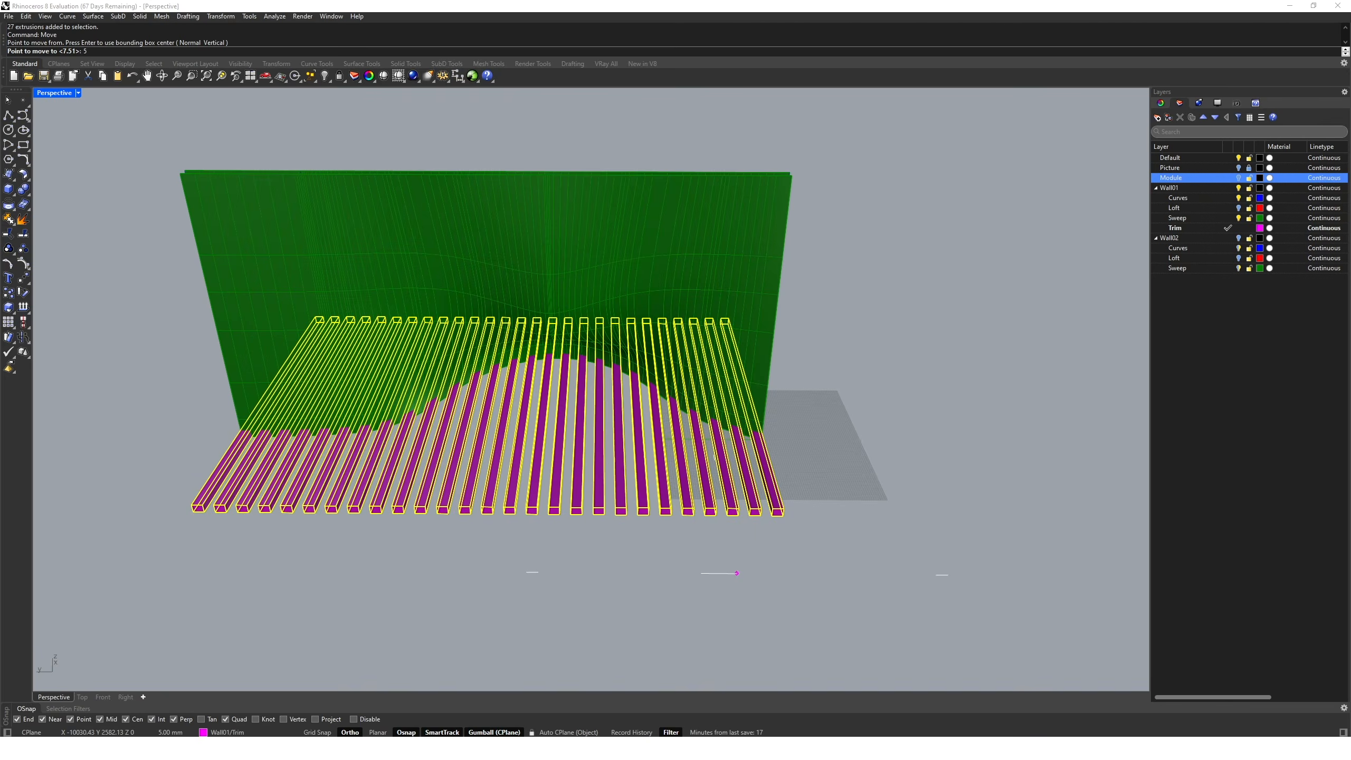
text(500)
key(Return)
click(700, 584)
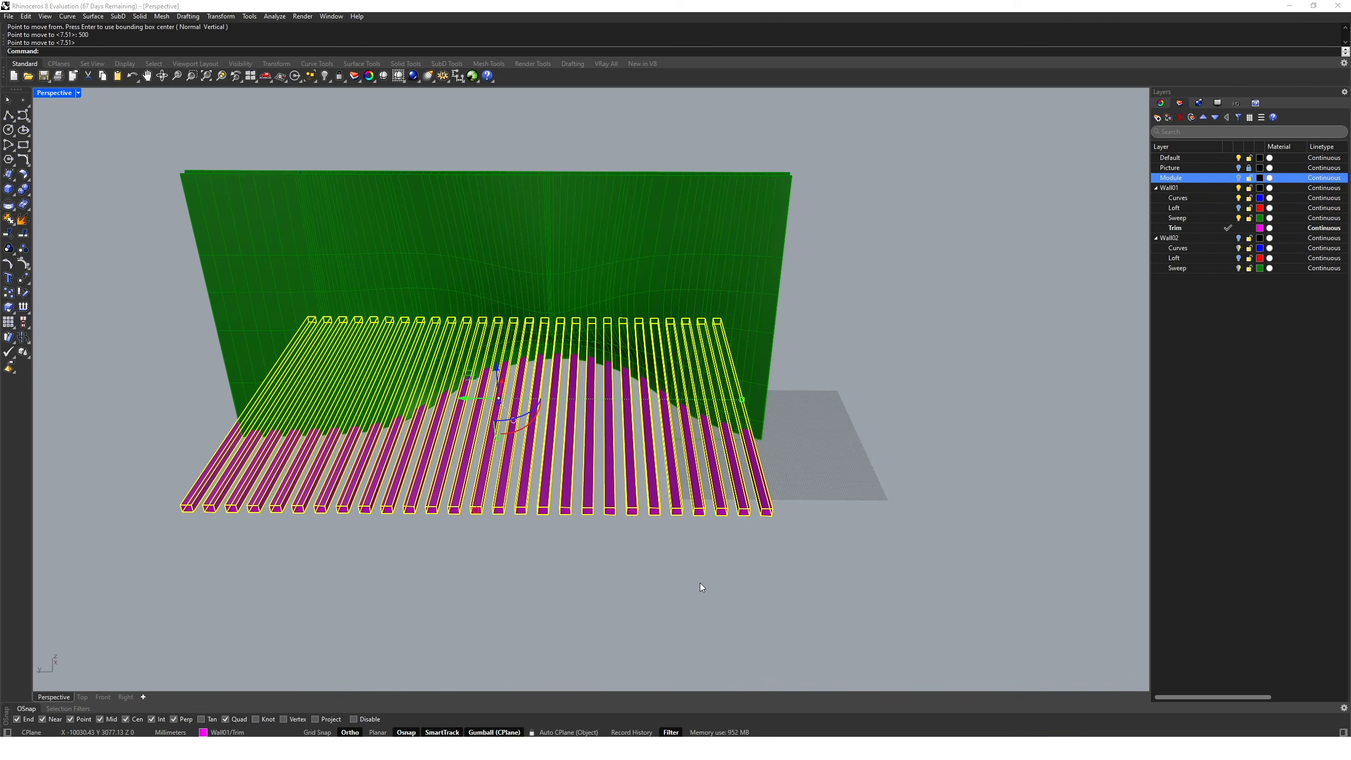
Copy all 27 bars one bar height up and half a spacing back along Y, corner to corner, forming a staggered second row.
click(197, 570)
click(201, 495)
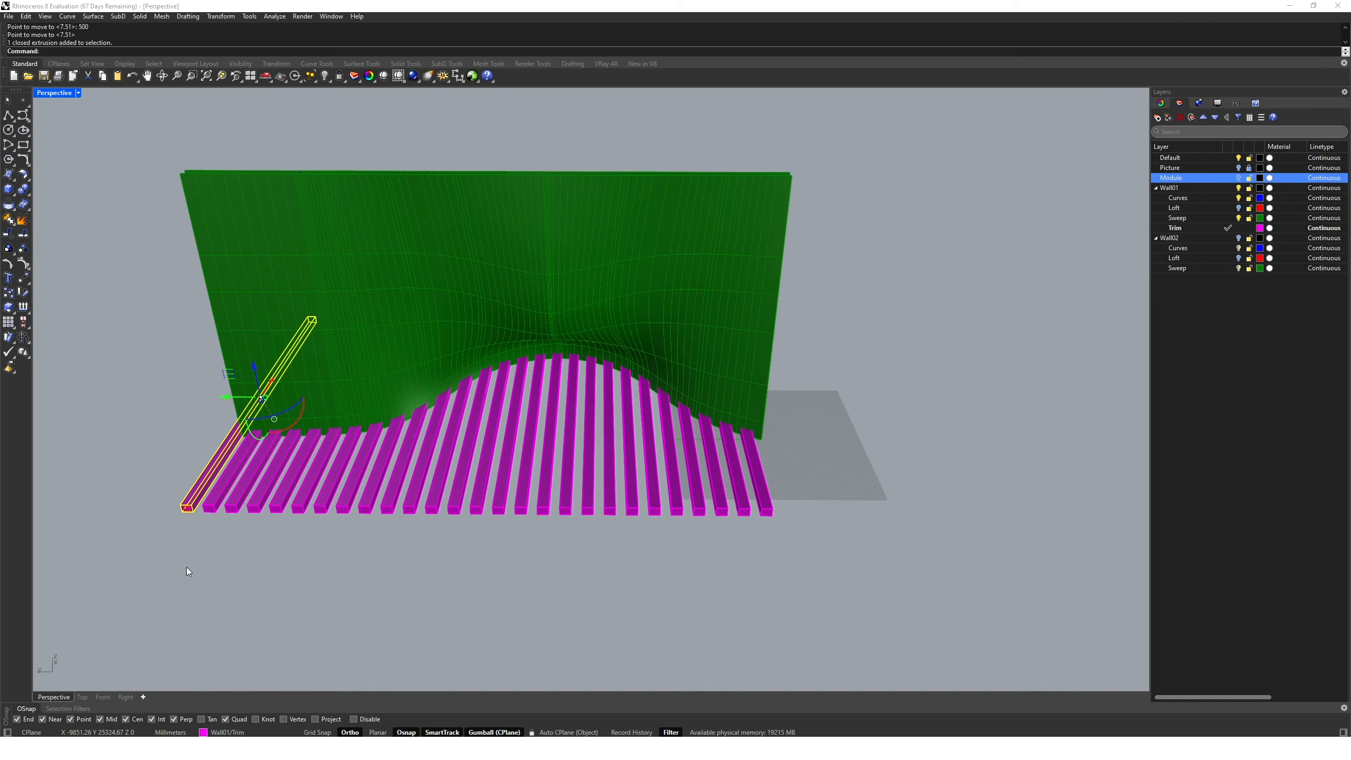
drag(850, 477, 180, 578)
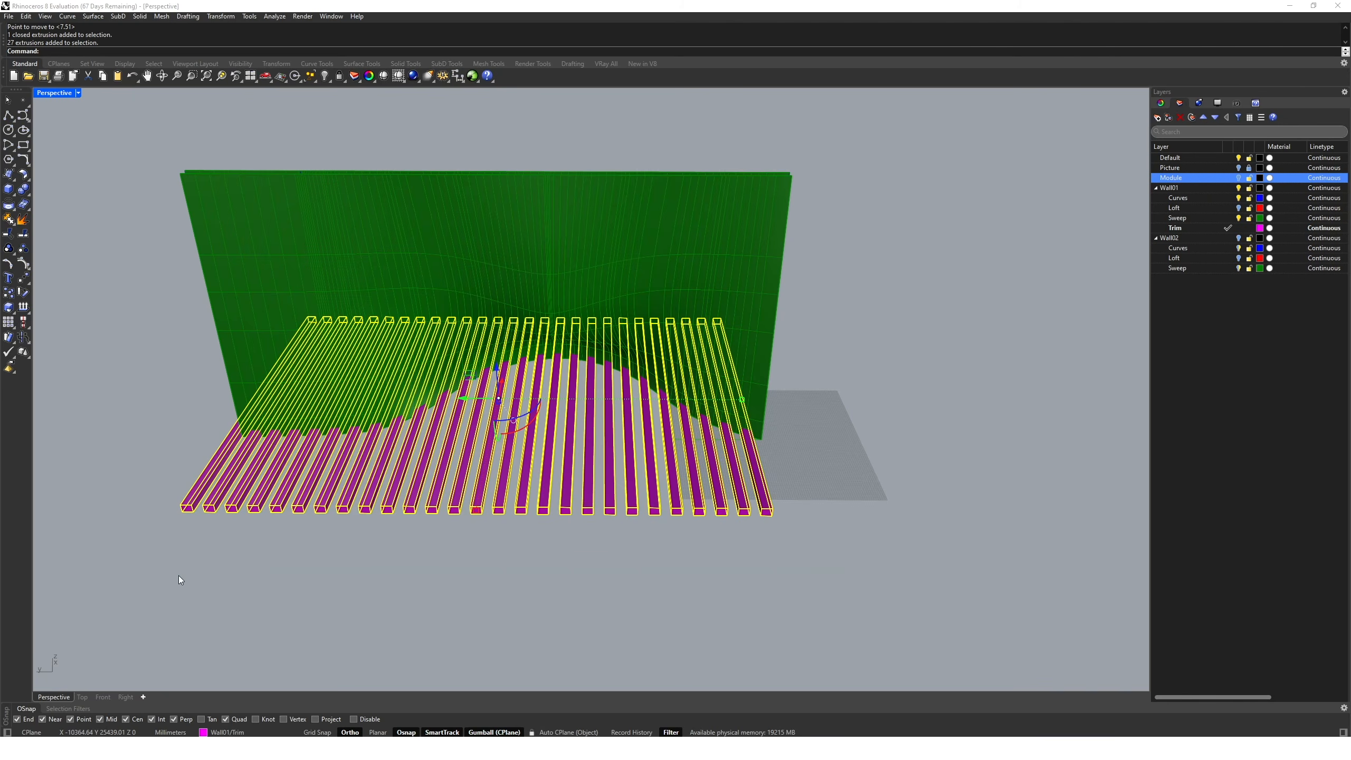
text(Copy)
key(Return)
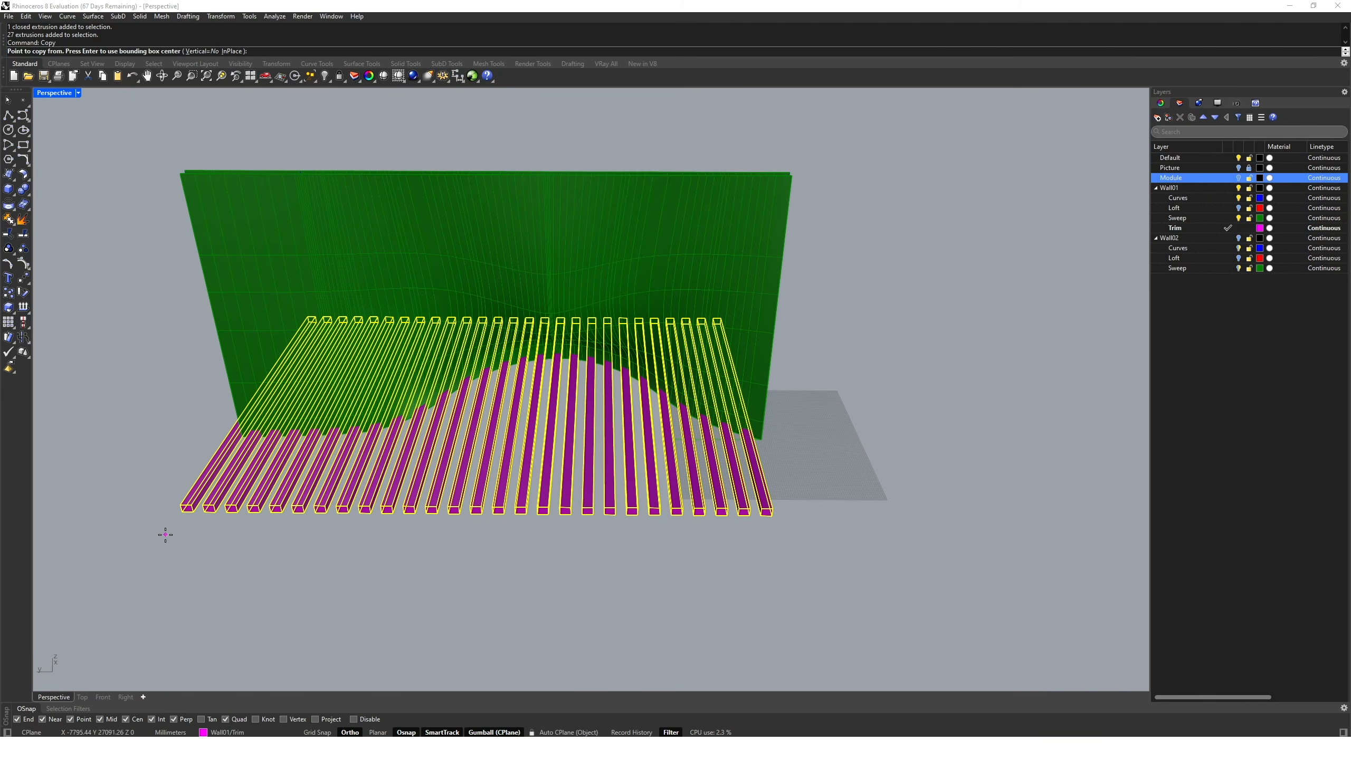
scroll(219, 490, up, 5)
click(195, 425)
scroll(212, 420, down, 2)
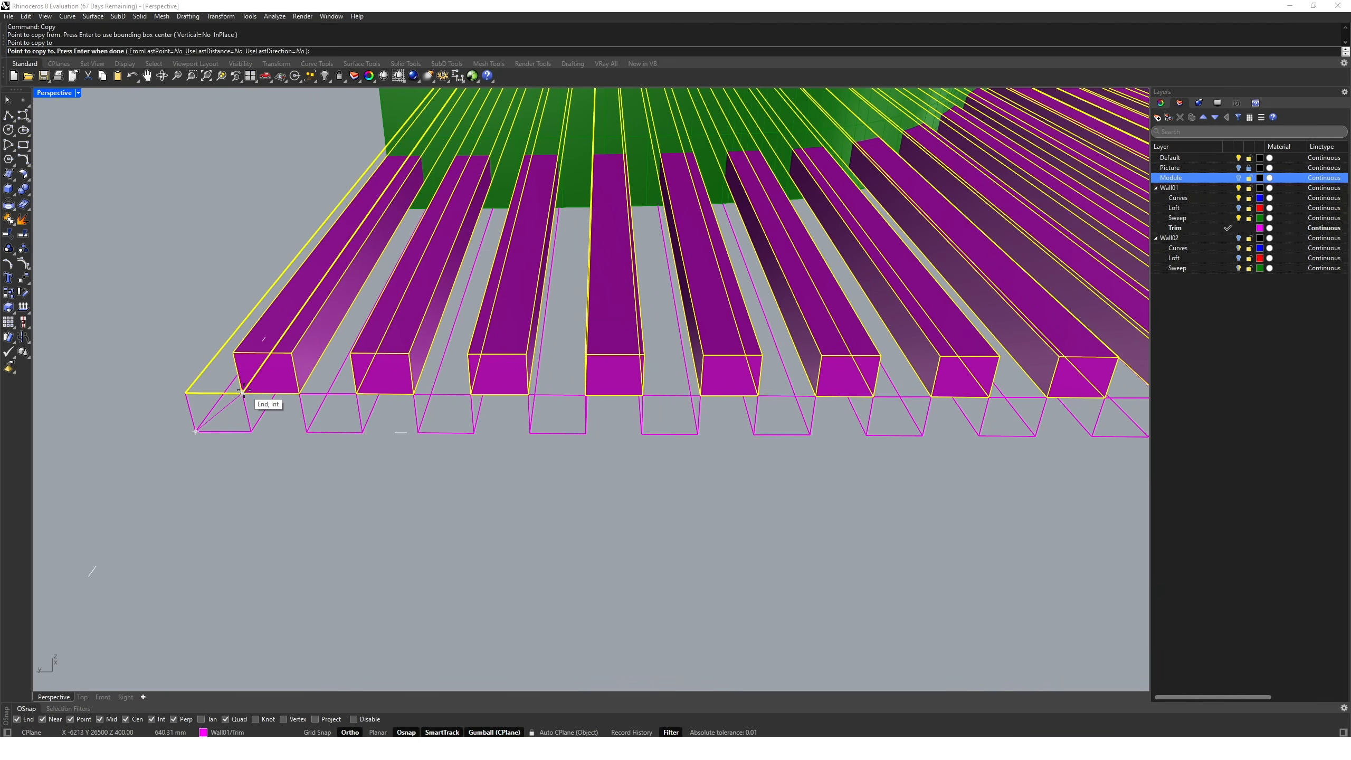
scroll(242, 426, down, 4)
click(241, 438)
key(Return)
Delete the lower-row bar that sticks out past the far end of the wall.
click(230, 438)
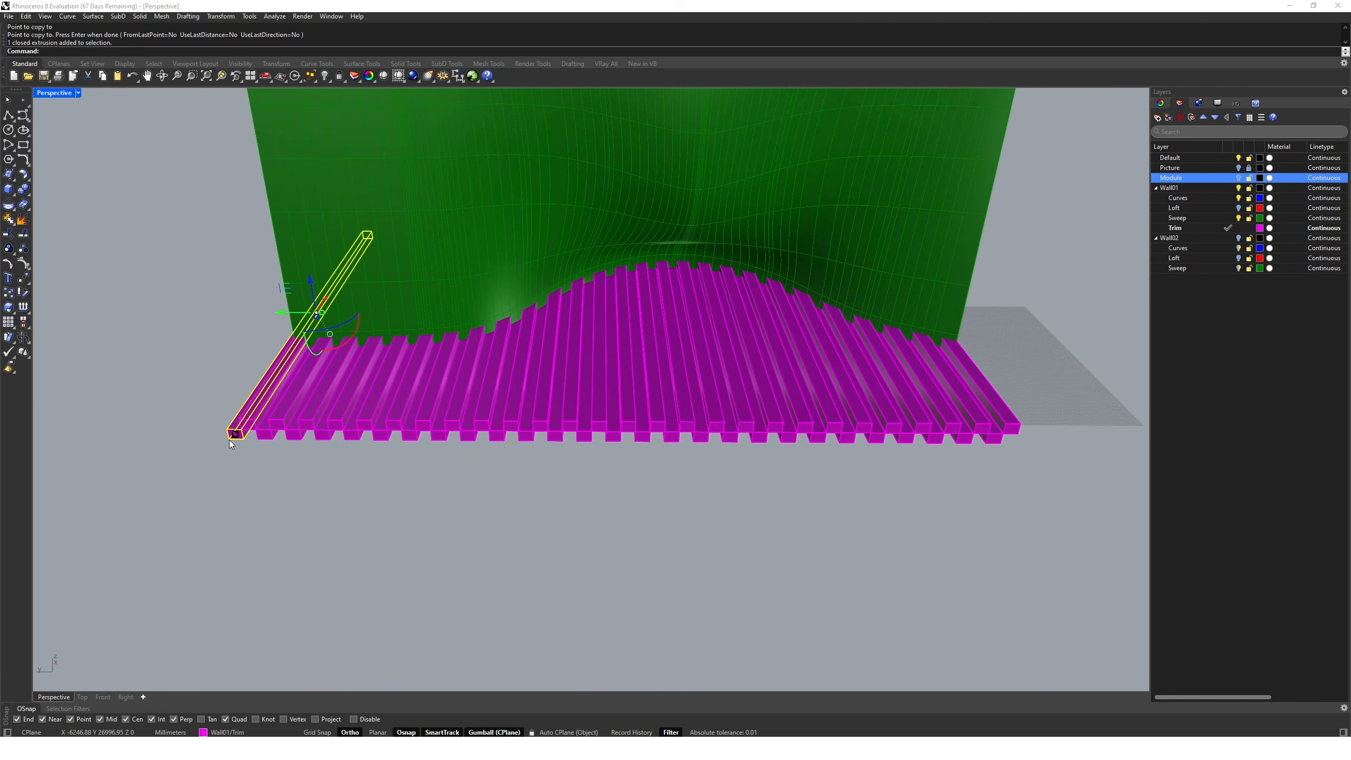
key(Delete)
scroll(660, 471, up, 3)
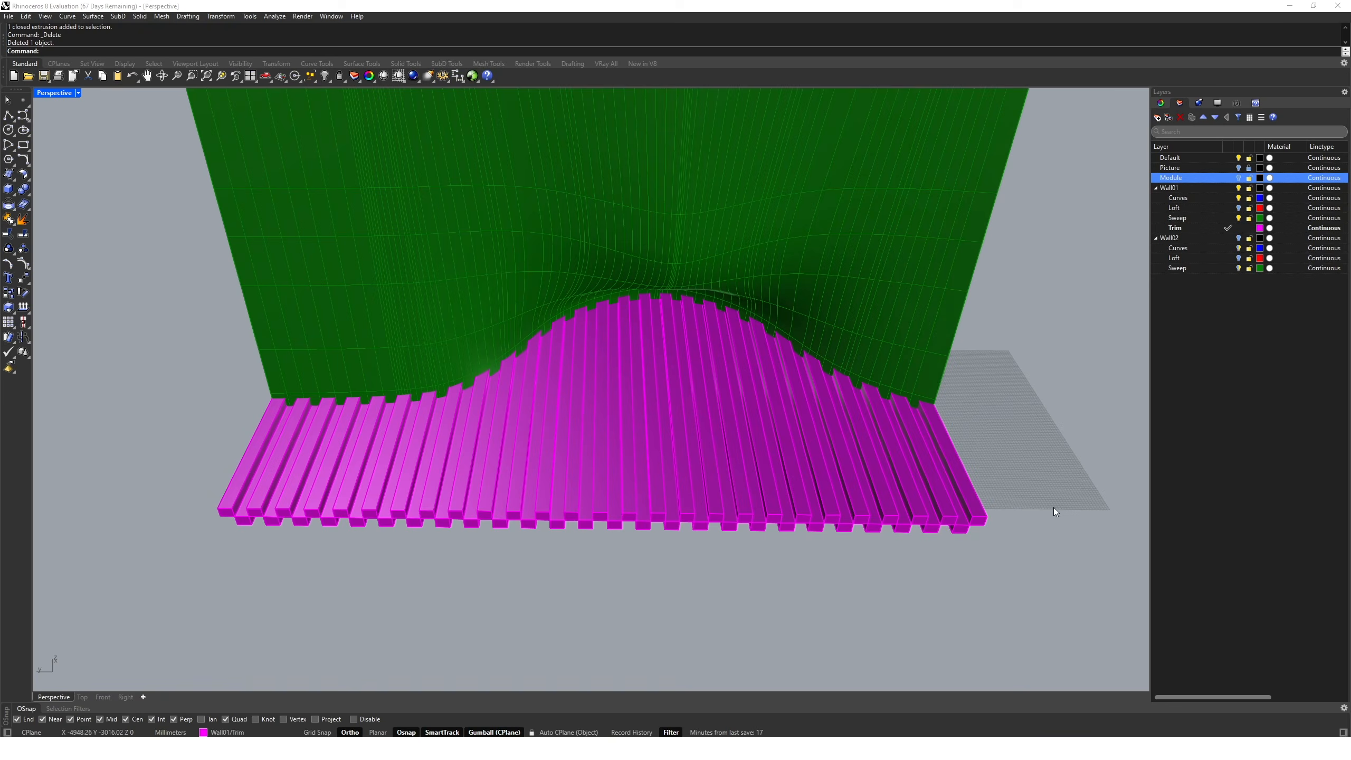
Array both staggered rows of bars upward with ArrayLinear, 17 items at 800 mm spacing, using bar corners as reference points.
drag(1049, 499, 251, 588)
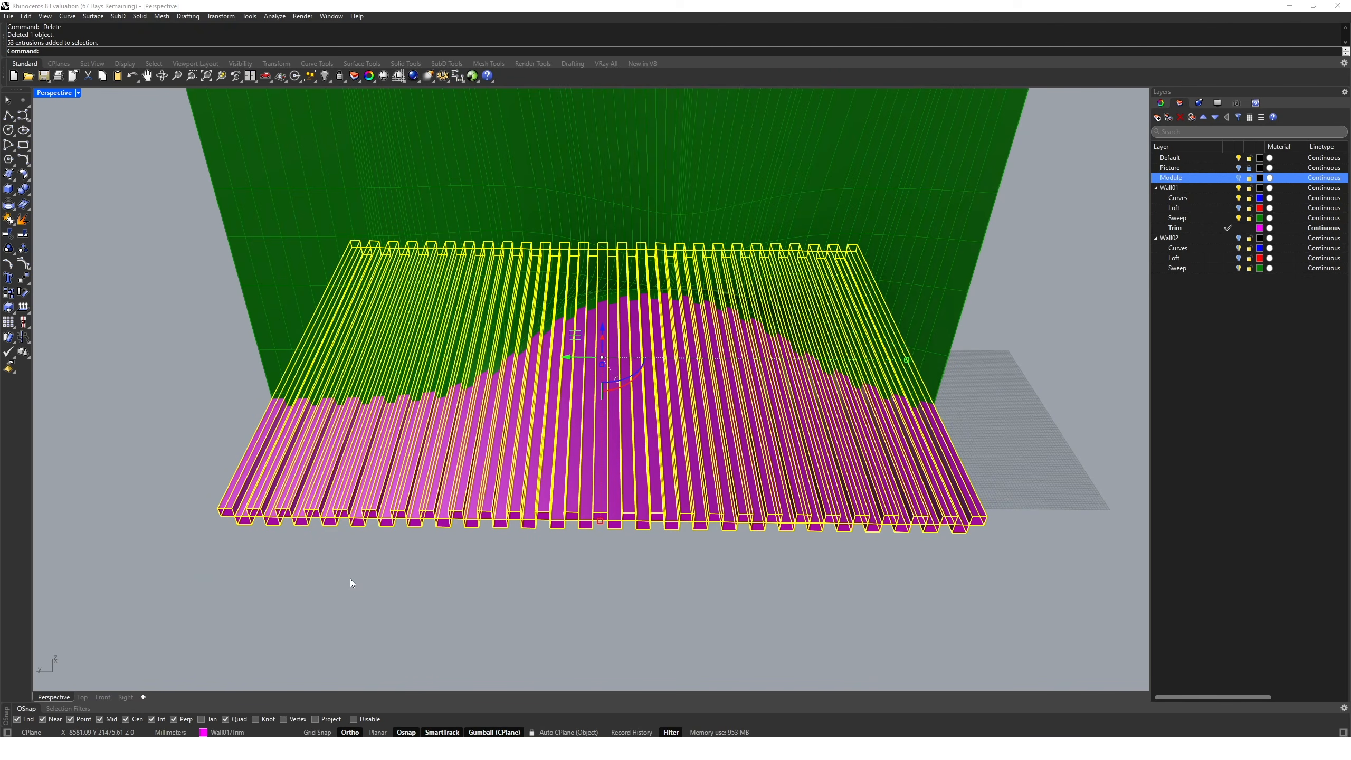
text(ArrayLinear)
key(Return)
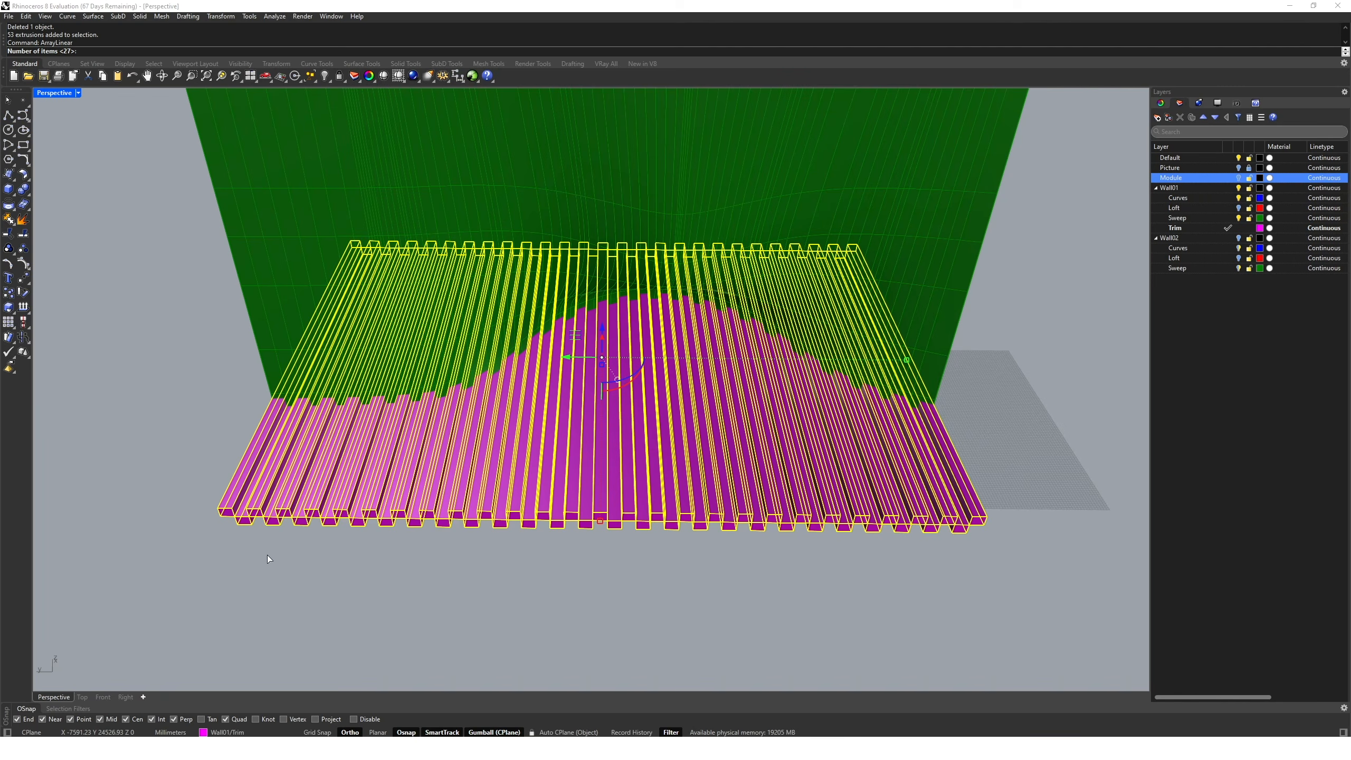
text(17)
key(Return)
scroll(248, 543, up, 5)
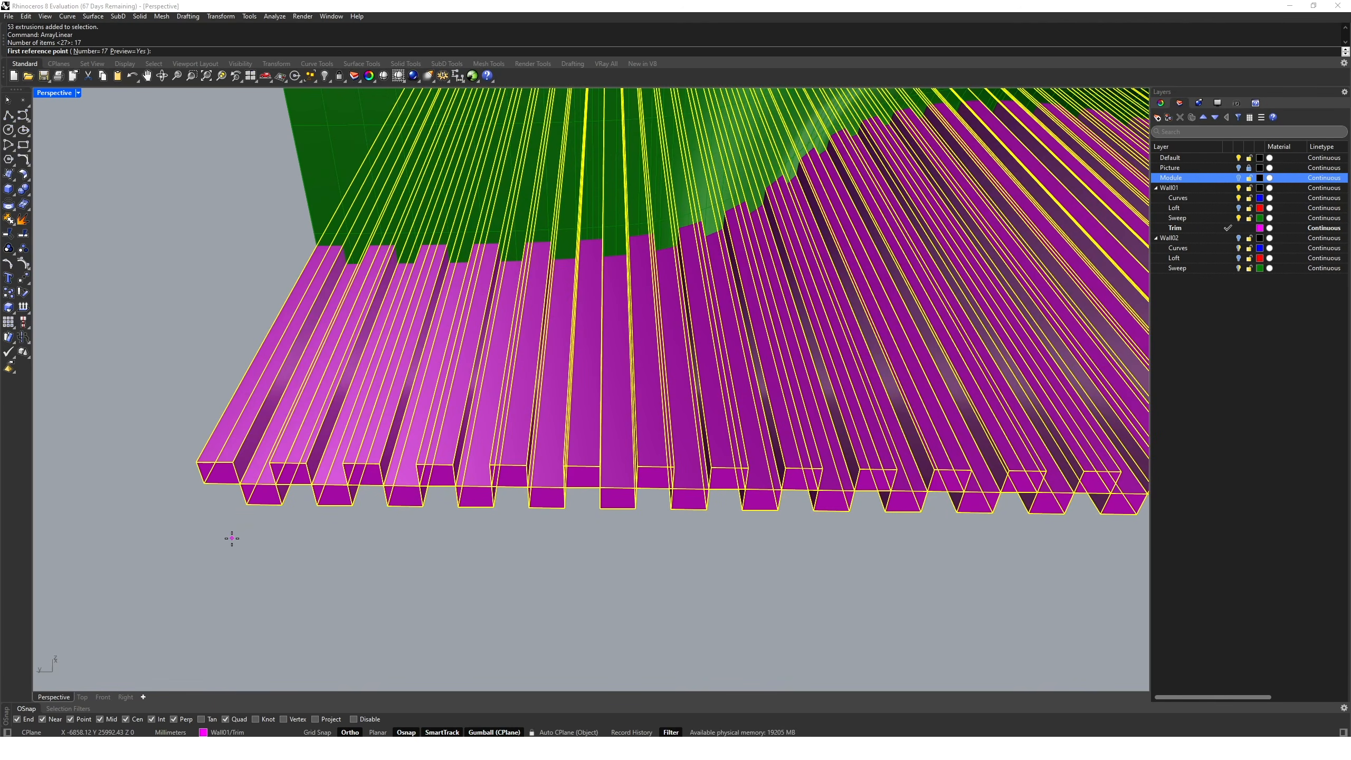
click(248, 482)
click(263, 474)
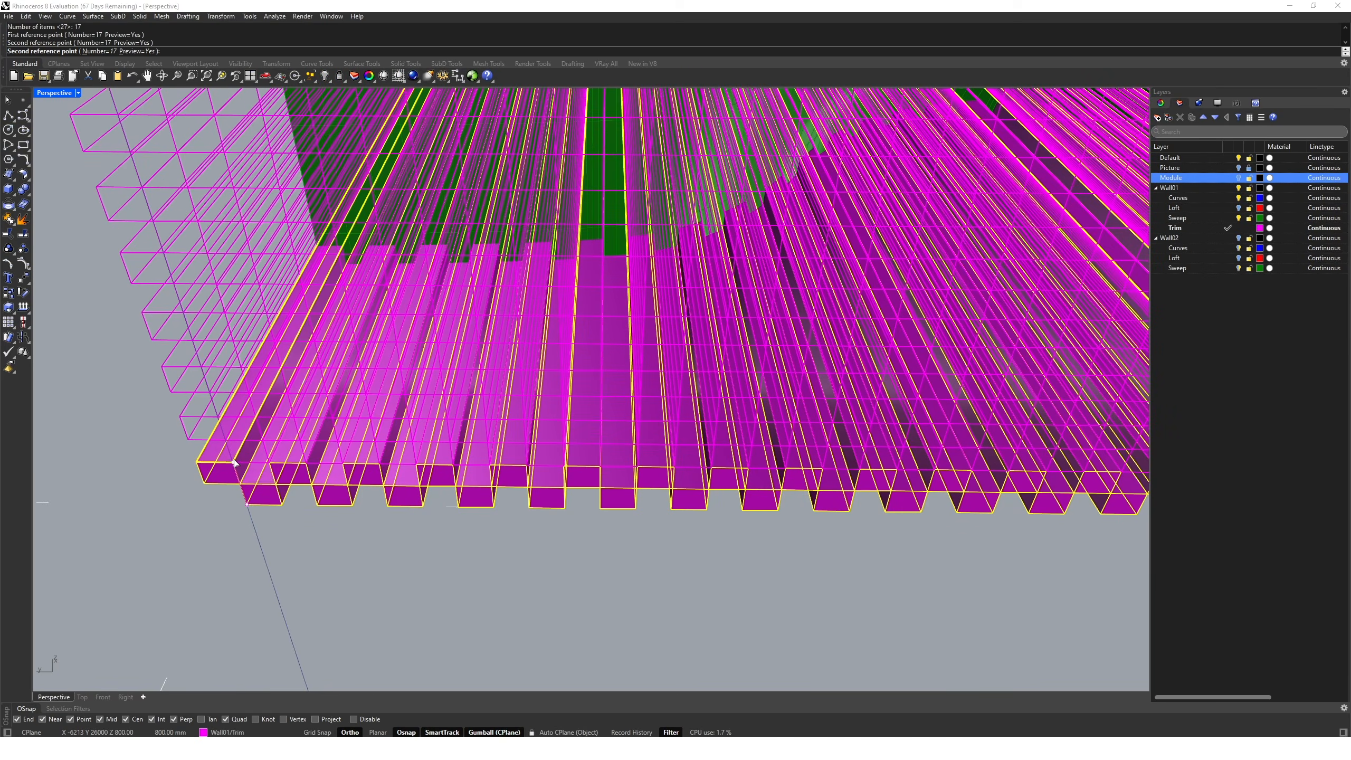
scroll(287, 515, down, 8)
click(404, 453)
In the Top view, trim away all bar portions on the negative X side of the Wall01 outer sweep surface.
scroll(517, 308, up, 2)
right_drag(516, 309, 519, 421)
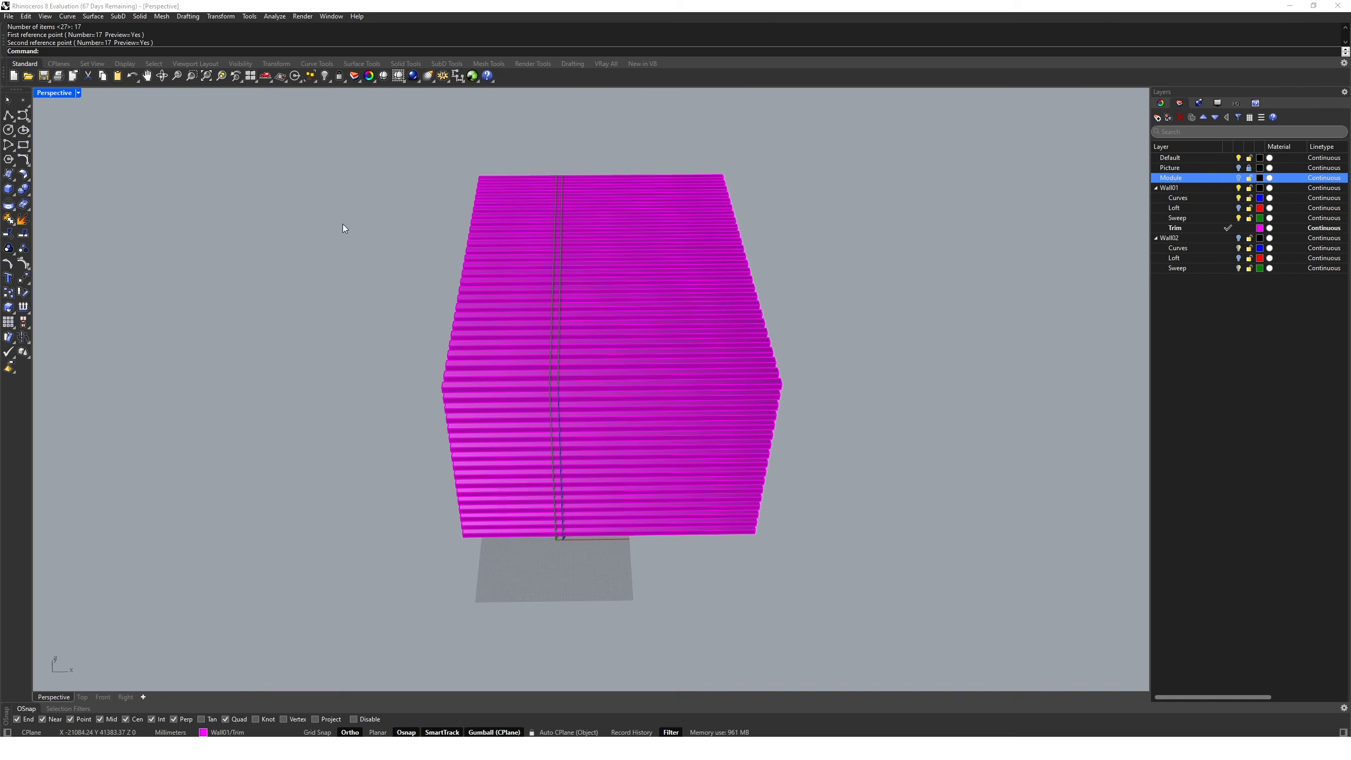
double_click(47, 93)
double_click(42, 93)
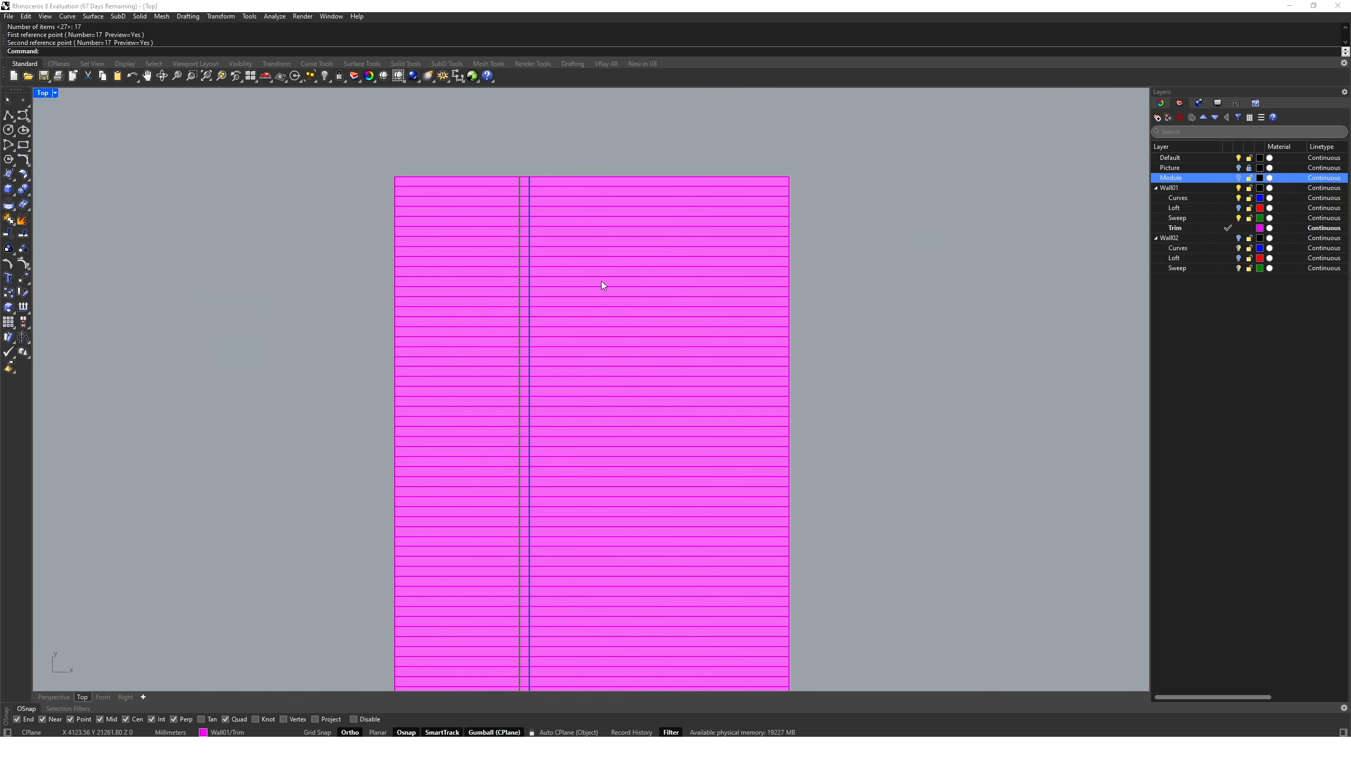
click(520, 307)
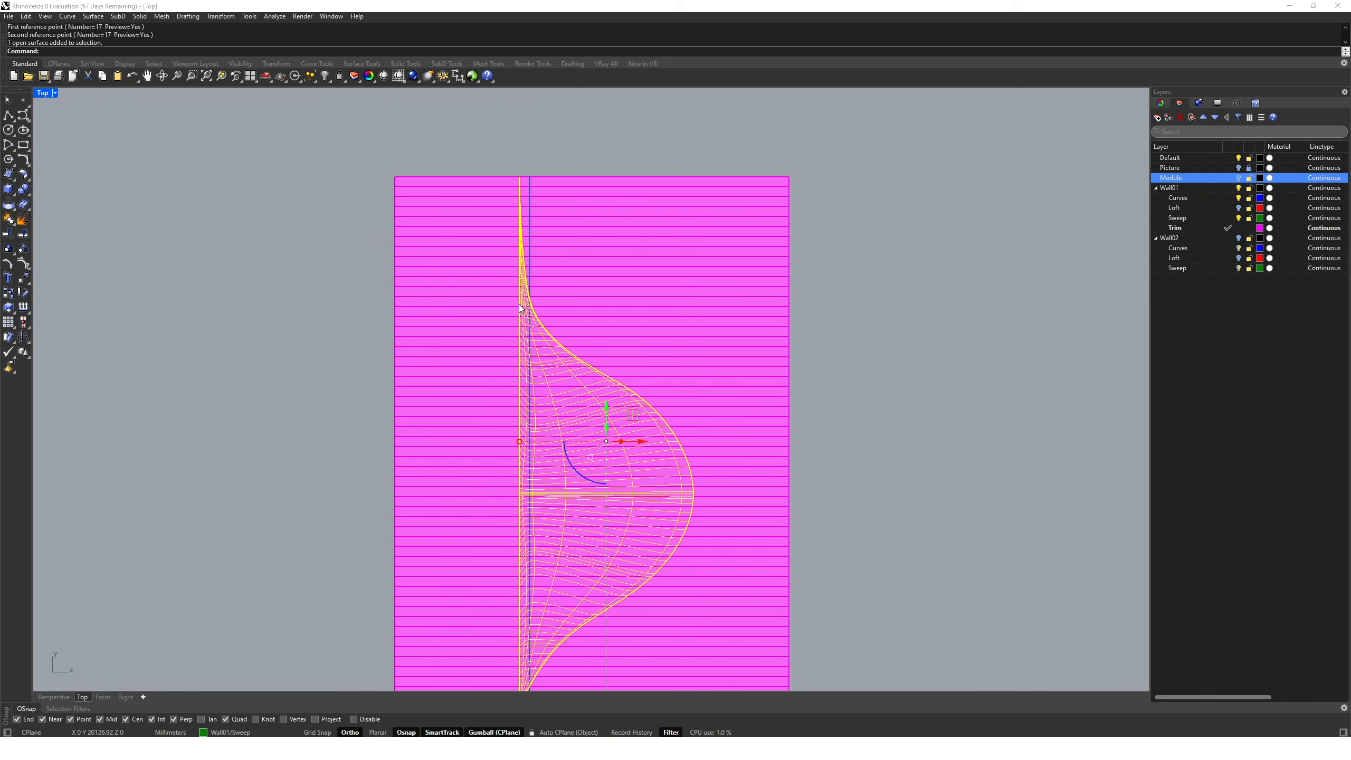
right_drag(694, 319, 673, 299)
scroll(681, 276, down, 1)
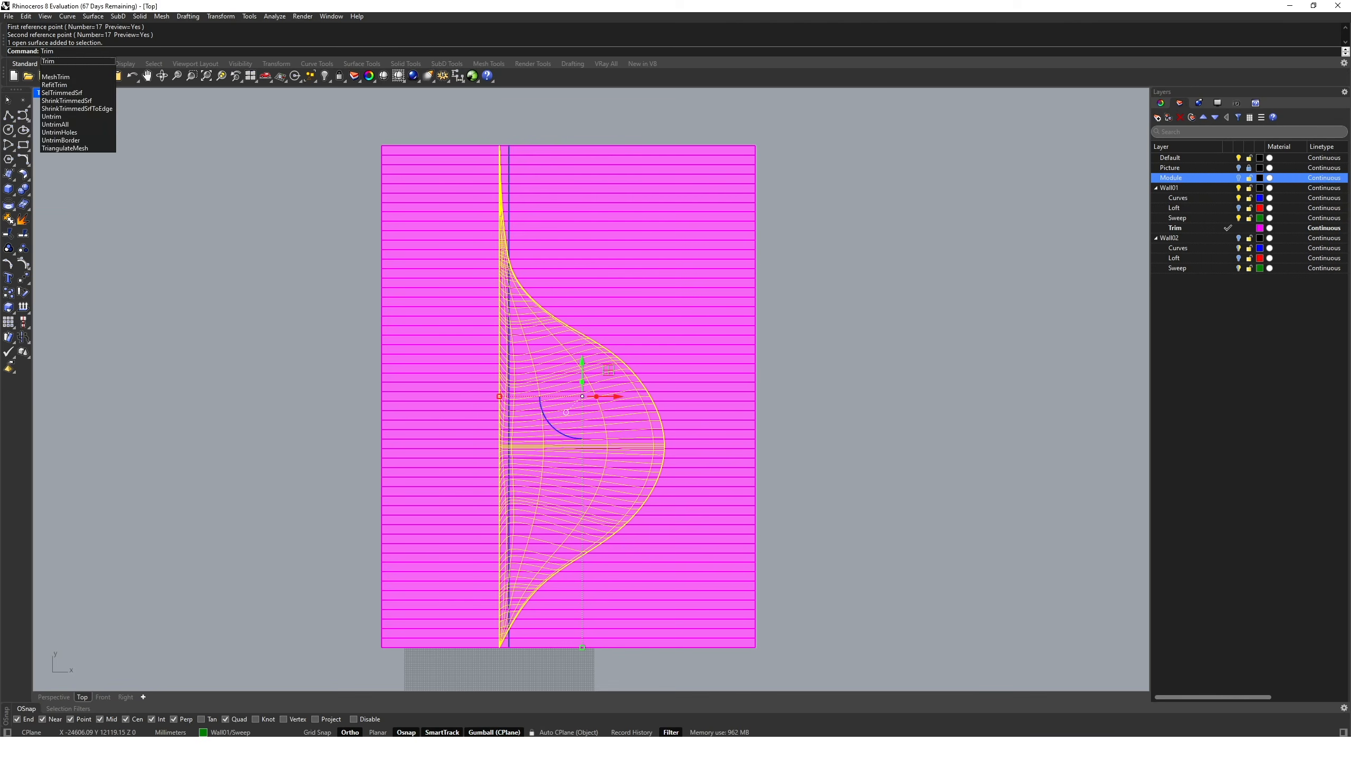
key(Return)
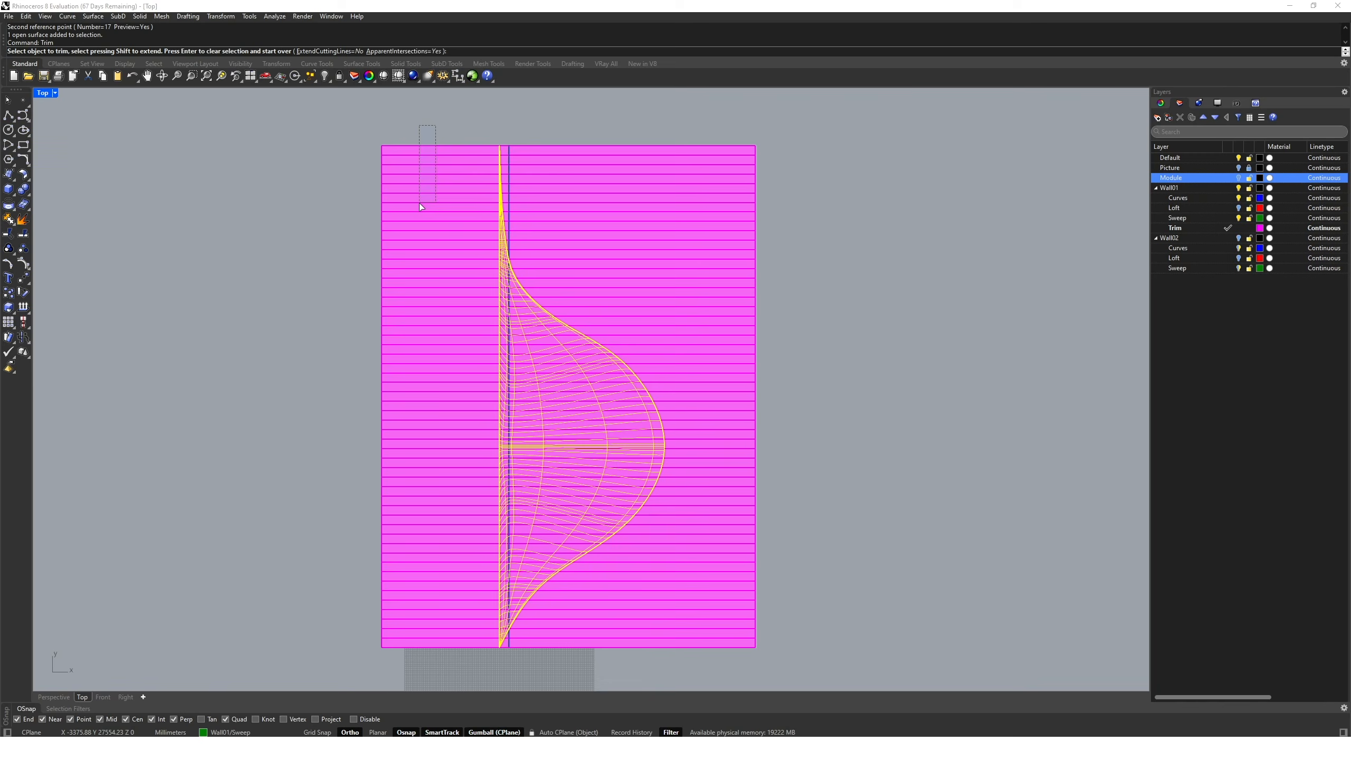
drag(420, 206, 419, 202)
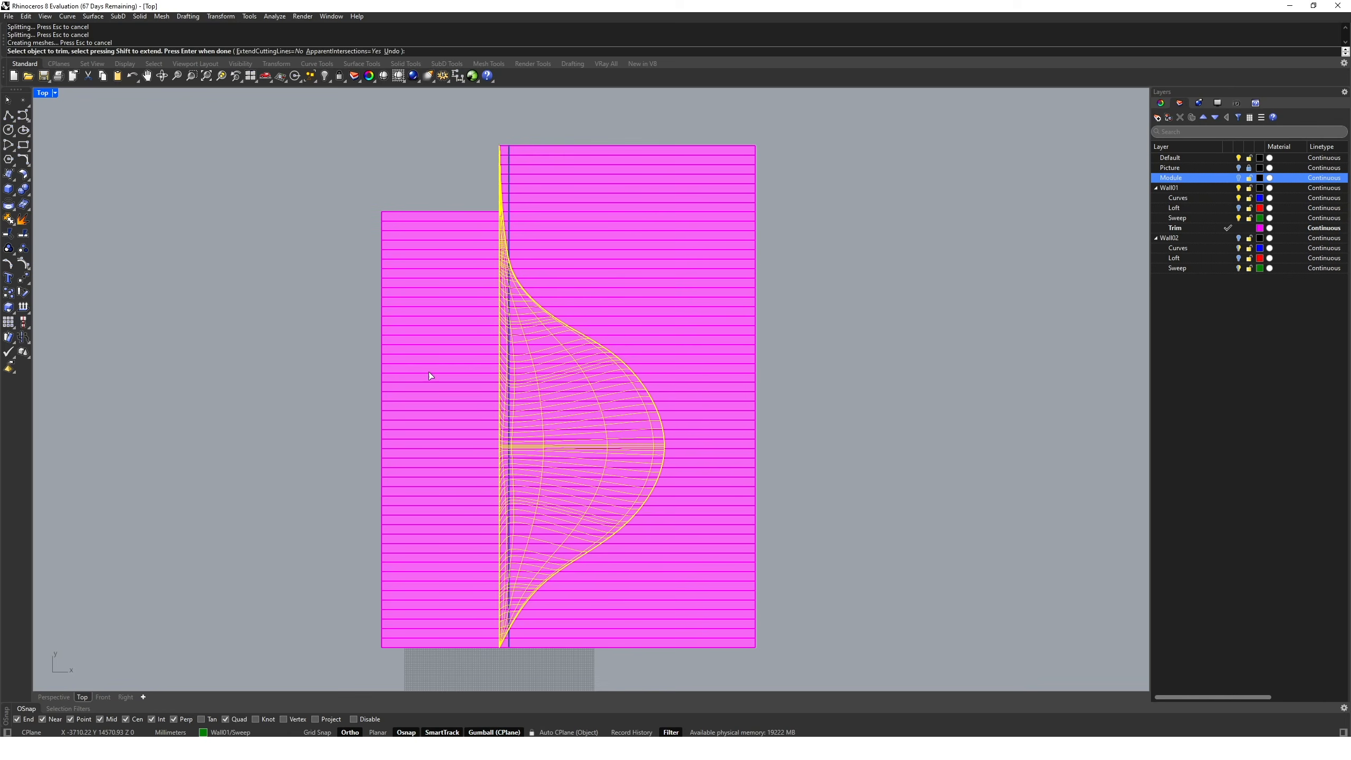
drag(433, 303, 432, 300)
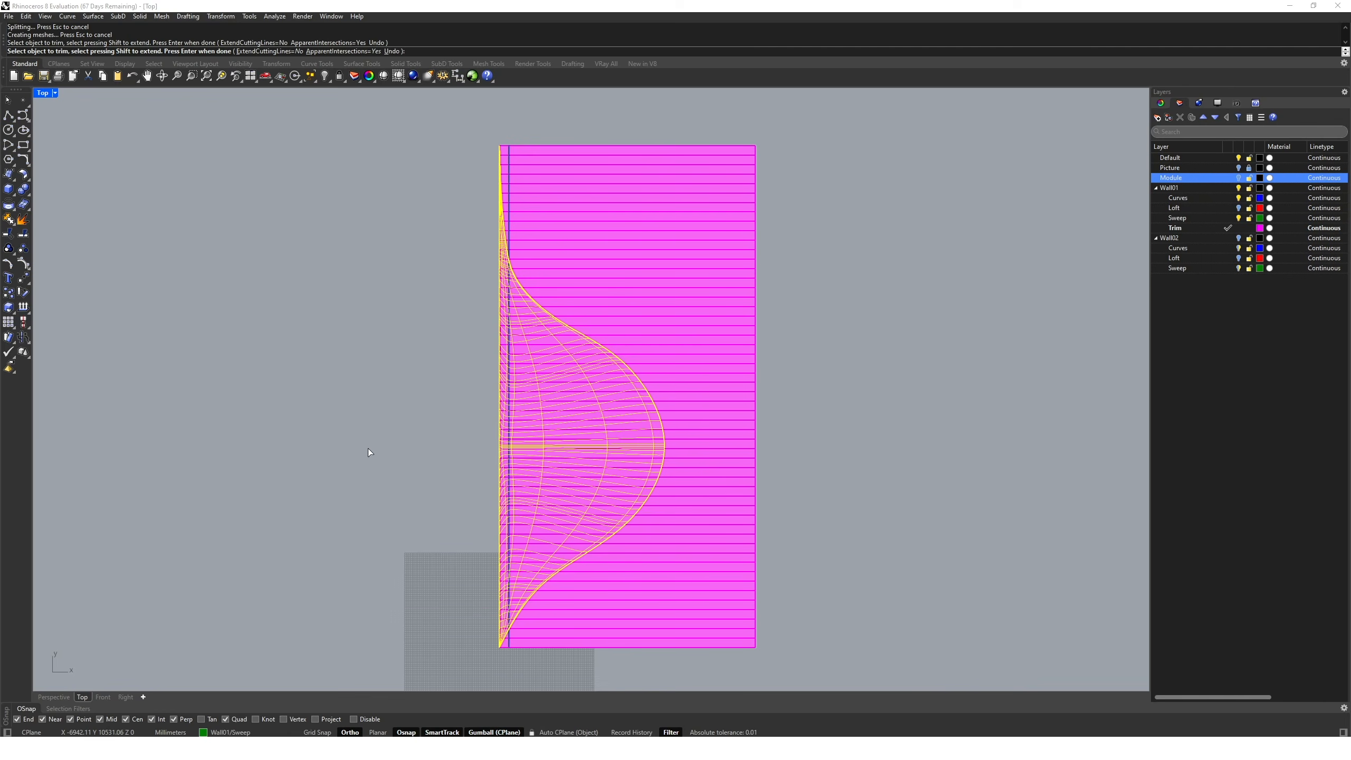
key(Return)
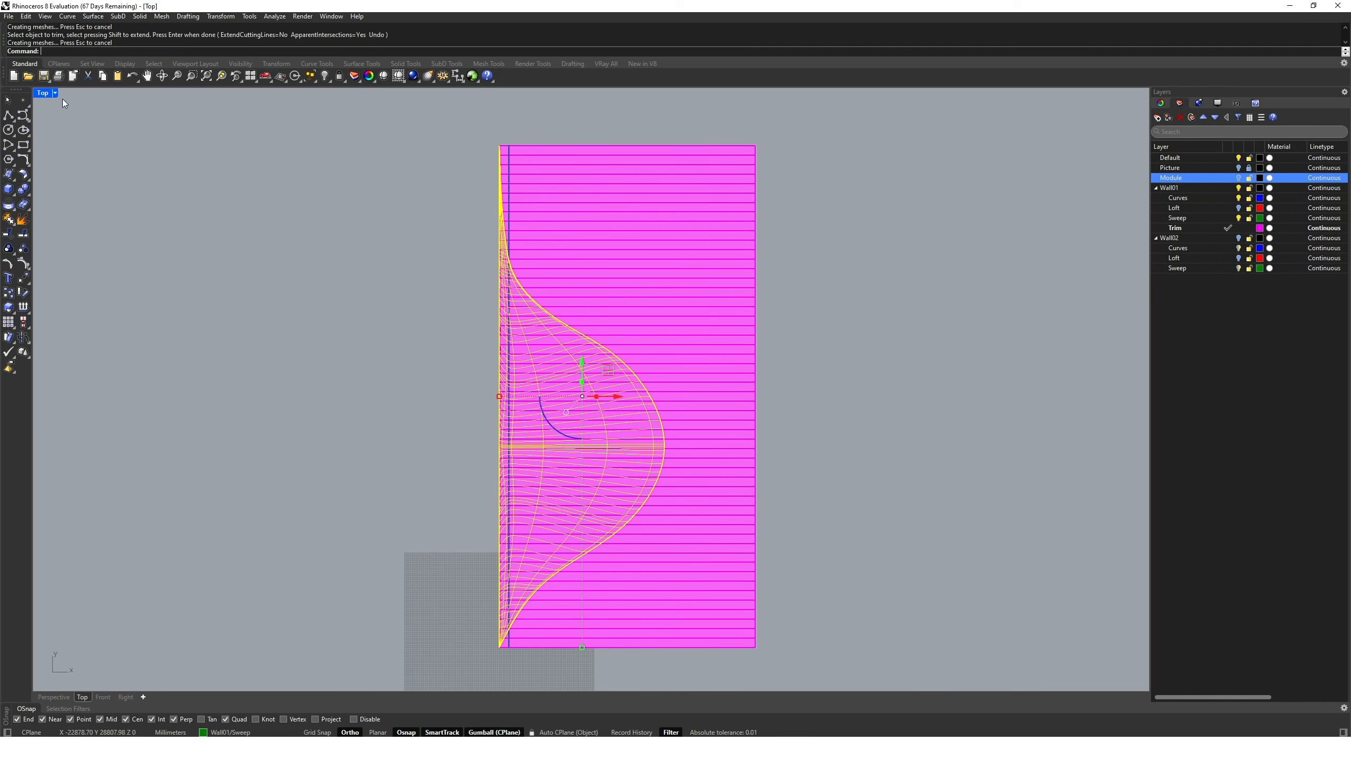
Temporarily hide the Wall01 Sweep layer and inspect the trimmed bar ends in the Perspective view.
double_click(43, 91)
double_click(610, 95)
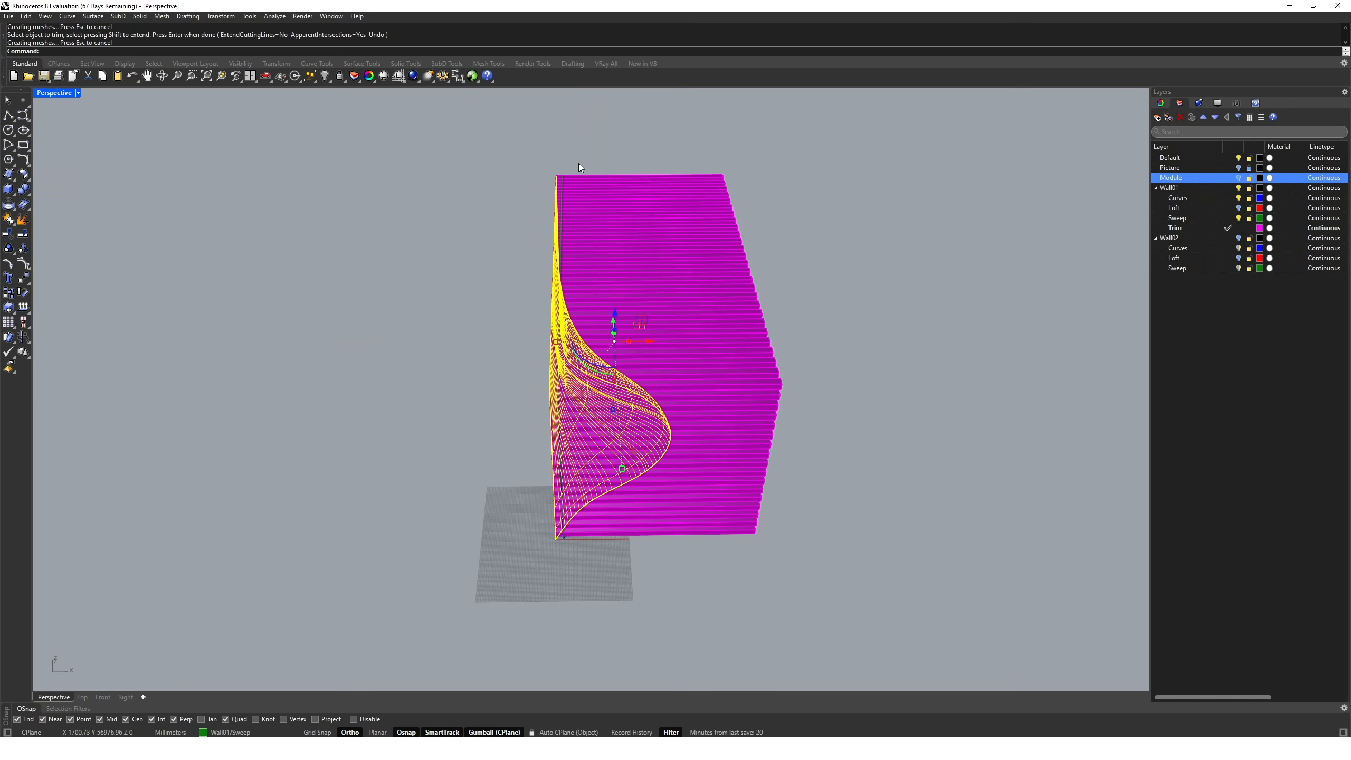
click(581, 163)
right_drag(745, 277, 1027, 220)
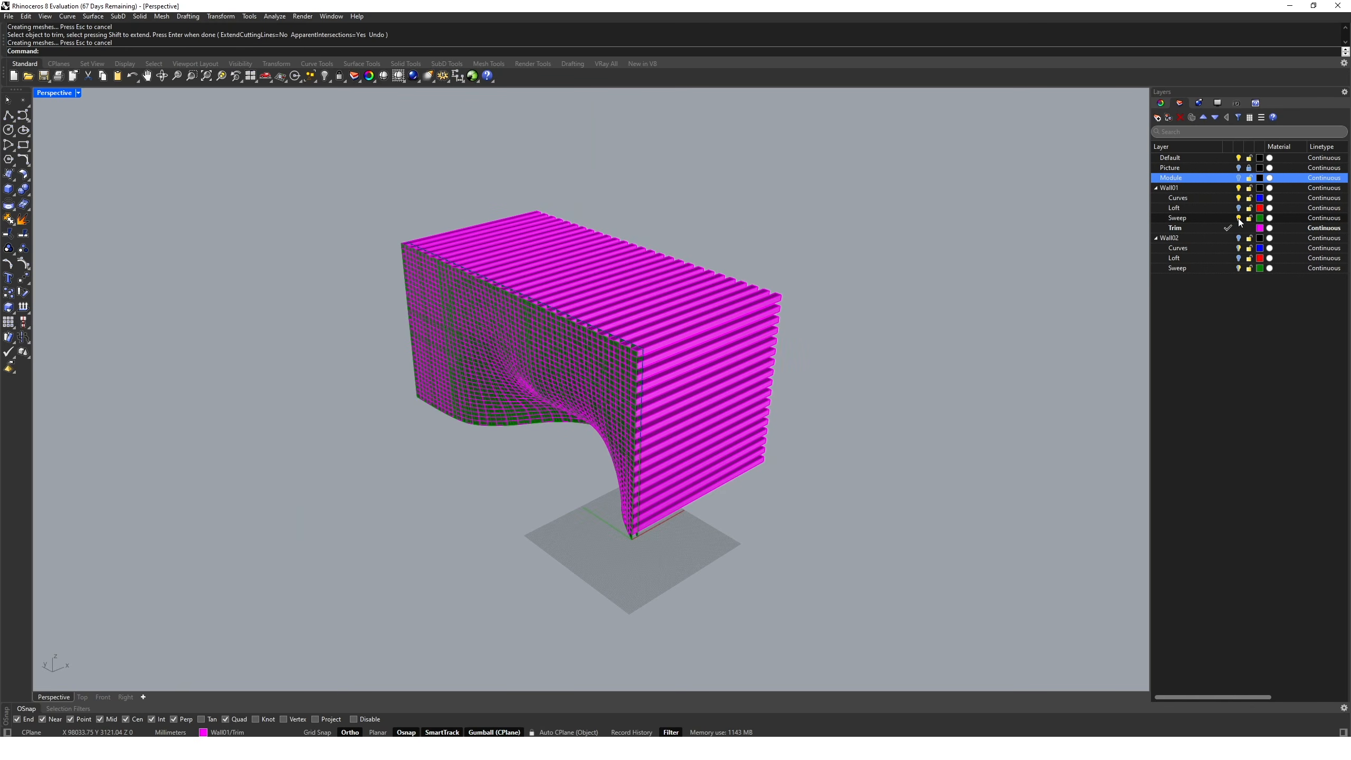
click(1238, 218)
scroll(511, 391, up, 6)
right_drag(512, 393, 611, 329)
right_drag(615, 358, 592, 426)
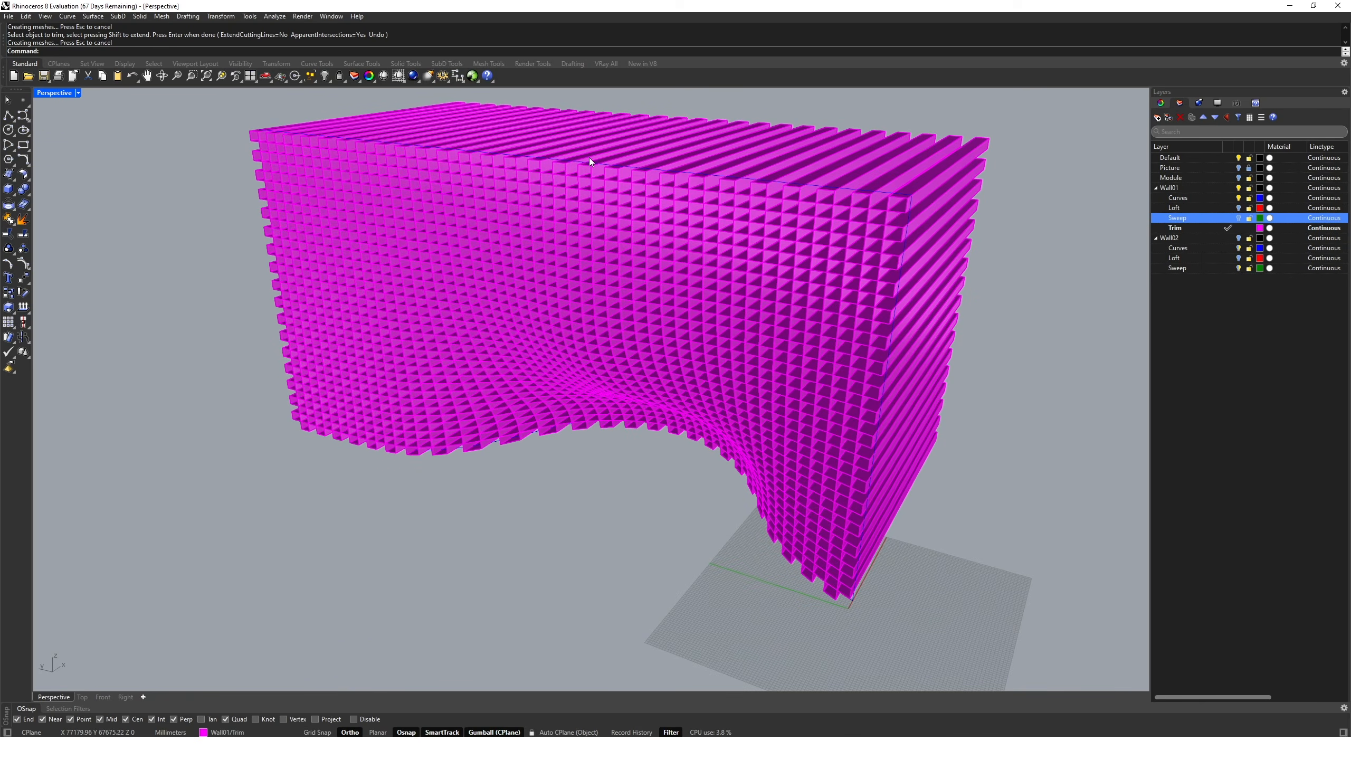
click(1240, 217)
Trim away all bar portions on the positive X side of the Wall01 offset surface, working in the Top view.
scroll(868, 261, up, 5)
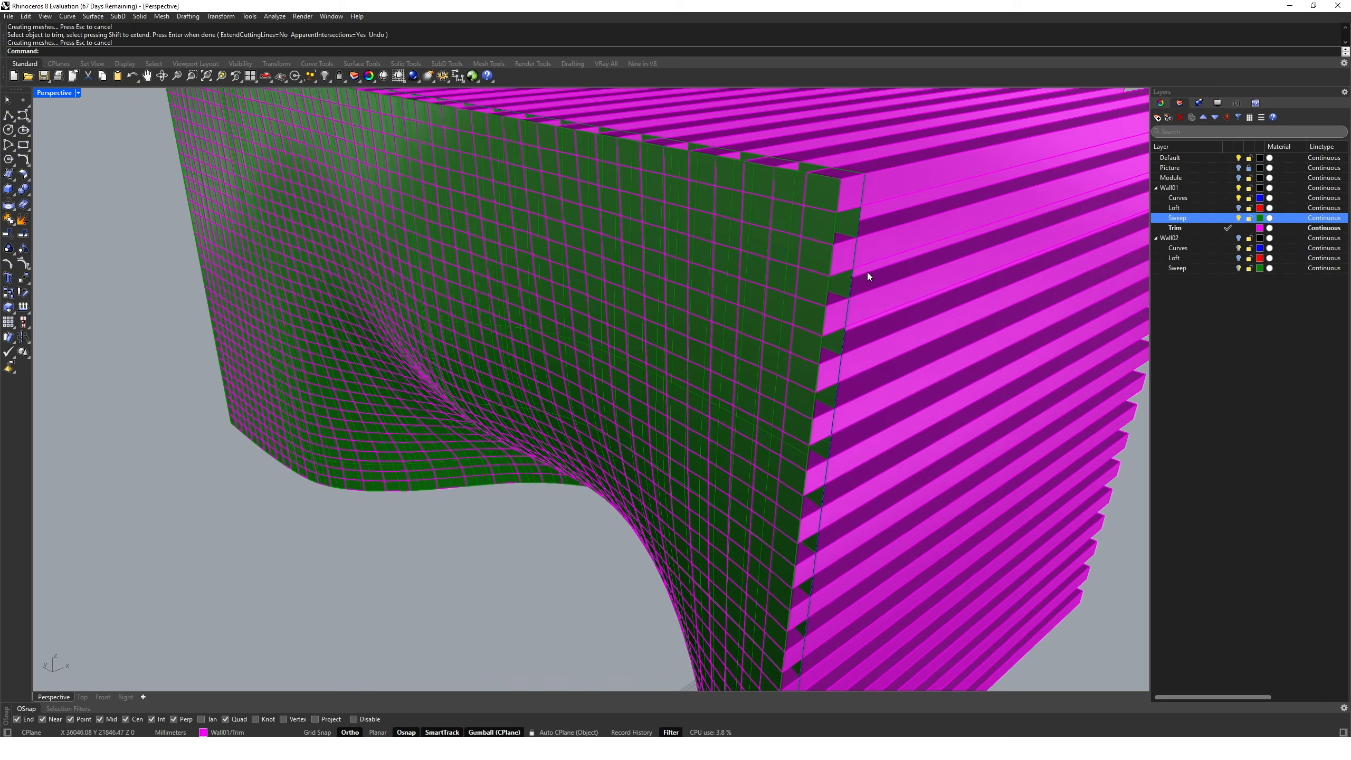
click(843, 283)
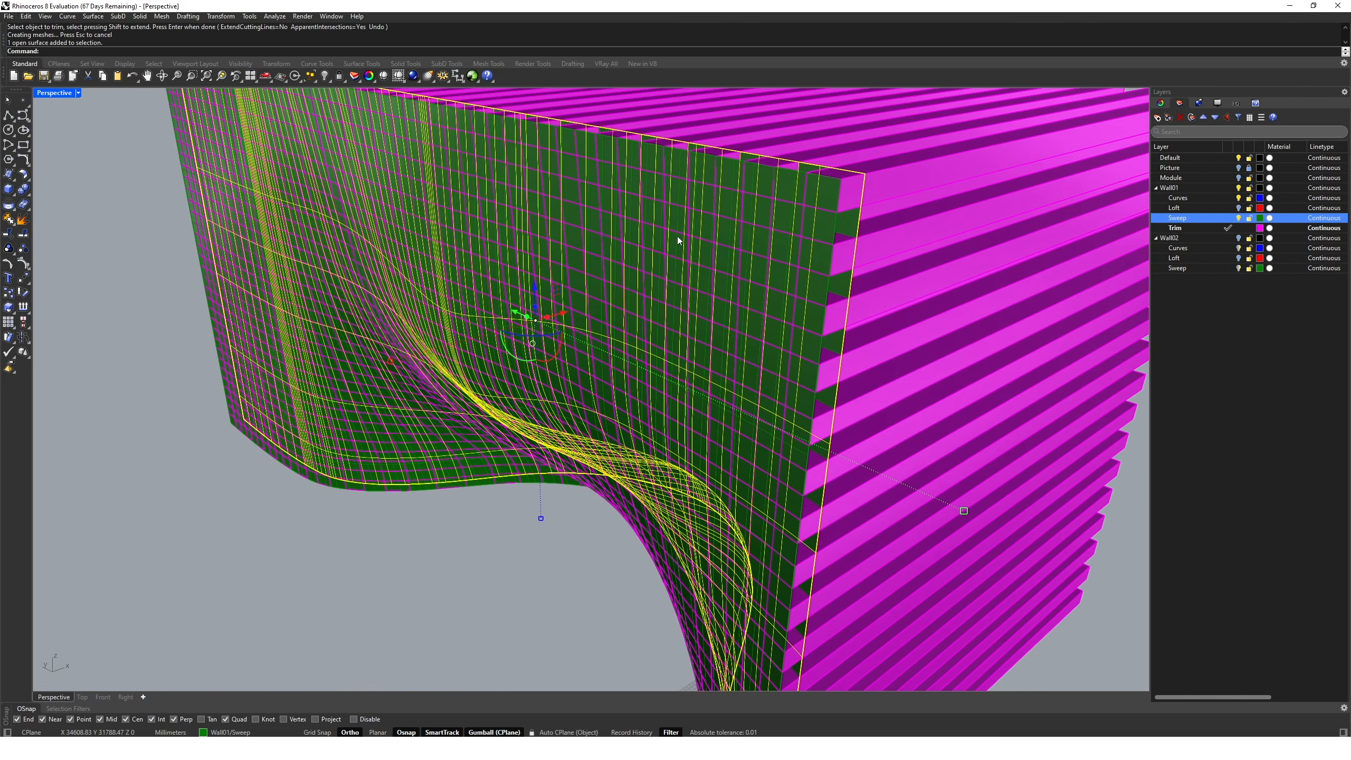
double_click(52, 94)
double_click(45, 91)
key(Return)
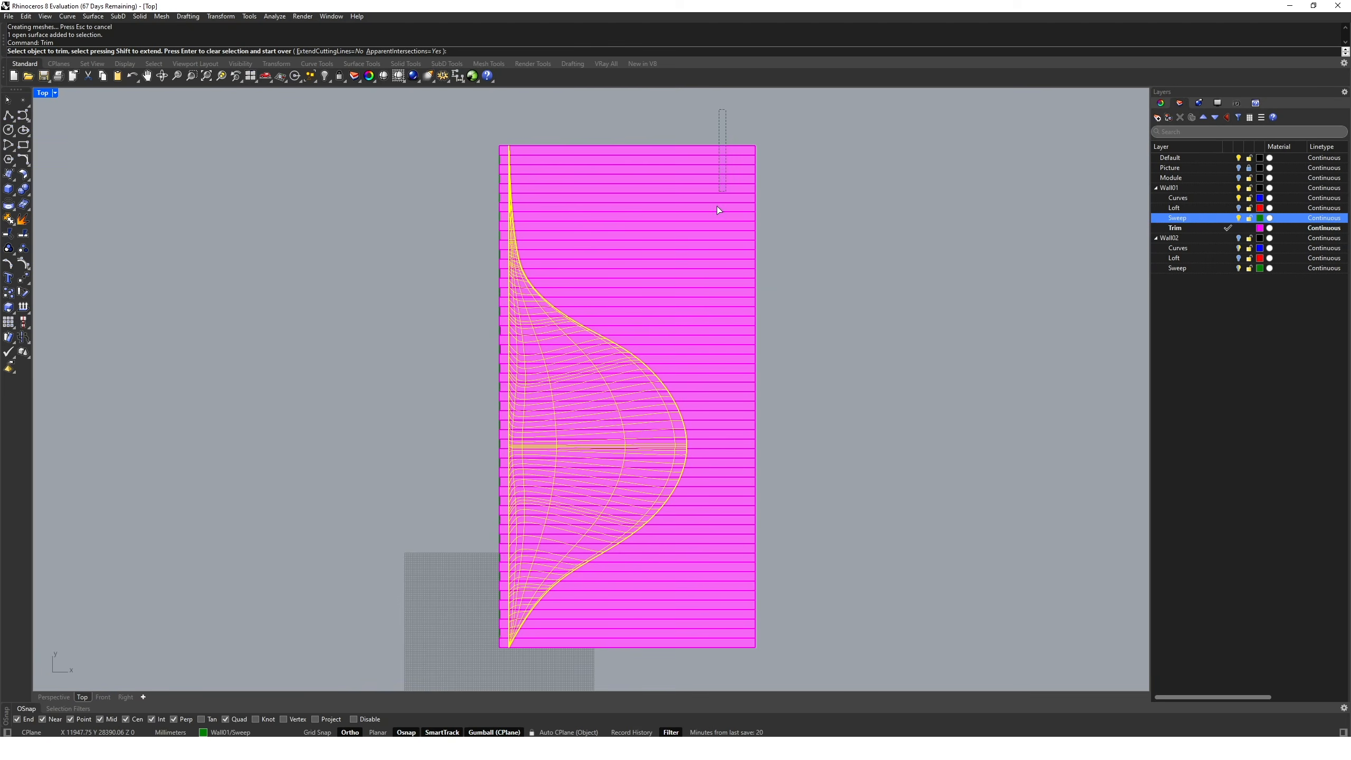
click(710, 264)
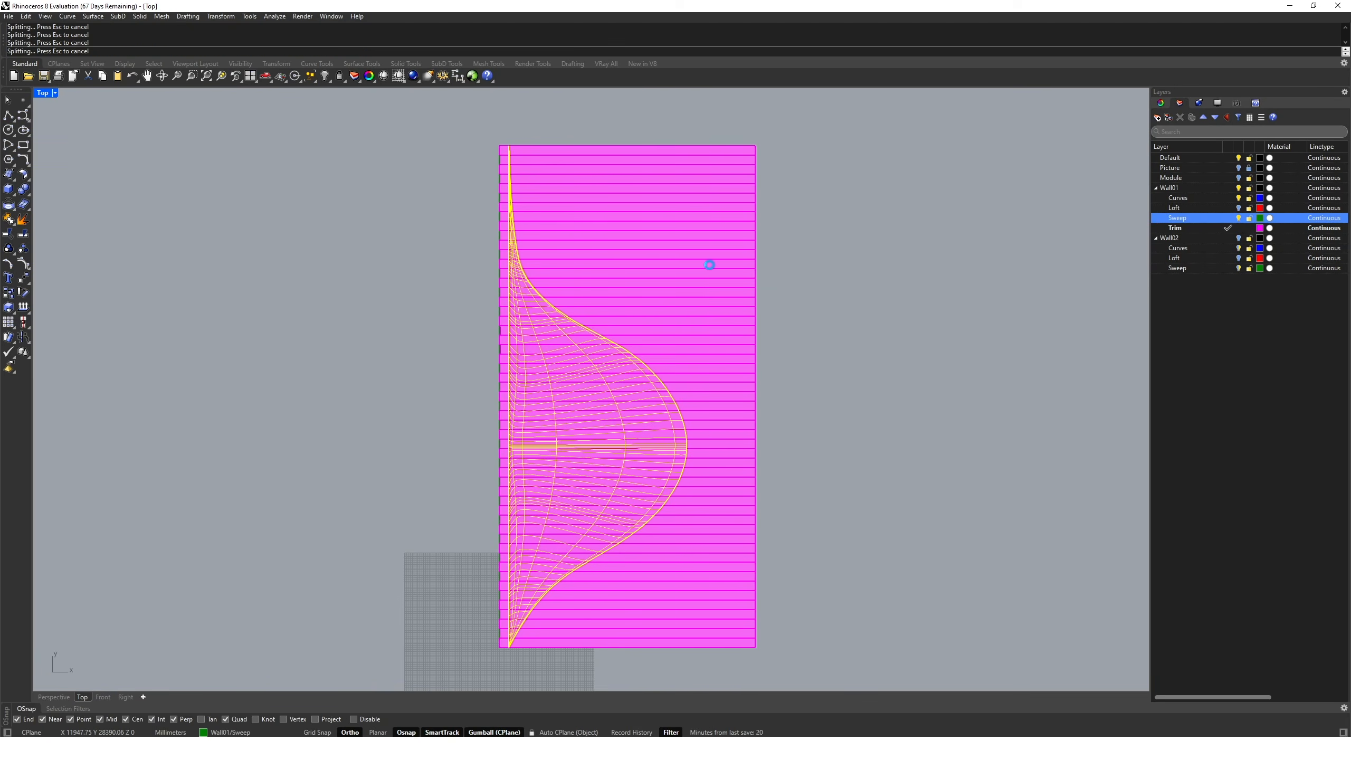
key(Return)
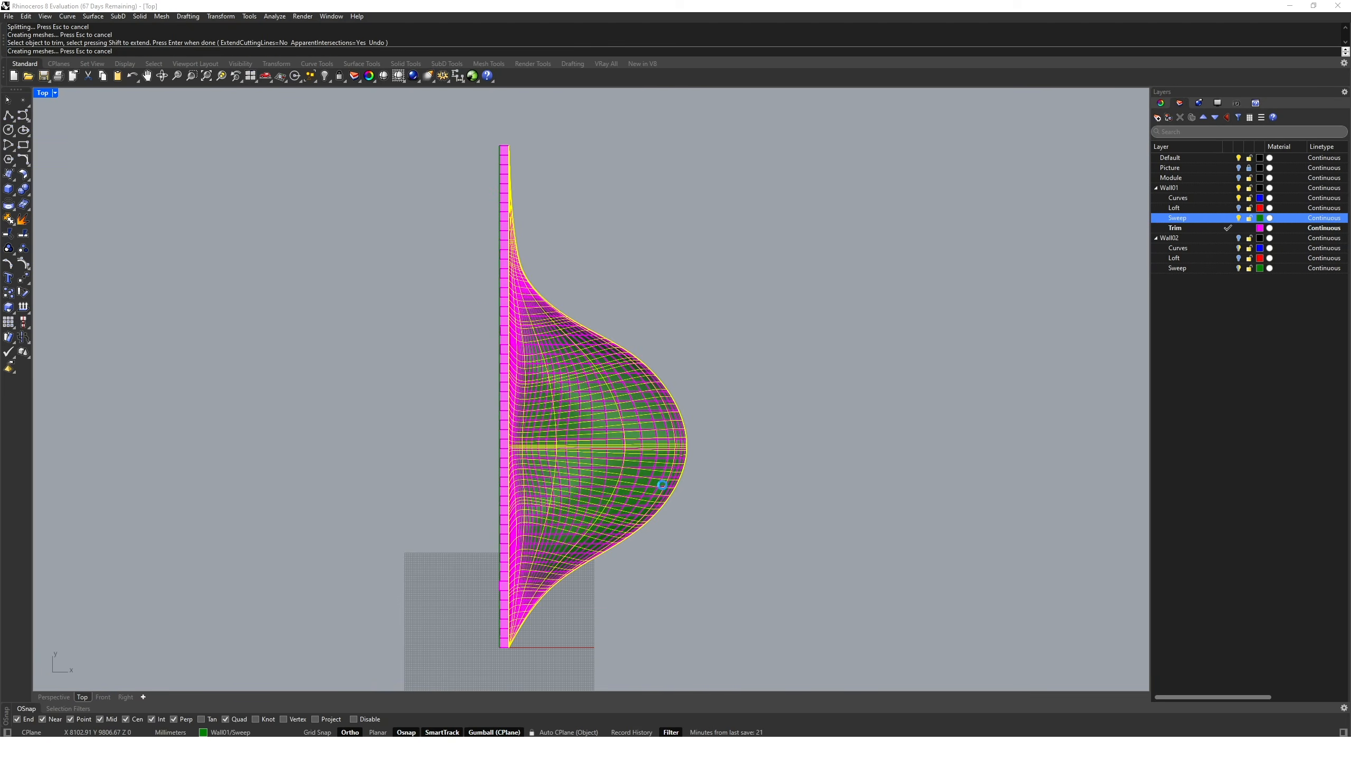
click(762, 399)
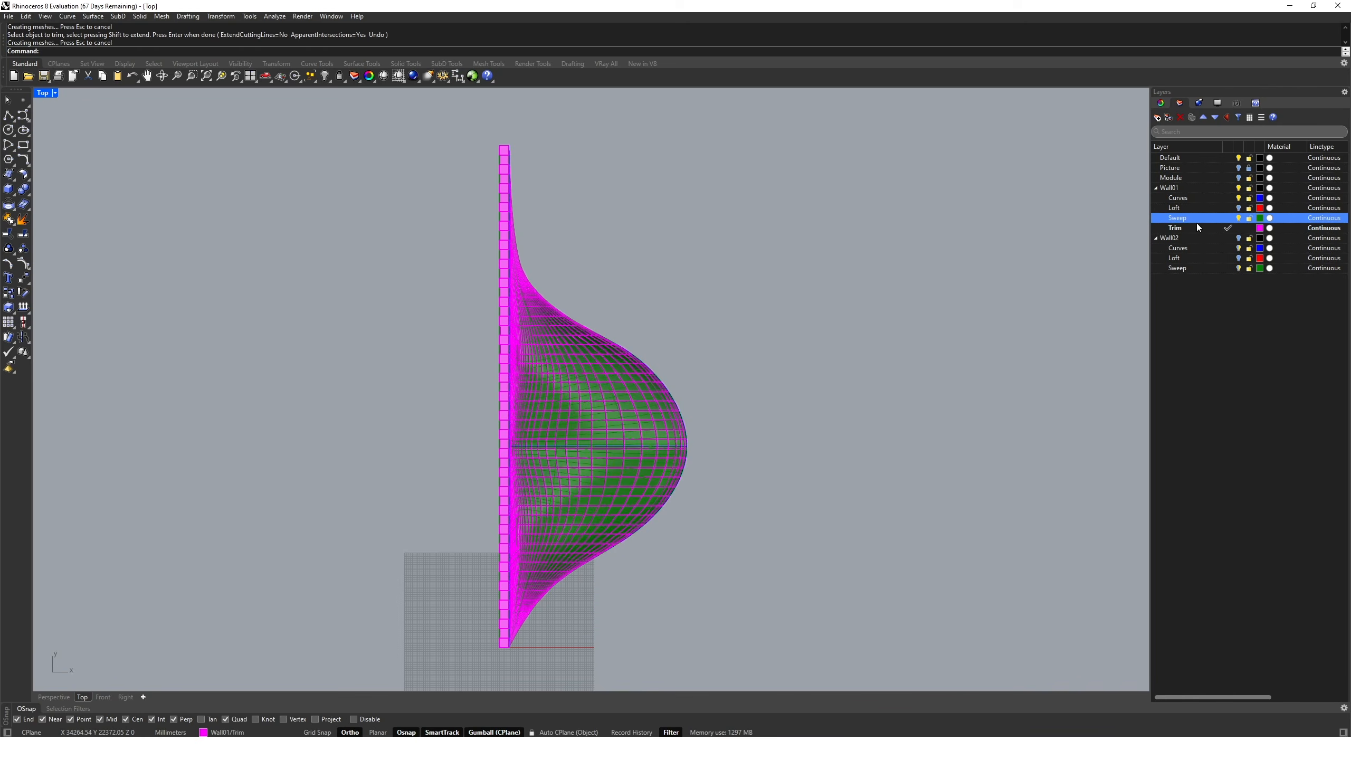
Hide the Wall01 Sweep and Curves layers and view only the trimmed box modules in the Perspective view.
click(1238, 218)
double_click(43, 92)
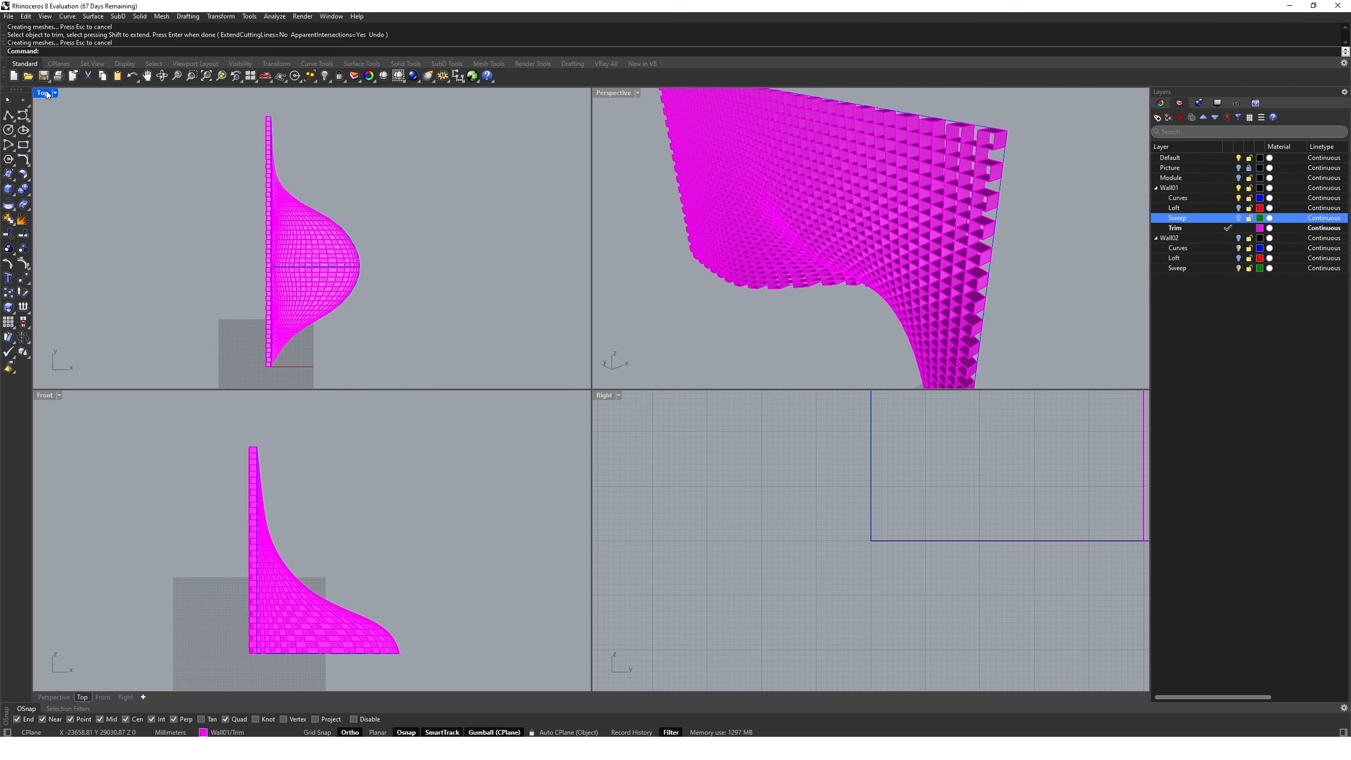
double_click(625, 92)
right_drag(686, 256, 516, 320)
right_drag(543, 370, 589, 379)
scroll(567, 350, down, 5)
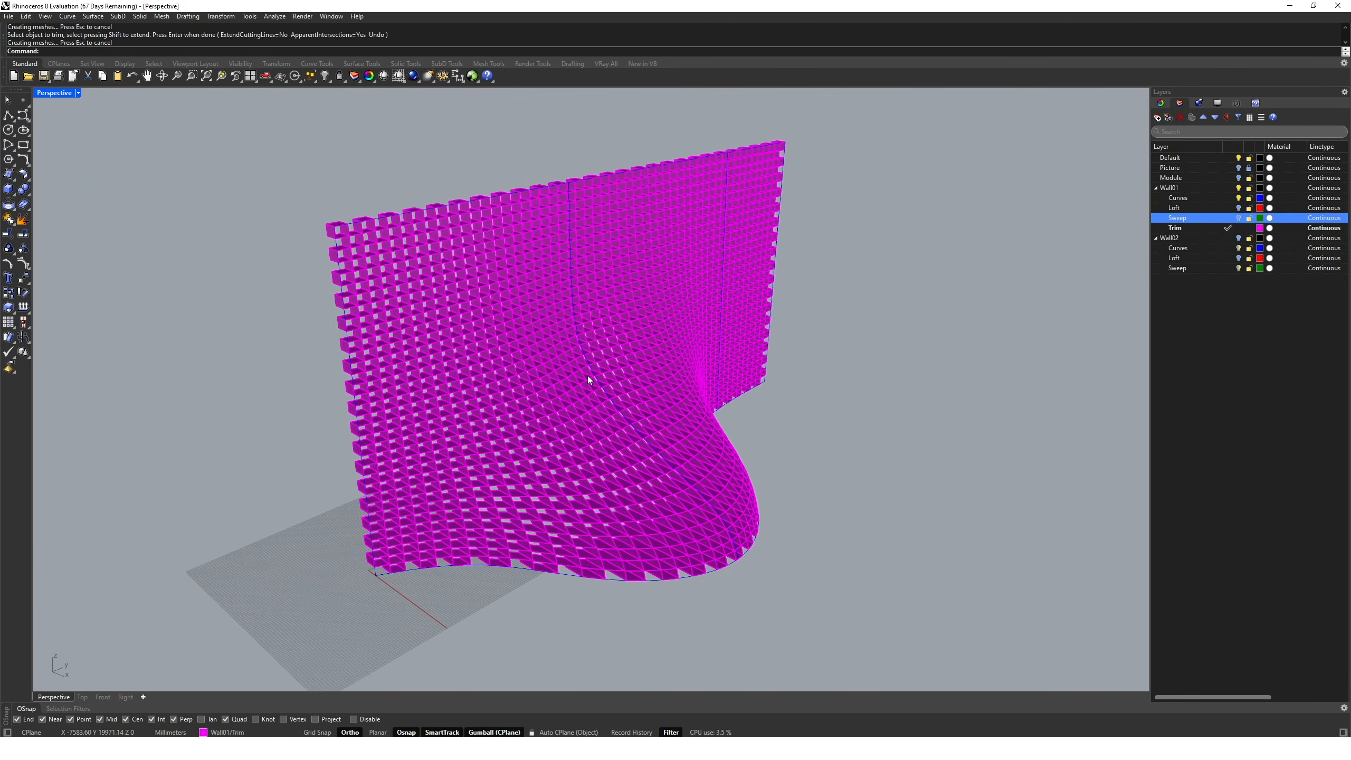
click(1293, 198)
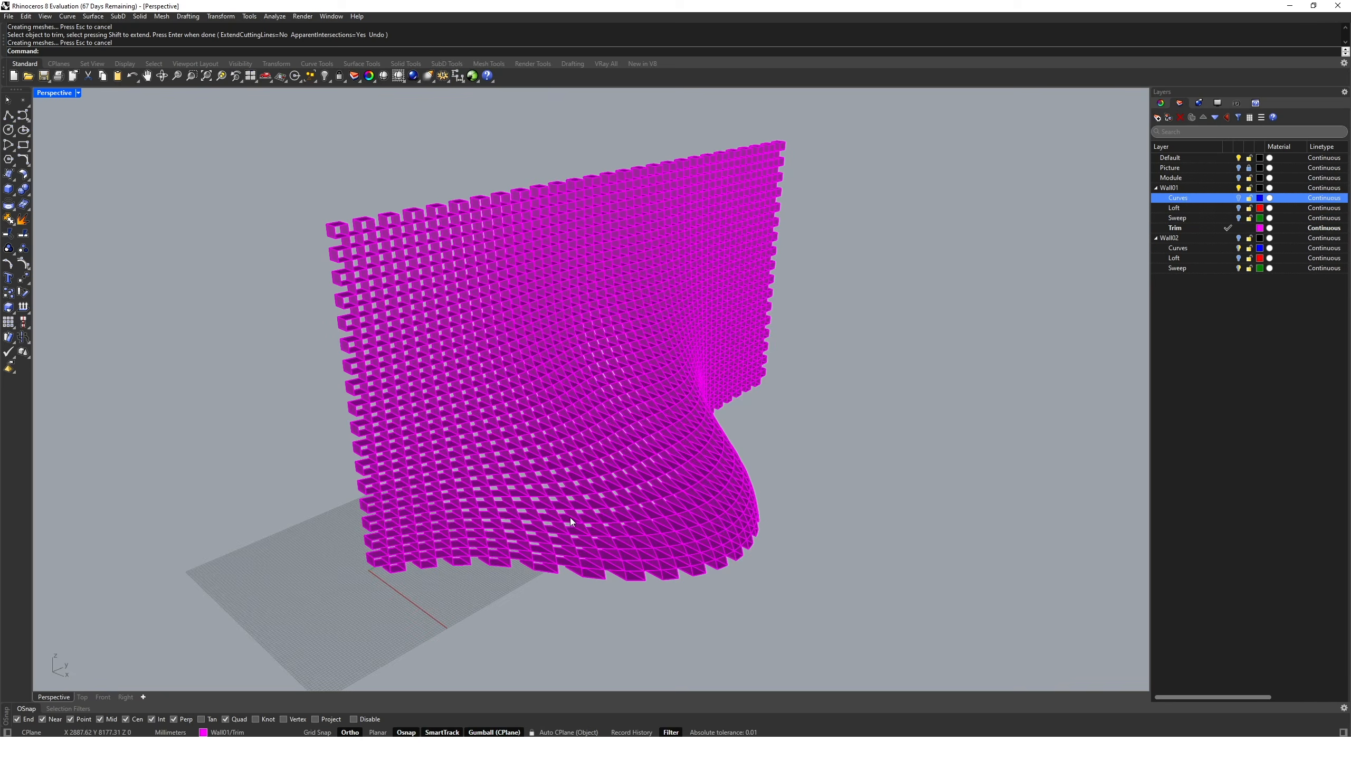
right_drag(570, 518, 565, 488)
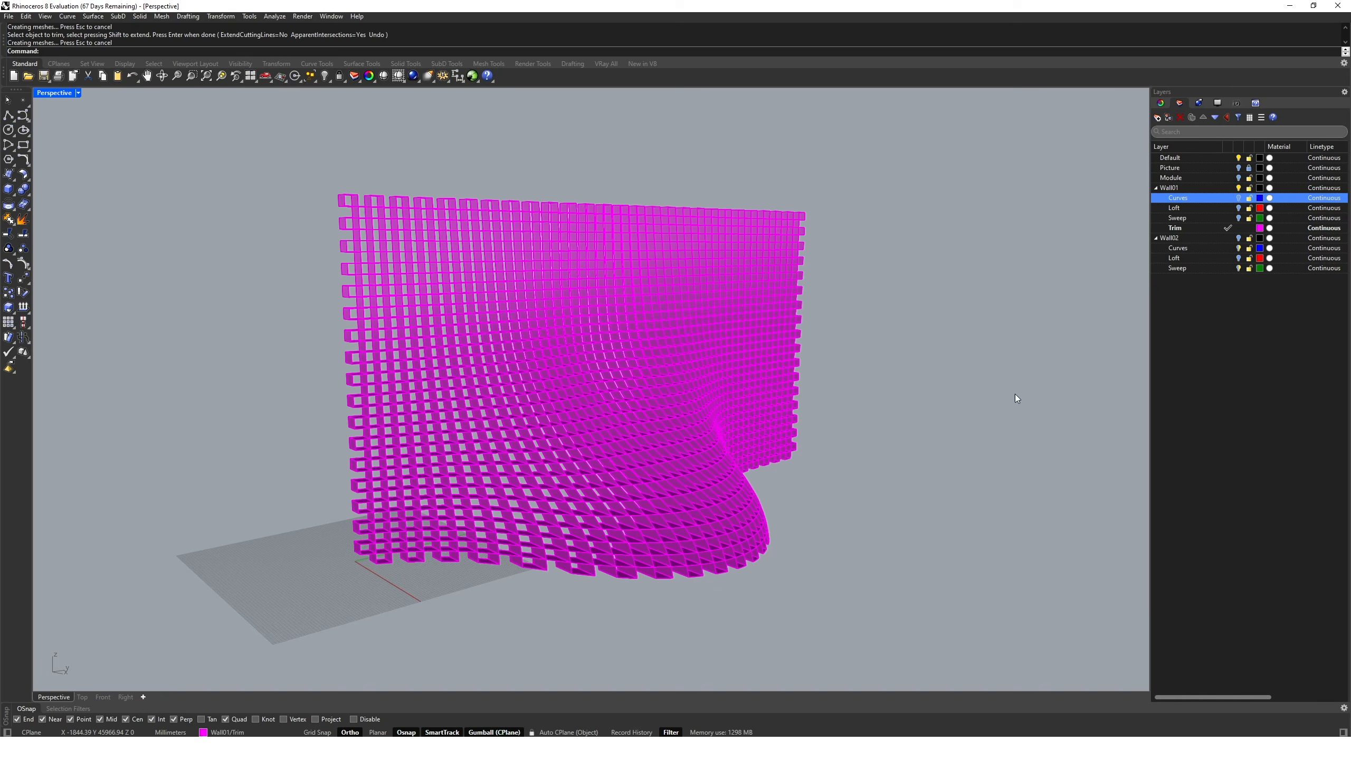
Create a lavender sublayer named Boxes under Wall01 and make it the current layer.
click(1205, 230)
click(1159, 118)
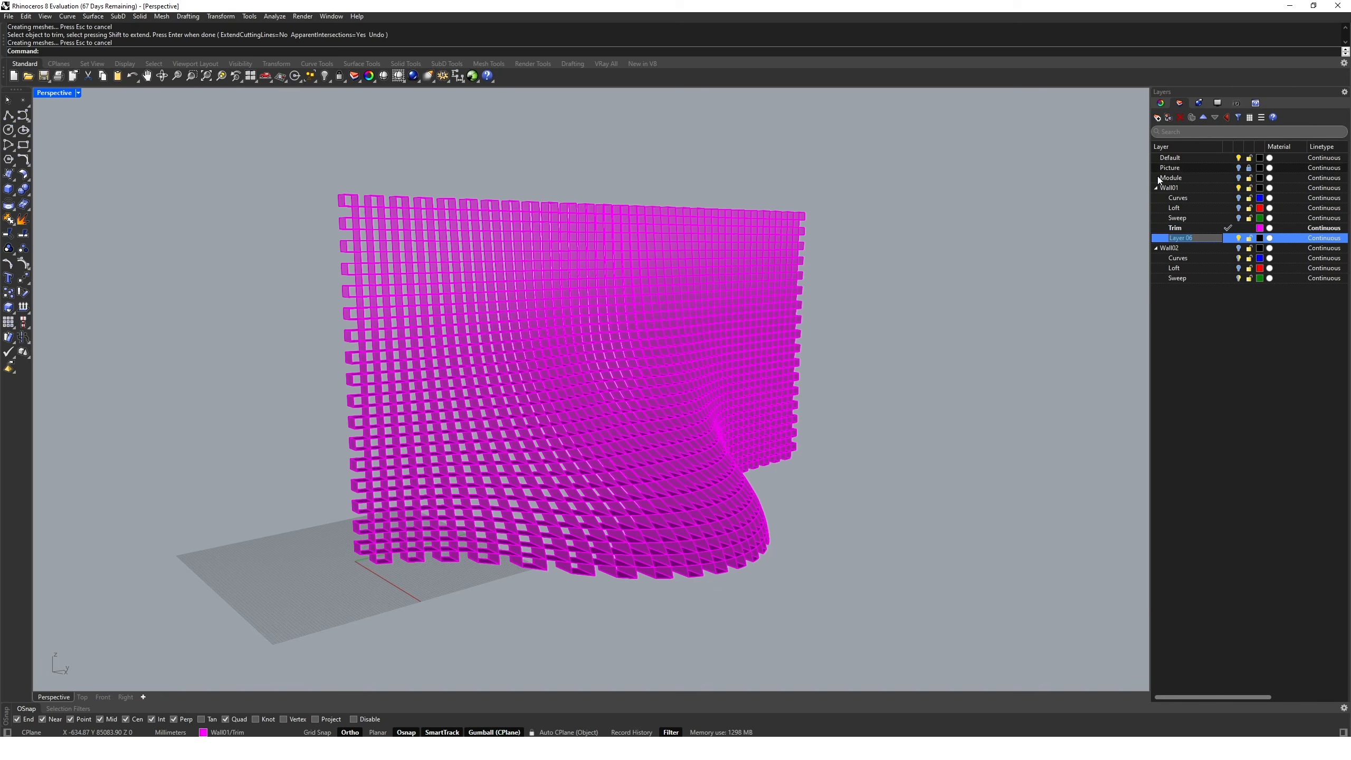
text(Boxes)
key(Return)
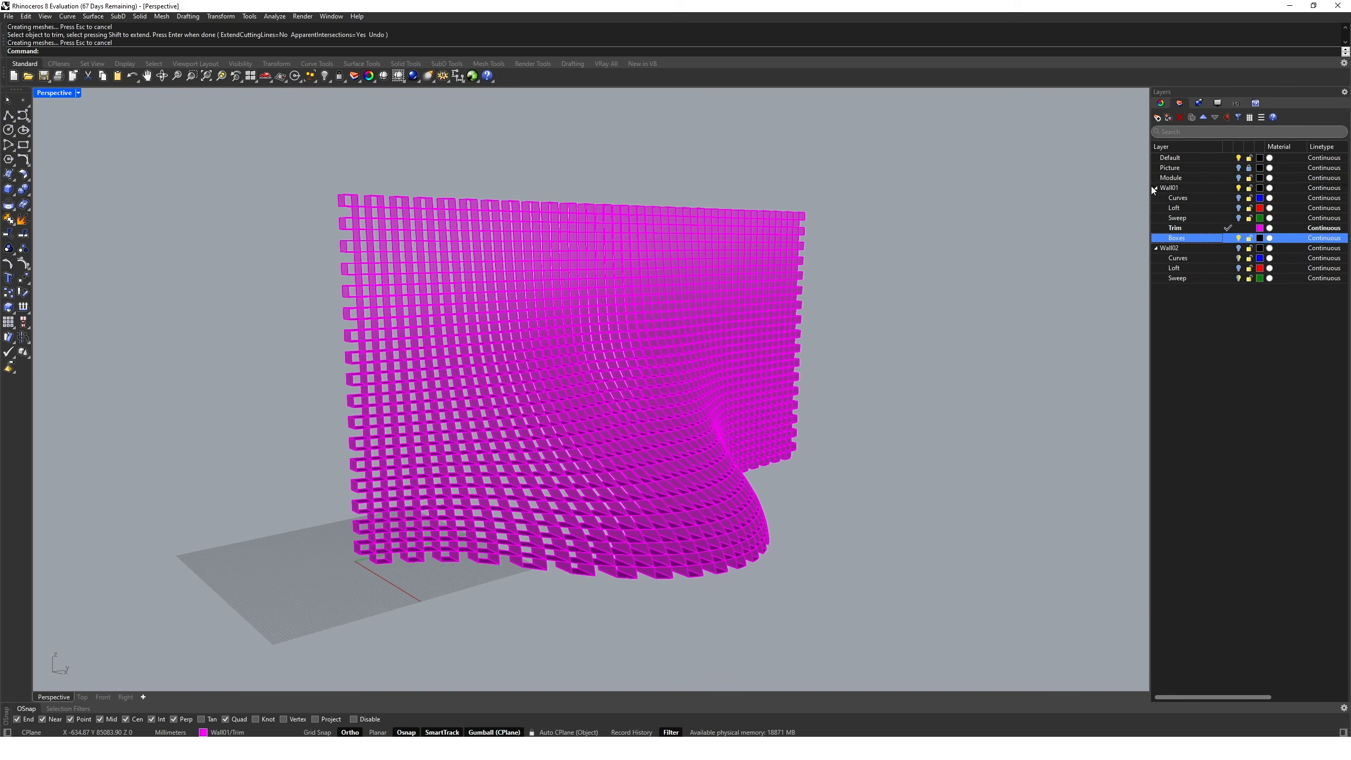
click(1261, 238)
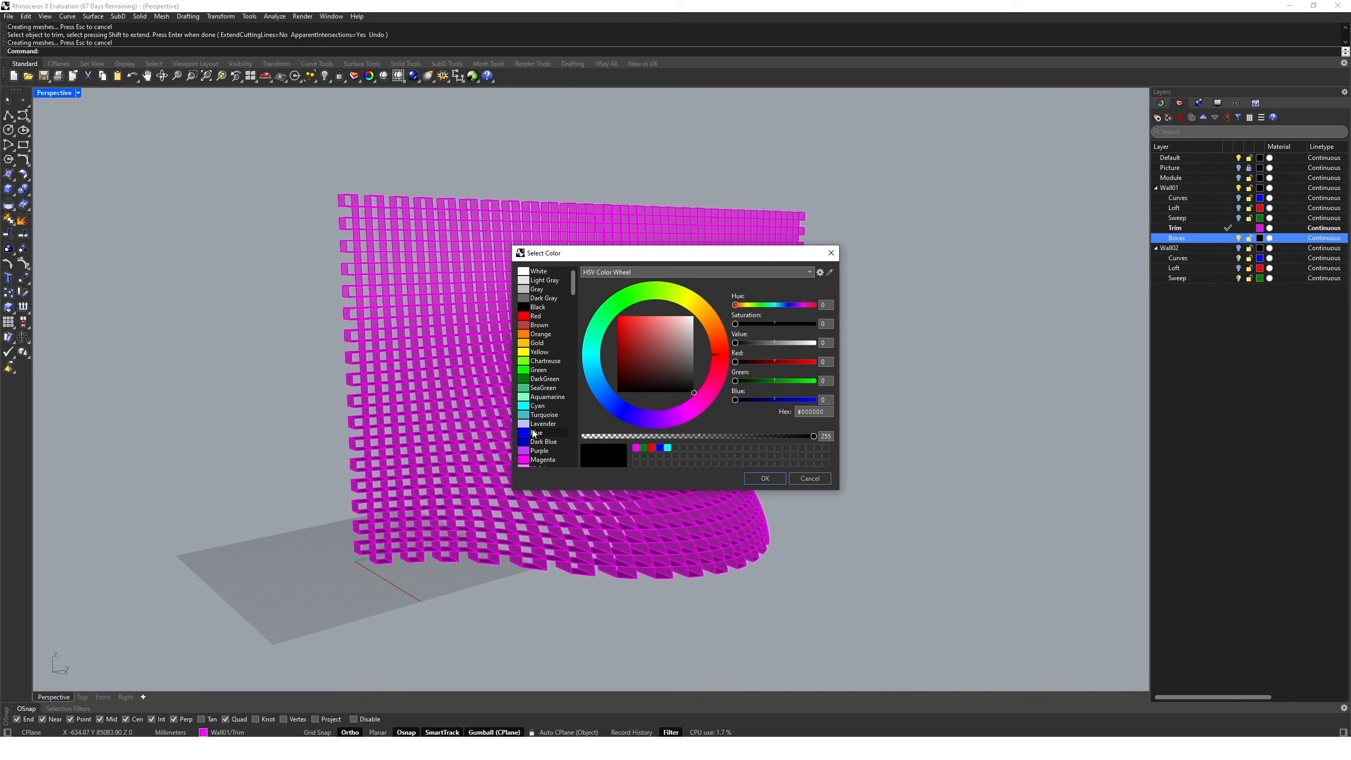
click(543, 424)
click(766, 479)
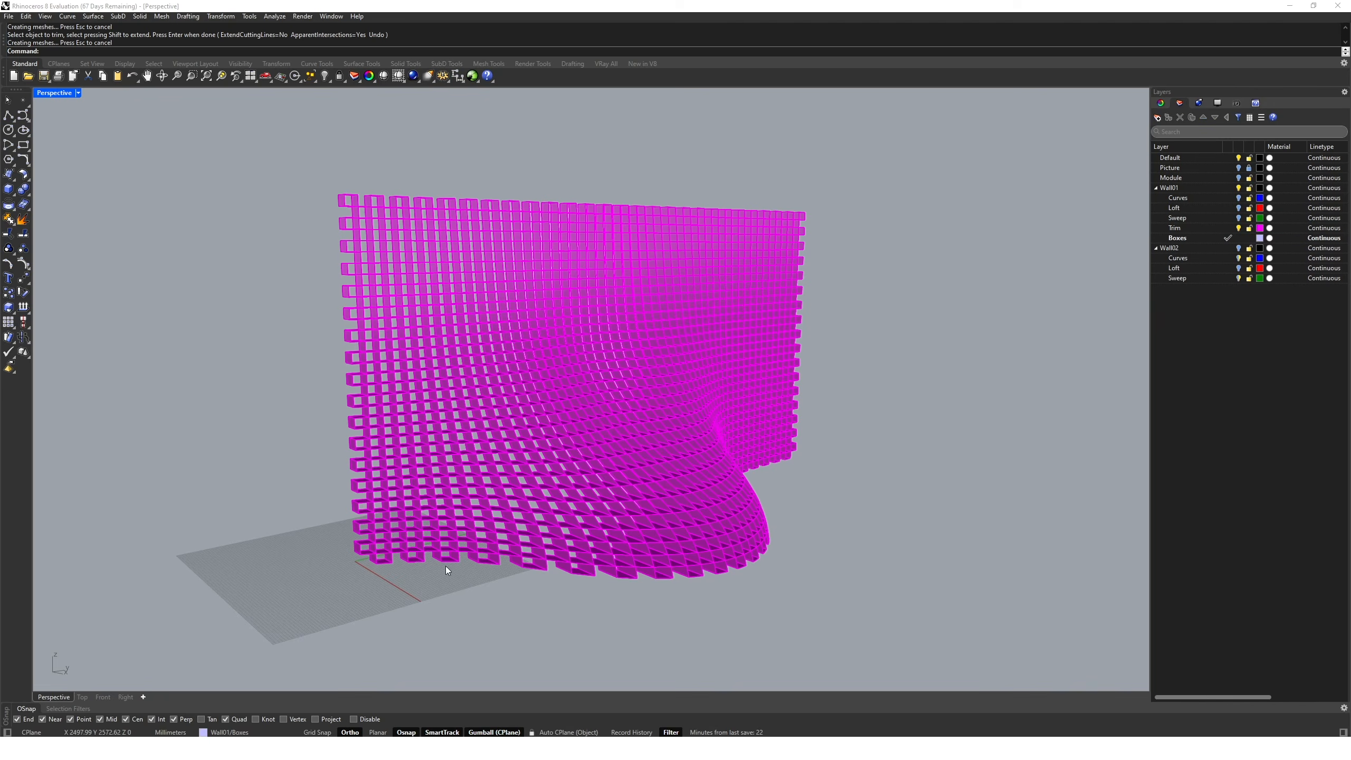
Frame the lowest end module of the wall with a BoundingBox, setting the output to Solids.
scroll(404, 554, up, 5)
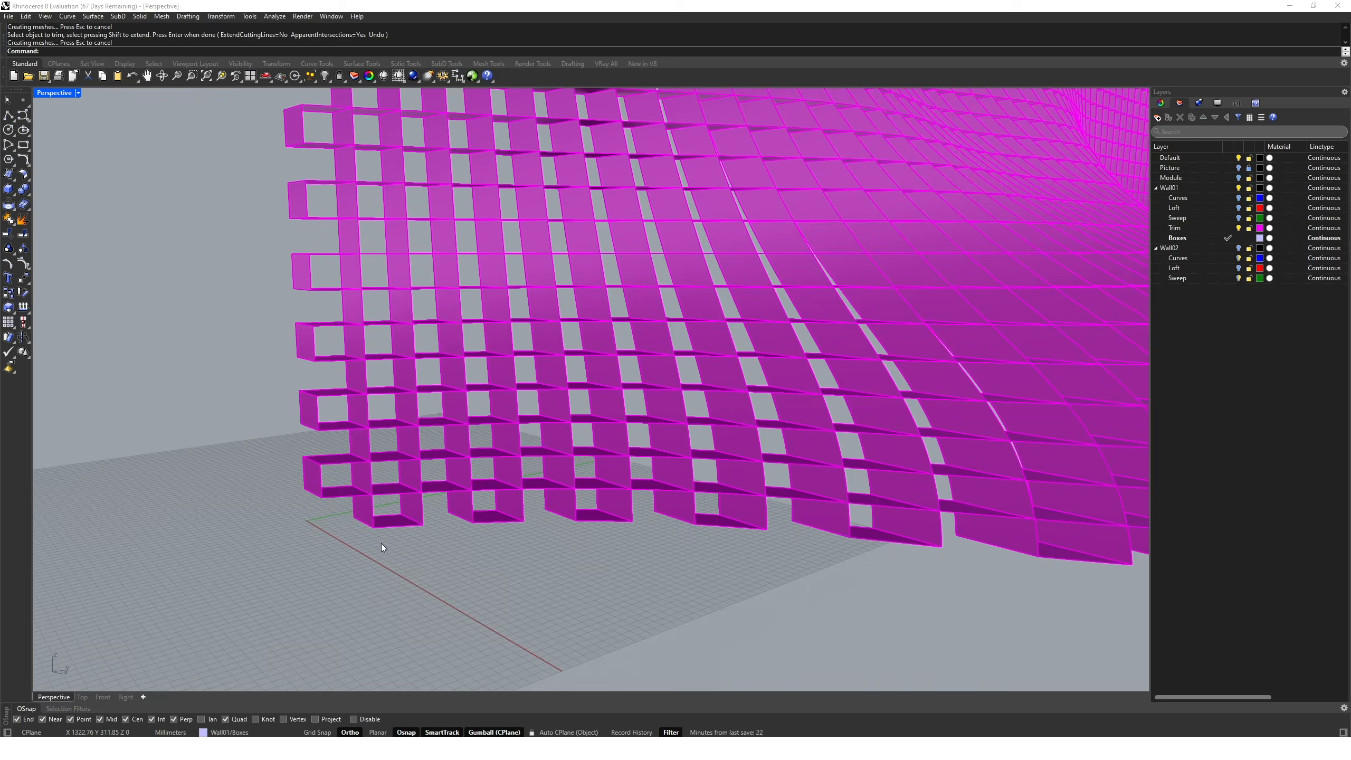
scroll(382, 544, up, 2)
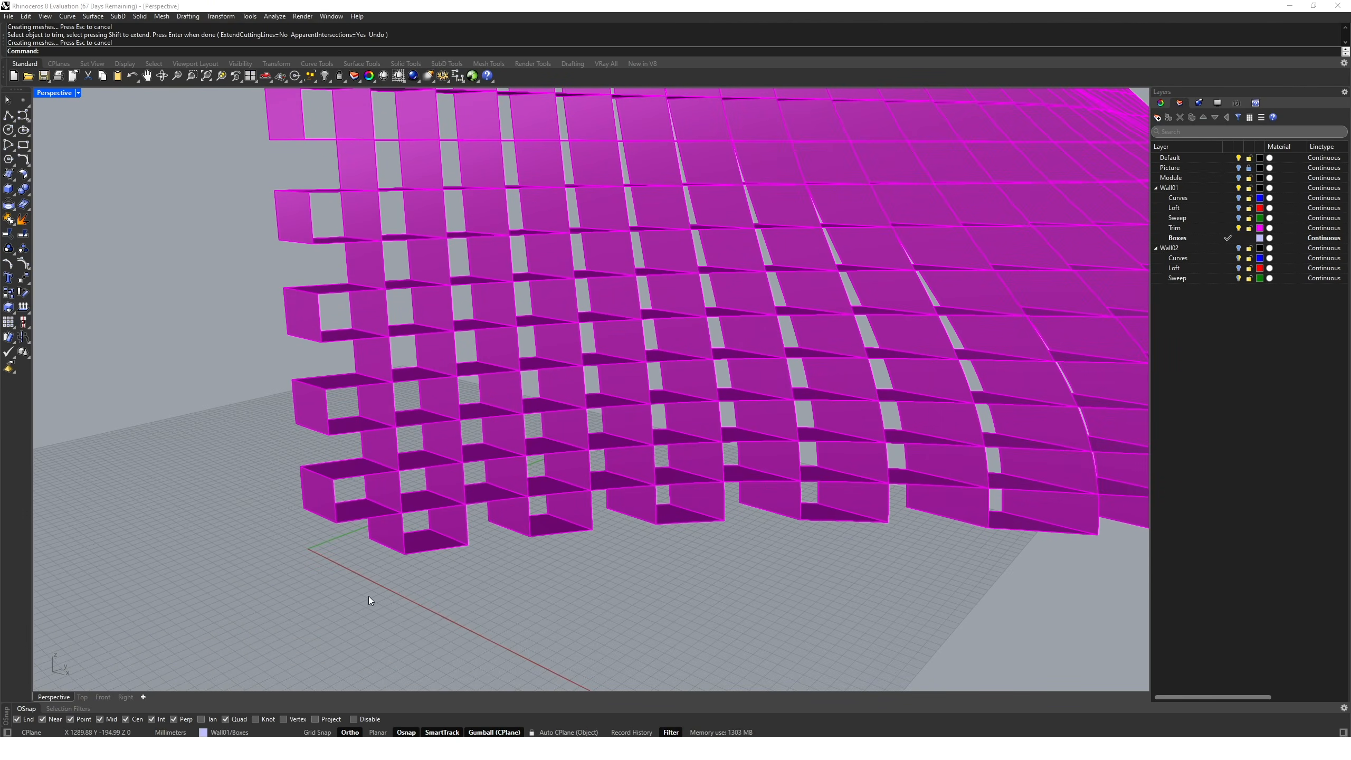
text(Bopu)
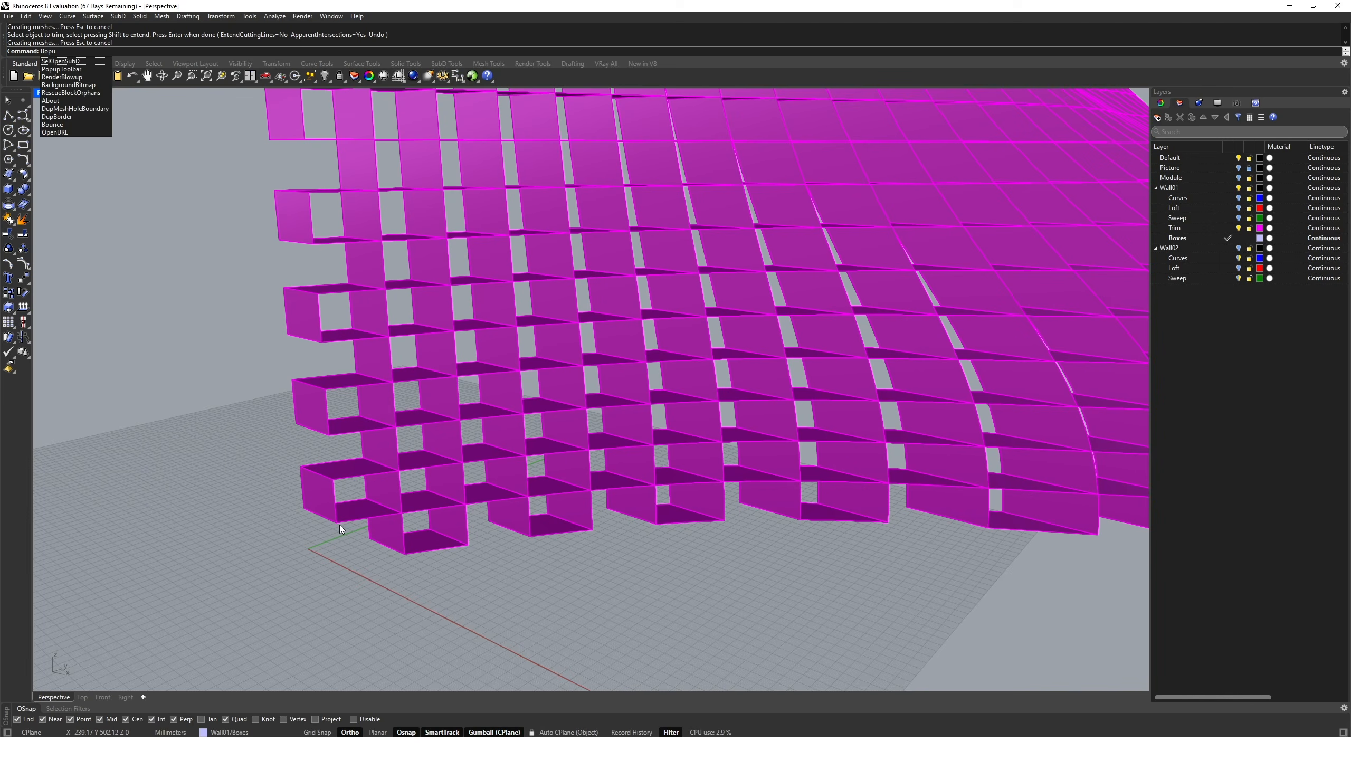
key(BackSpace)
key(BackSpace)
text(undingBox)
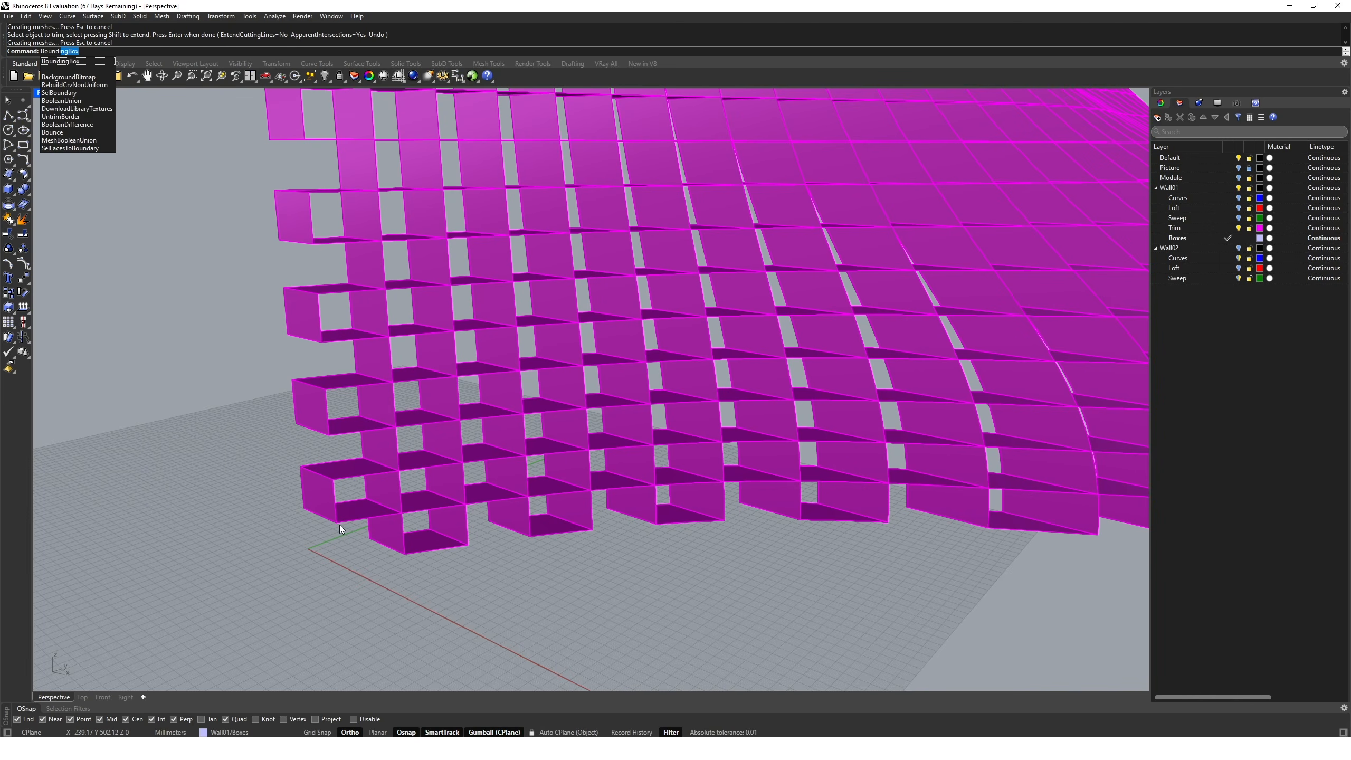
key(Return)
click(323, 512)
key(Return)
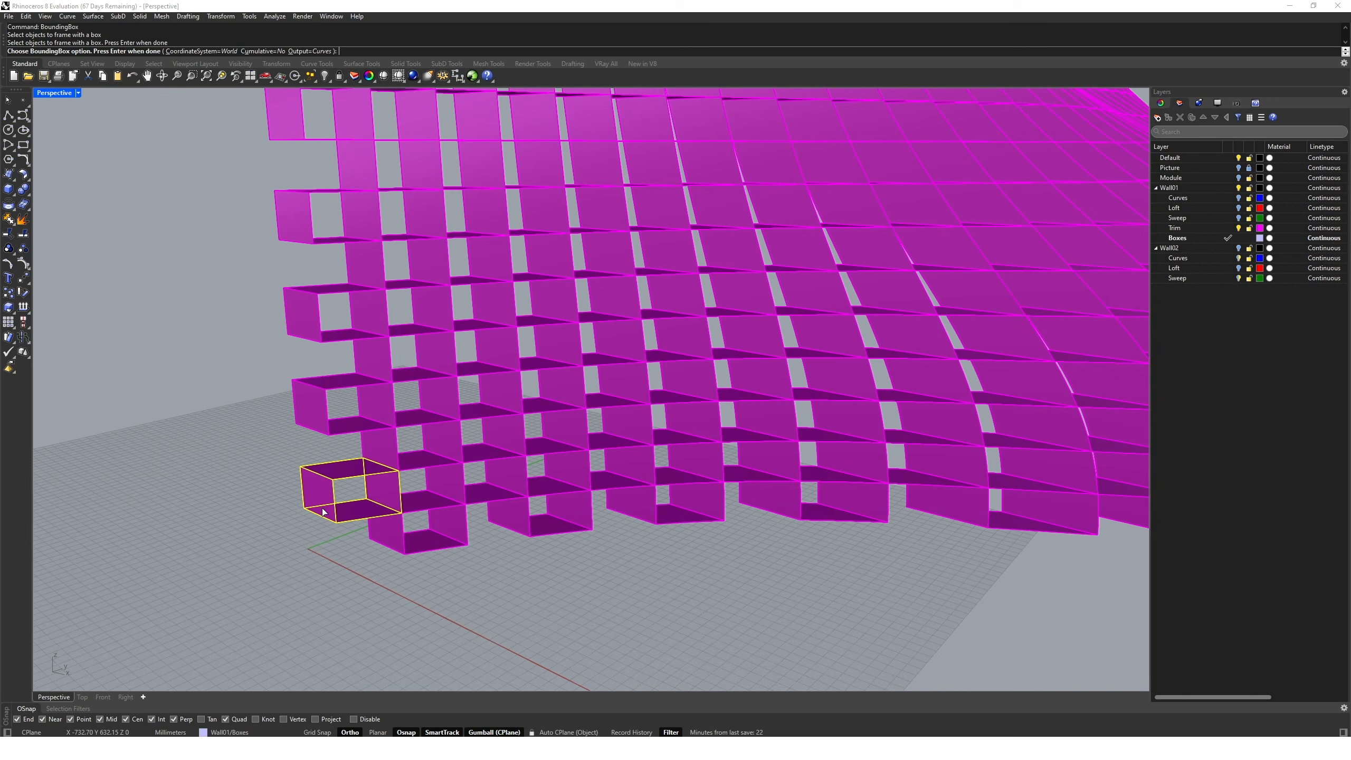
click(308, 52)
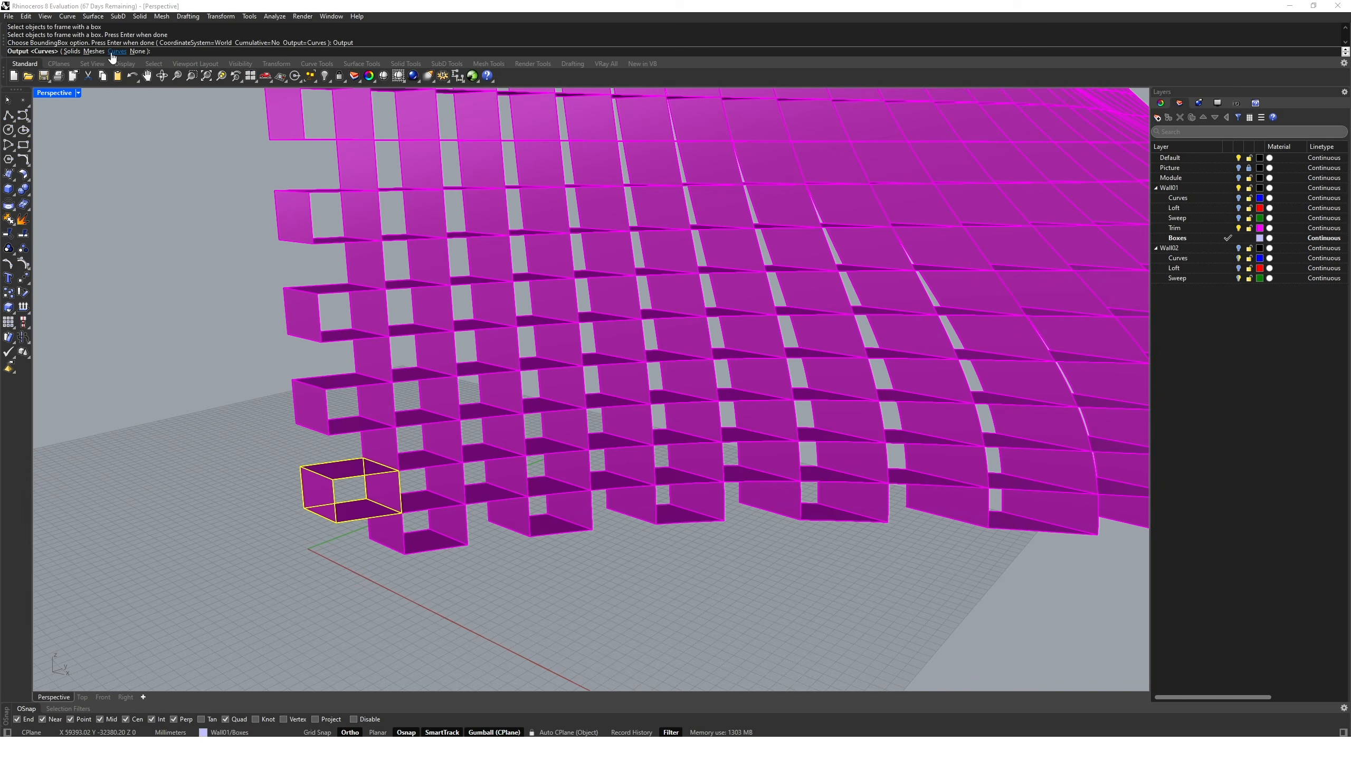
click(72, 52)
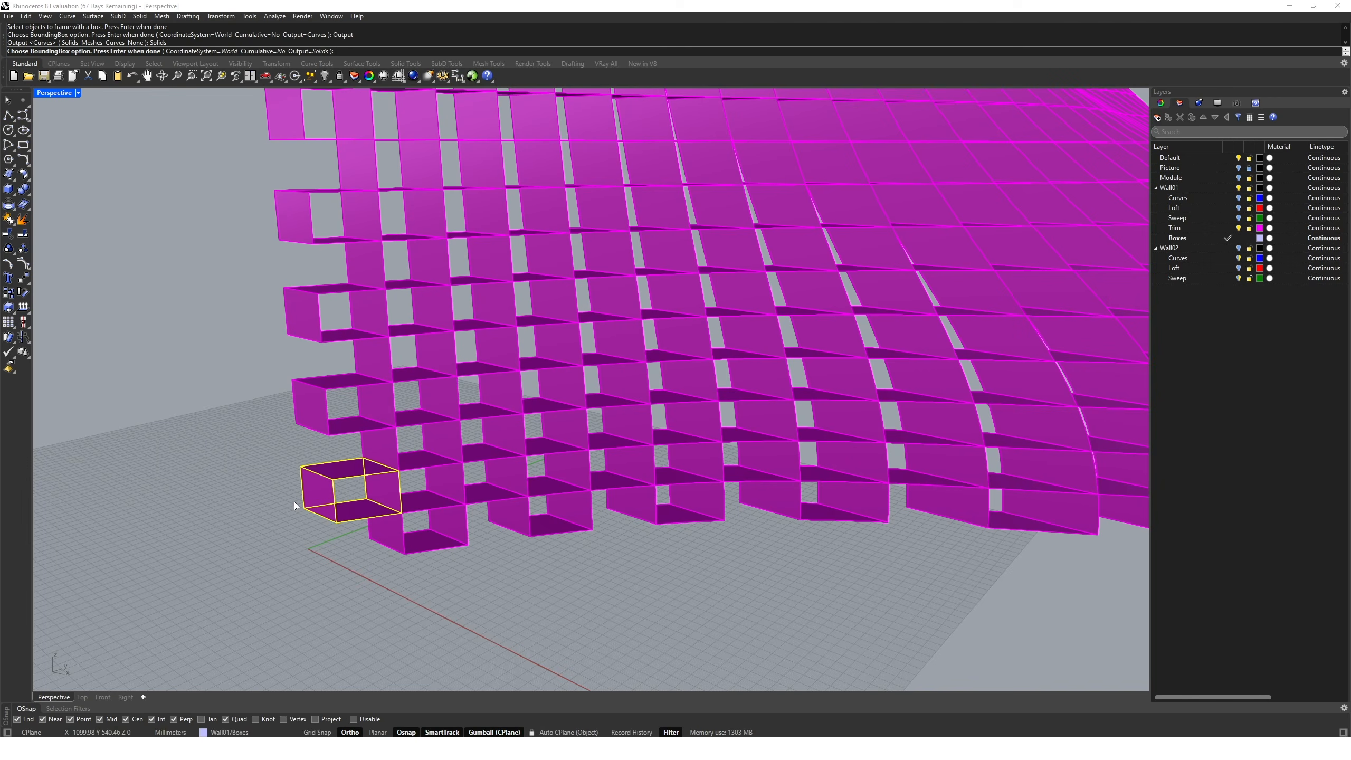
key(Return)
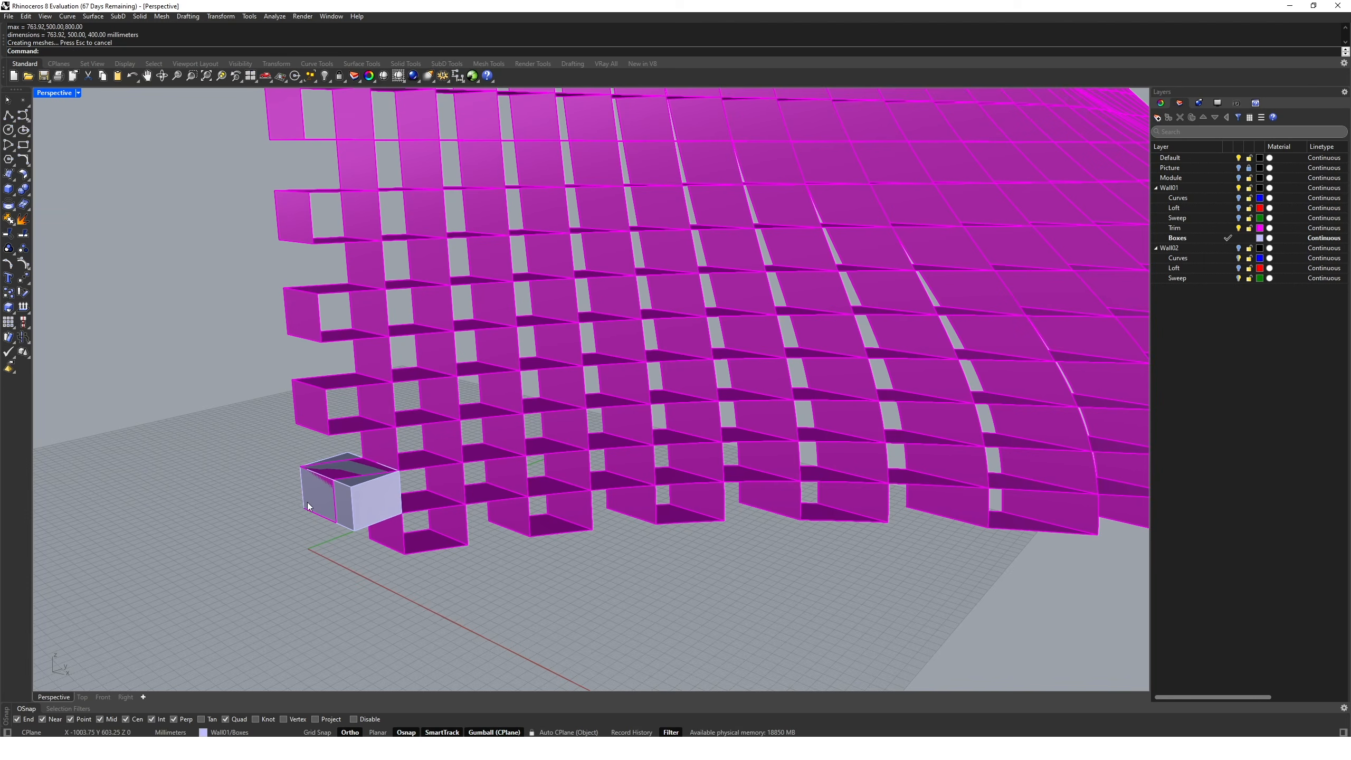
Delete the single test bounding box around the lowest end module.
right_drag(410, 502, 447, 486)
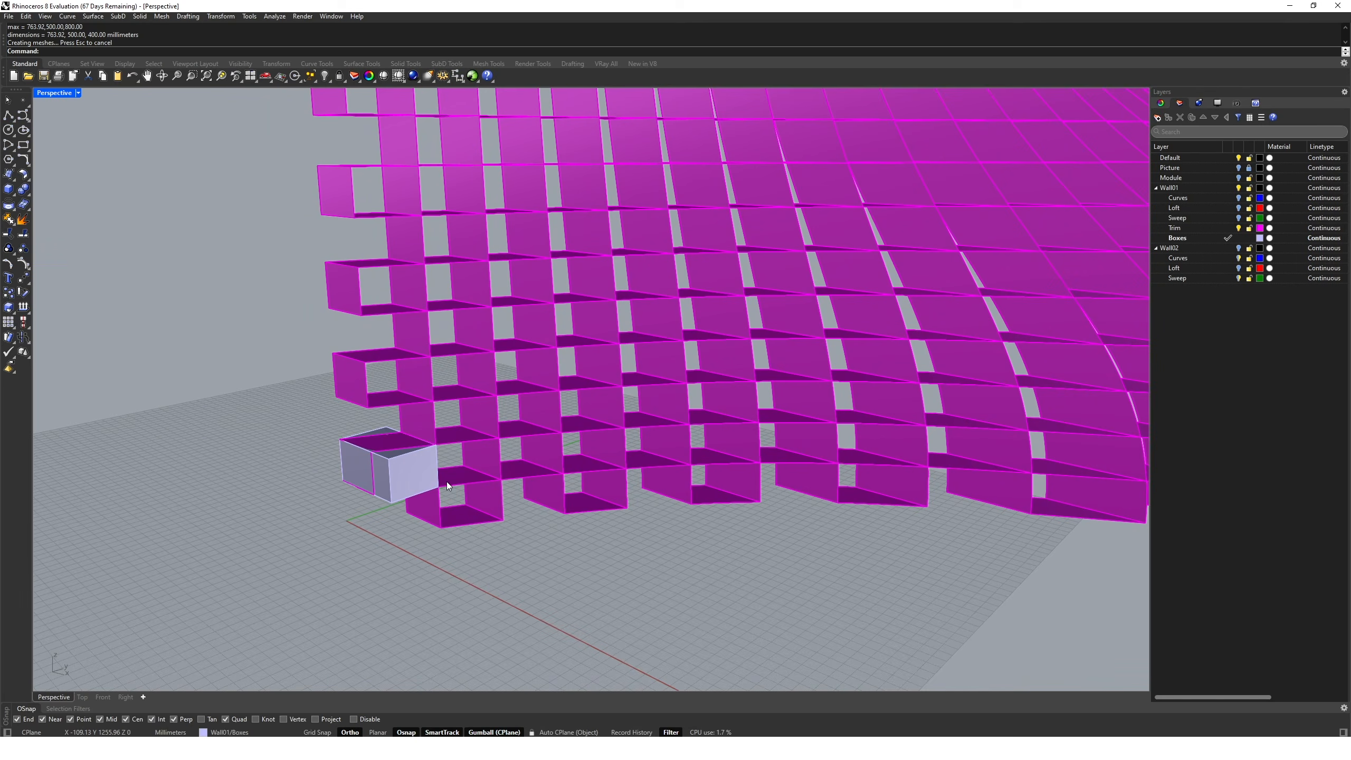
click(420, 487)
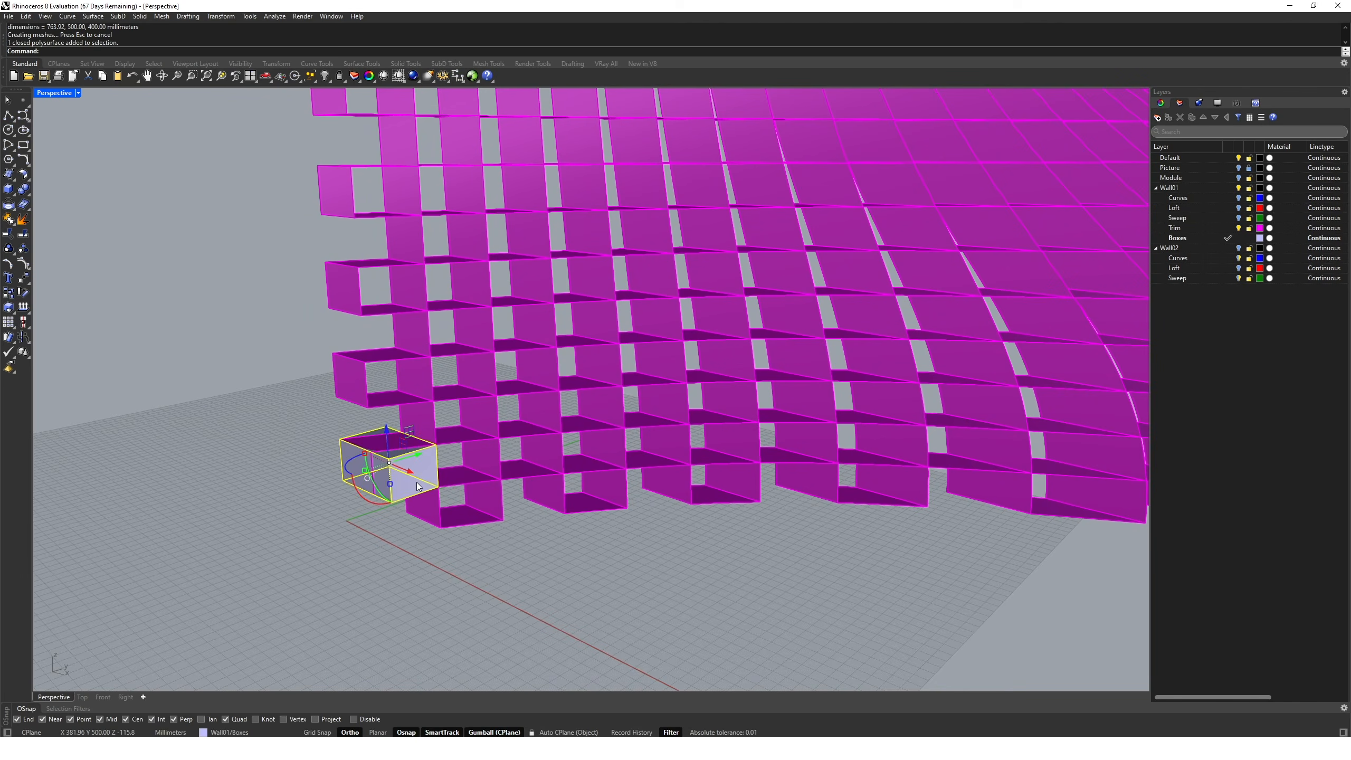
key(Delete)
Create an individual solid BoundingBox for every trimmed Wall01 module, with world coordinates and Cumulative set to No.
scroll(416, 482, down, 10)
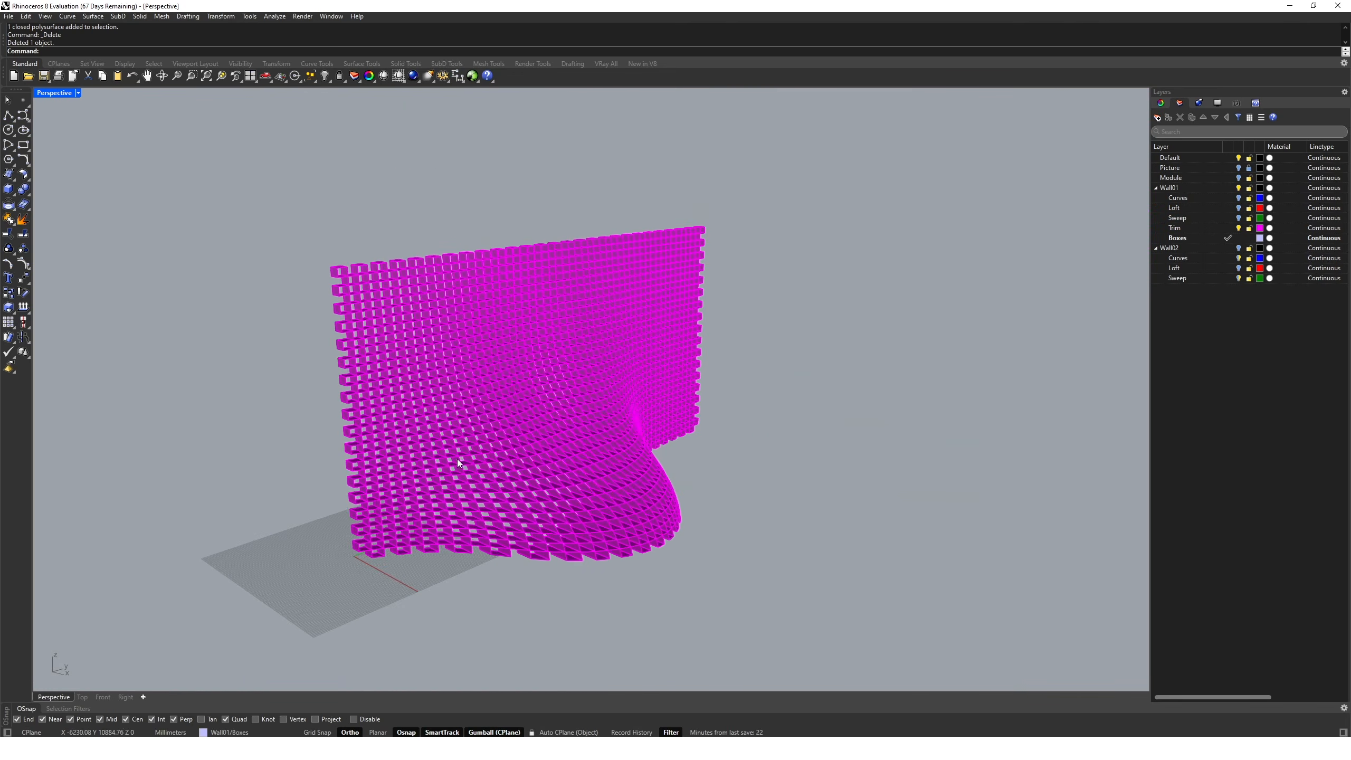
drag(238, 171, 865, 592)
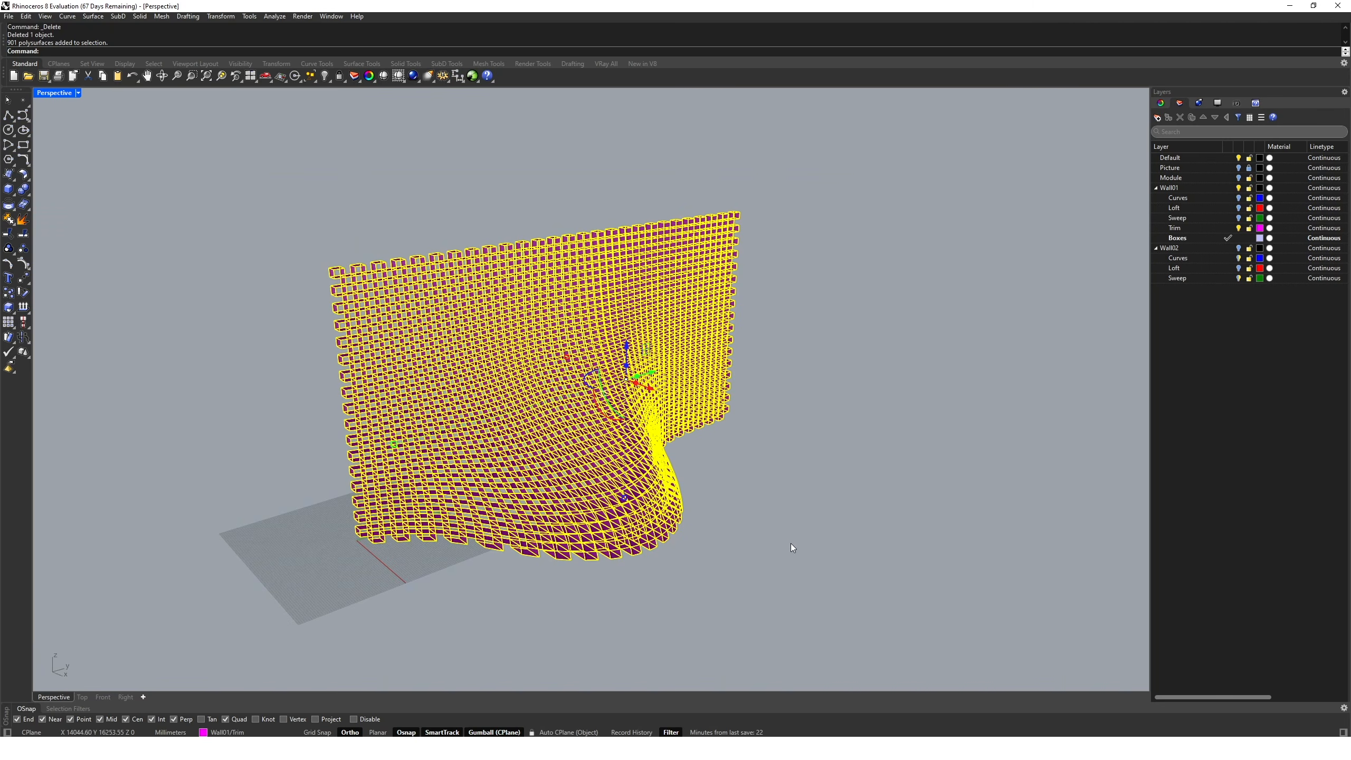
right_click(785, 541)
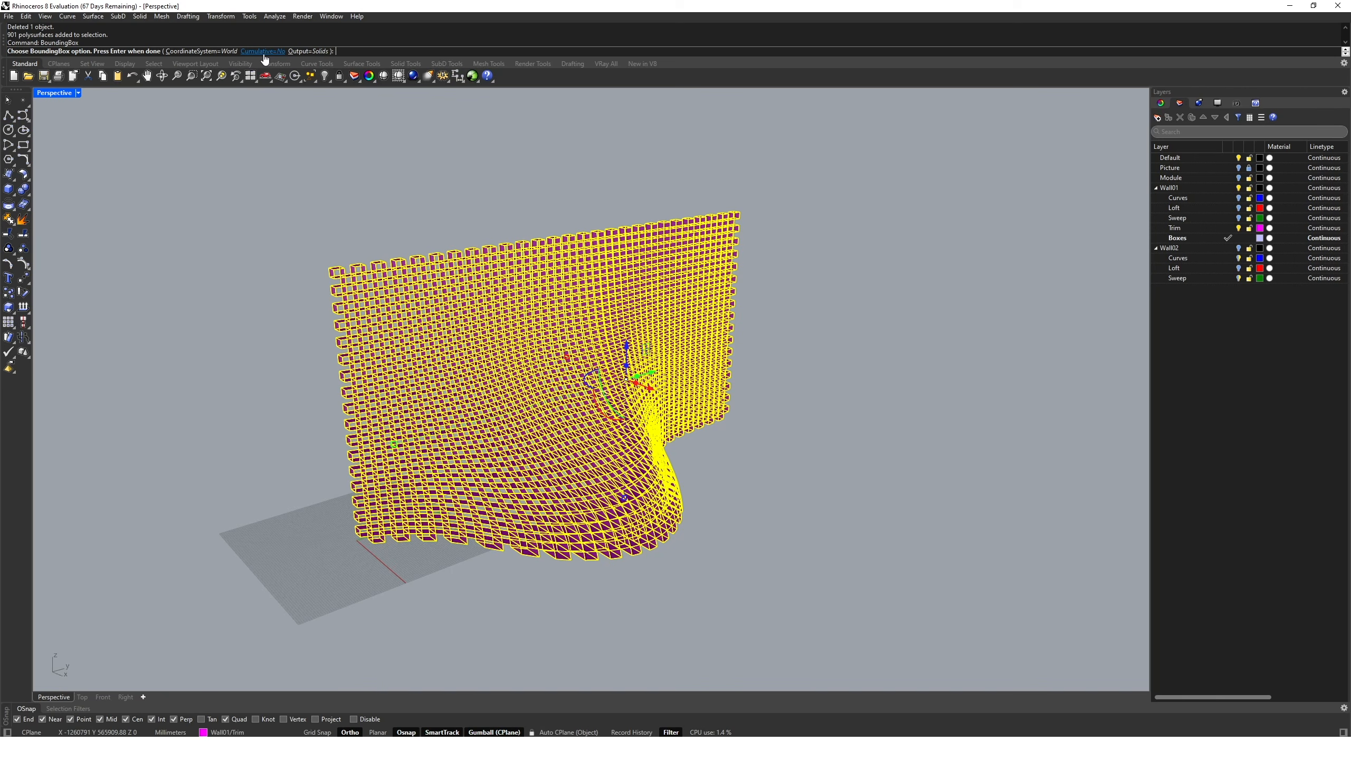
key(Return)
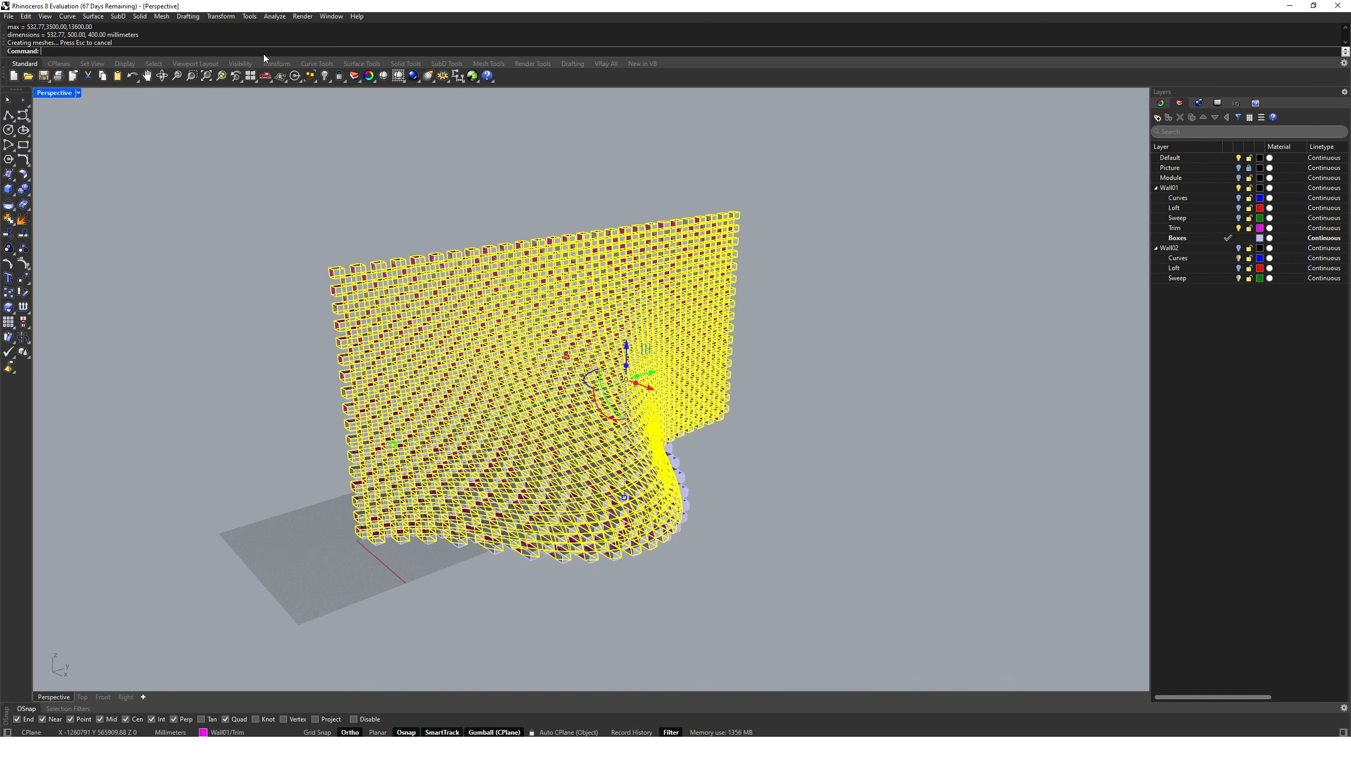
Clear the selection and hide the Wall01 Trim layer, leaving only the solid boxes in view.
click(819, 396)
right_drag(819, 396, 823, 379)
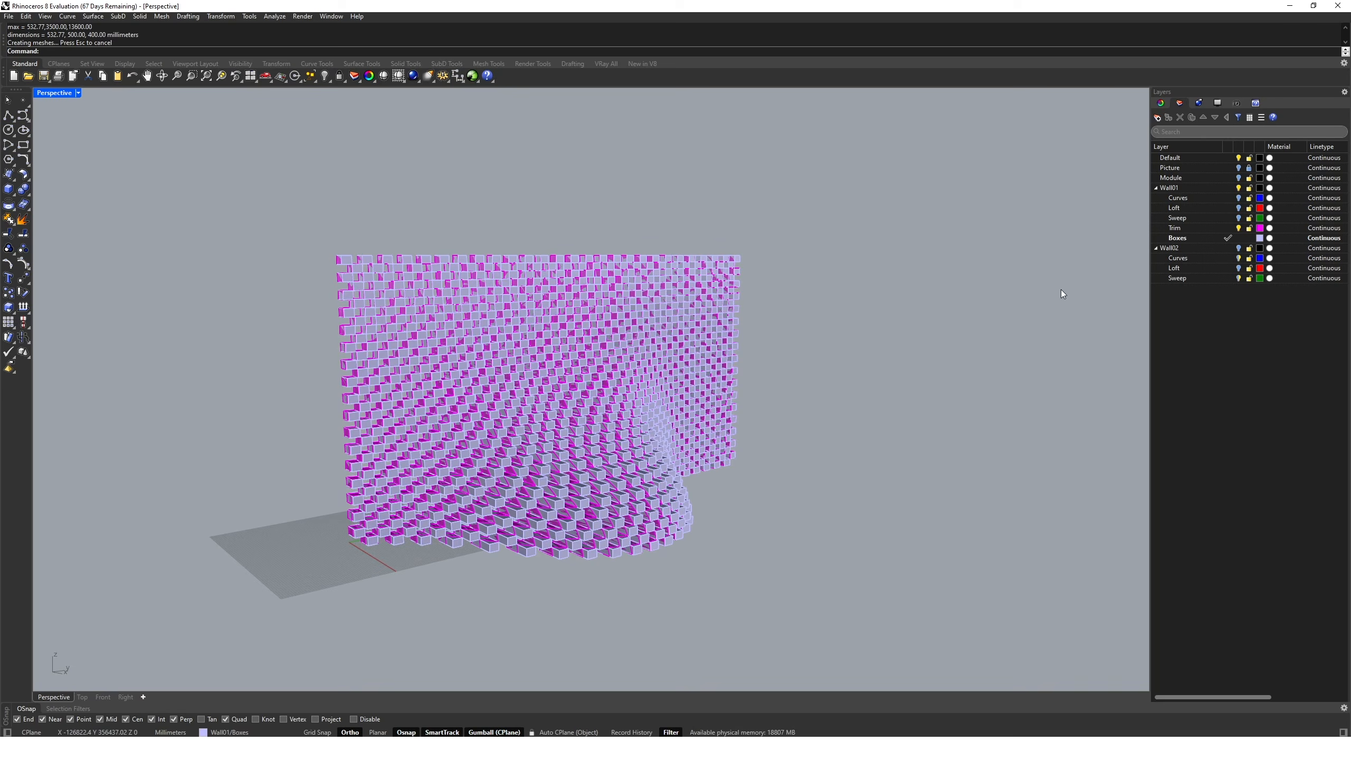
click(1238, 228)
mouse_move(632, 362)
right_down()
mouse_move(527, 367)
mouse_move(664, 347)
mouse_move(596, 362)
mouse_move(623, 364)
right_up()
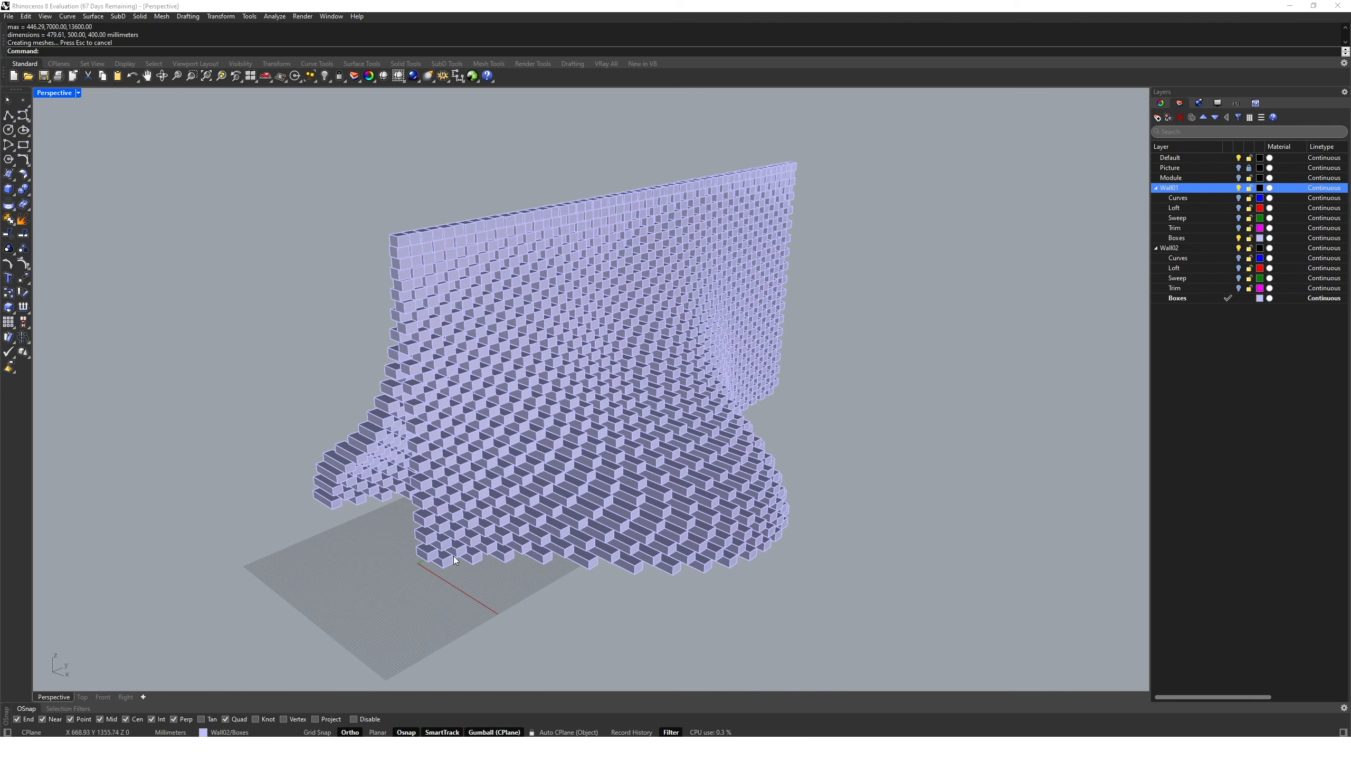
Try deleting the front end faces of four individual boxes at the wall's lower corner.
scroll(454, 556, up, 6)
scroll(312, 490, up, 3)
ctrl+shift+click(252, 459)
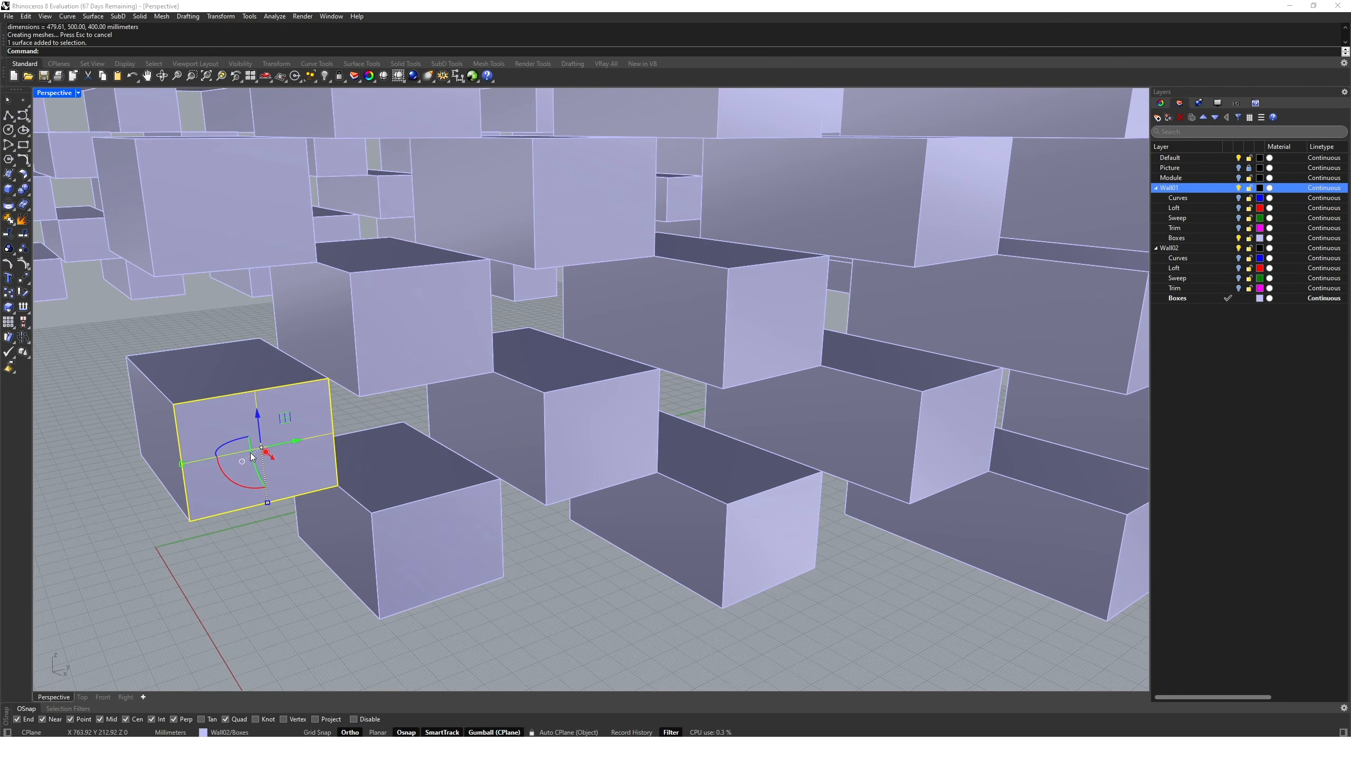
ctrl+shift+click(440, 335)
ctrl+shift+click(587, 438)
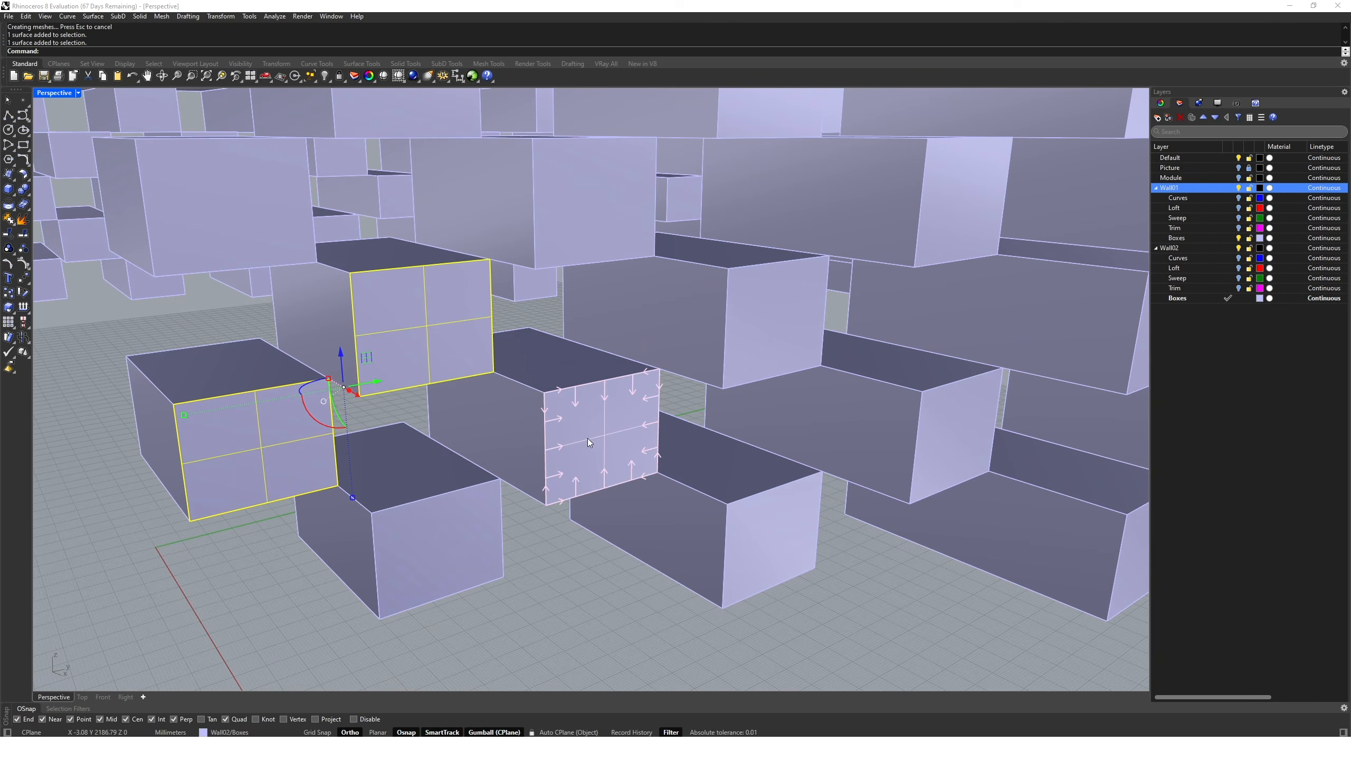
ctrl+shift+click(458, 539)
key(Delete)
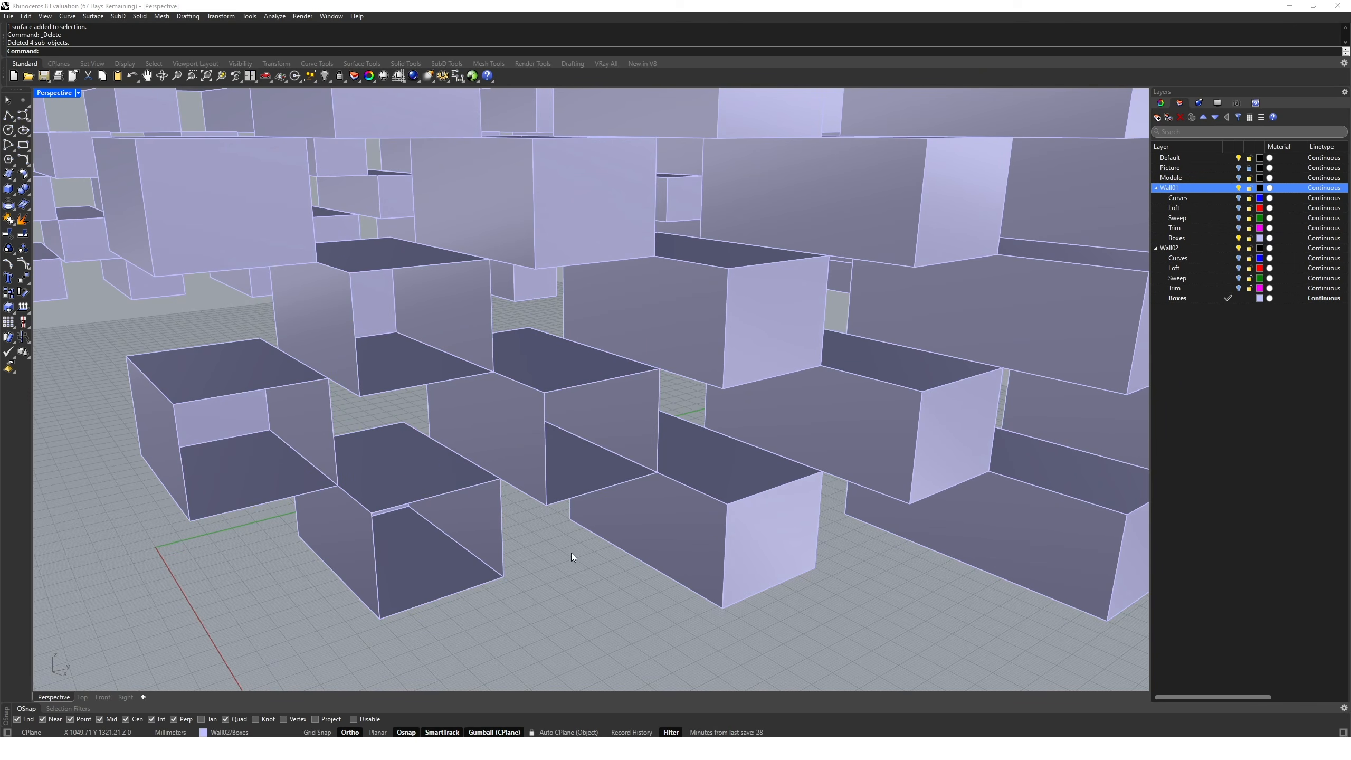
Undo the deletion of the four box end faces.
text(u)
key(Return)
key(Escape)
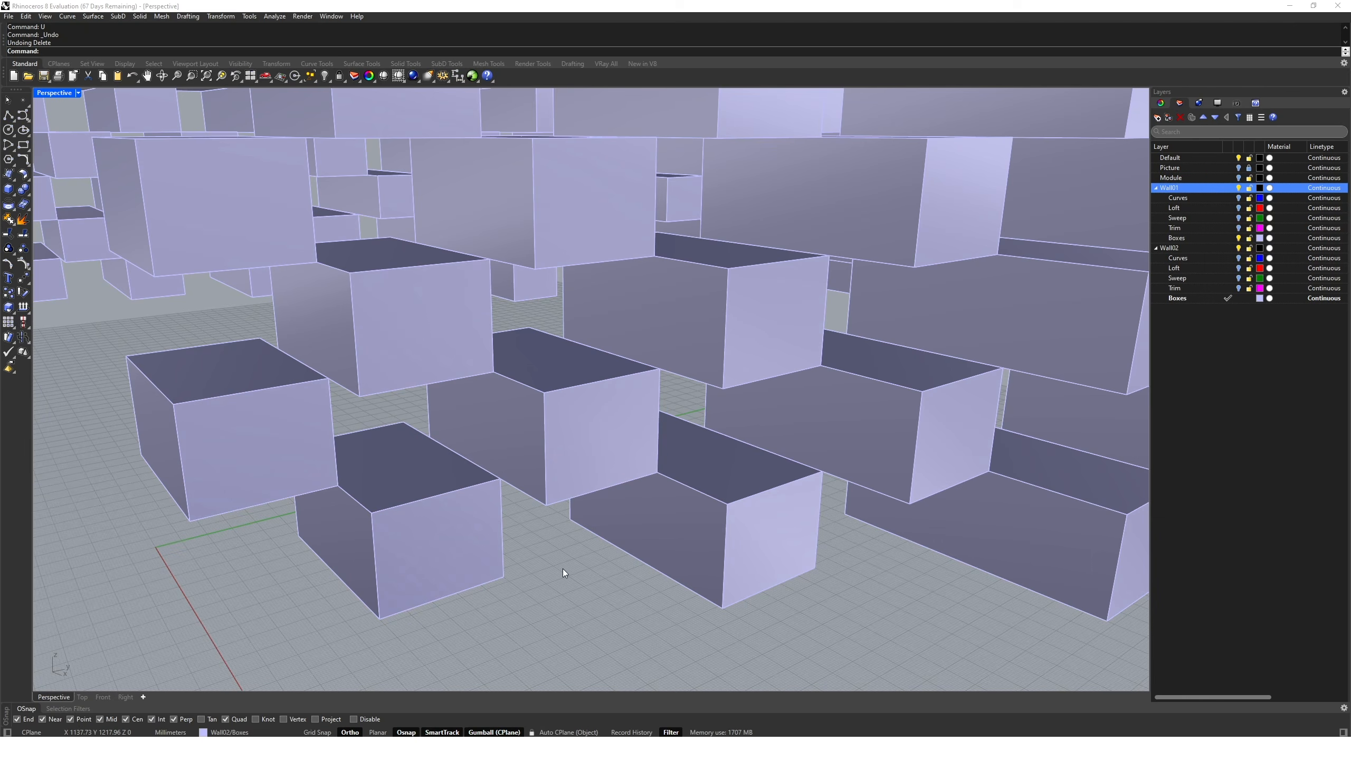
Show the Right view alone, set its display mode to Shaded, and frame the box grid.
double_click(54, 92)
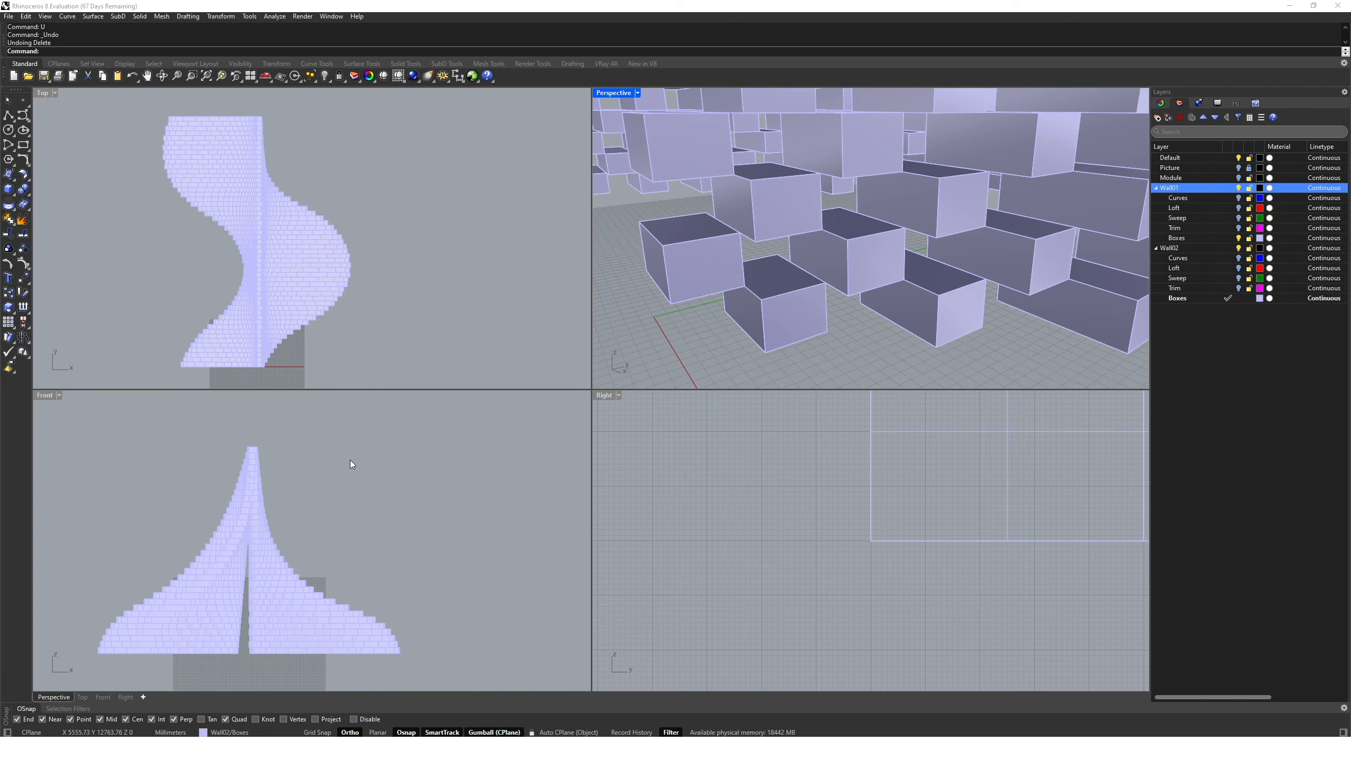
double_click(604, 395)
scroll(620, 477, down, 3)
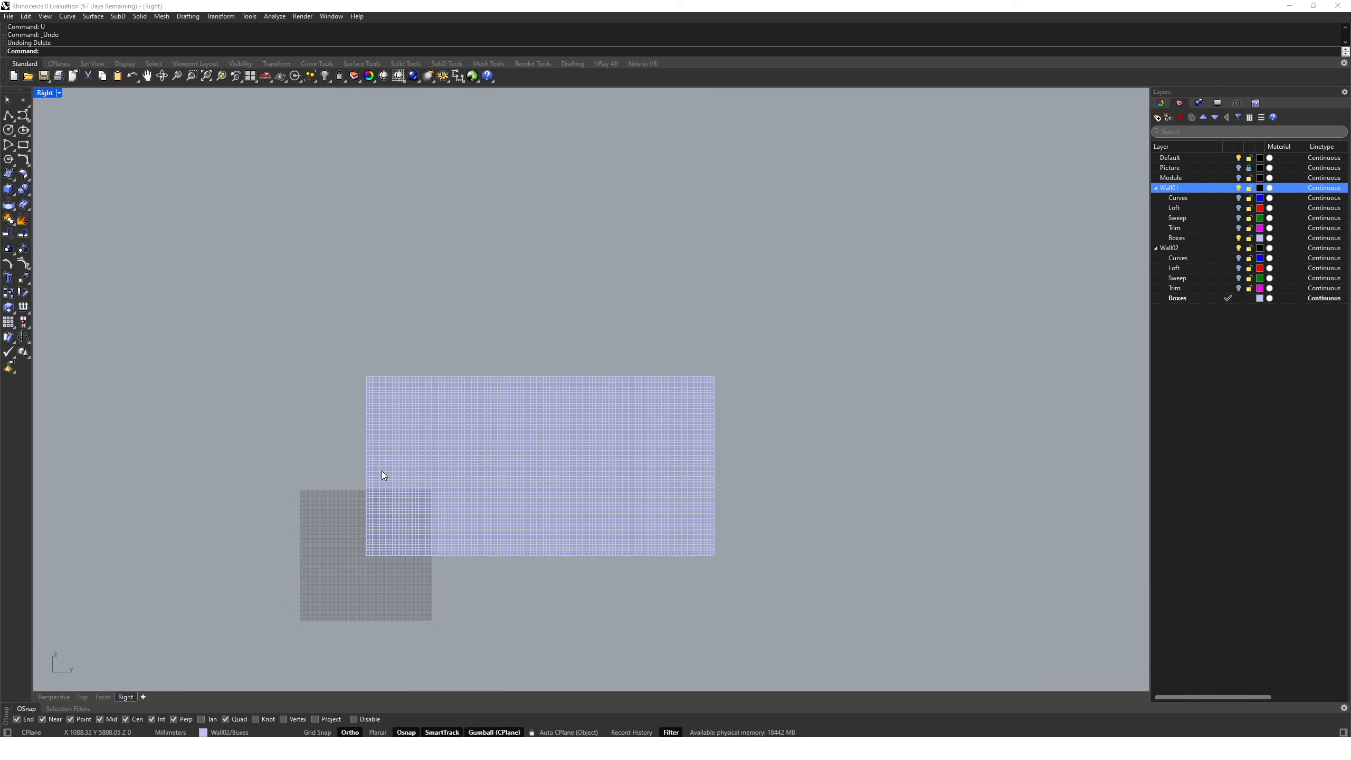
click(45, 20)
click(104, 260)
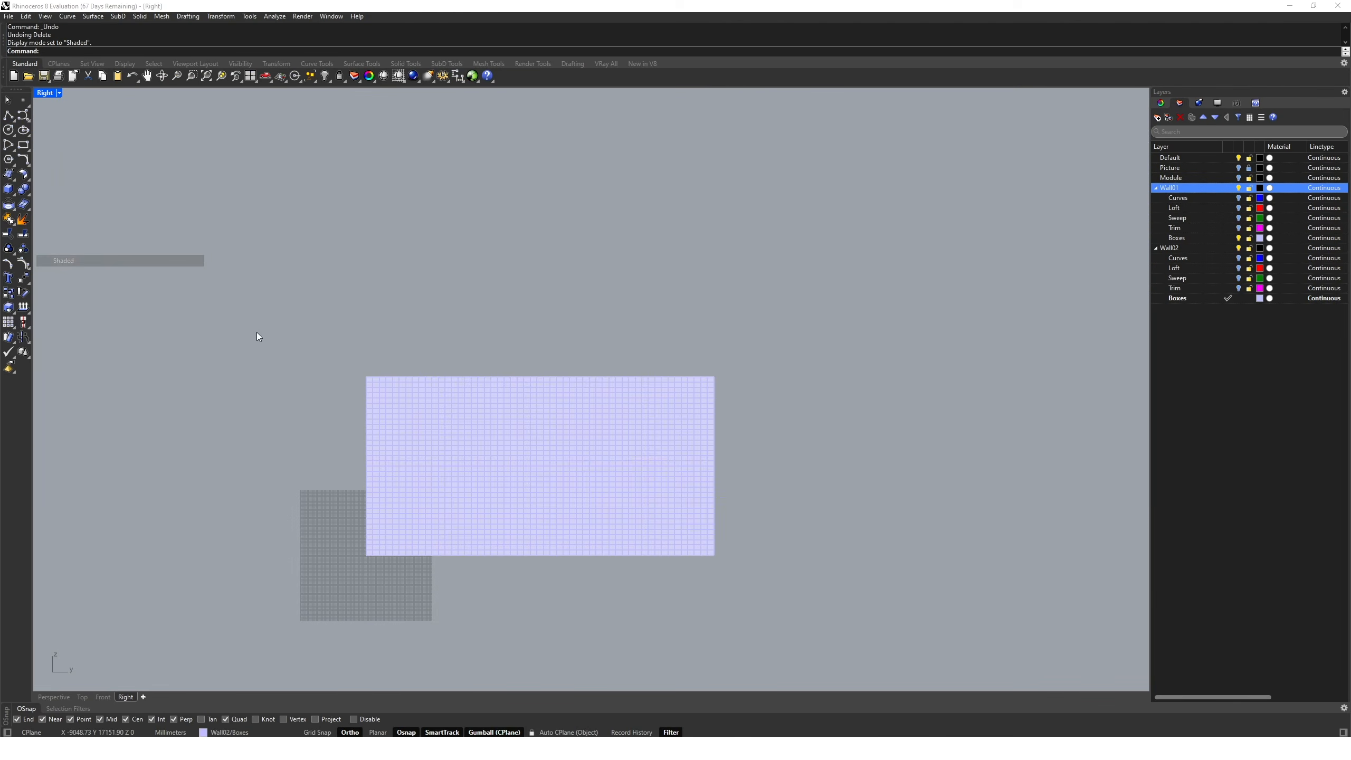
scroll(401, 370, up, 4)
mouse_move(459, 410)
right_down()
mouse_move(402, 371)
mouse_move(433, 268)
right_up()
scroll(419, 306, up, 2)
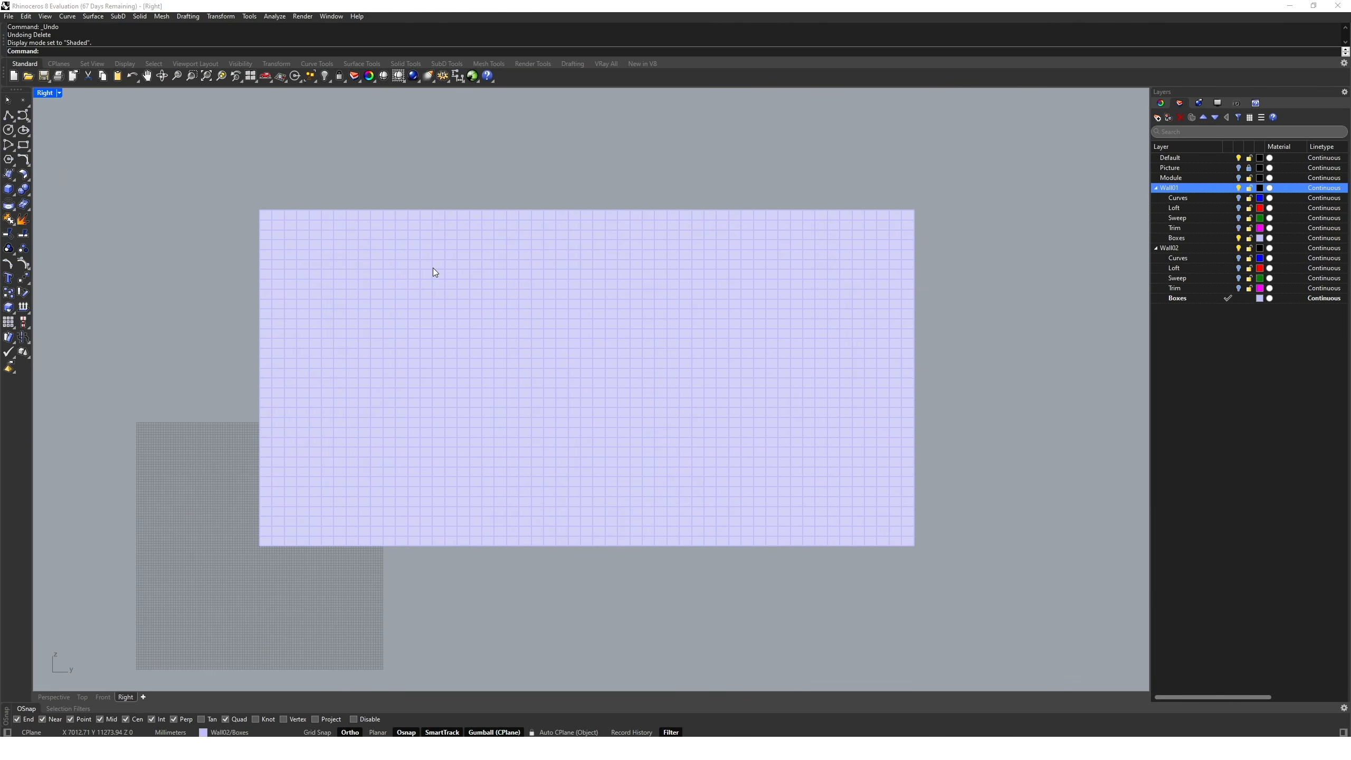
Start DeleteFaces and select all faces of every box in the Right view.
text(DeleteFaces)
key(Return)
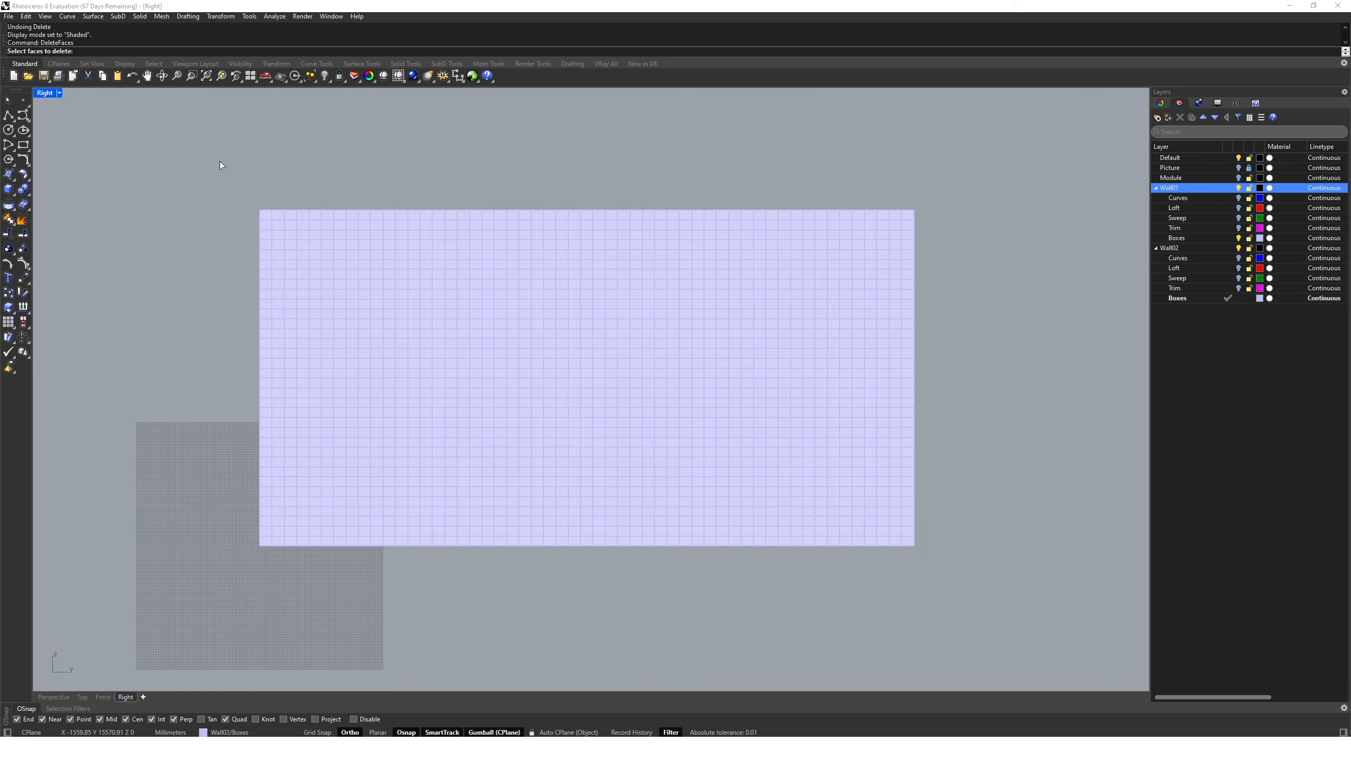
drag(220, 161, 948, 594)
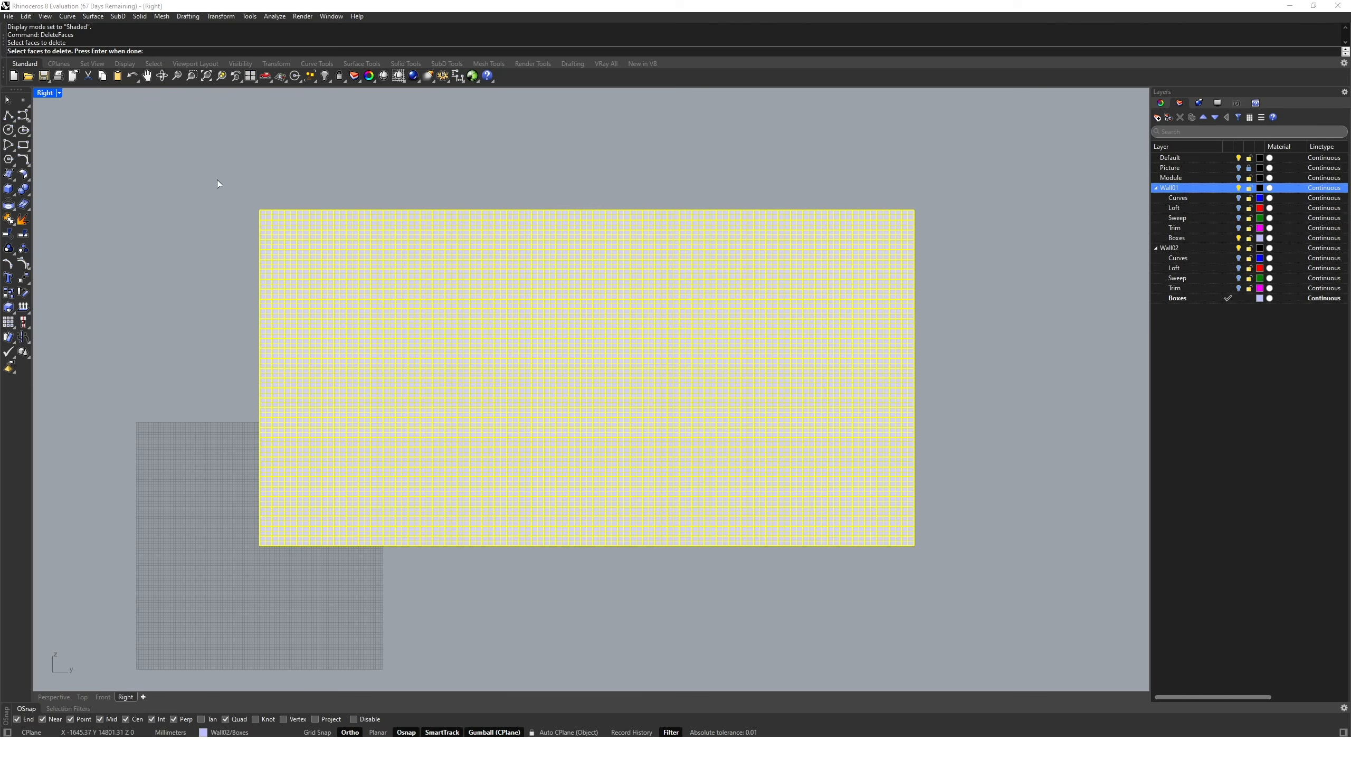
Remove the edge-on faces along the uppermost grid lines and the first vertical grid line from the face selection.
drag(197, 172, 936, 215)
scroll(914, 228, up, 1)
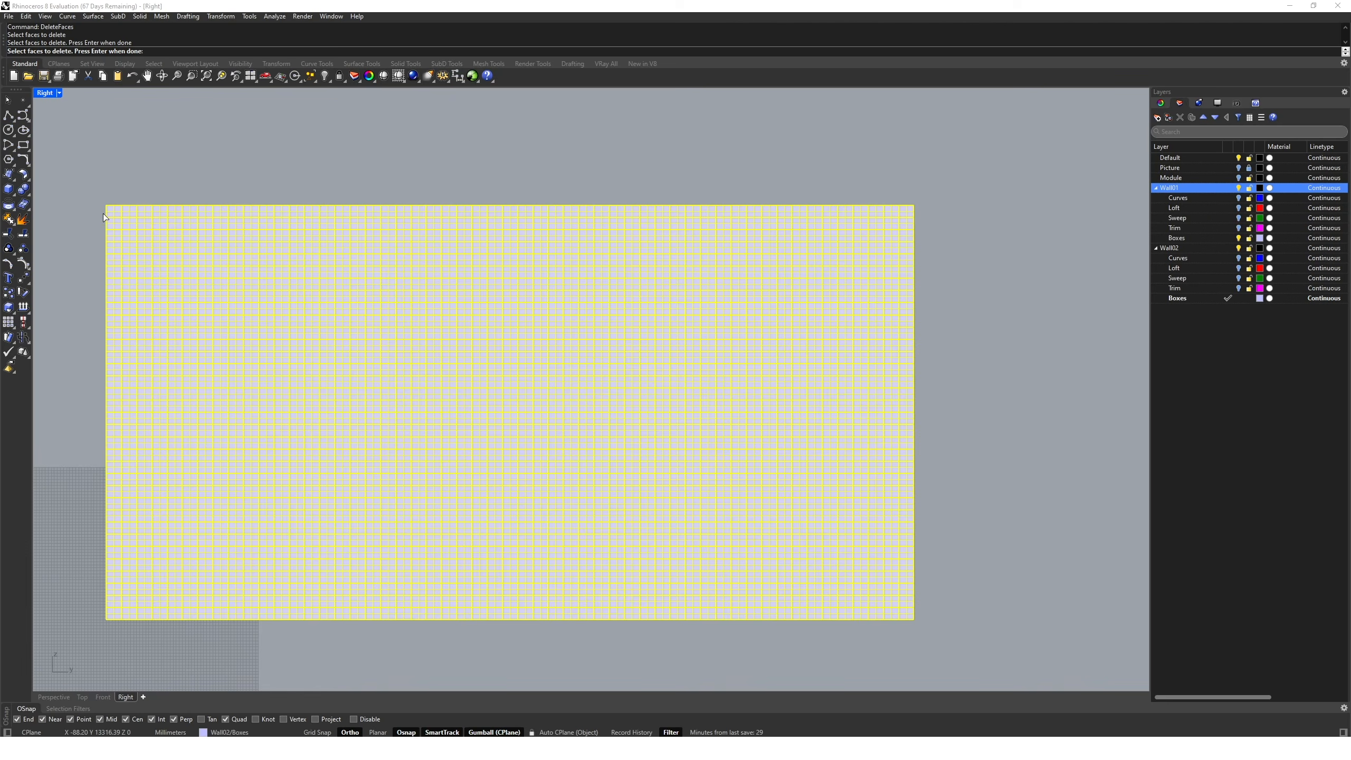
drag(83, 212, 942, 223)
drag(91, 173, 113, 638)
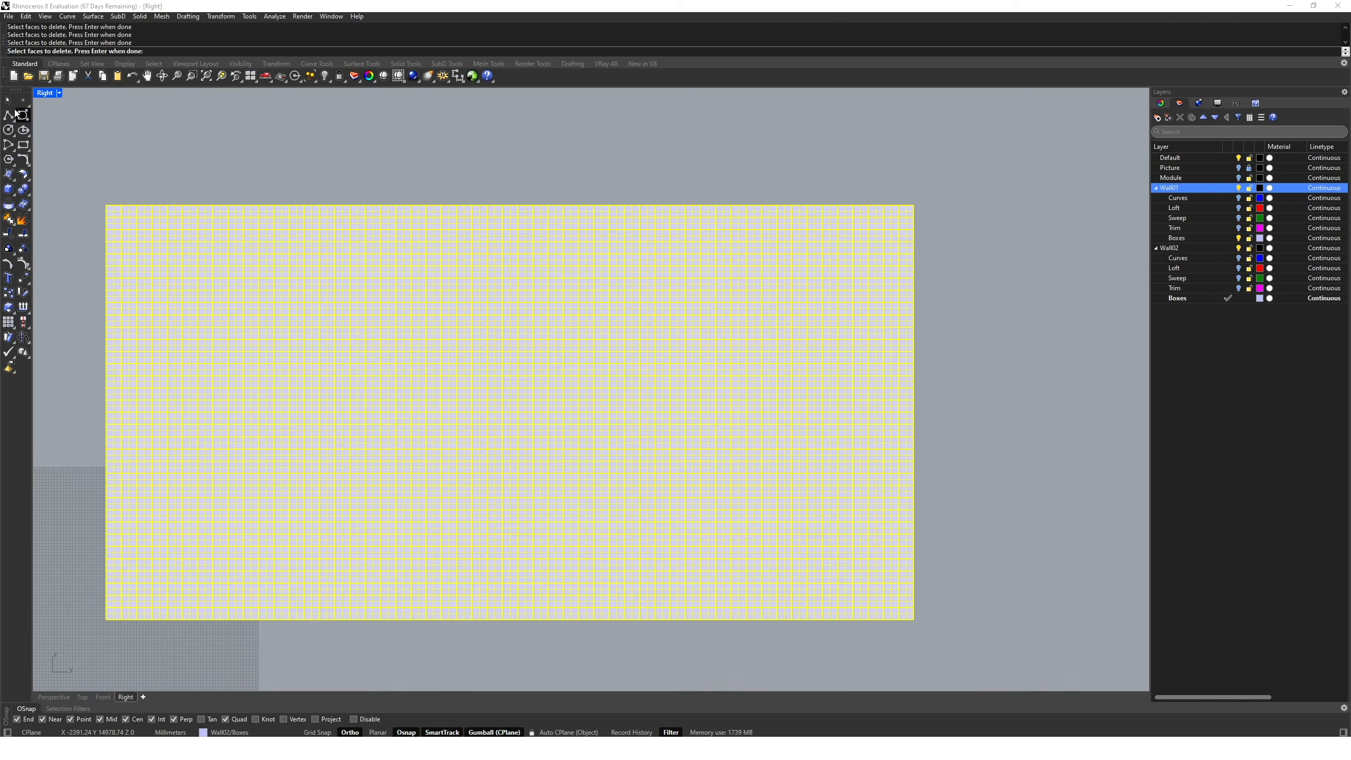
Check in the Perspective view which box faces at the wall's upper corner remain selected, and return to the Right view.
double_click(46, 94)
double_click(610, 93)
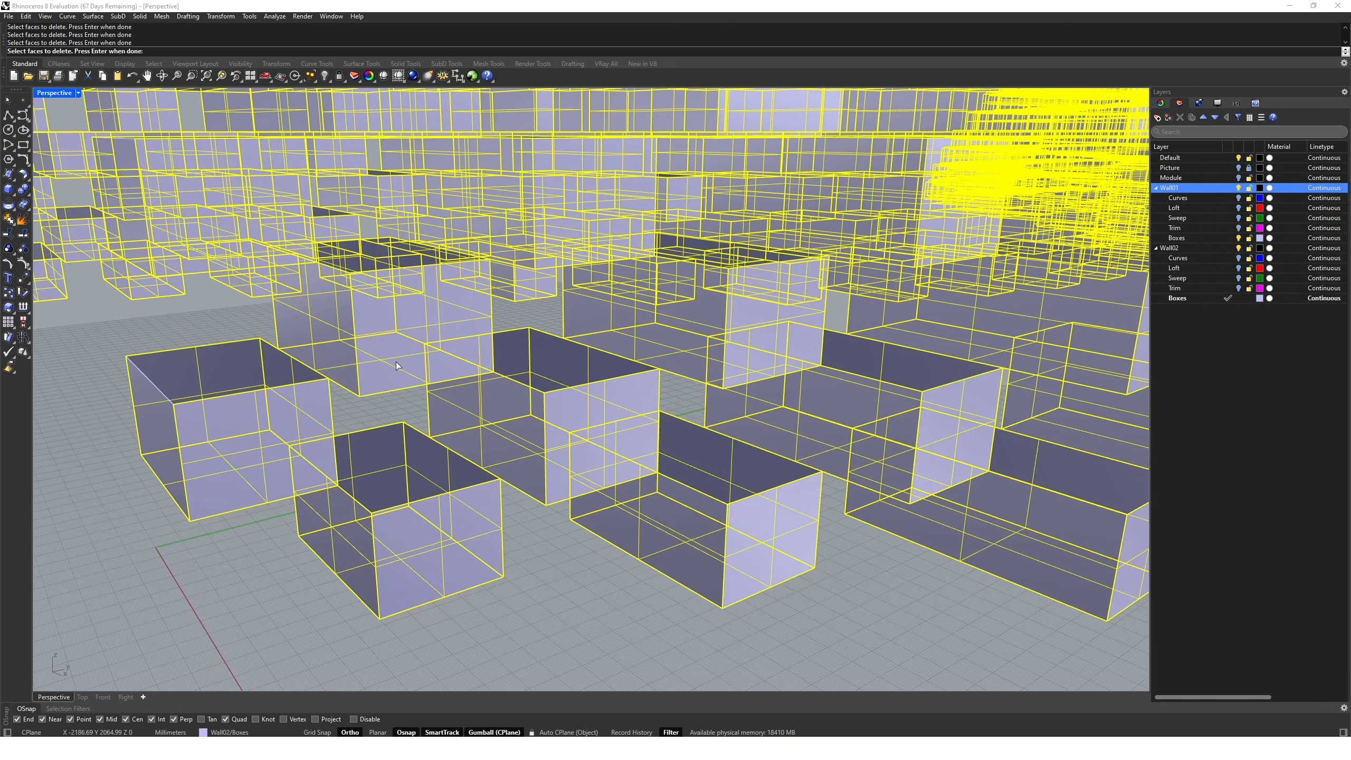
scroll(396, 362, down, 15)
right_drag(393, 358, 345, 288)
scroll(323, 210, up, 10)
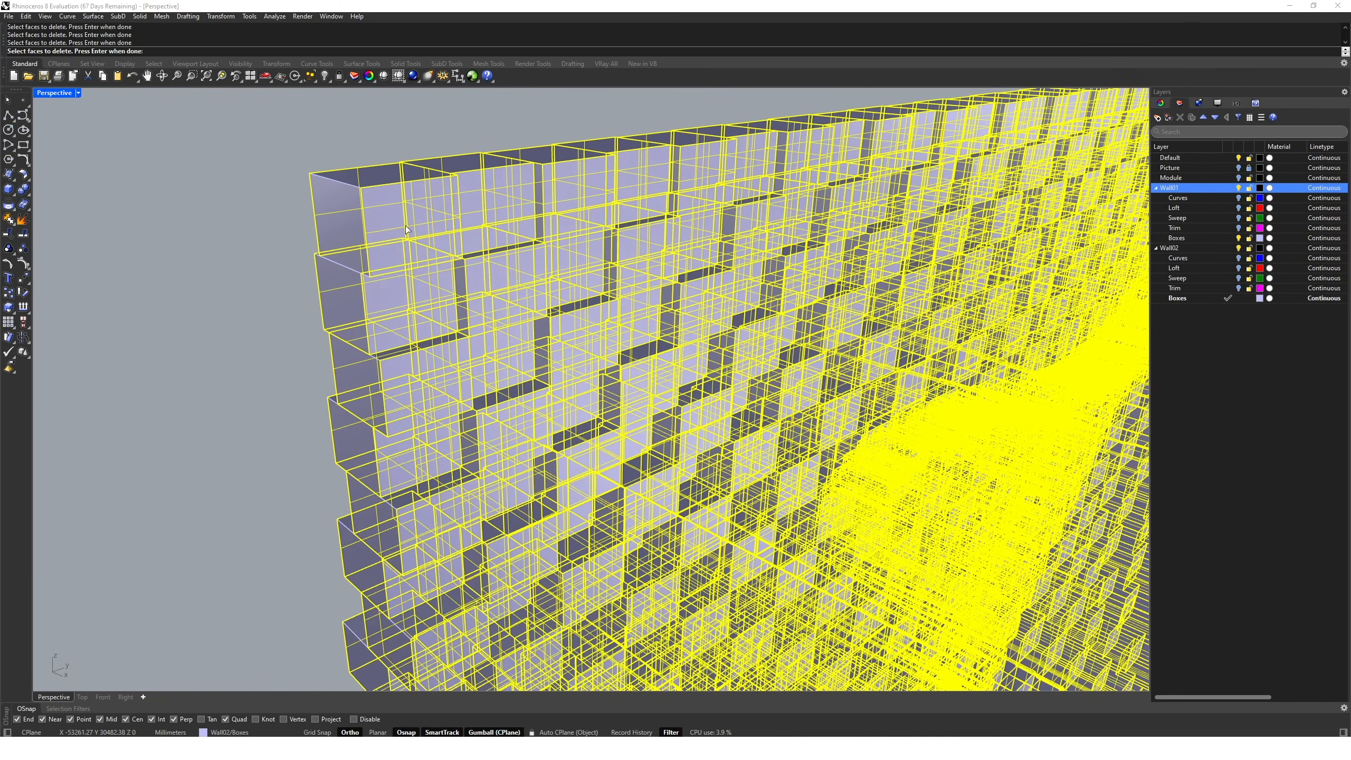
right_drag(406, 231, 327, 233)
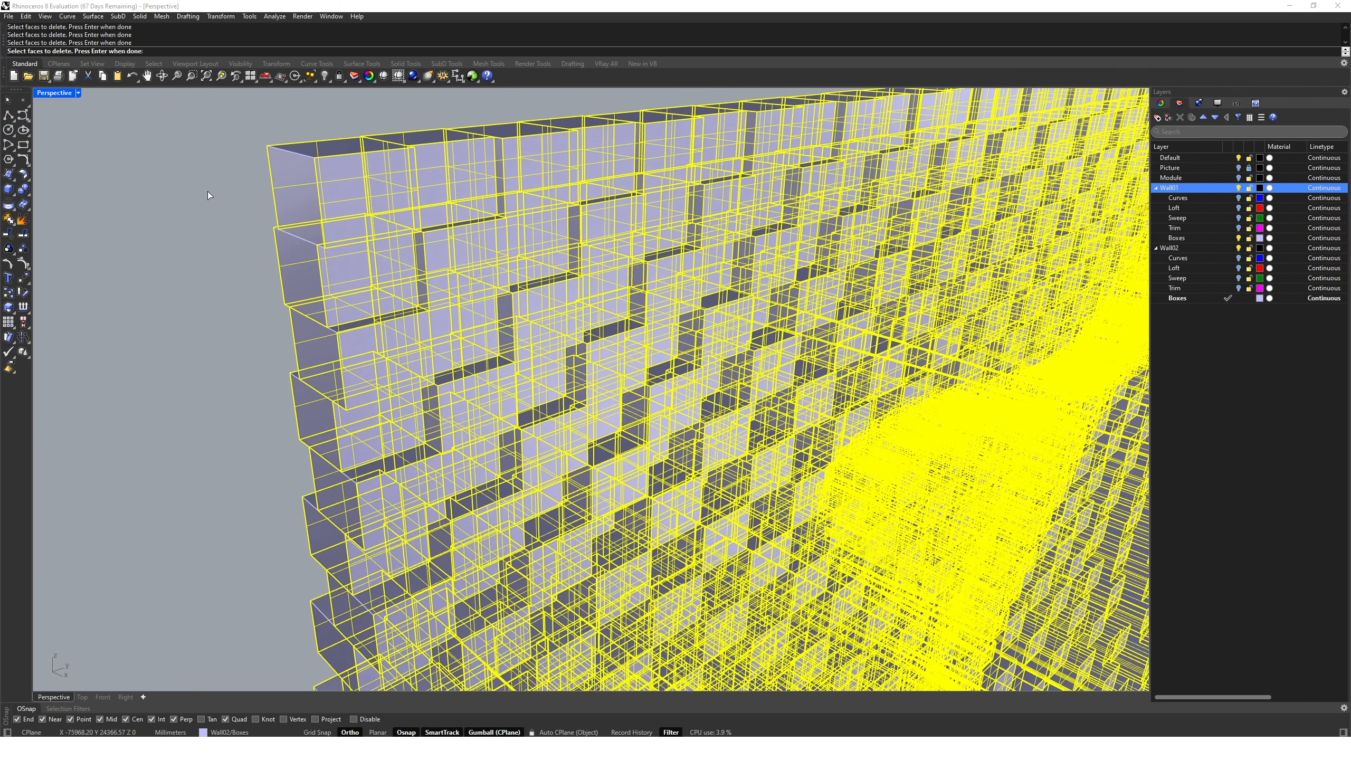
double_click(51, 93)
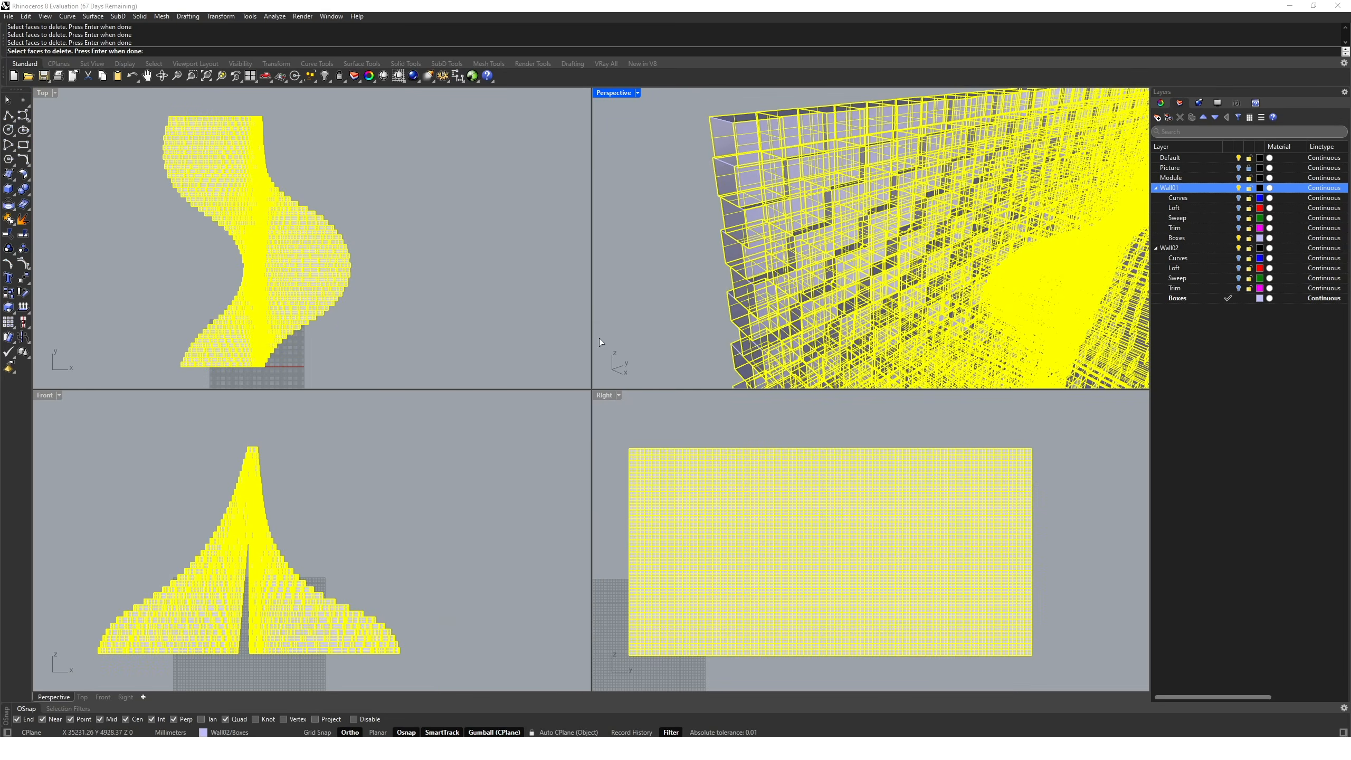
double_click(600, 394)
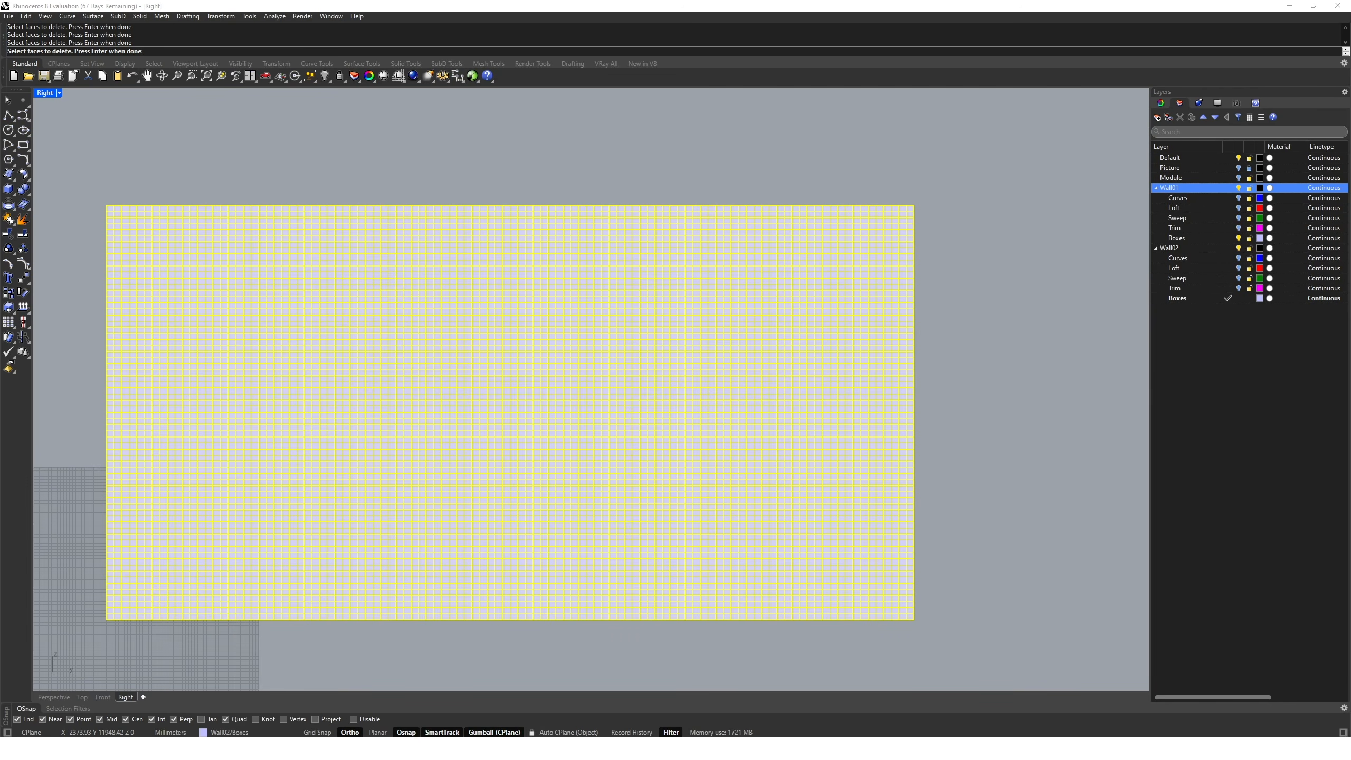
Deselect the edge-on side faces along the remaining horizontal and vertical grid lines, keeping only the box end faces selected.
drag(85, 211, 931, 225)
drag(93, 226, 937, 235)
drag(87, 239, 967, 245)
drag(913, 186, 961, 668)
Check the selected end faces in the Perspective view and delete them to open both ends of every box.
double_click(45, 90)
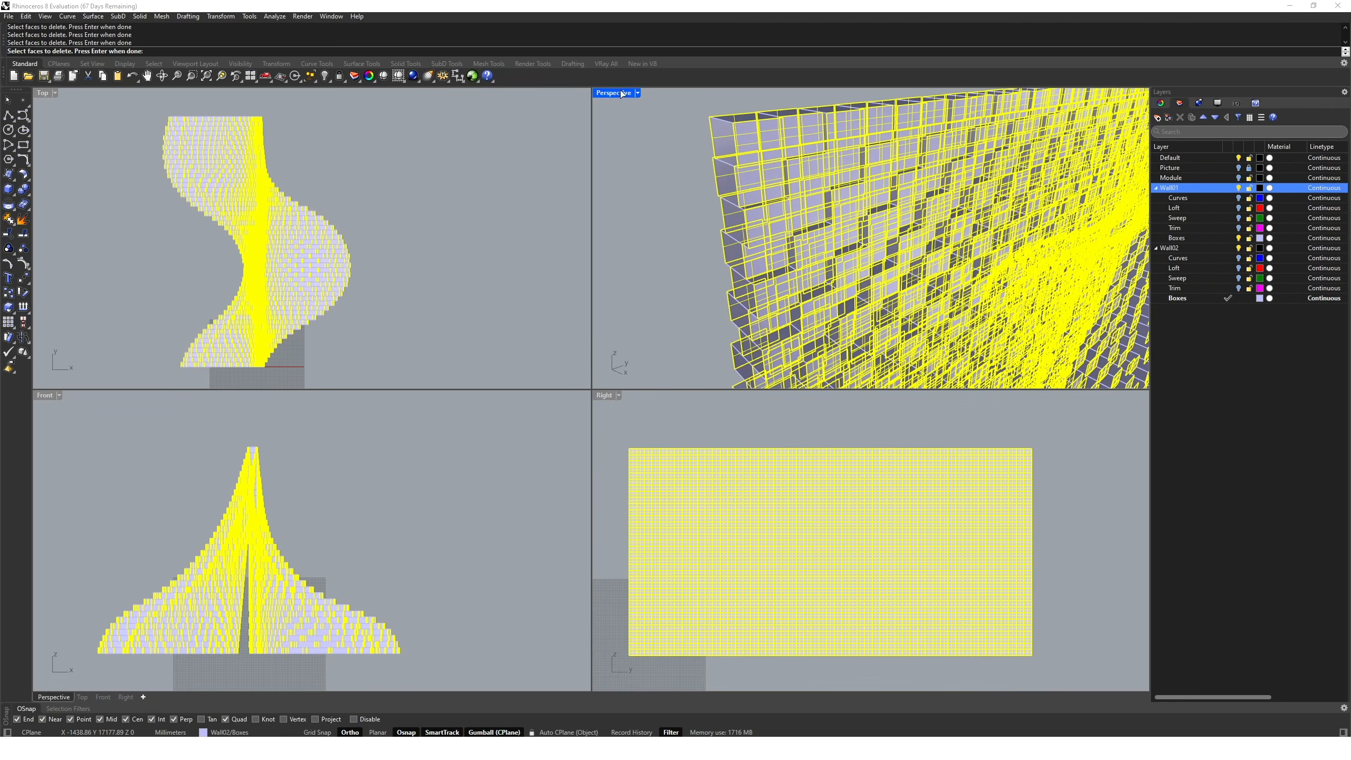
double_click(622, 93)
scroll(601, 367, down, 6)
right_drag(756, 394, 671, 415)
scroll(713, 442, up, 3)
right_drag(745, 448, 644, 459)
key(Return)
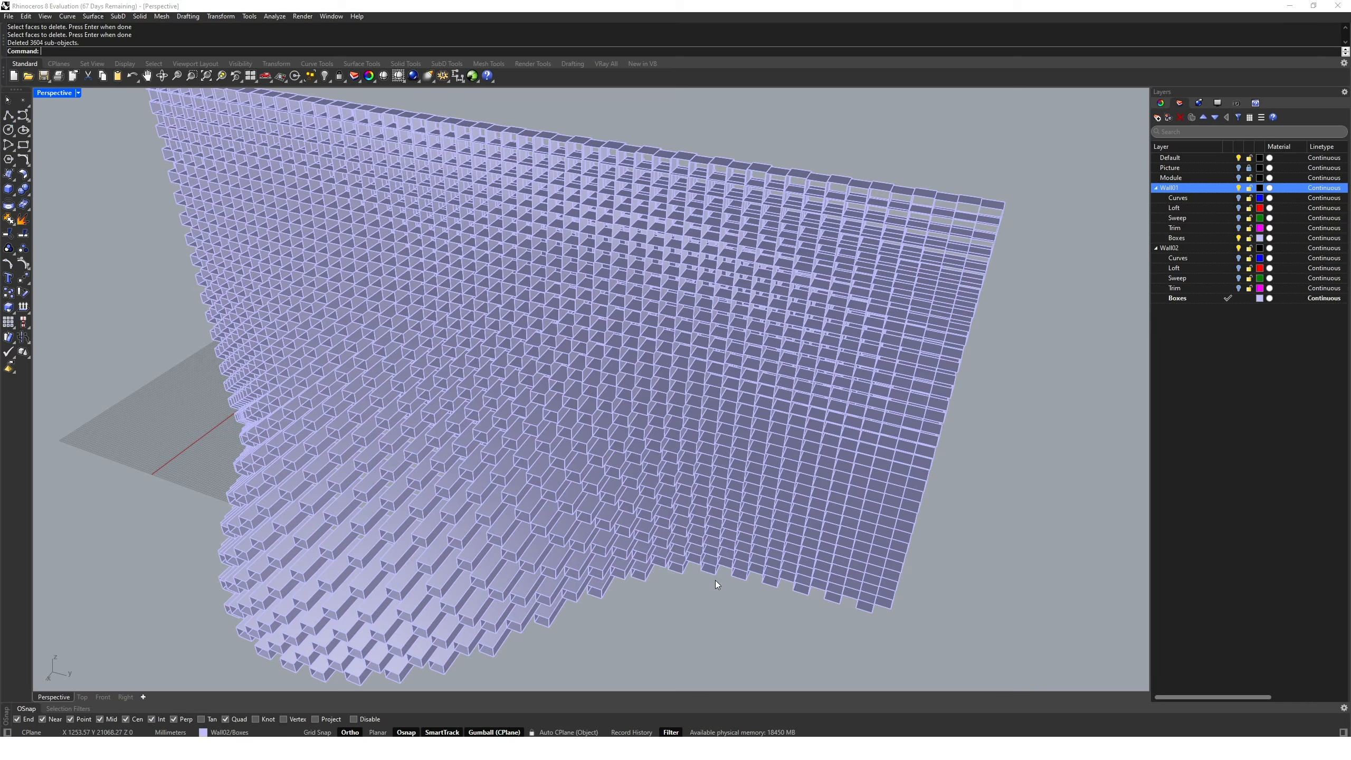
right_drag(692, 577, 667, 490)
scroll(819, 546, up, 3)
scroll(639, 482, down, 5)
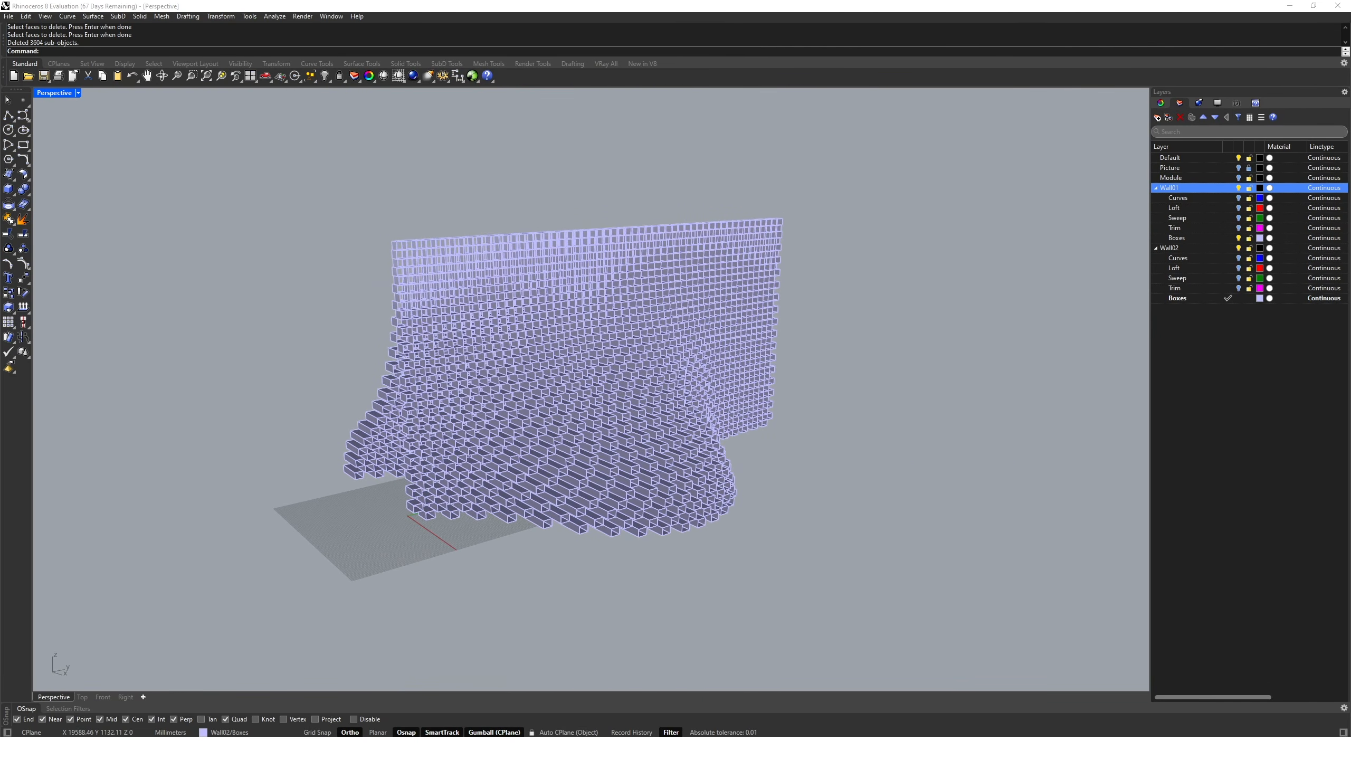